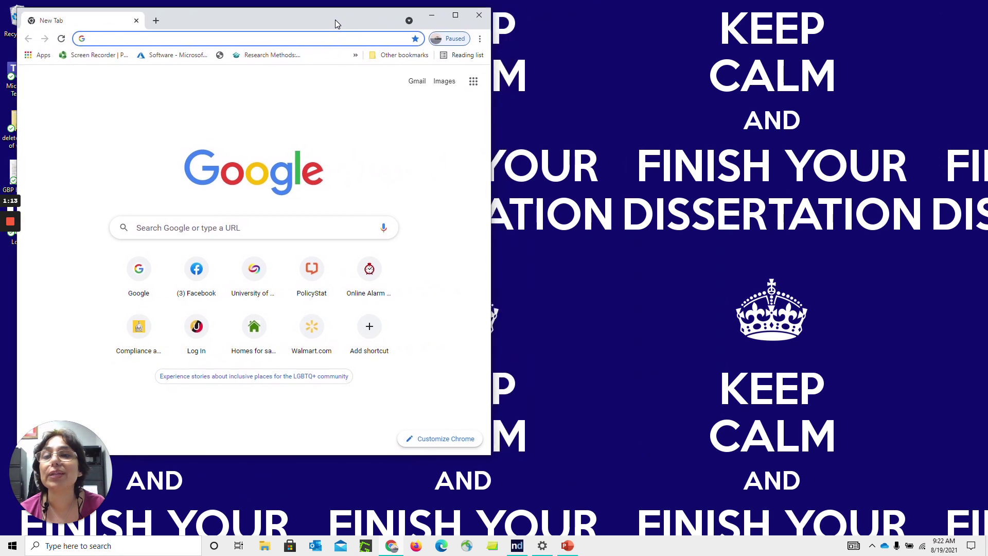
Open a new Chrome window from the taskbar jump list using the Person 1 profile
left_click(392, 546)
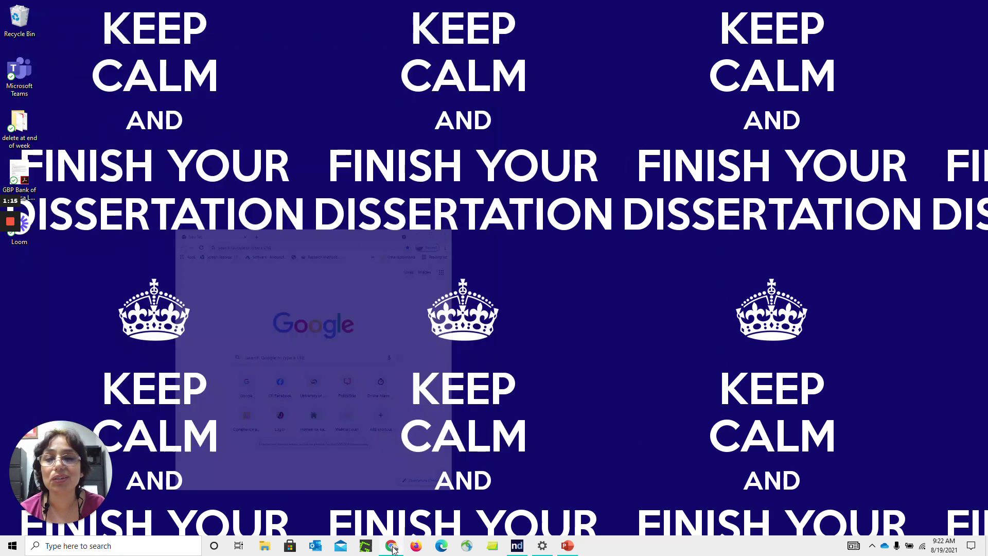
left_click(392, 546)
right_click(392, 546)
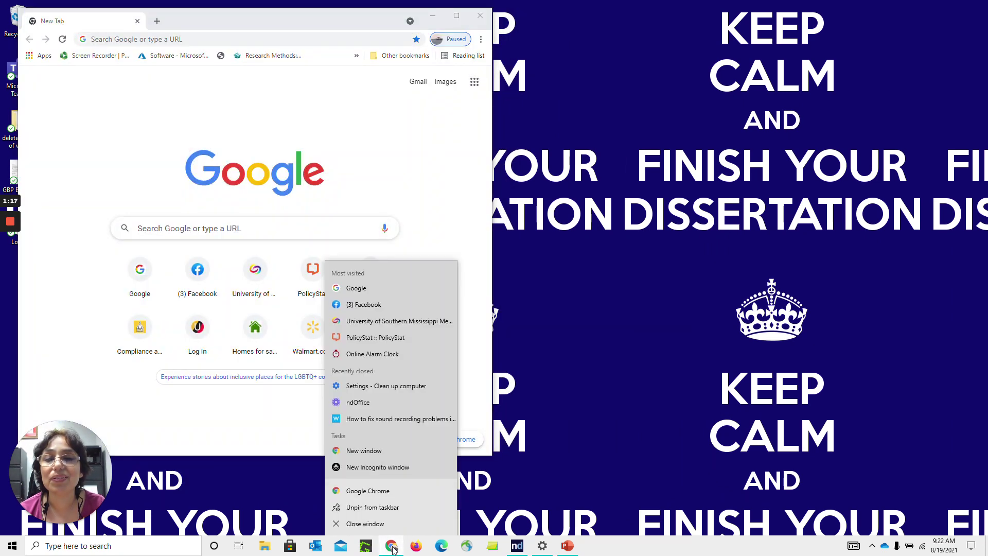
left_click(399, 492)
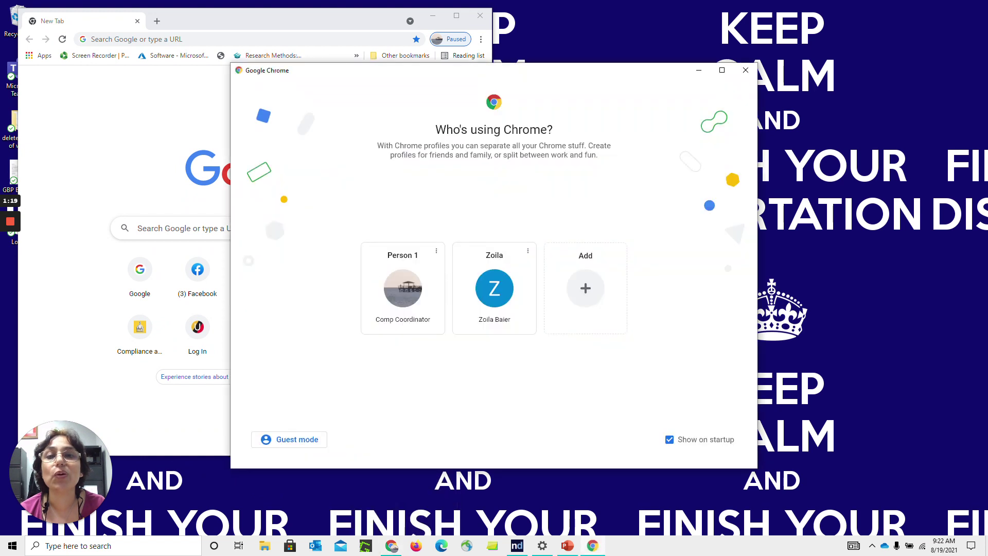
left_click(418, 253)
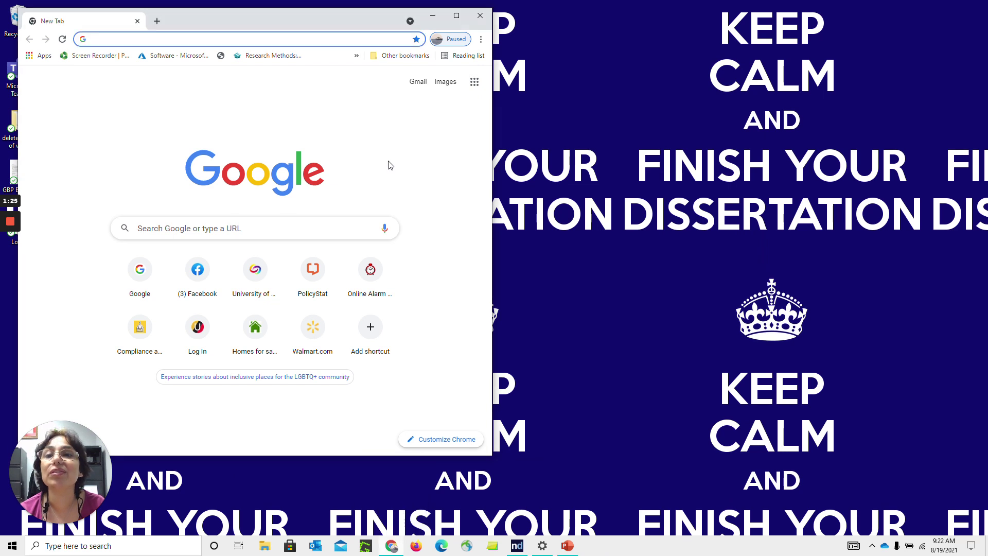
Launch Firefox on the Google page and arrange it beside the Chrome window
left_click_drag(316, 27, 355, 44)
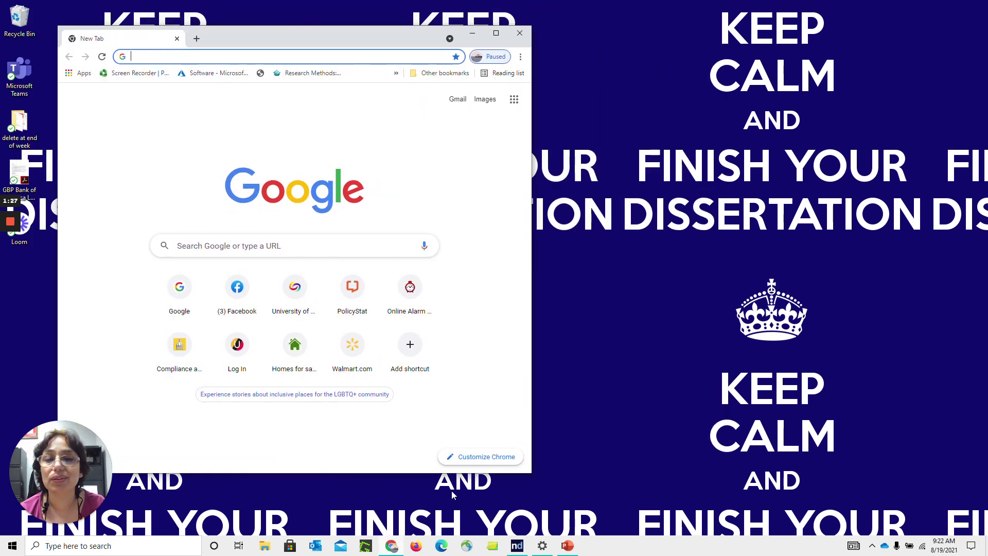
right_click(417, 547)
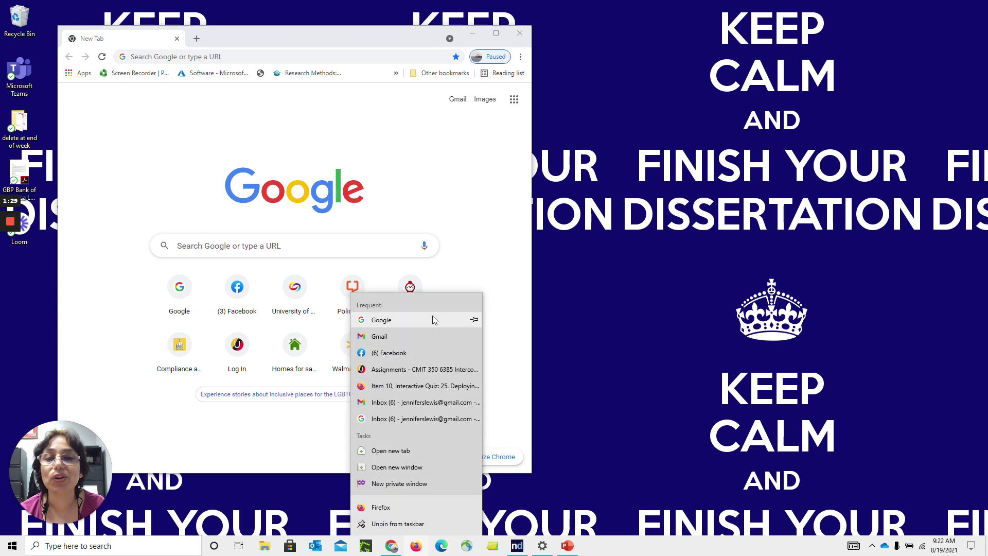
left_click(433, 320)
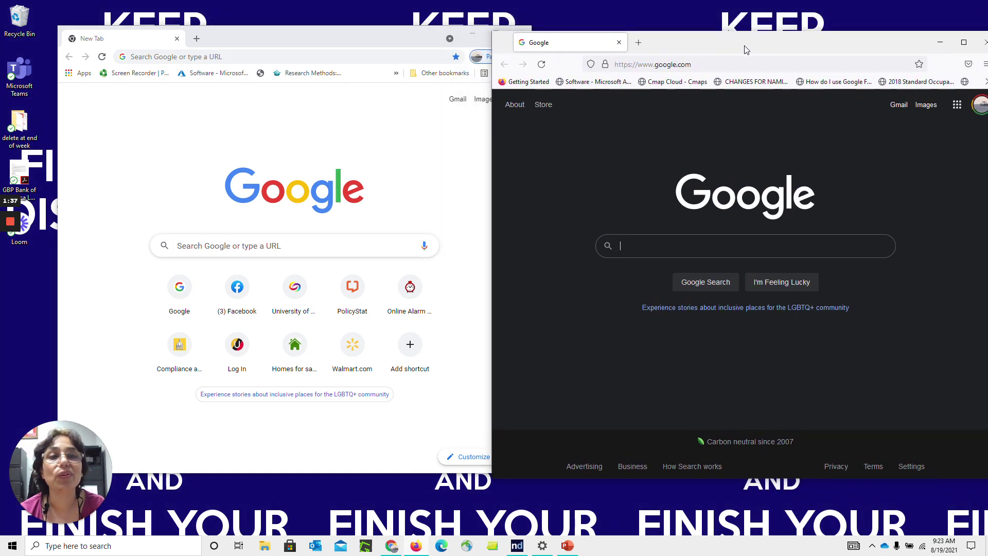
left_click_drag(325, 36, 278, 39)
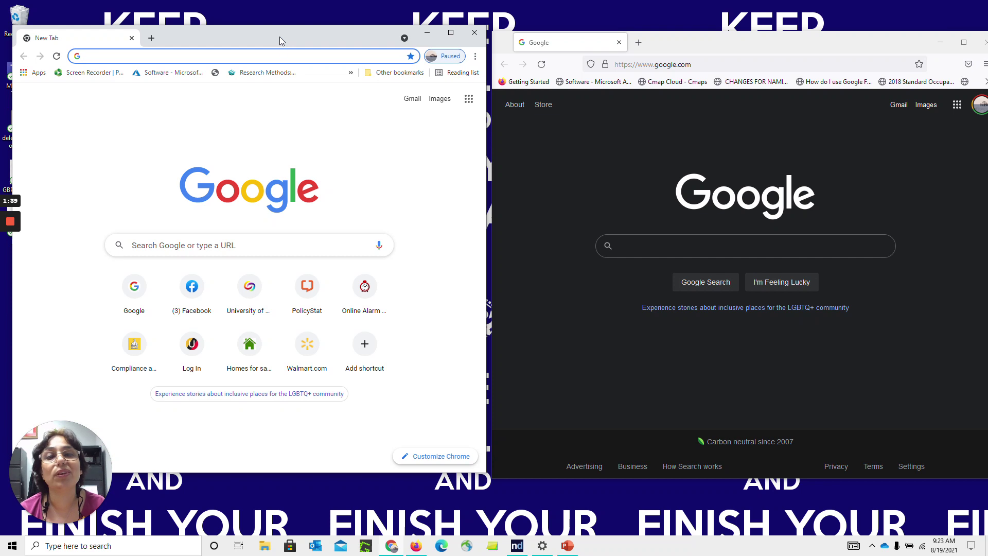
Search Google for 'google forms' in Chrome
left_click(133, 245)
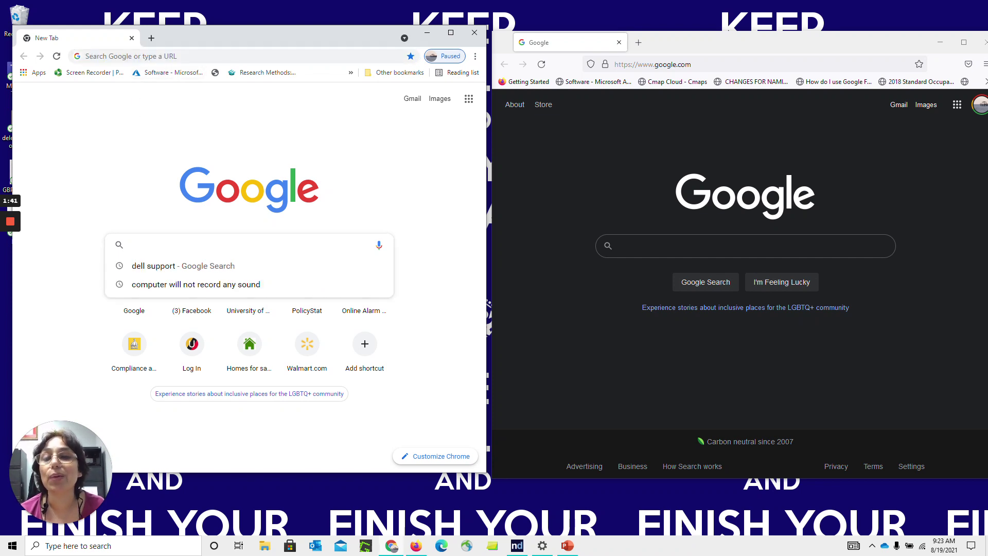
type("google forms")
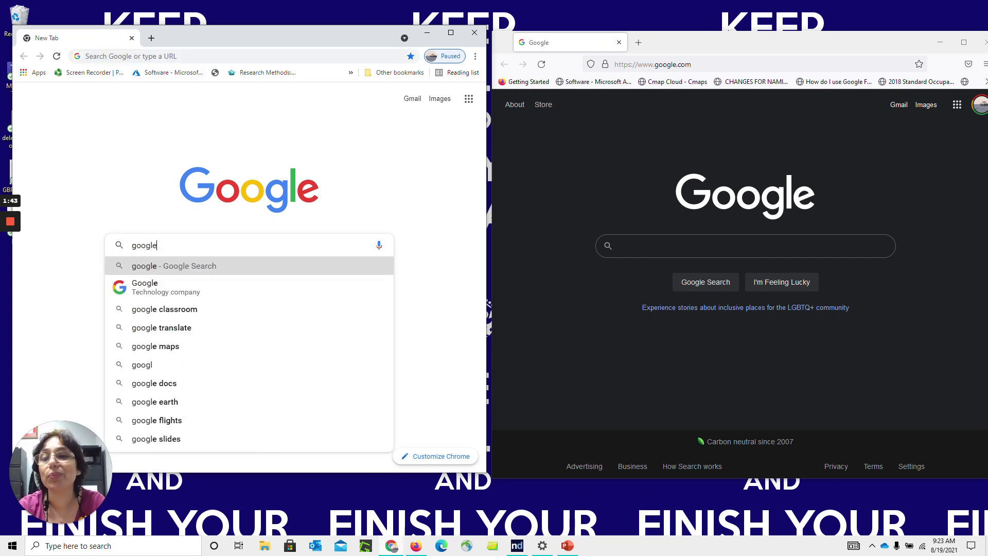
key("Return")
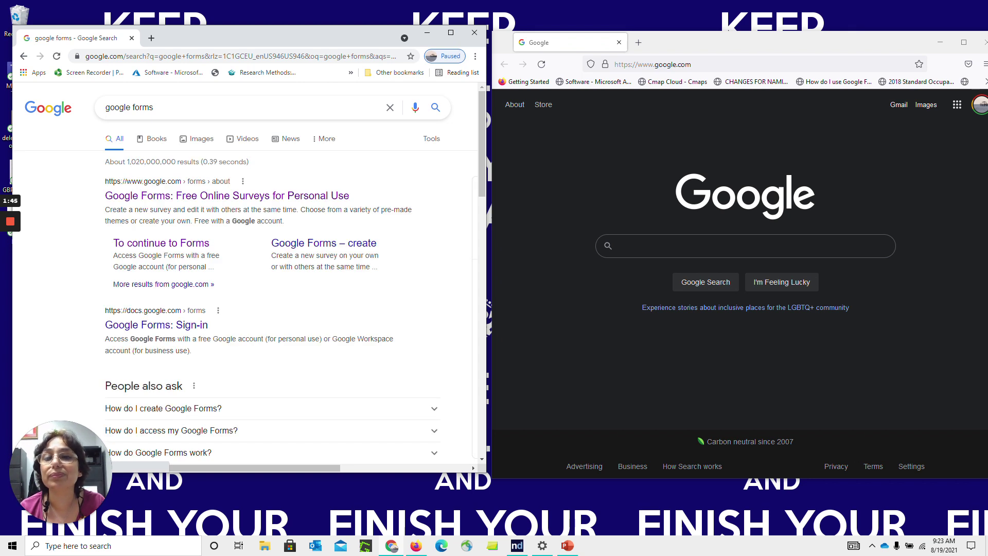
Search Google for 'microsoft forms' in Firefox
left_click(653, 254)
type("microsoft forms")
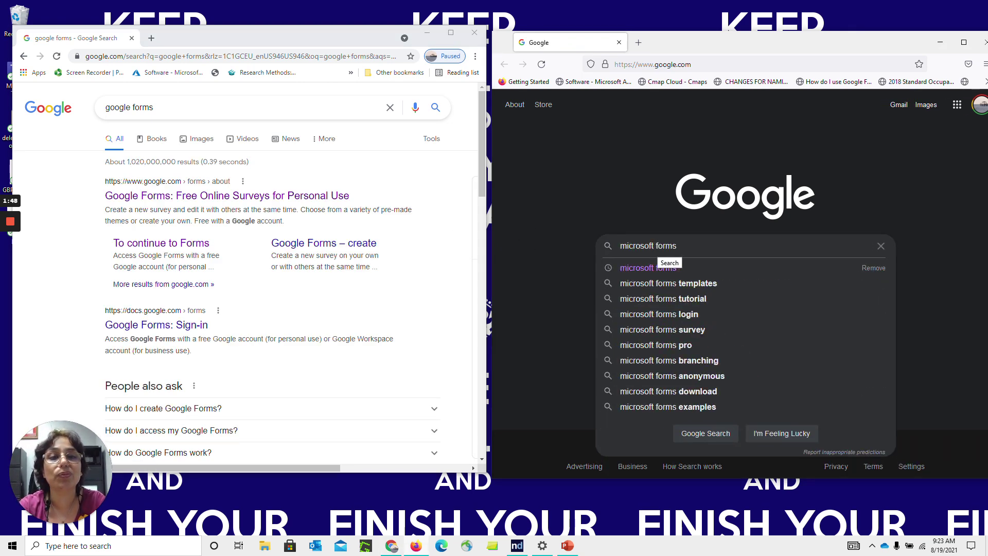
key("Return")
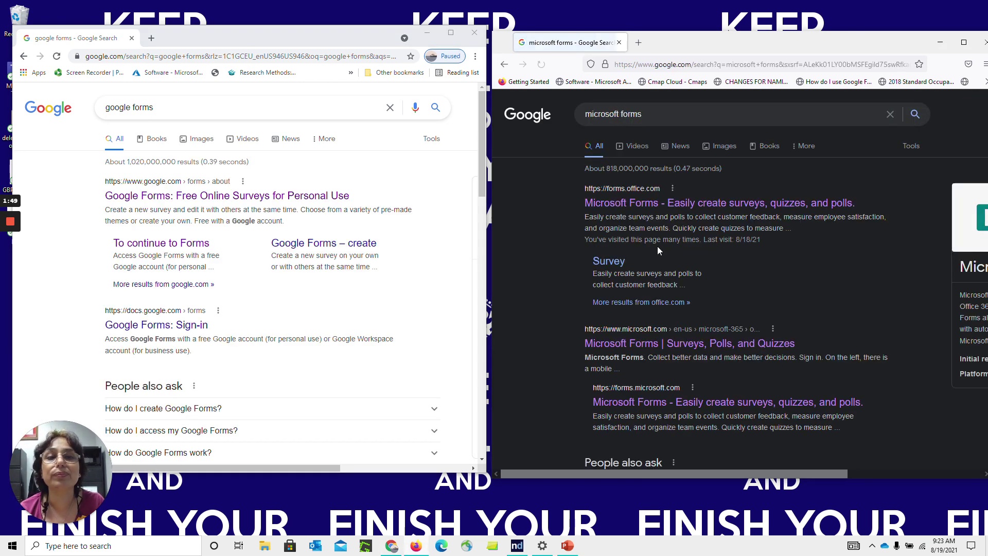
Continue to Forms and choose the saved Google account email from the suggestions
left_click(161, 244)
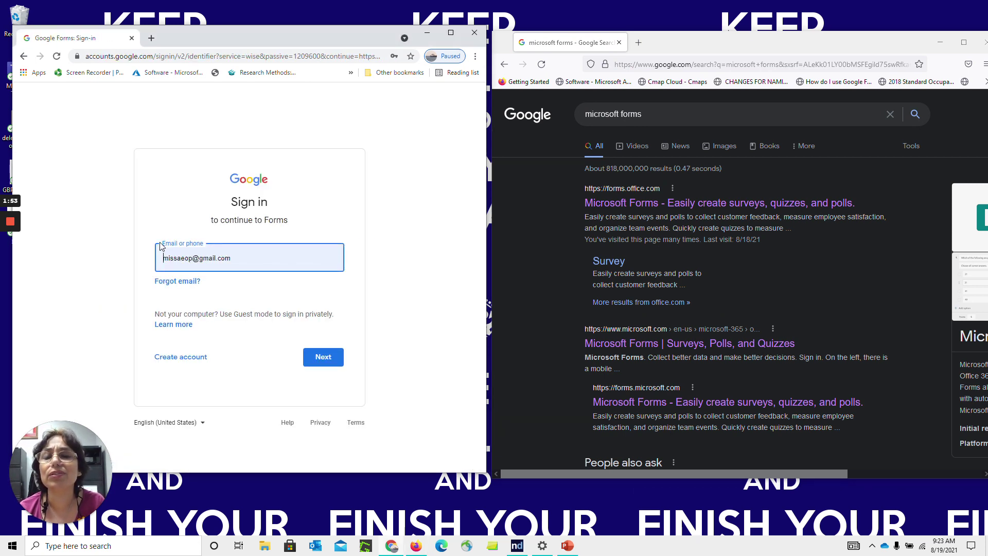
key("ctrl+a")
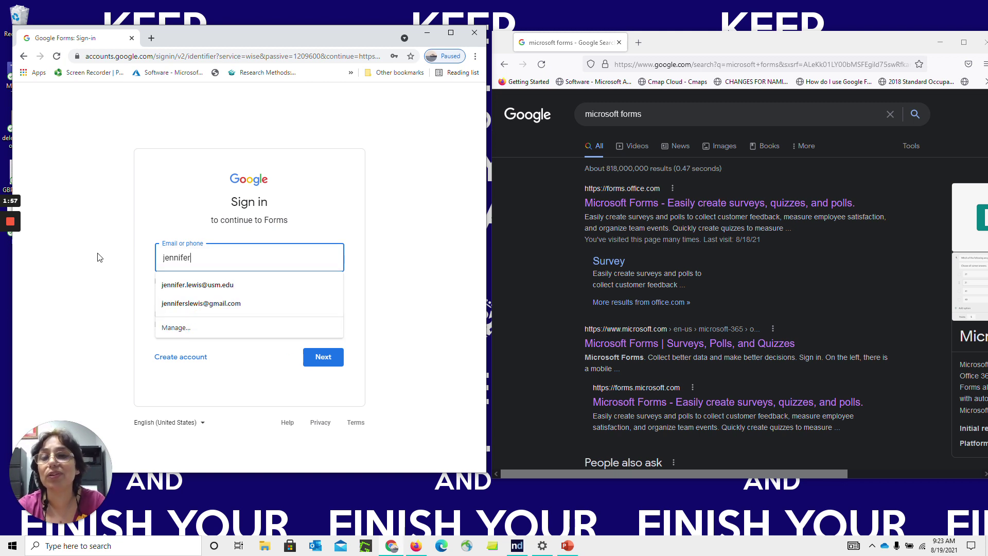
key("Down")
key("Down")
key("Return")
left_click(332, 360)
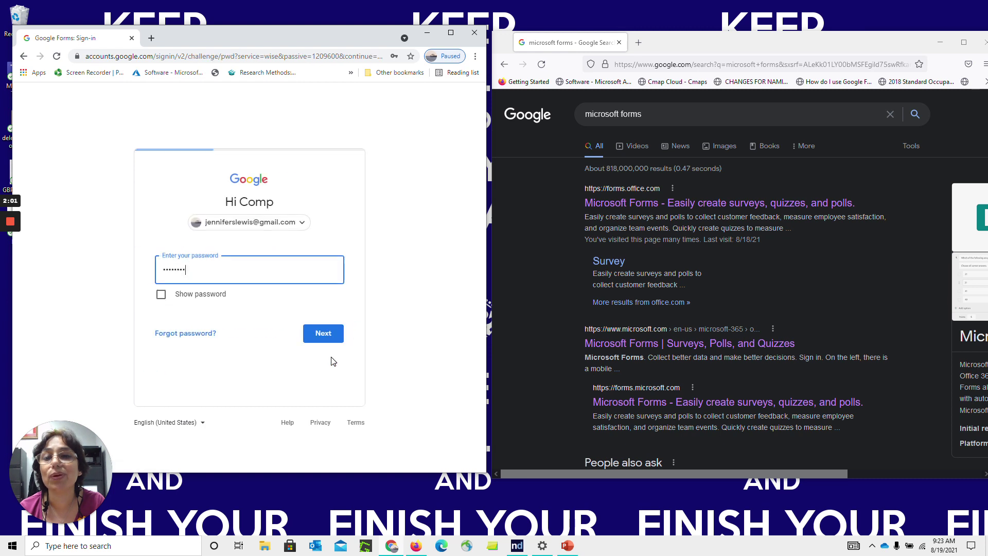
Enter the account password and submit it until sign-in to Google Forms completes
left_click_drag(122, 270, 98, 267)
type("•")
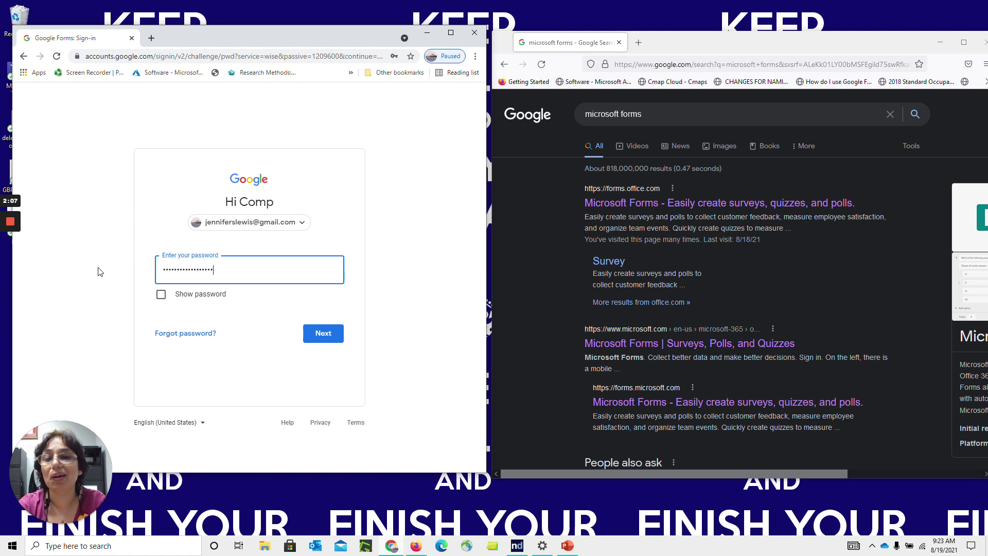
left_click(309, 336)
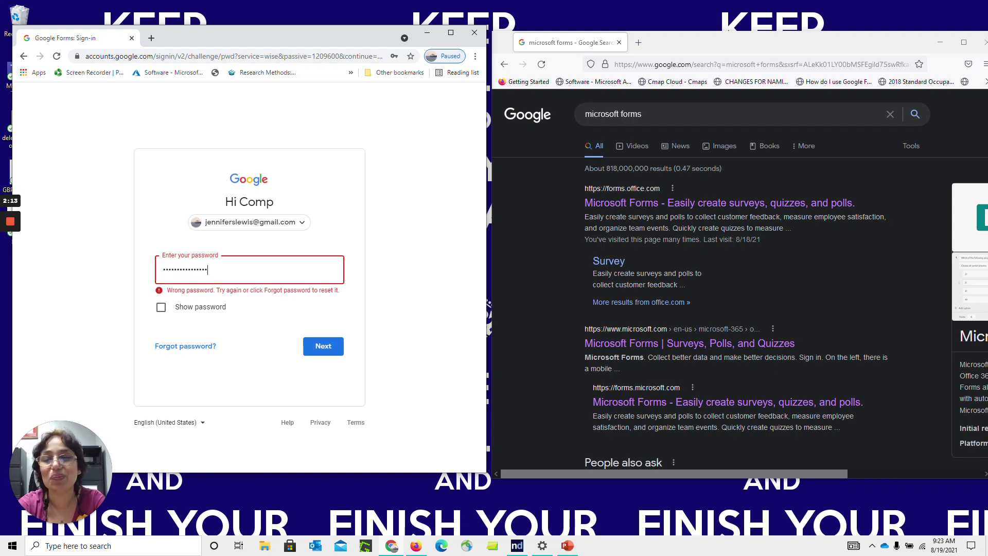
left_click(316, 345)
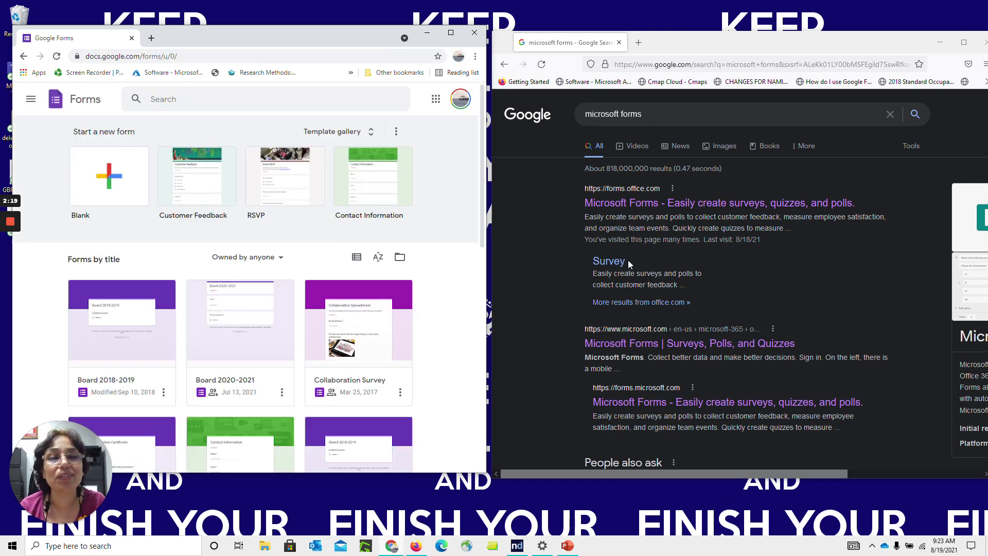
Open Microsoft Forms in Firefox and browse the Google Forms template gallery
left_click(633, 206)
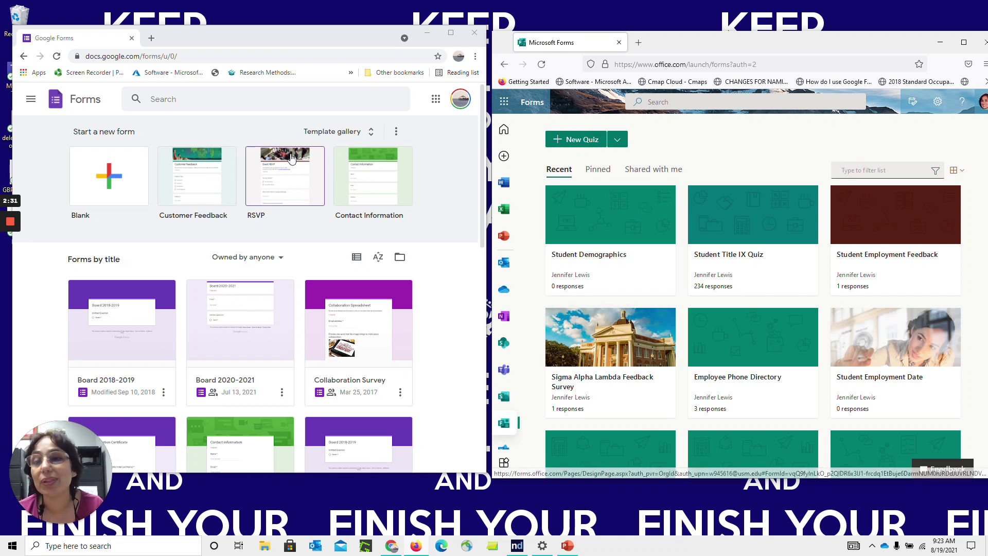
left_click(363, 132)
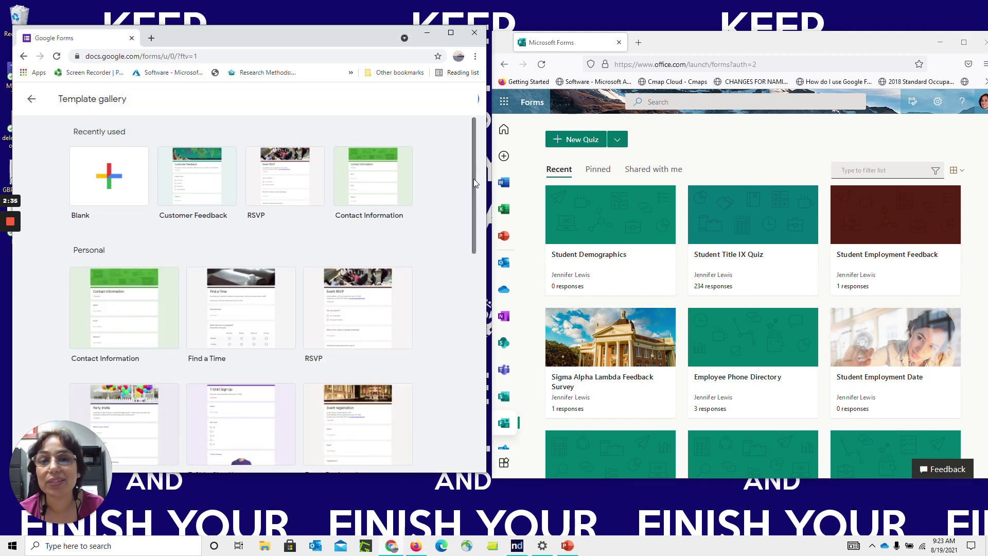
left_click_drag(473, 181, 477, 399)
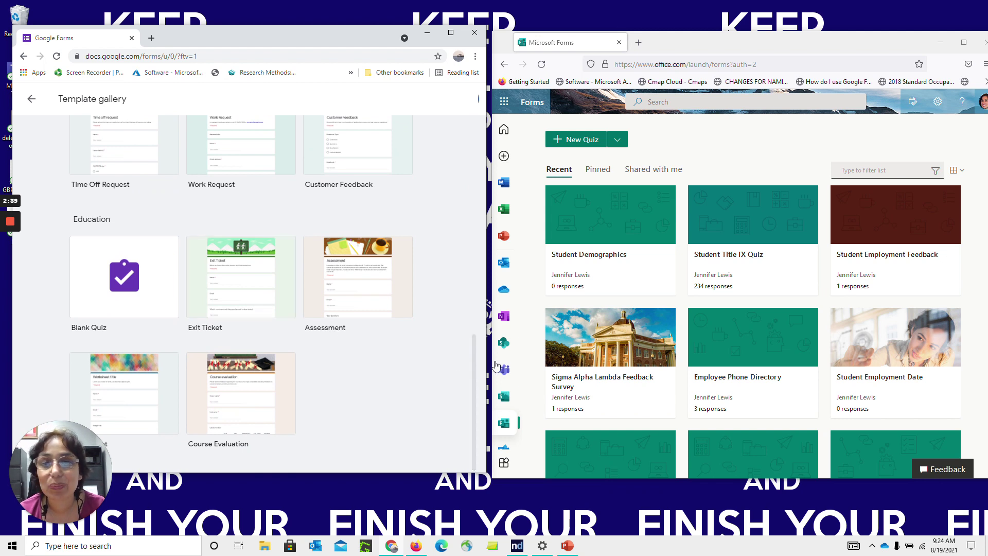
left_click_drag(471, 390, 461, 148)
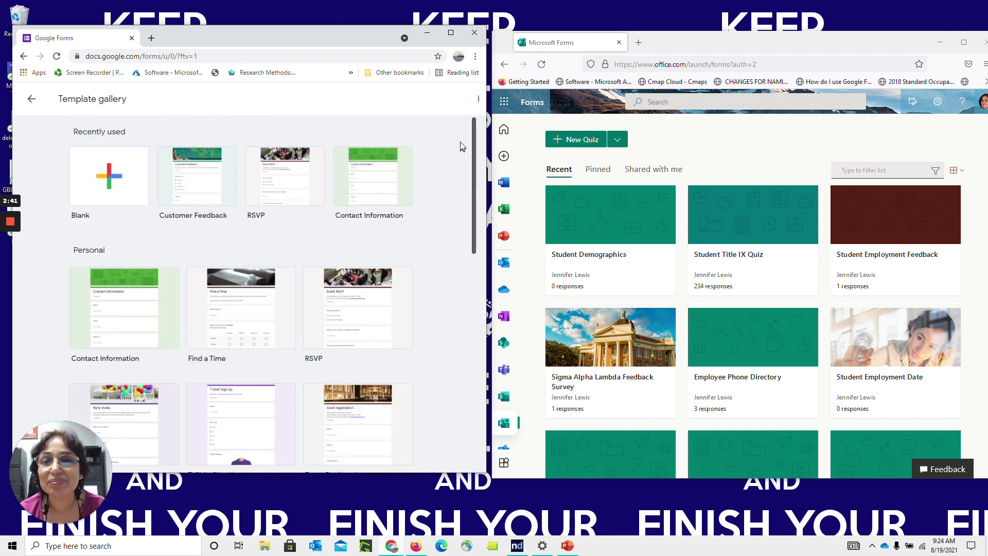
left_click(32, 99)
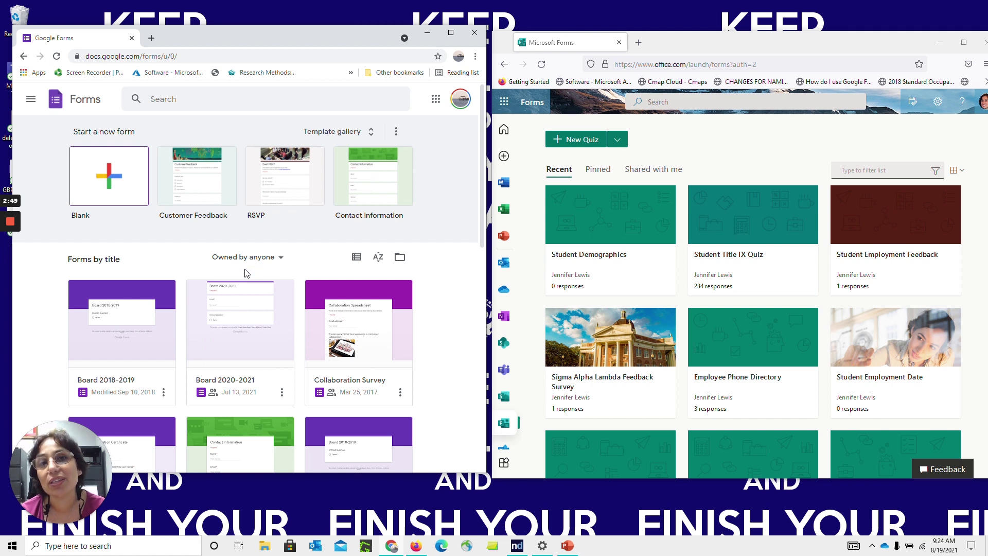
Filter the Google Forms list to Not owned by me, then back to Owned by anyone
left_click(274, 258)
left_click(258, 324)
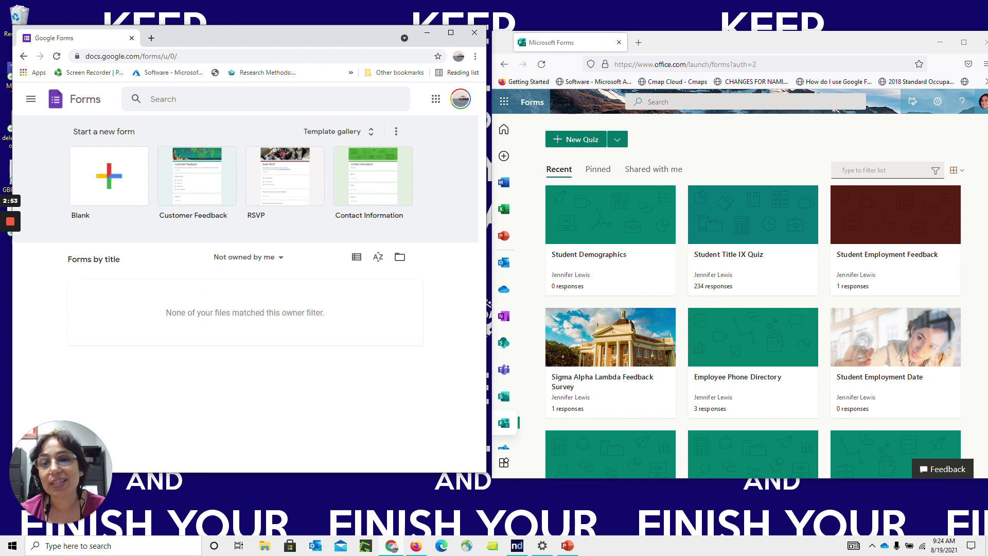
left_click(278, 264)
left_click(272, 280)
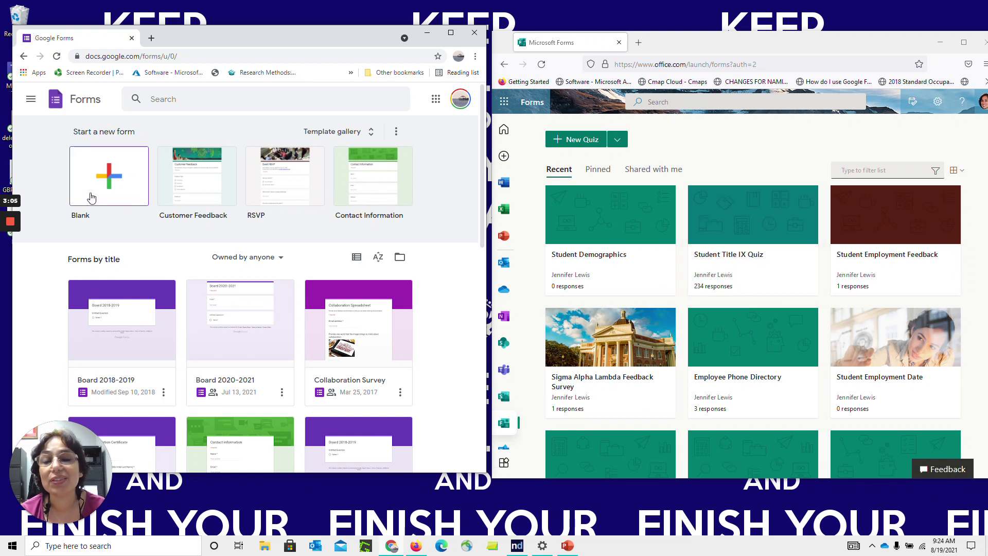
Browse the Microsoft Forms home page, expanding the full My groups list with Show more
left_click(618, 140)
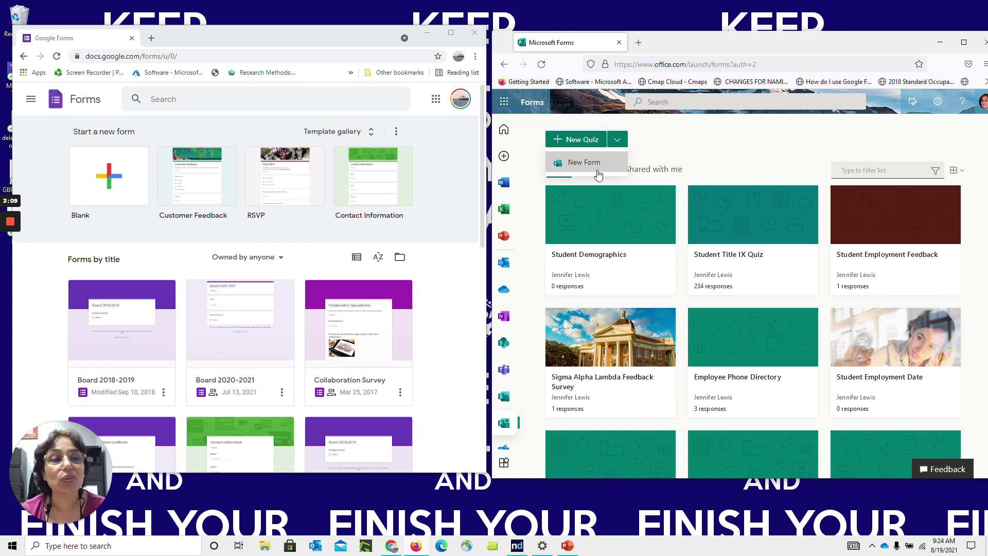
left_click(691, 155)
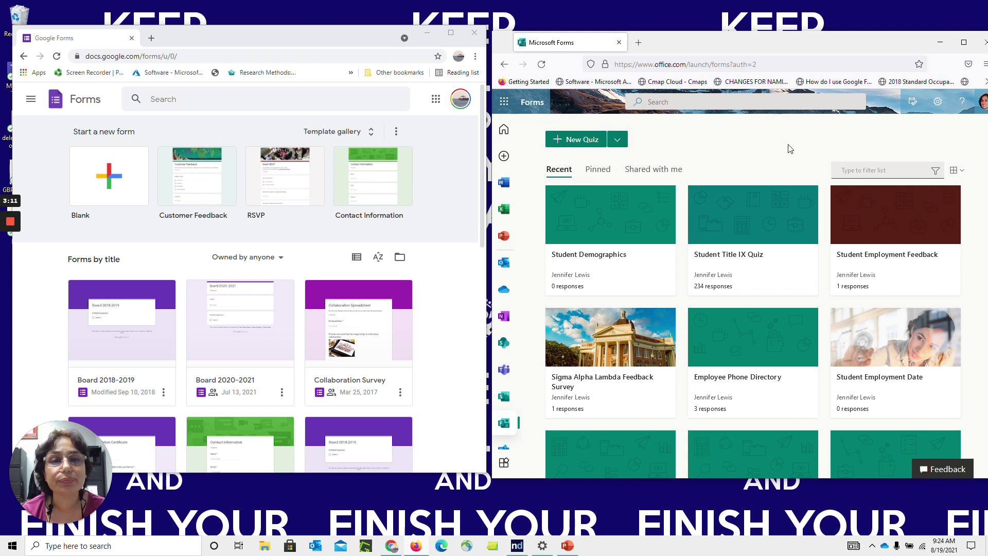
scroll(790, 149, "down", 10)
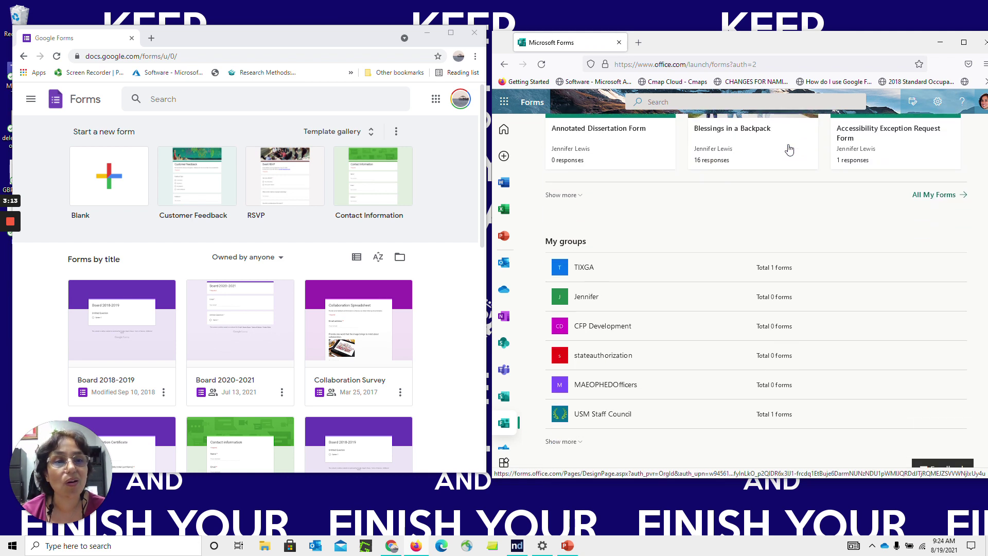
scroll(789, 150, "up", 1)
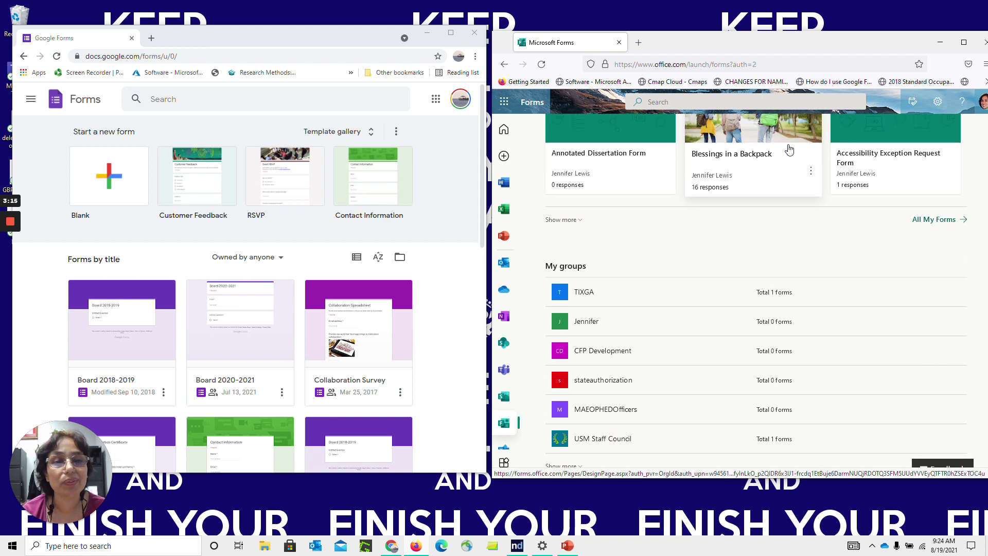
scroll(789, 149, "down", 1)
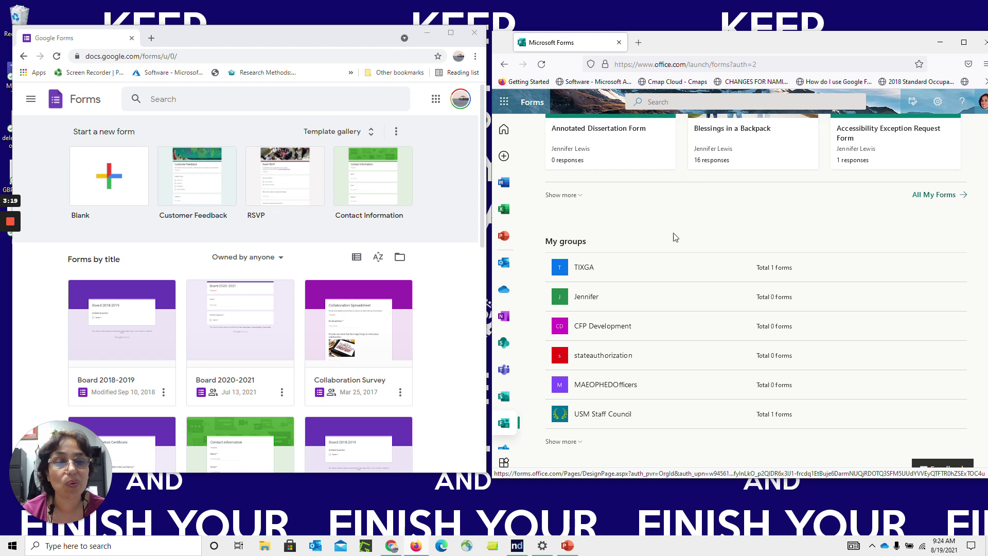
left_click(576, 444)
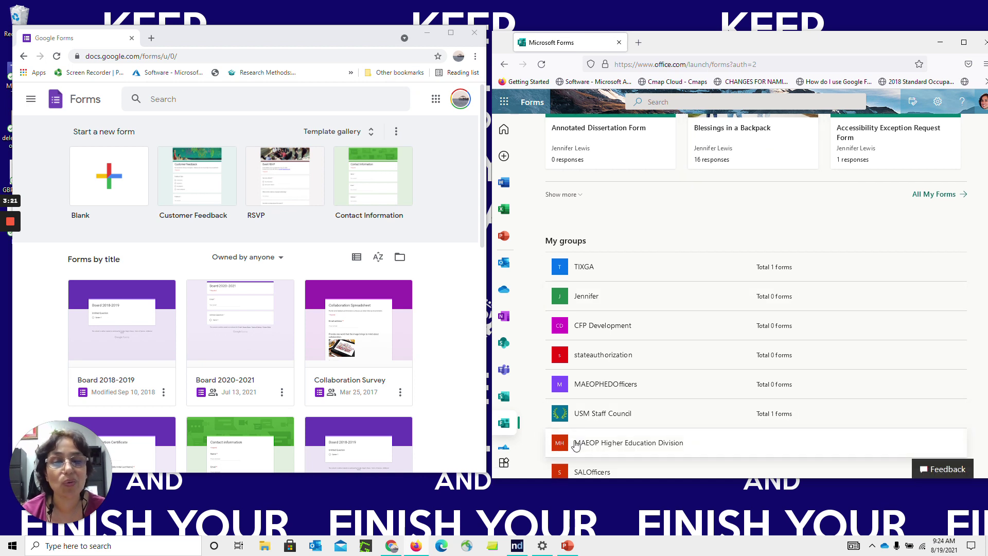
scroll(576, 445, "down", 15)
scroll(576, 446, "down", 15)
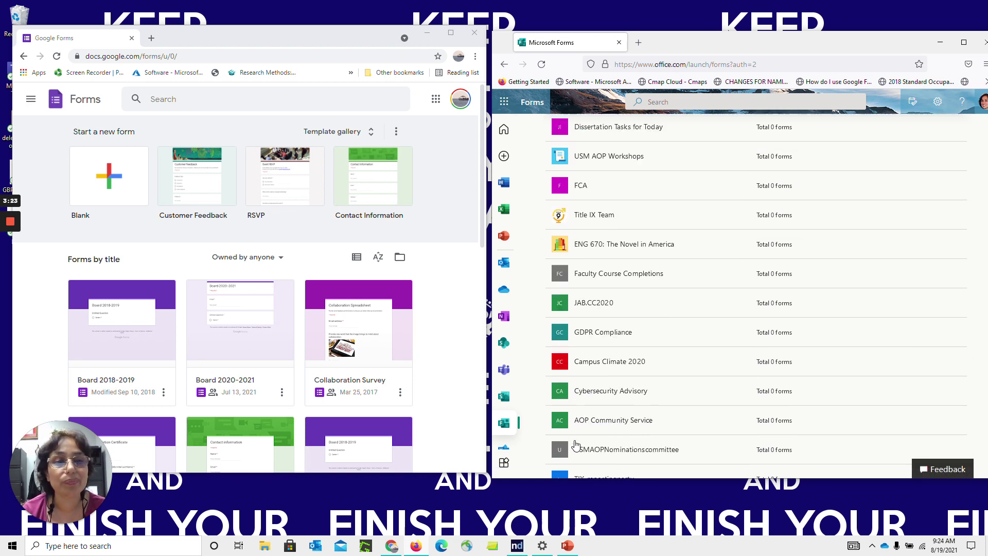
scroll(575, 446, "up", 15)
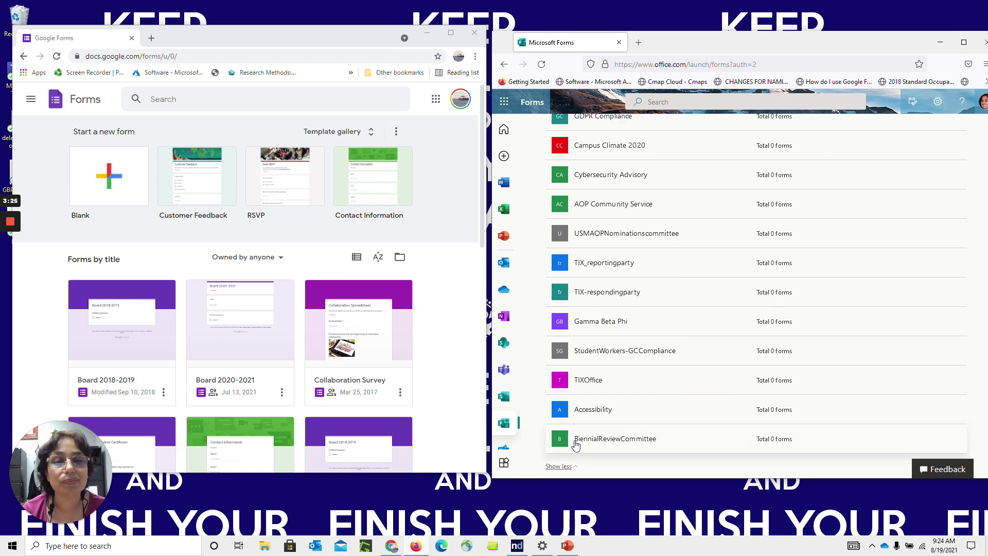
scroll(576, 445, "up", 10)
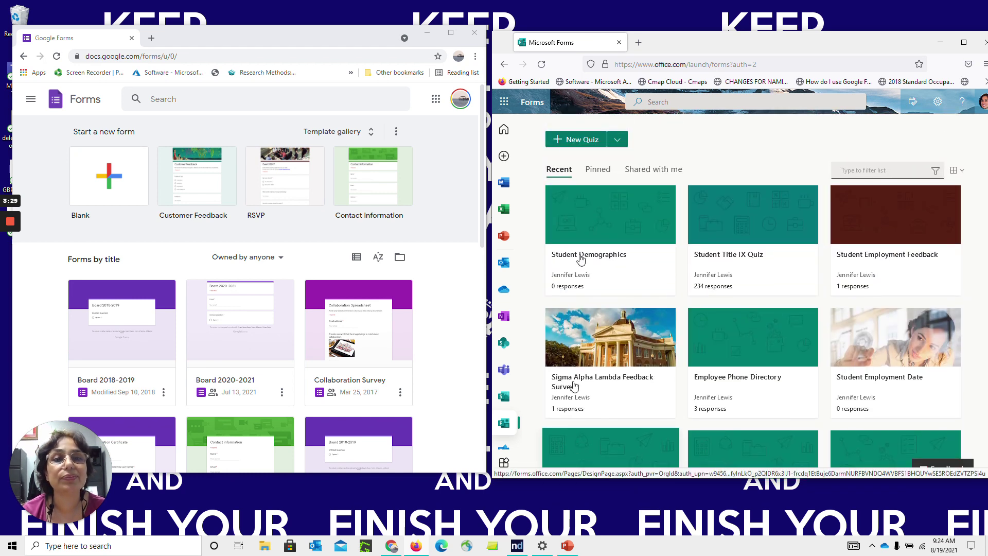
Start a blank form via New Form in the New Quiz dropdown
left_click(619, 142)
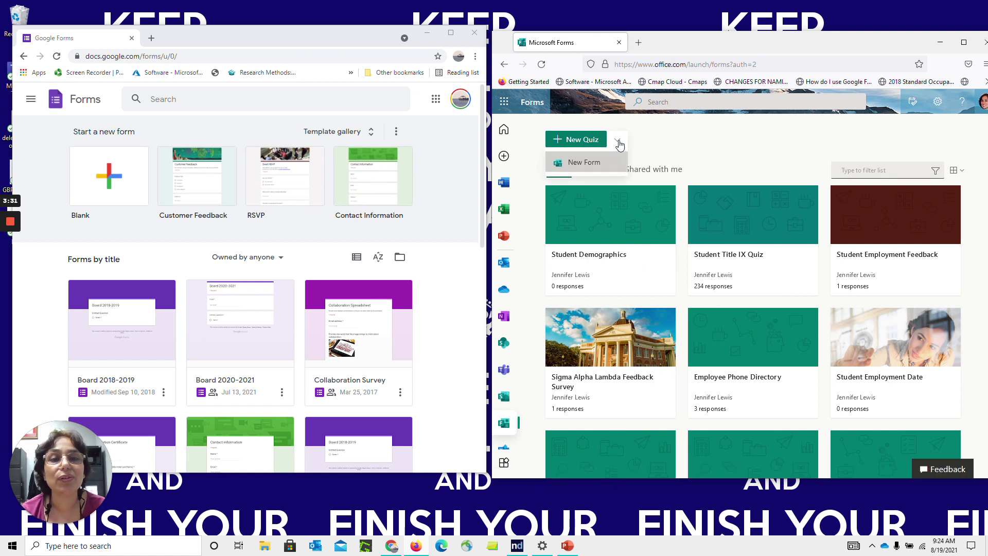
left_click(587, 165)
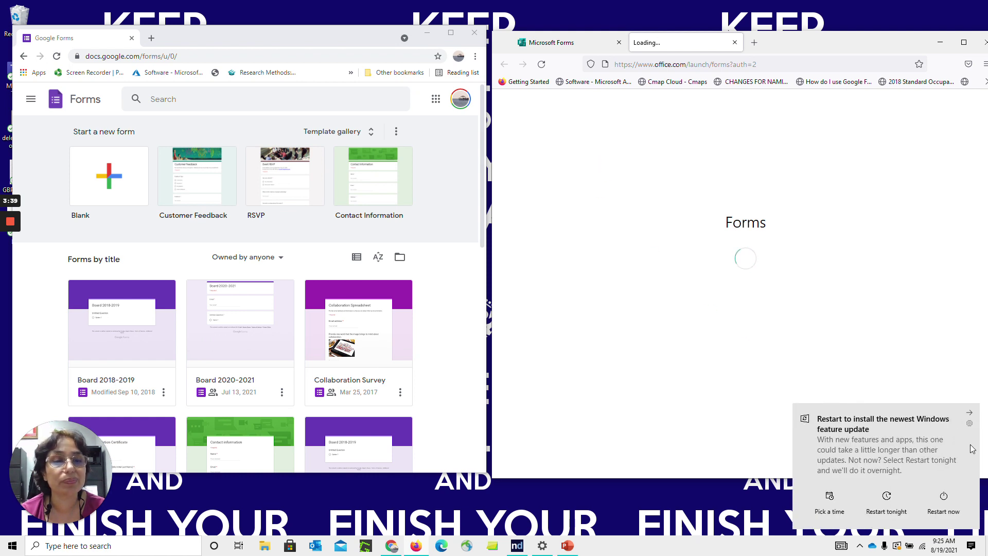
left_click(970, 414)
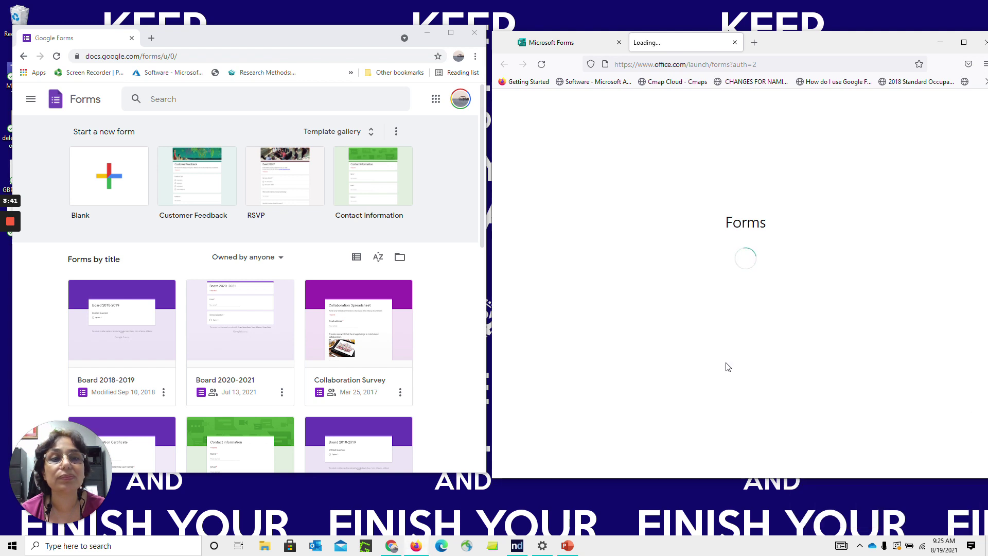
Create a blank Google form titled 'Student Scholarship Information'
left_click(113, 190)
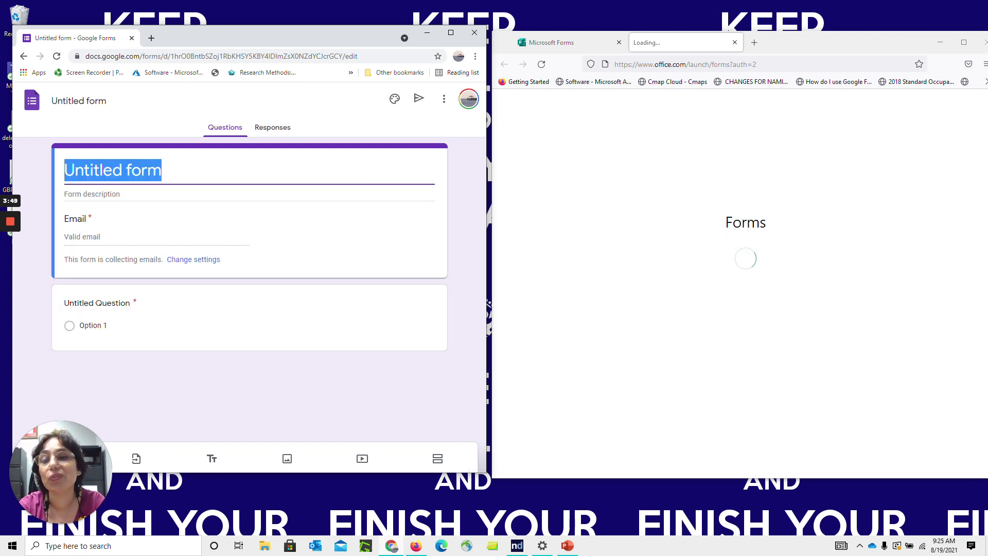
type("Student")
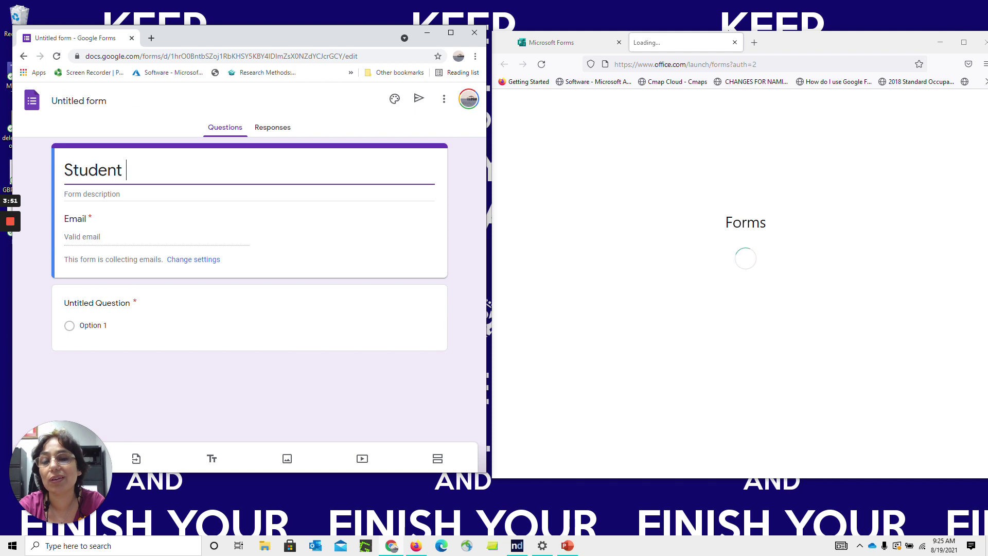
type(" Scholarship Information")
left_click(289, 374)
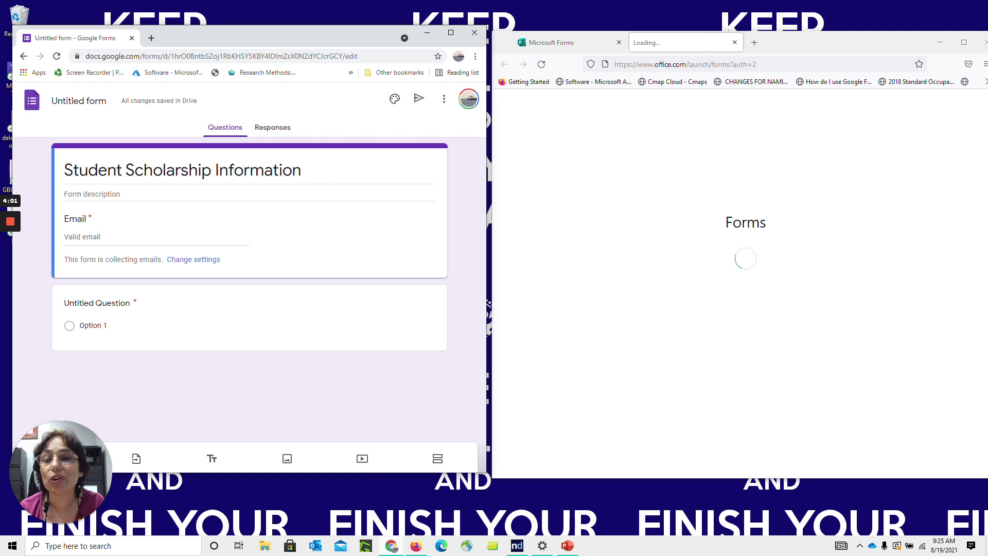
left_click(120, 306)
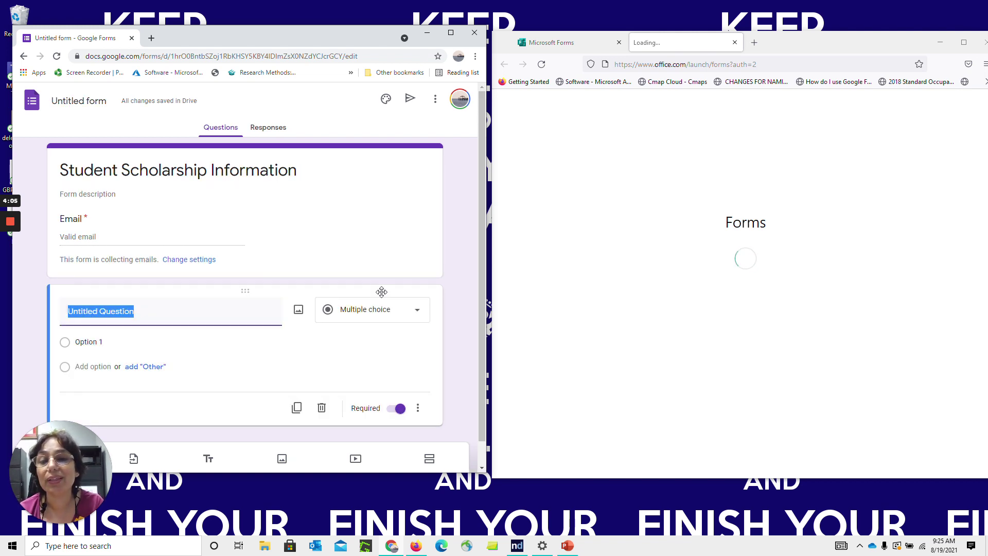
Make the first question a required short answer titled 'Please enter your name.'
left_click(420, 318)
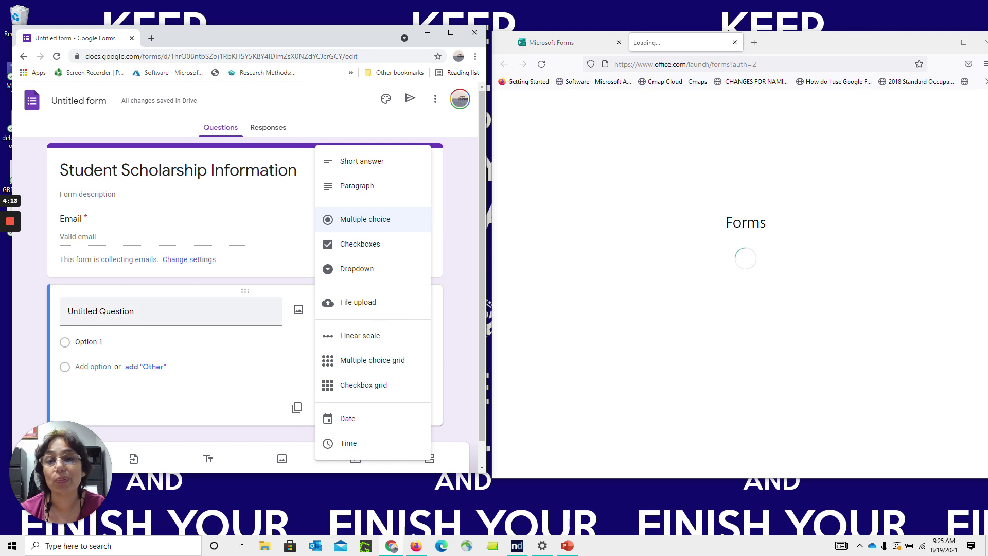
key("Escape")
type("P")
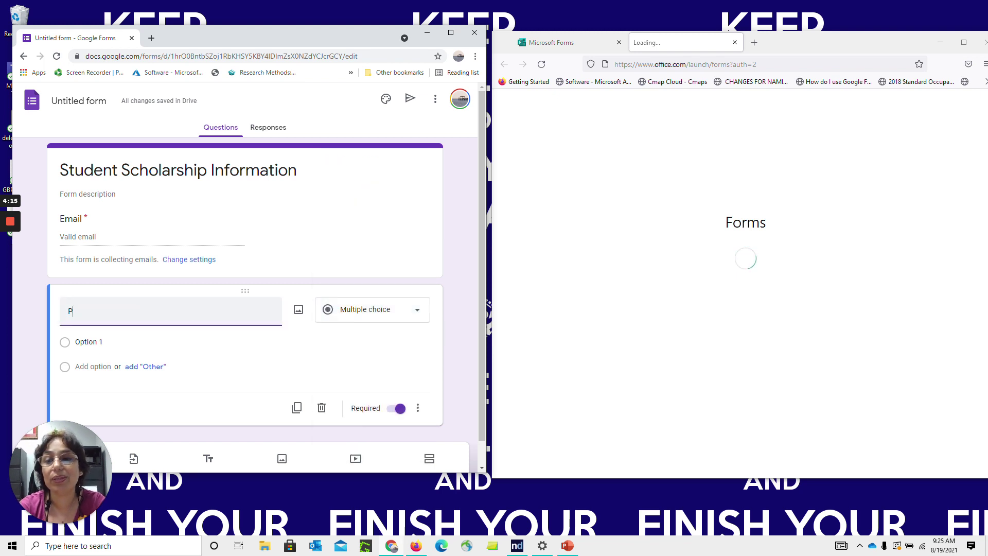
type("lease enter your name.")
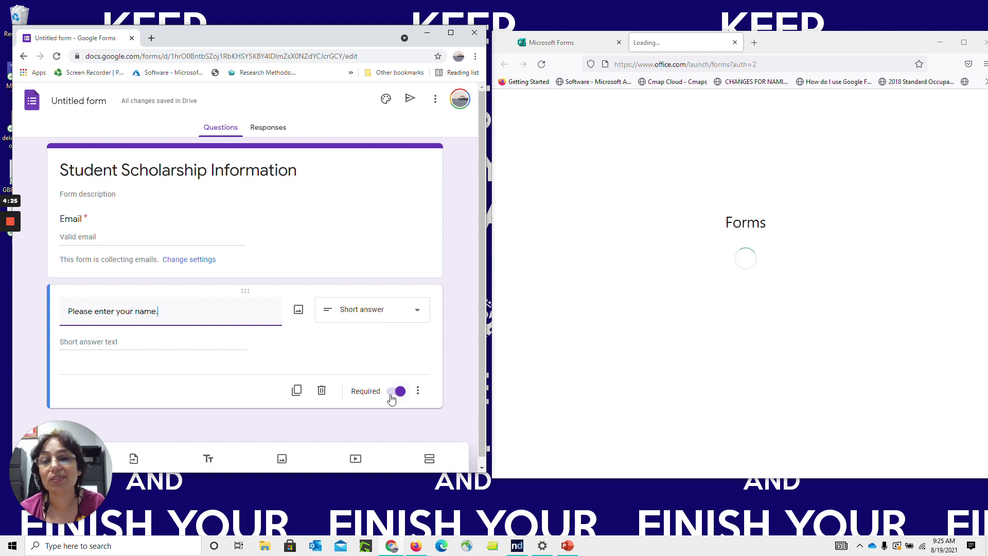
left_click(398, 392)
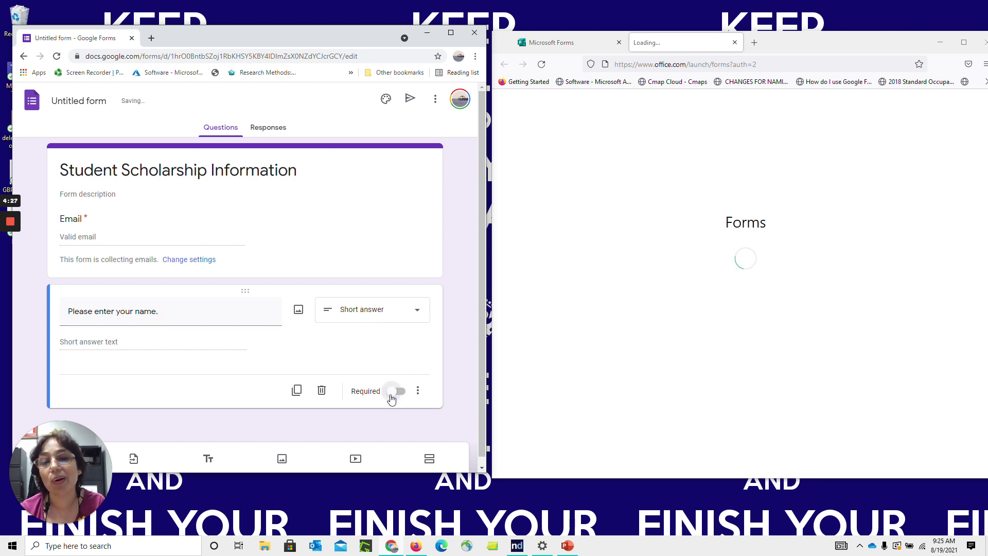
left_click(394, 392)
Give it the description 'We need this information to collect individualized data.'
left_click(417, 392)
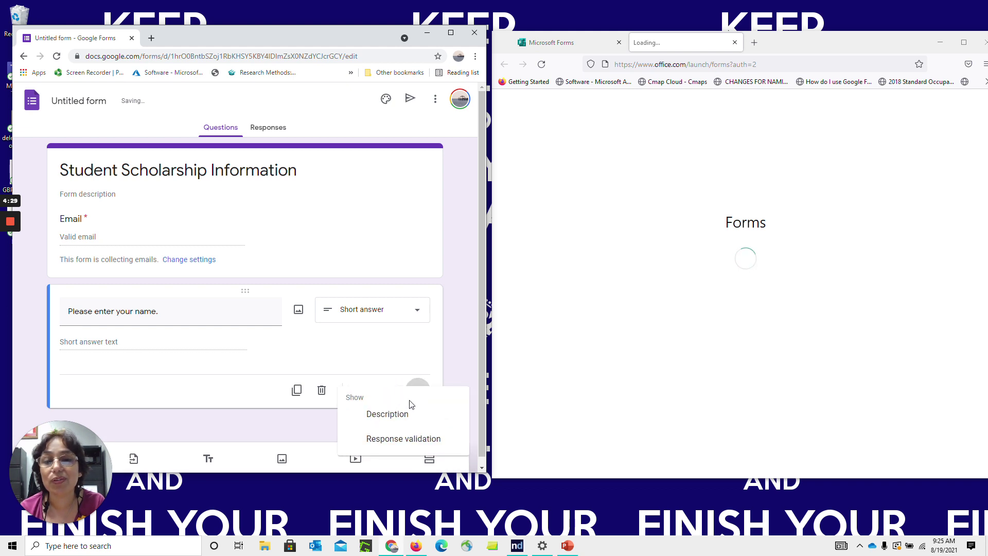
left_click(410, 421)
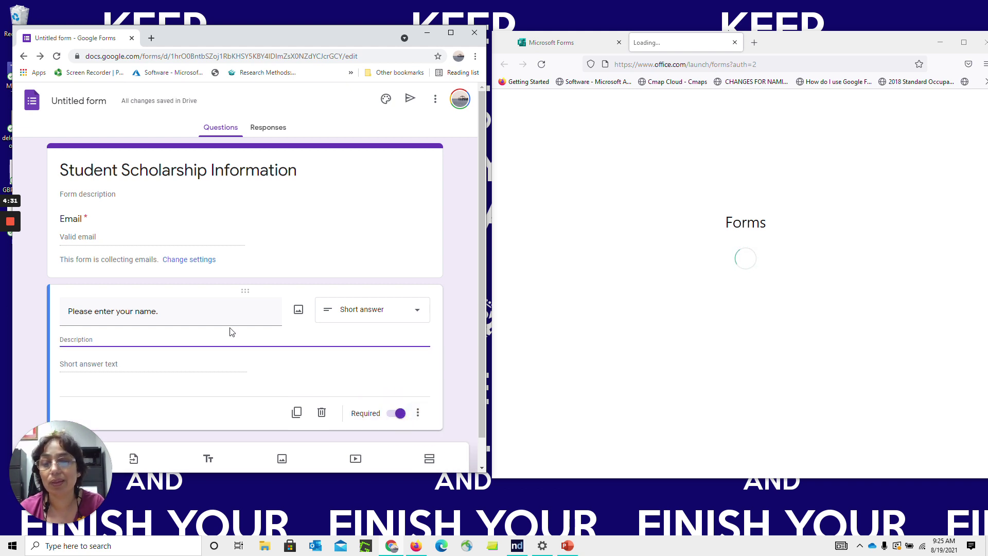
type("We need this information to")
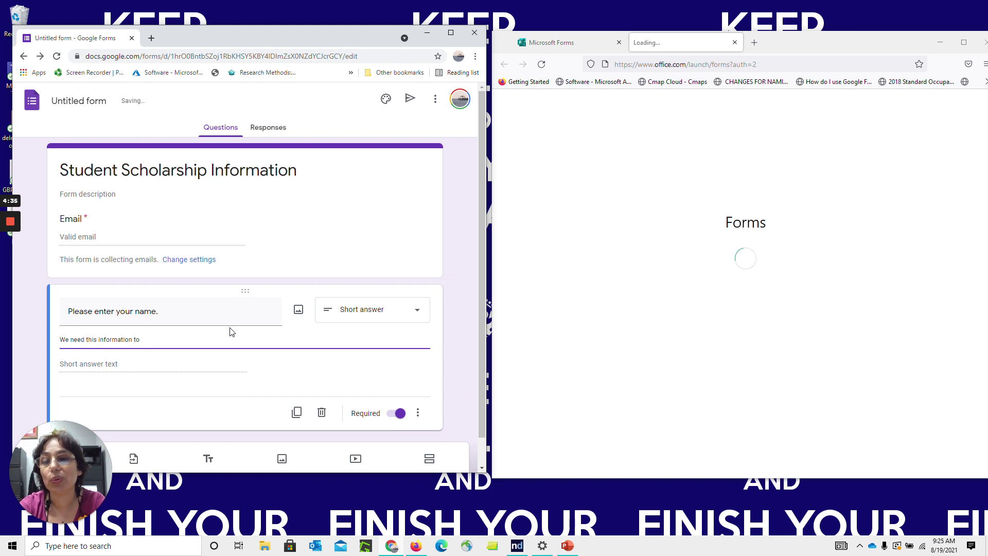
type("llect individualized data.")
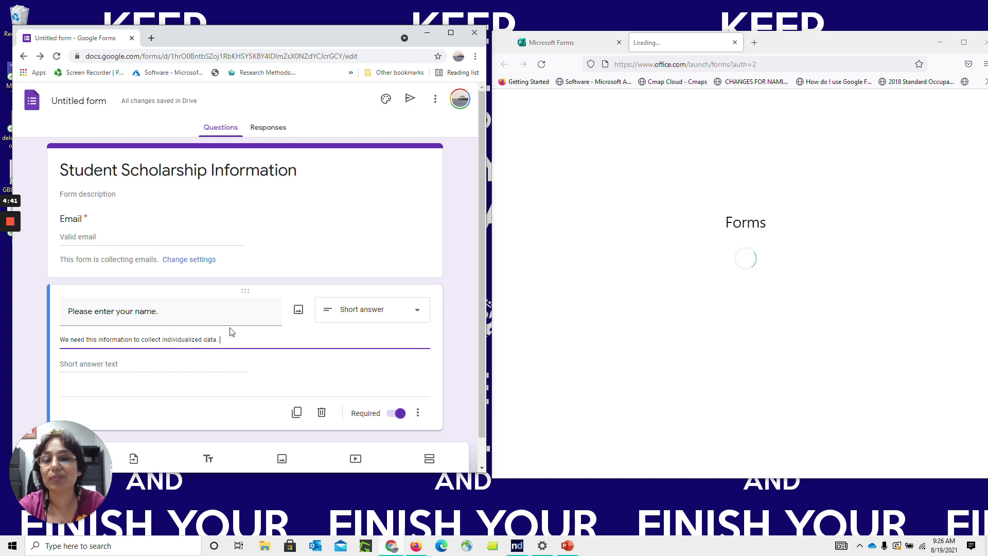
left_click(418, 412)
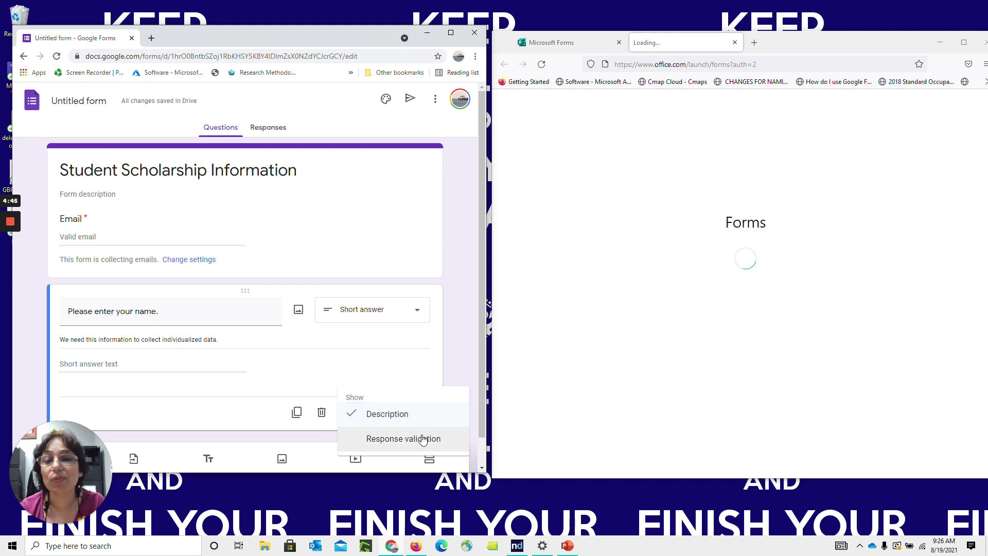
left_click(464, 334)
scroll(485, 301, "down", 1)
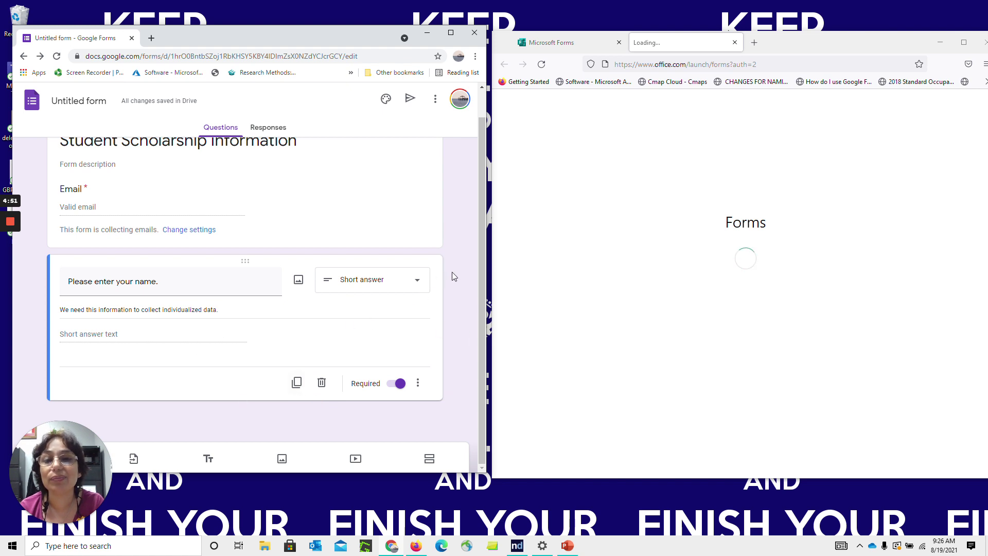
left_click(76, 438)
left_click_drag(76, 438, 576, 478)
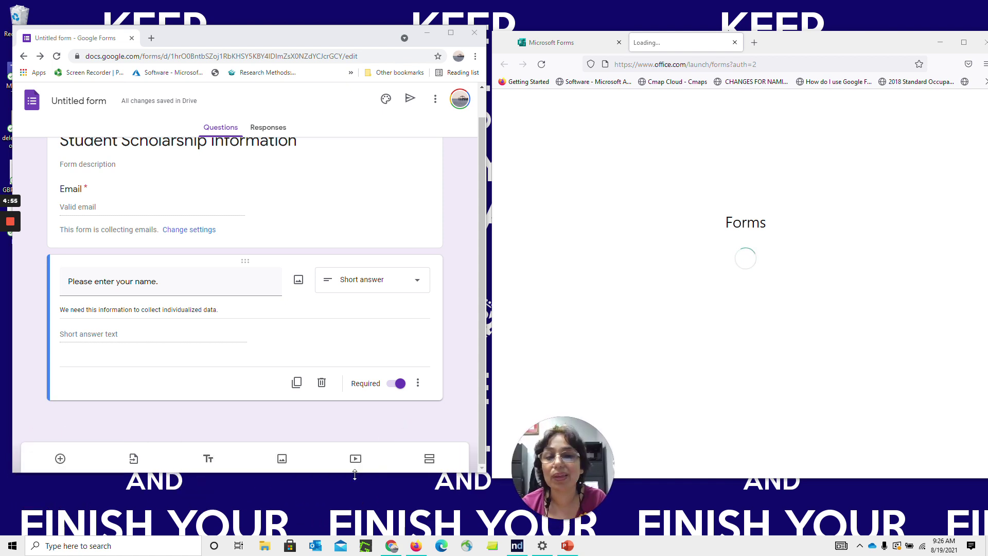
Add a required 'Please provide your email address.' question with Text, Email response validation
left_click(60, 458)
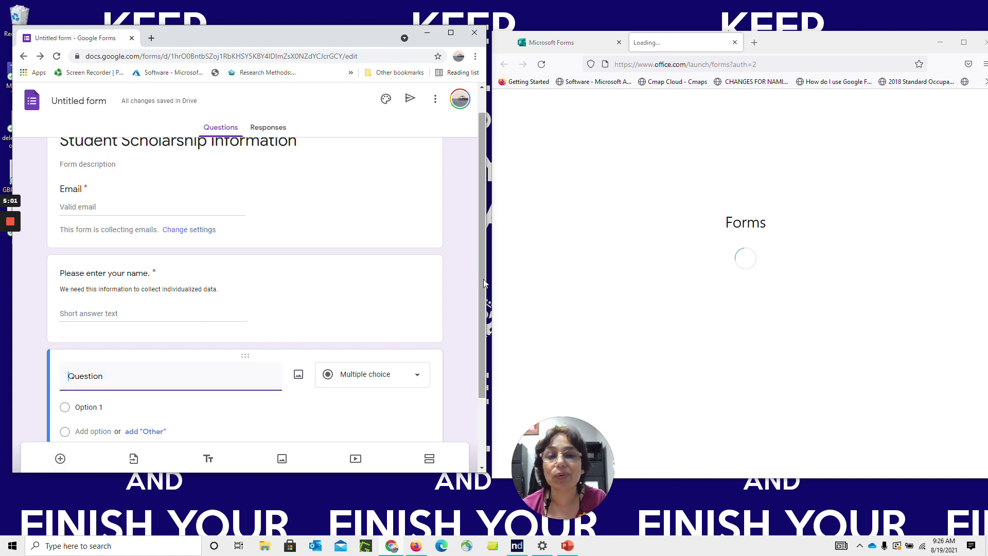
type("Ple")
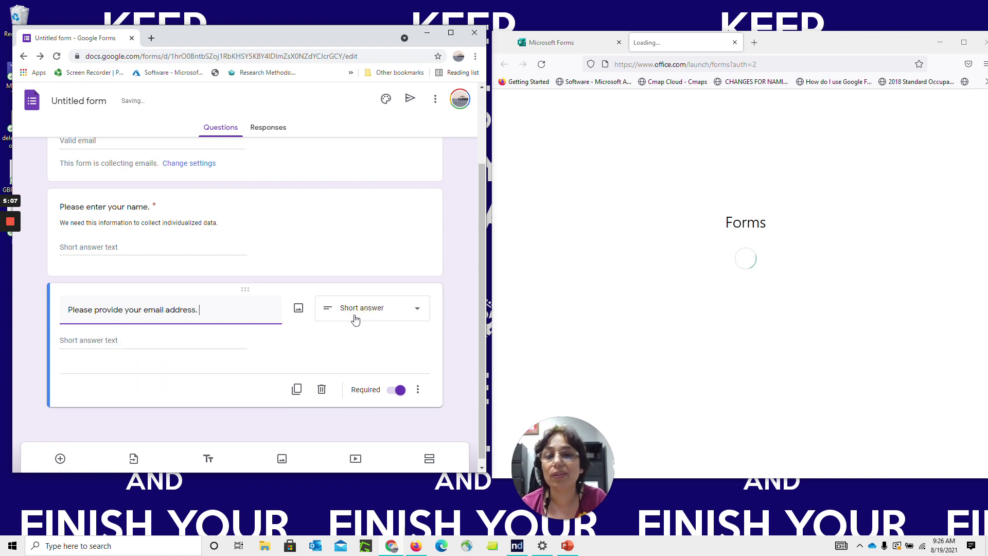
left_click(418, 389)
left_click(419, 440)
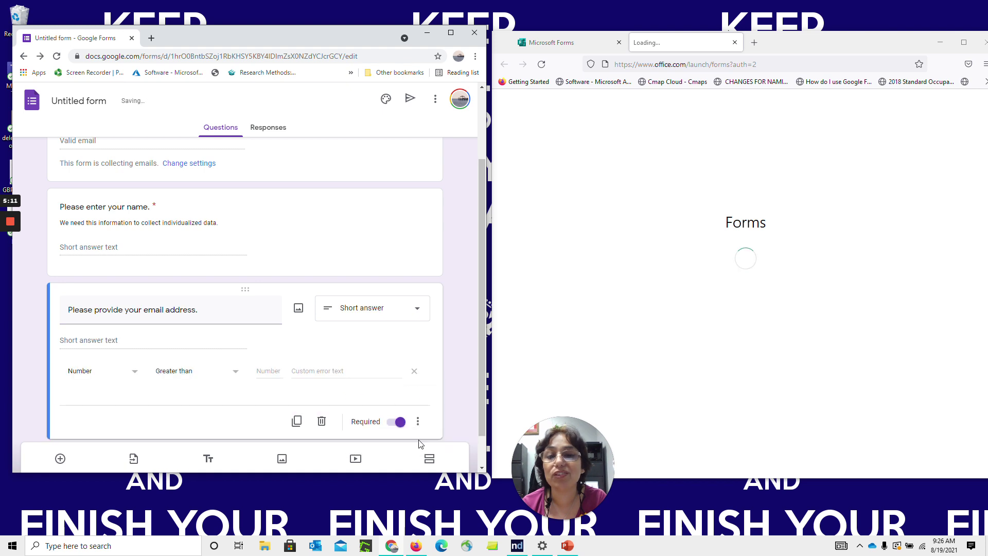
left_click(129, 377)
left_click(123, 403)
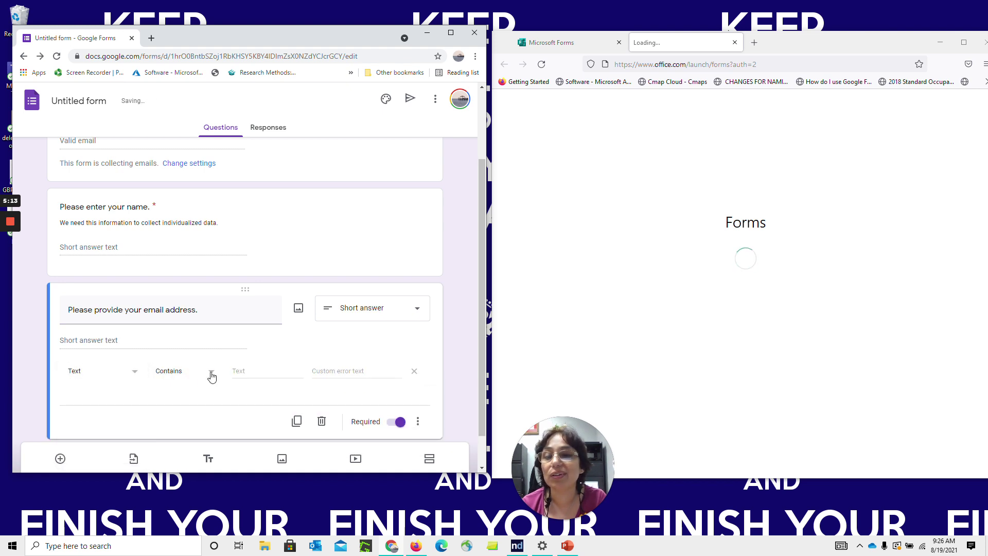
left_click(212, 376)
left_click(195, 430)
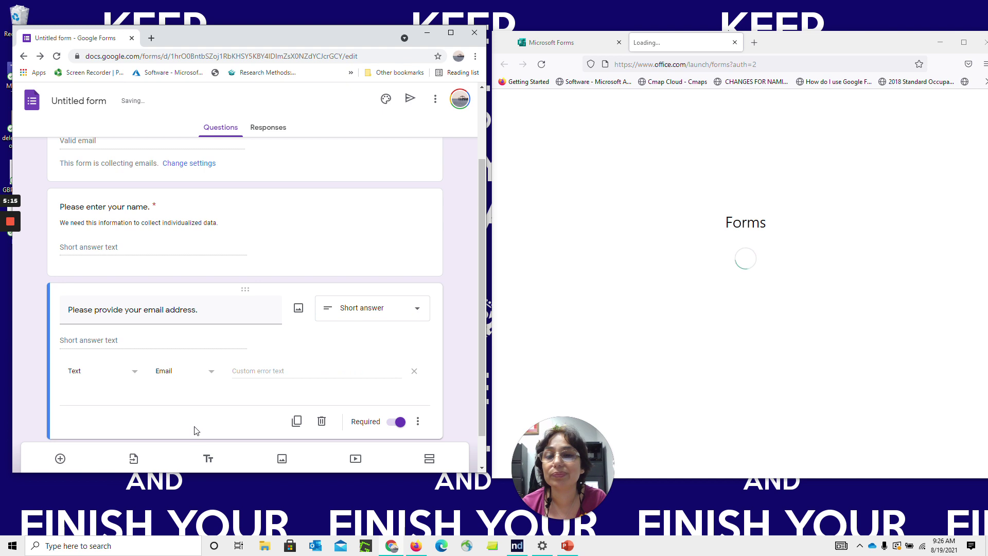
scroll(456, 352, "down", 1)
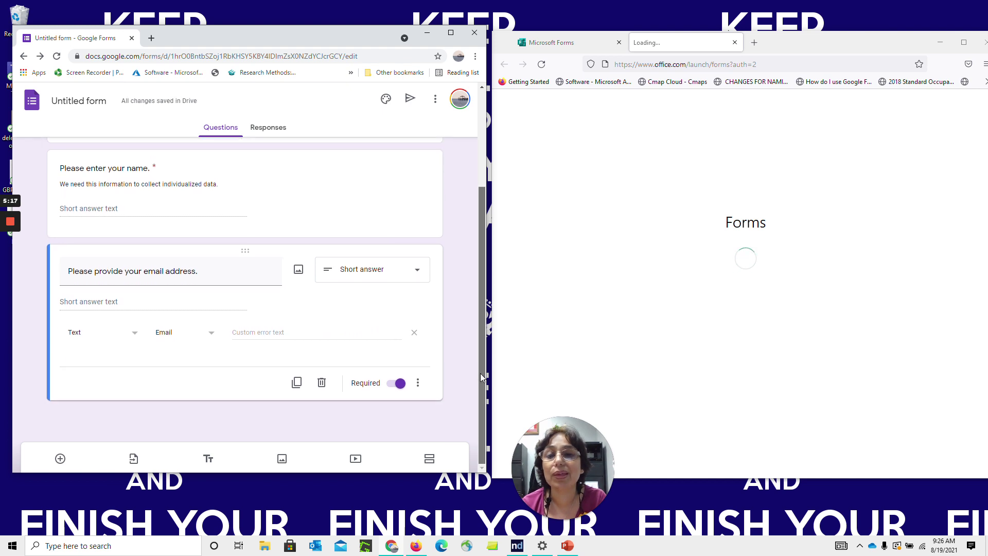
left_click(298, 269)
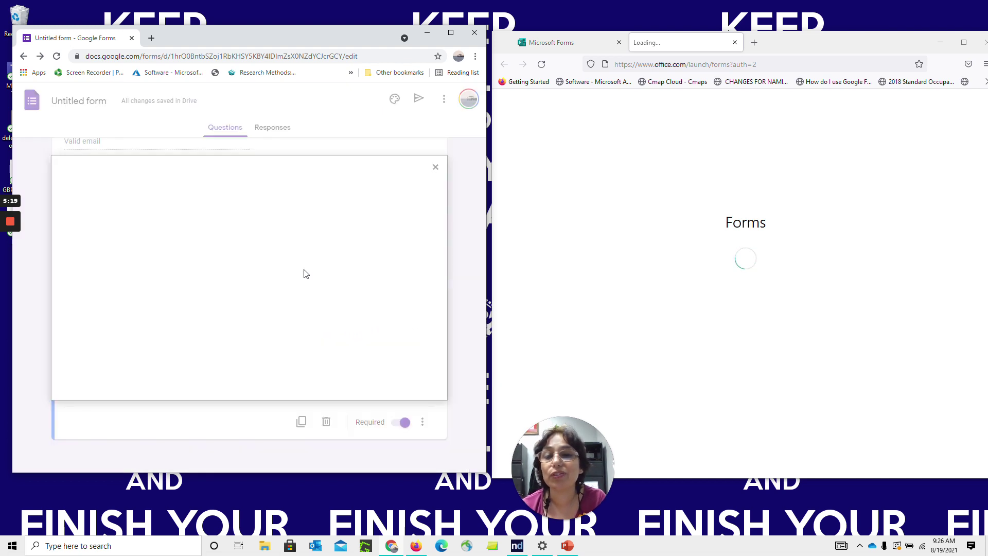
Insert the red envelope image found by an image search for 'email'
left_click(355, 207)
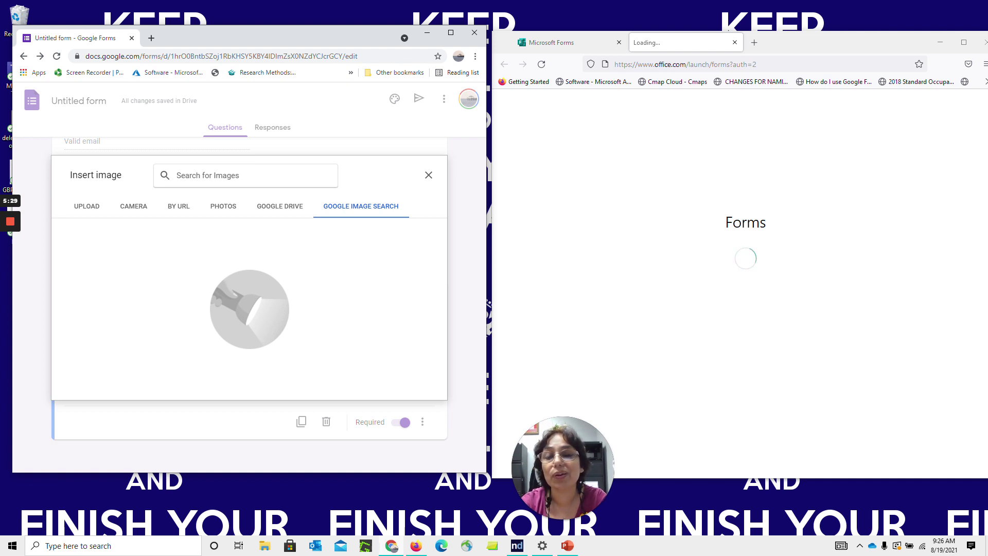
type("email")
key("Return")
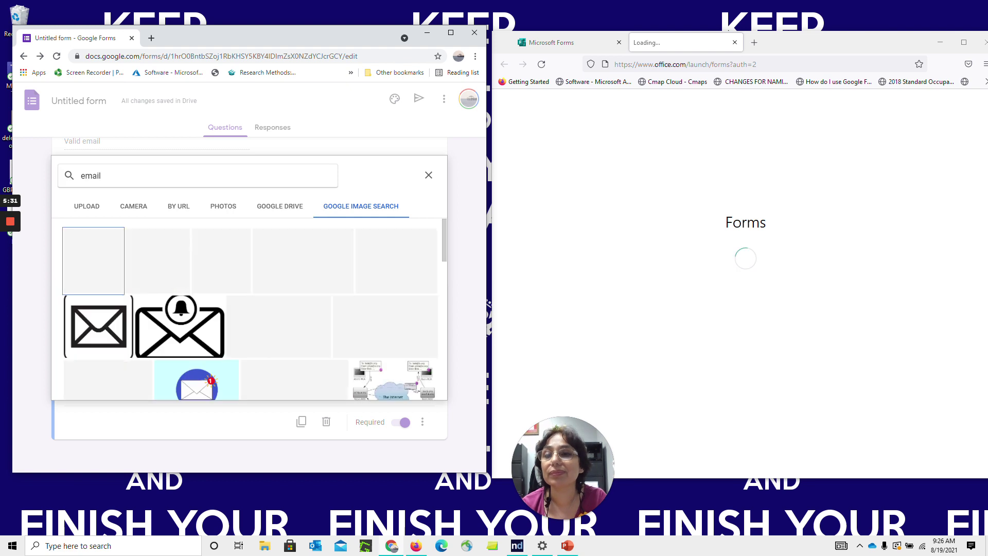
left_click(150, 280)
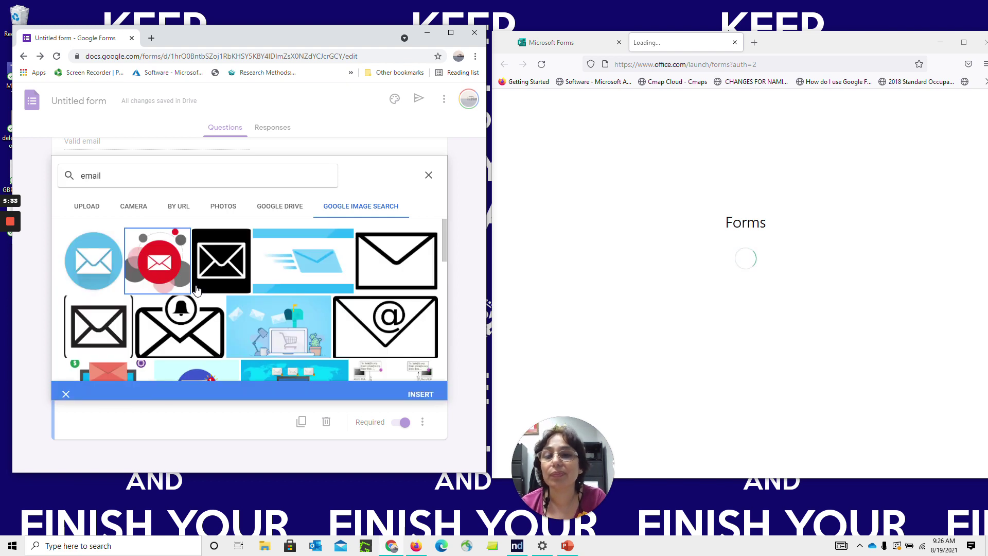
left_click(414, 393)
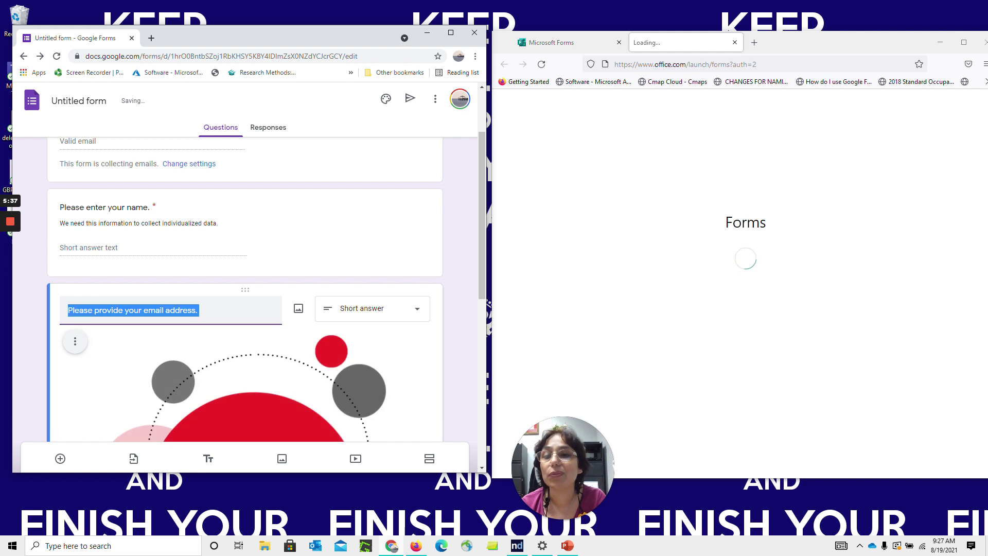
Reword the question to 'Please provide your preferred email address.'
left_click(148, 310)
type("personal")
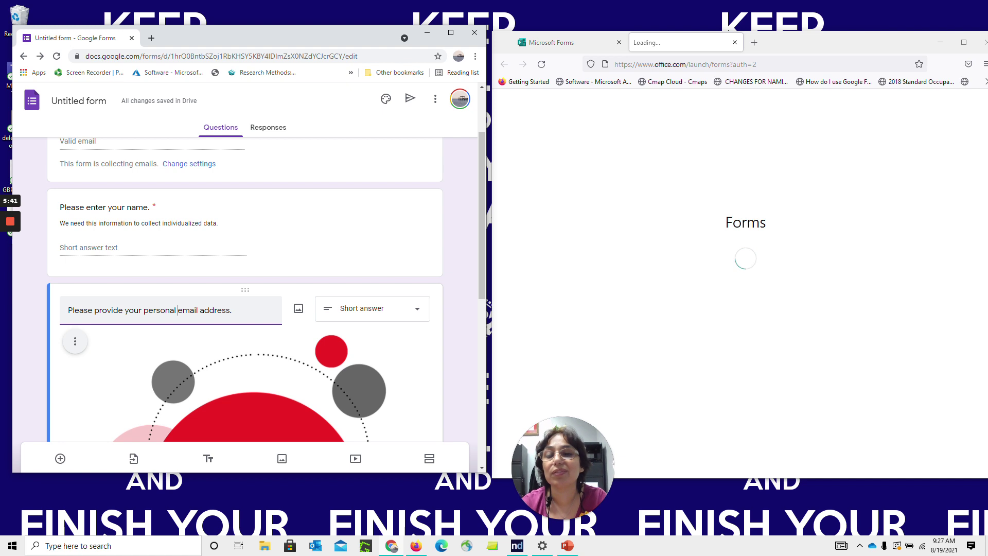
left_click(460, 304)
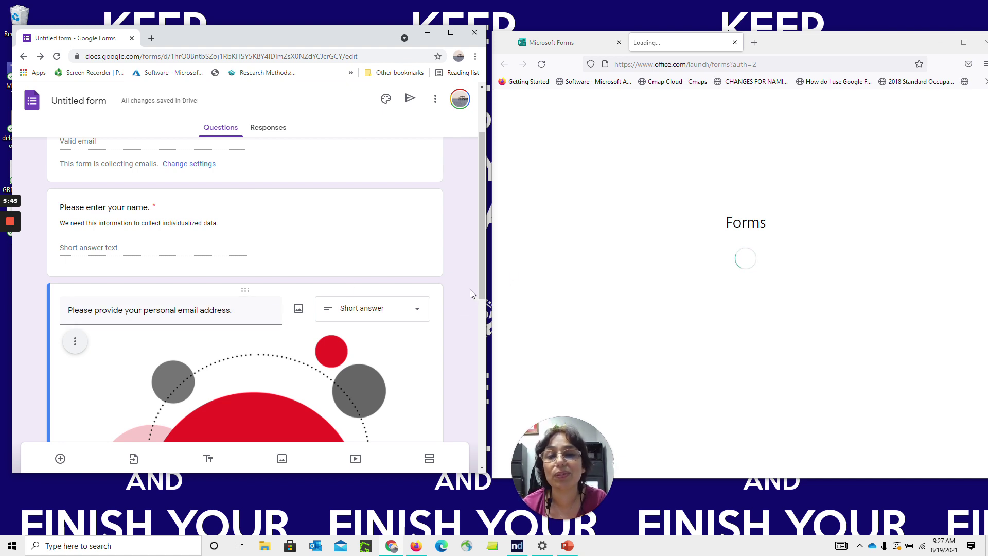
left_click(235, 310)
left_click(179, 310)
key("BackSpace")
key("BackSpace")
key("BackSpace")
key("BackSpace")
key("BackSpace")
key("BackSpace")
key("BackSpace")
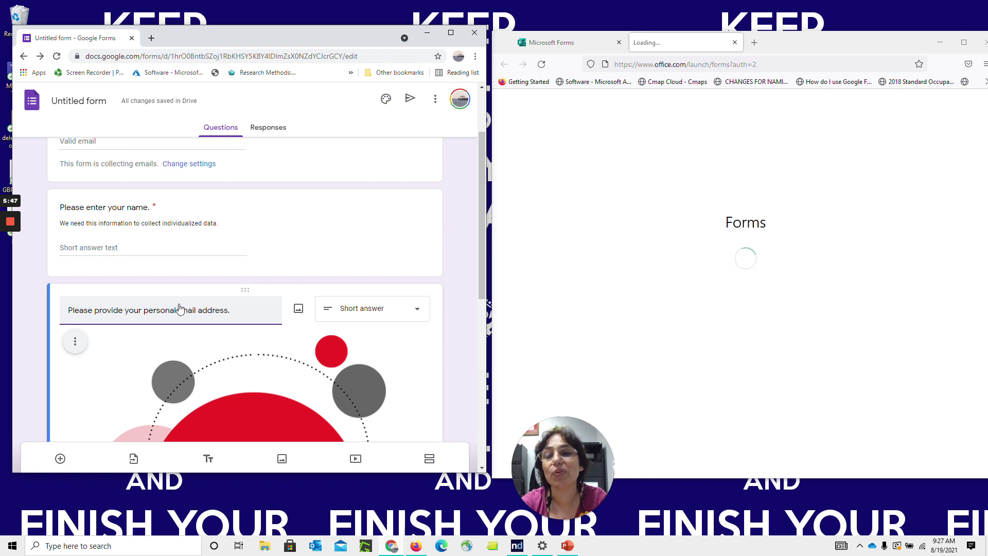
key("BackSpace")
type("referred")
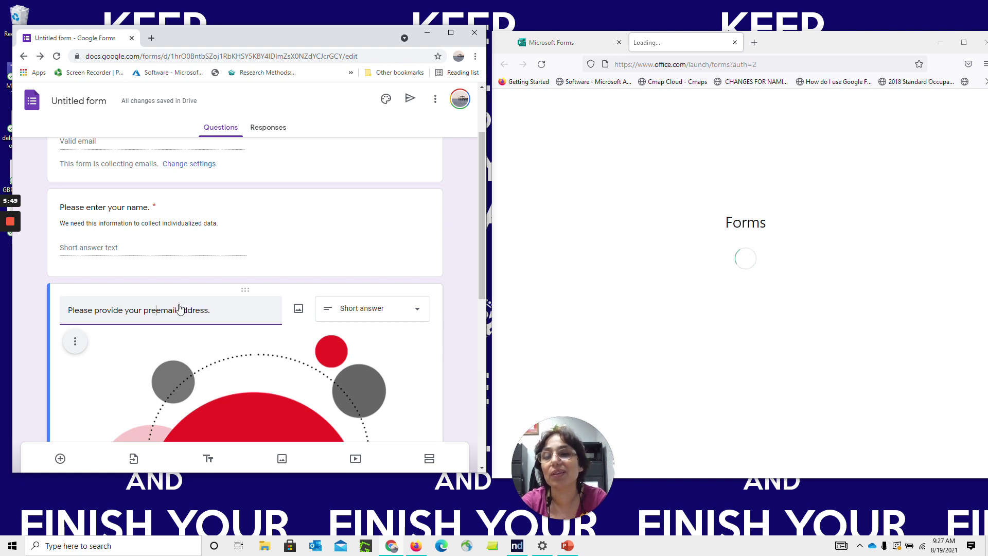
left_click(451, 348)
left_click_drag(481, 261, 482, 328)
Shrink the envelope image and centre-align it
left_click(303, 331)
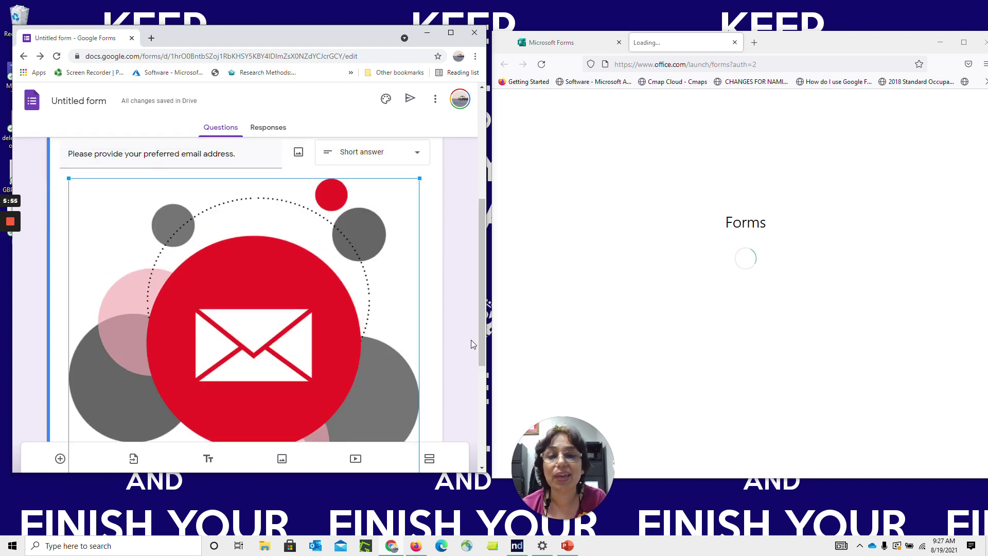
left_click_drag(284, 472, 280, 522)
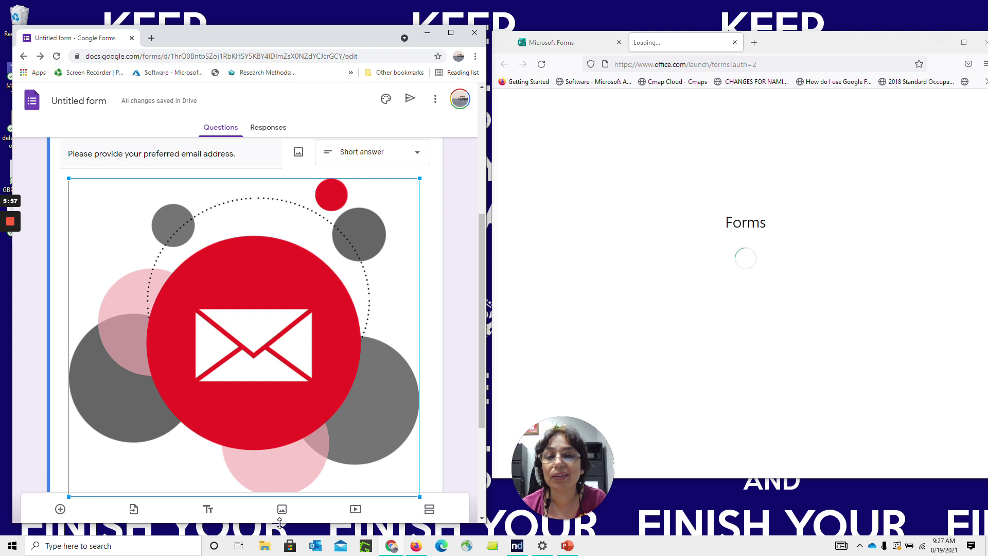
scroll(478, 306, "down", 1)
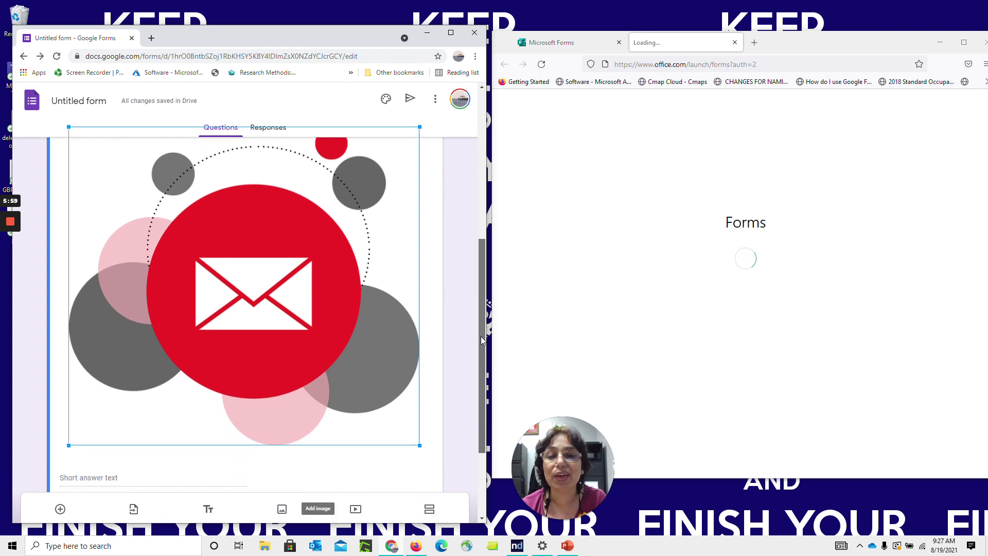
left_click_drag(421, 446, 262, 301)
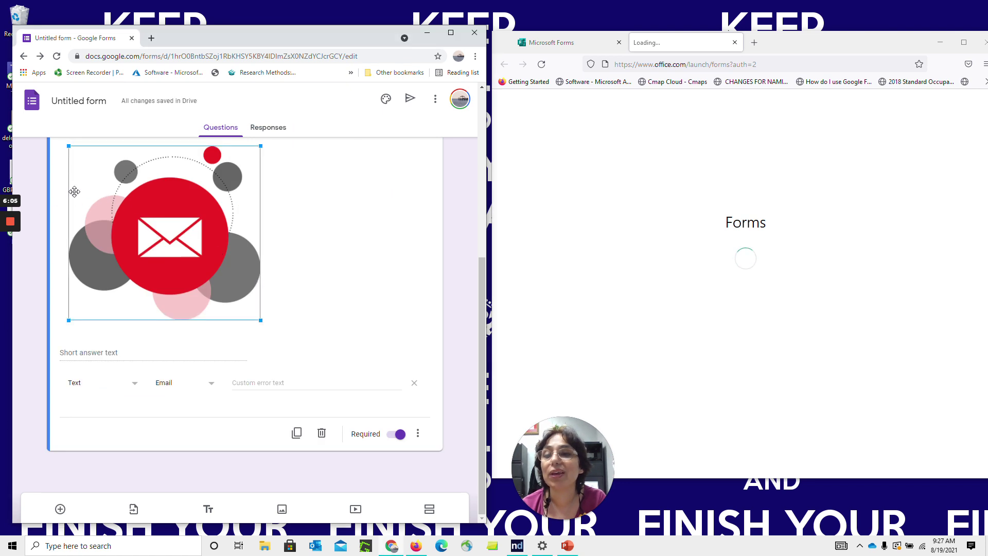
left_click(75, 153)
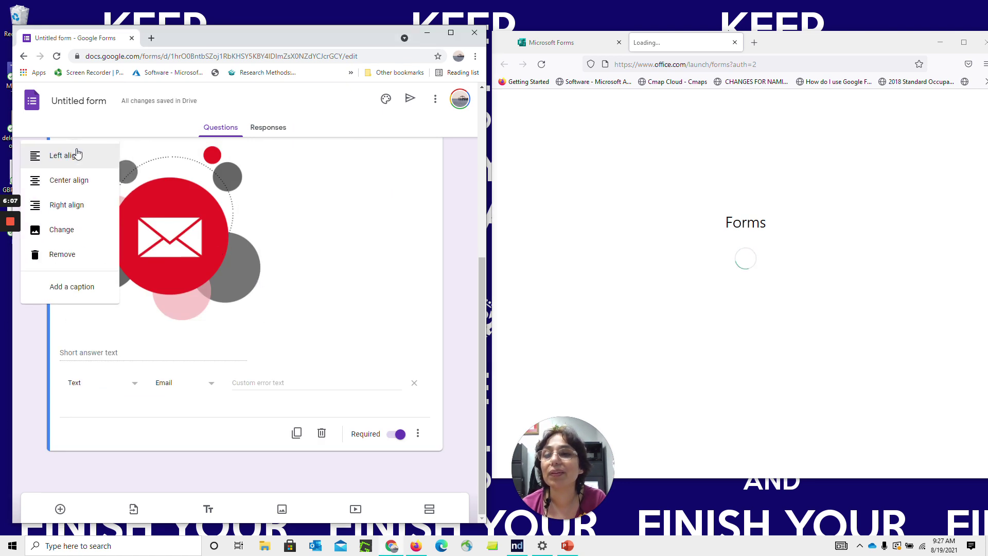
left_click(71, 193)
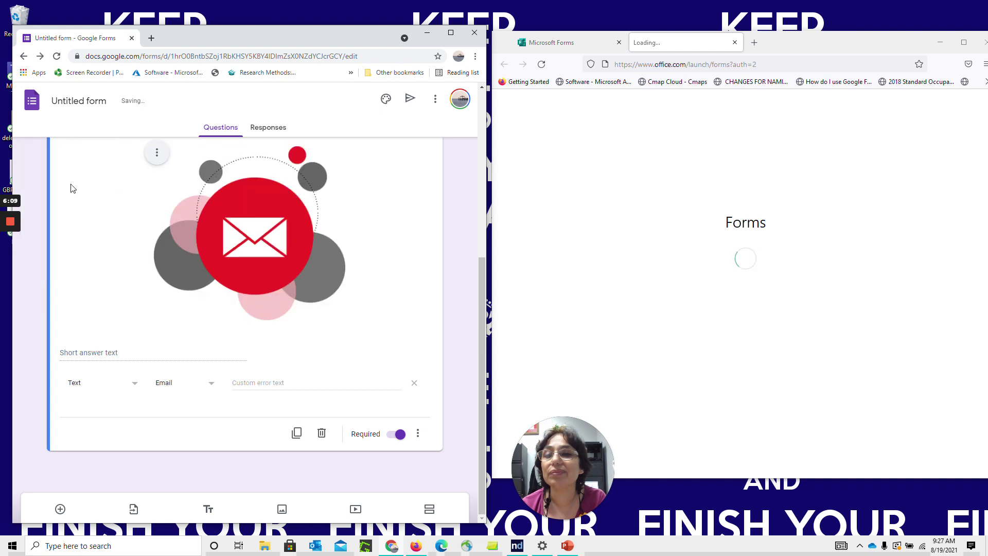
Caption the image 'provide your email for ongoing engagement.'
left_click(156, 154)
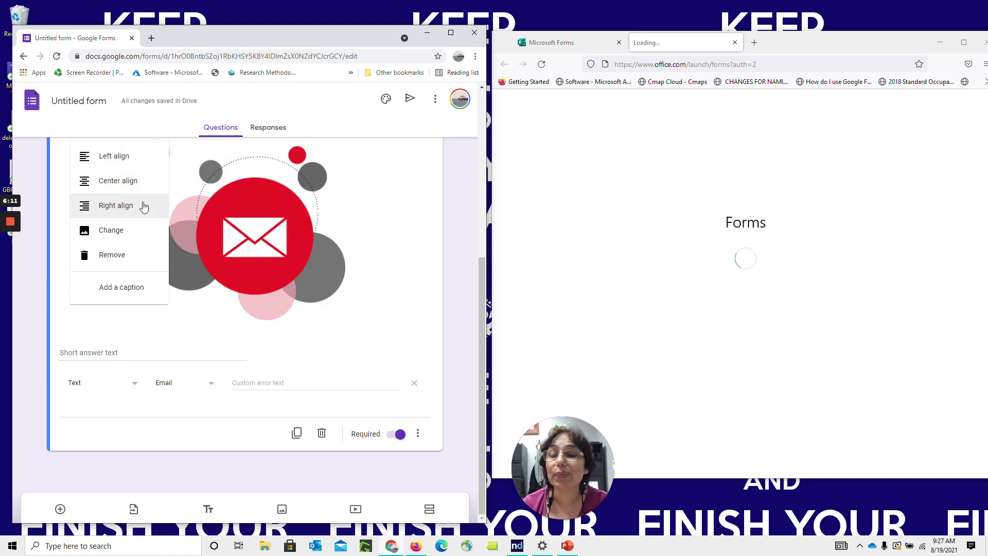
left_click(133, 288)
type("provide your email for ongoing engagement.")
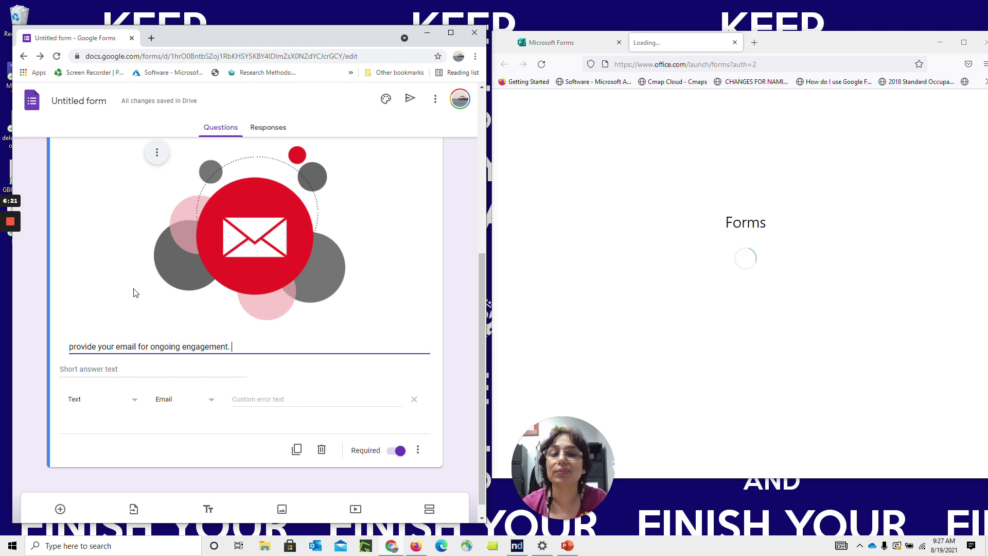
left_click(468, 339)
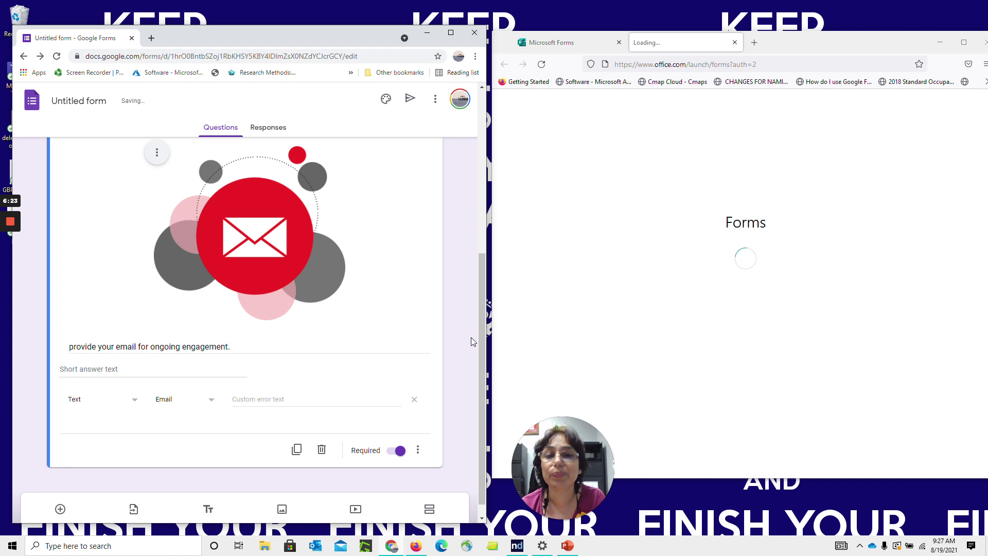
left_click_drag(482, 338, 484, 377)
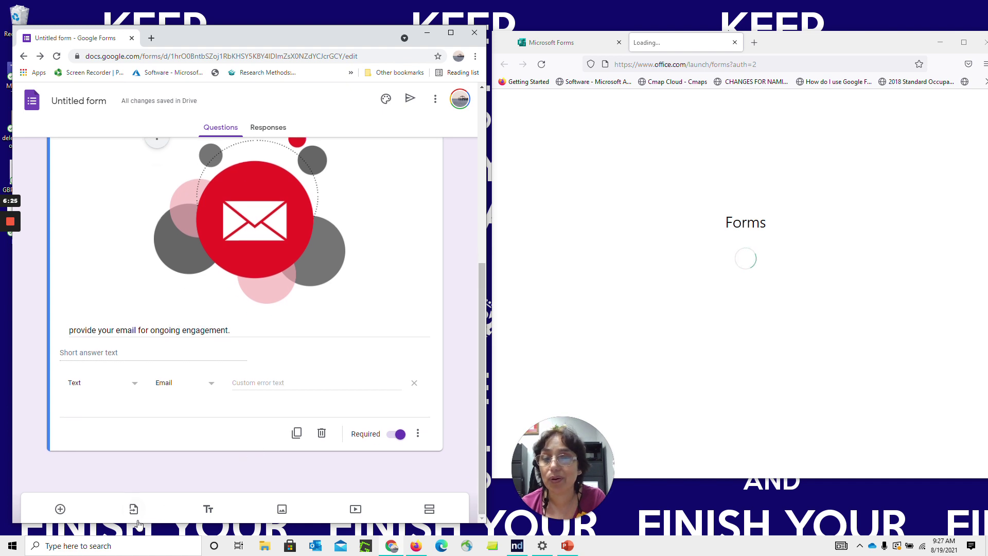
Choose the Student Survey Data form as the source for importing questions
left_click(131, 513)
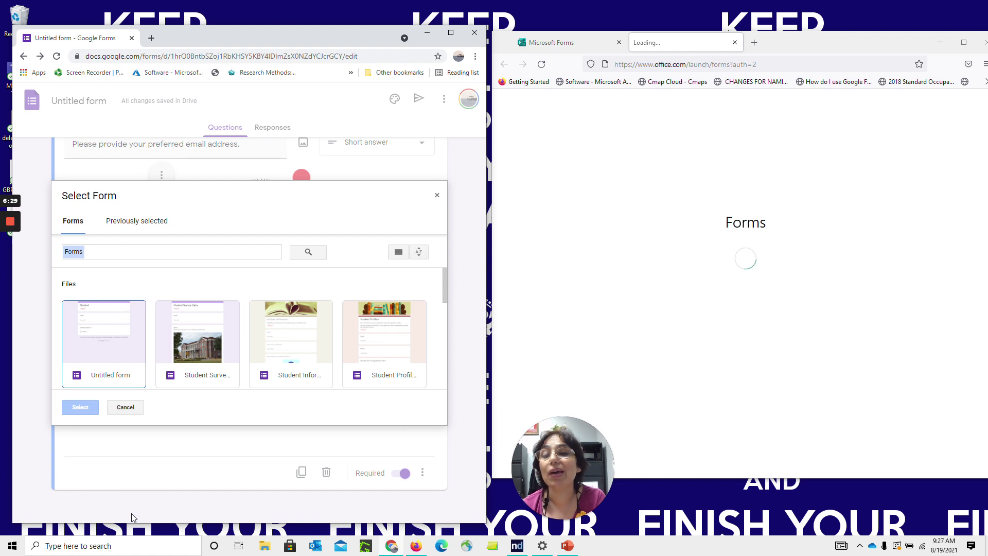
left_click(199, 367)
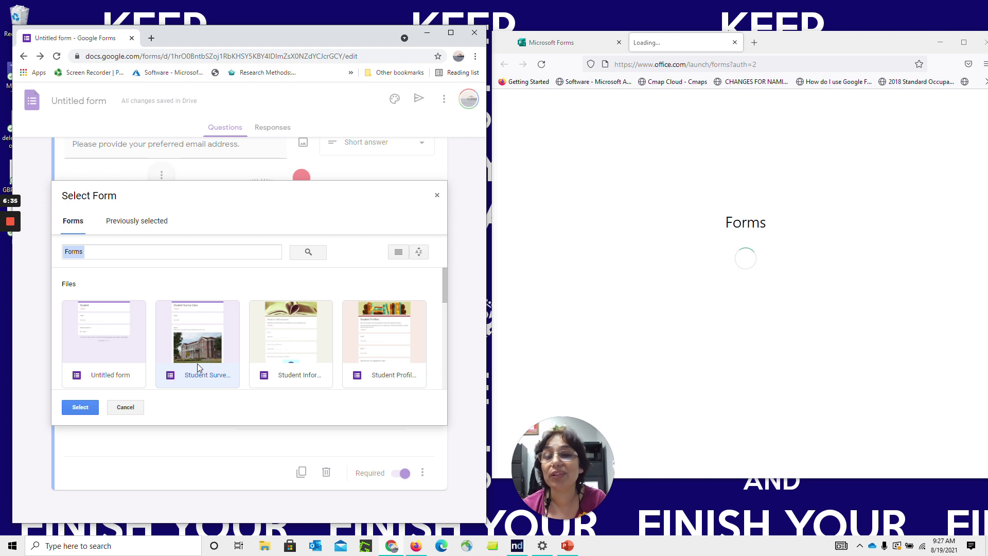
left_click(80, 408)
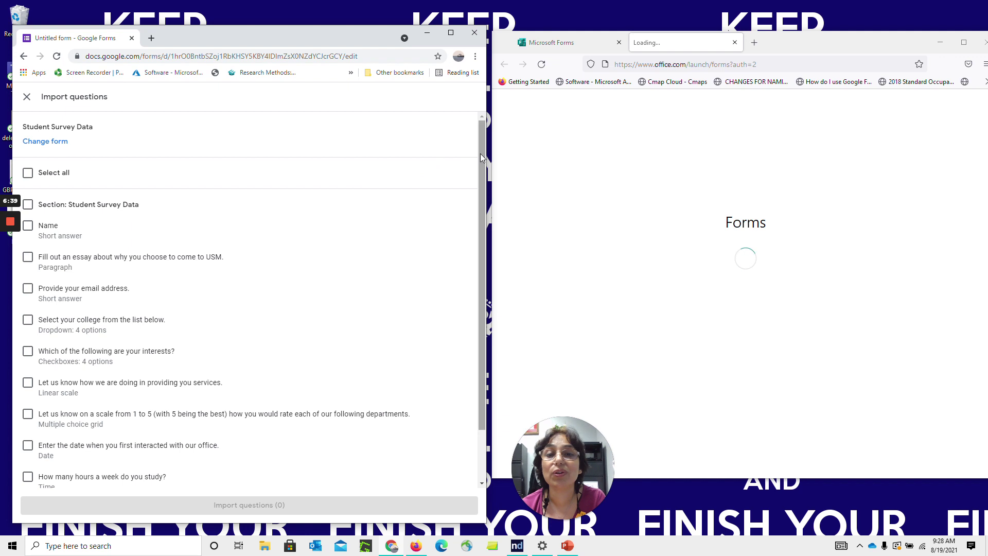
Import seven questions: essay, interests, college, services feedback, department rating grid, first-interaction date, weekly study hours
left_click_drag(483, 156, 484, 206)
left_click(30, 201)
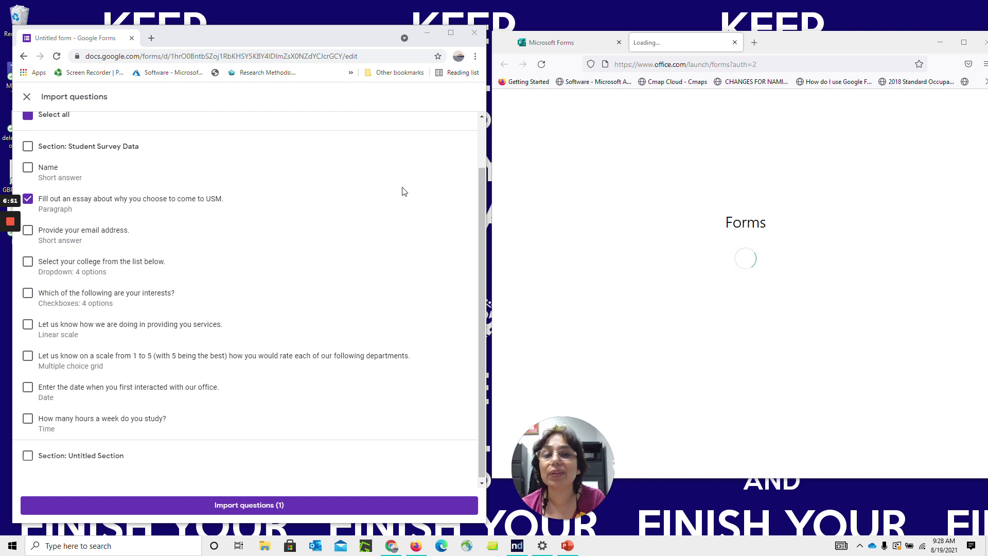
left_click_drag(359, 35, 379, 34)
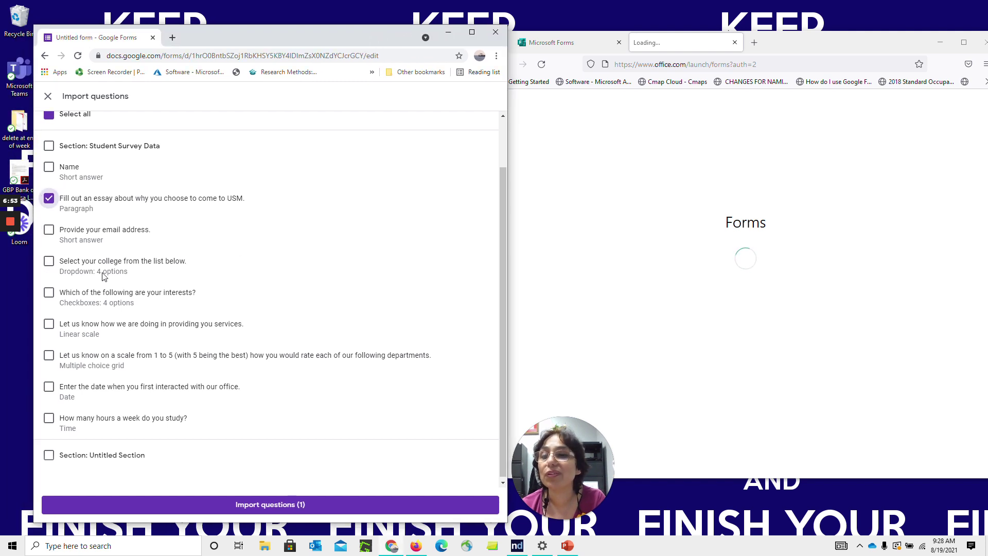
left_click(52, 296)
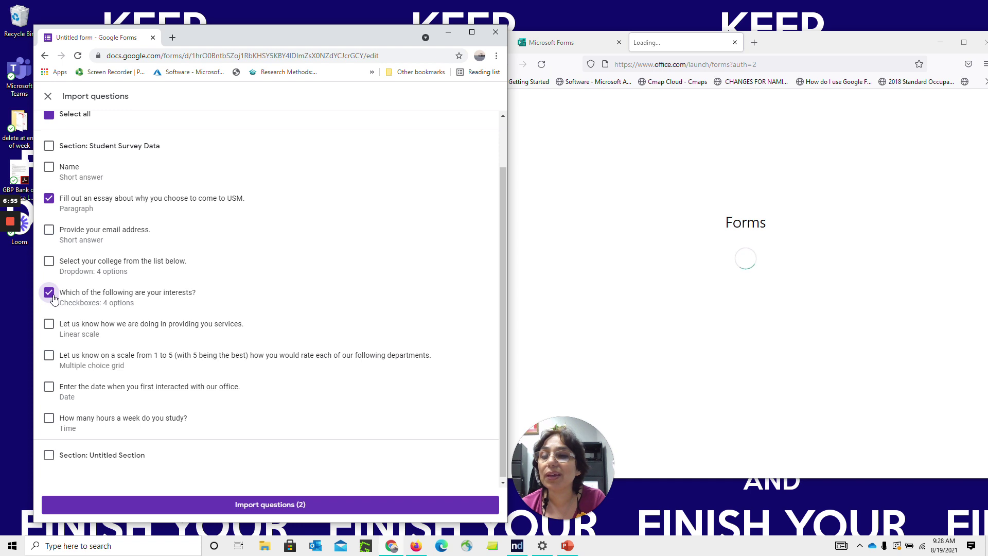
left_click(49, 263)
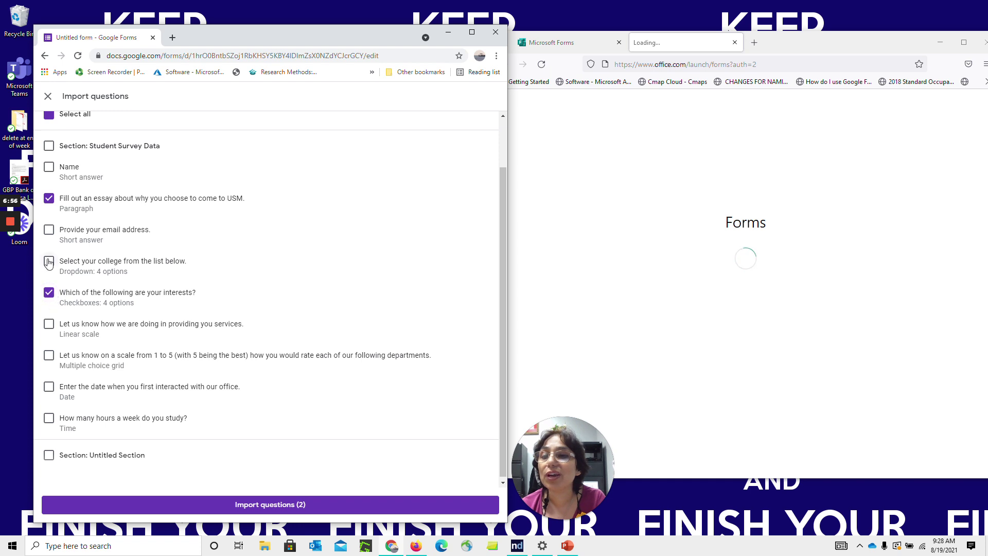
left_click(50, 325)
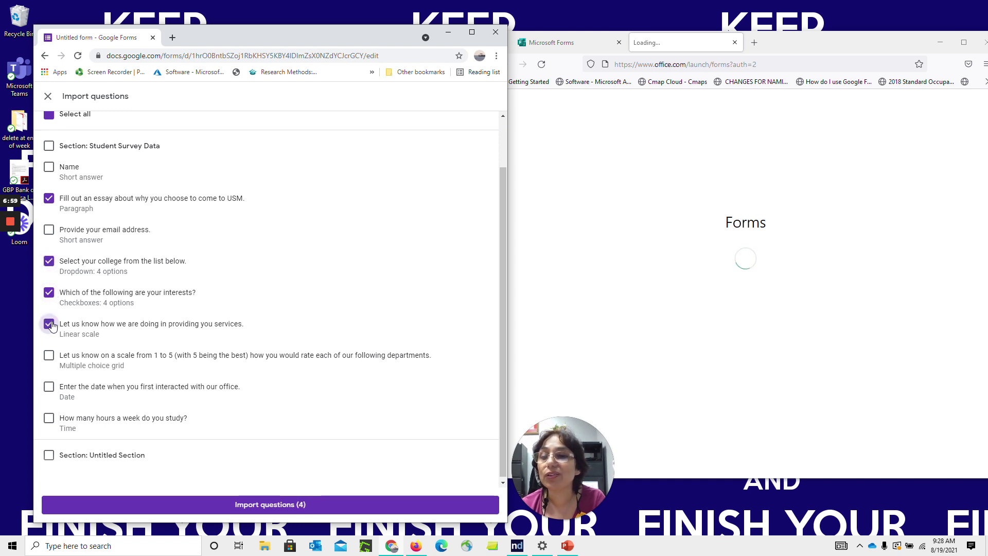
left_click(50, 355)
left_click(49, 387)
left_click(48, 418)
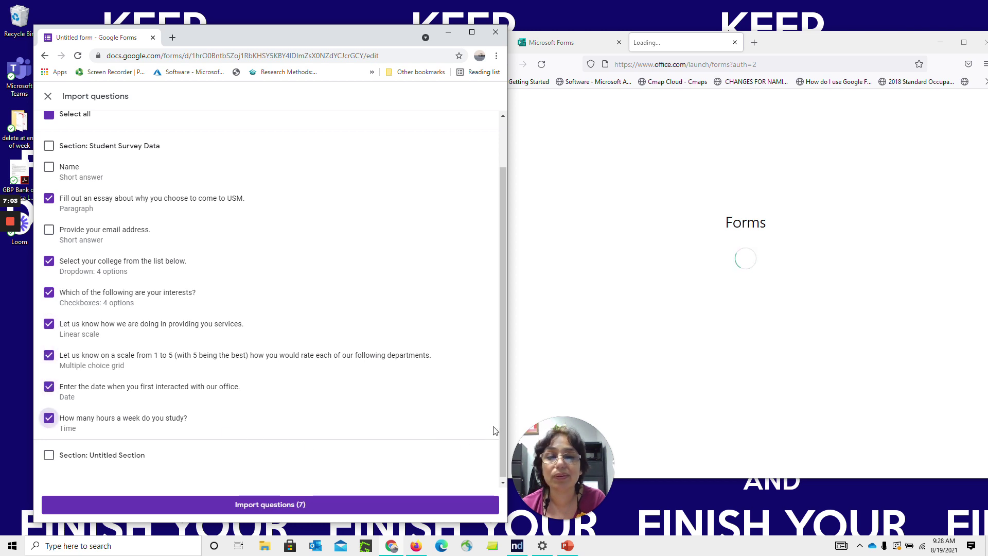
left_click_drag(503, 417, 503, 452)
left_click(273, 505)
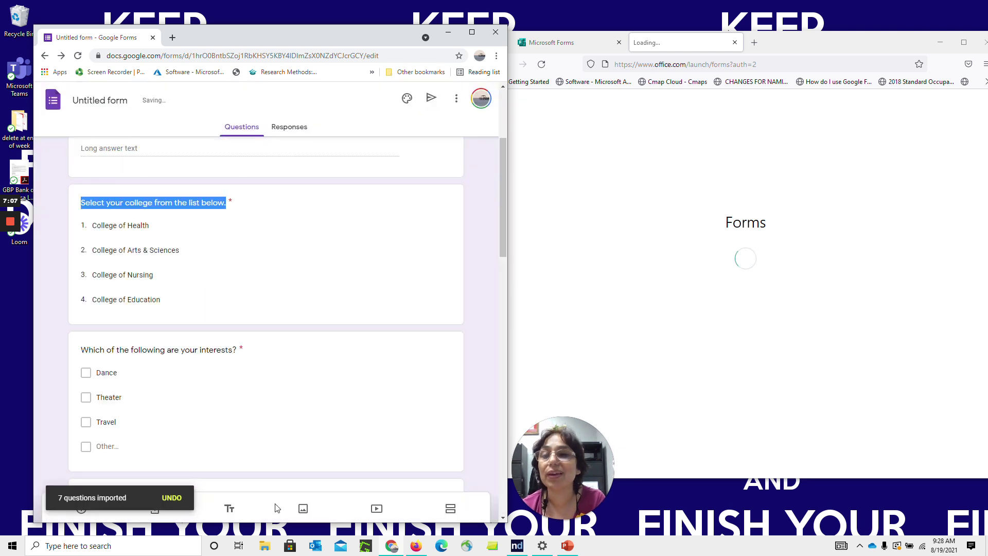
Open a respondent preview of the Student Scholarship Information form from the More menu
mouse_move(501, 199)
left_mouse_down()
mouse_move(492, 149)
mouse_move(493, 205)
left_mouse_up()
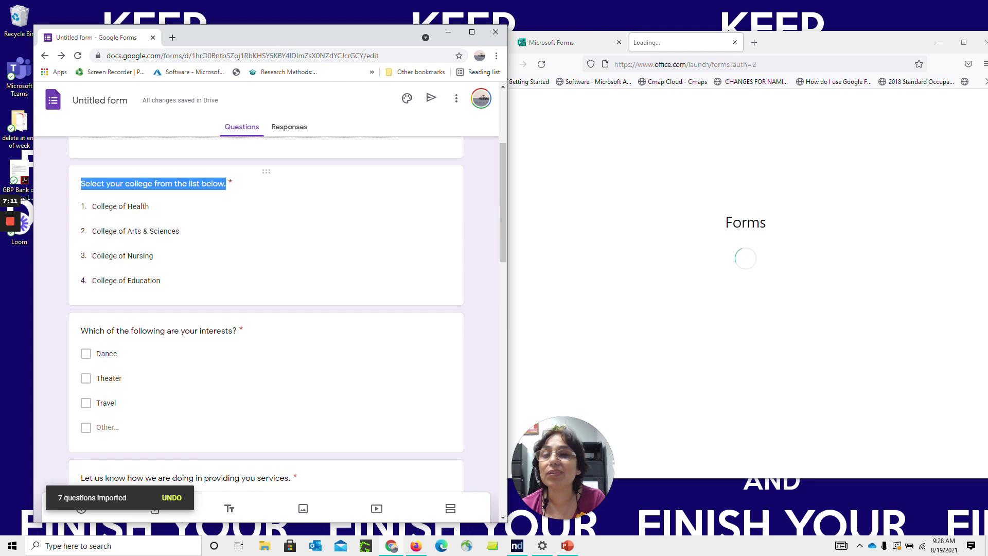
left_click(306, 209)
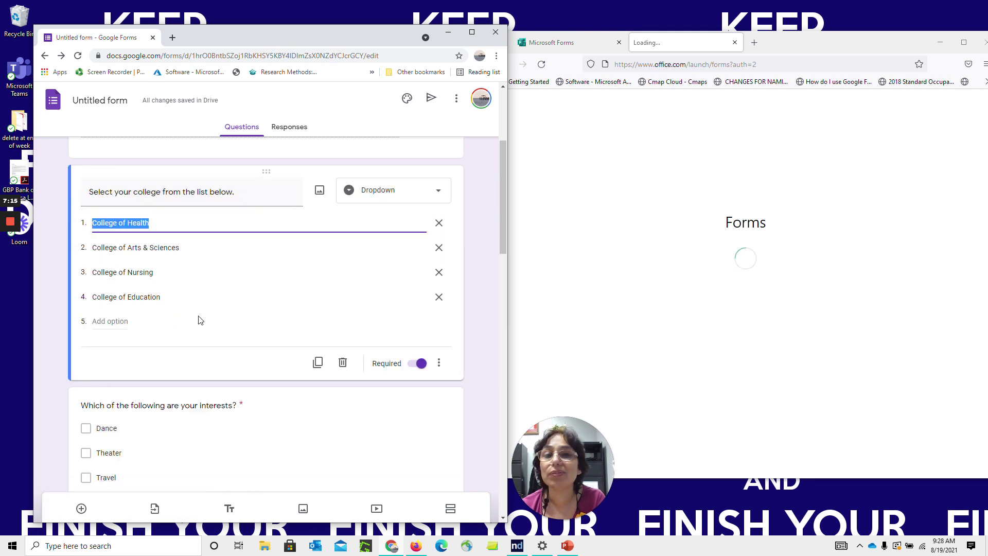
left_click_drag(502, 221, 497, 140)
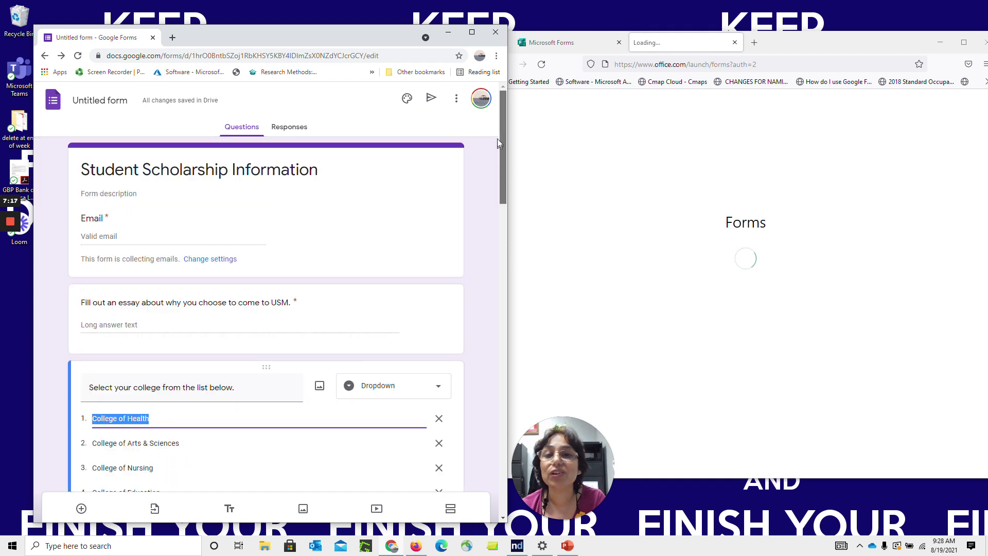
left_click(456, 98)
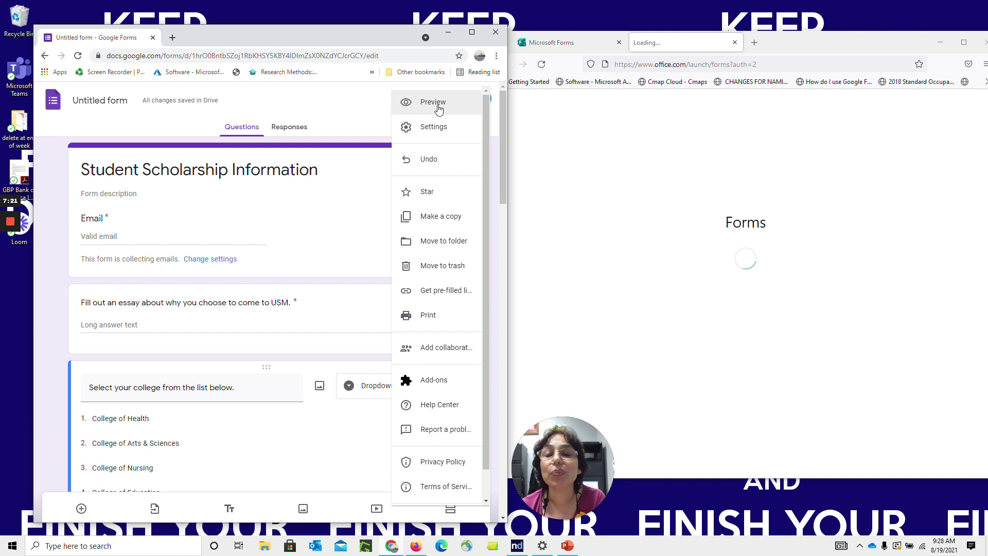
left_click(438, 105)
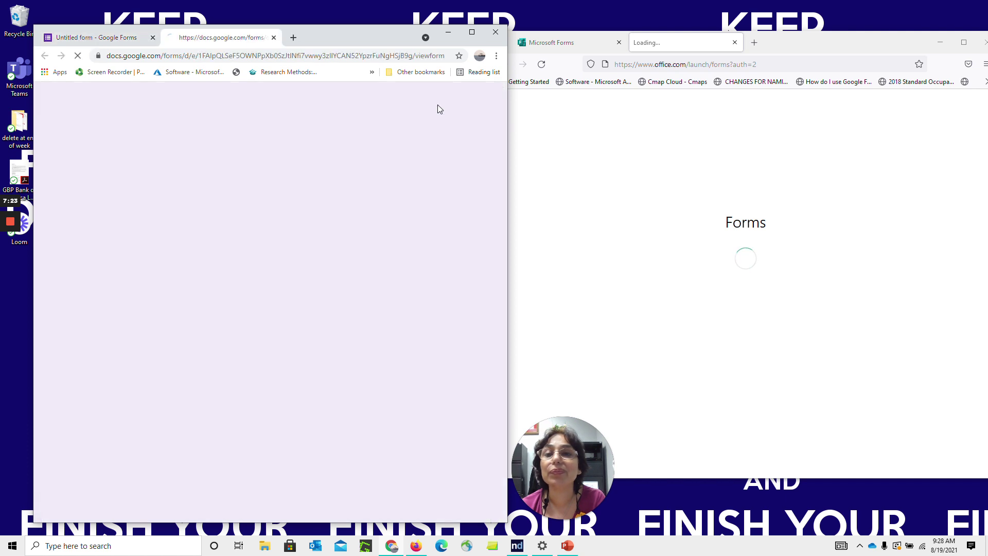
Reload the stuck Forms page, close the duplicate tab, and create a new blank form
left_click_drag(502, 119, 504, 137)
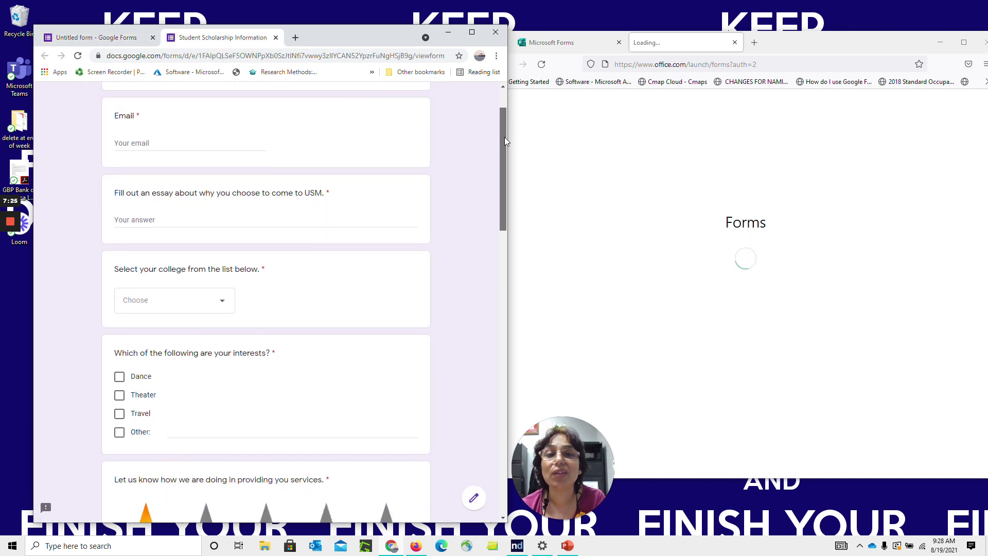
left_click(597, 44)
left_click(671, 44)
left_click(542, 64)
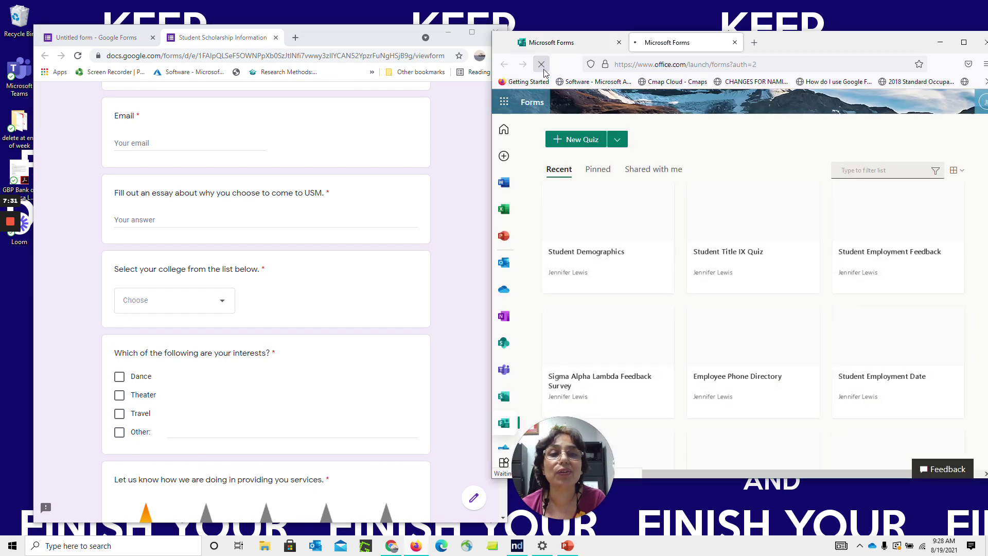
left_click(735, 43)
left_click(617, 141)
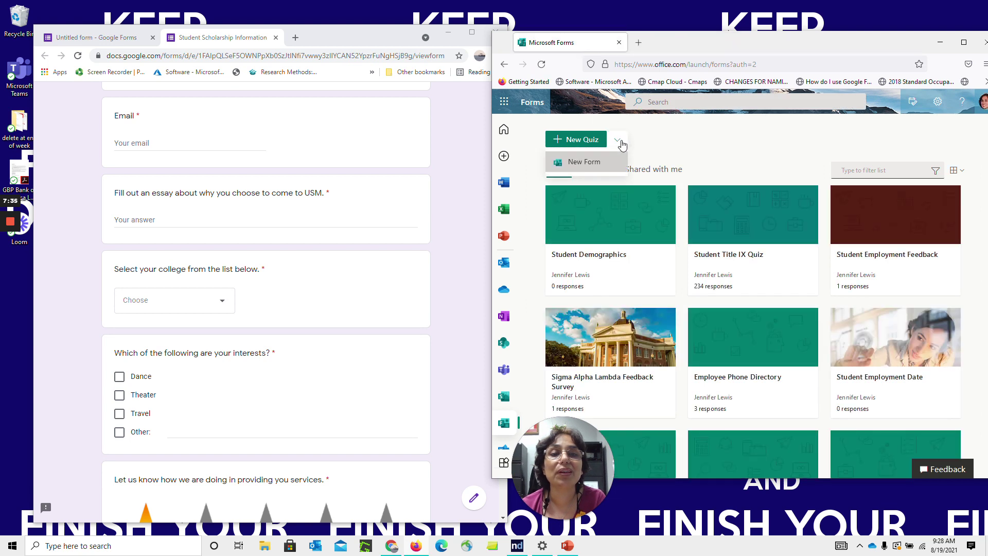
left_click(610, 165)
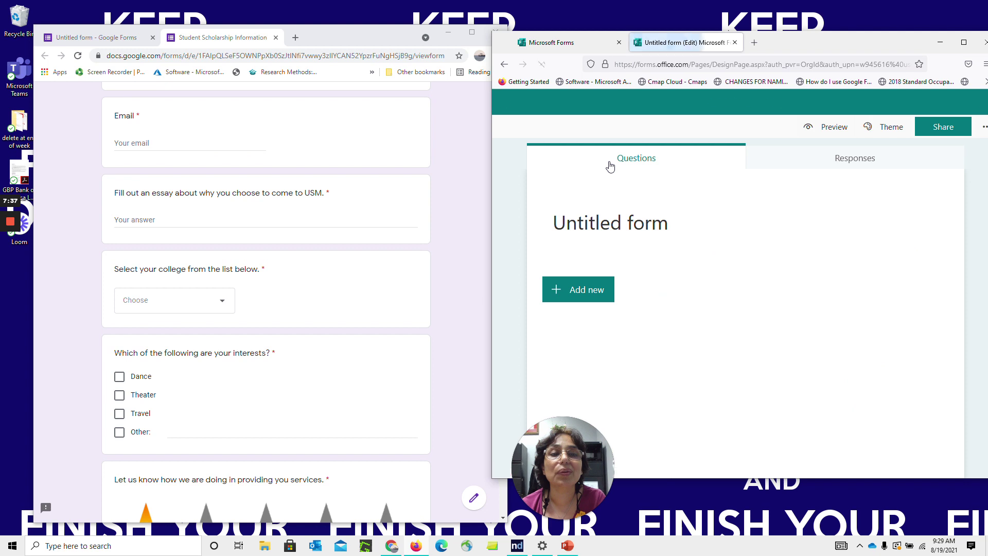
left_click(466, 172)
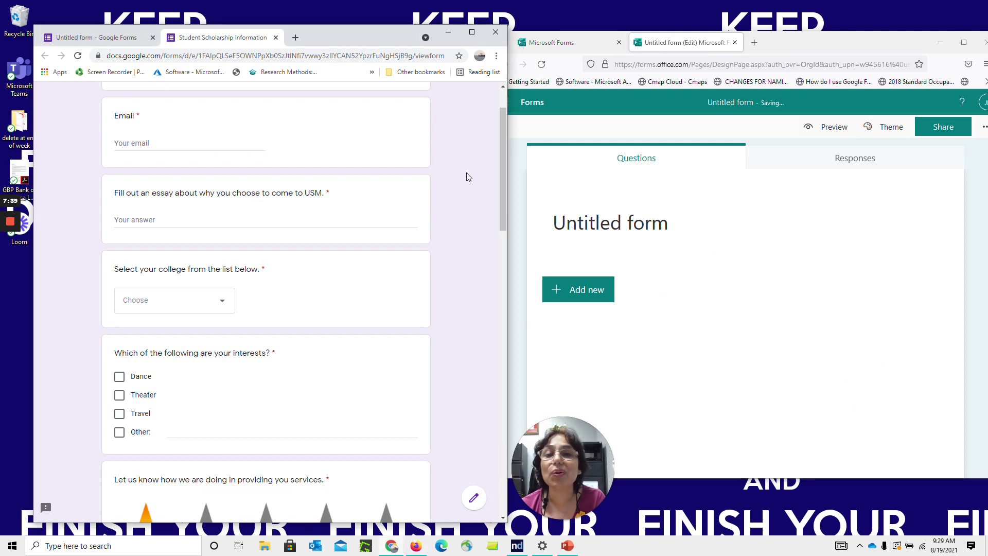
left_click_drag(502, 196, 503, 178)
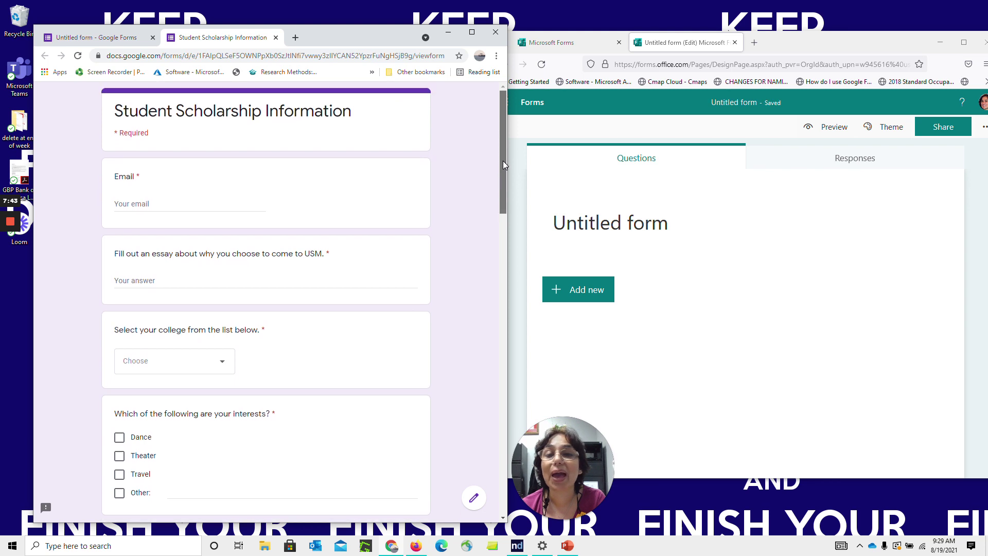
Title the form 'Student Scholarship Information' with description 'Information needed from each scholarship recipient'
left_click(671, 212)
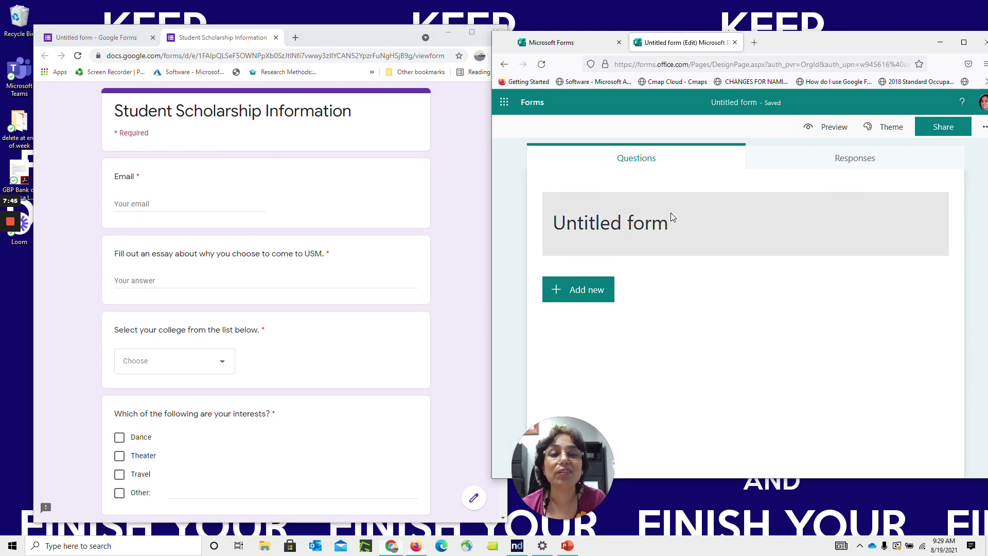
type("Student ")
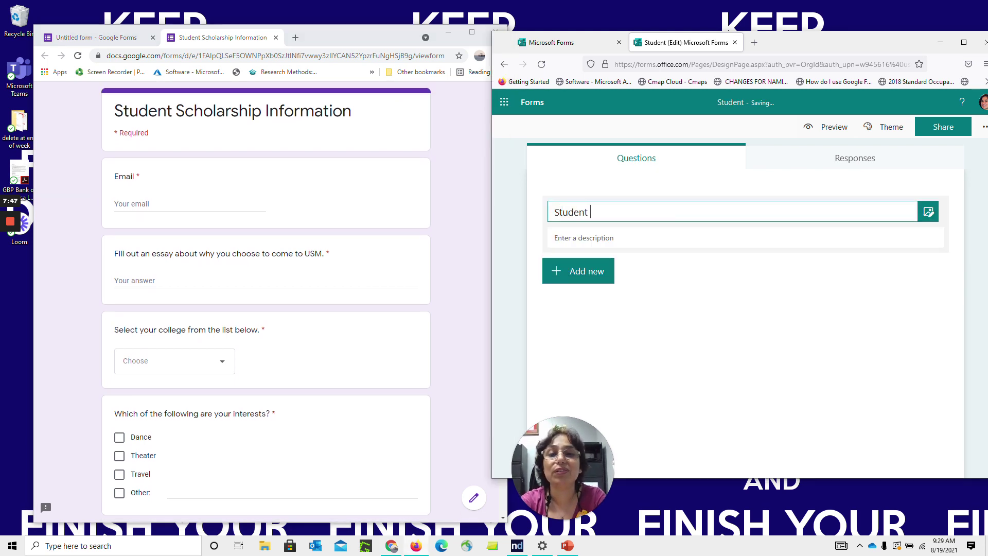
type("Scholarship Information")
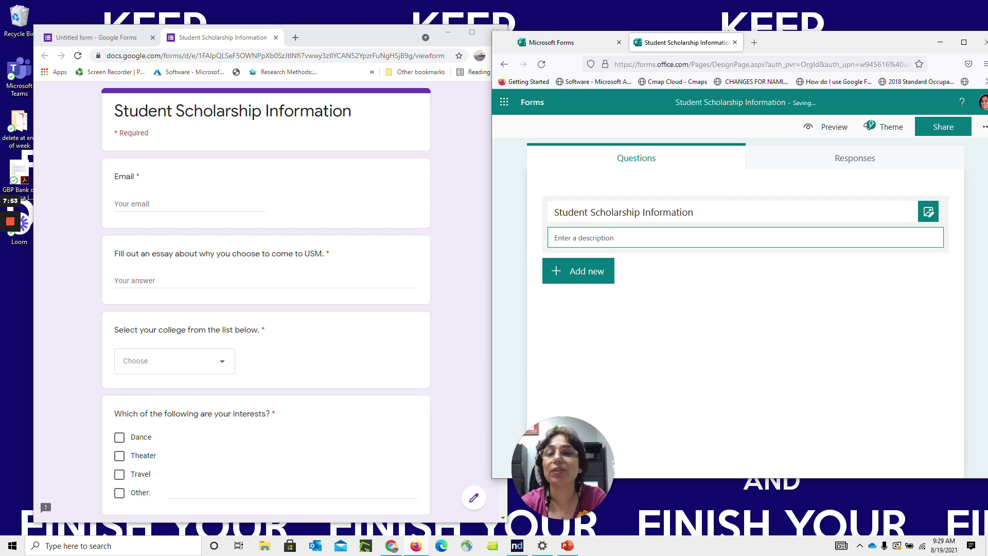
type("Information needed form each")
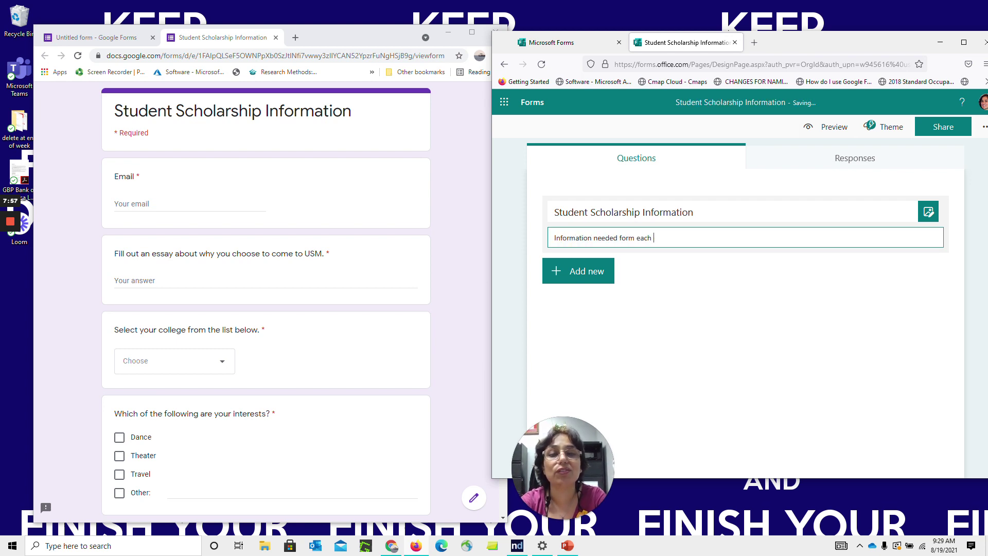
key("BackSpace")
key("BackSpace")
key("BackSpace")
key("BackSpace")
key("BackSpace")
key("BackSpace")
key("BackSpace")
key("BackSpace")
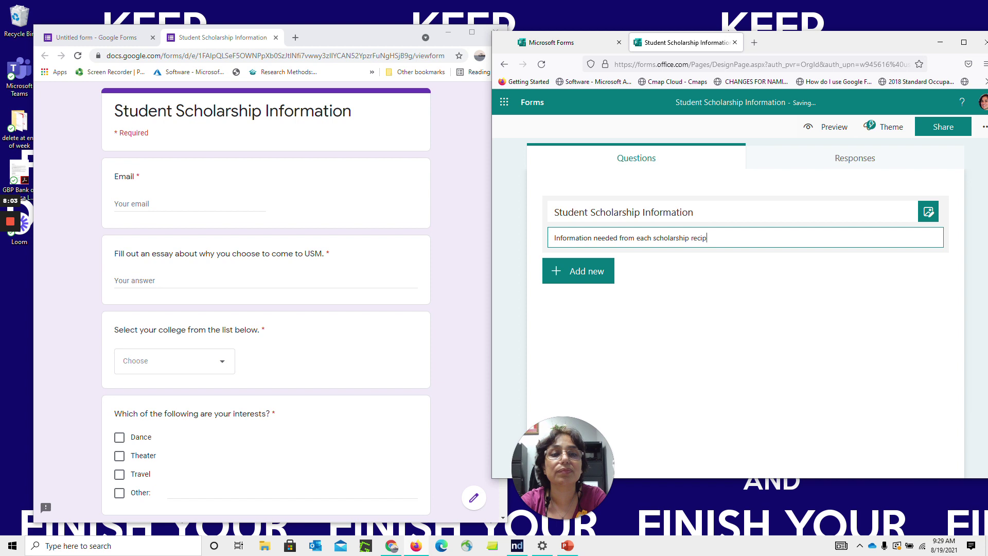
left_click(597, 278)
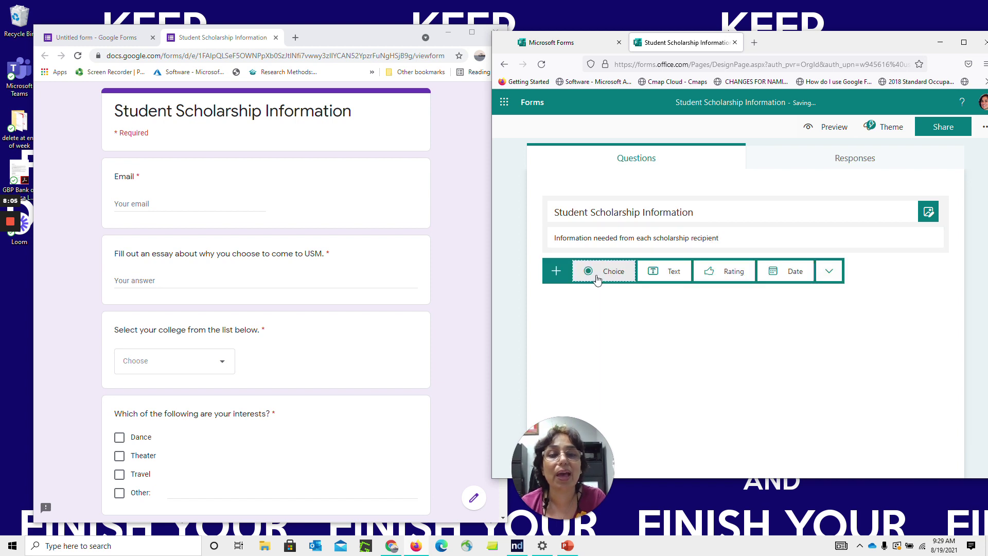
Add a Choice question with placeholder text and default options Option 1 and Option 2
left_click(834, 277)
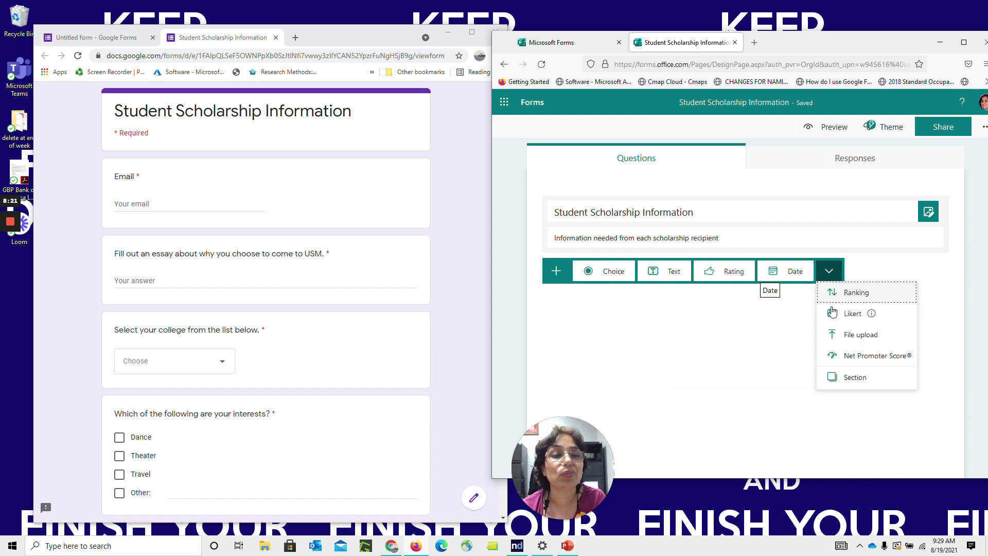
mouse_move(838, 315)
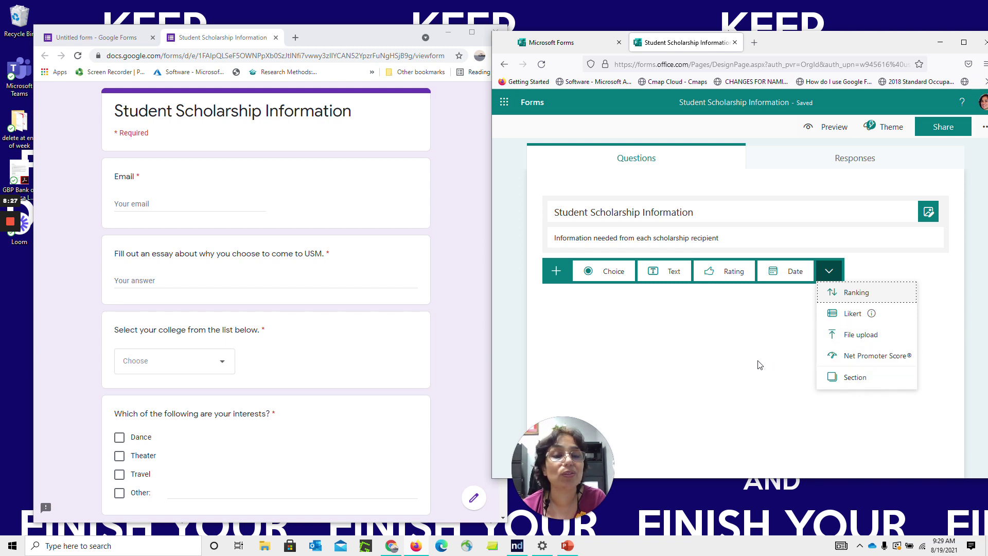
left_click(613, 272)
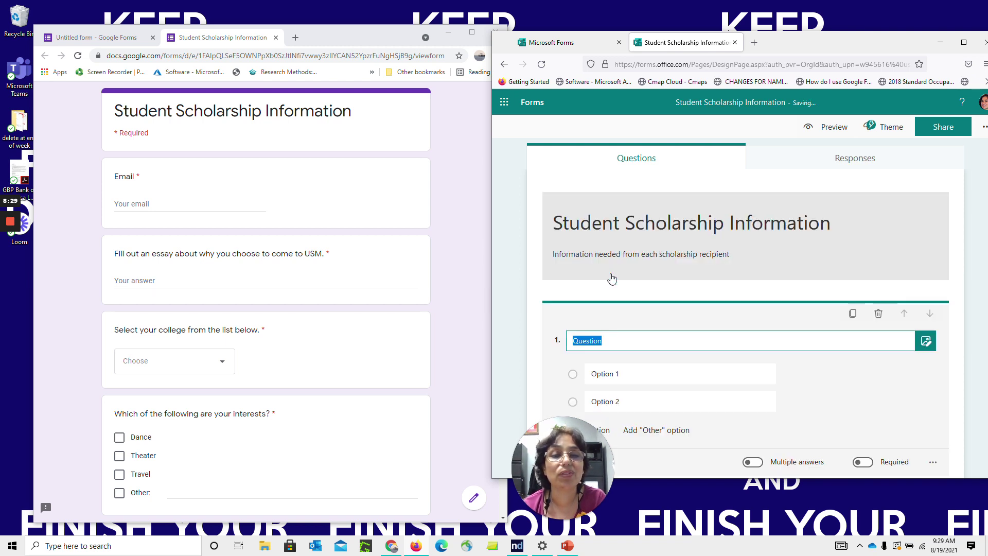
Title question 1 'Indicate your college.'
type("Whati")
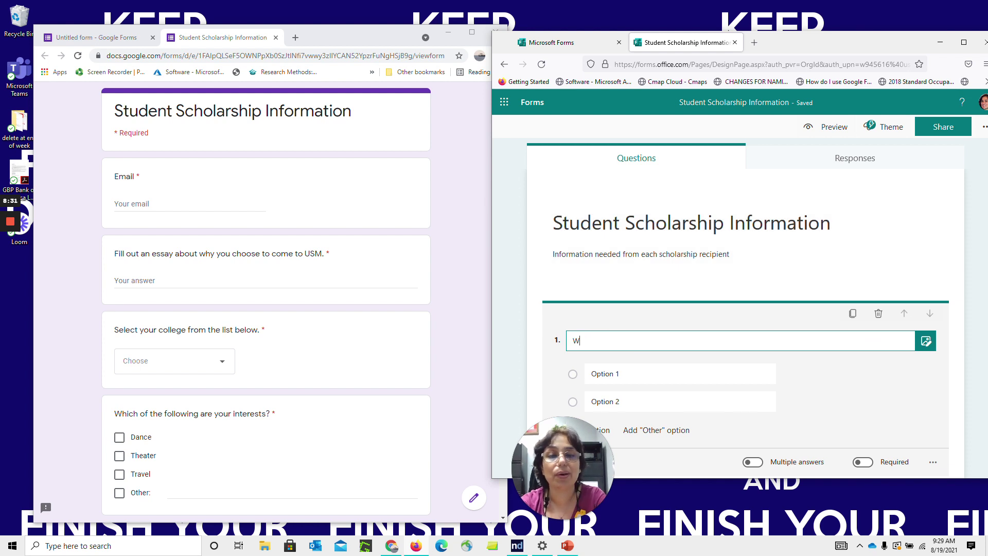
key("BackSpace")
key("BackSpace")
type("Ind")
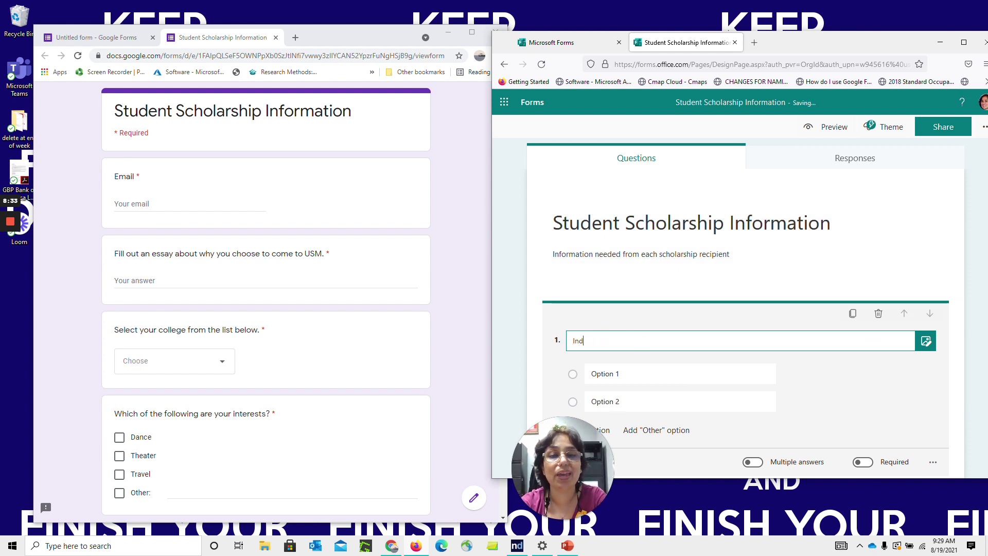
type("icate your colle")
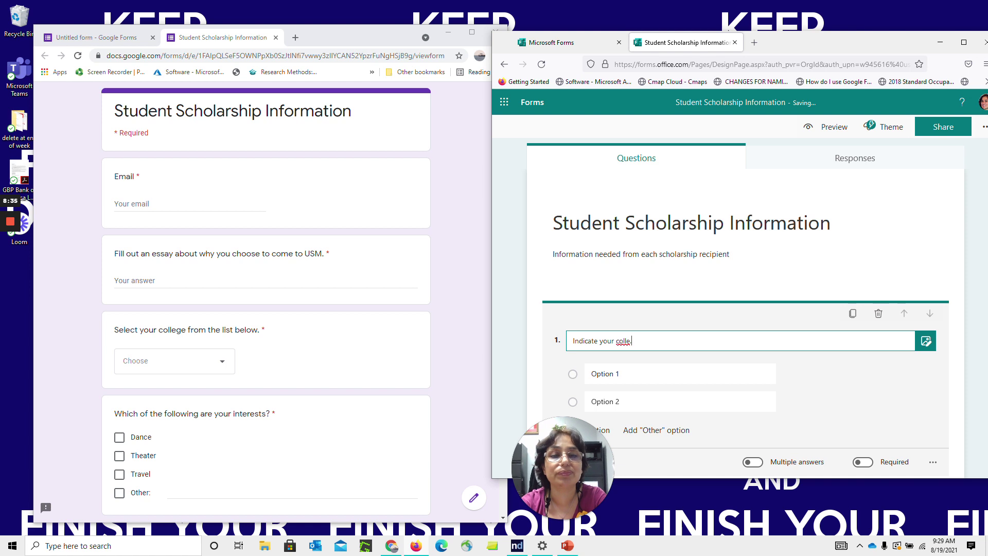
left_click(647, 379)
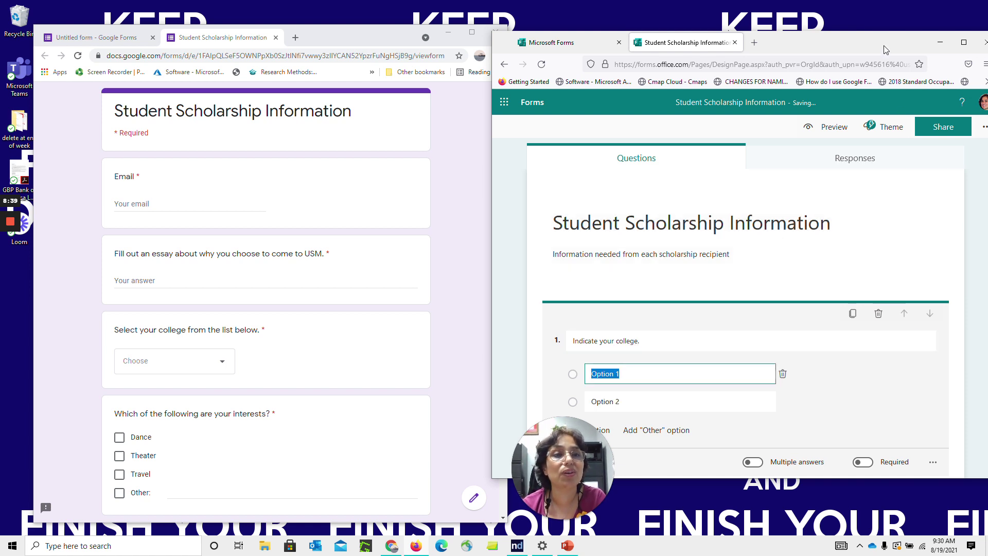
left_click_drag(885, 49, 873, 24)
left_click(908, 262)
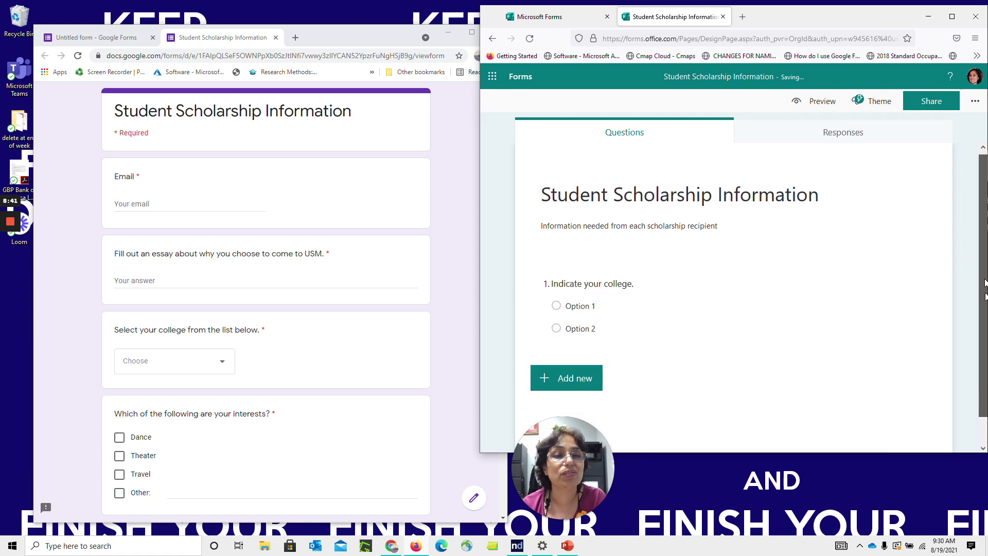
Set question 1's options to College of Nursing and College of Health
left_click(624, 289)
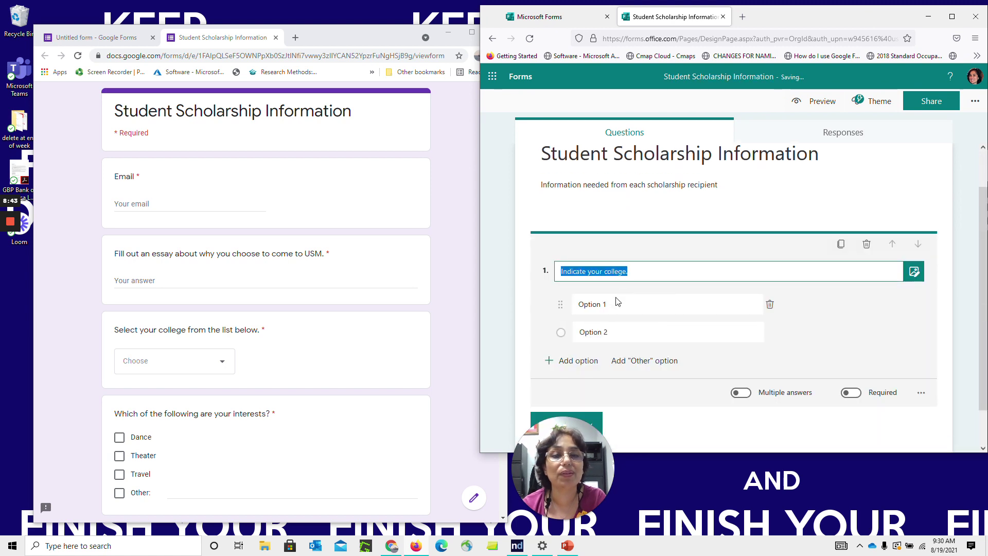
left_click(620, 303)
type("College o")
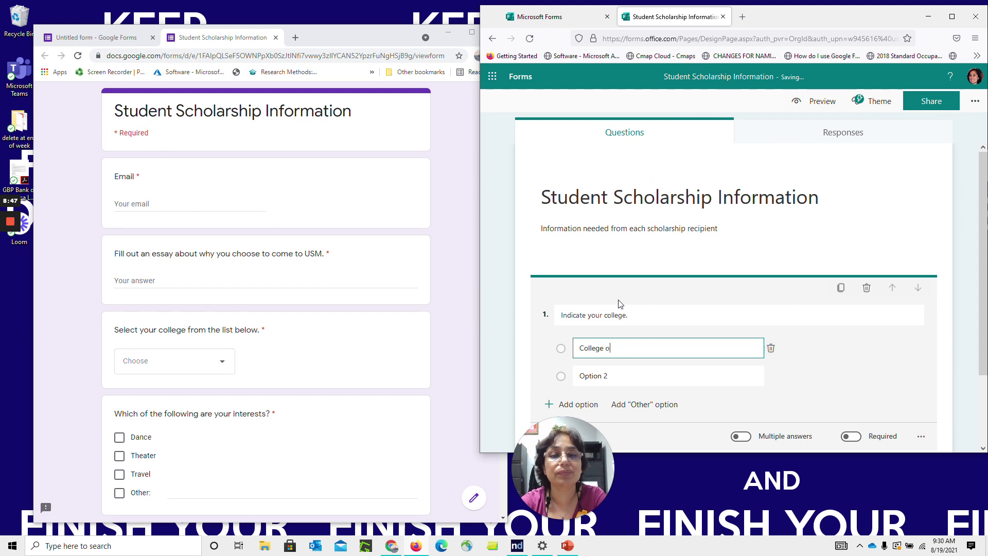
type("f Nursing")
key("Tab")
type("Col")
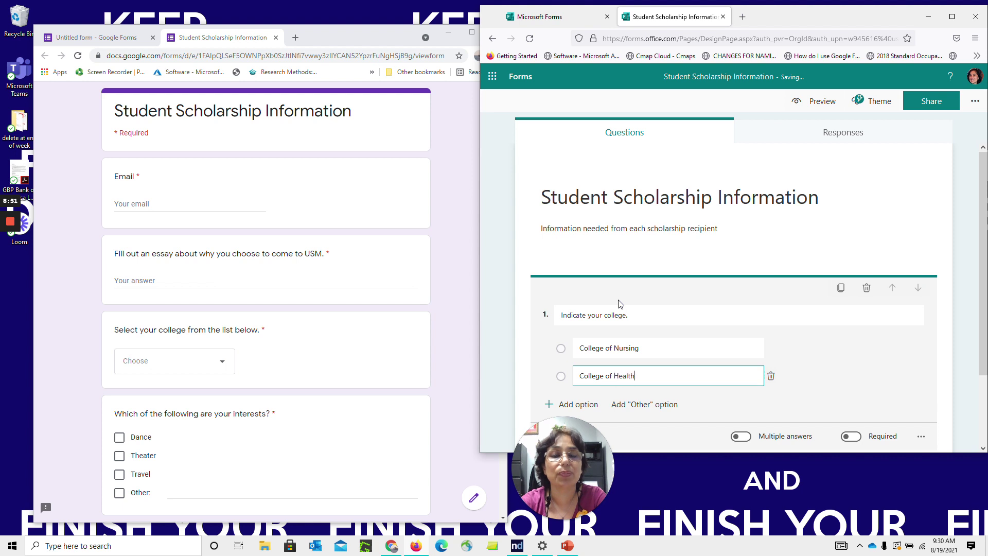
left_click(921, 376)
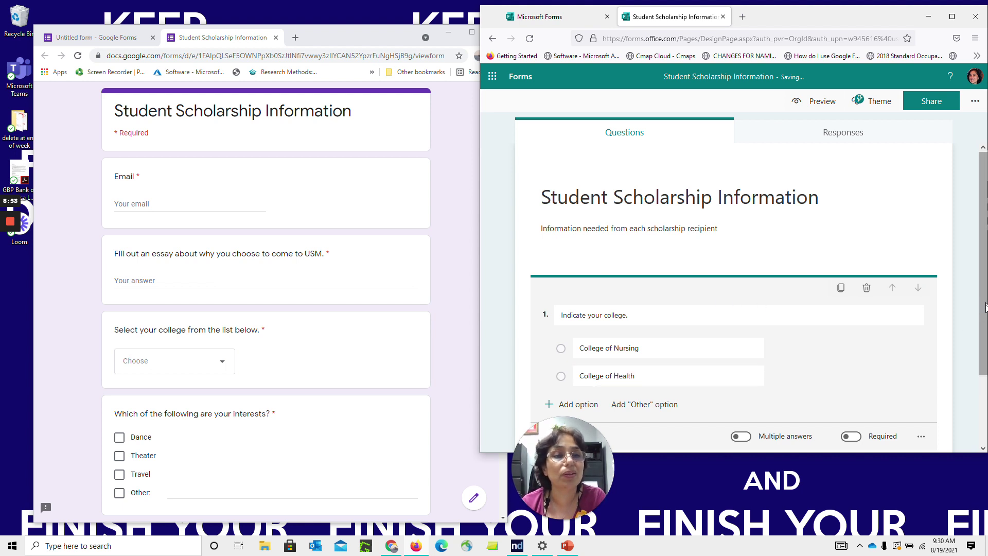
left_click_drag(985, 305, 986, 350)
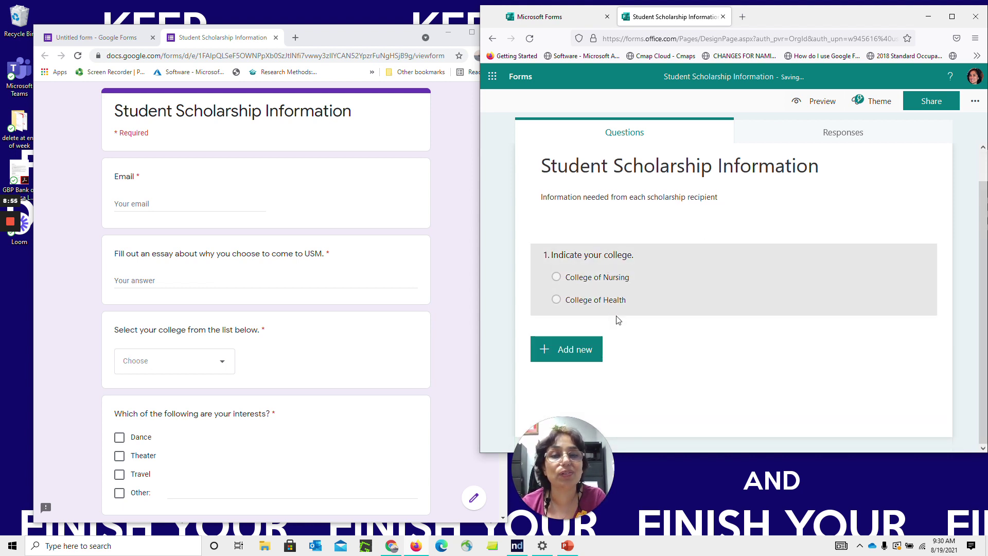
left_click(582, 381)
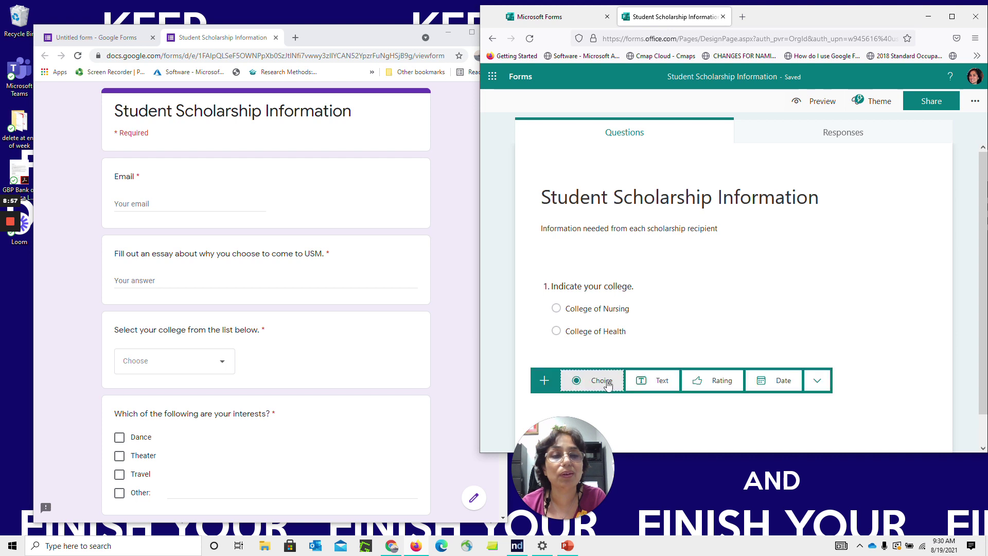
Add a text question 'Please enter your name.' and move it above the college question
left_click(656, 381)
type("Please enter your a")
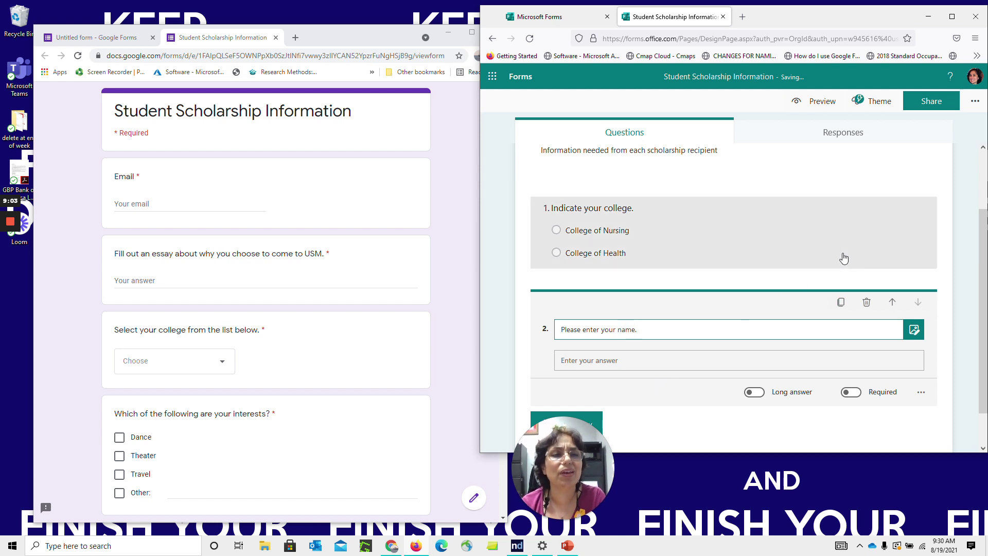
left_click(893, 304)
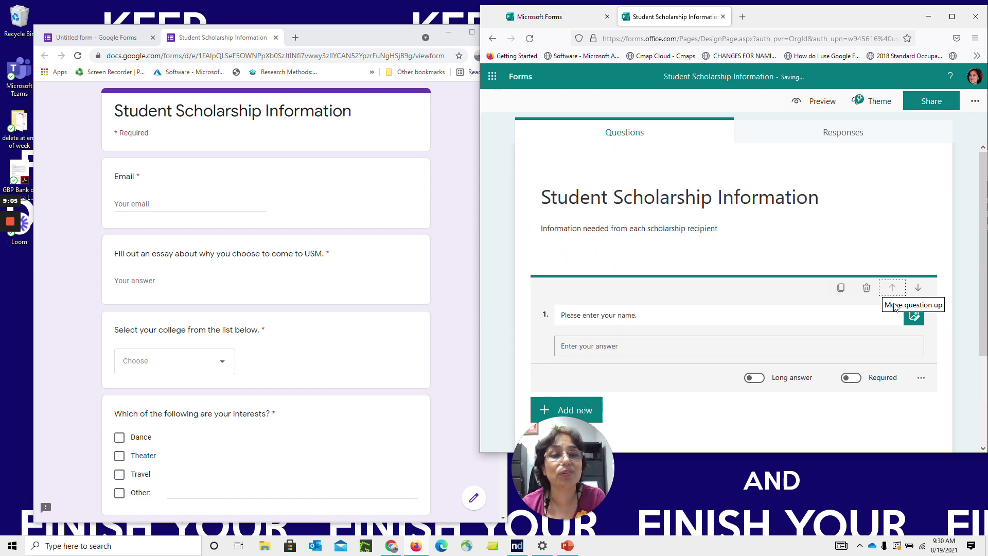
Switch to the untitled Google Forms editor in the Chrome window
left_click(301, 329)
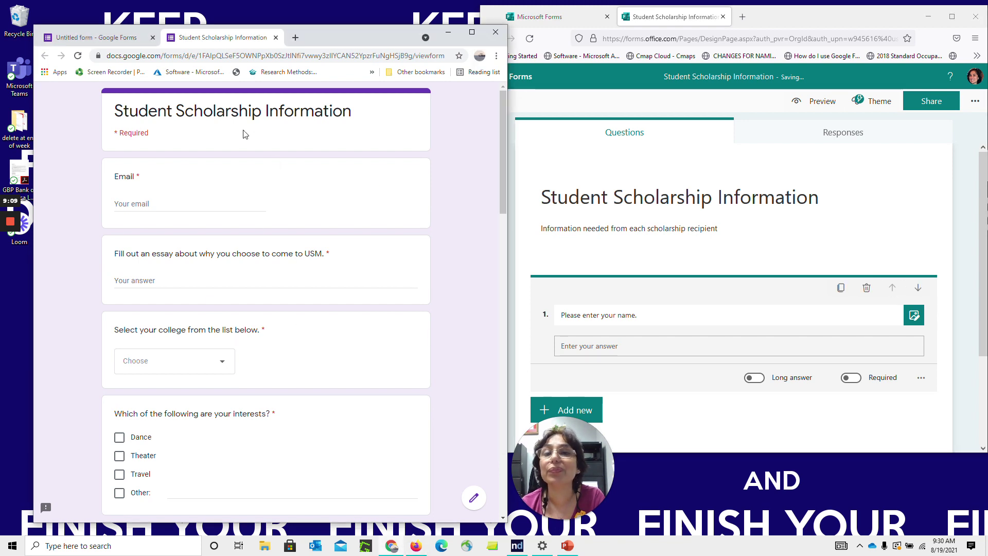
left_click(95, 37)
left_click_drag(503, 192, 504, 220)
left_click_drag(426, 204, 415, 271)
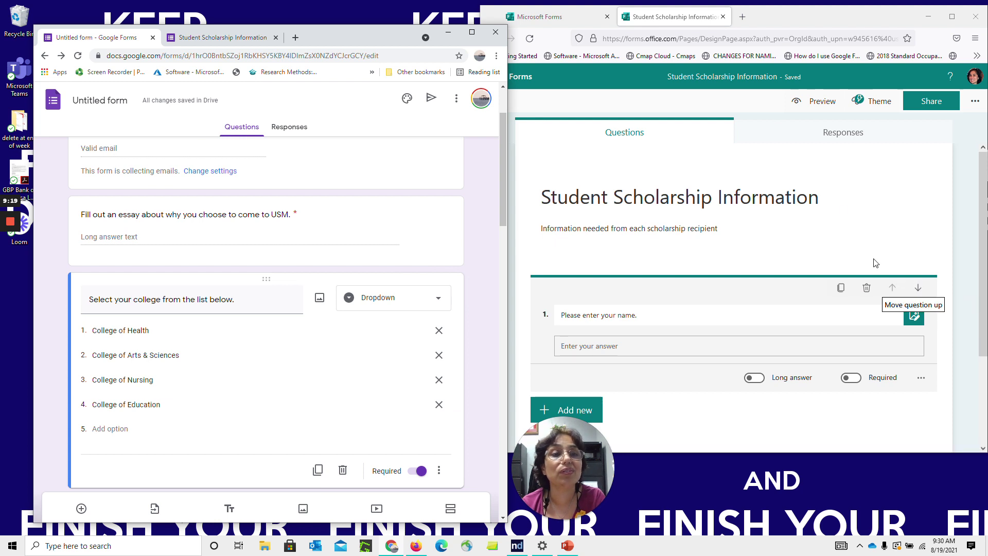
Close the extra tab and reopen Student Scholarship Information from the Forms home list
left_click(723, 17)
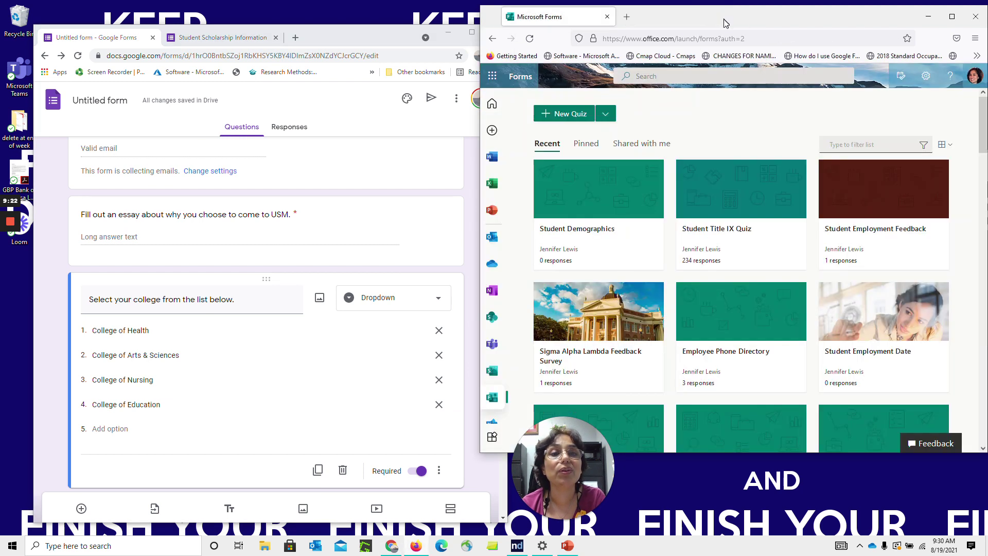
left_click(620, 182)
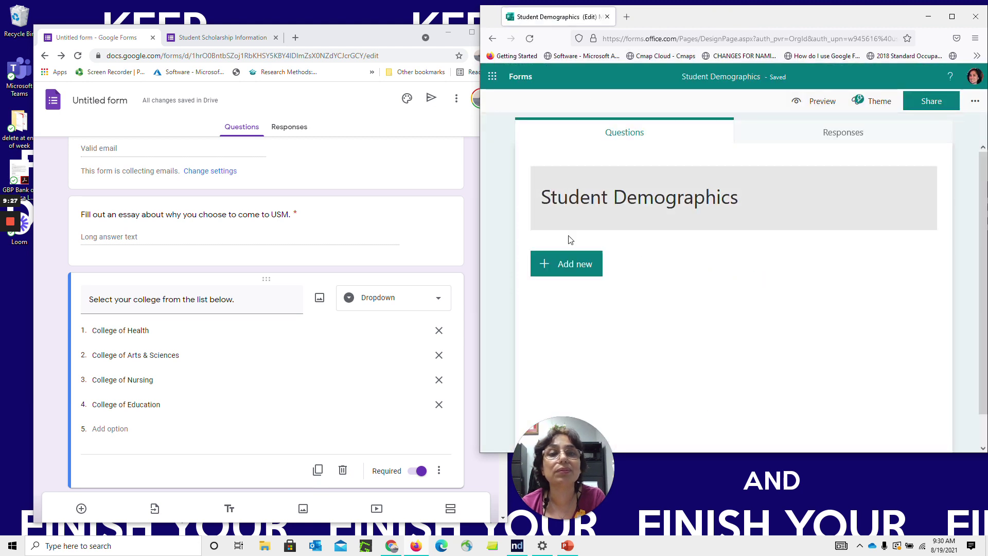
left_click(525, 78)
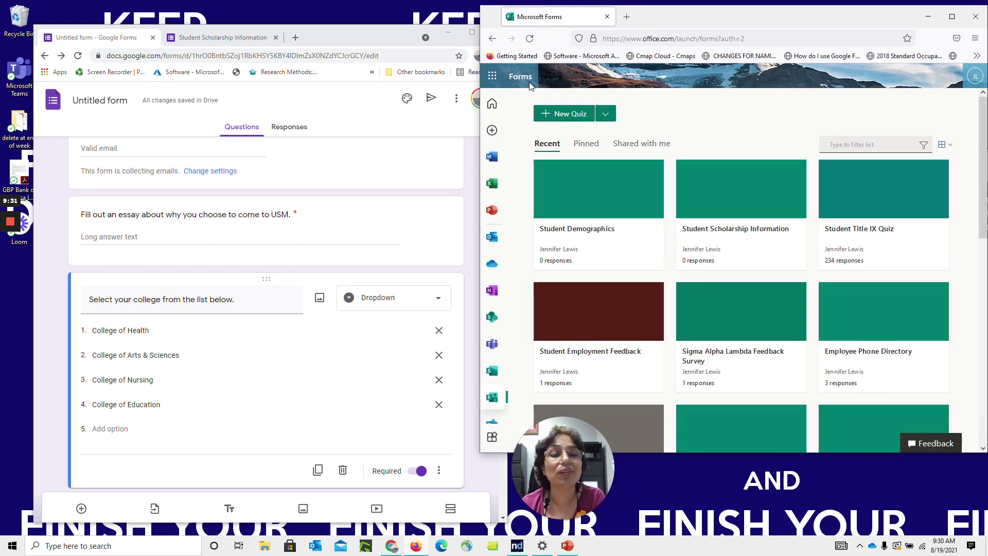
left_click(725, 205)
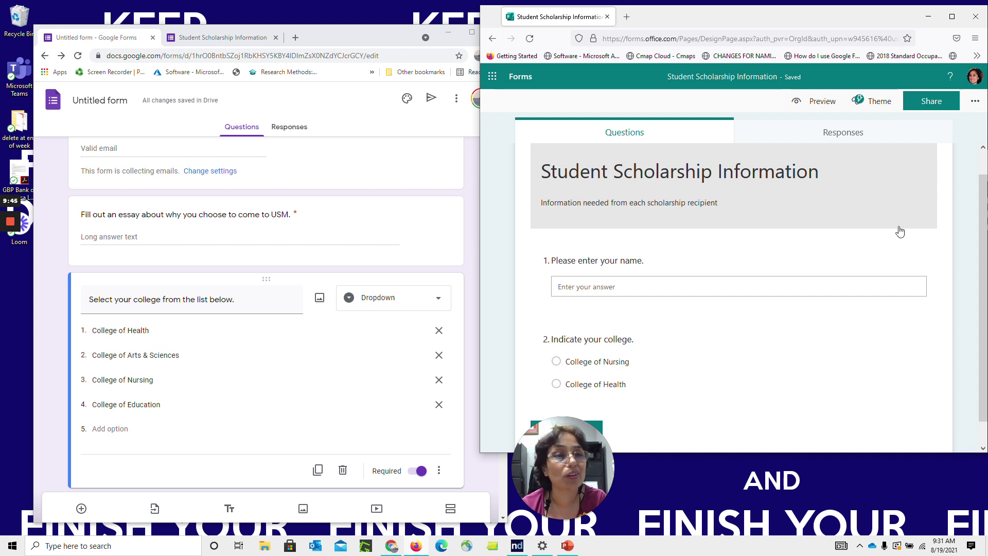
left_click_drag(983, 250, 983, 329)
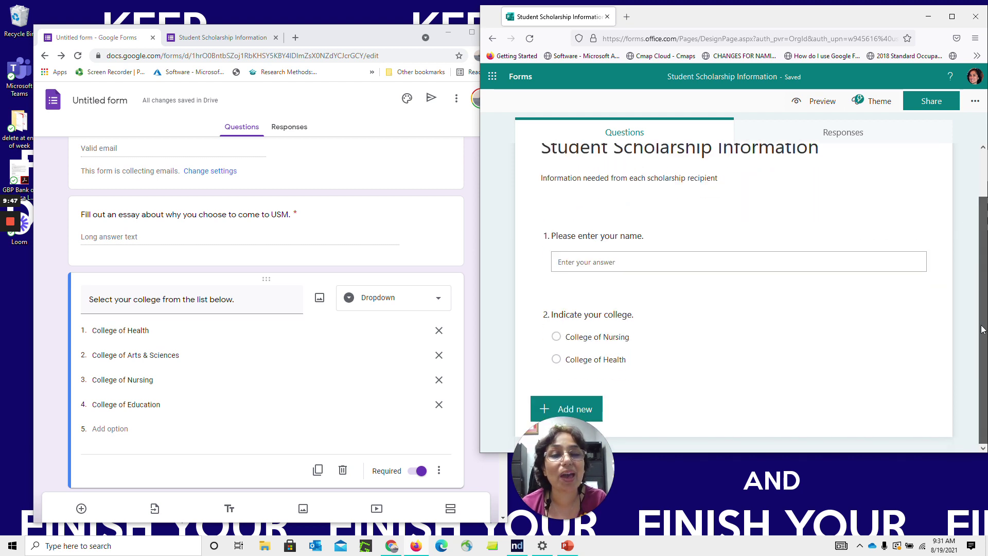
left_click(820, 102)
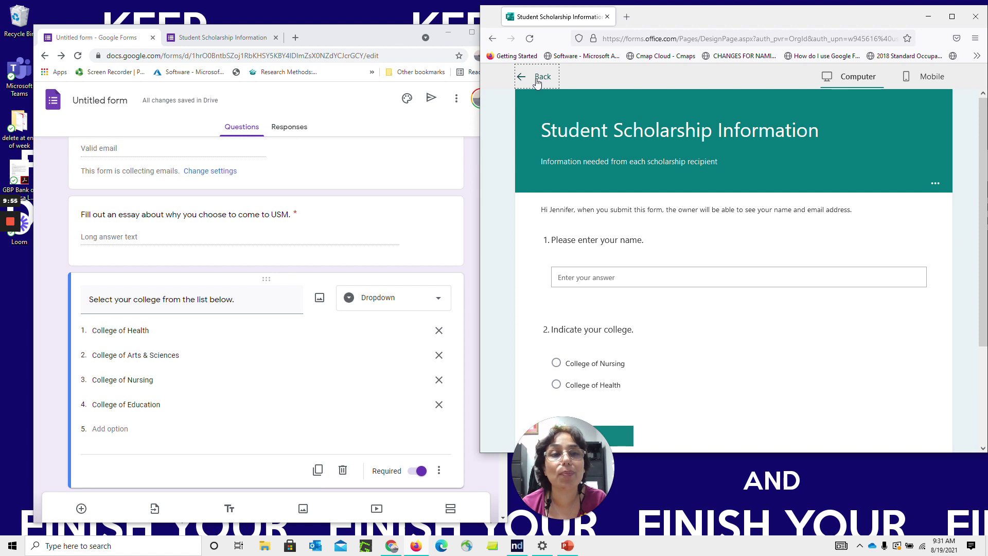
left_click(536, 80)
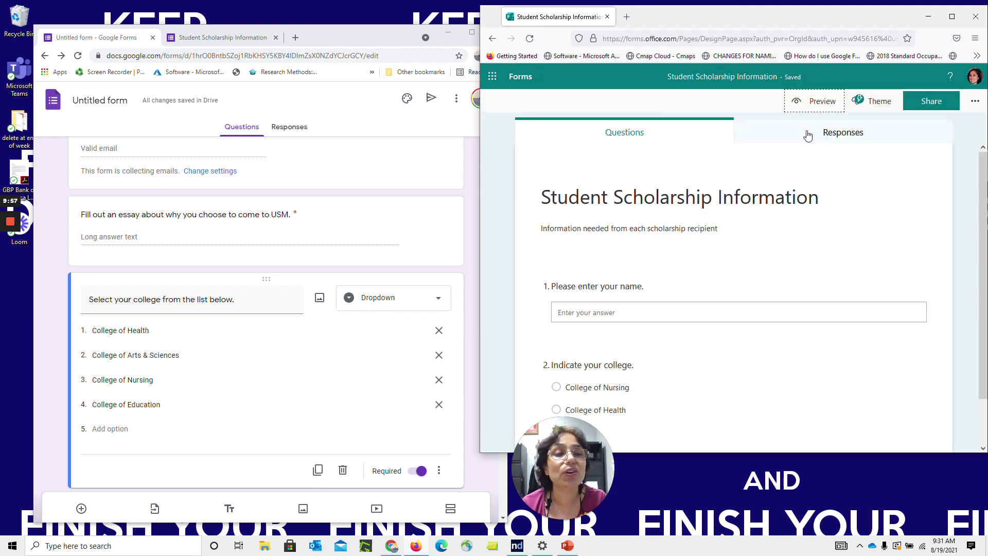
left_click(825, 108)
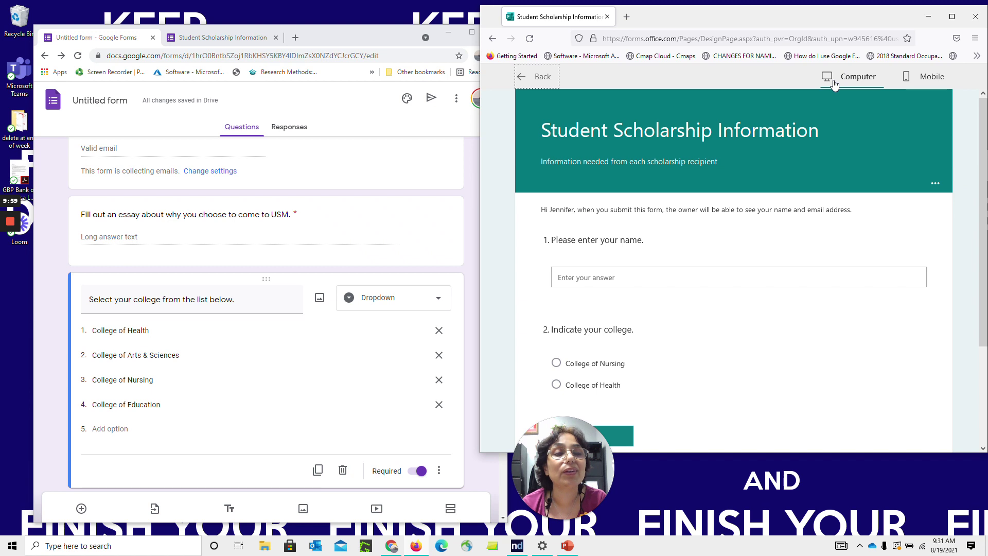
left_click(919, 82)
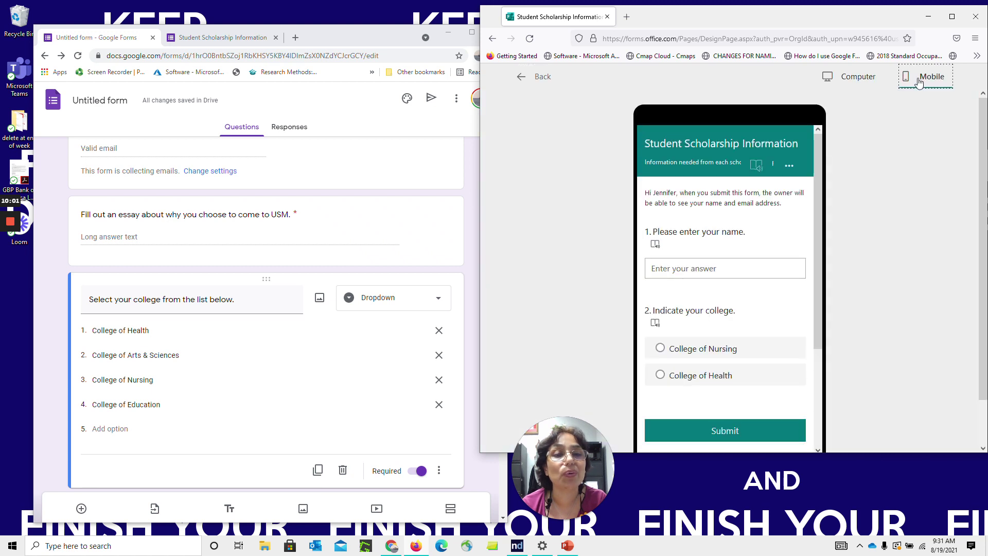
left_click_drag(824, 191, 819, 274)
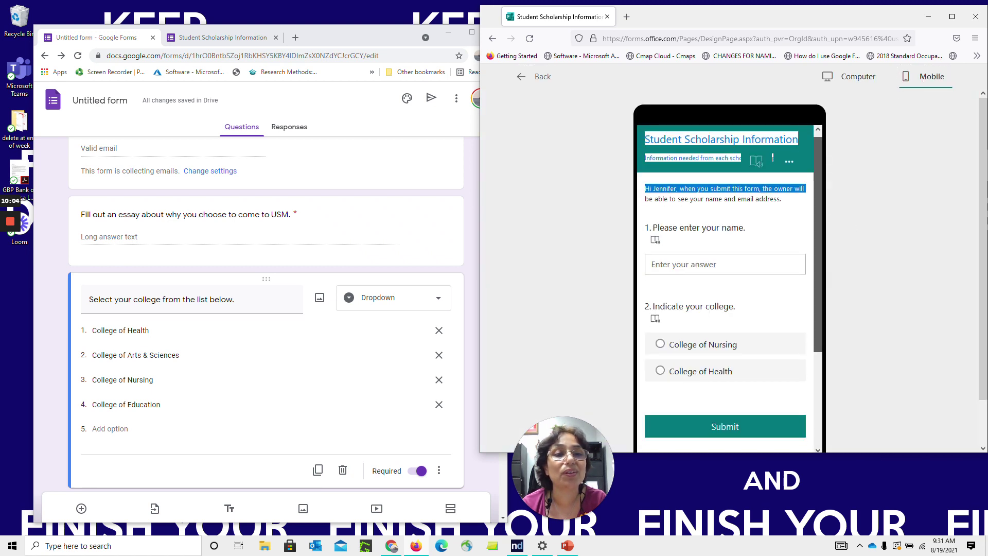
left_click(523, 79)
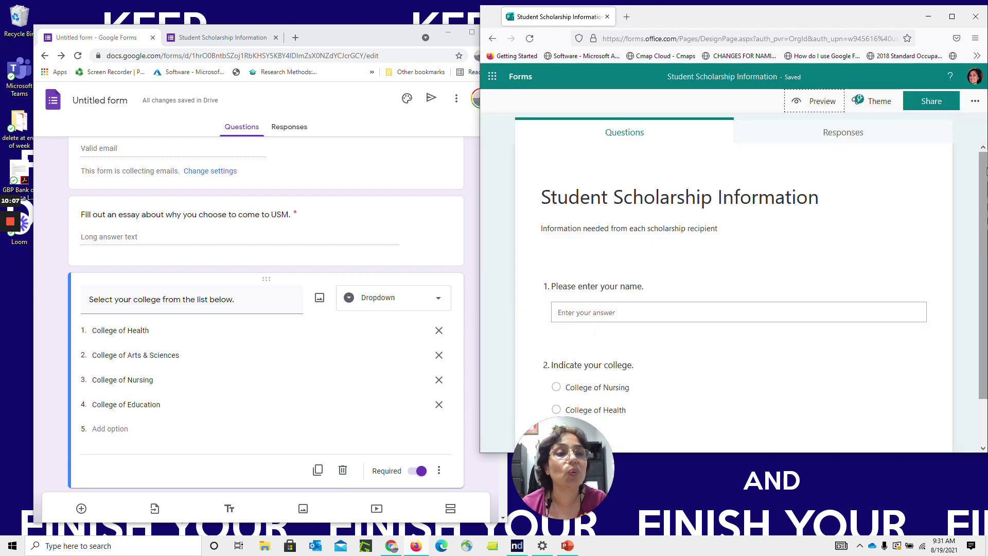
Add rating question 3: 'Rate the level of service you have received from the scholarship office.'
scroll(984, 173, "down", 1)
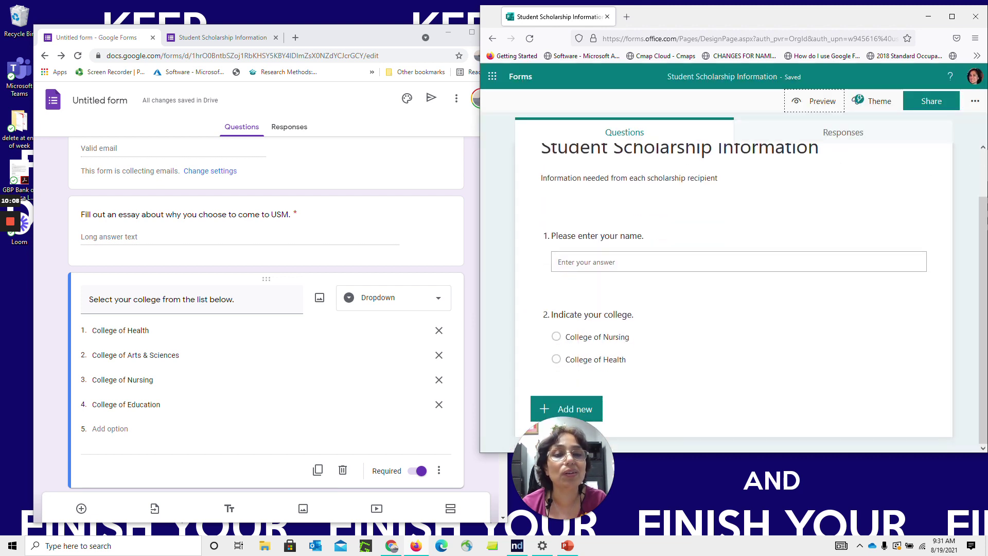
left_click(571, 409)
left_click_drag(557, 433, 484, 432)
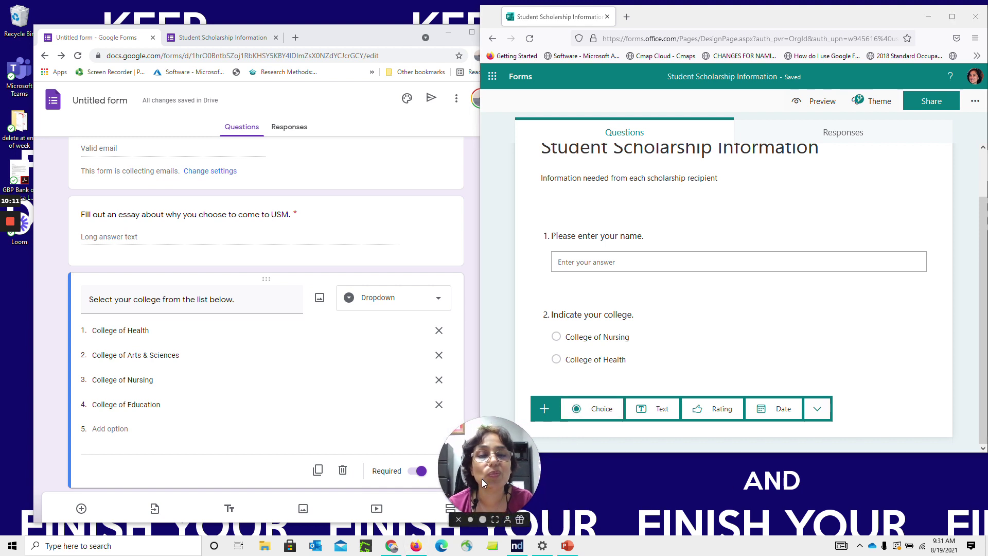
left_click_drag(496, 488, 398, 75)
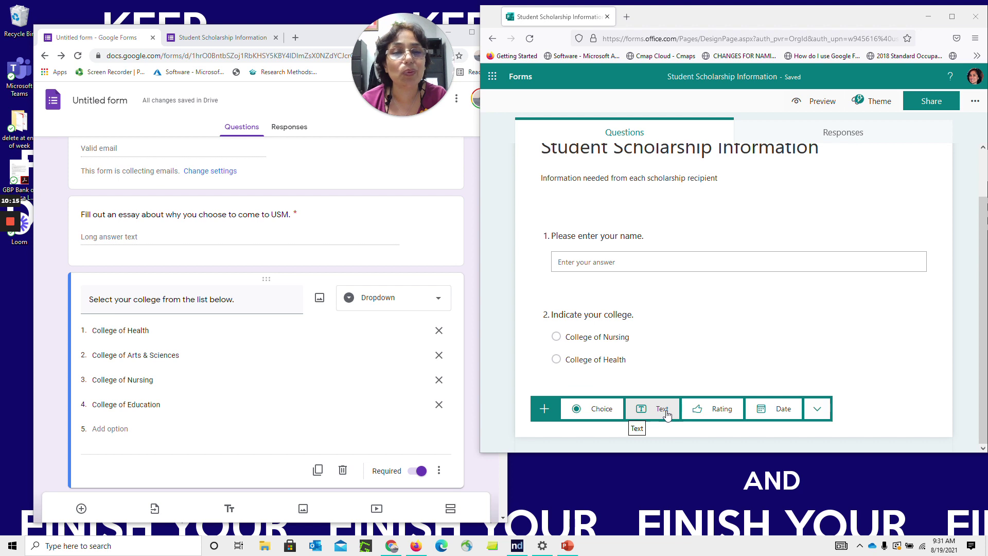
left_click(722, 409)
type("Rate the level of")
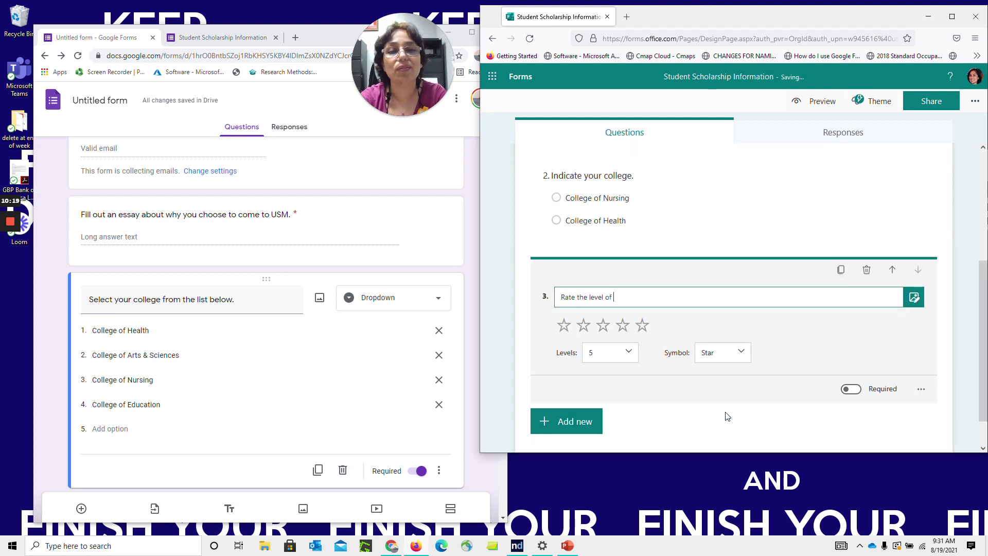
type(" service you have received from the scholarship office.")
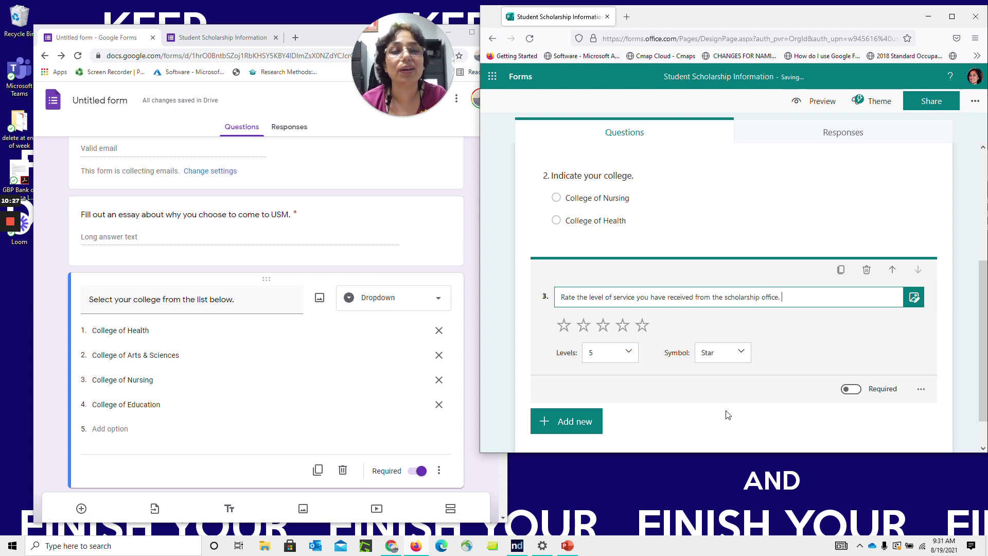
left_click(839, 355)
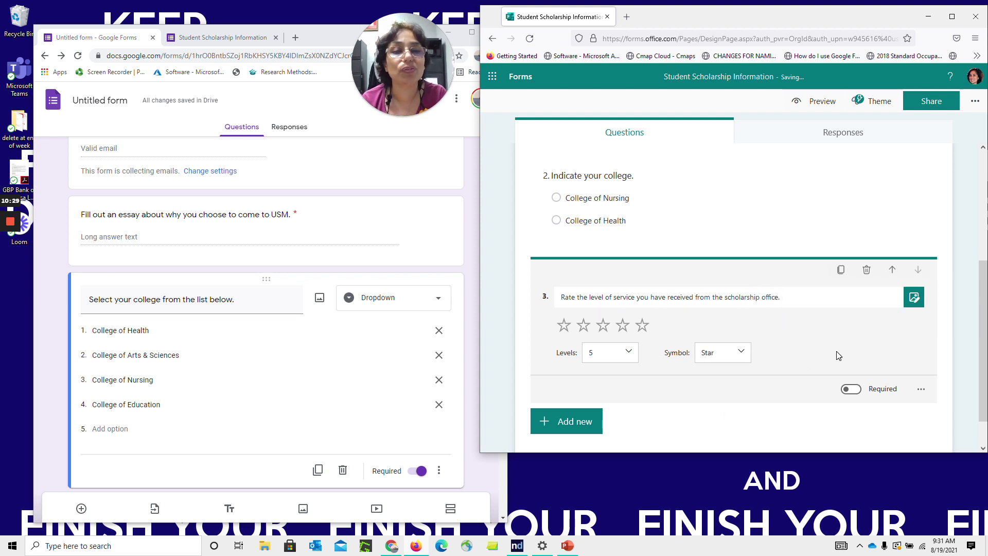
left_click(915, 298)
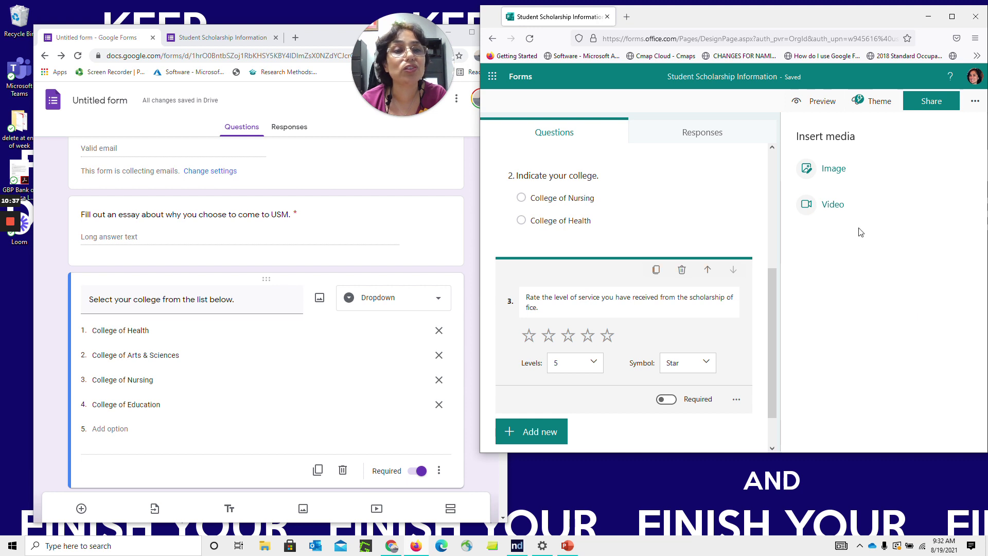
Attach the first Bing 'scholarship' word-cloud image to question 3
left_click(840, 173)
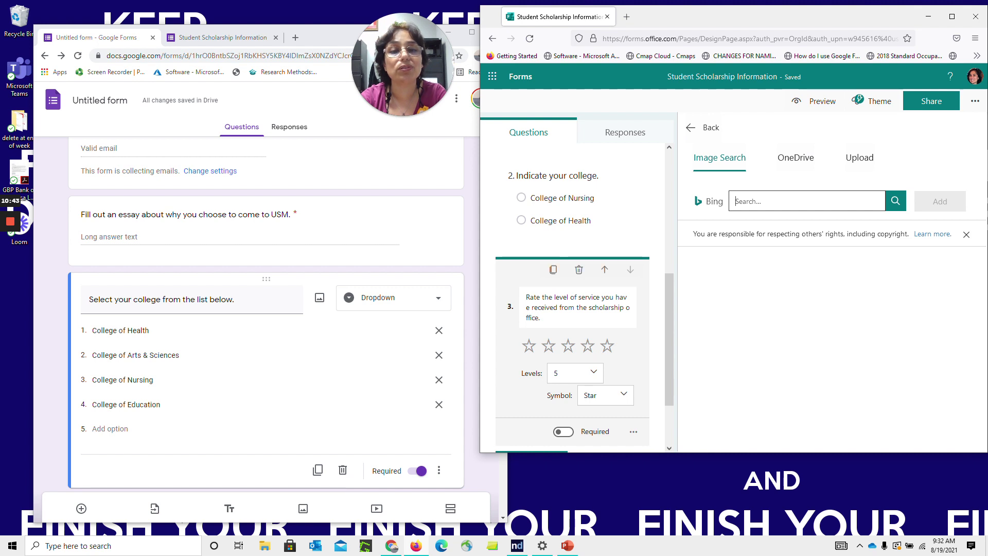
key("Return")
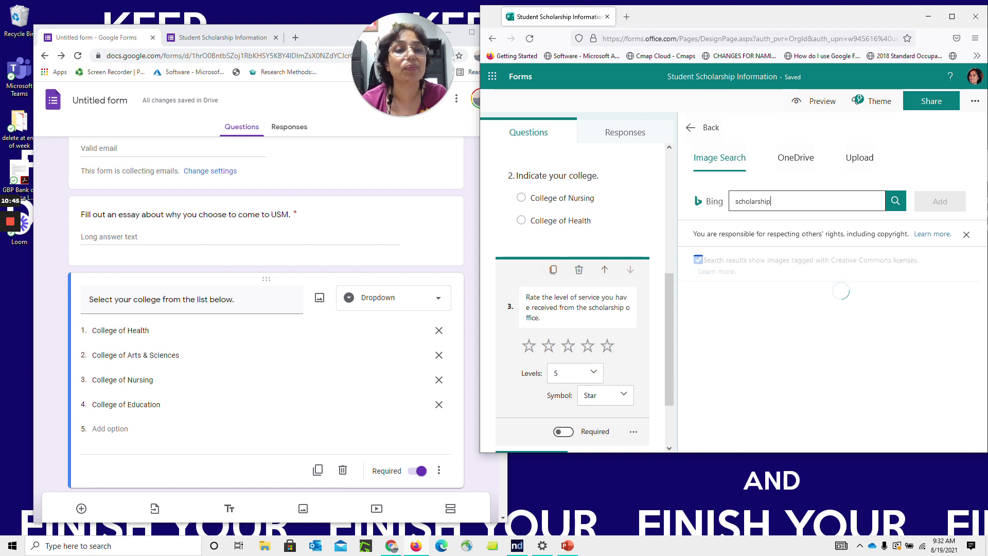
left_click(762, 321)
double_click(762, 321)
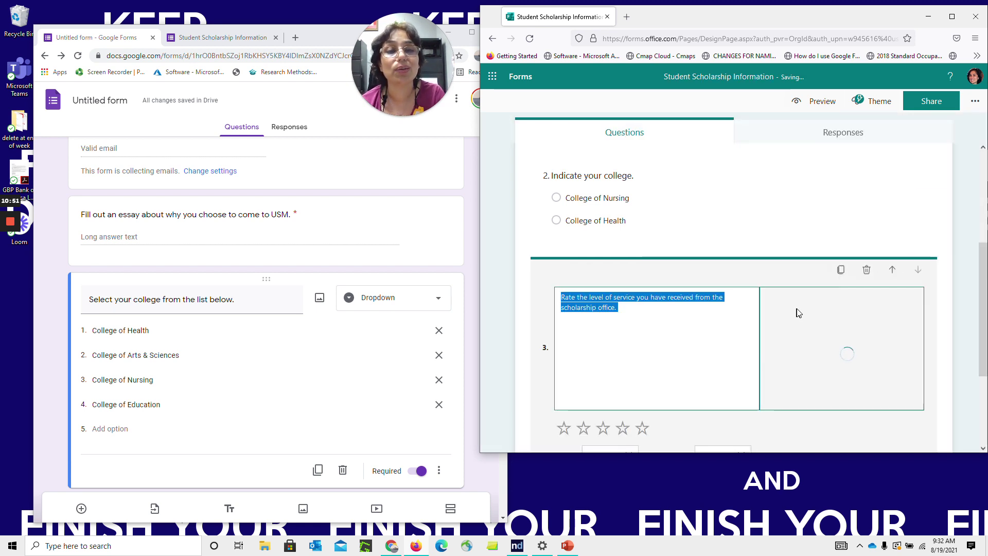
left_click(471, 258)
left_click_drag(502, 190, 498, 217)
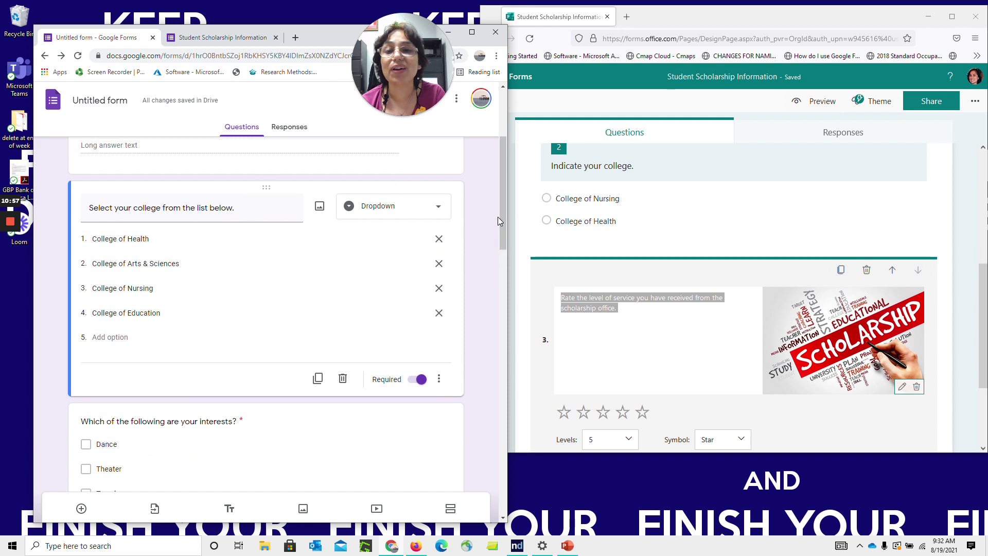
Search Google images for 'college' and insert a result into the college dropdown question
left_click(320, 206)
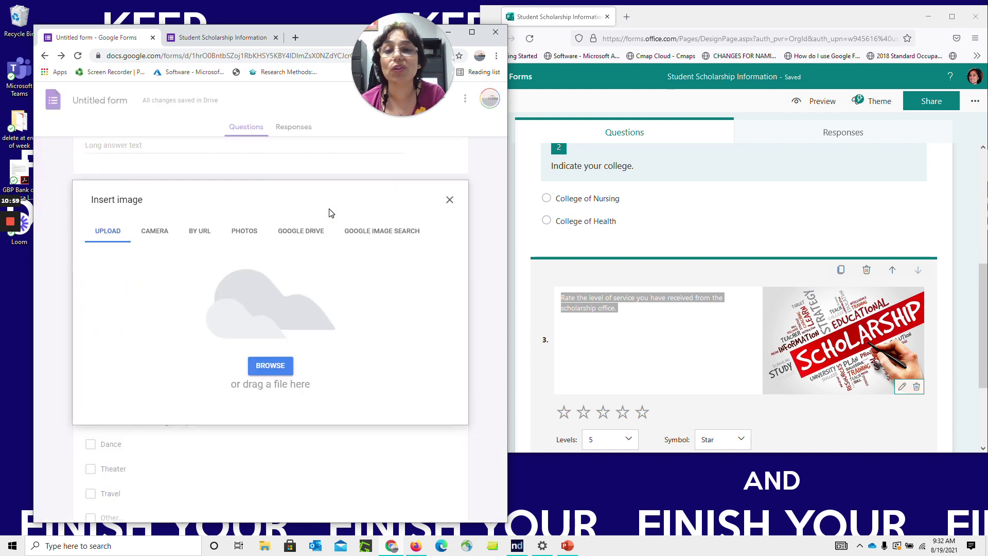
left_click(357, 233)
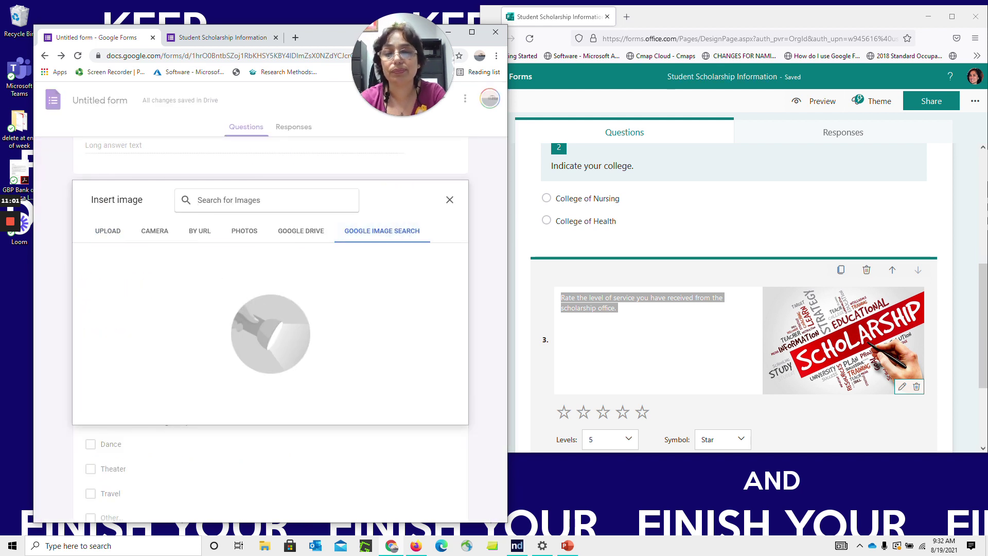
type("college")
key("Return")
double_click(170, 284)
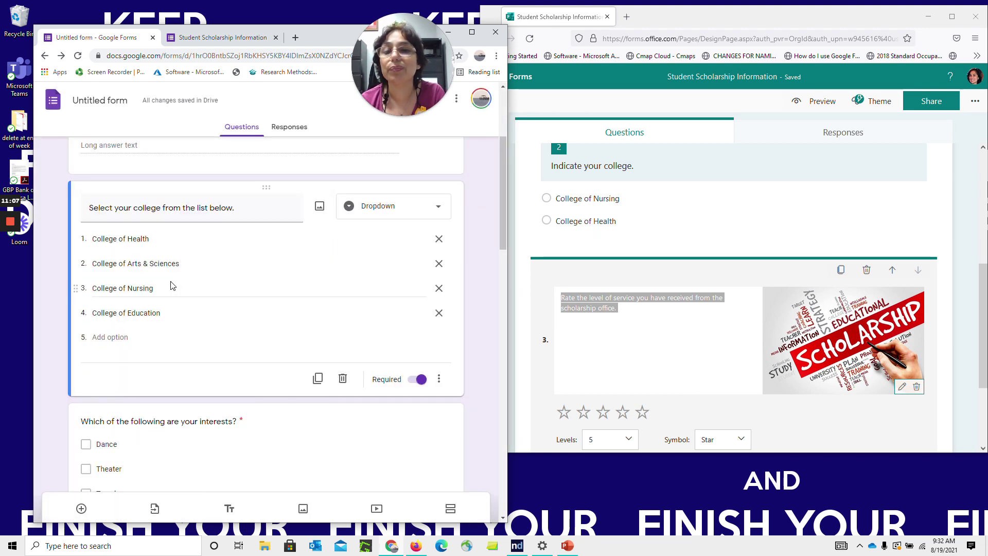
left_click_drag(504, 215, 486, 428)
scroll(488, 451, "down", 1)
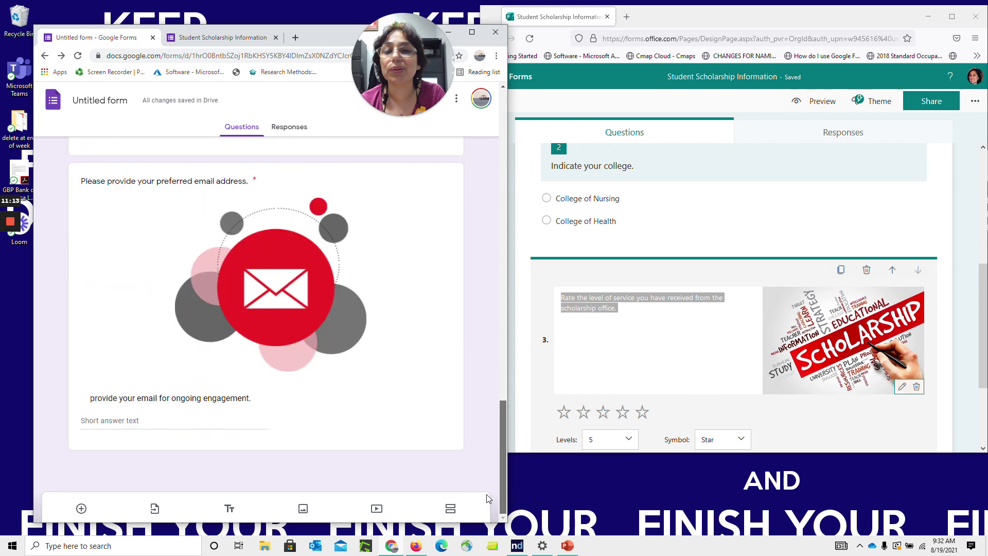
scroll(489, 360, "up", 12)
scroll(493, 249, "up", 3)
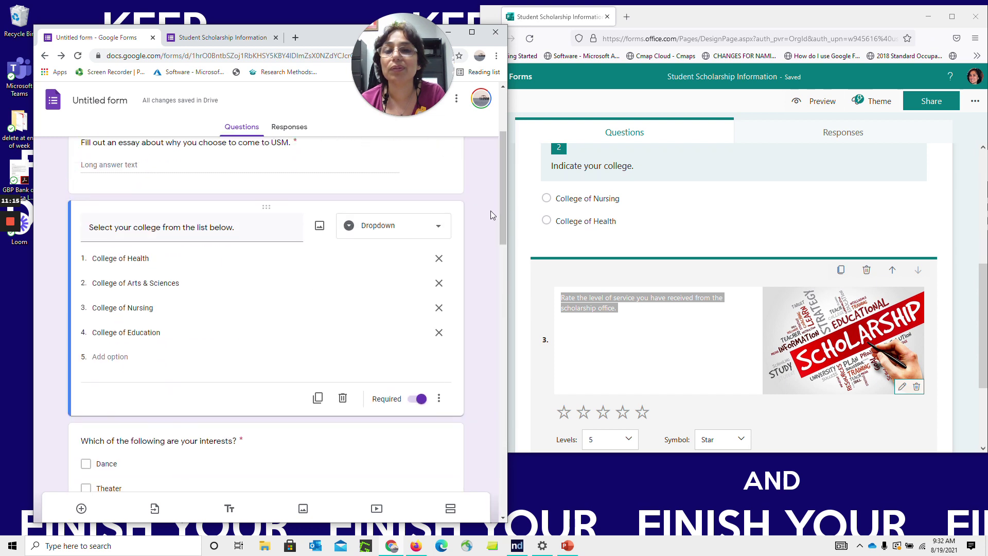
Insert the autumn campus photo into the college question, closing the duplicate page
left_click(316, 228)
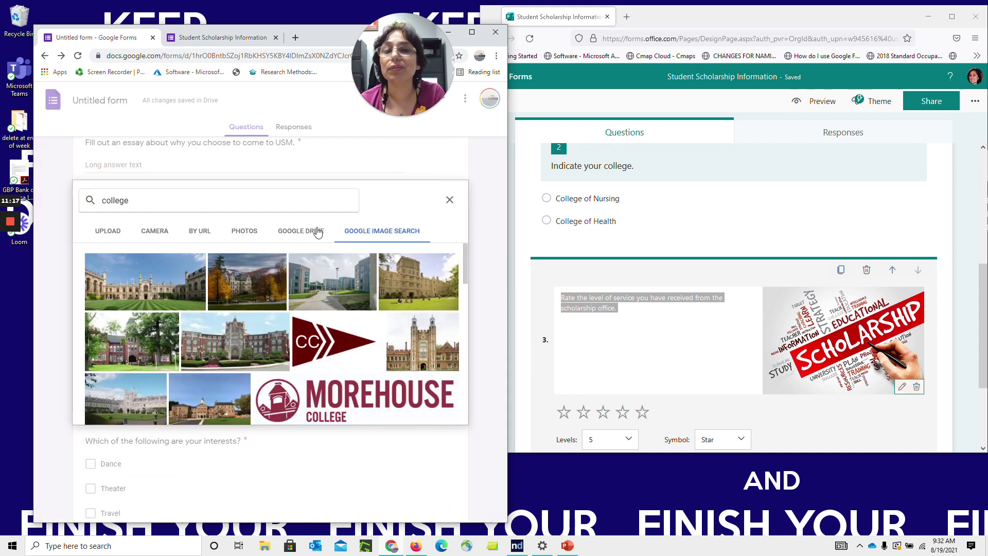
left_click(166, 279)
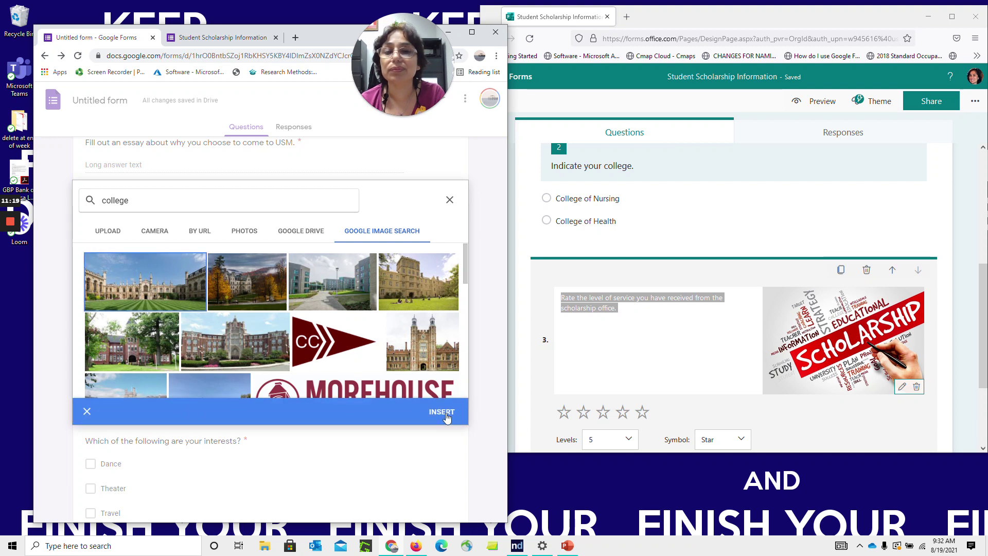
left_click(445, 412)
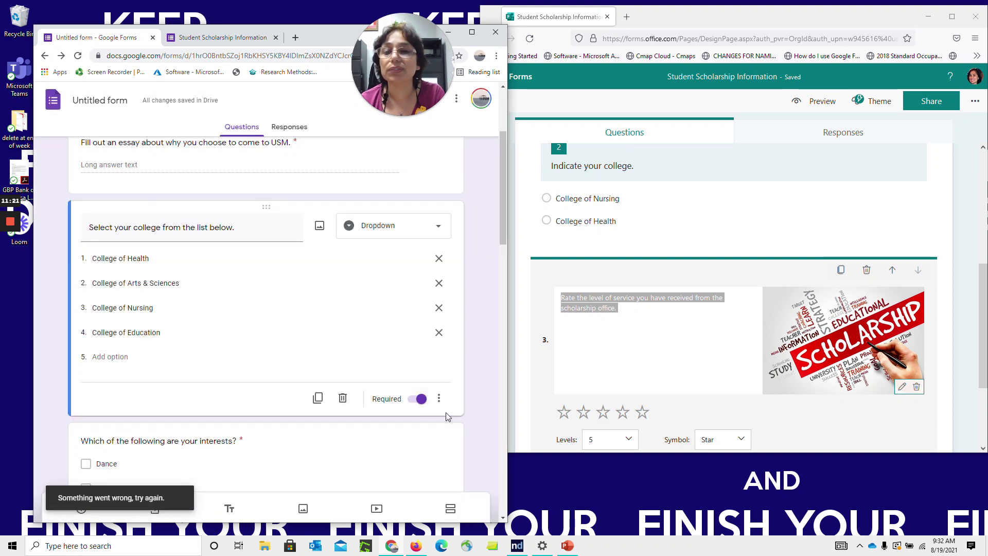
left_click(320, 226)
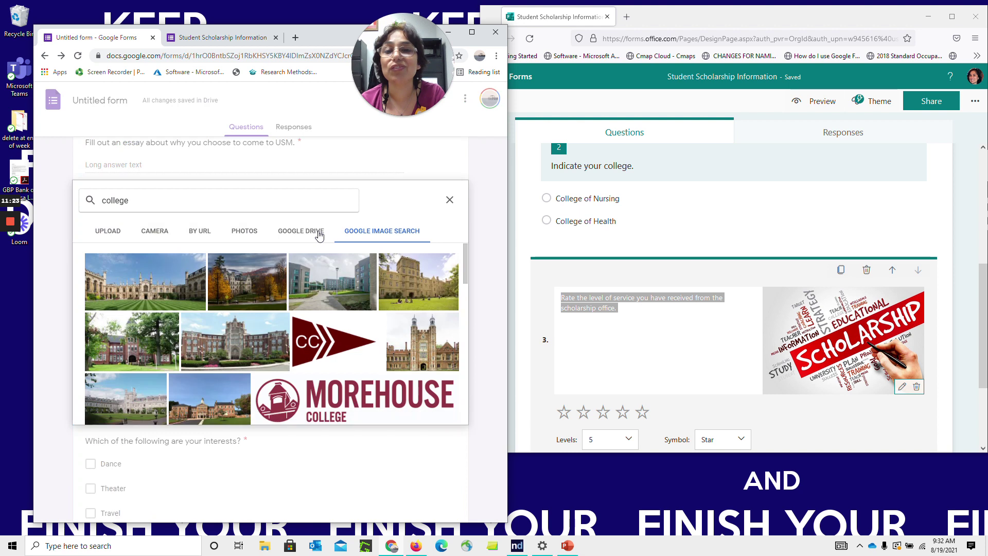
double_click(148, 286)
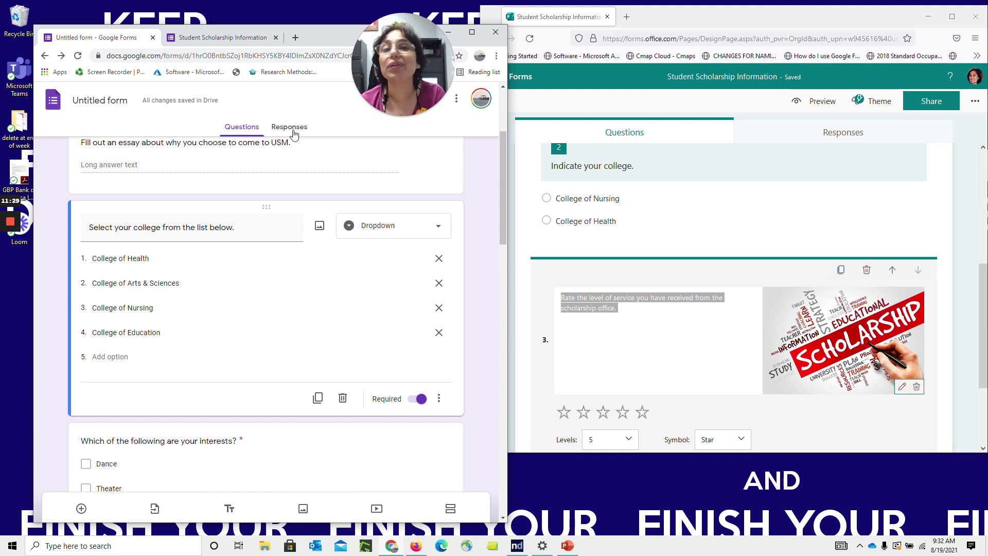
left_click(276, 39)
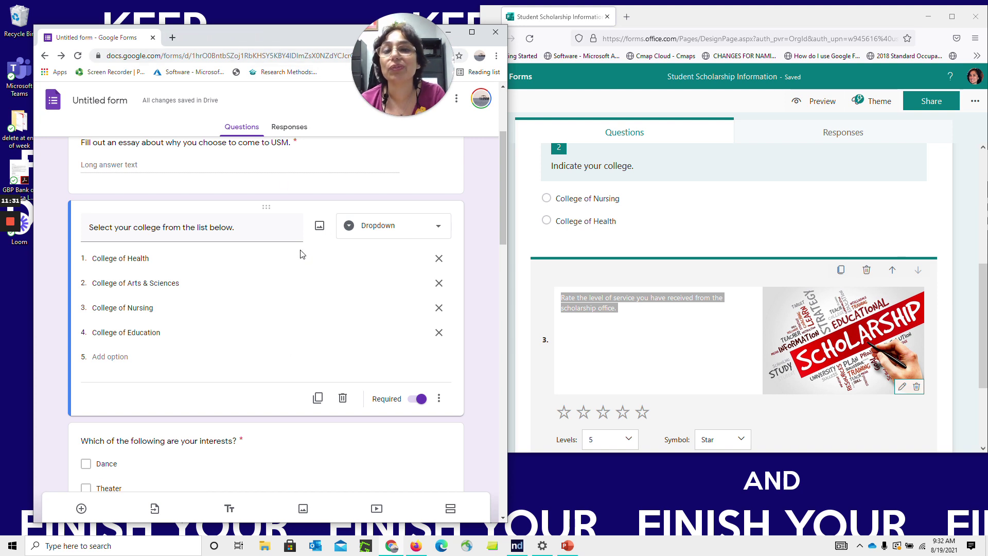
left_click(319, 226)
left_click(242, 285)
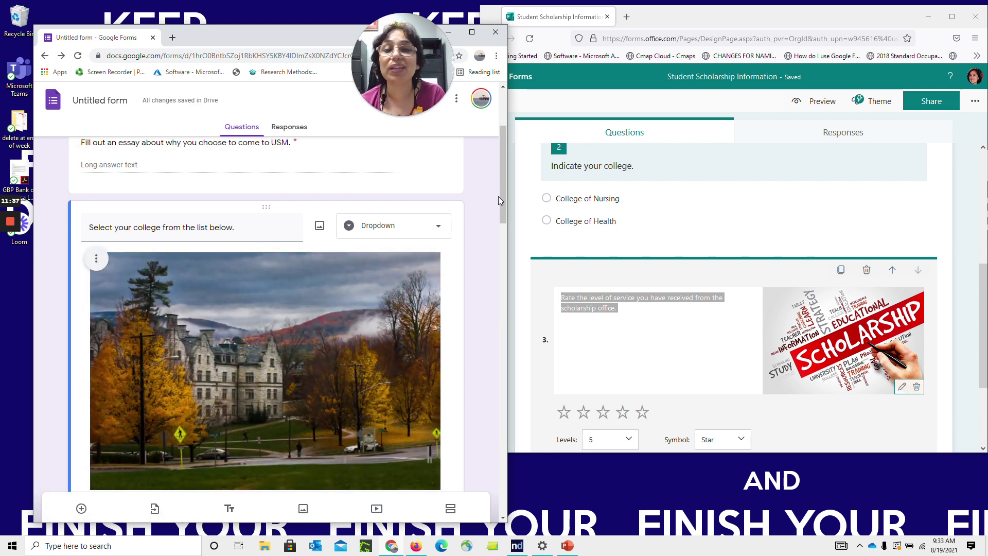
Shrink the campus photo and centre it under the college question
left_click(392, 304)
left_click_drag(90, 252, 264, 336)
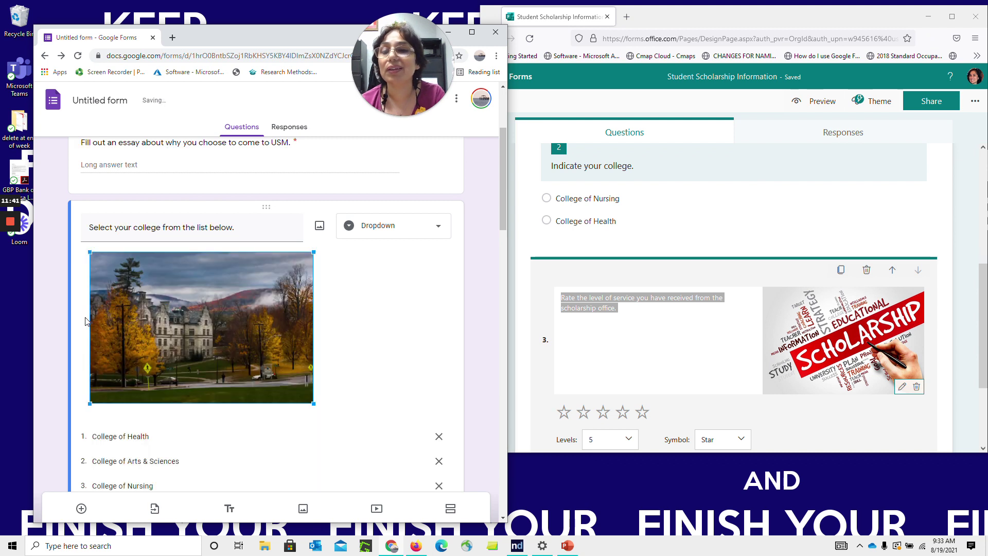
left_click(99, 264)
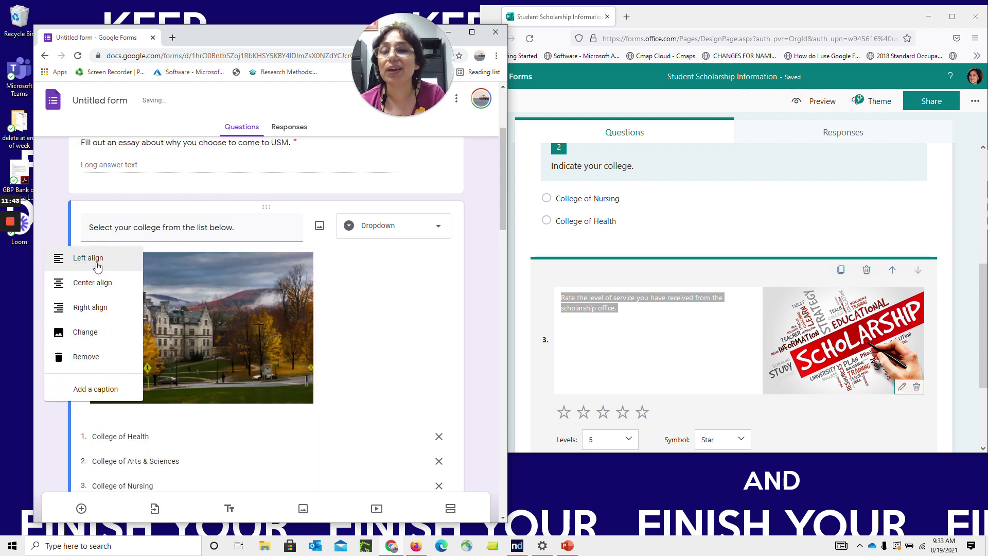
left_click(101, 291)
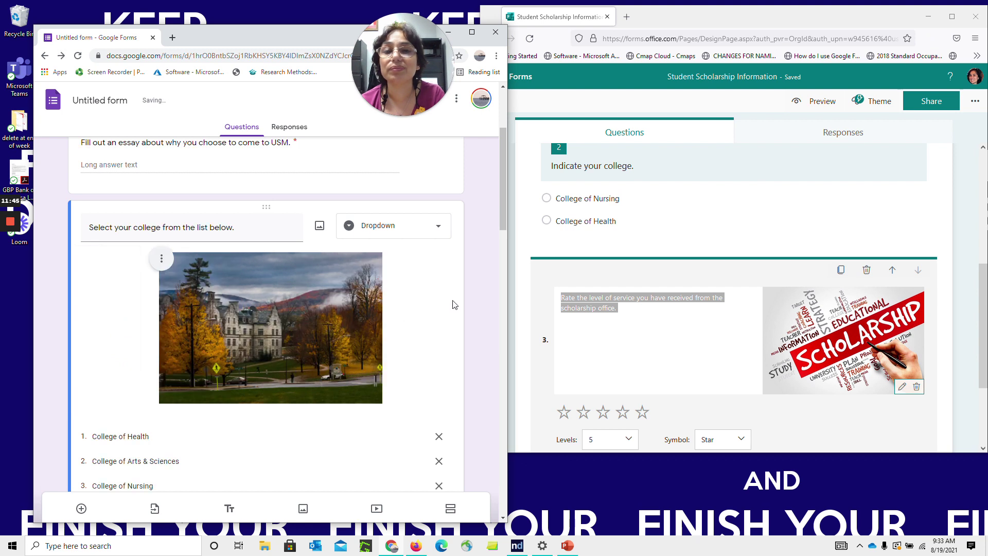
left_click(319, 226)
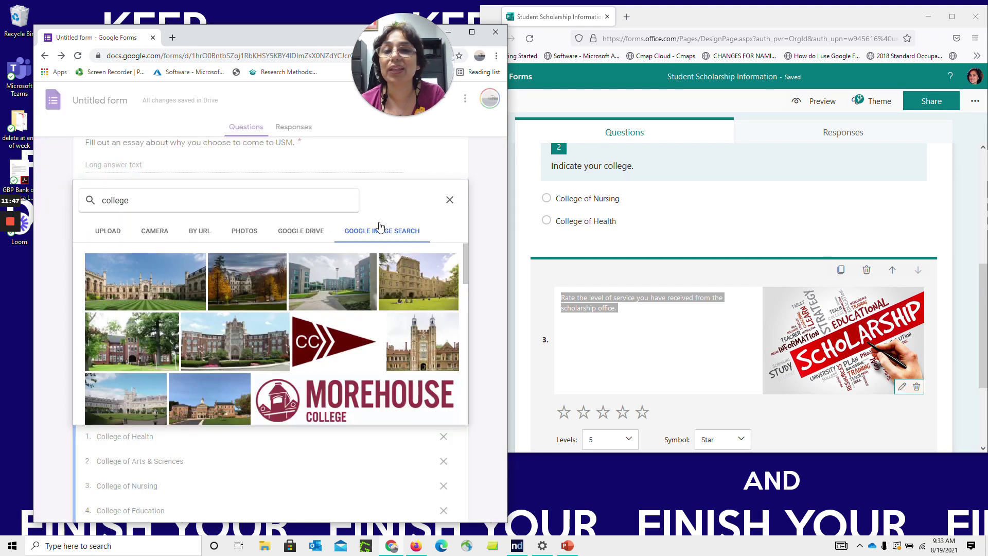
left_click(450, 201)
left_click_drag(502, 203, 476, 379)
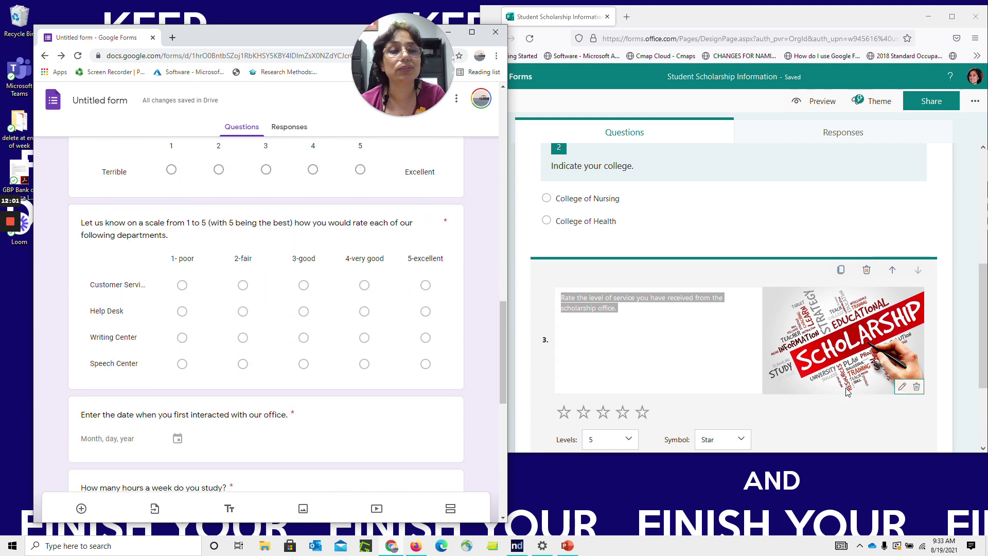
Add choice question 4 titled 'Are you interested in participating in a Zoom study group?'
left_click(979, 342)
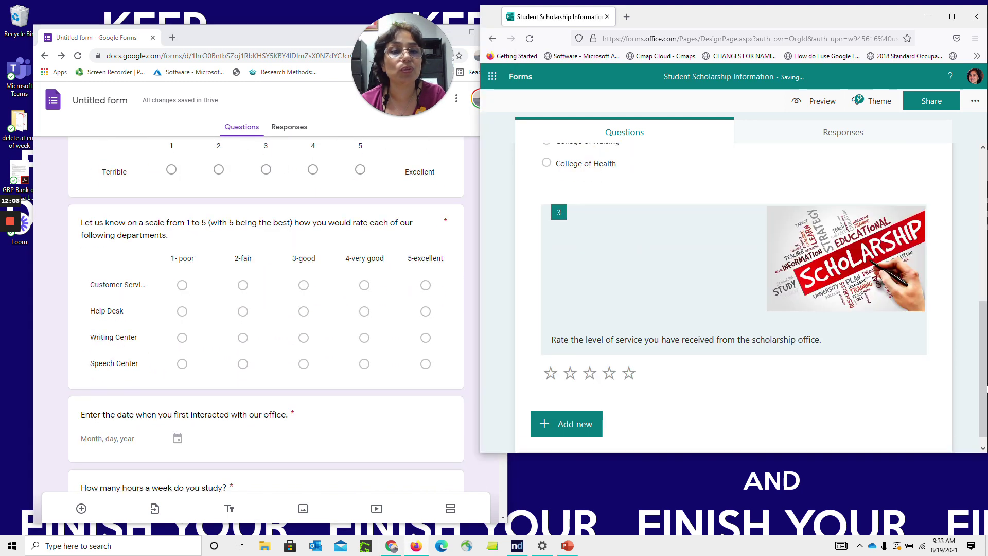
left_click(590, 427)
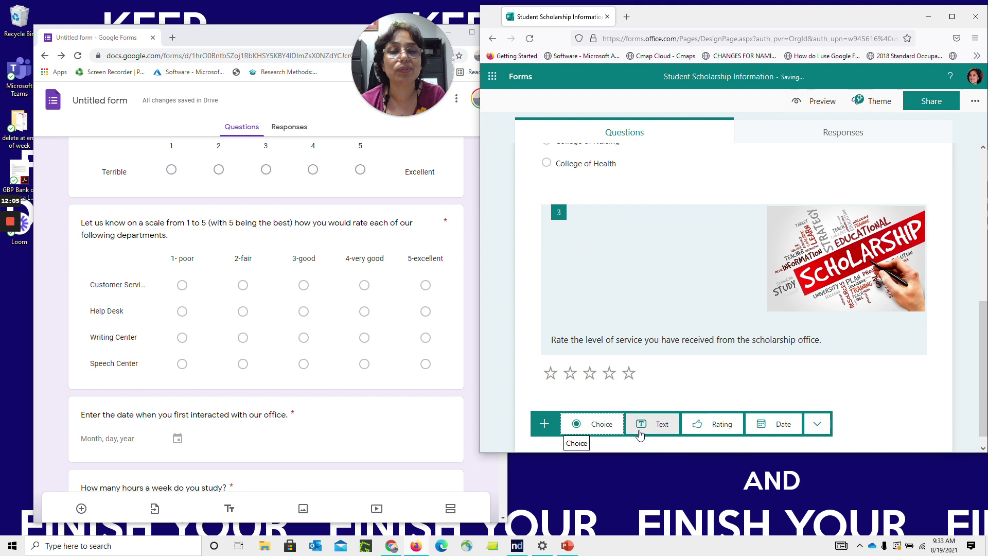
left_click(593, 427)
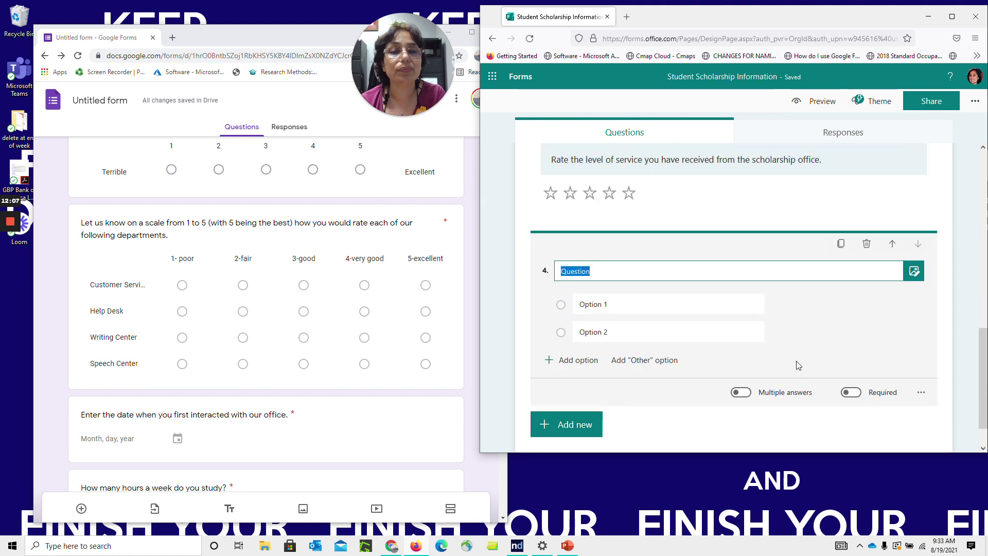
left_click(743, 396)
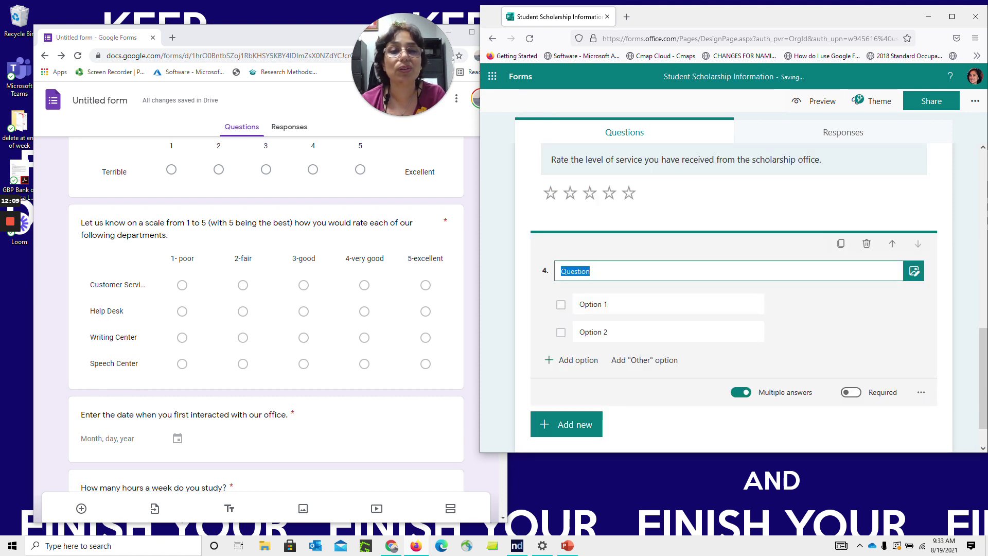
type("Are you inter")
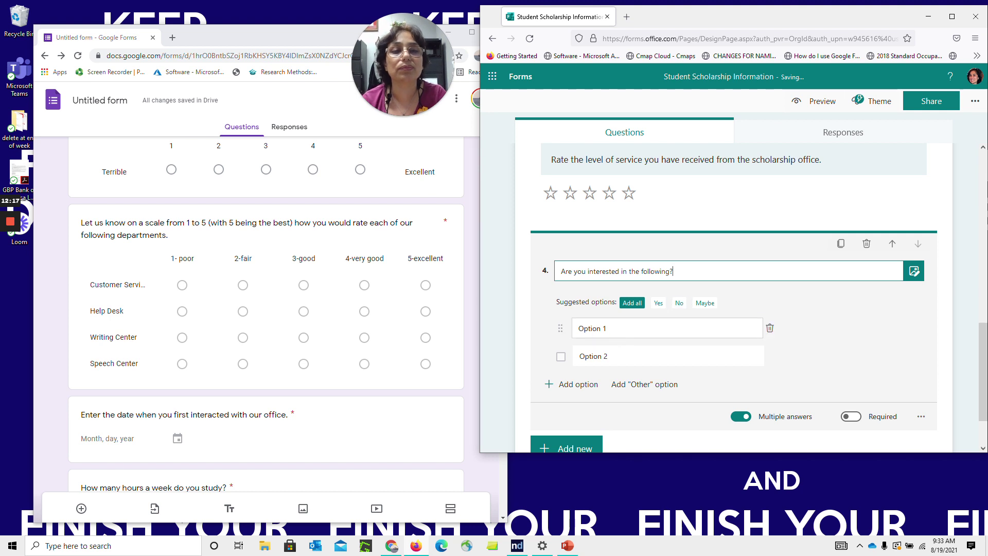
left_click(615, 332)
left_click(684, 273)
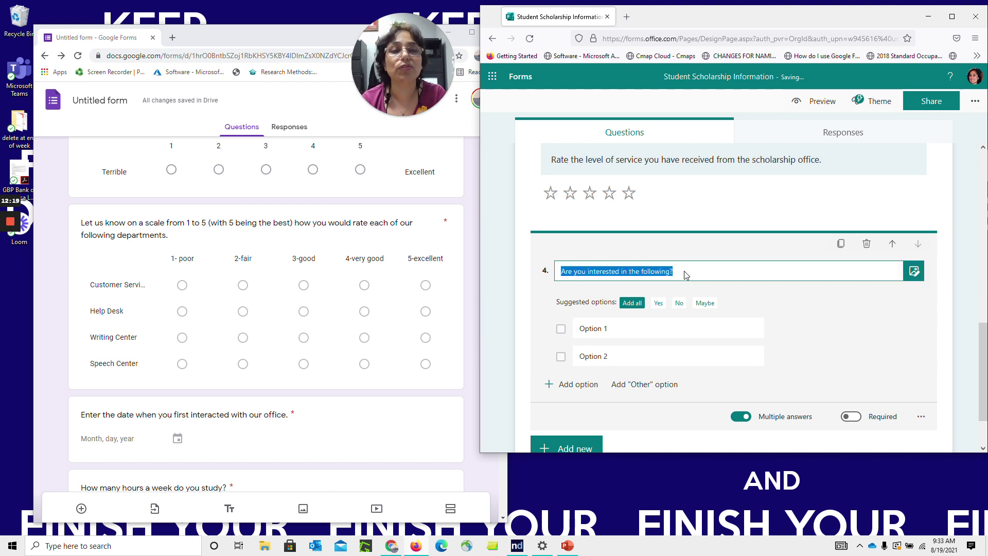
left_click(686, 275)
key("BackSpace")
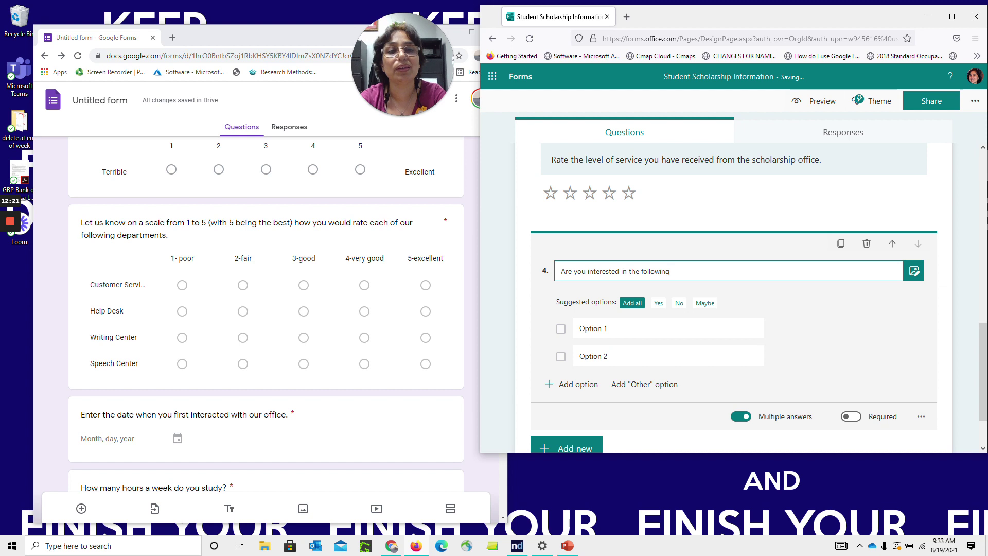
key("BackSpace")
key("BackSpace")
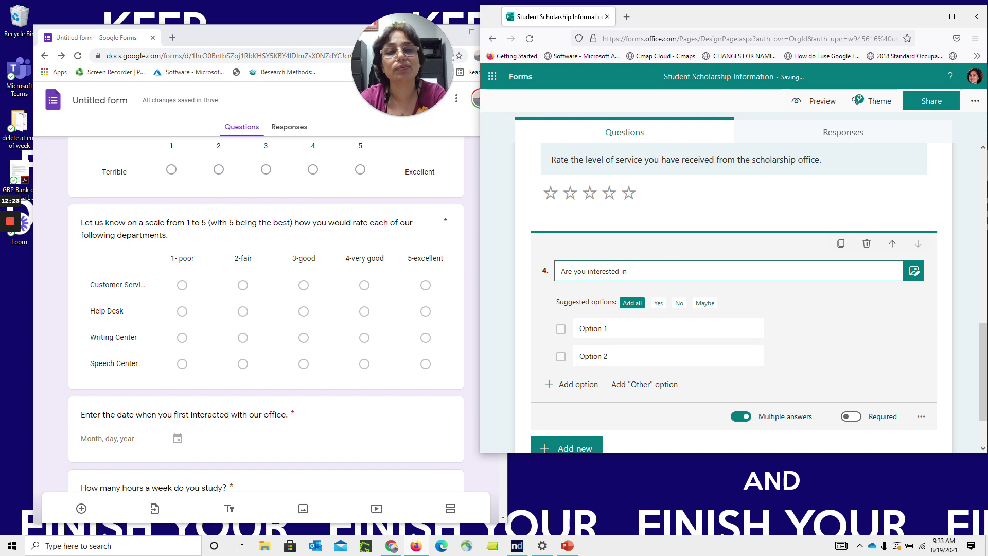
type("participating in a Zoom study group?")
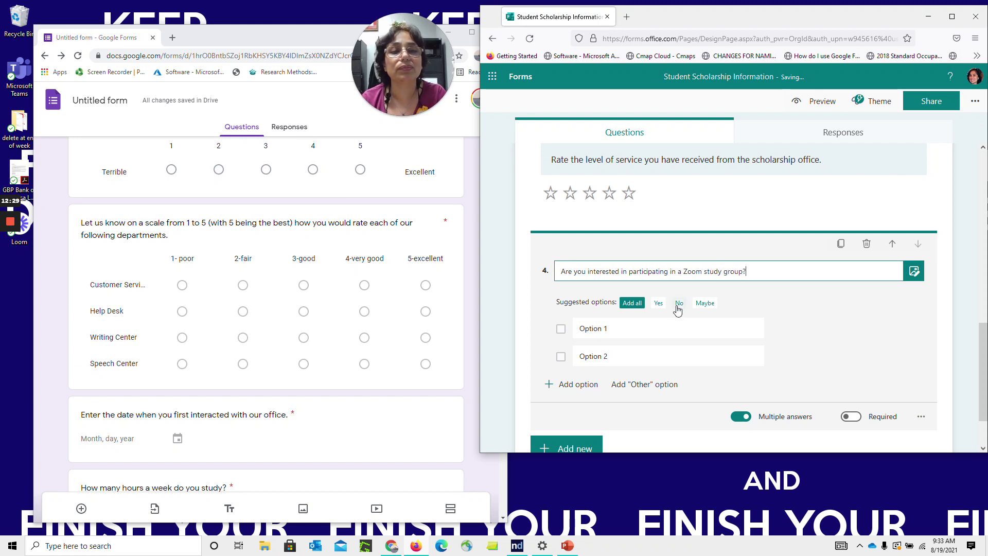
Give question 4 only Yes and No options, allowing a single answer
left_click(632, 303)
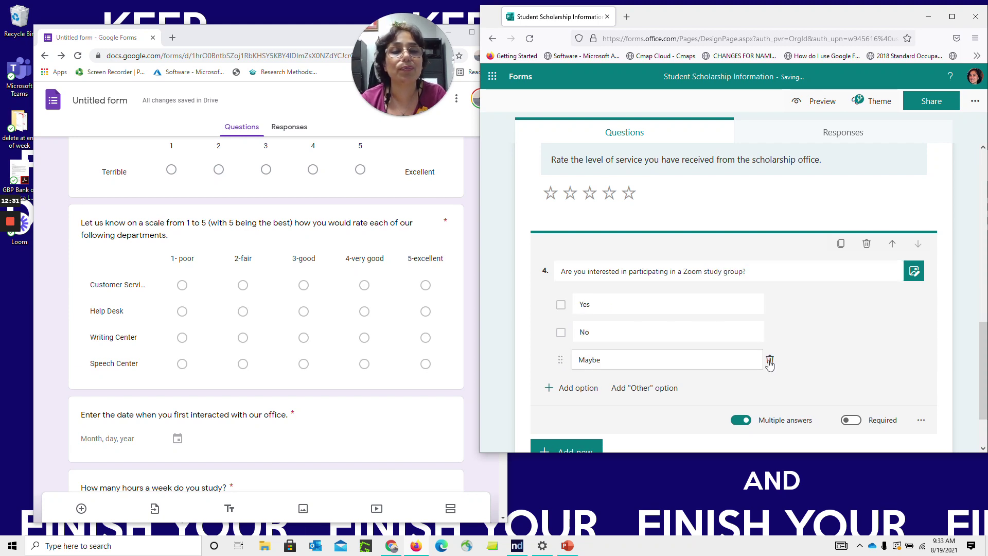
left_click(770, 359)
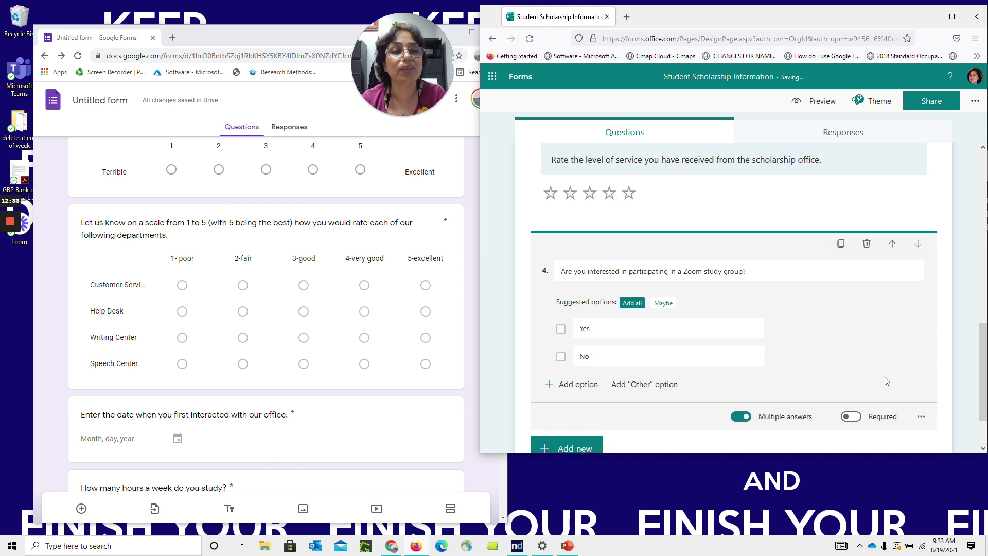
left_click(739, 419)
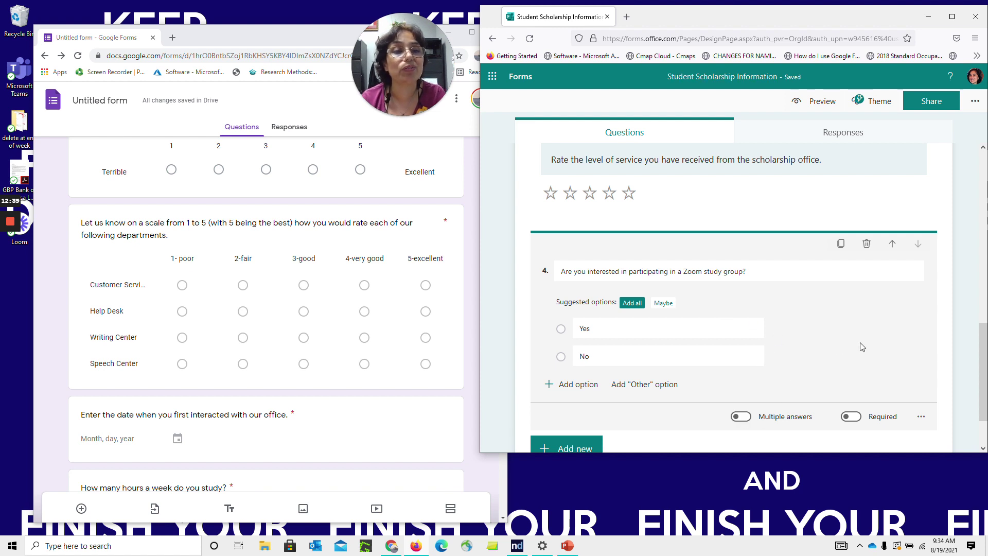
left_click(982, 350)
mouse_move(983, 353)
left_mouse_down()
mouse_move(983, 297)
mouse_move(983, 370)
left_mouse_up()
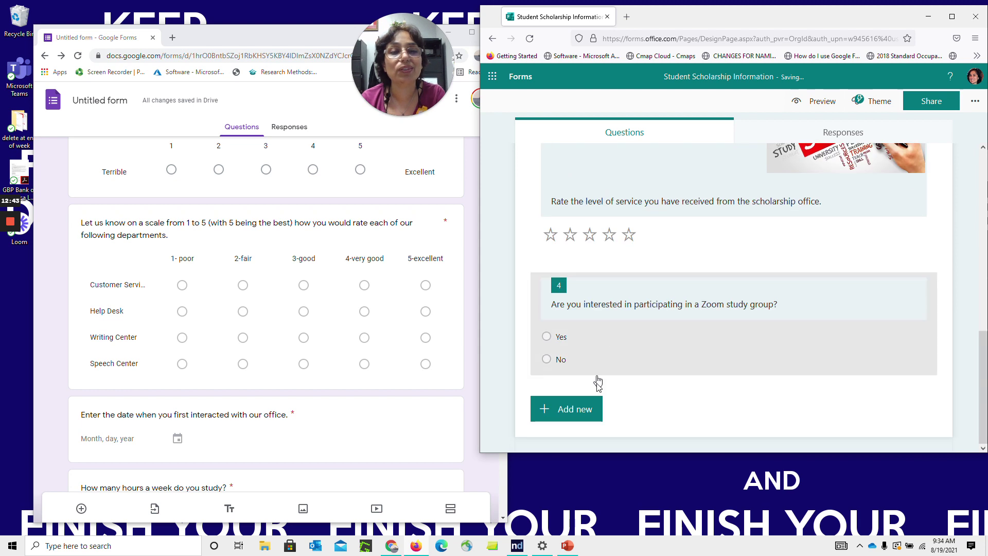
left_click(584, 410)
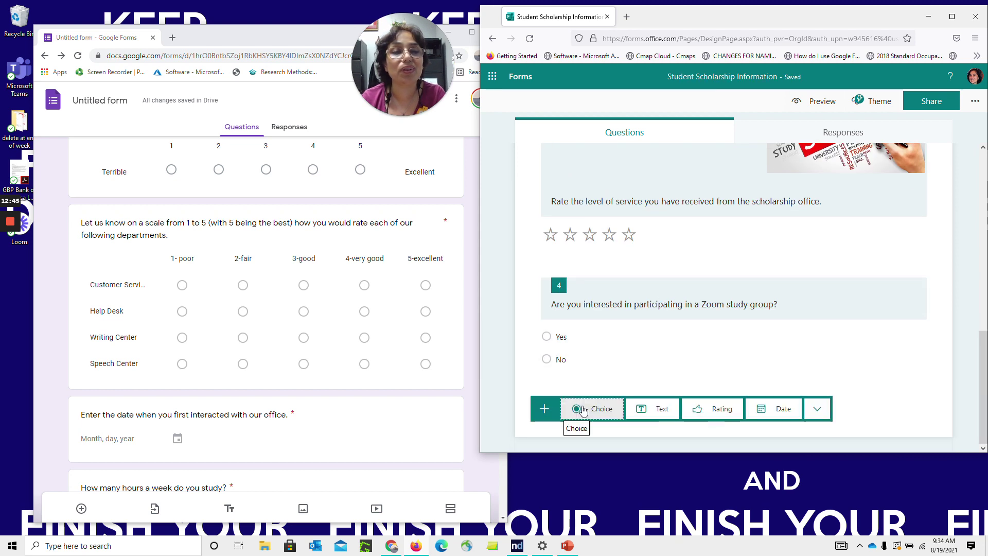
Add a required date question 'When did you first receive services from this office?'
left_click(771, 410)
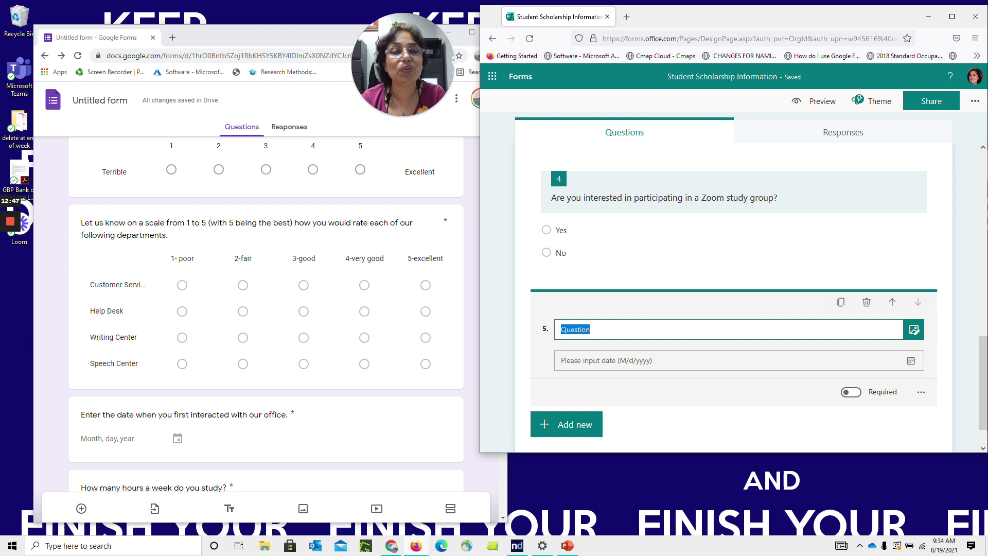
type("When did you first receive servic")
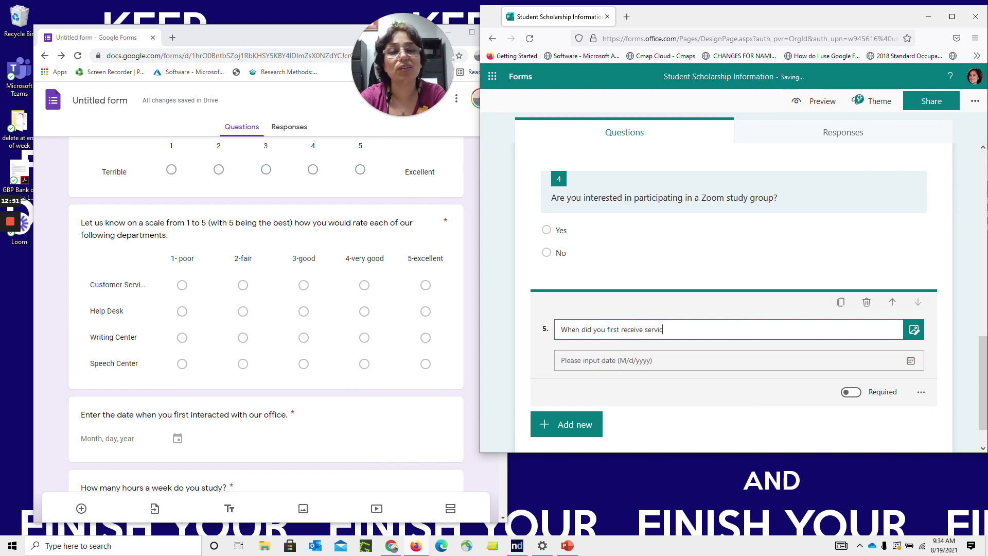
type("es from this office?")
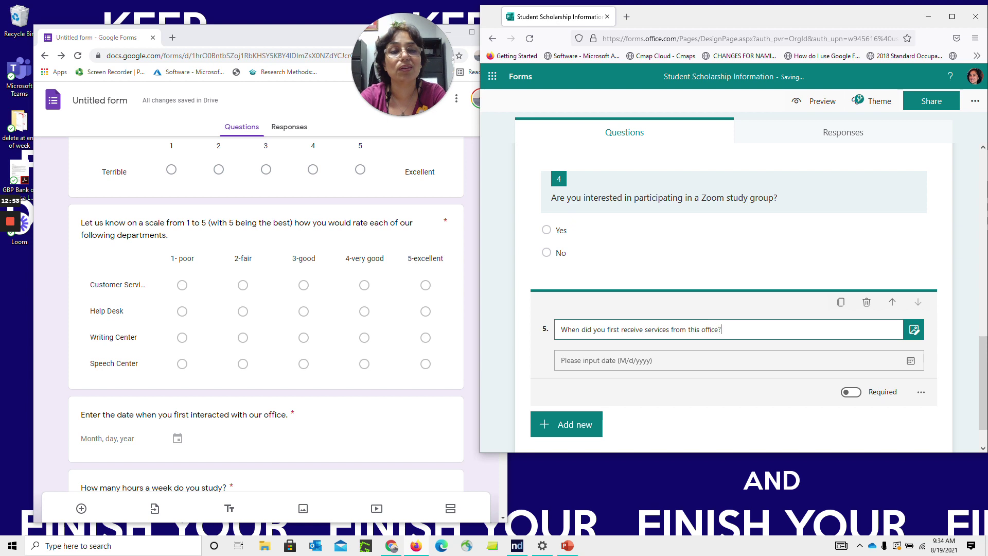
left_click(855, 392)
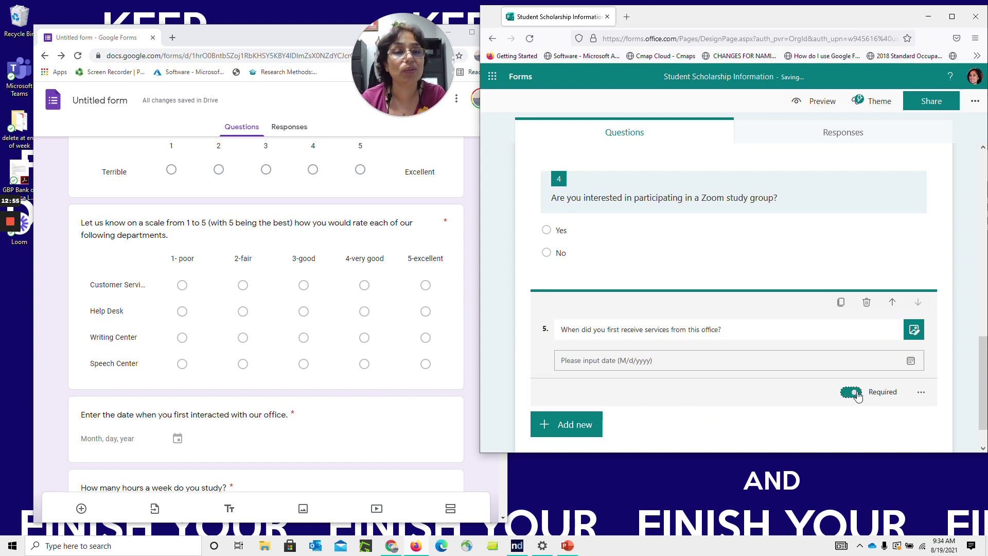
left_click(922, 393)
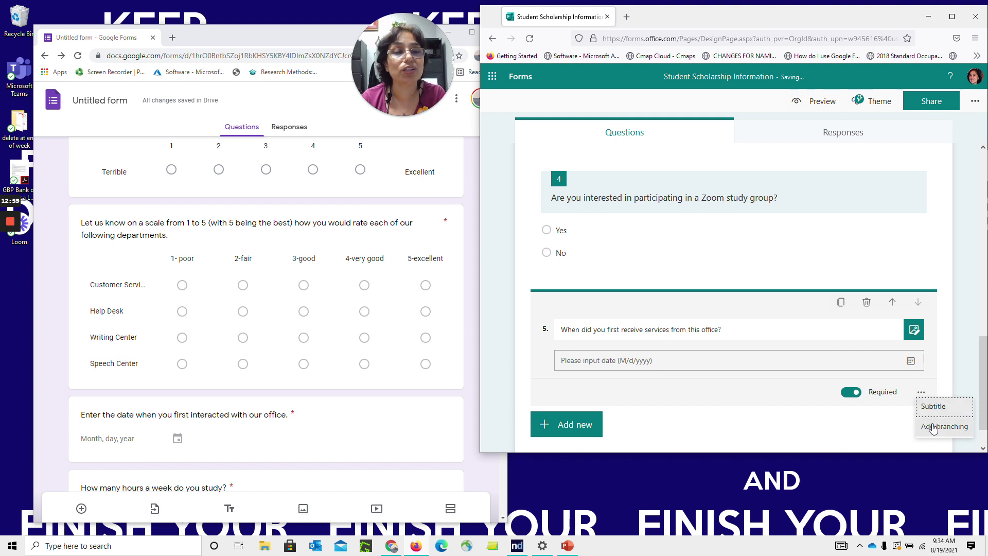
left_click(858, 435)
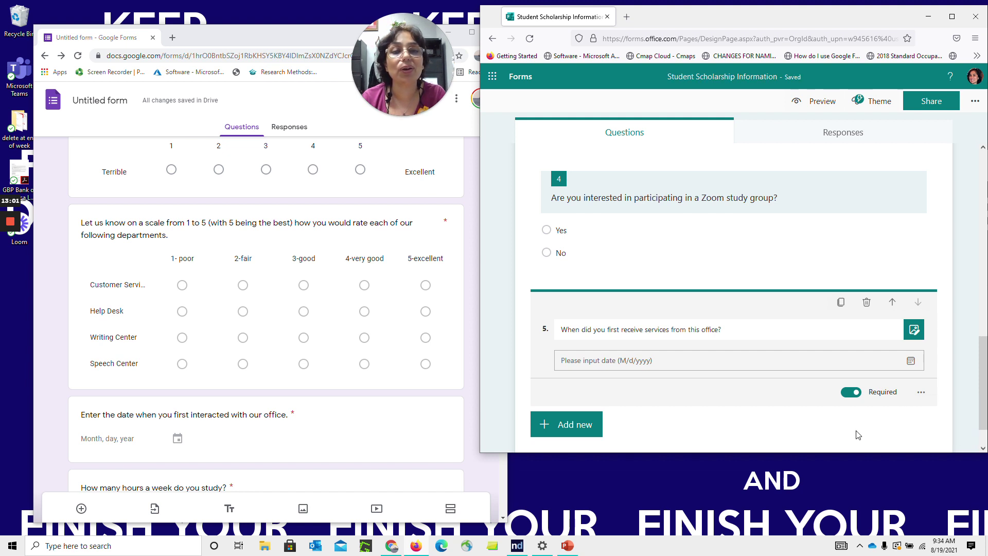
left_click(819, 233)
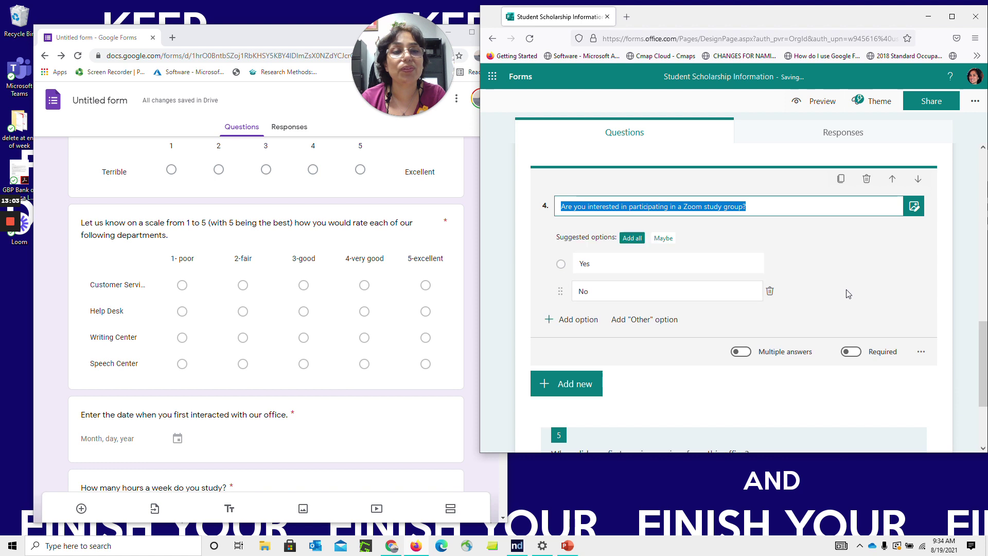
Add a choice question on Zoom meeting availability with options 'from 12 p.m. to 1 p.m.' and 'after 5:30 p.m.'
left_click(590, 384)
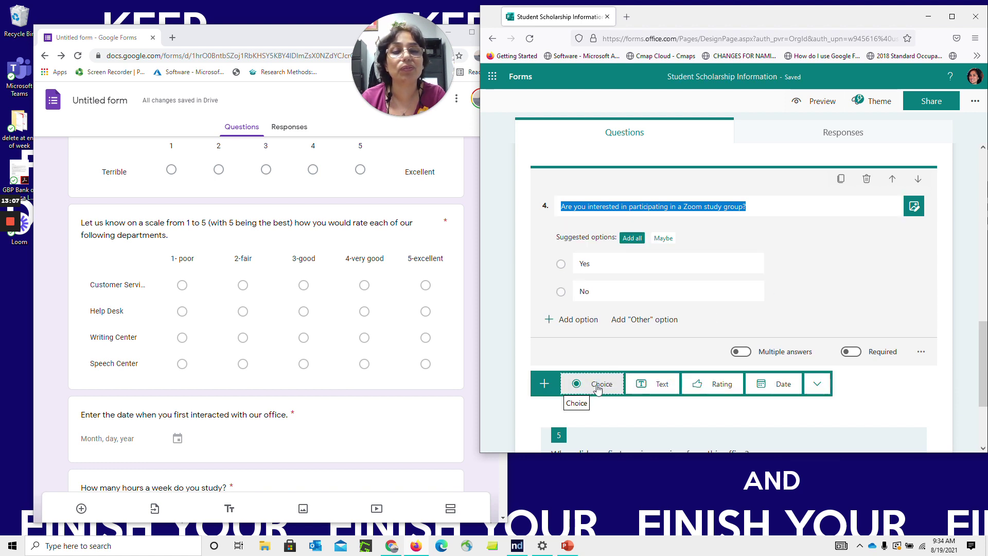
left_click(597, 386)
type("What time")
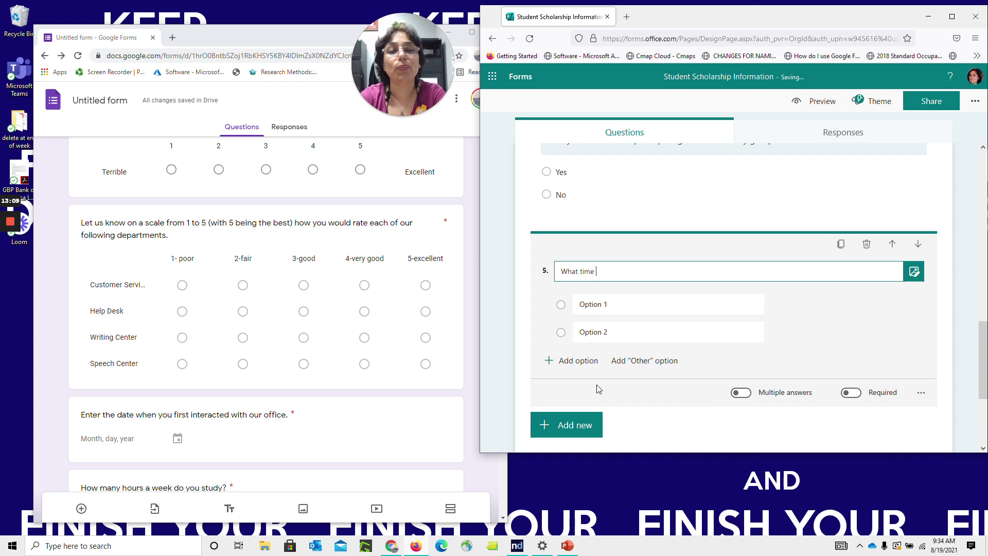
type(" would you be available to meet for Zoom study group sessions?")
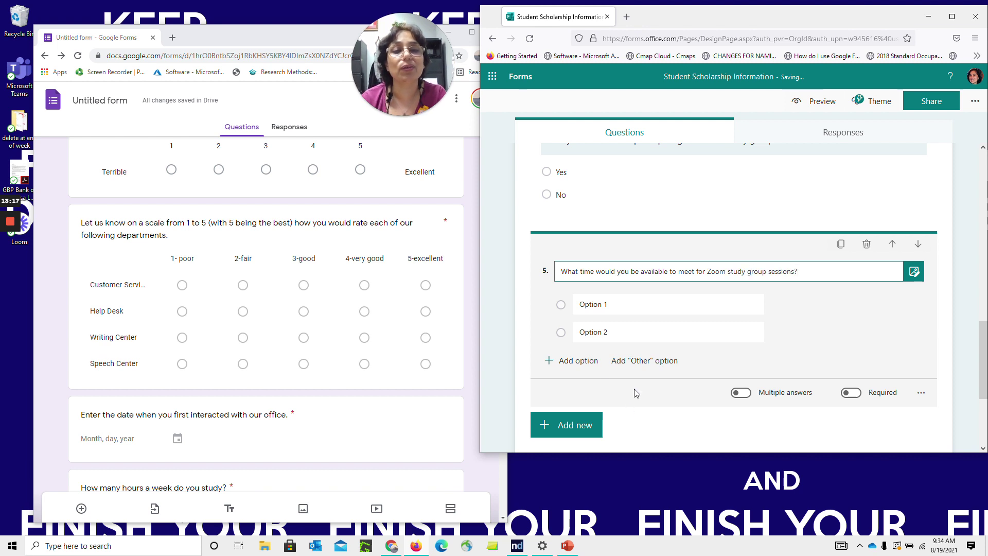
left_click(616, 303)
type("after 12 p.m")
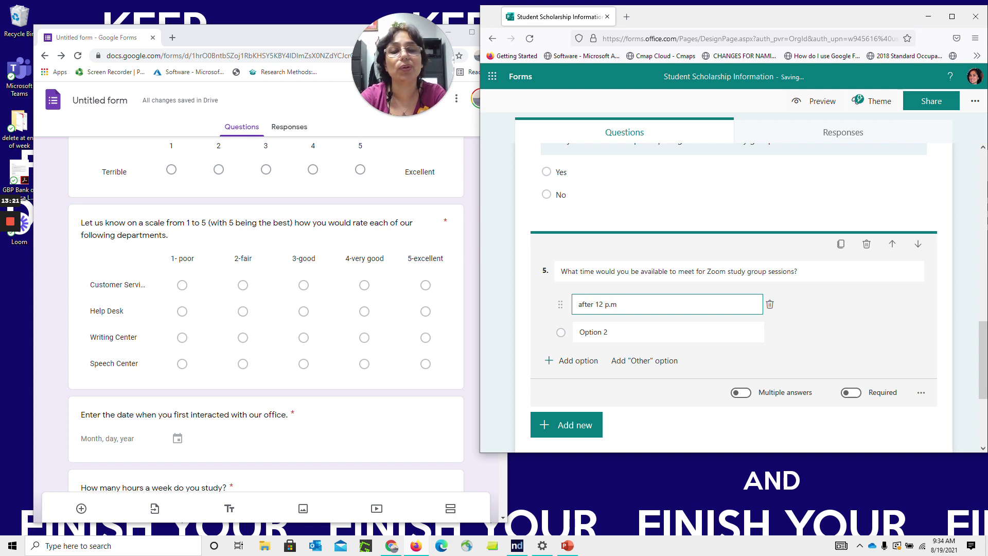
key("BackSpace")
key("BackSpace")
type("fr")
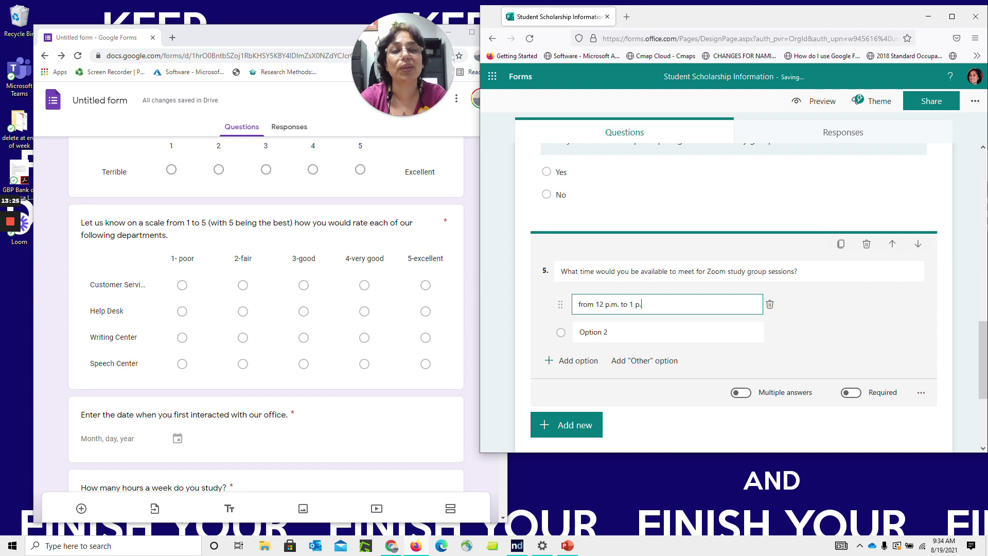
key("Tab")
type("after")
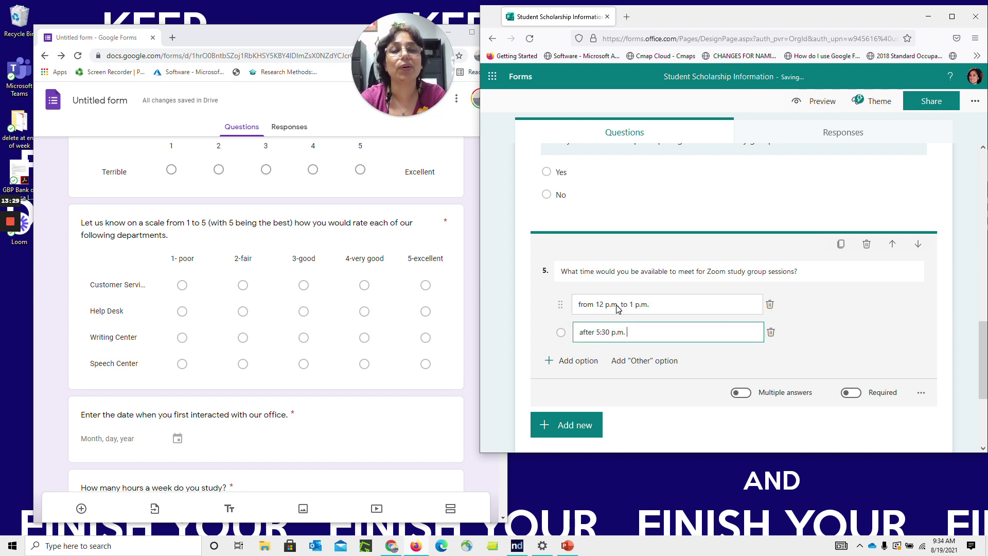
left_click(812, 328)
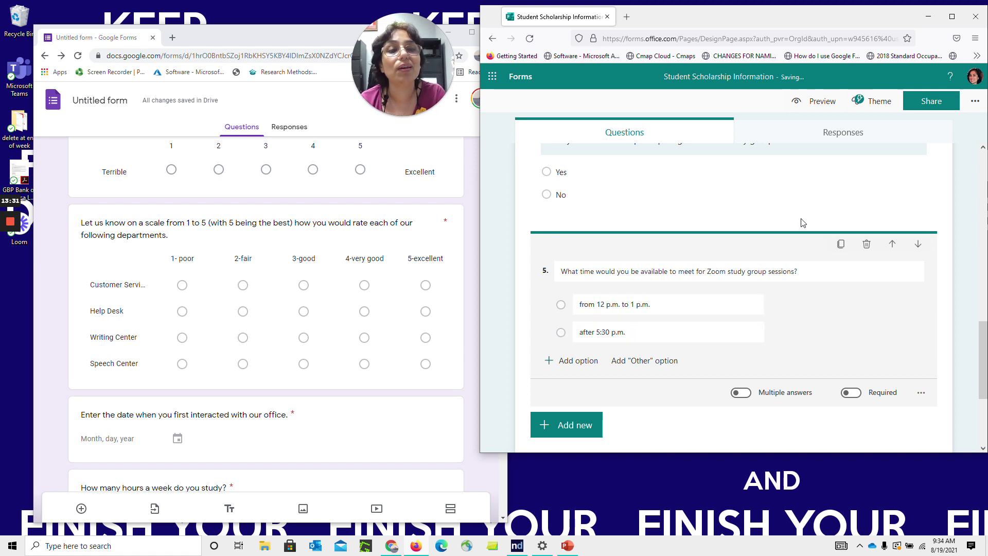
Branch question 4 so Yes goes to question 5 and No goes to question 6
left_click(883, 194)
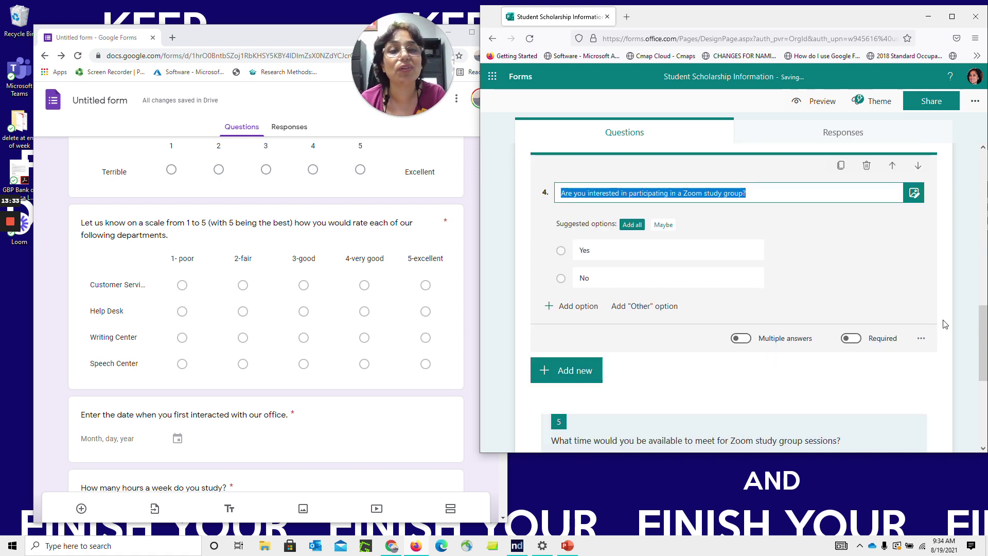
left_click(921, 339)
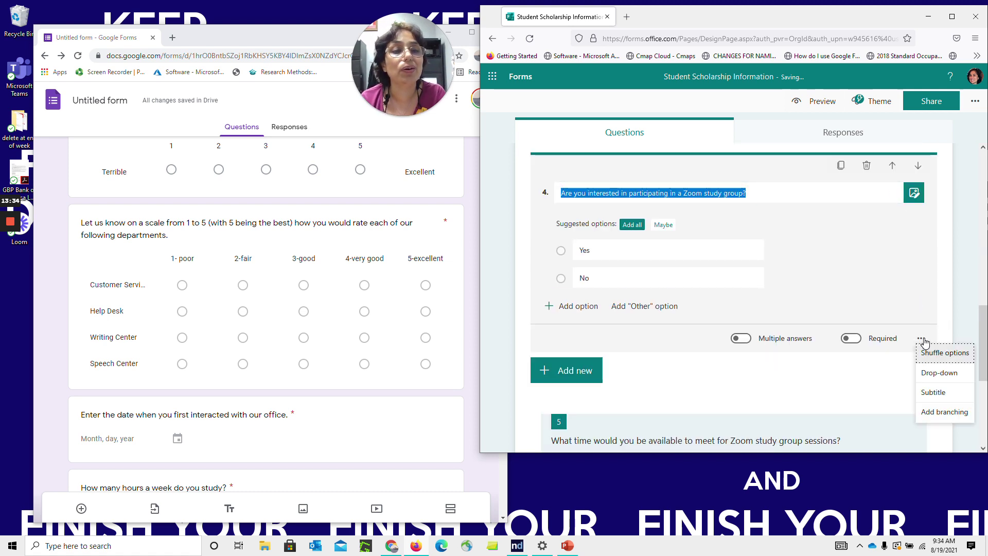
left_click(938, 415)
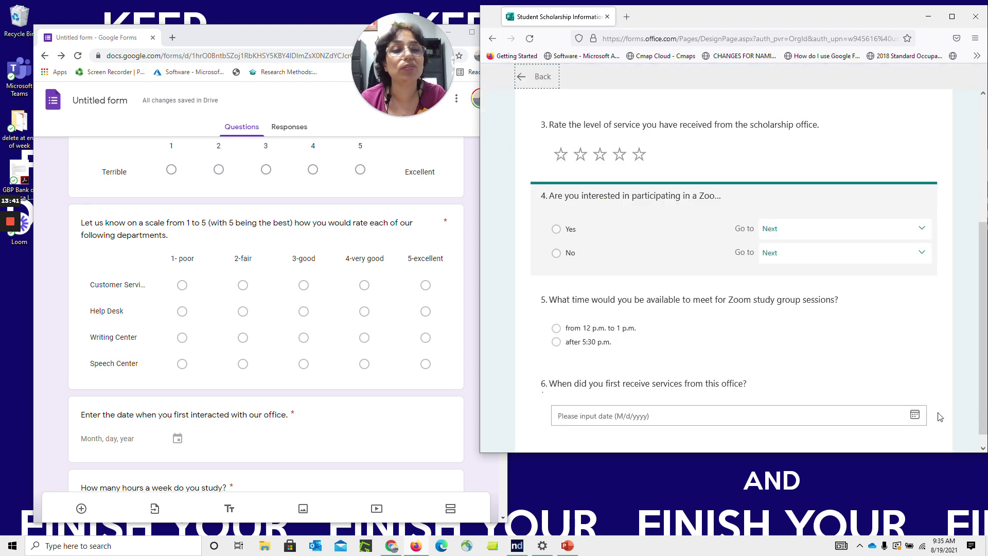
left_click(796, 231)
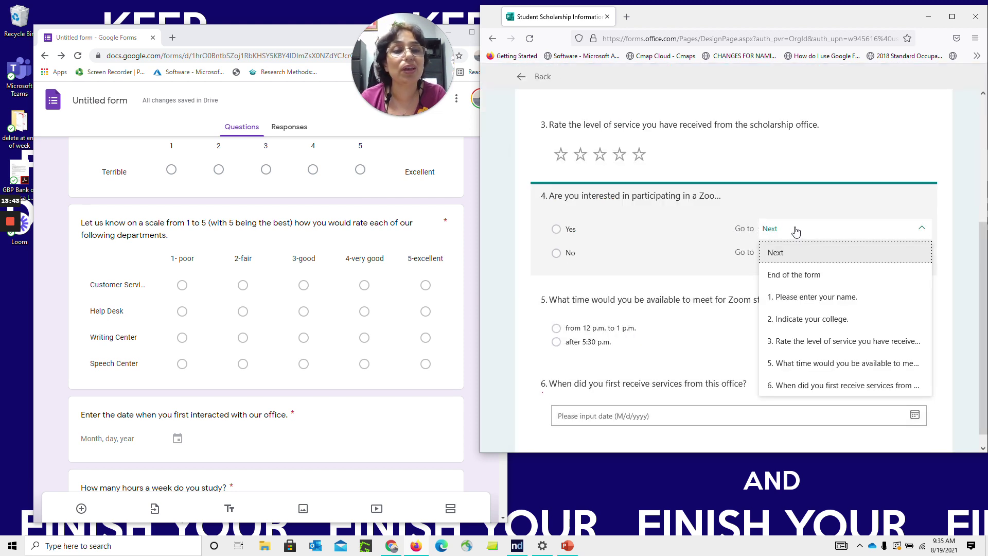
left_click(882, 365)
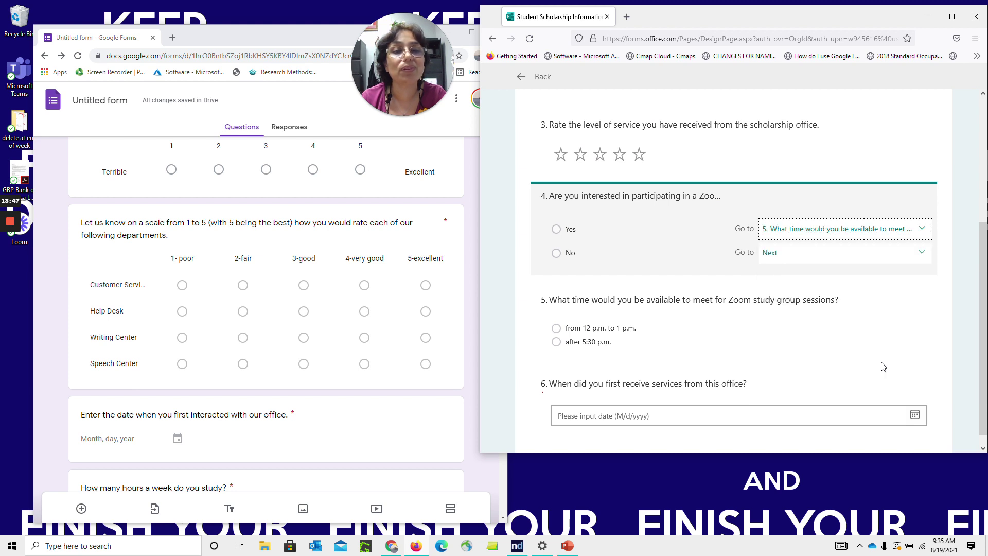
left_click(834, 253)
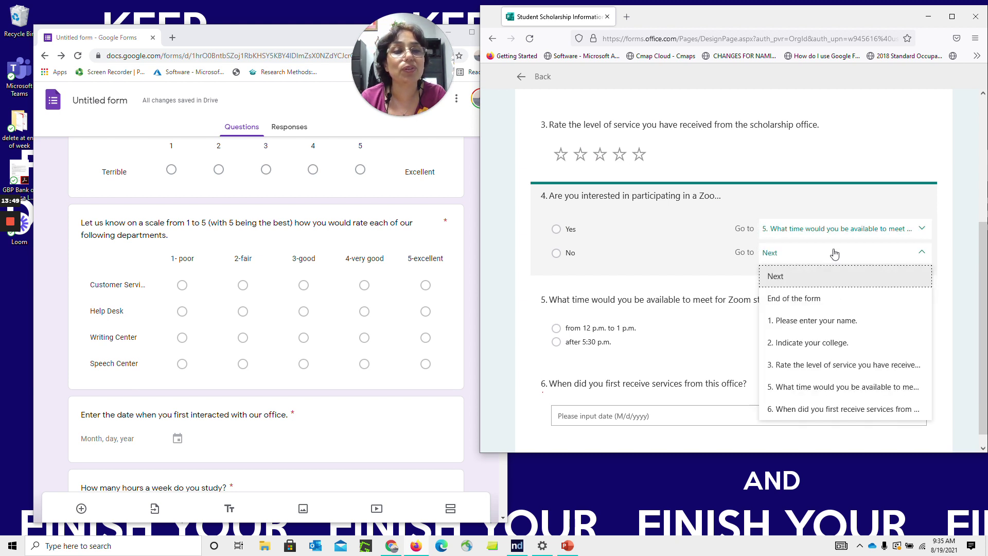
left_click(913, 412)
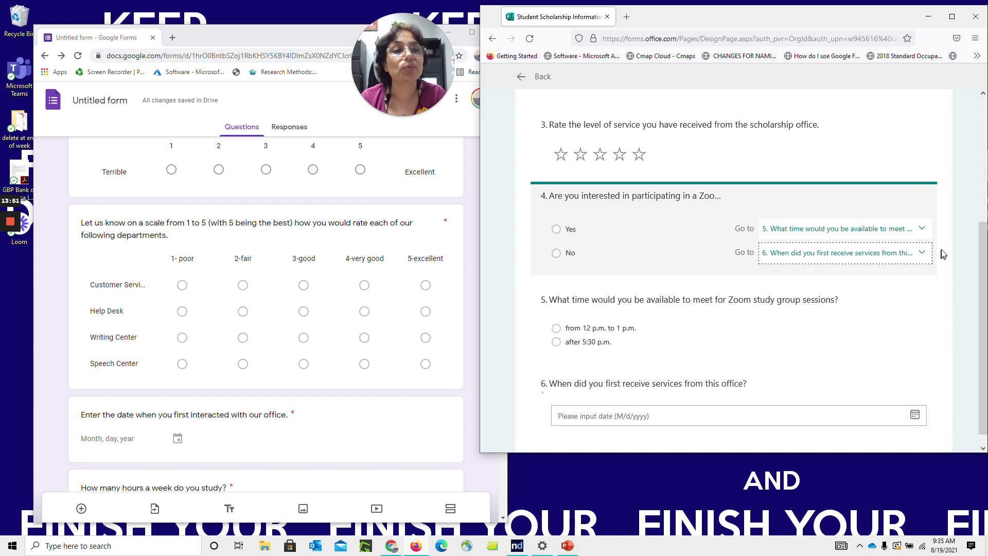
left_click_drag(979, 267, 978, 135)
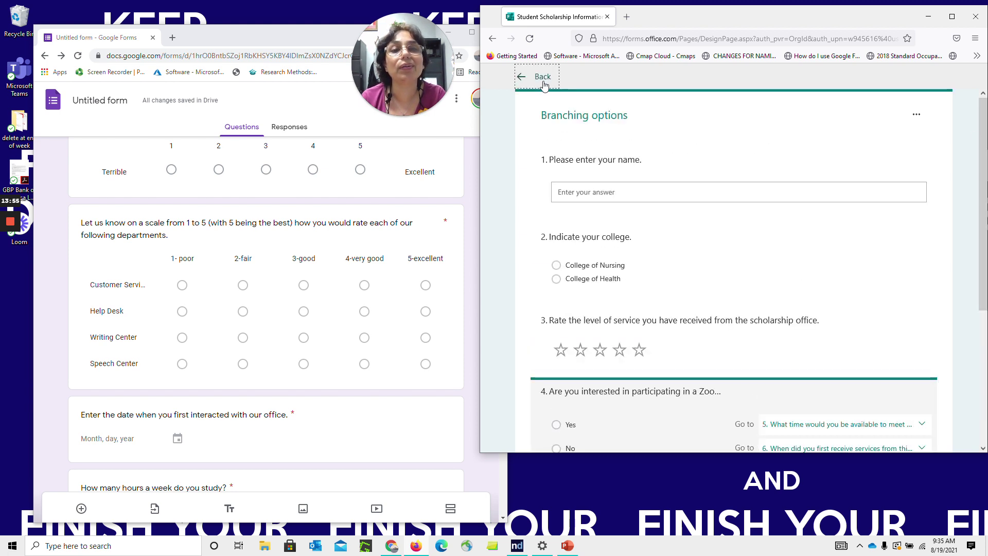
Preview the form, try Yes and No on question 4, then return to the editor
left_click(539, 79)
left_click(817, 109)
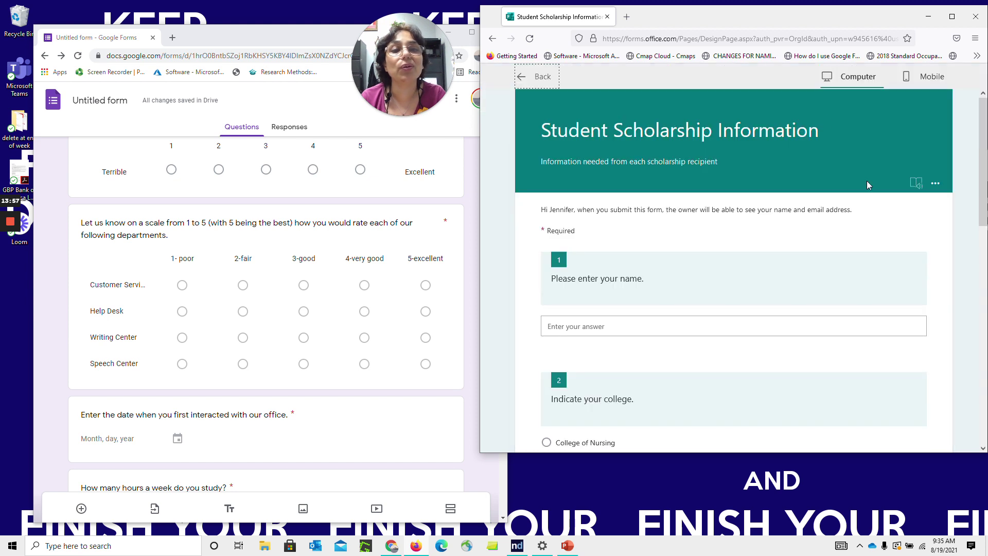
left_click_drag(983, 208, 981, 404)
left_click(547, 232)
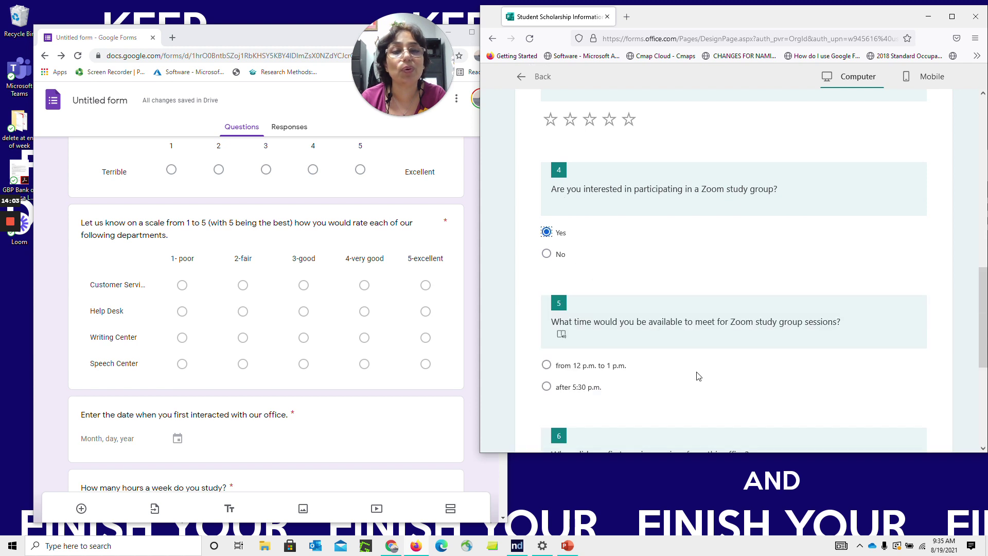
left_click(546, 255)
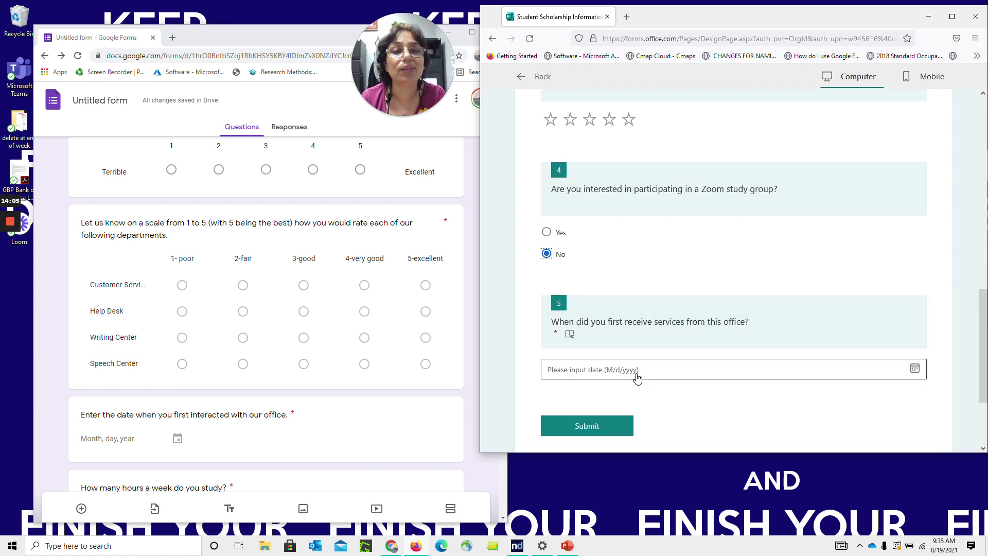
left_click(523, 81)
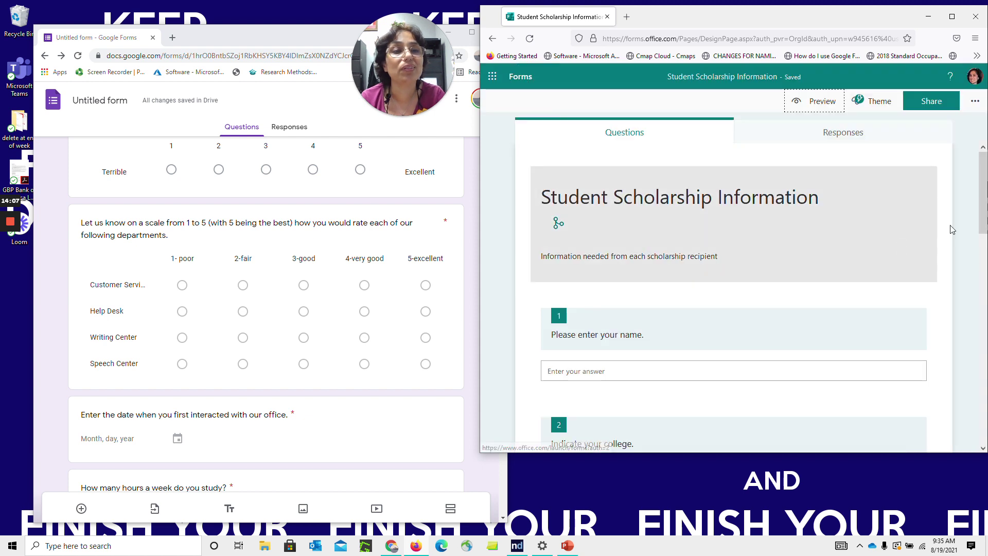
left_click_drag(984, 194, 986, 412)
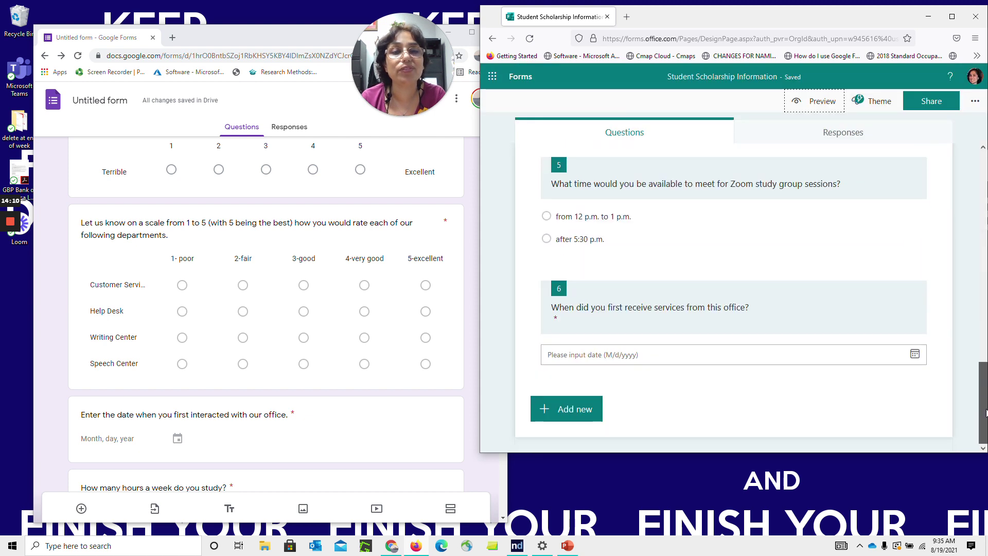
left_click(594, 416)
left_click(817, 412)
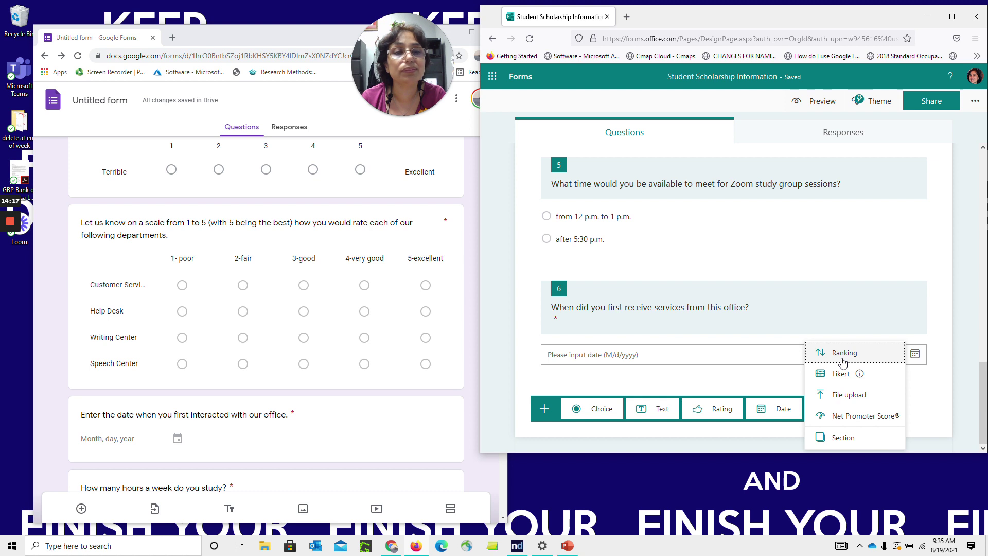
left_click(843, 358)
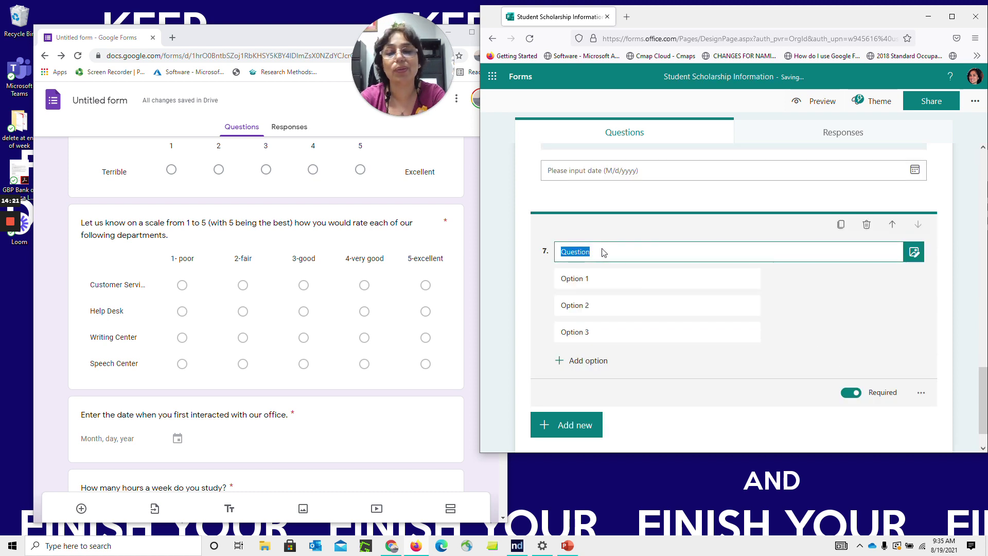
type("How")
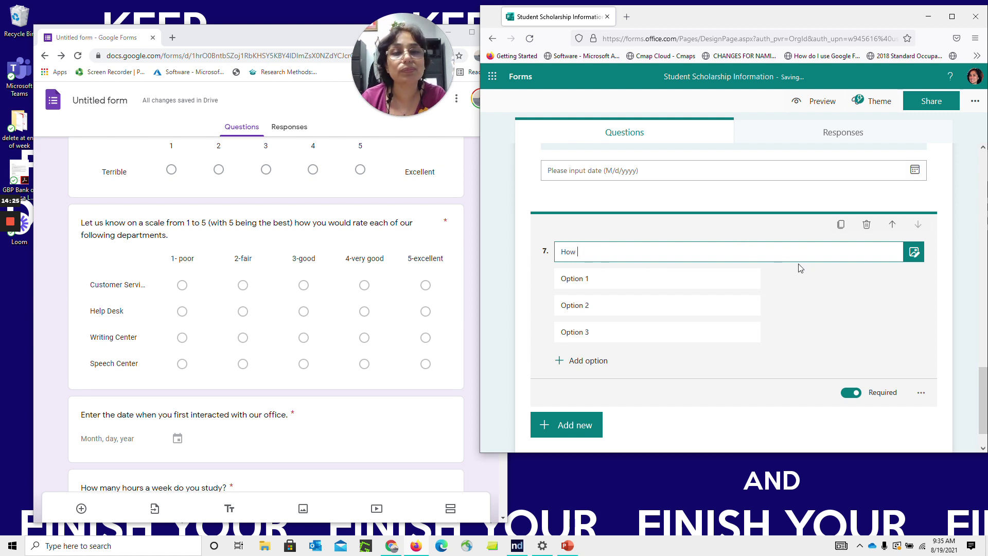
type(" likely are you to")
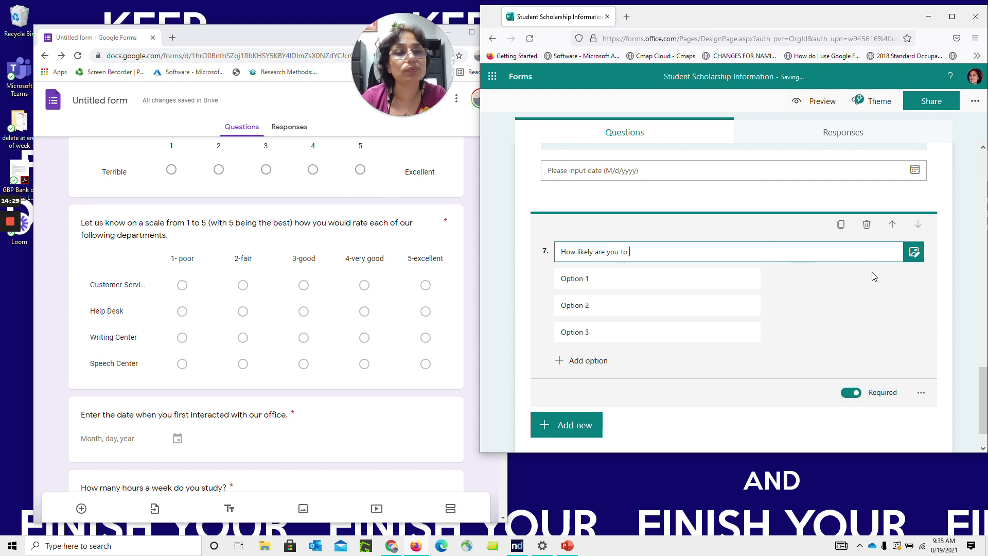
left_click(867, 227)
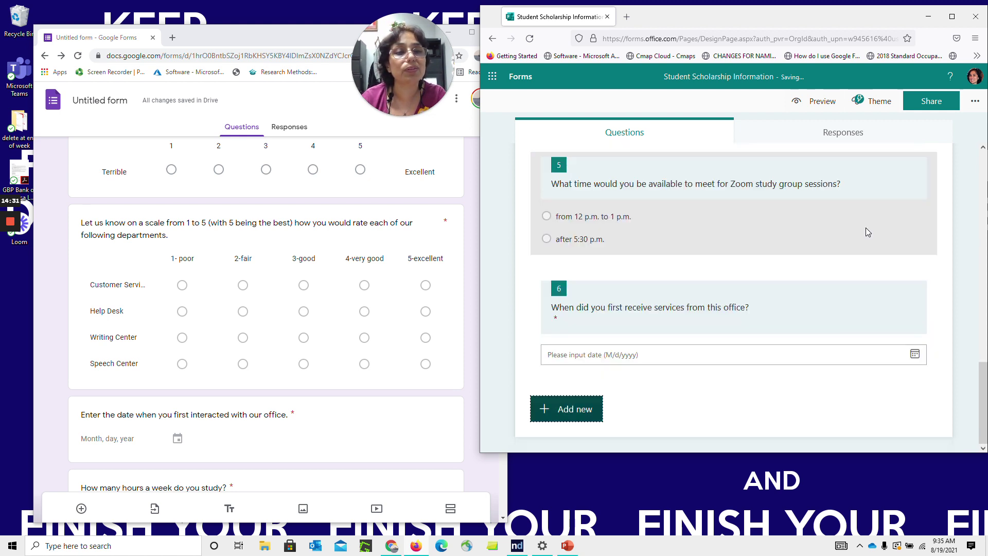
Add Likert question 7 asking respondents to rate specific services from 1 to 5
left_click(570, 412)
left_click(817, 409)
left_click(817, 412)
left_click(817, 412)
mouse_move(857, 376)
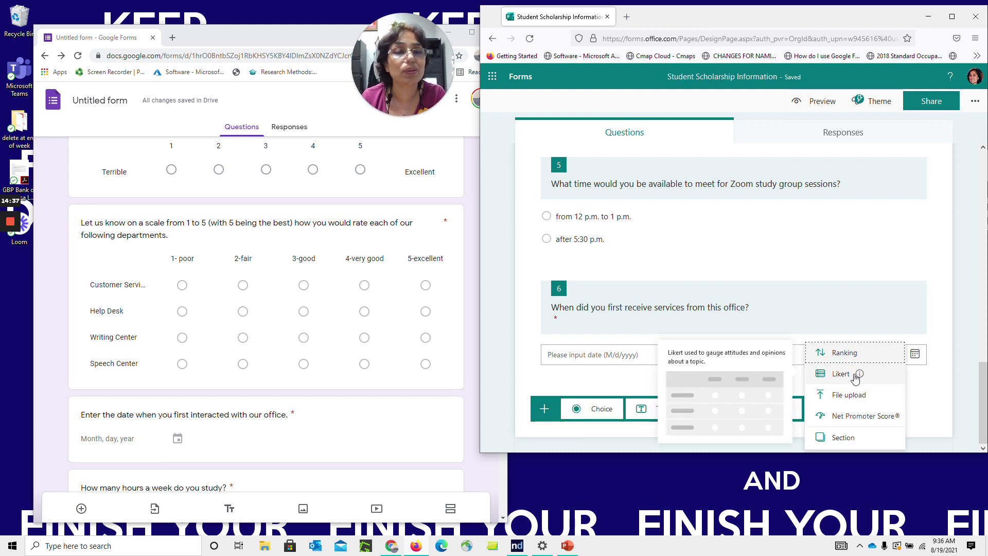
left_click(857, 381)
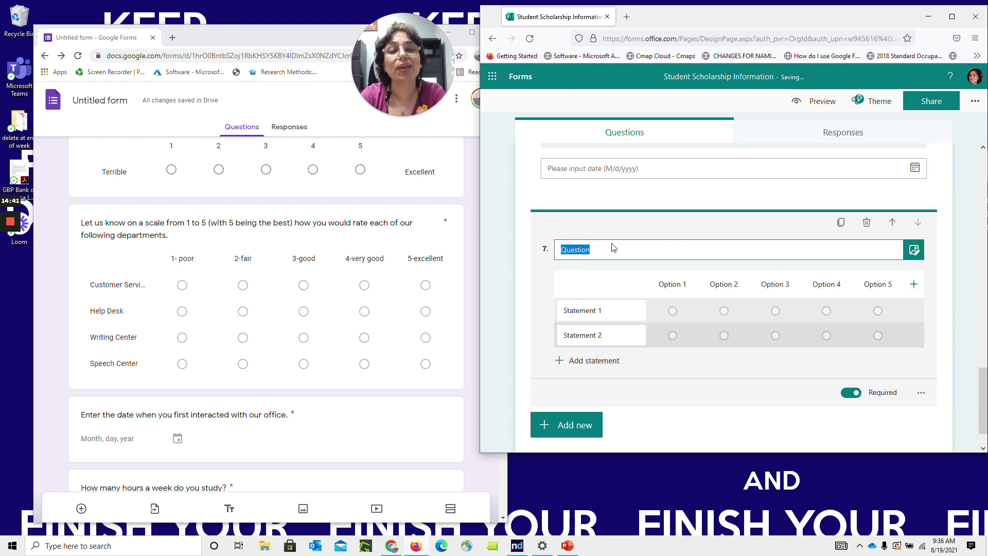
type("Rate our specific serv")
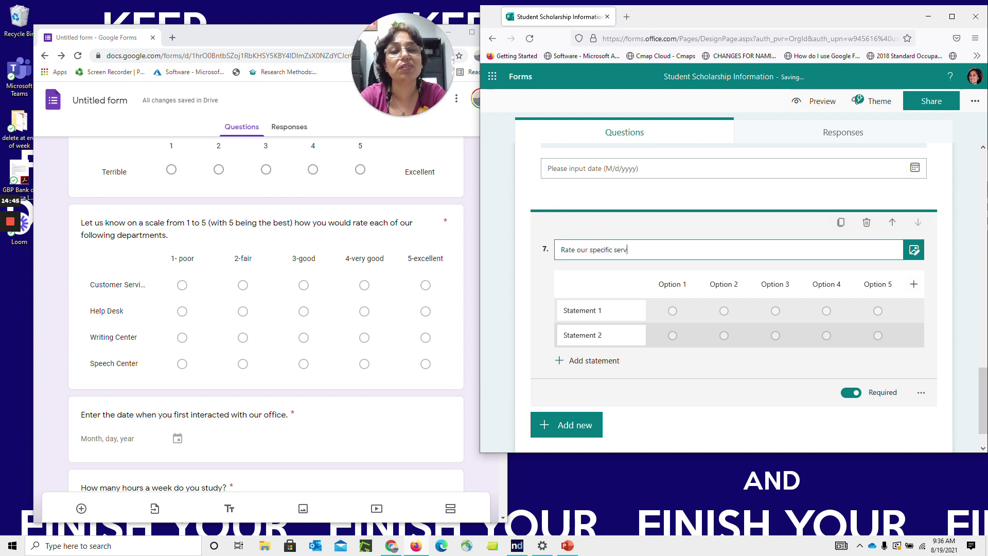
type("ices from")
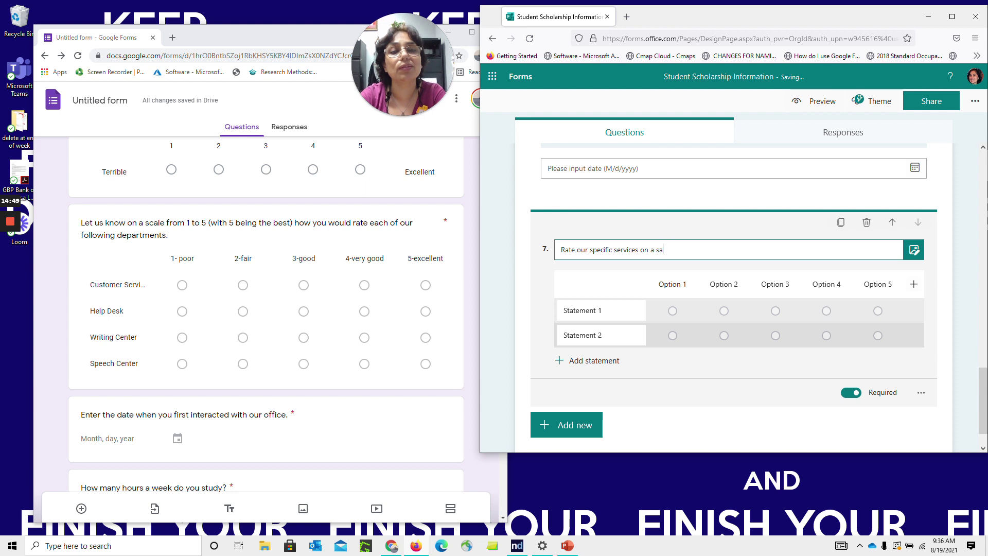
type(" to 5 with 5 being the best.")
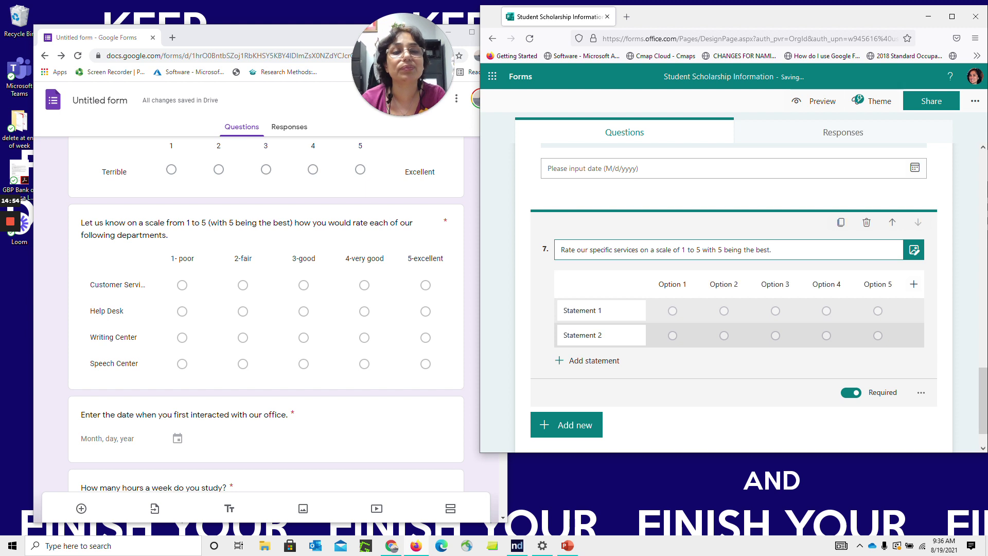
Set the Likert statements to Speech Tutoring, Writing Tutoring and Mentorship
double_click(592, 313)
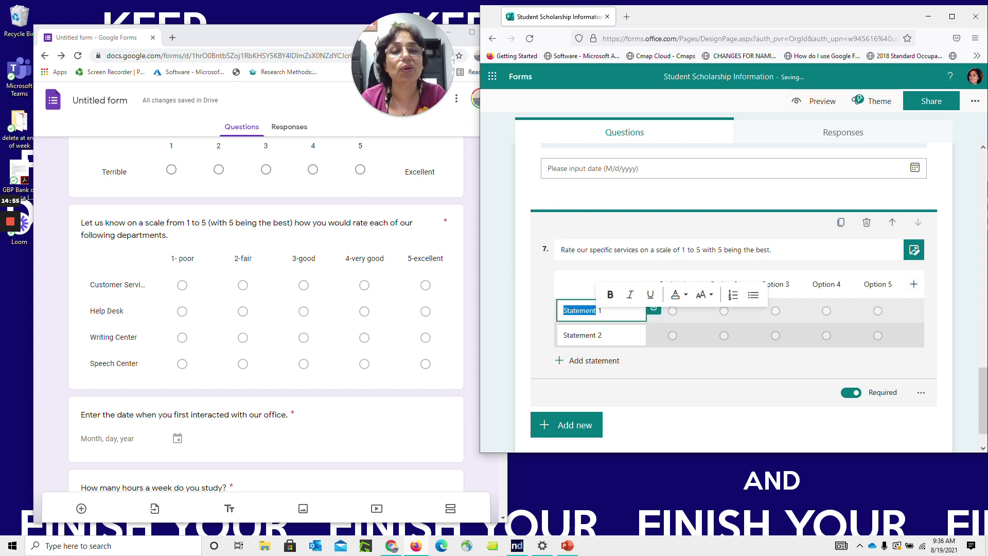
left_click(603, 311)
left_click_drag(601, 310, 521, 312)
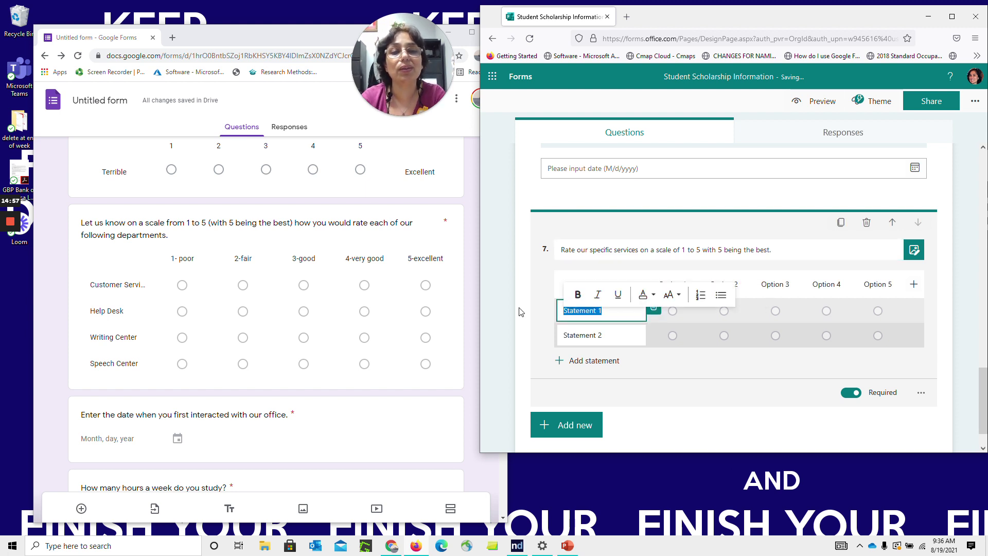
type("Speech Tutoring")
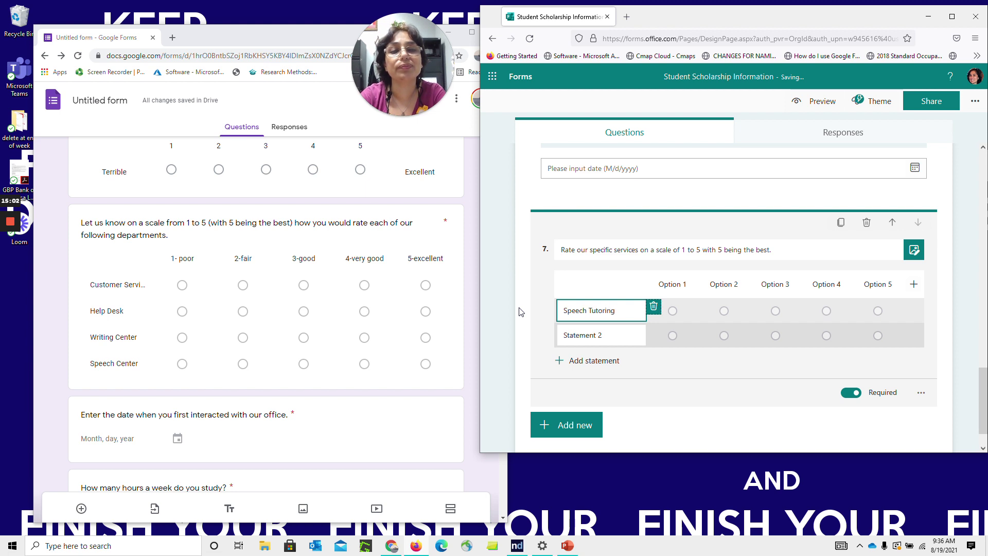
key("Tab")
type("W")
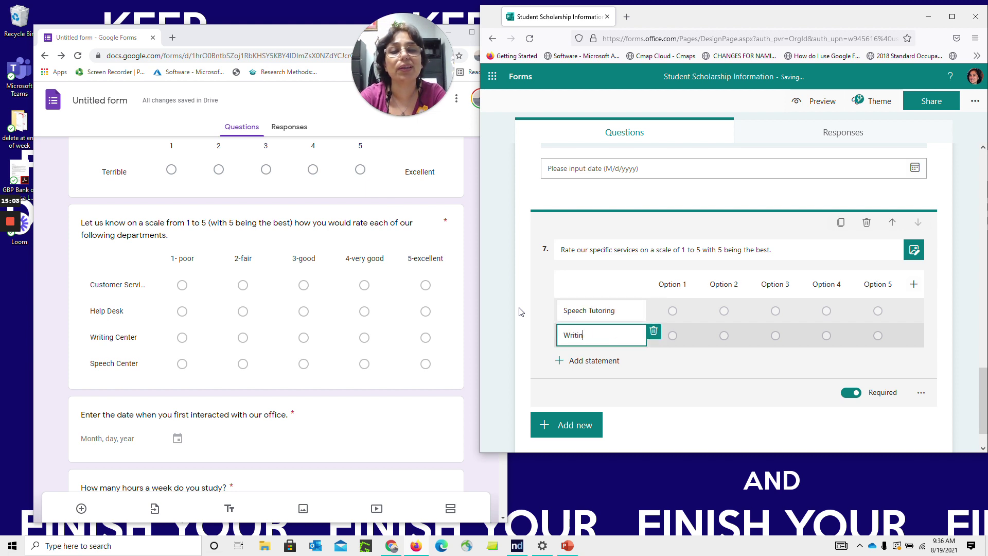
key("Tab")
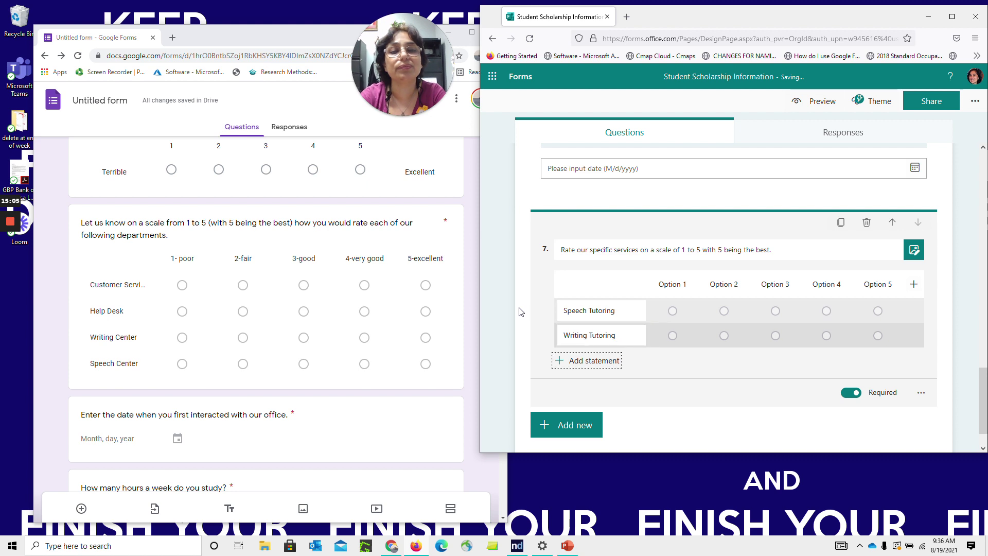
left_click(607, 360)
type("Mentorh")
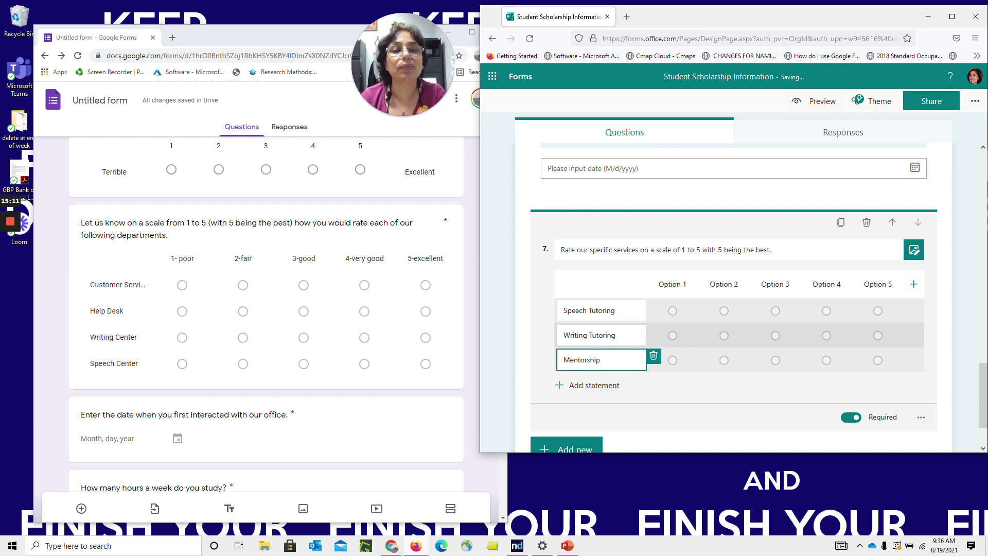
left_click(673, 284)
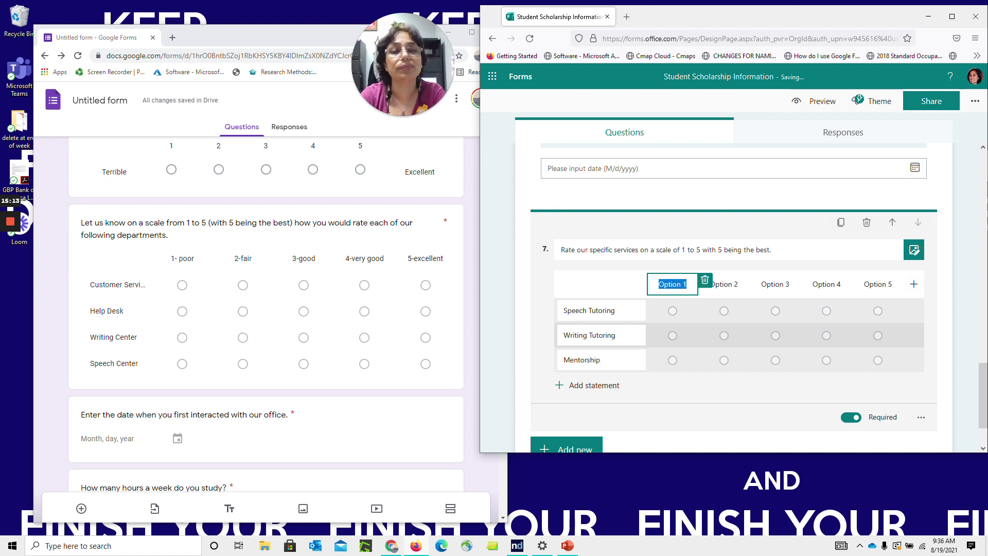
Label the first rating column Poor and clear the second column's label
type("Ok")
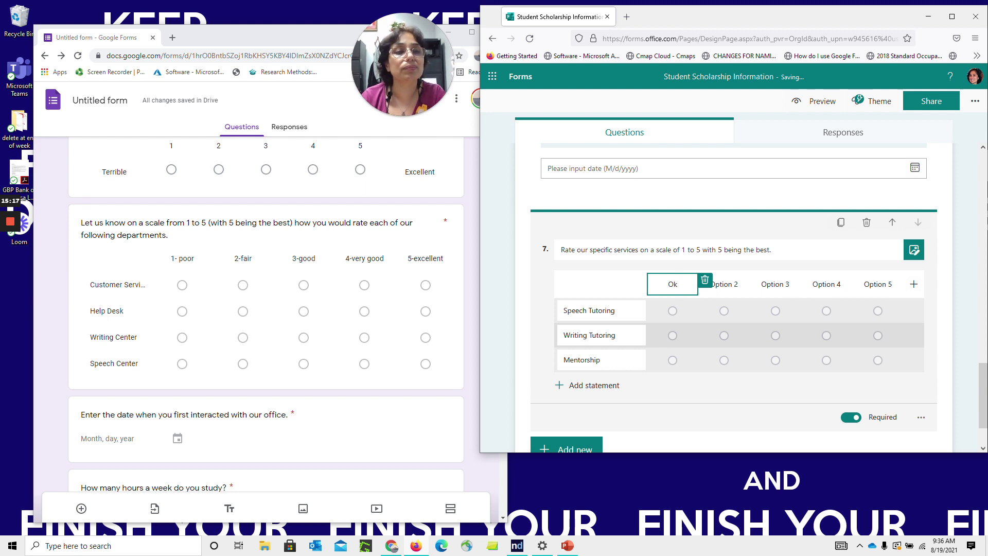
left_click(875, 291)
double_click(733, 292)
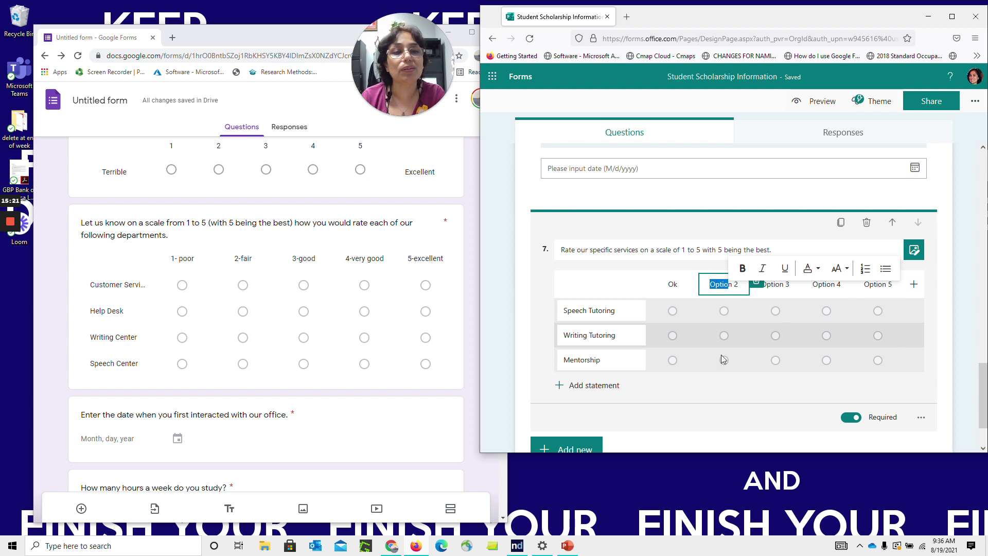
left_click(720, 406)
left_click(720, 284)
double_click(720, 285)
left_click(720, 284)
left_click_drag(739, 285, 692, 285)
key("BackSpace")
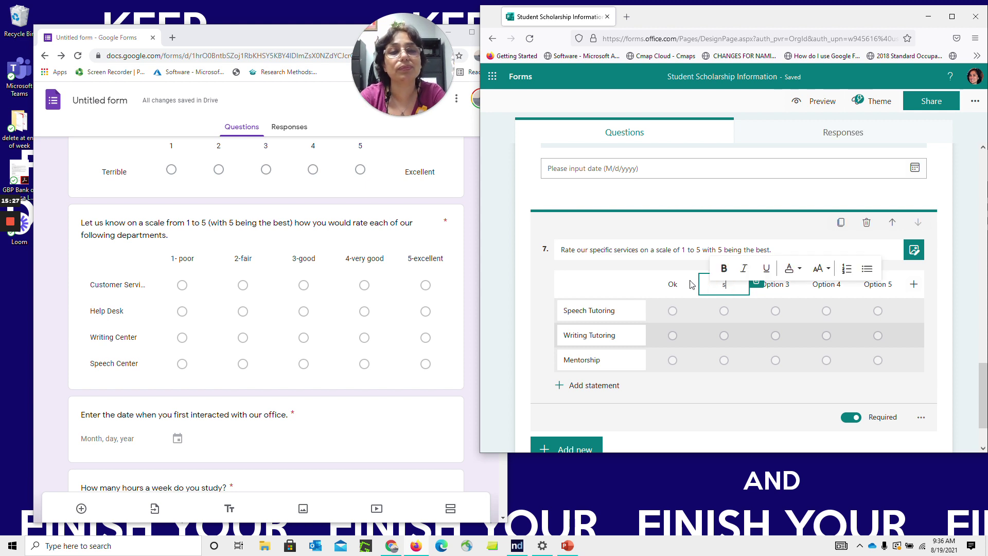
double_click(673, 284)
type("Poor")
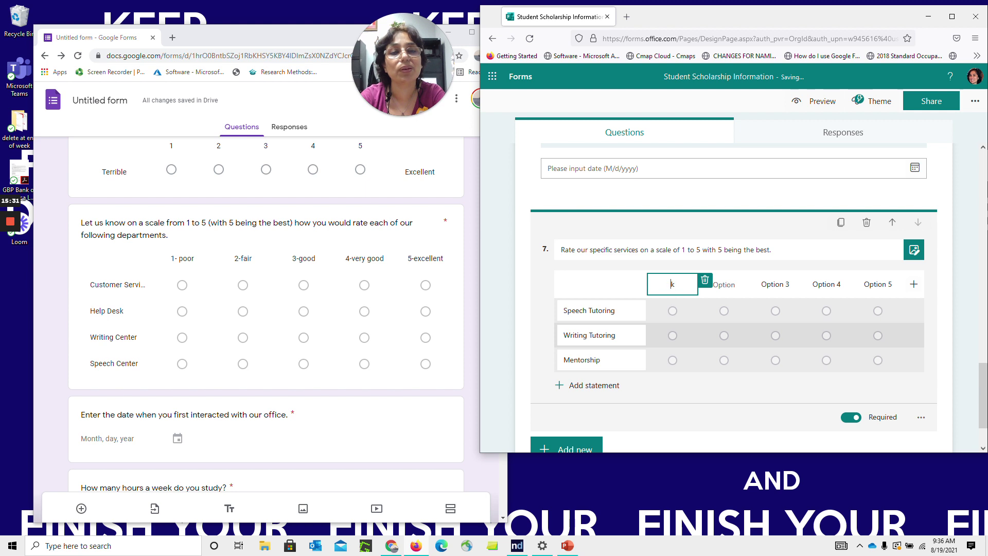
type("or")
key("shift+End")
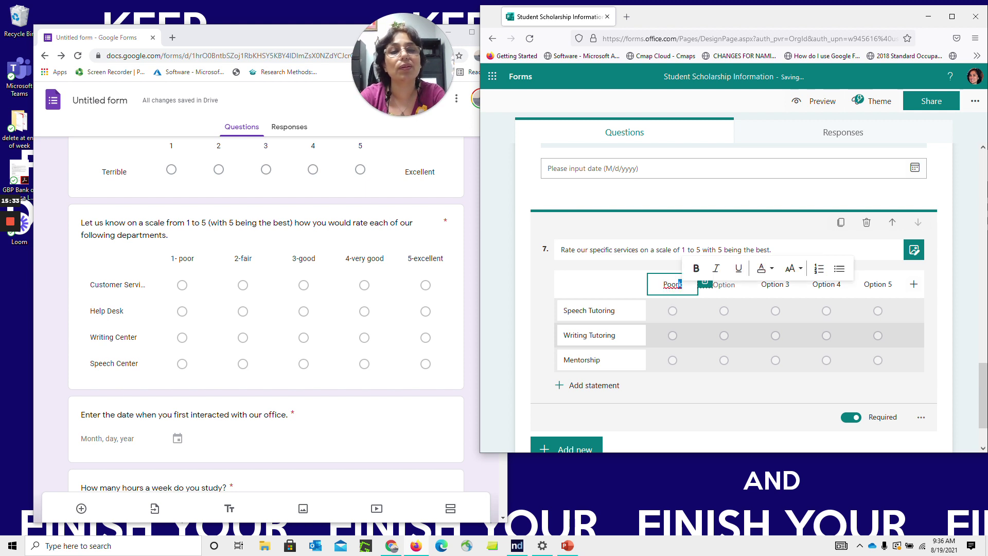
key("BackSpace")
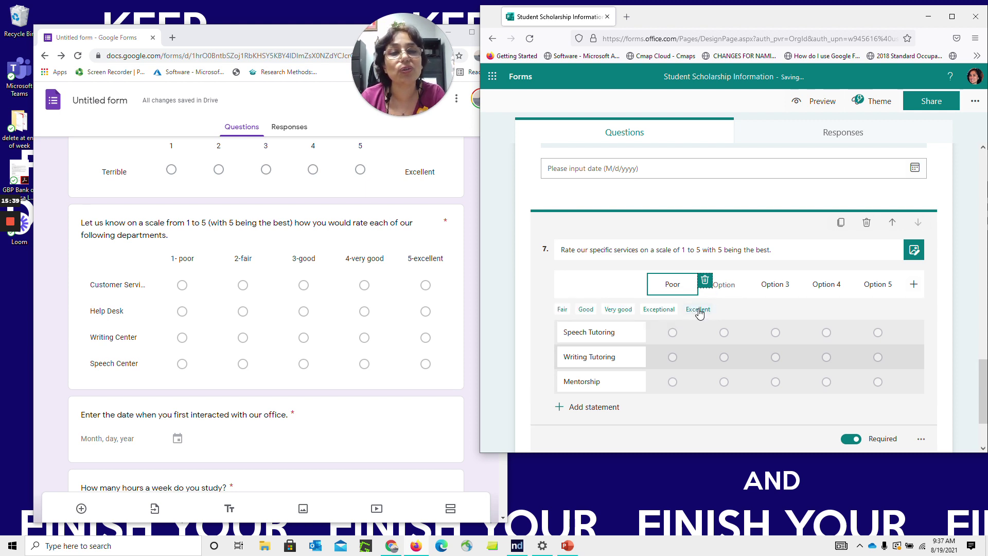
Add Fair, Very good and Excellent columns, name the second Average, and delete the extra sixth column
left_click(563, 310)
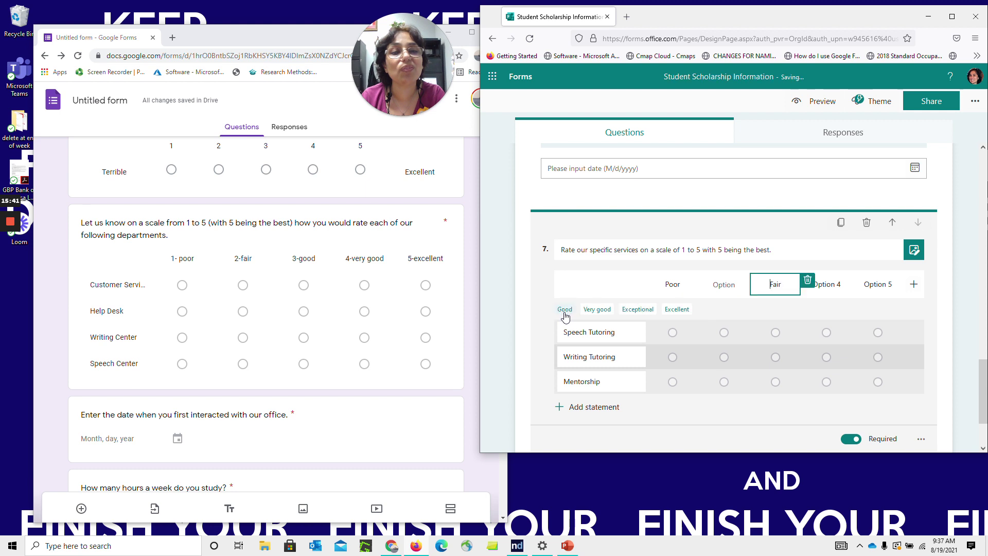
left_click(603, 310)
left_click(638, 311)
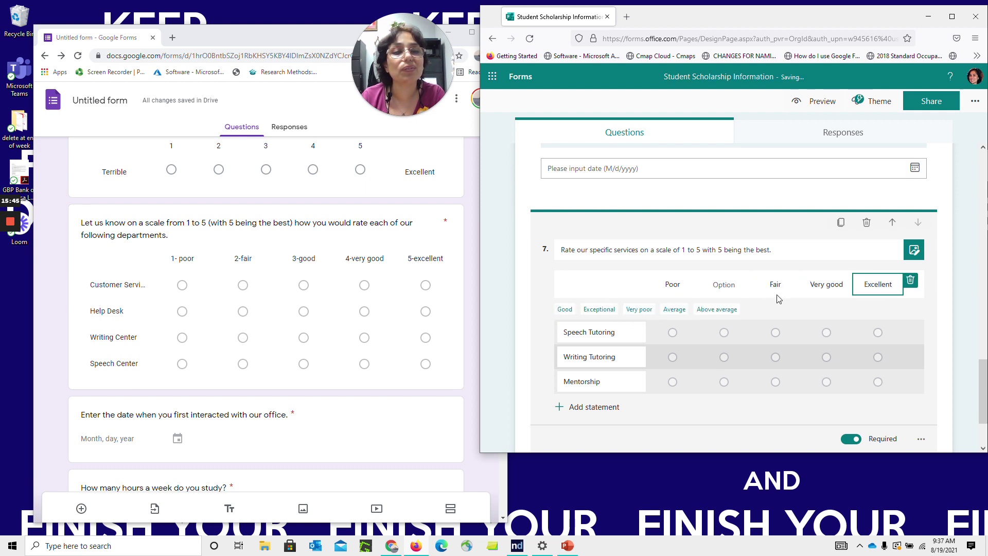
left_click(674, 310)
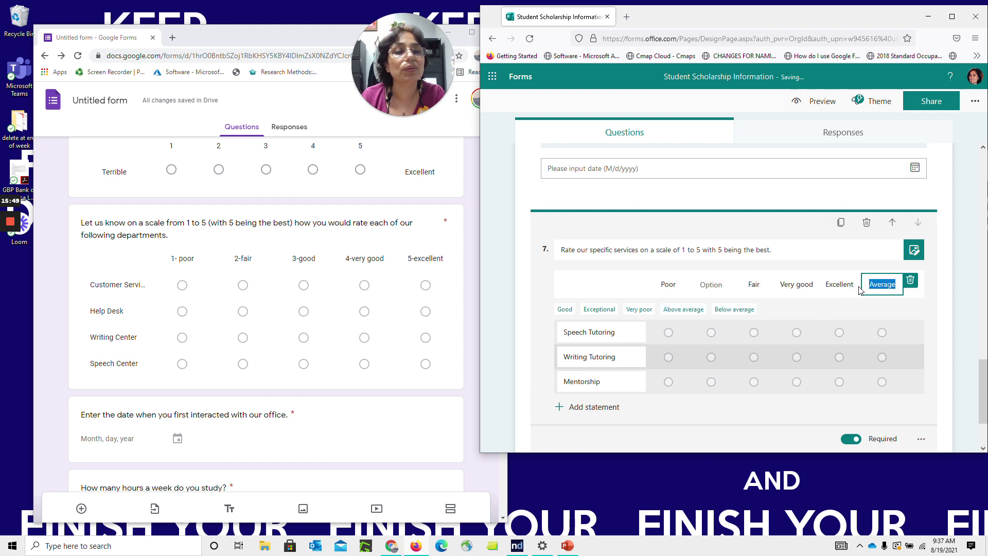
left_click(712, 285)
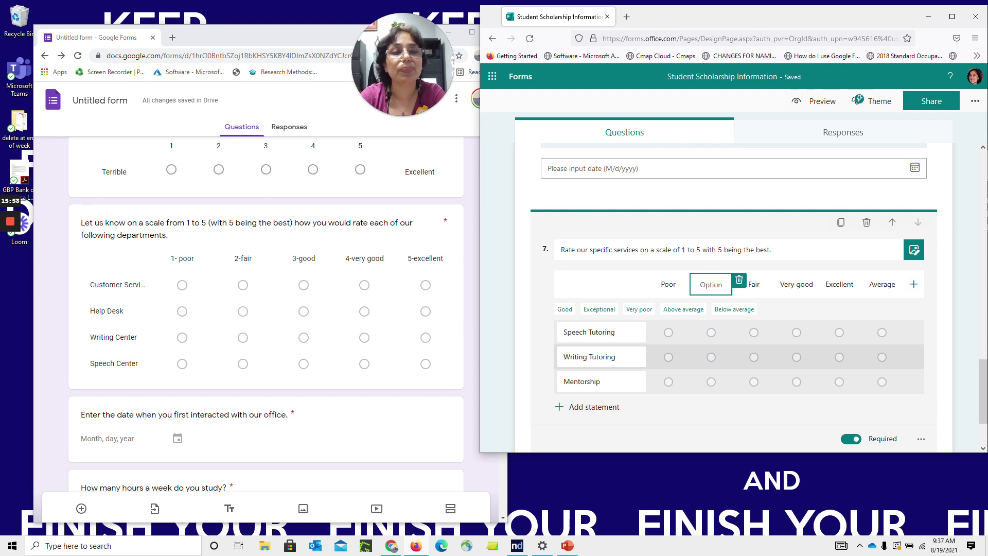
type("Average")
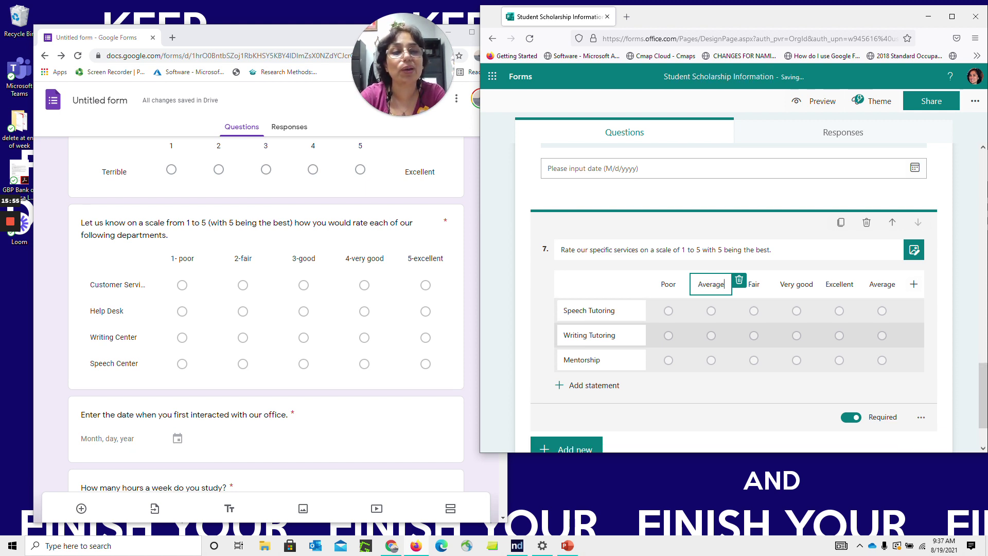
left_click(882, 284)
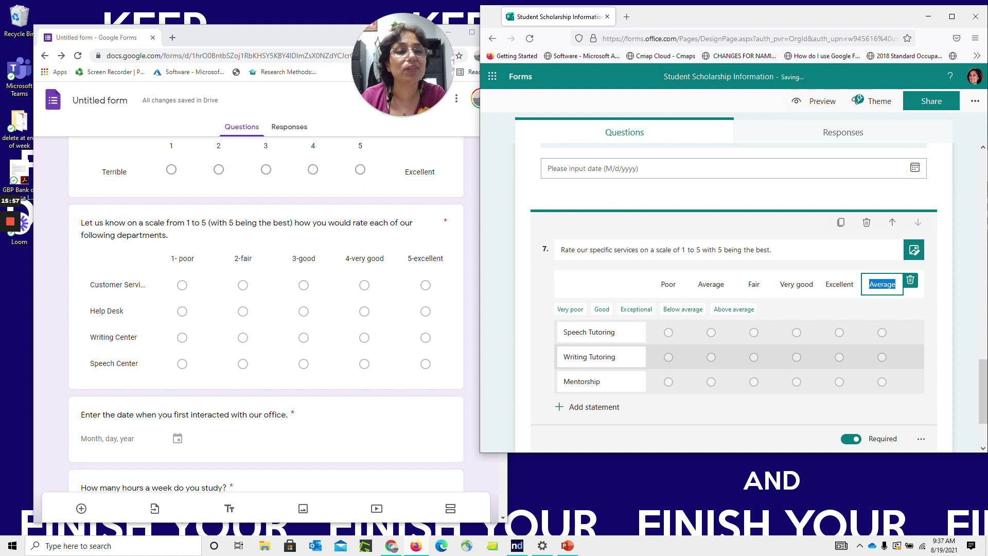
left_click(912, 280)
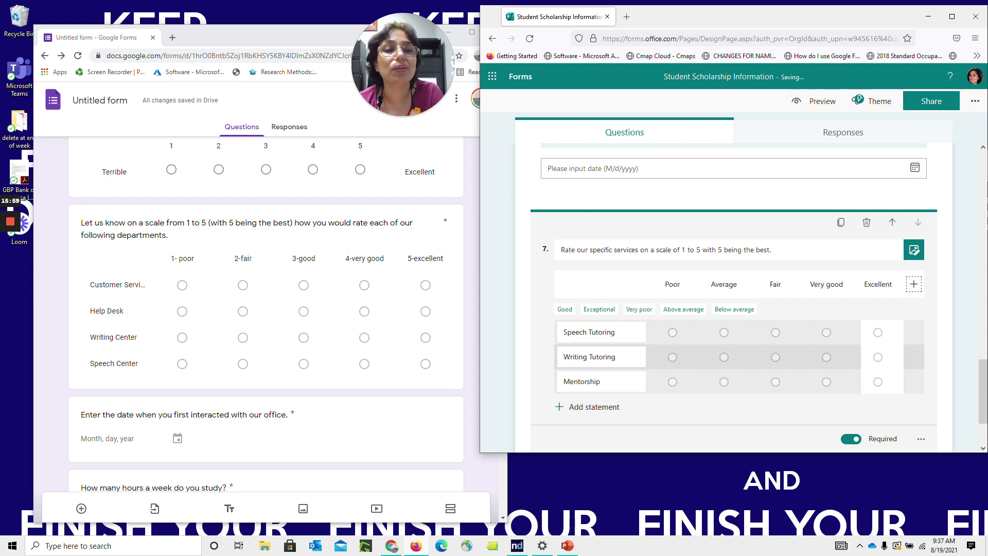
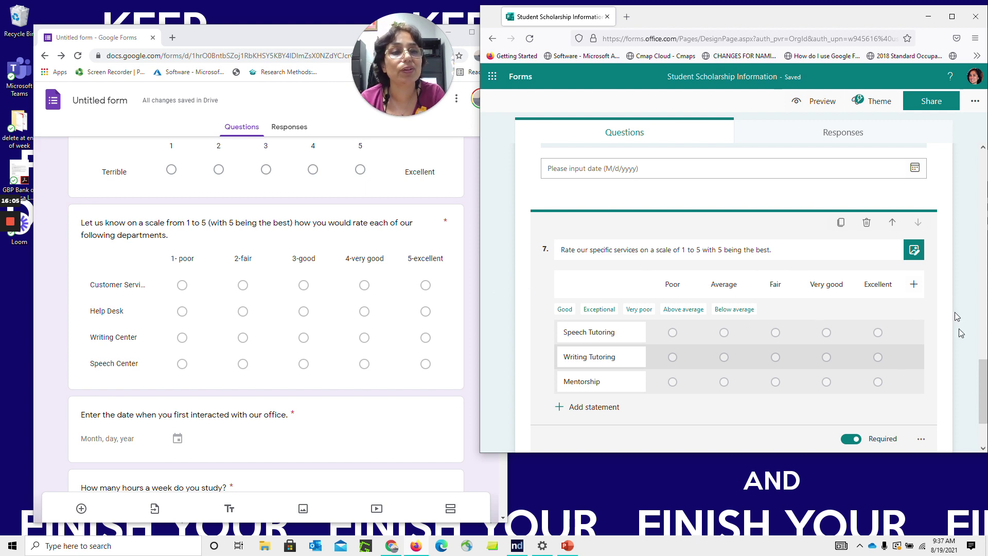
Scroll past question 7 to preview its Poor-to-Excellent rating grid for the three tutoring items
left_click_drag(983, 389, 984, 405)
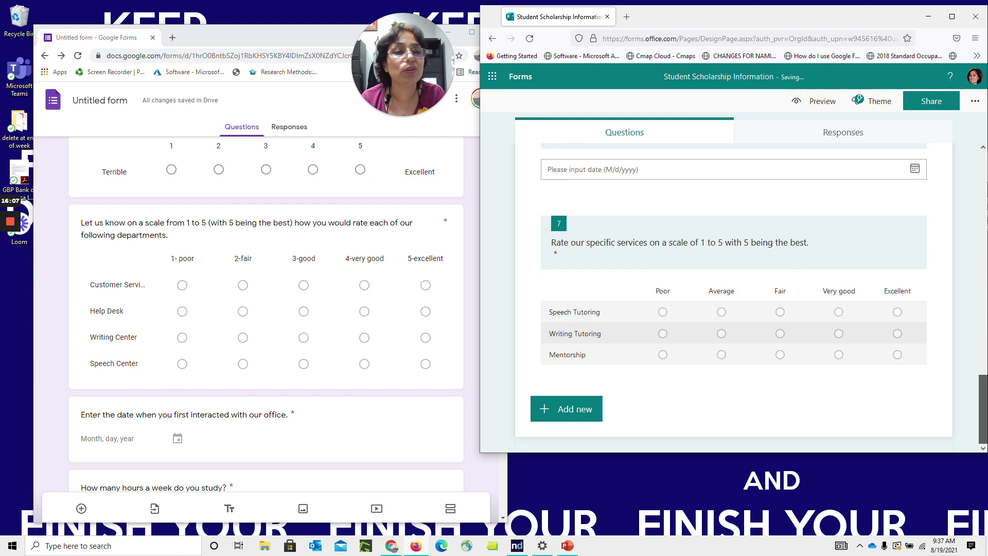
Add File upload question 8, 'Upload your resume.', keeping the limit at 1 file
left_click(566, 418)
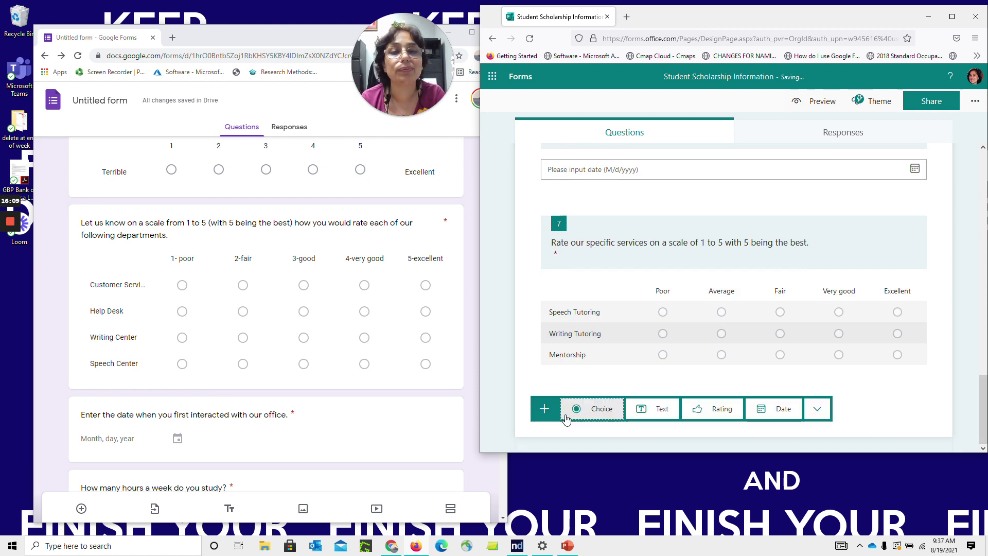
left_click(817, 409)
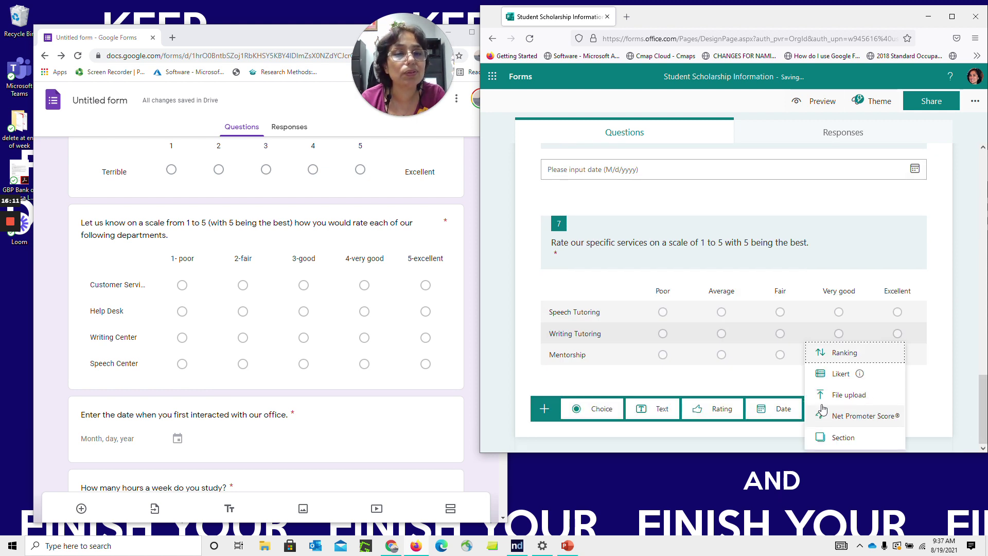
left_click(839, 394)
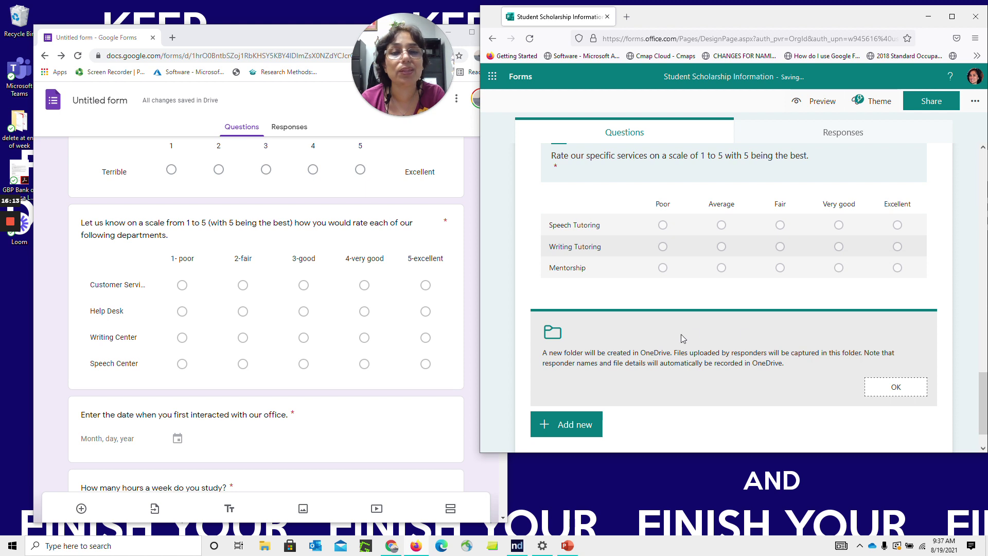
left_click(911, 393)
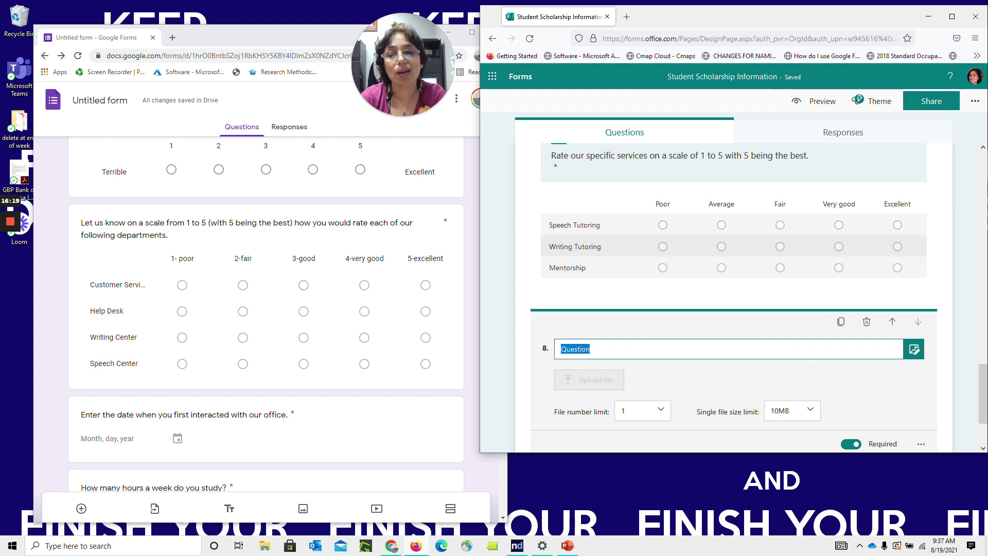
type("Upd")
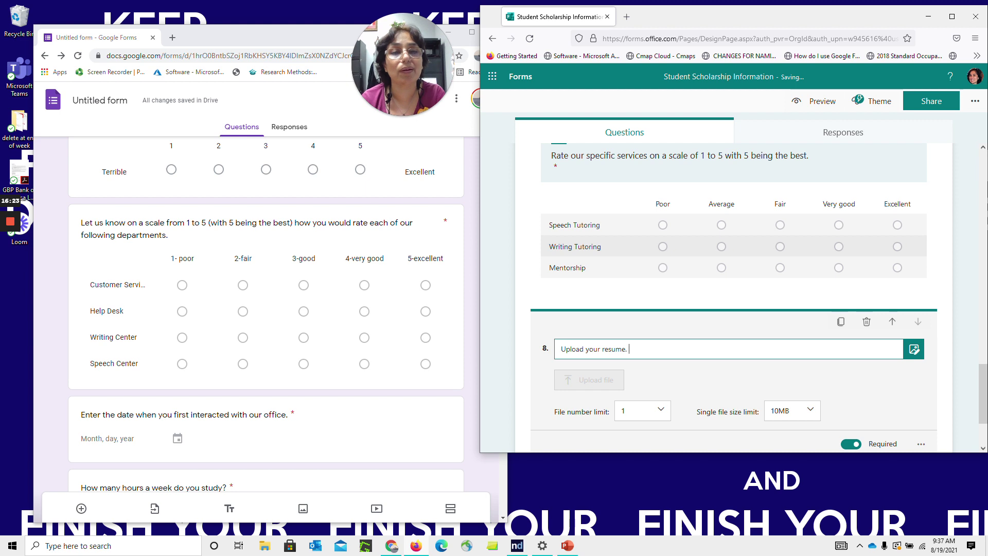
left_click(661, 413)
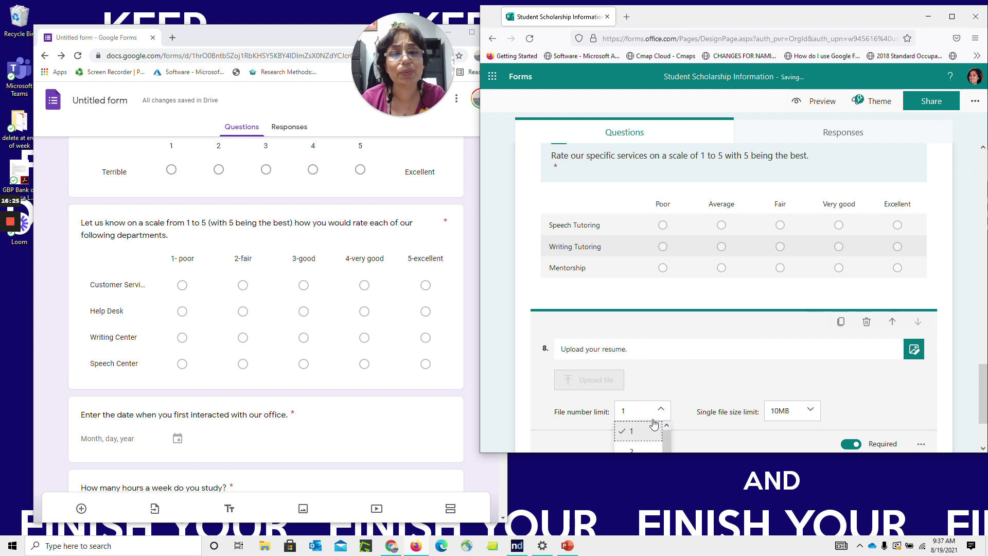
left_click(654, 428)
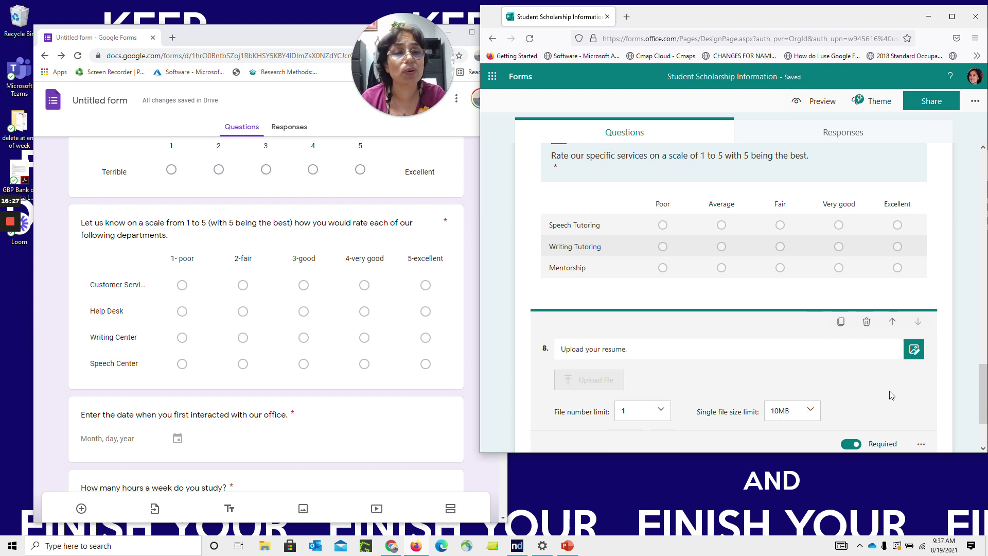
Add a new question below Email in the Google form, reloading the page when it stalls
left_click(471, 316)
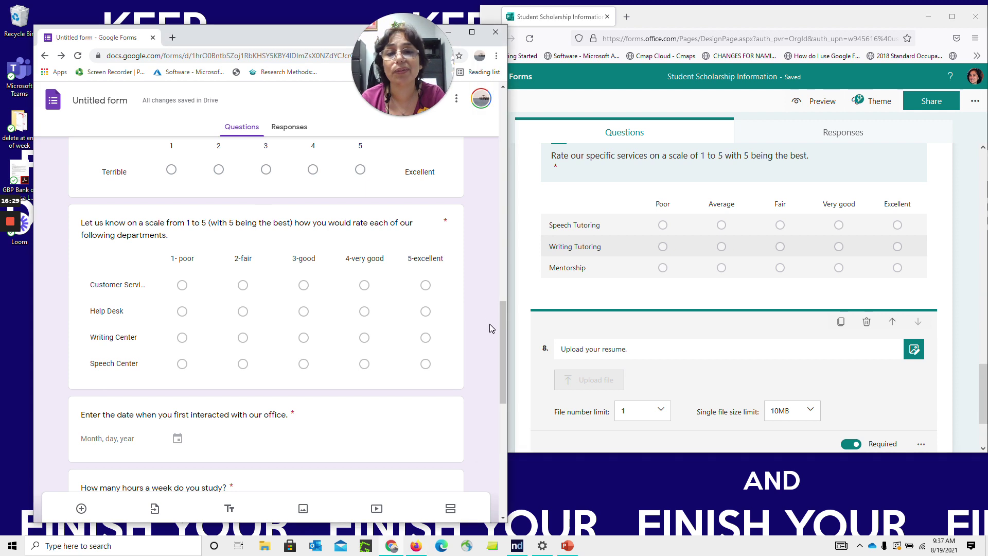
left_click_drag(505, 319, 517, 455)
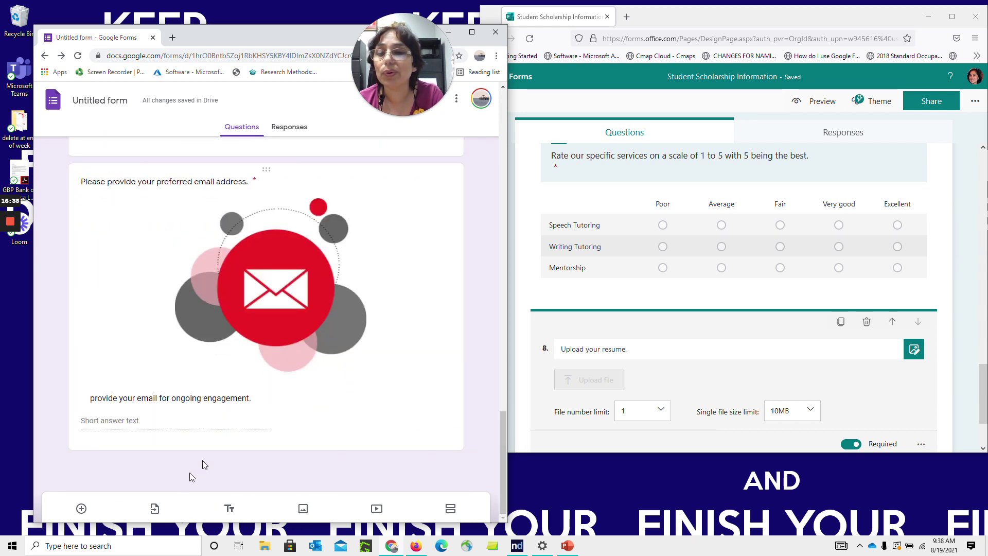
left_click(84, 511)
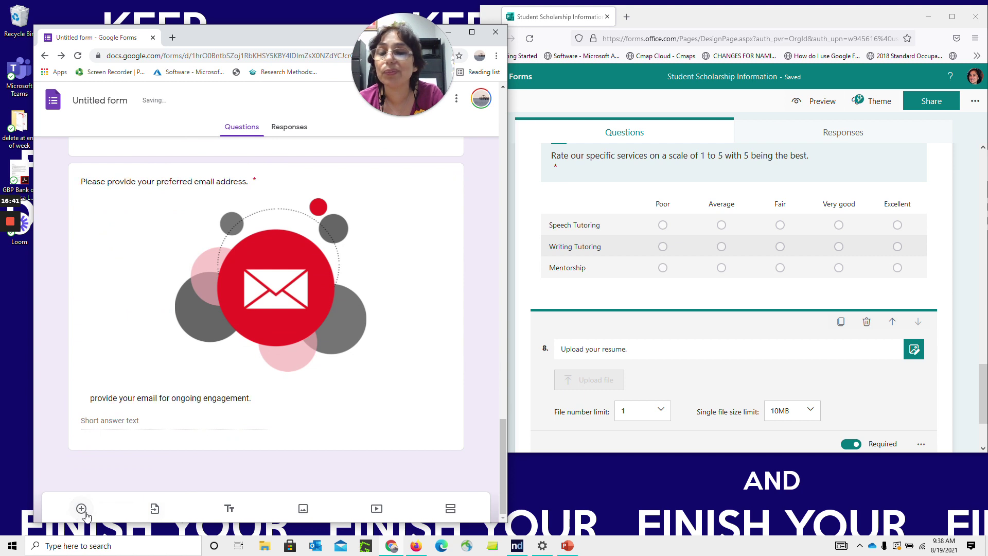
left_click(83, 510)
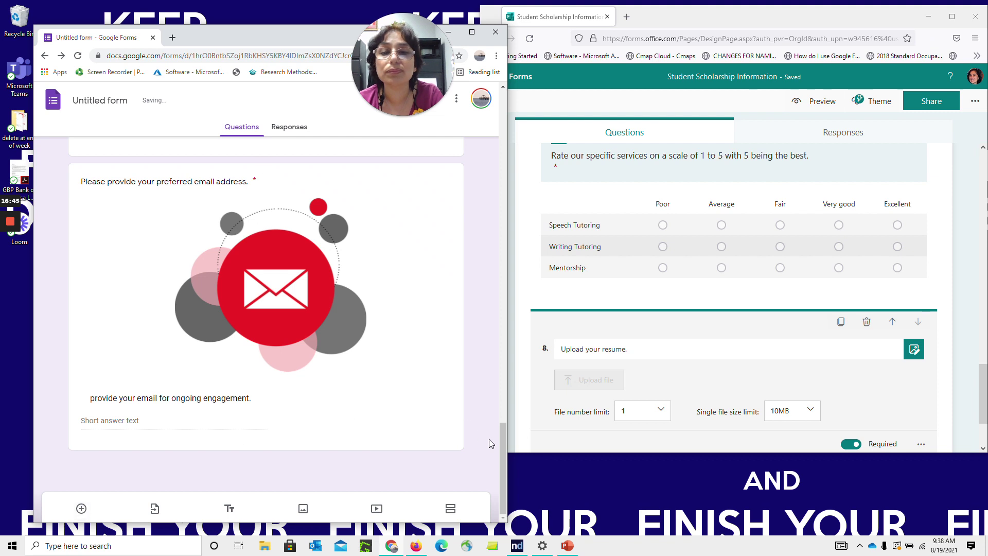
left_click_drag(502, 449, 507, 487)
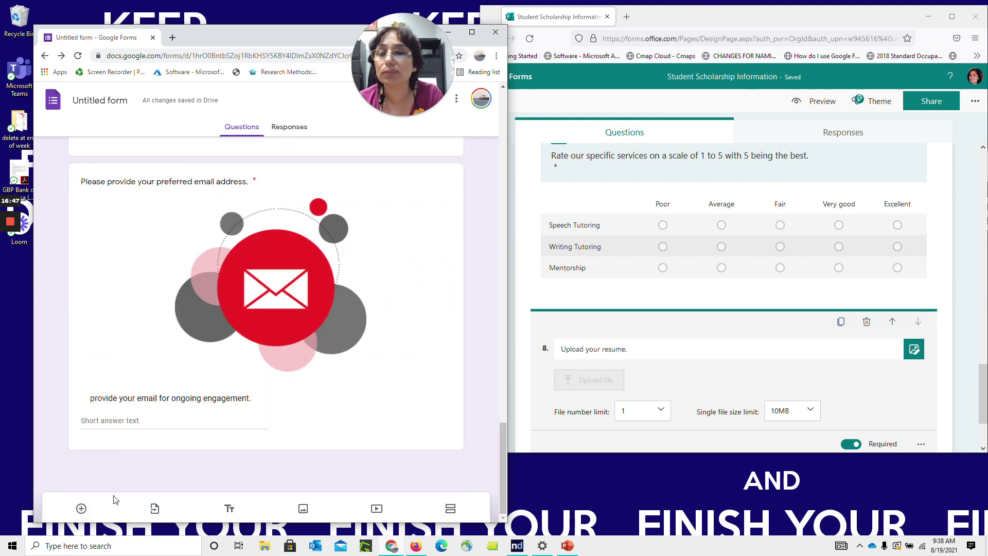
left_click(81, 508)
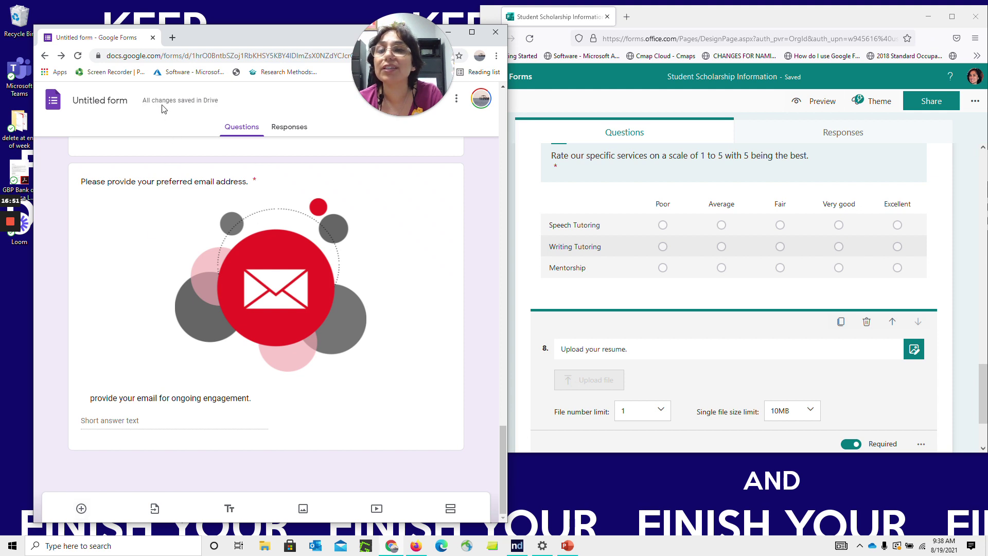
right_click(83, 512)
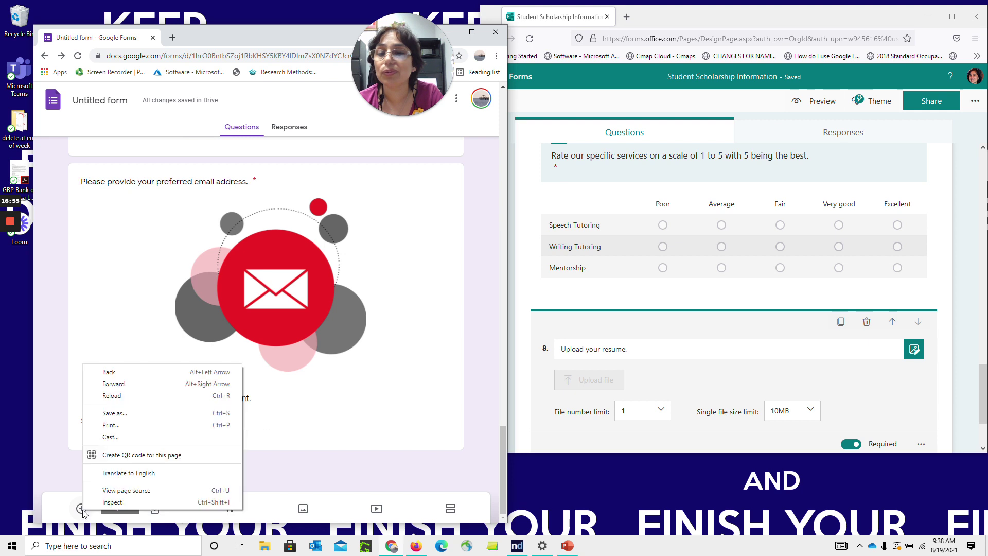
left_click(83, 513)
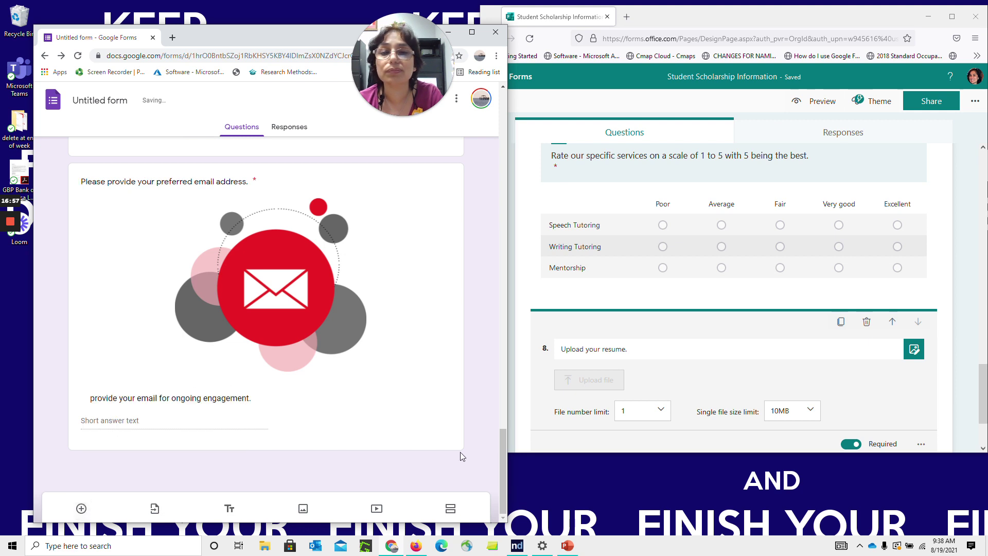
left_click_drag(503, 480, 497, 303)
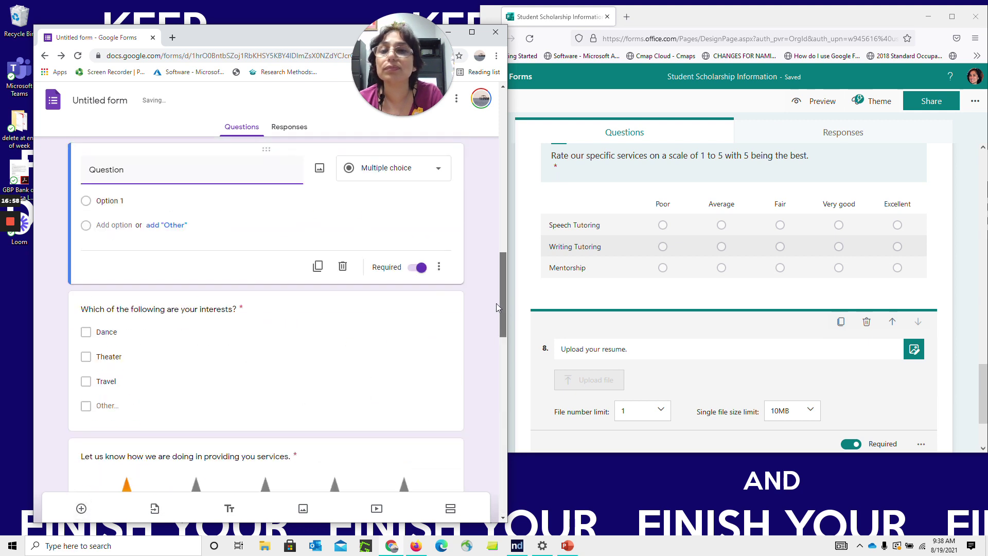
left_click(77, 58)
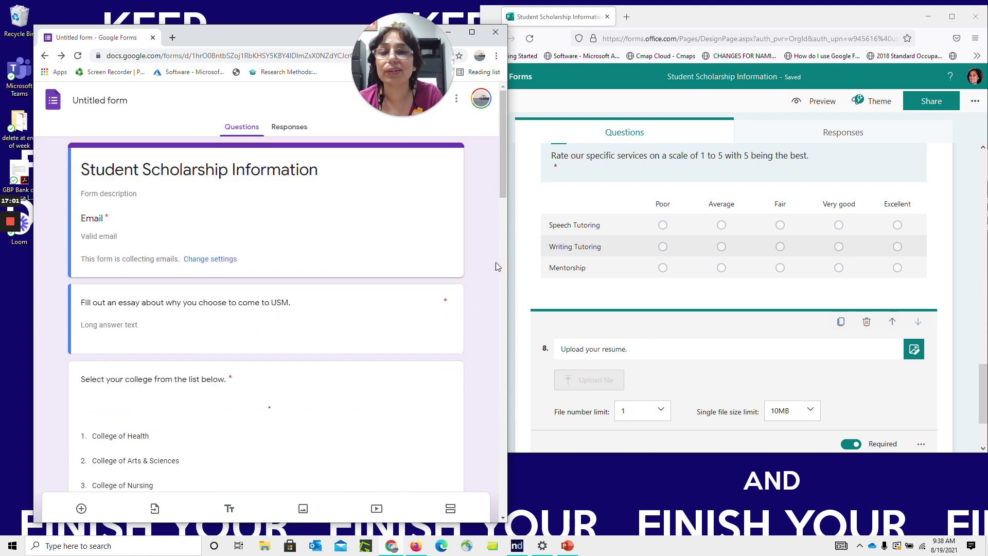
left_click_drag(506, 157, 499, 505)
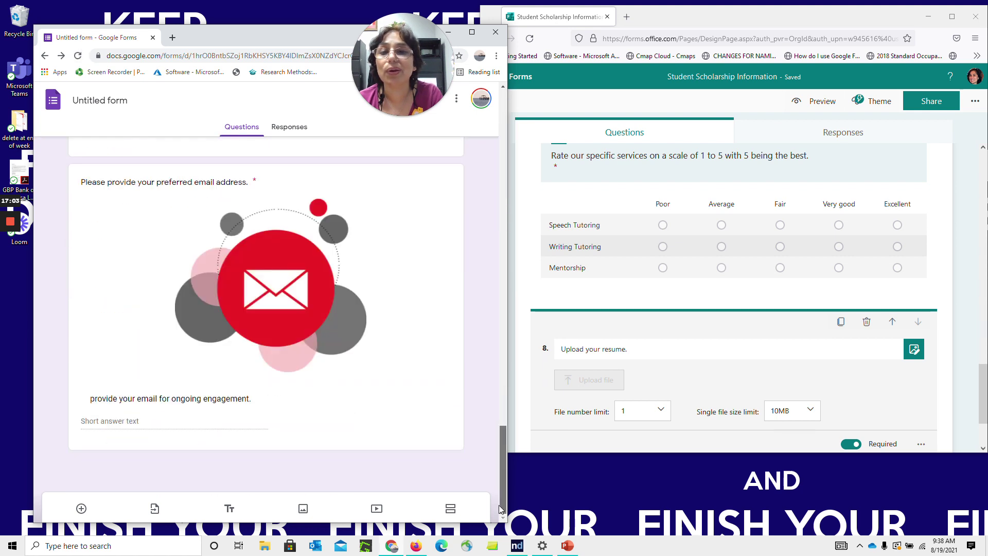
left_click(81, 508)
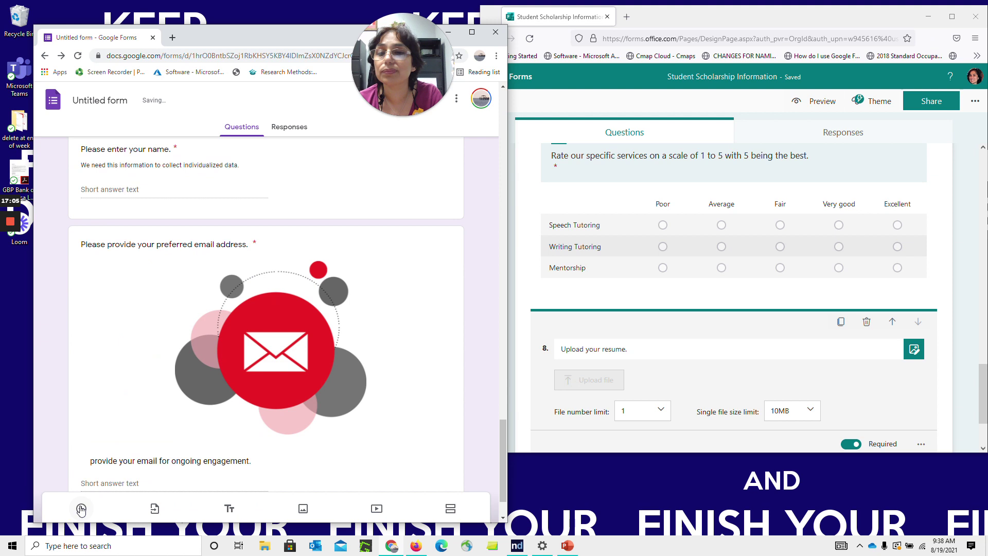
left_click_drag(501, 439, 497, 118)
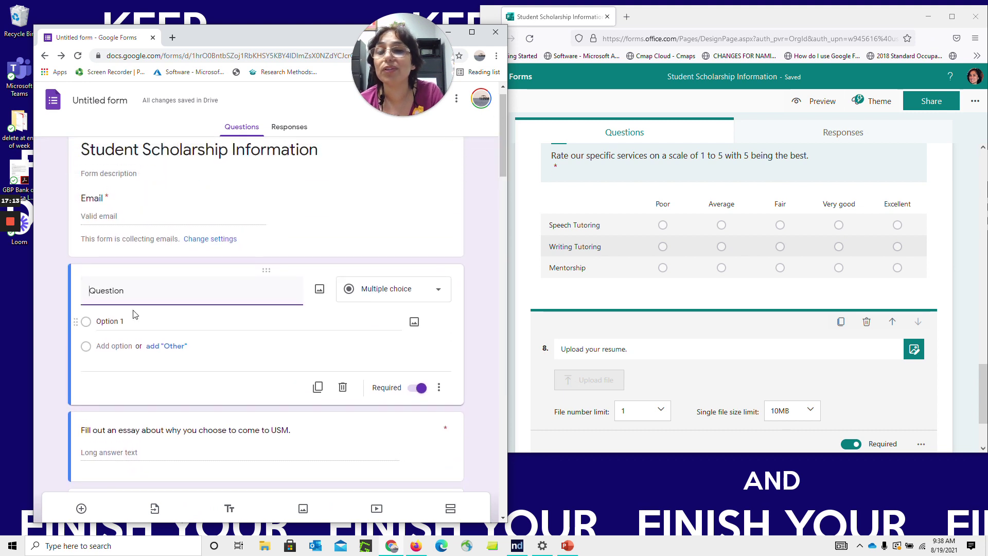
Make it a File upload question (1 file, 10 MB) and open its Drive responses folder
left_click(448, 293)
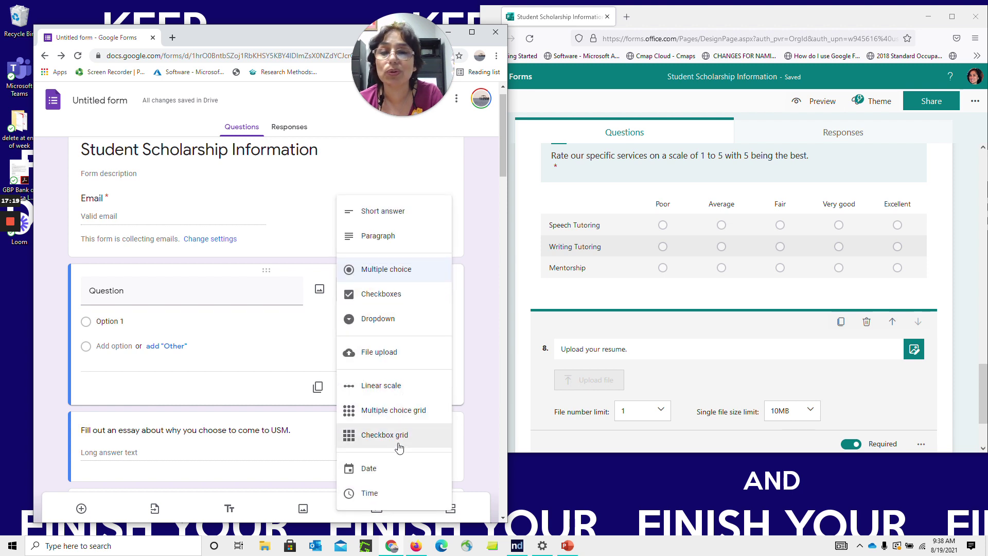
left_click(387, 351)
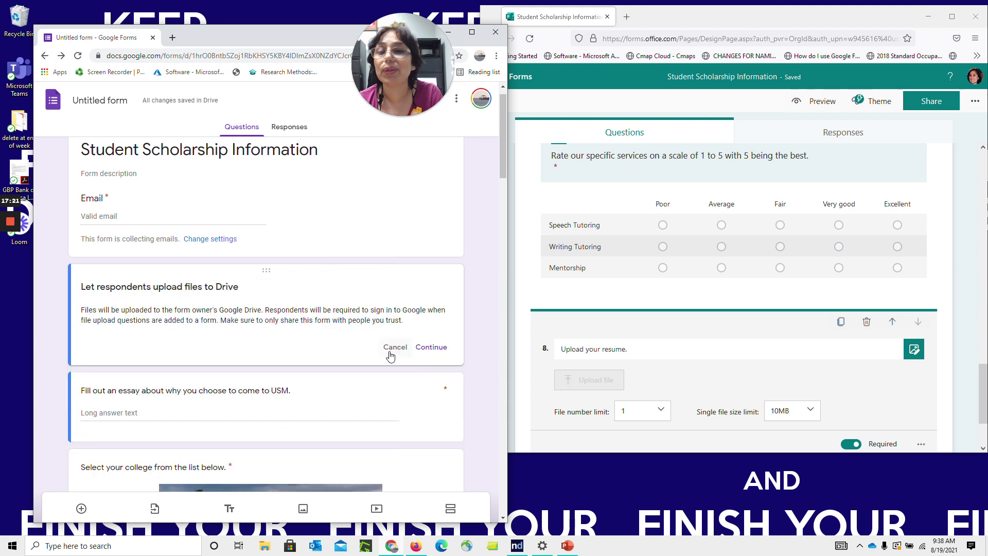
left_click(431, 348)
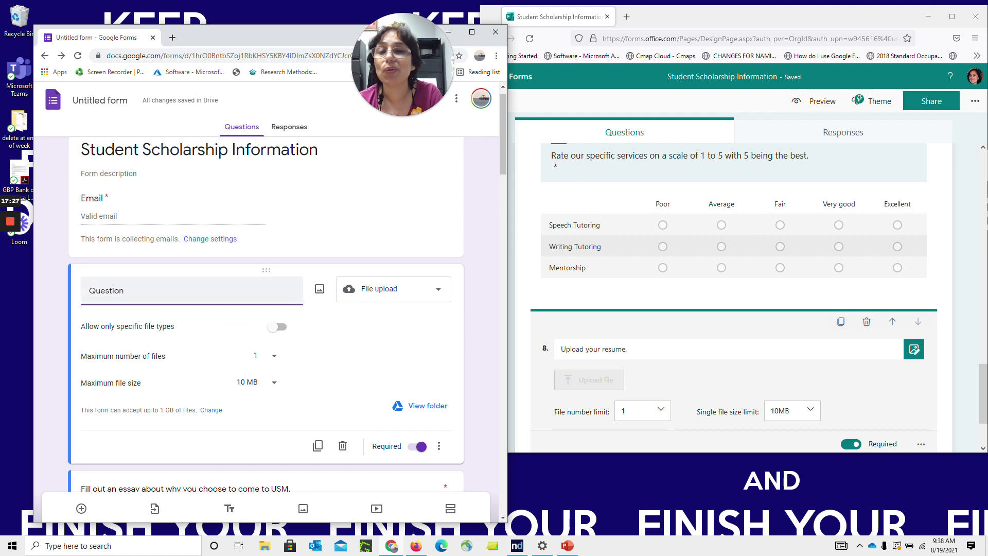
left_click(418, 404)
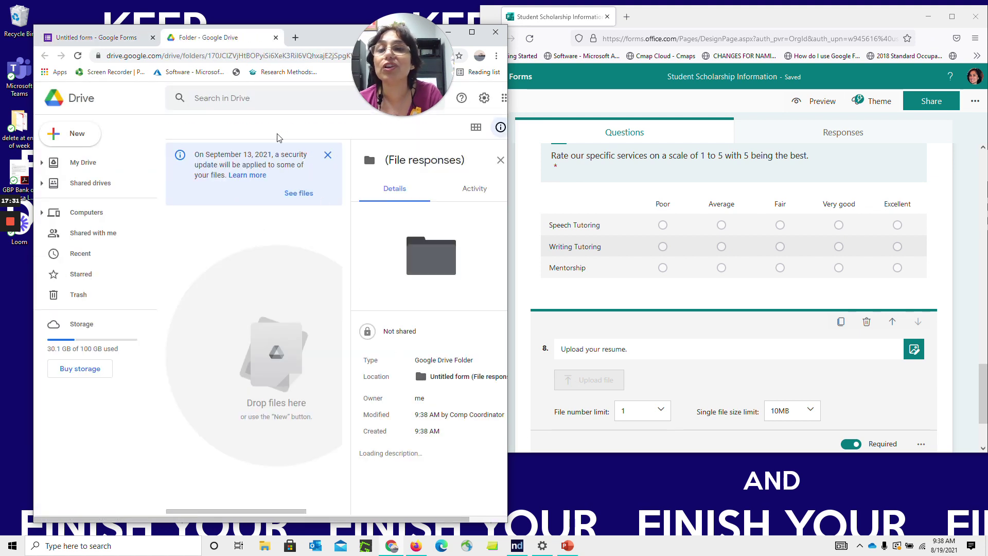
Check the empty (File responses) Drive folder, then return to the Google Forms editor
left_click_drag(425, 34, 499, 33)
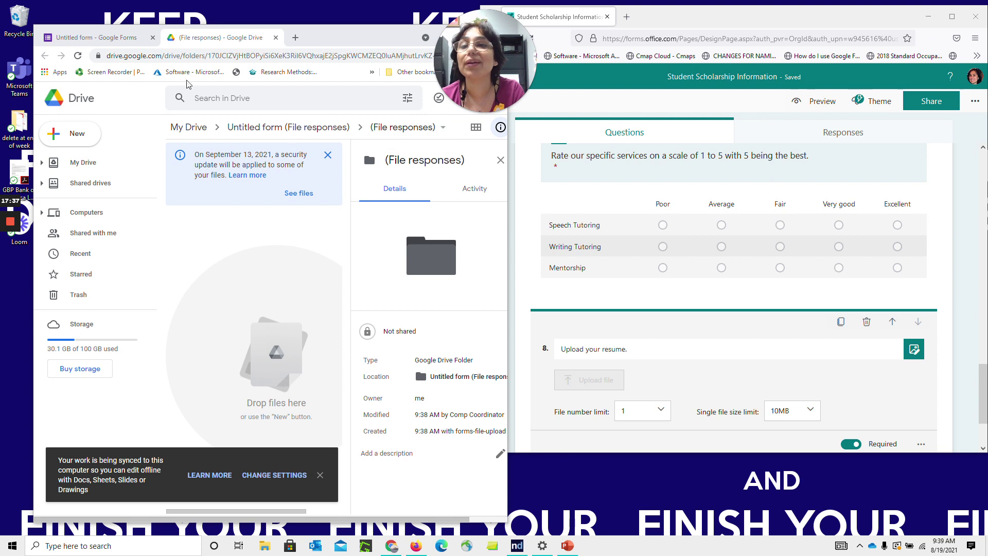
left_click(115, 39)
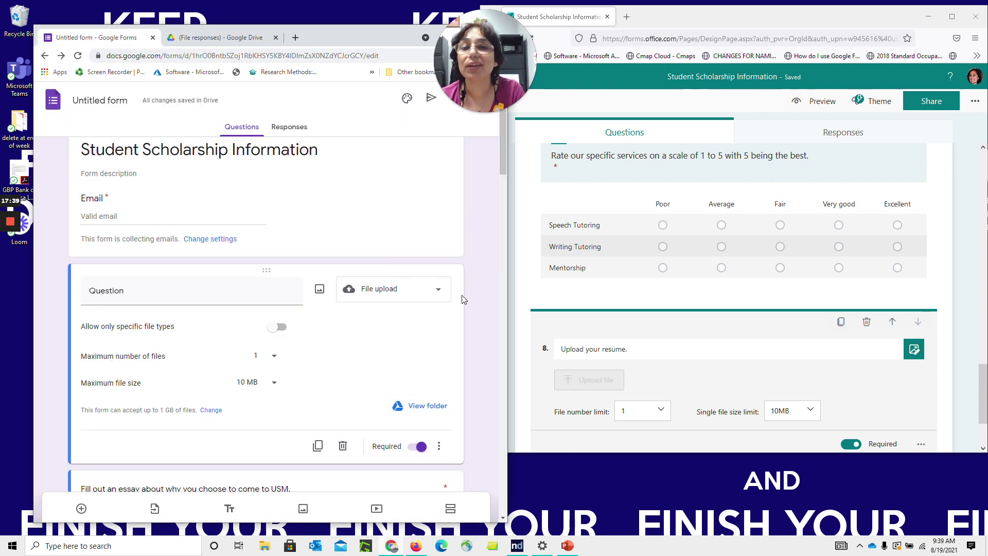
Title the Google file-upload question 'Upload your resume.', leaving any file type allowed
left_click_drag(502, 155, 501, 165)
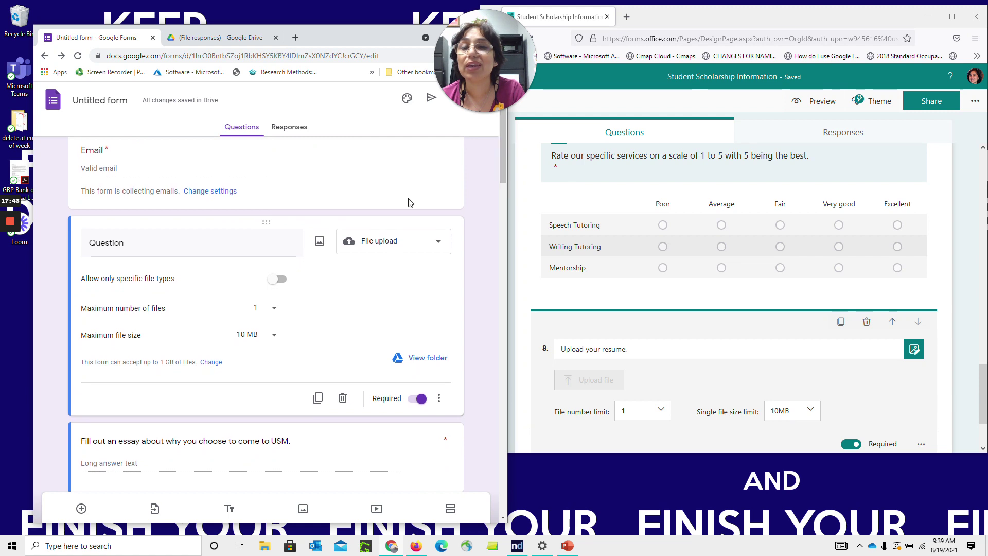
left_click(280, 284)
left_click(282, 280)
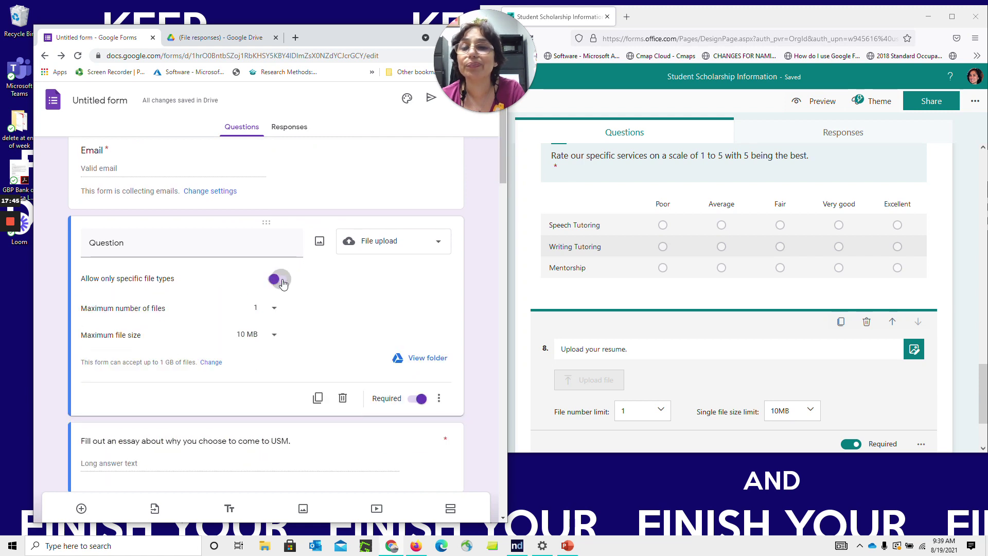
mouse_move(503, 141)
left_mouse_down()
mouse_move(505, 162)
mouse_move(505, 152)
left_mouse_up()
left_click(210, 184)
type("Upload your su")
key("BackSpace")
key("BackSpace")
type("resume.")
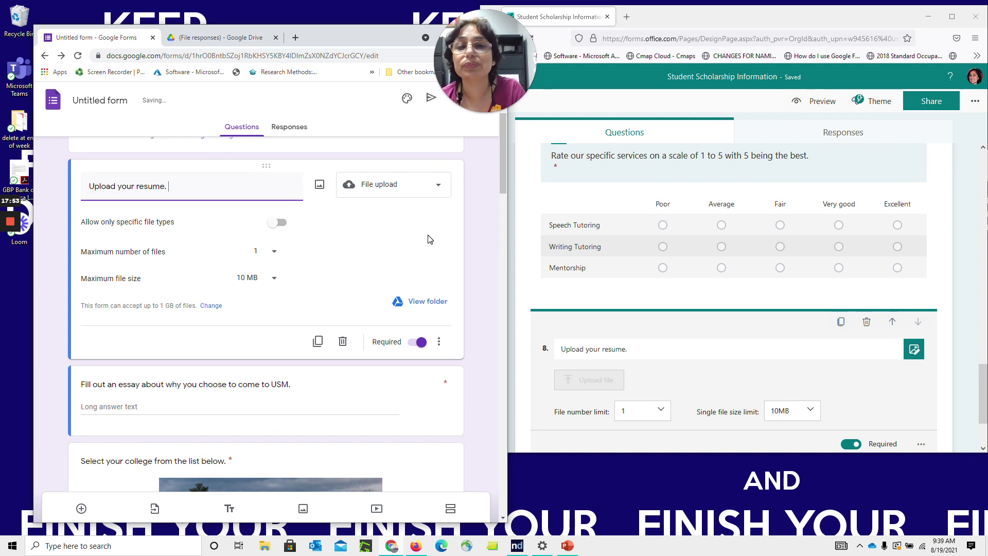
Add the description 'Please provide your resume for career analysis session scheduled for next week.'
left_click(416, 344)
left_click(420, 343)
left_click(436, 340)
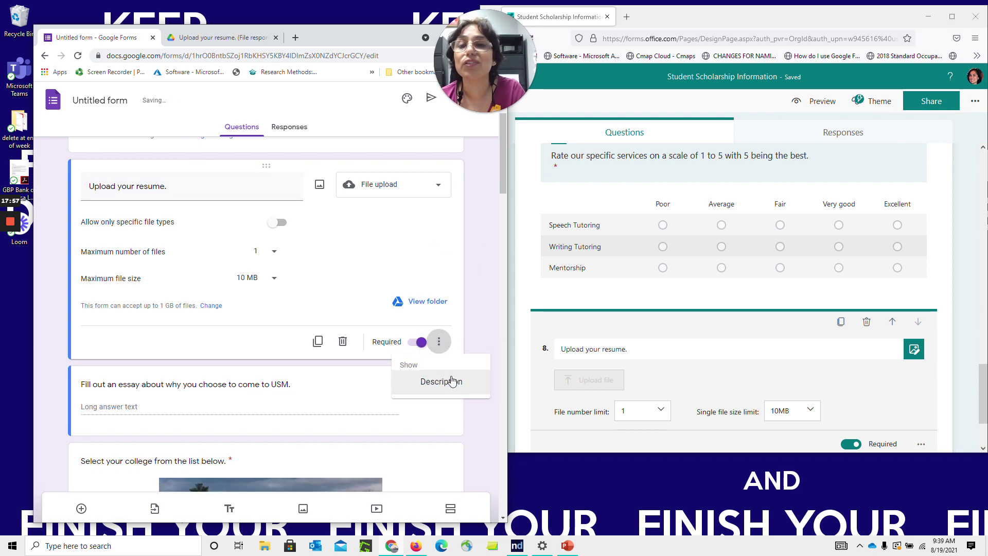
left_click(452, 379)
type("Please provide your resu")
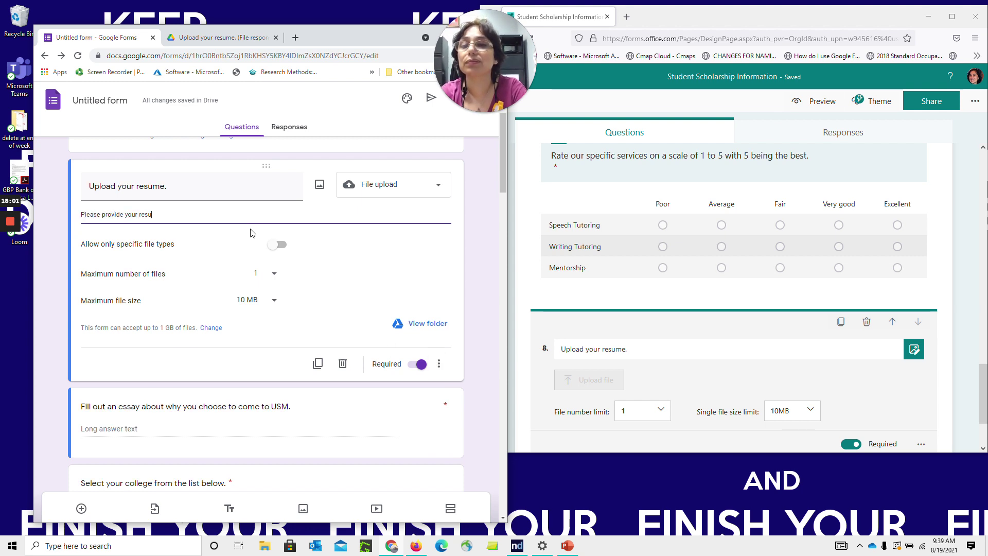
type("me for caree")
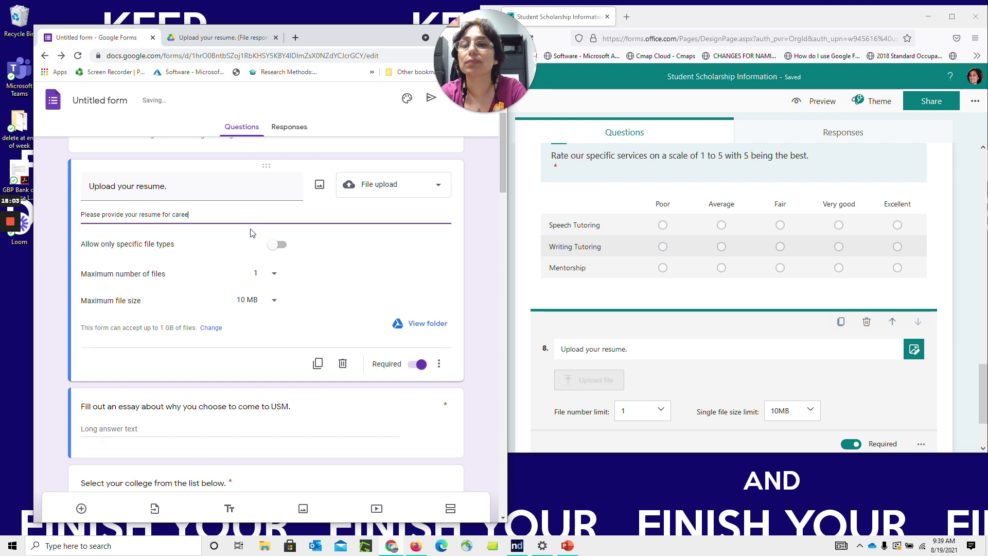
type("r analysis session")
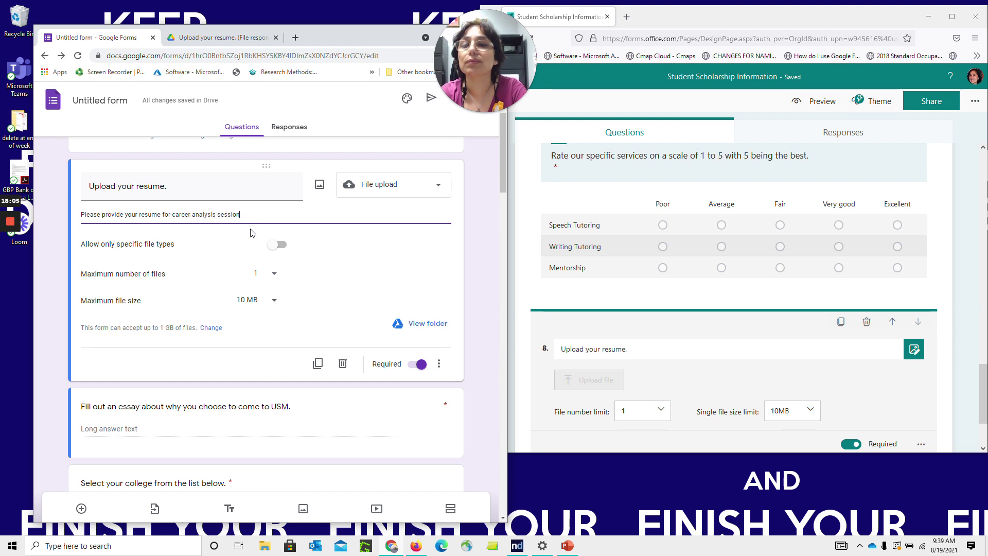
type(" scheduled for next week.")
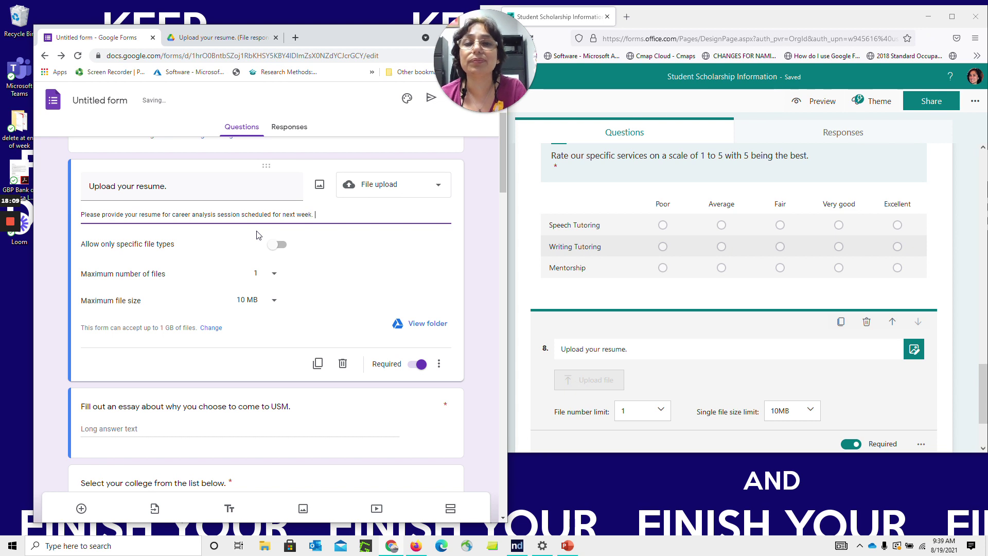
left_click_drag(507, 171, 500, 268)
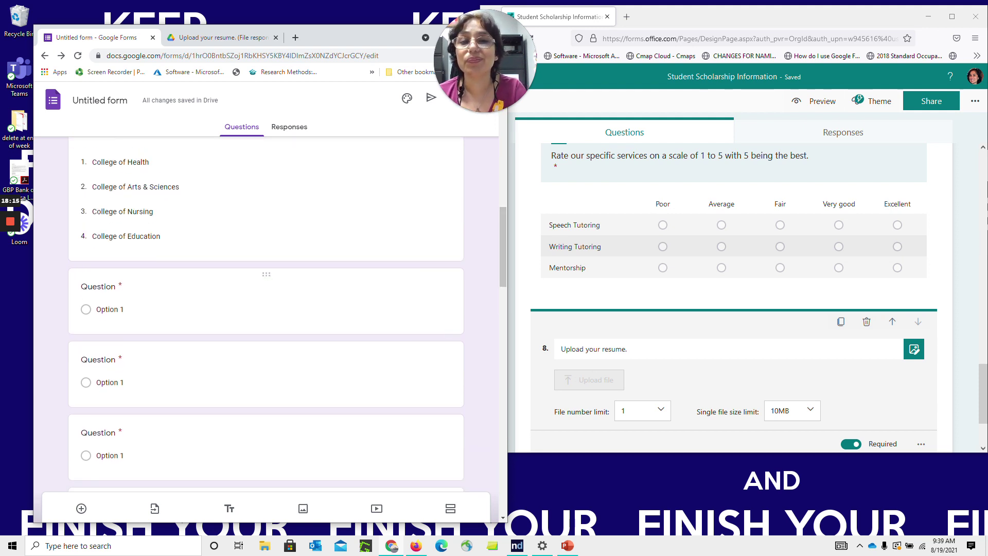
Delete the first several blank placeholder Question cards below the resume question
left_click(444, 296)
left_click(444, 296)
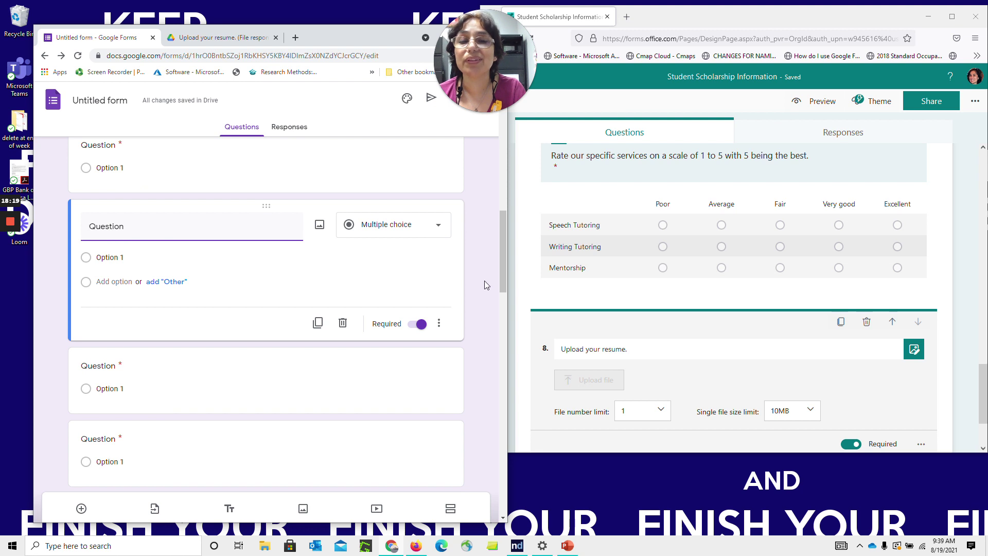
left_click(439, 324)
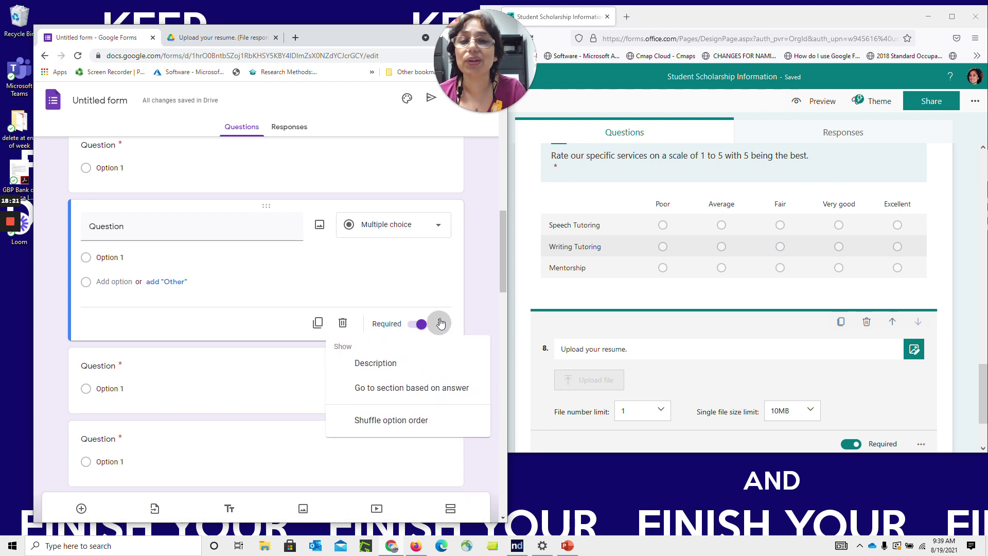
left_click(470, 283)
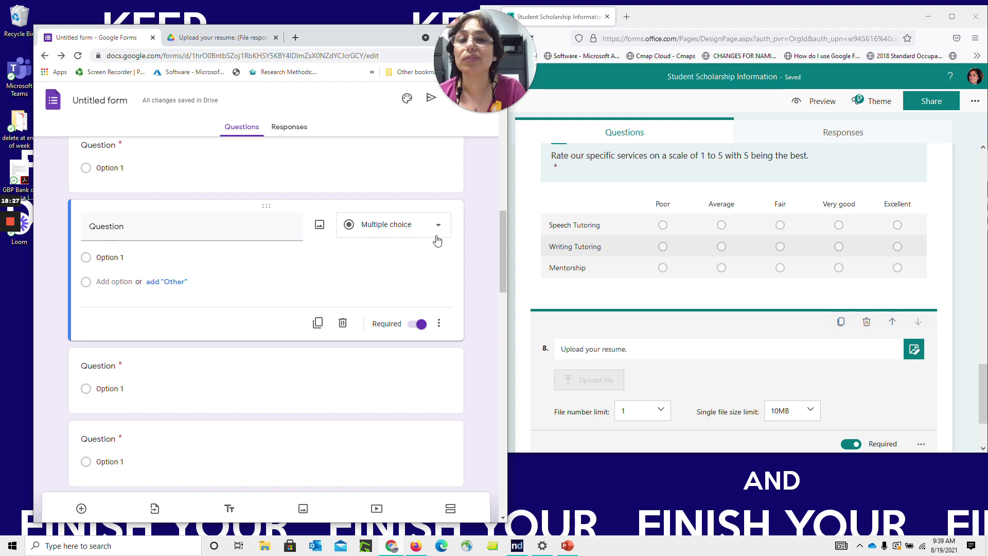
left_click(342, 324)
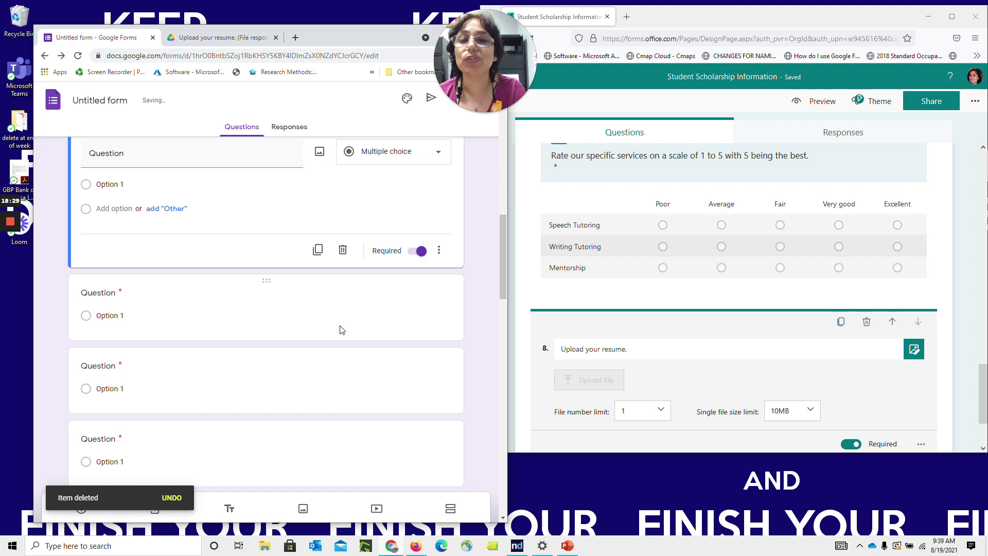
left_click(342, 252)
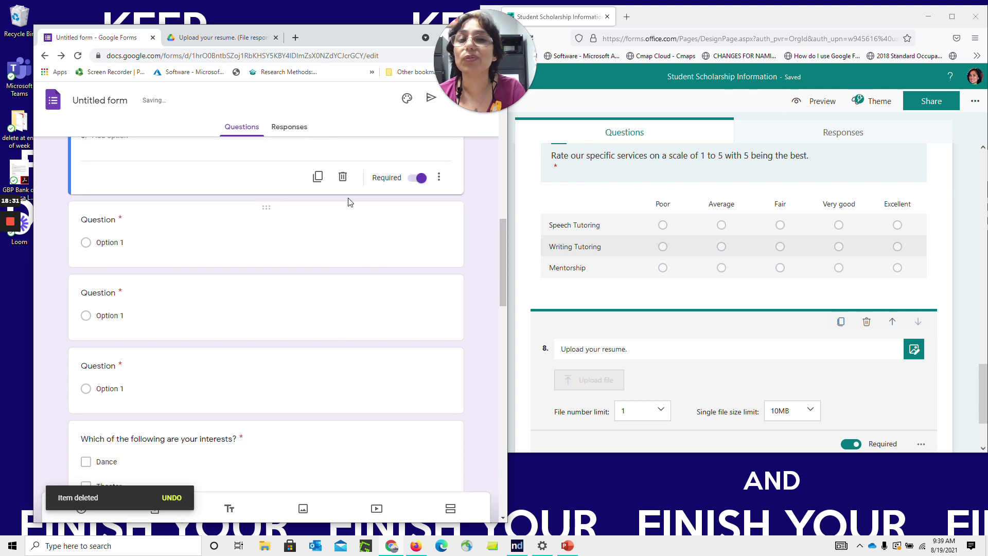
left_click(344, 182)
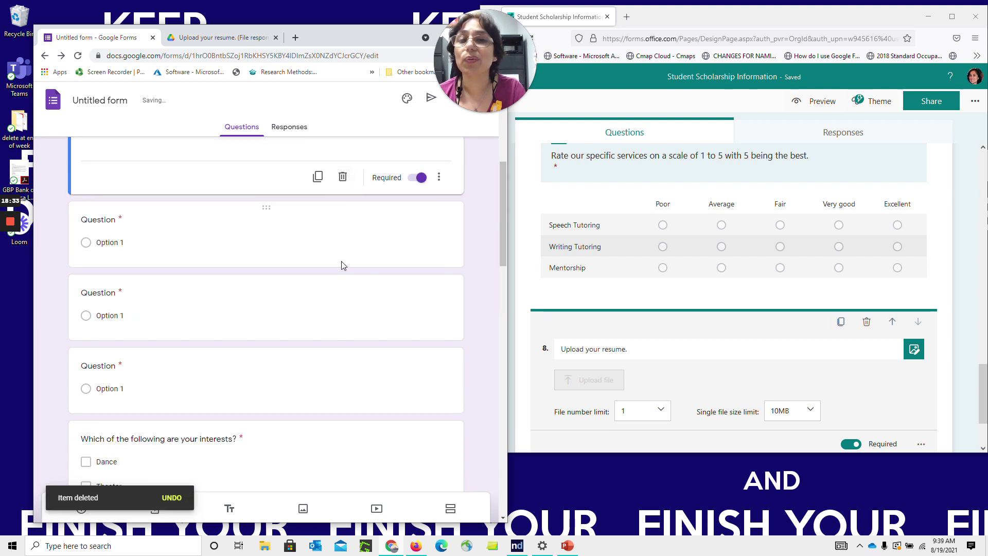
left_click(342, 177)
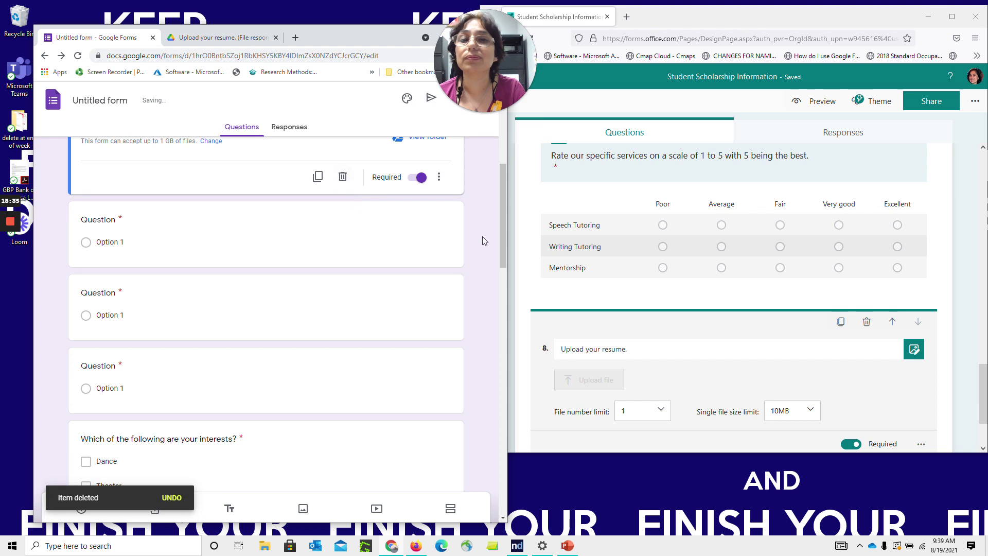
Delete the remaining blank Question cards until the interests question follows the resume upload
mouse_move(503, 235)
left_mouse_down()
mouse_move(509, 314)
mouse_move(497, 249)
left_mouse_up()
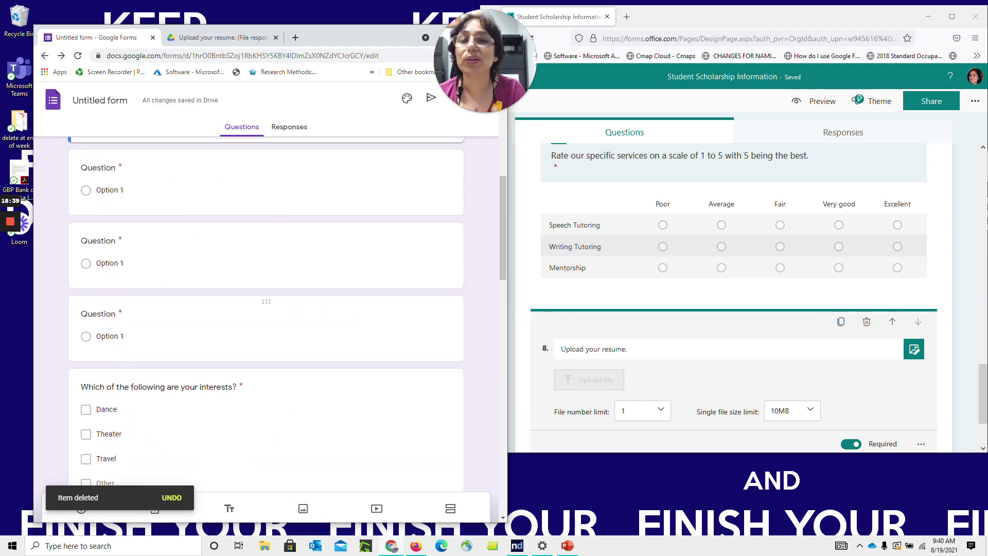
left_click(365, 336)
left_click(342, 278)
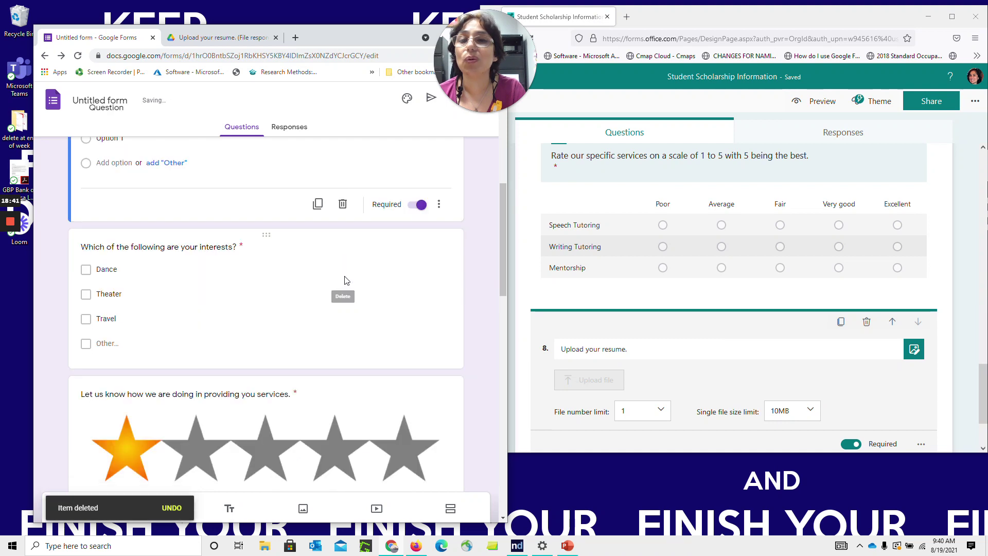
left_click(344, 205)
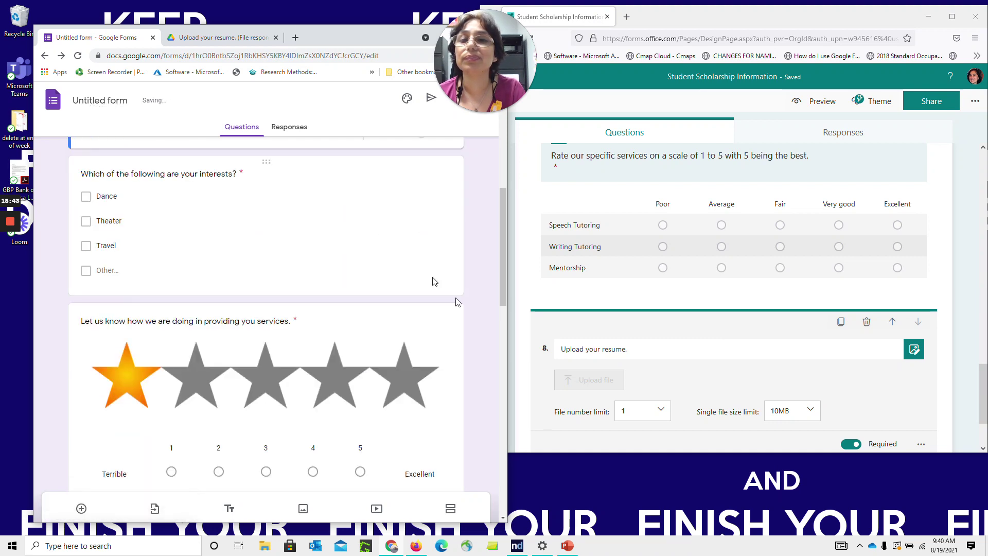
left_click_drag(505, 286, 496, 242)
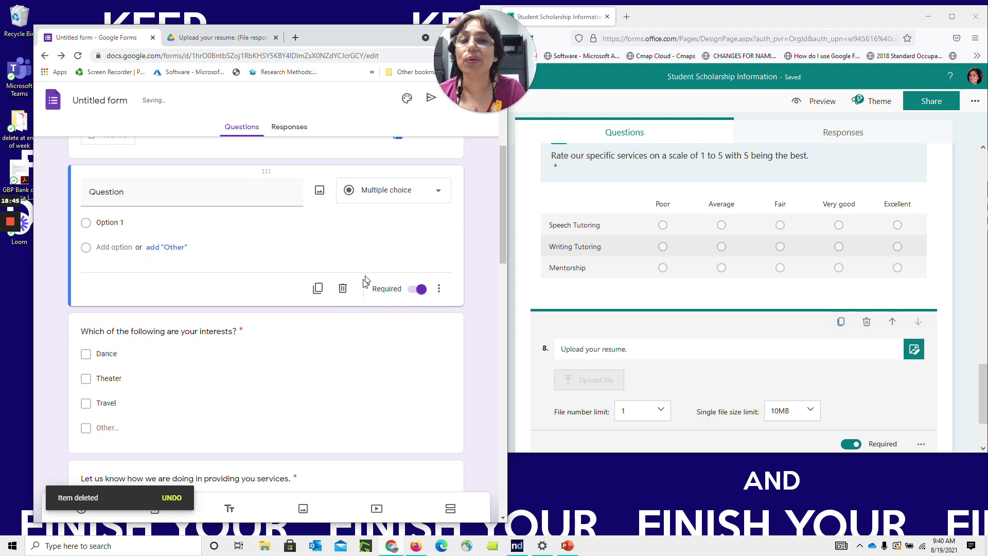
left_click(343, 289)
left_click_drag(500, 257, 503, 384)
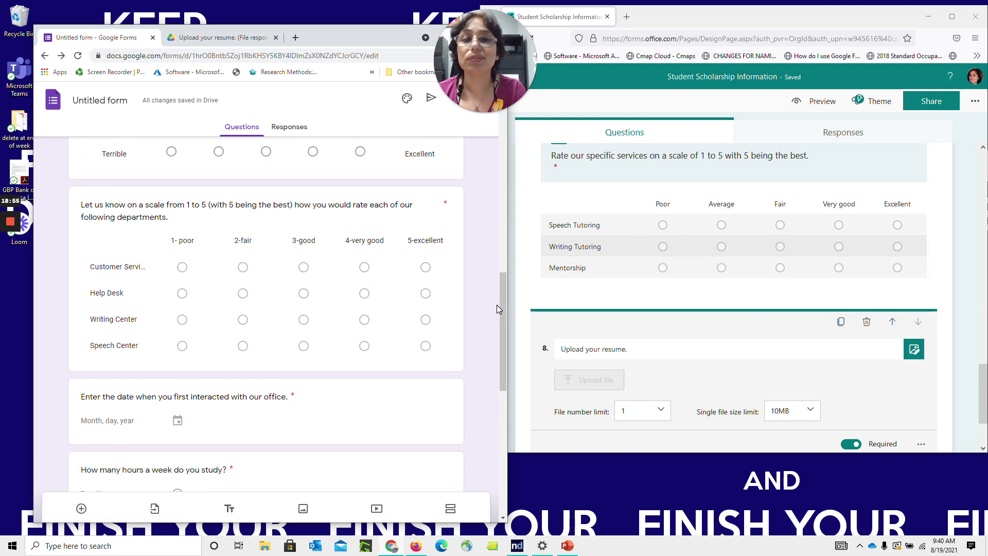
Add Section 2 after question 8 in Microsoft Forms and a second section in the Google form
left_click_drag(502, 301, 503, 358)
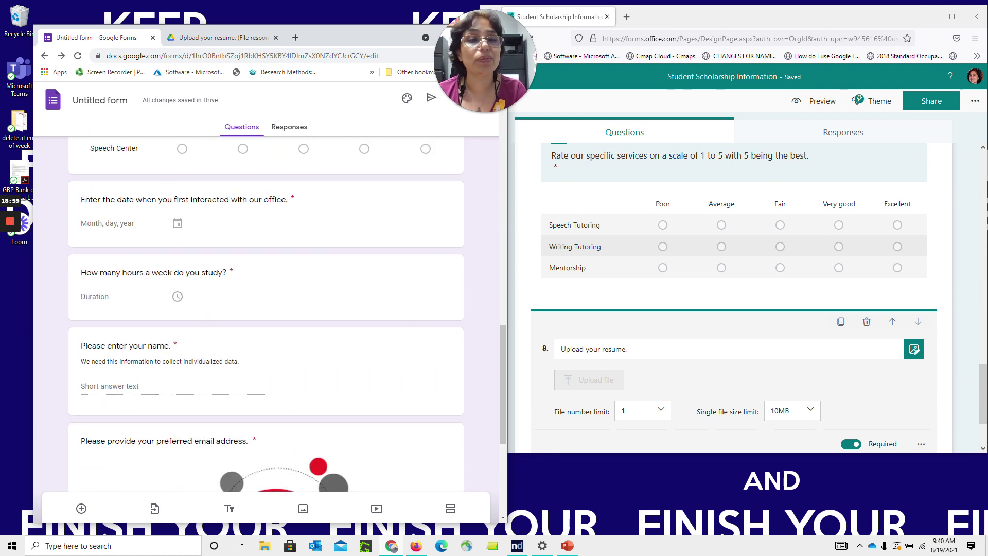
left_click_drag(982, 385, 982, 412)
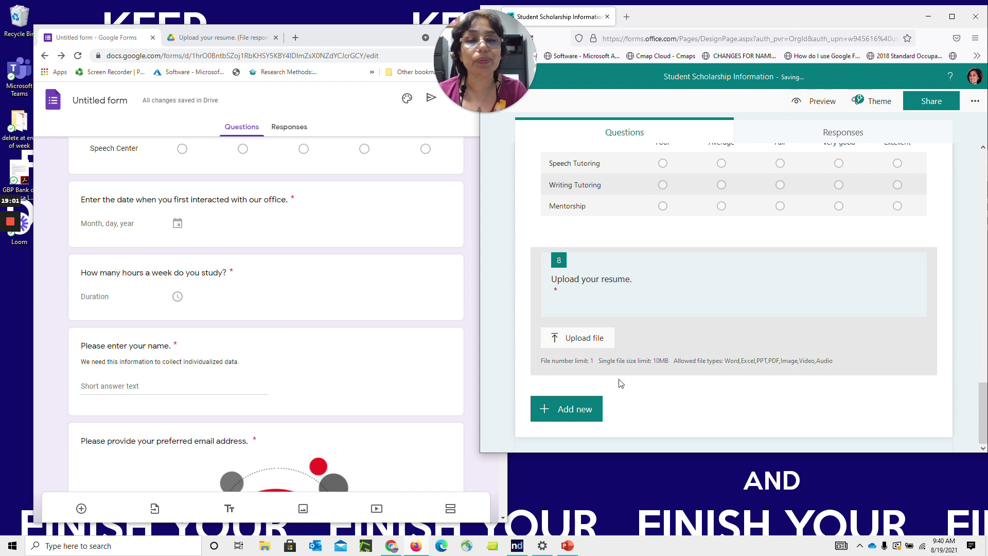
left_click(565, 408)
left_click(817, 410)
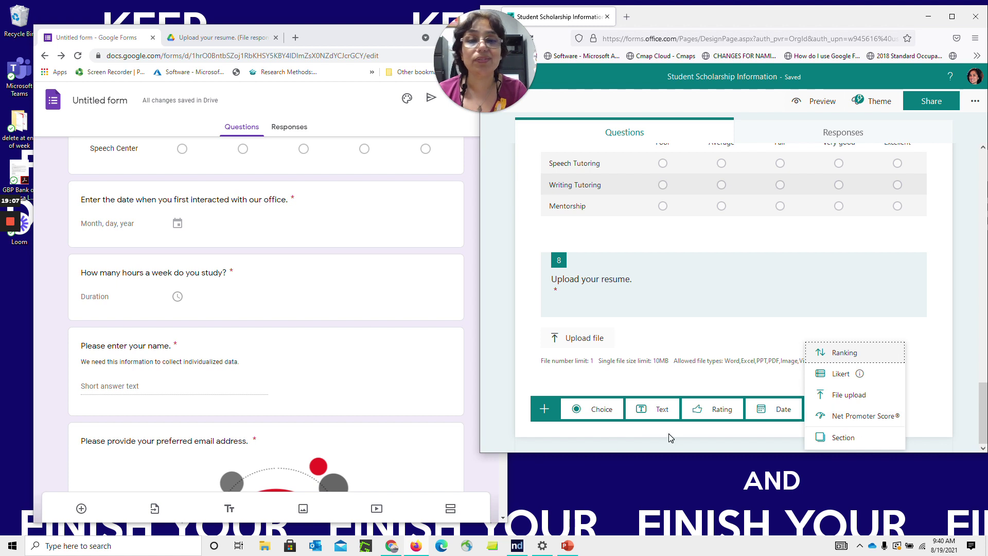
left_click(457, 514)
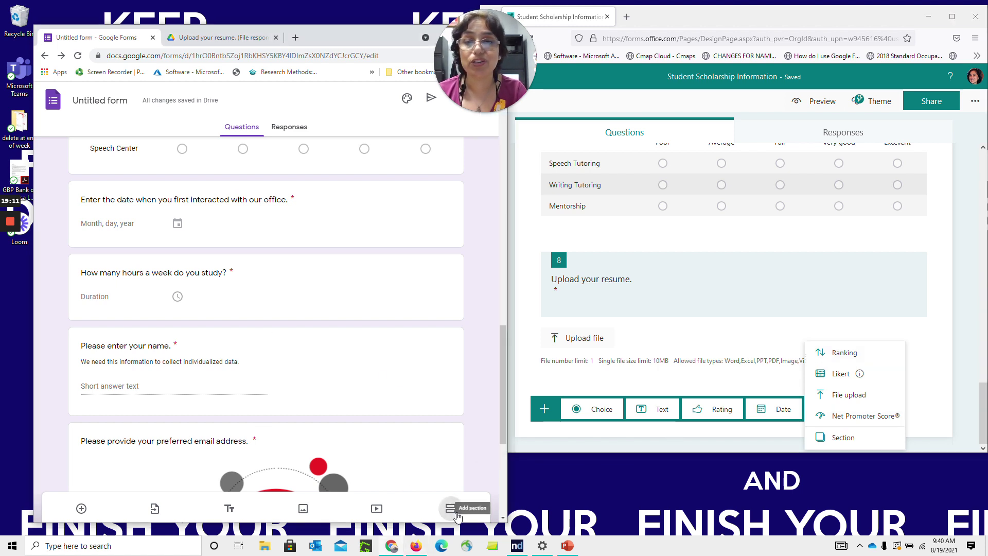
left_click(847, 438)
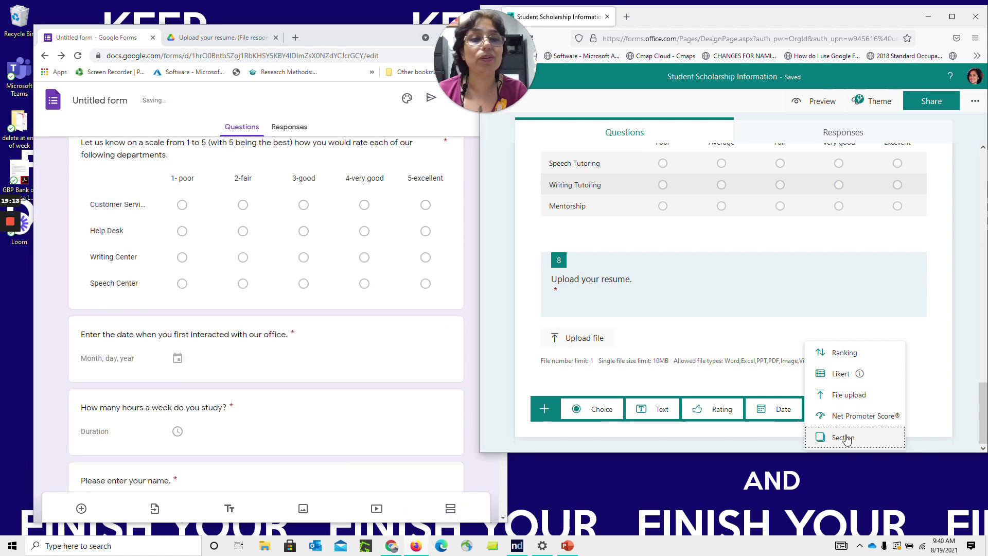
left_click(471, 341)
left_click_drag(506, 313, 503, 176)
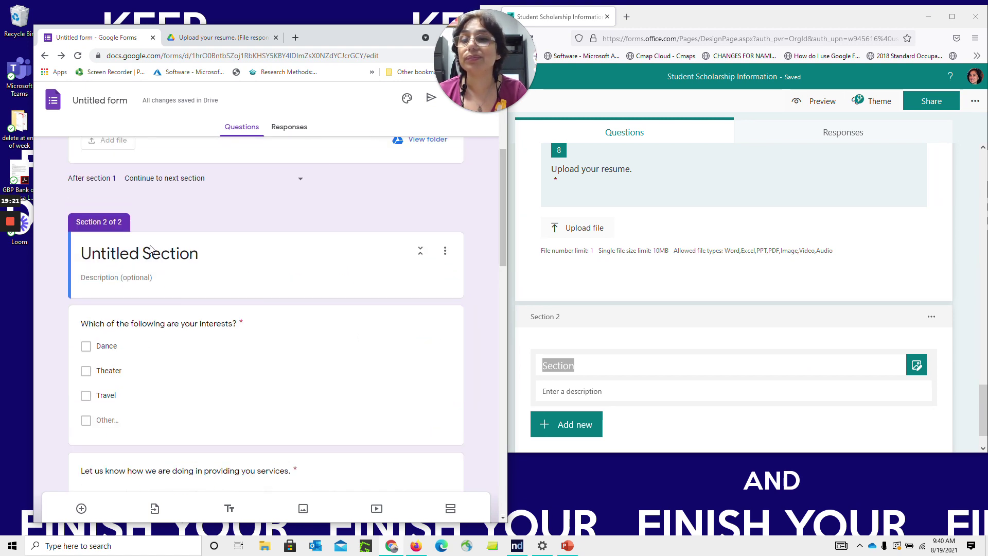
Name the Google form's second section Demographics
left_click(402, 276)
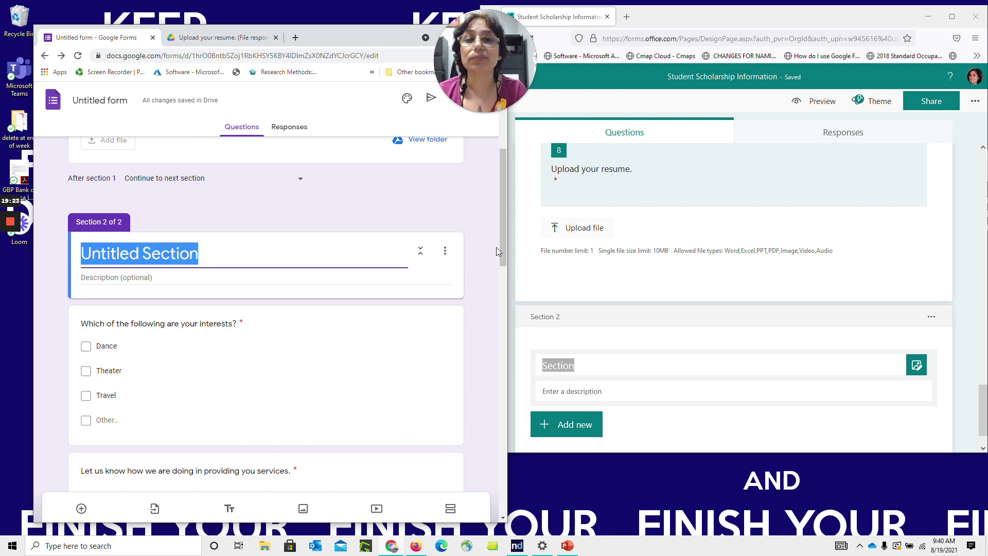
left_click_drag(502, 252, 499, 224)
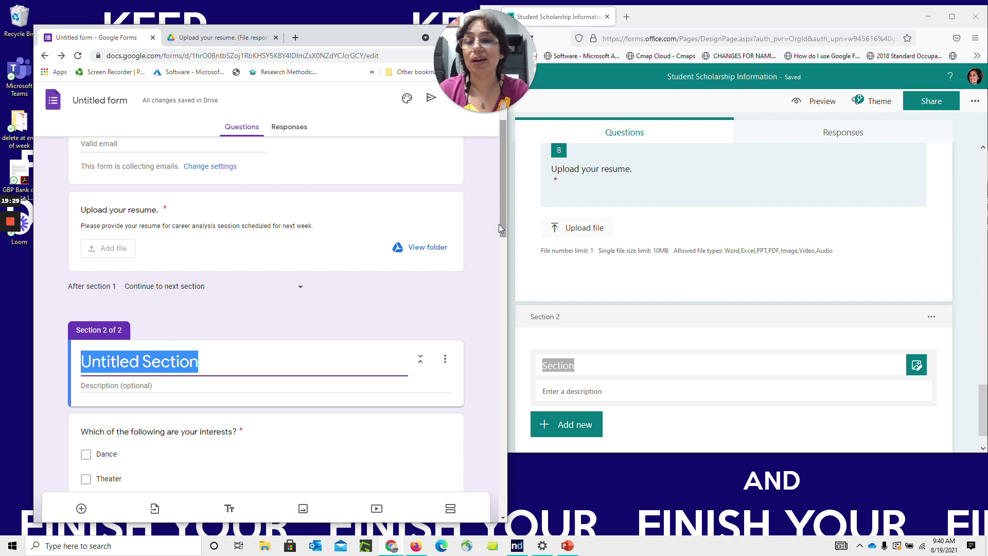
type("Demographics")
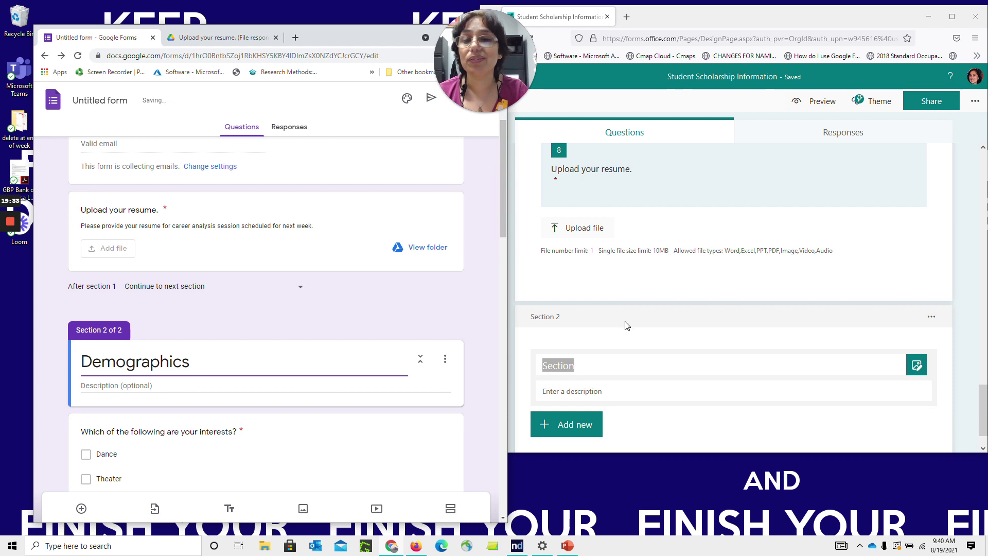
Move the interests, star-rating, rating-grid, email and name questions up into section 1
left_click(395, 423)
left_click_drag(391, 375, 375, 192)
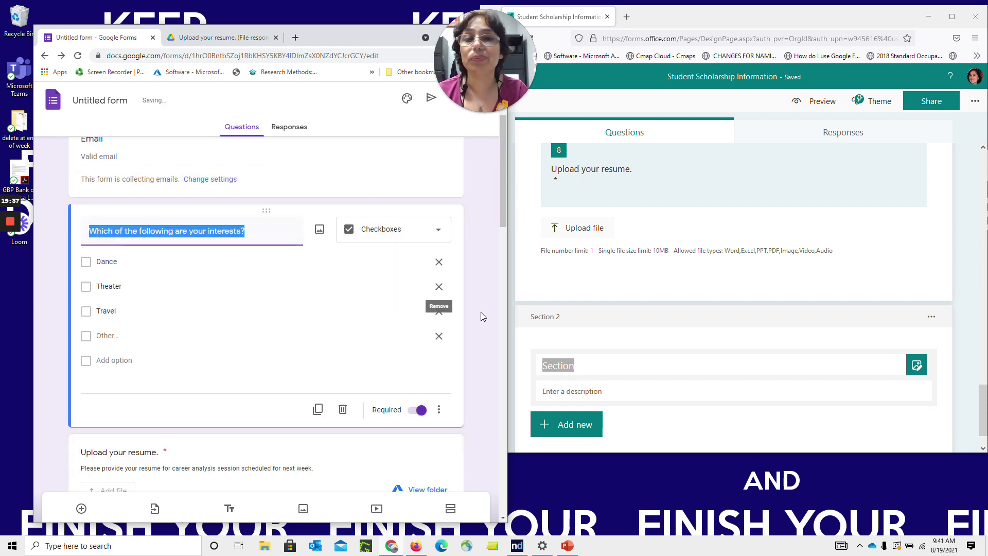
left_click_drag(504, 218, 506, 294)
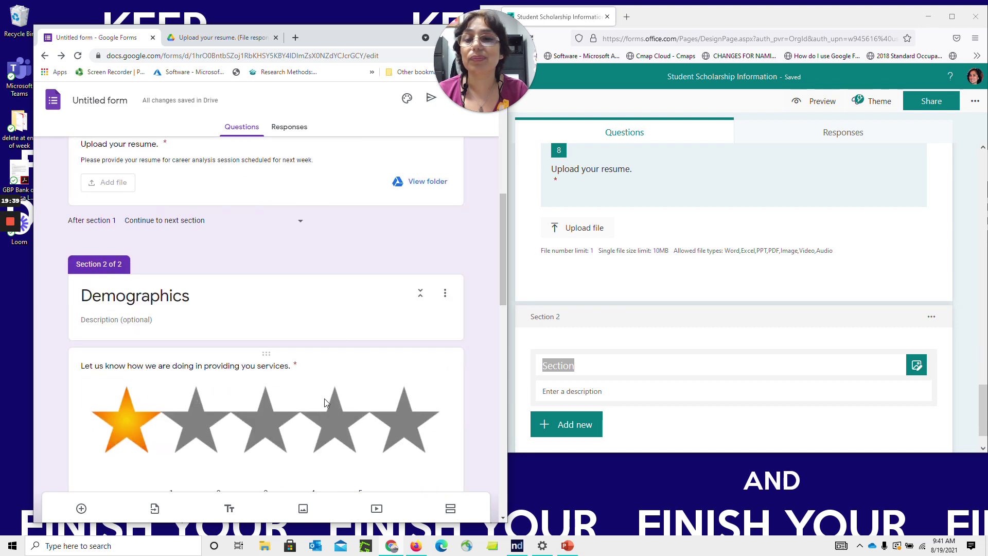
left_click_drag(335, 351, 331, 195)
left_click_drag(506, 221, 502, 343)
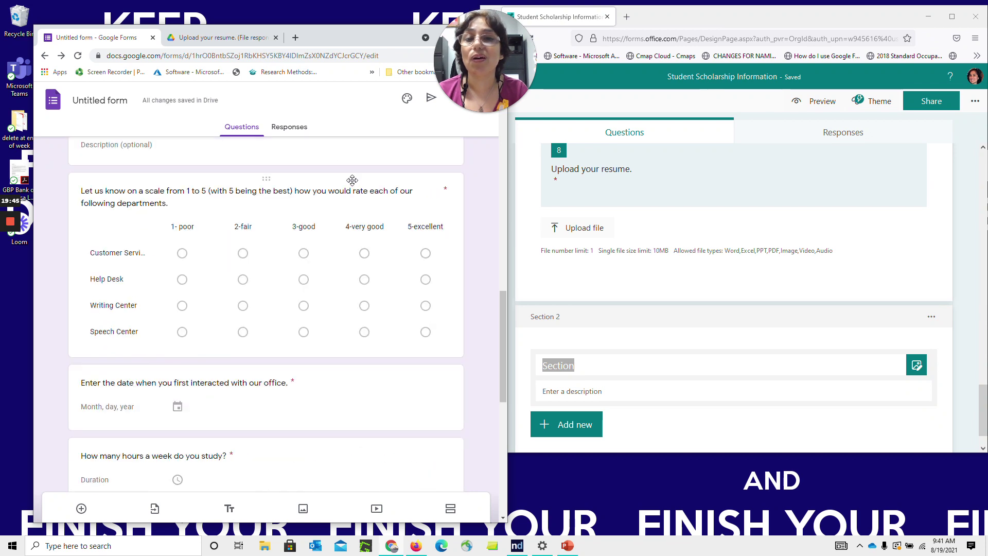
left_click_drag(350, 177, 342, 192)
left_click_drag(502, 194, 508, 430)
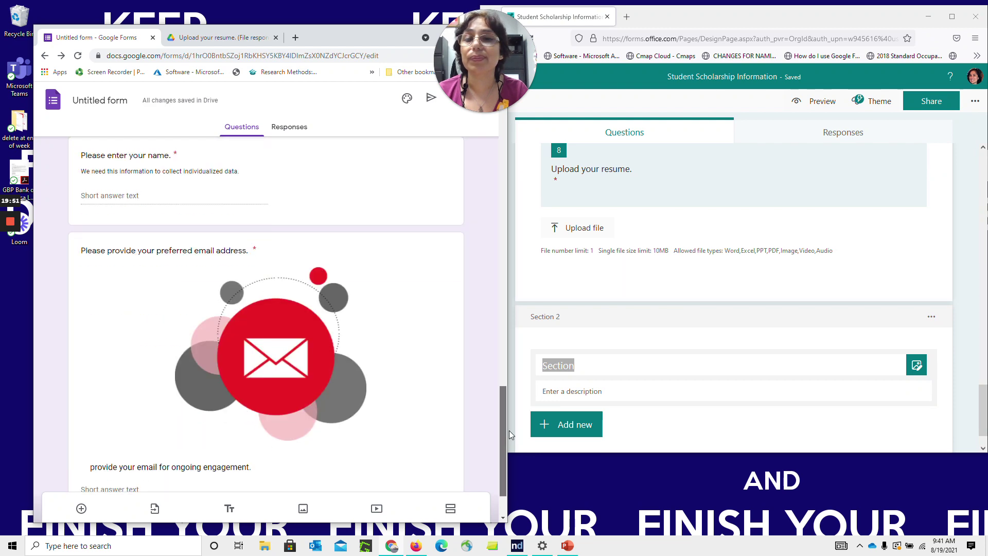
left_click(418, 355)
left_click_drag(394, 232, 368, 220)
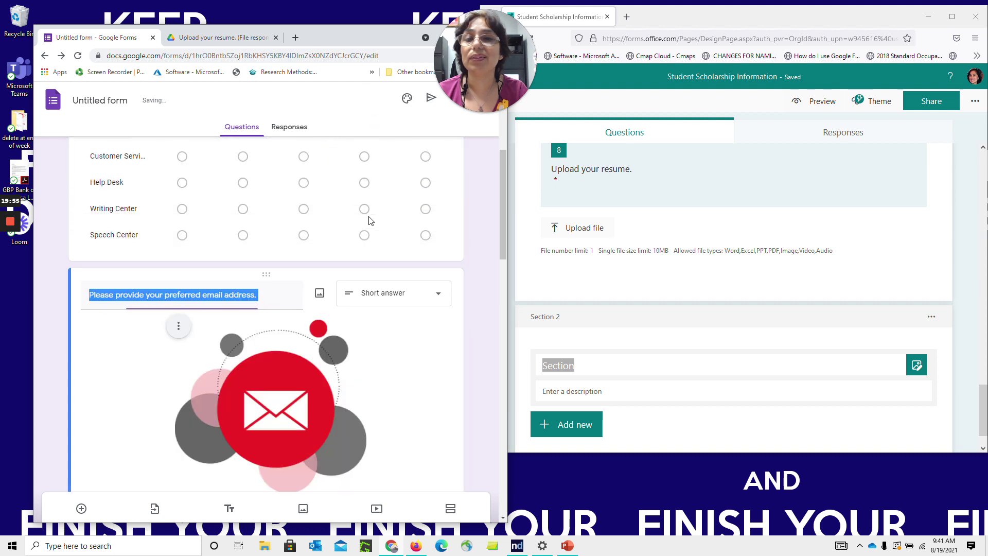
left_click_drag(504, 203, 517, 462)
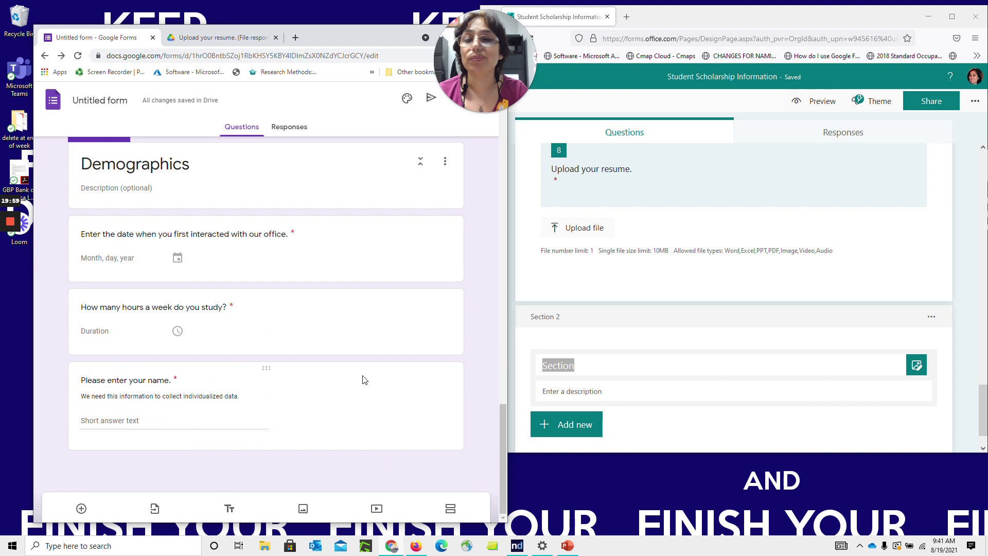
left_click_drag(364, 369, 433, 387)
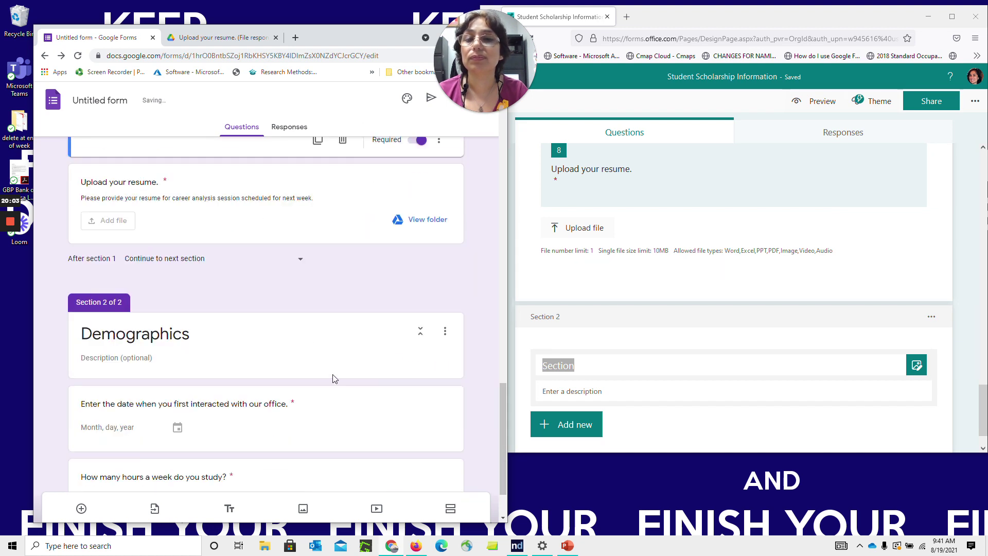
Move the date and study-hours questions above the resume upload and add a blank question
left_click(304, 395)
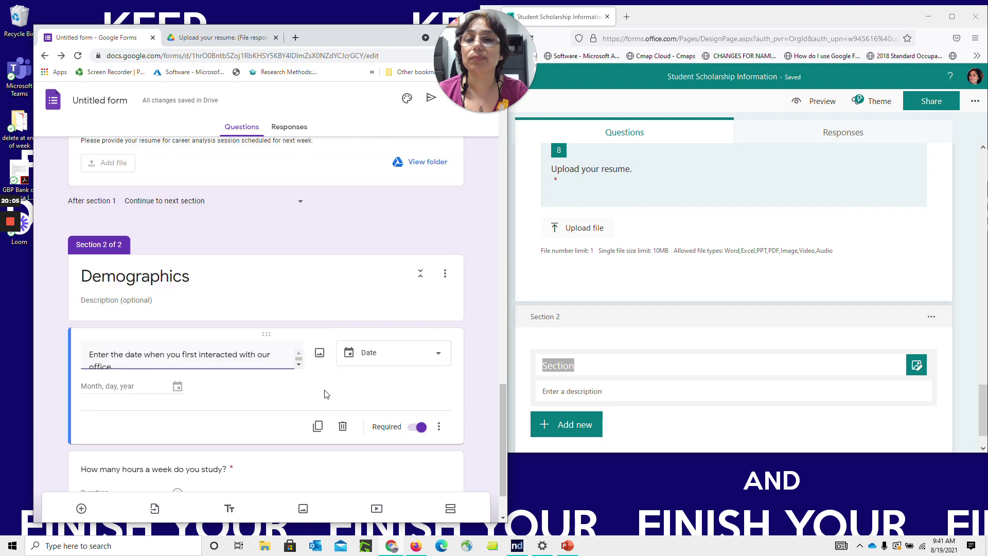
left_click_drag(324, 331, 338, 212)
left_click_drag(502, 384, 502, 434)
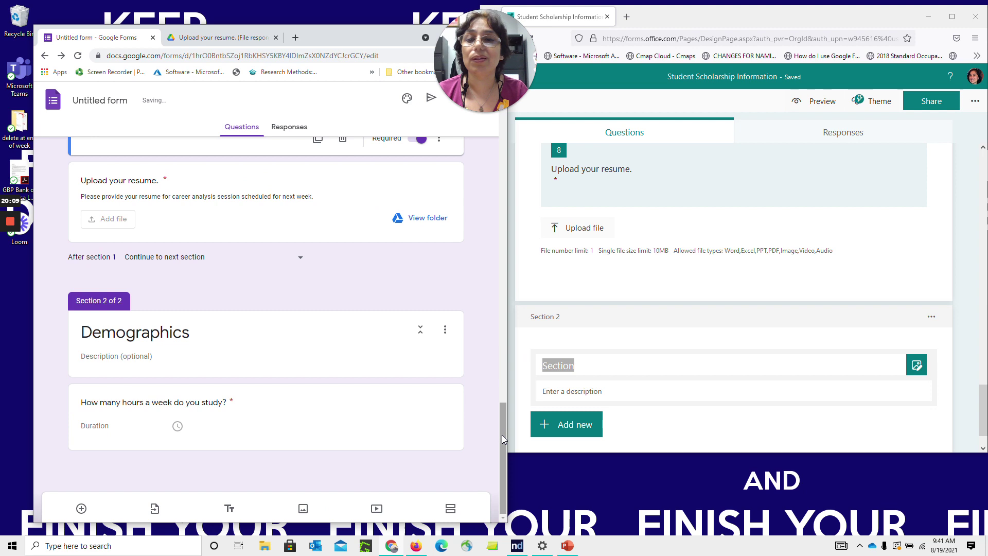
left_click_drag(348, 390, 334, 264)
left_click_drag(499, 382, 504, 447)
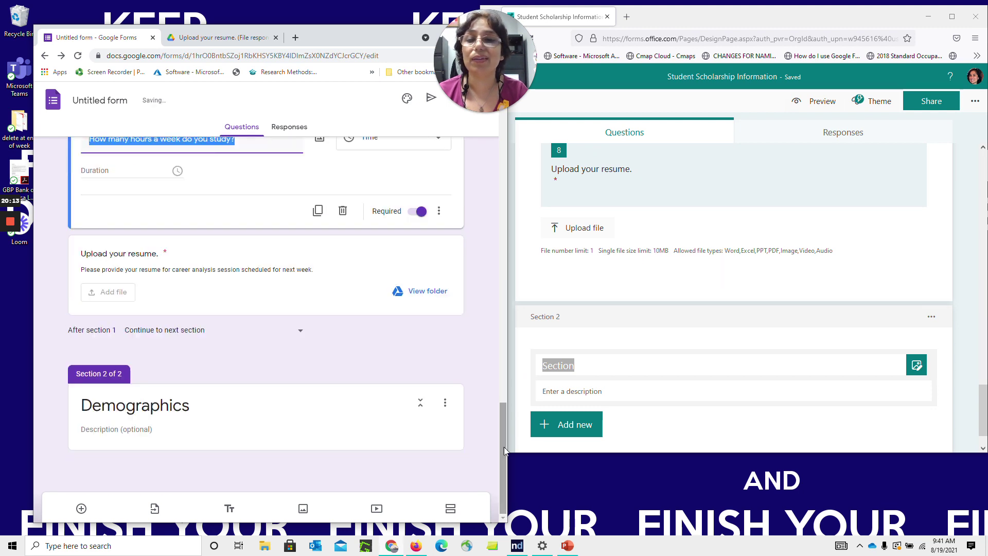
left_click(81, 509)
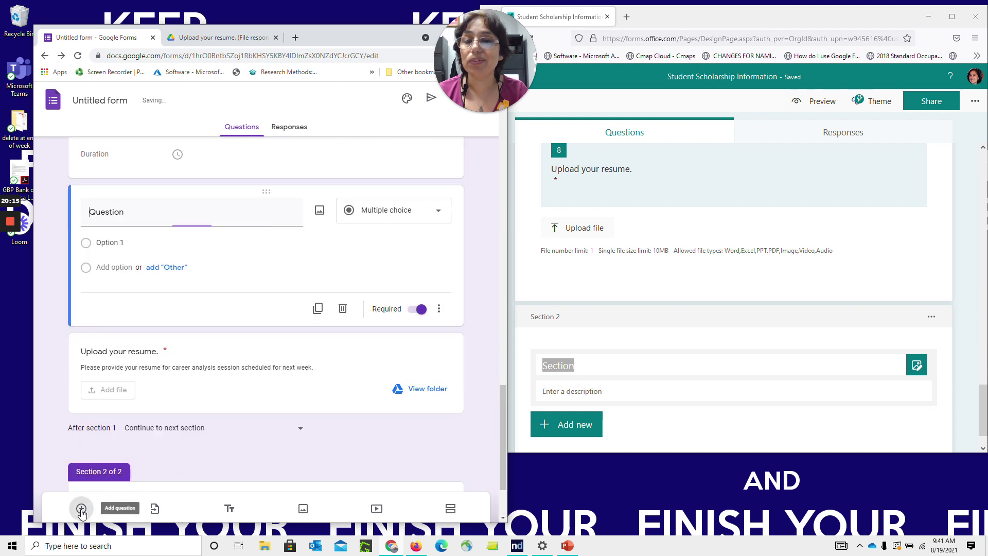
Put the new question in Demographics as Short answer: 'Please advise your state of residency.'
left_click_drag(308, 195, 306, 412)
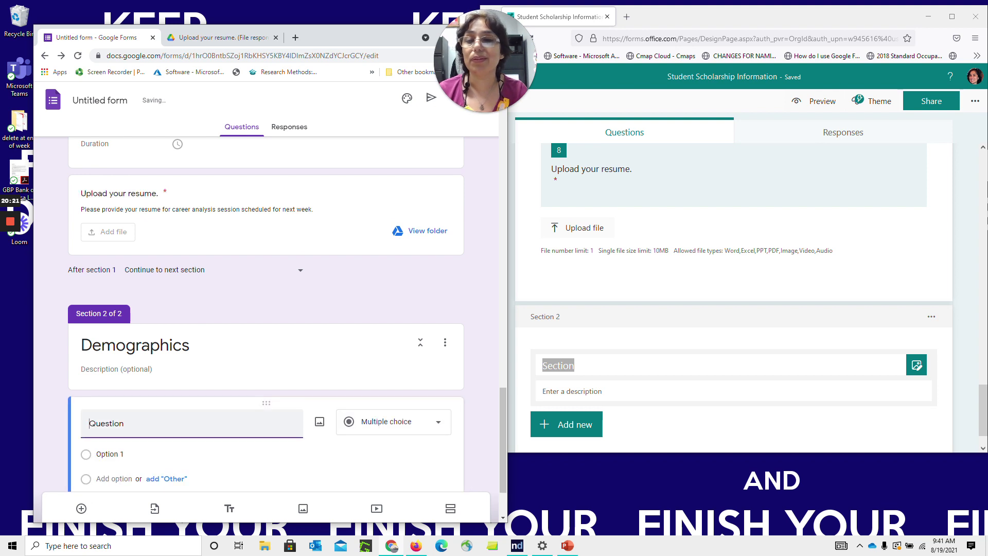
type("Please")
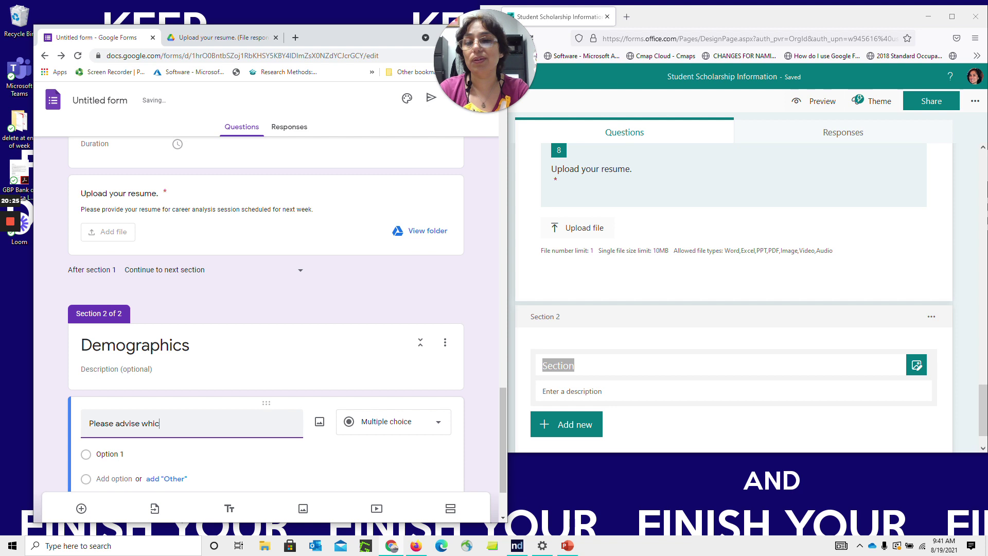
type(" advise your state of residency.")
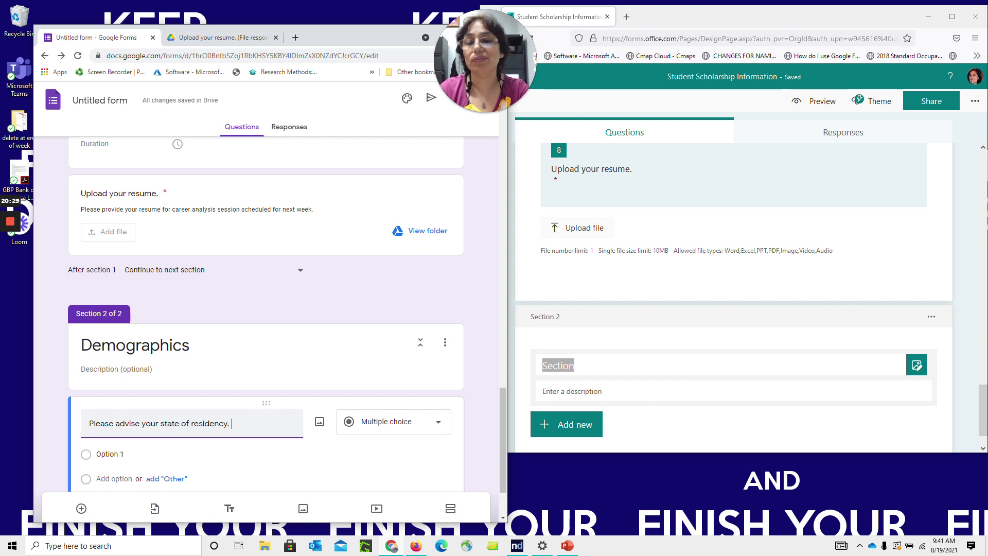
left_click(410, 421)
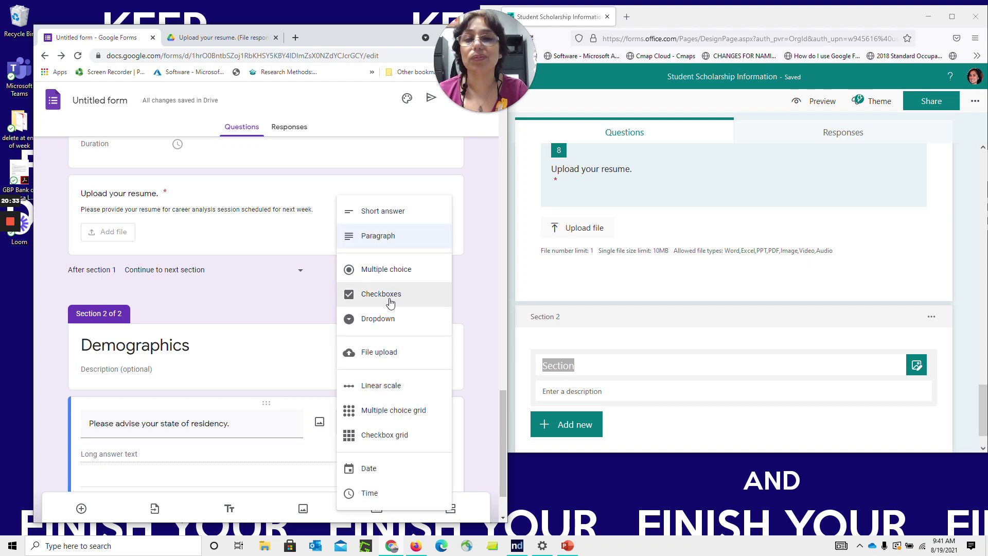
left_click(393, 211)
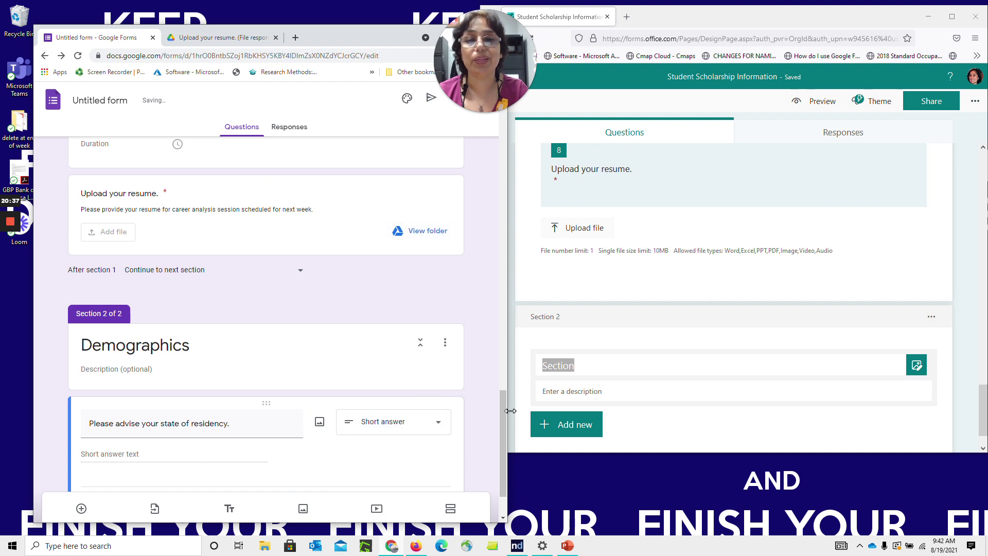
left_click_drag(505, 409, 505, 431)
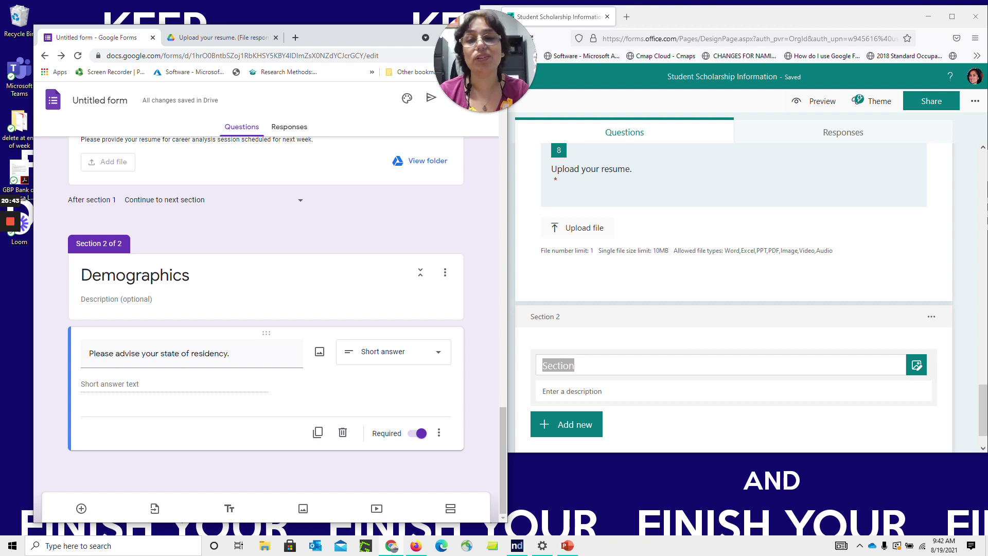
Retitle Microsoft Forms' Section 2 to Demographics and show the Image and Video media options
key("BackSpace")
type("Demographics")
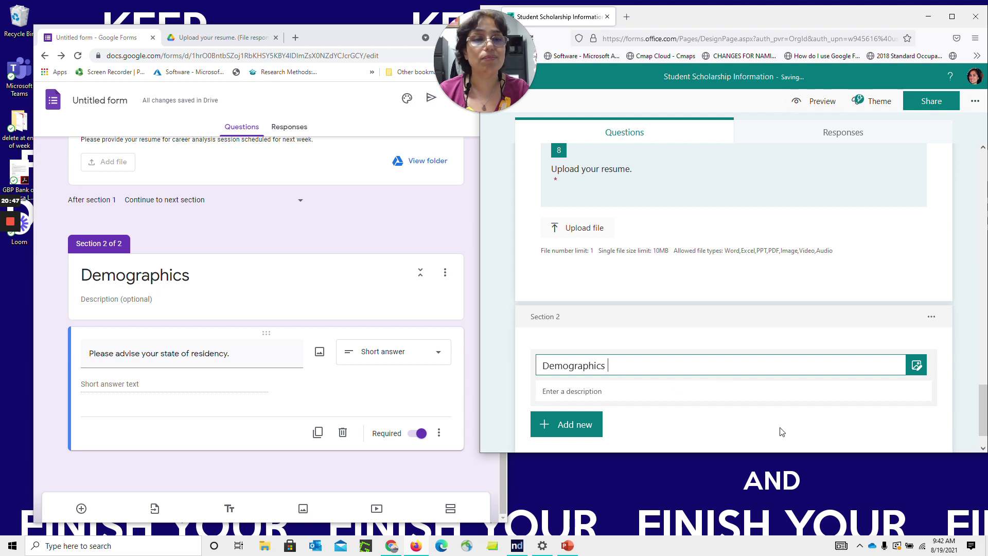
left_click(782, 432)
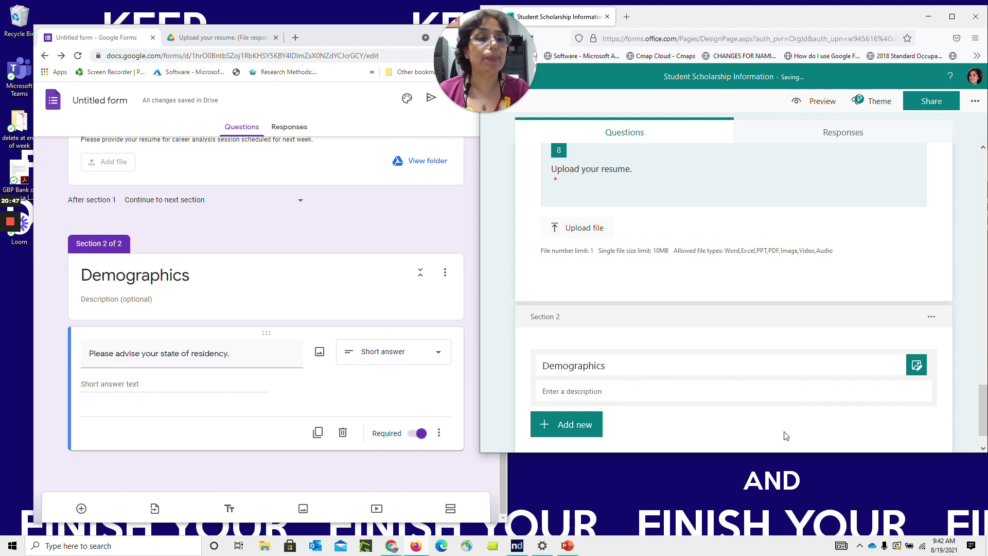
left_click(921, 366)
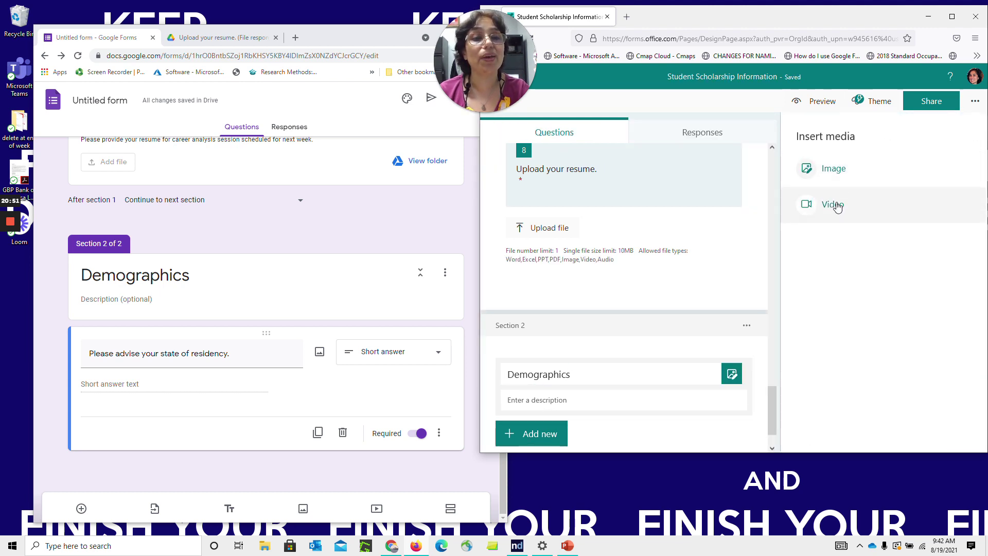
left_click(388, 228)
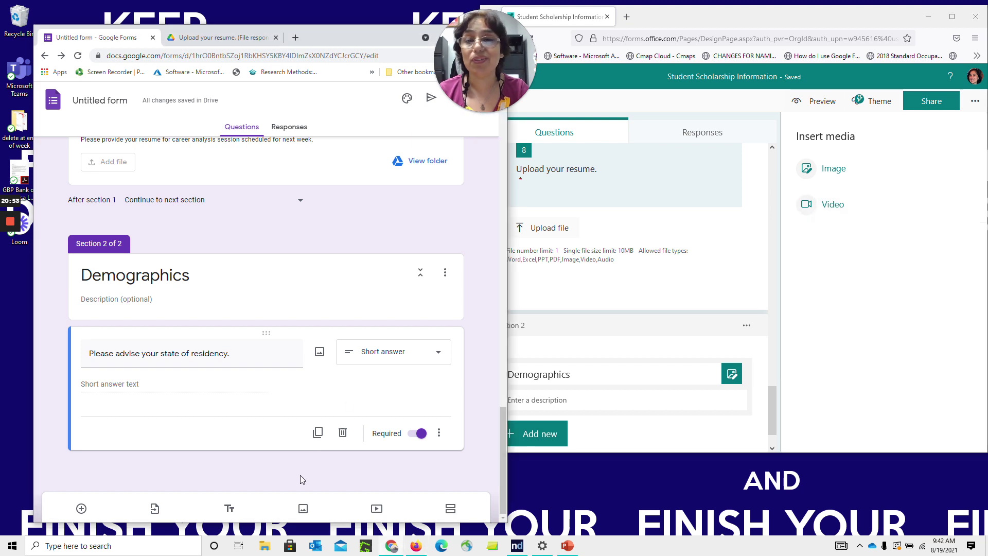
Insert a 'college student' image-search photo and move it to the top of Demographics
left_click(304, 510)
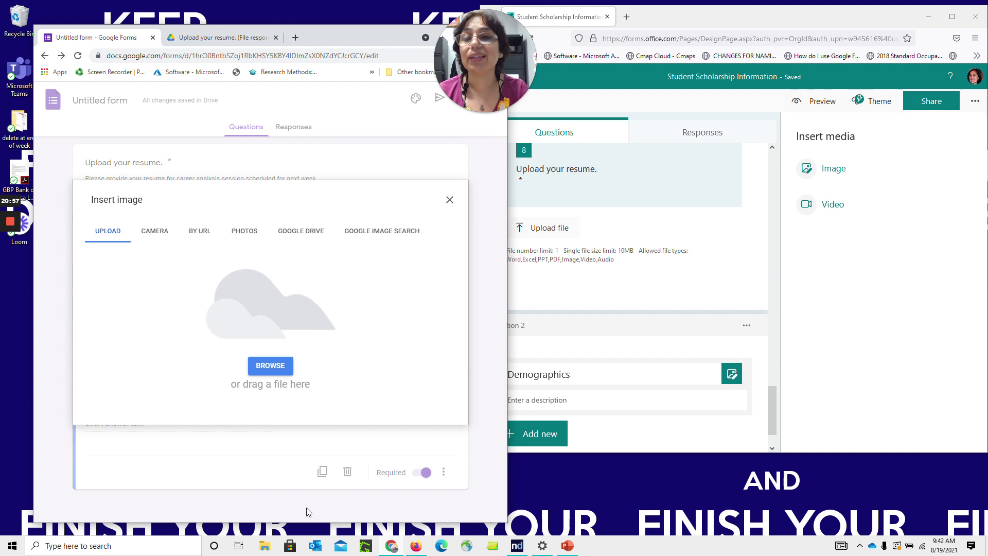
left_click(384, 247)
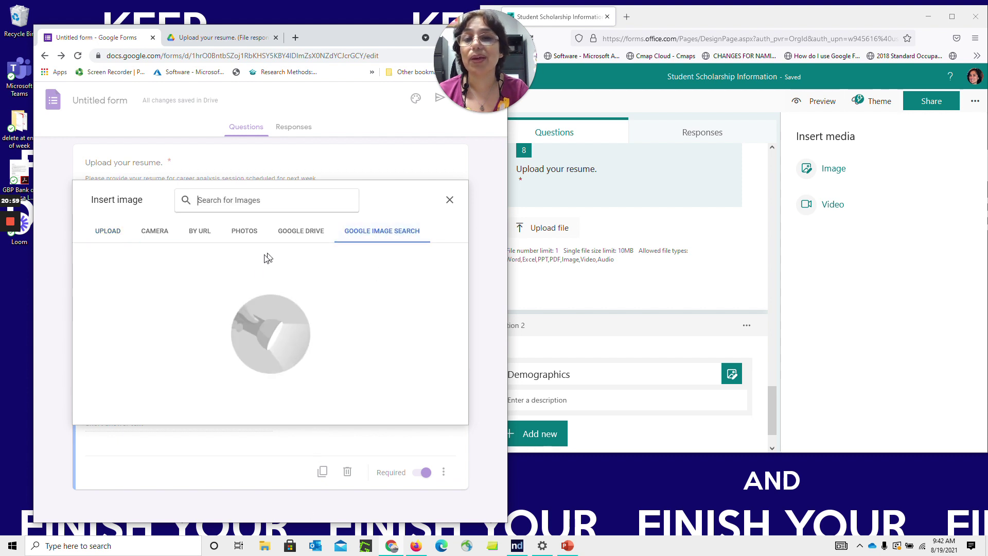
type("college studen")
key("Return")
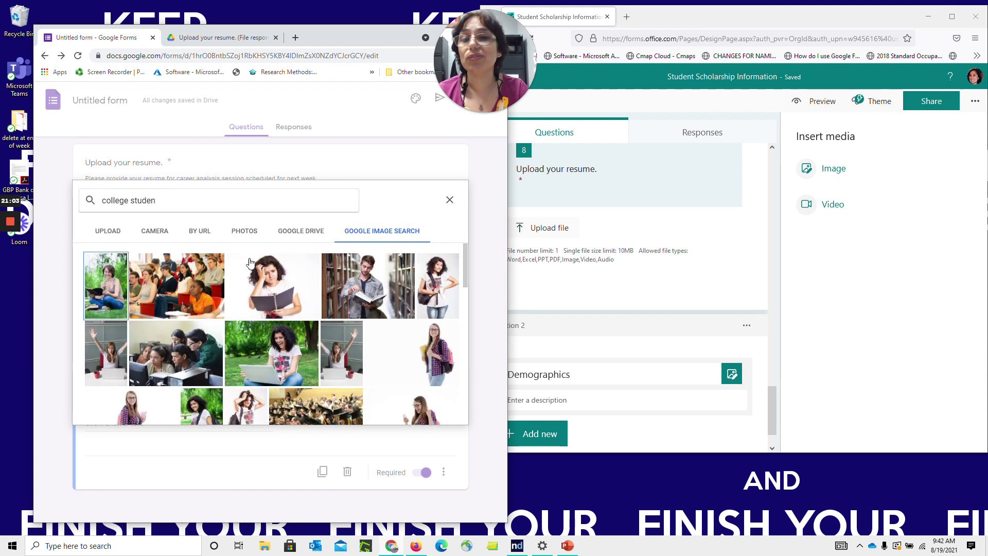
double_click(265, 290)
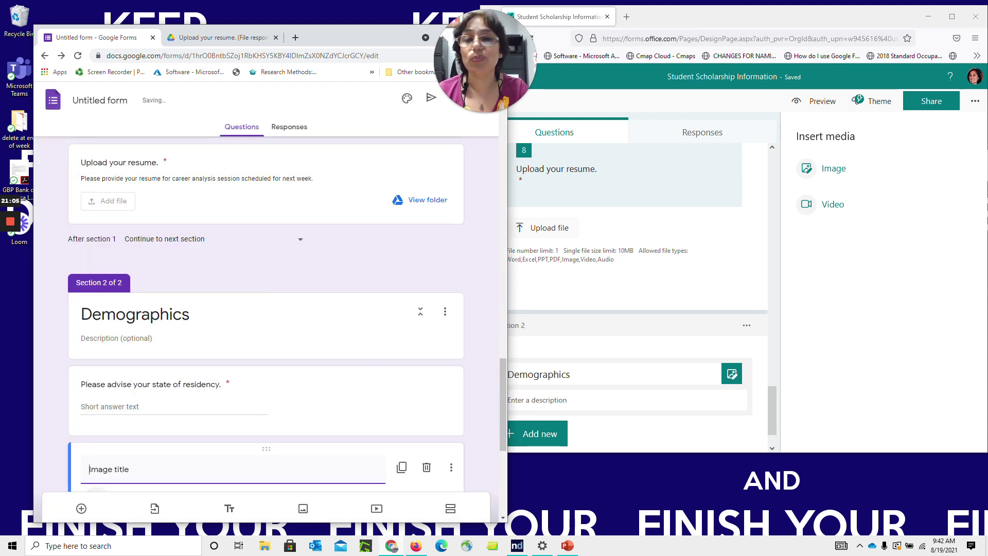
left_click_drag(502, 382, 499, 419)
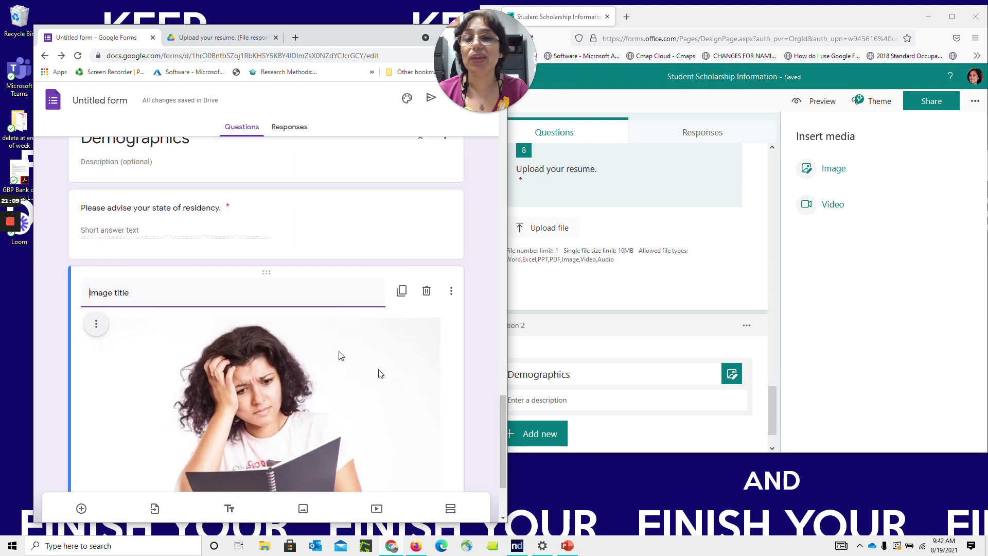
left_click_drag(309, 271, 297, 213)
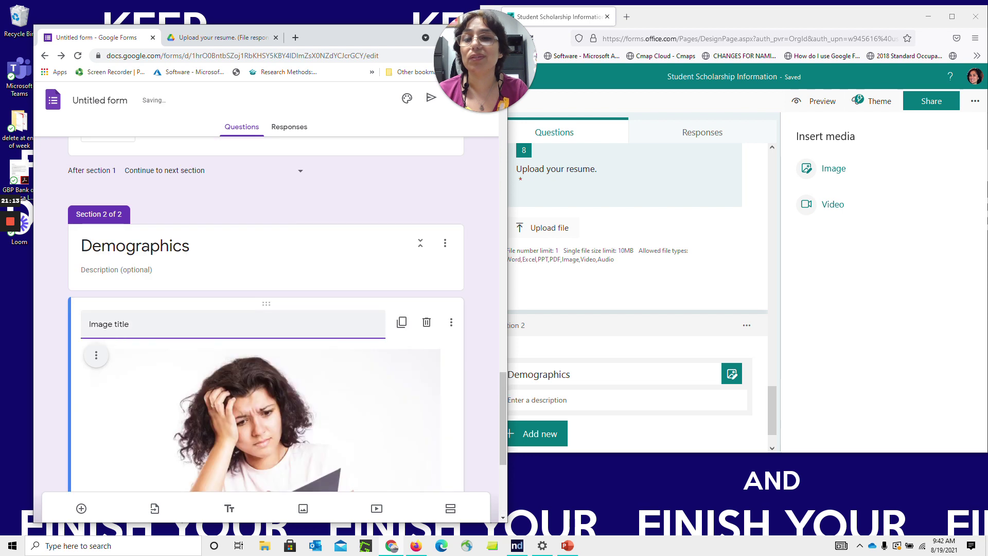
scroll(508, 409, "down", 4)
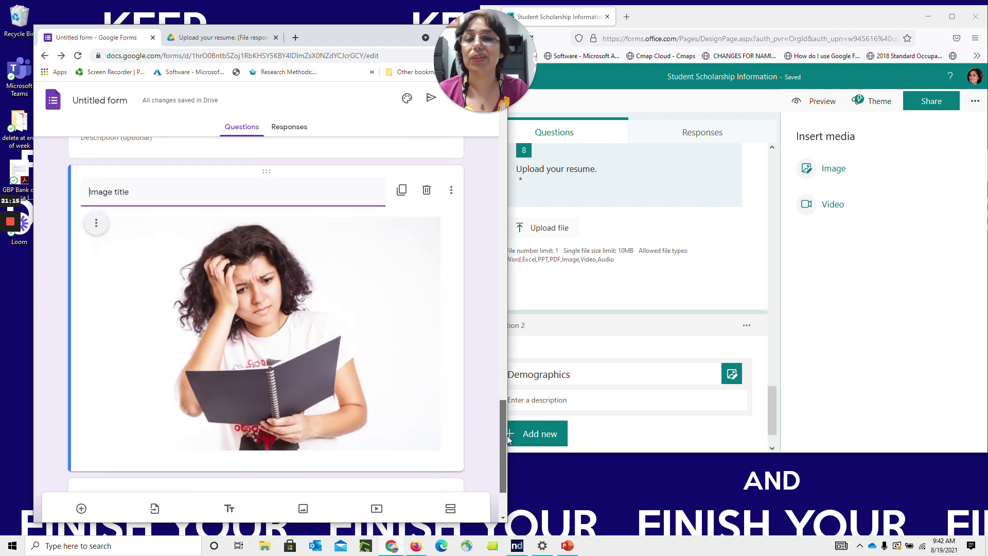
left_click_drag(511, 490, 509, 436)
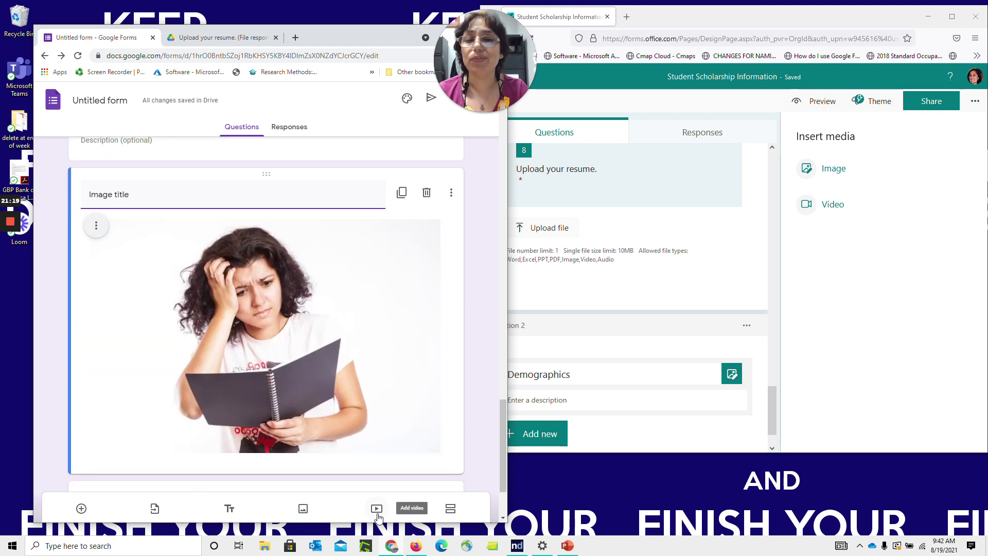
Insert the first YouTube result for 'study' skills into the Google form
left_click(377, 515)
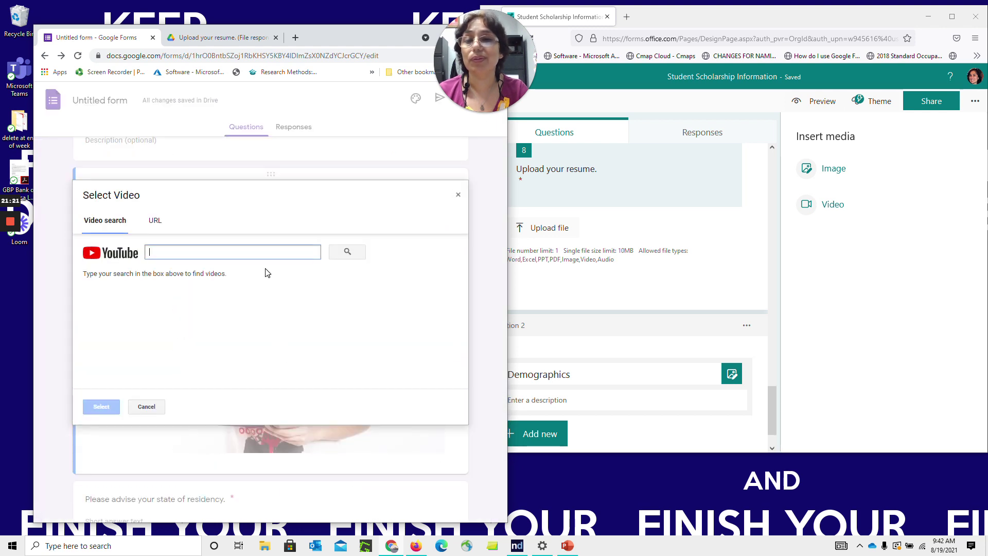
type("study skills")
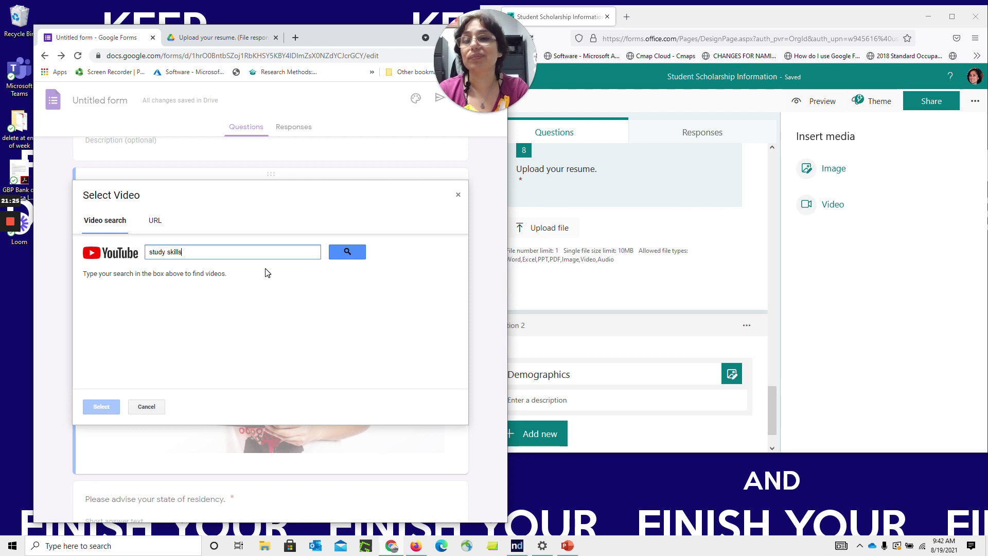
key("Return")
left_click(198, 311)
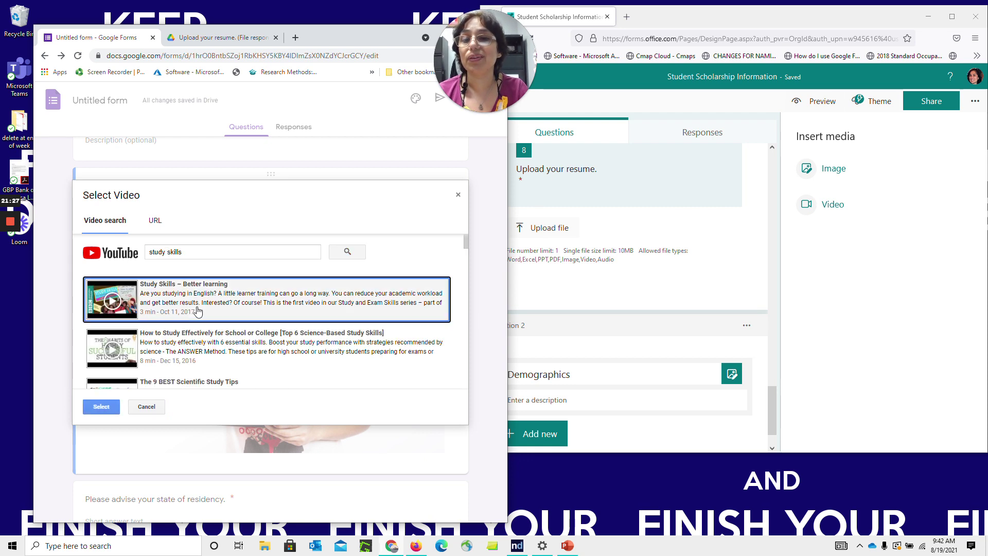
left_click(114, 406)
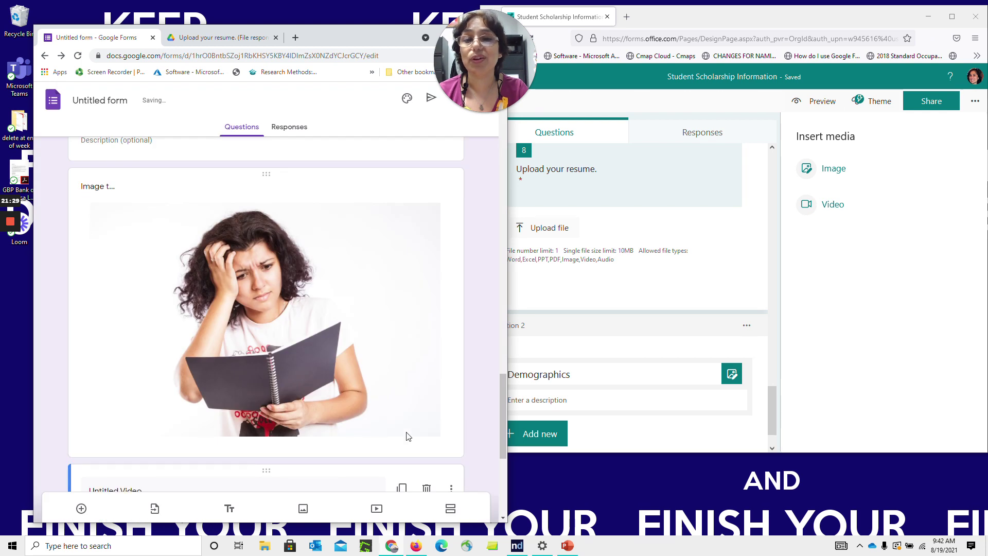
Title the video 'Please watch this video before our information session on Sept…', fixing the month typo
left_click_drag(503, 400, 502, 471)
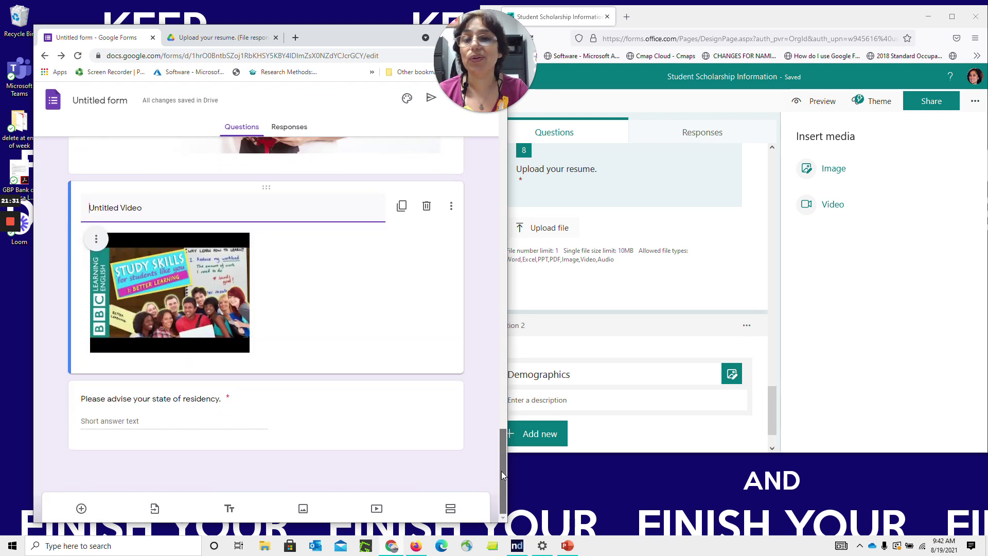
type("Please wat")
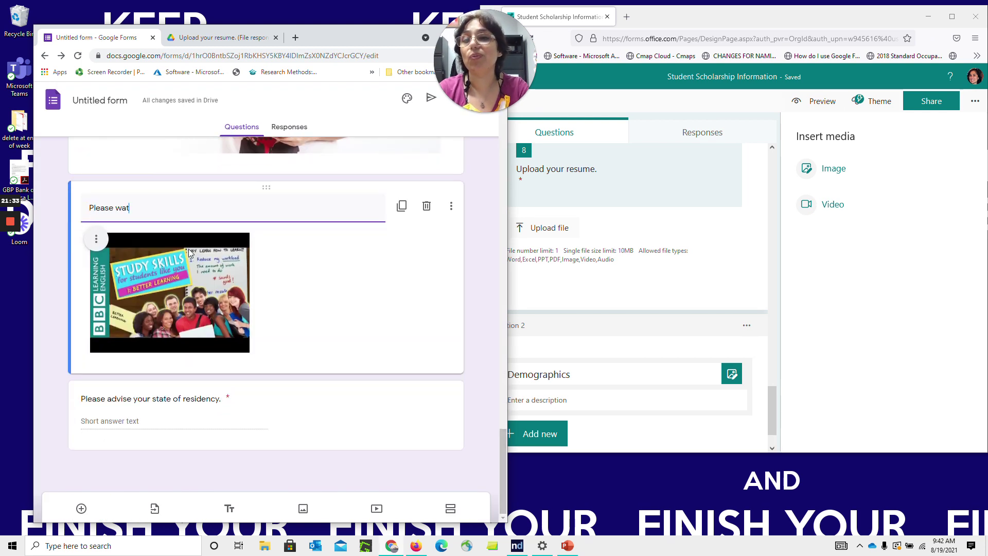
type("ch this video ")
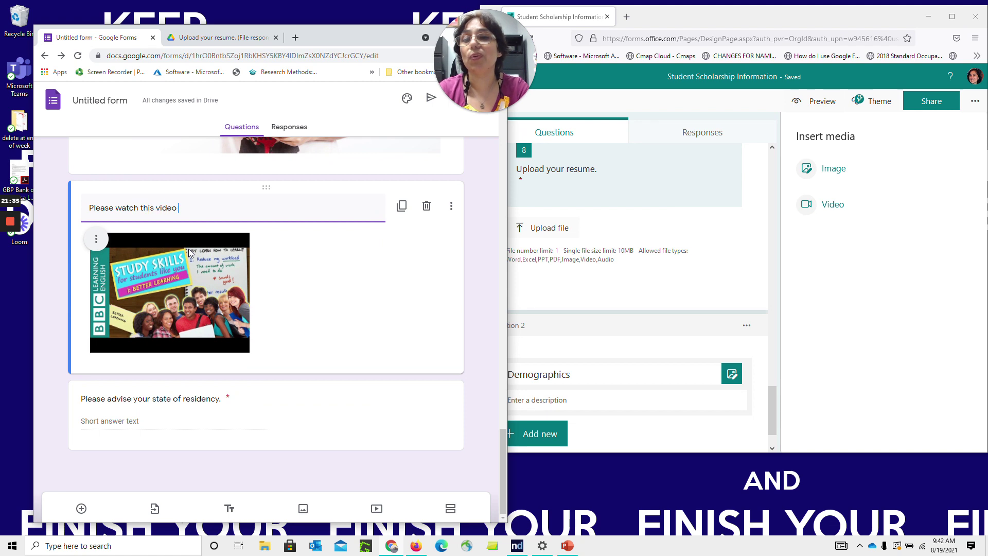
type("before our information ")
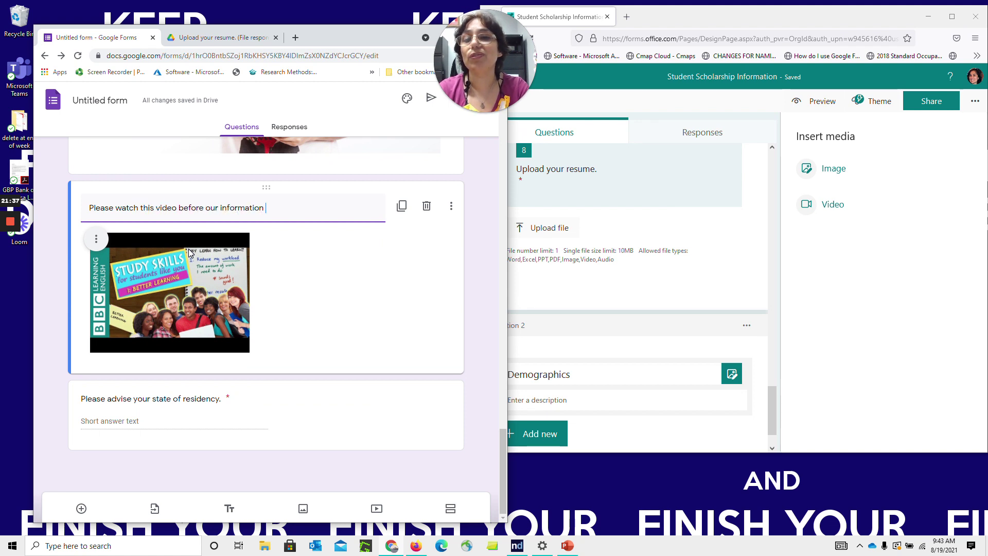
type("session on Septmber")
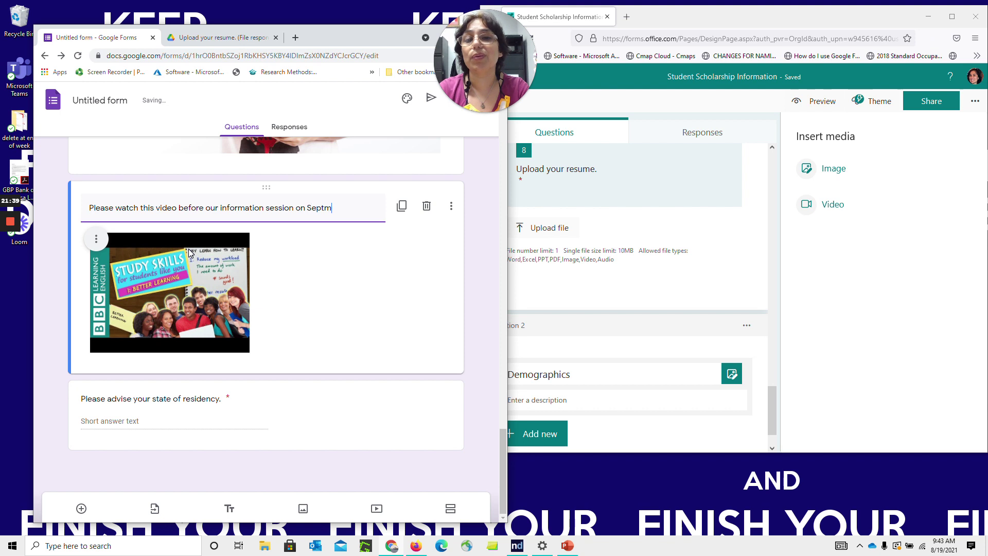
key("BackSpace")
key("BackSpace")
key("BackSpace")
key("BackSpace")
Finish the Google video title with 'September 1st.' and bring Microsoft Forms forward
type("ember 1st")
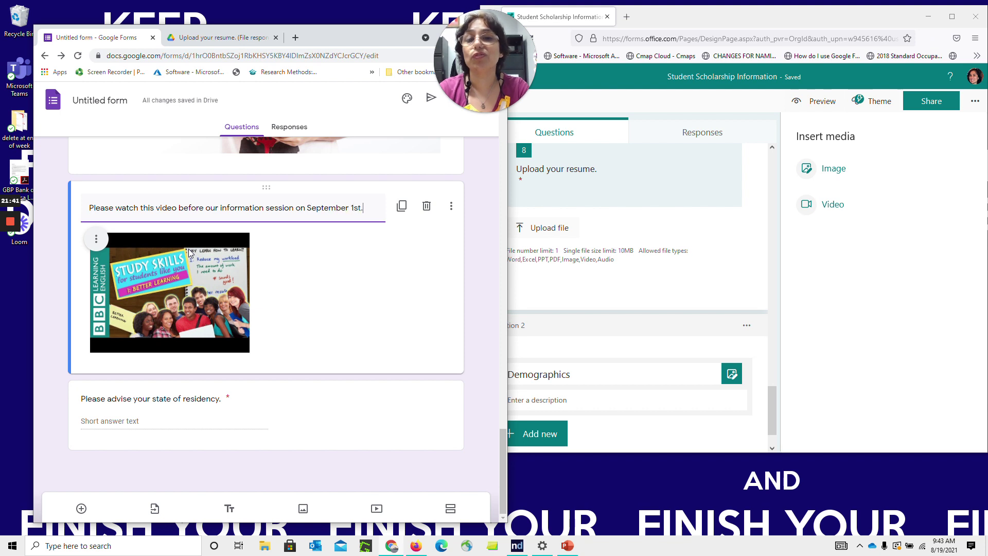
type(".")
left_click(481, 304)
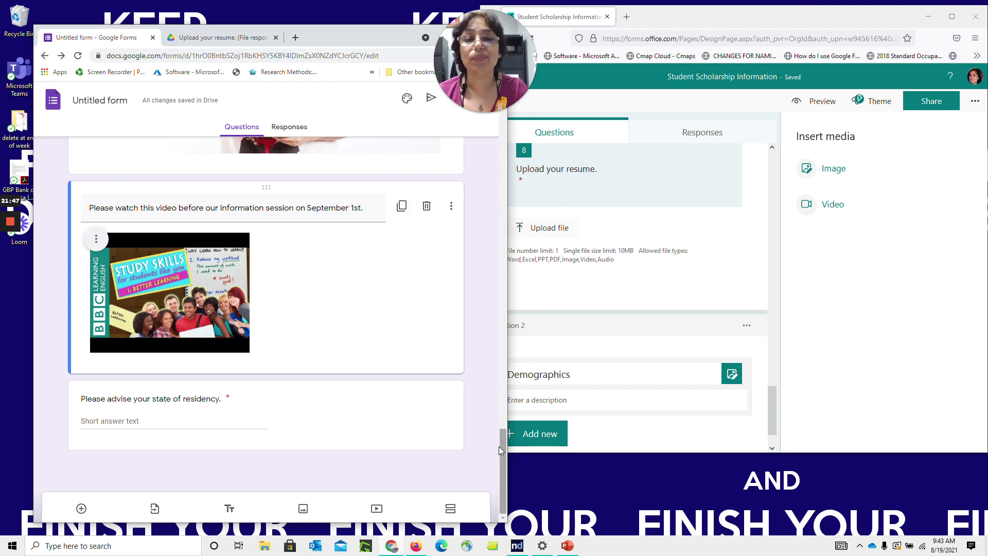
left_click(818, 364)
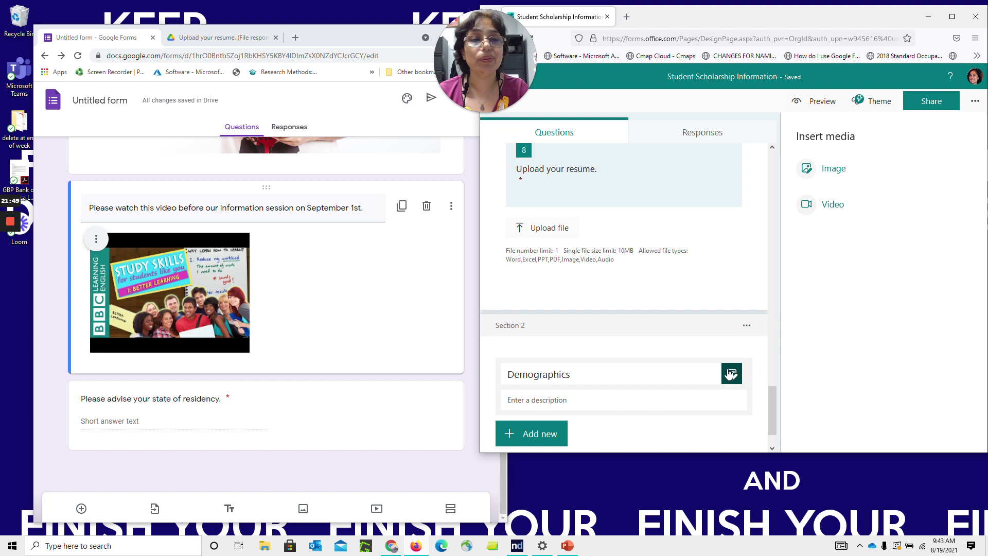
left_click(731, 373)
Open an empty Video URL entry for the Demographics section in Microsoft Forms
left_click(917, 365)
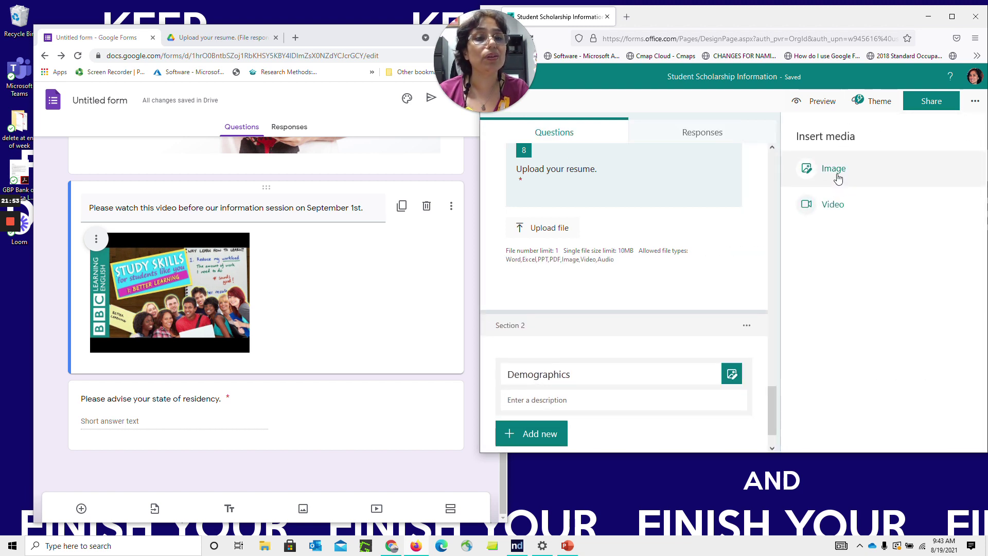
left_click(839, 206)
type("study skills")
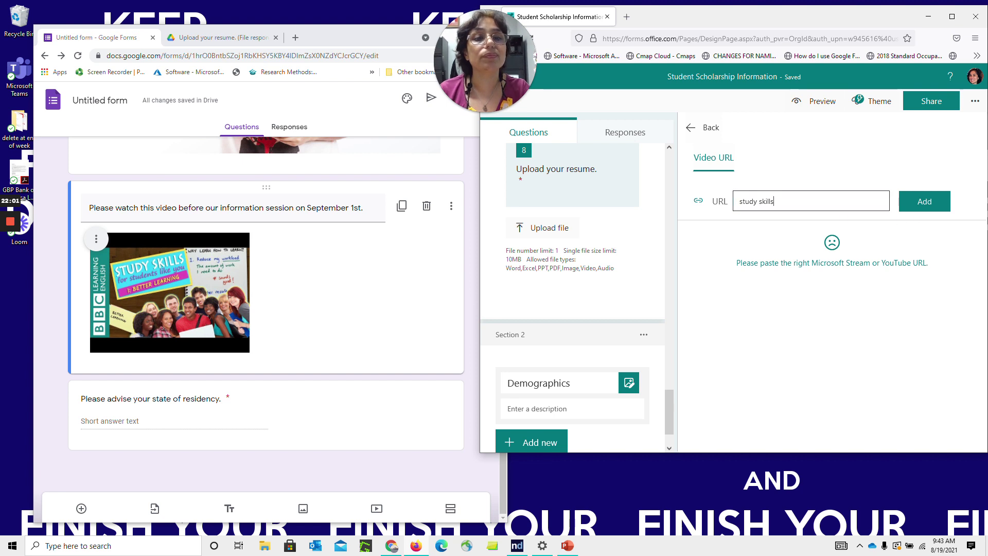
left_click(706, 134)
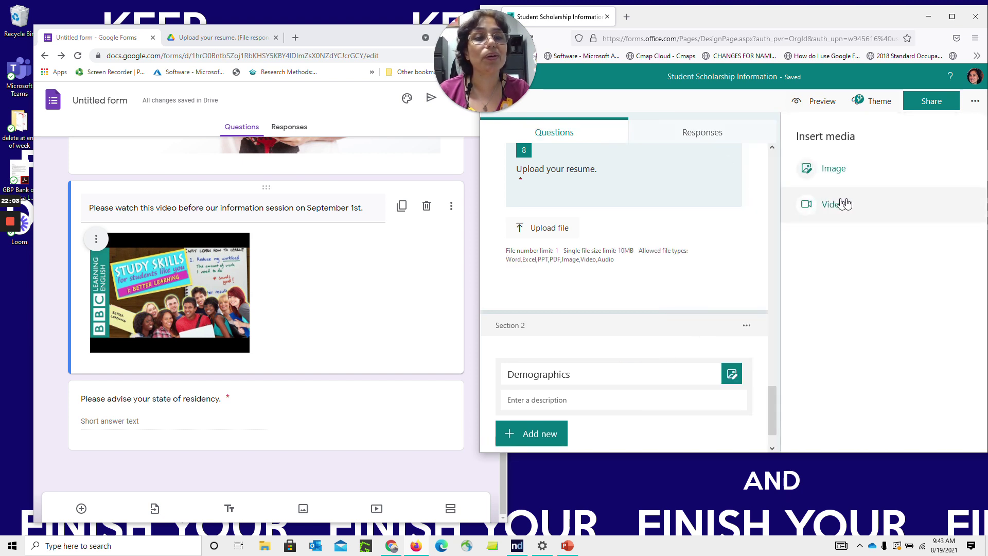
left_click(848, 205)
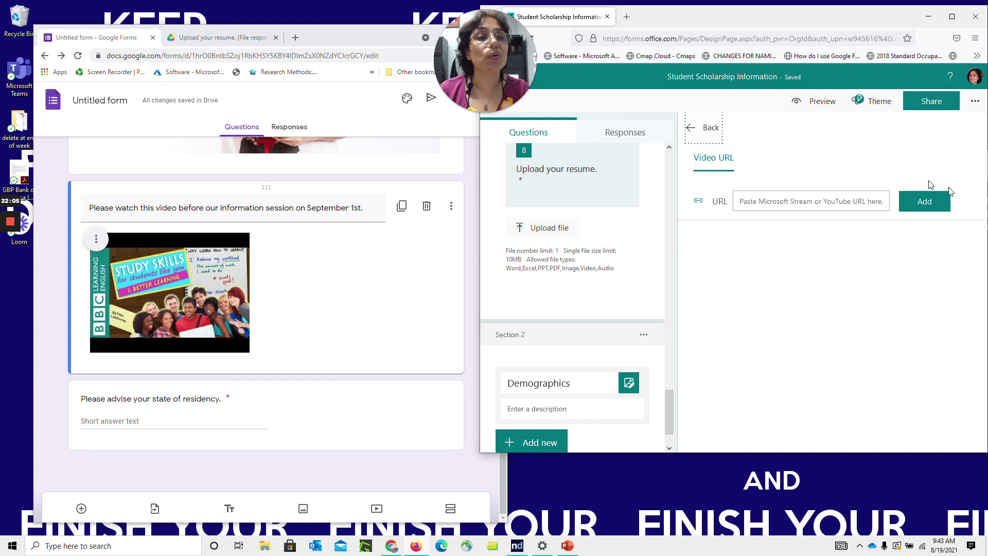
In a new tab, search YouTube for 'study skills' and open the Crash Course playlist
left_click(627, 16)
type("youtube")
key("Return")
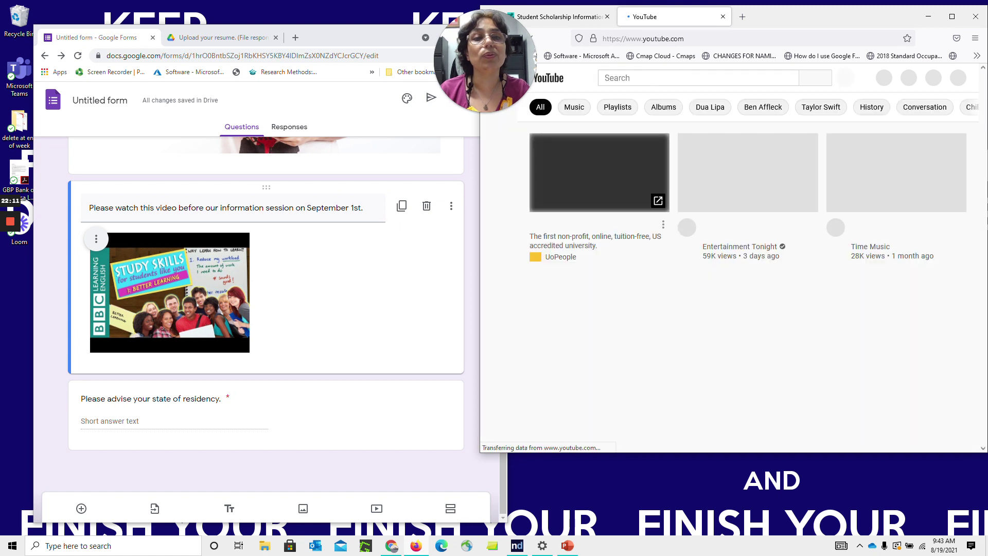
left_click(652, 77)
type("study skills")
key("Return")
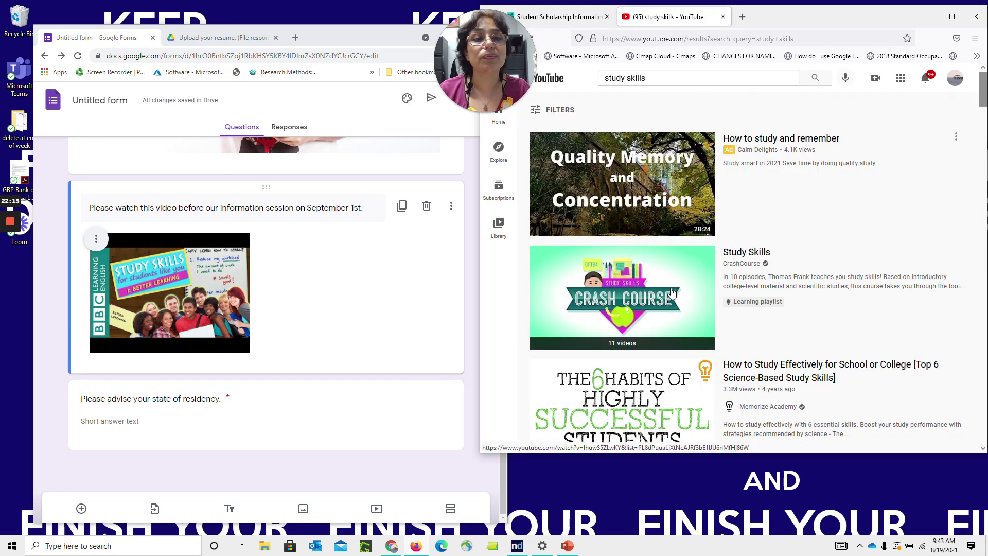
left_click(684, 288)
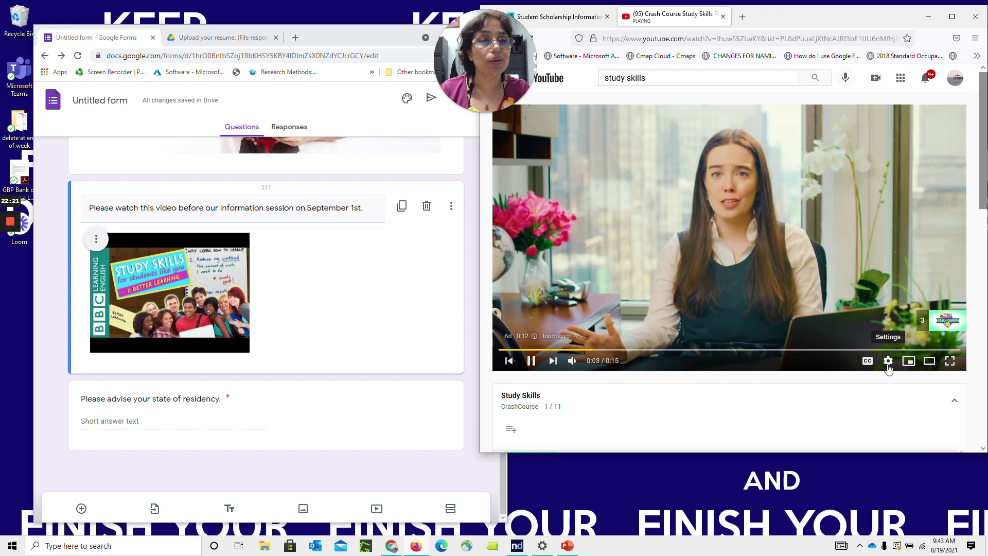
Skip the ad, pause the Crash Course video, and copy its share link
left_click(751, 414)
scroll(752, 415, "down", 3)
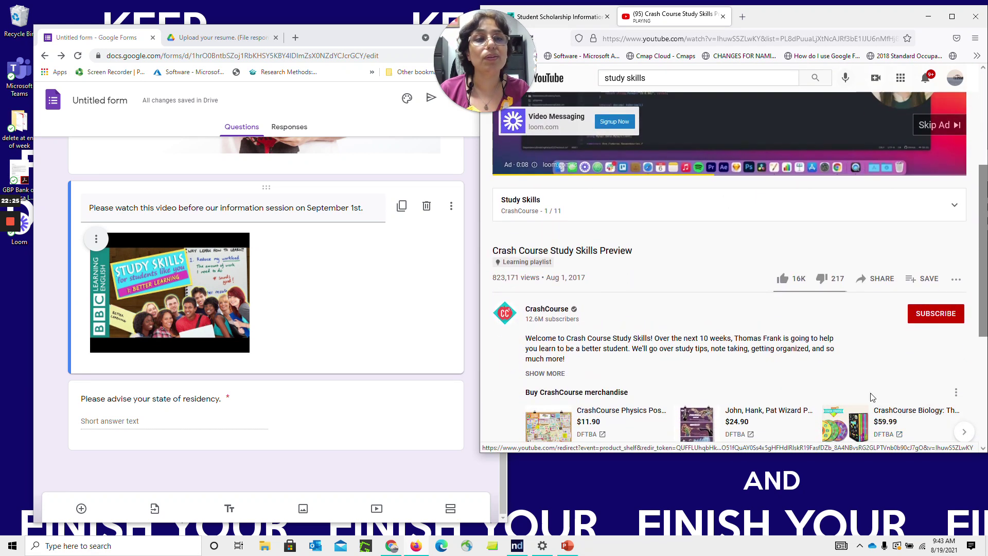
scroll(872, 397, "up", 1)
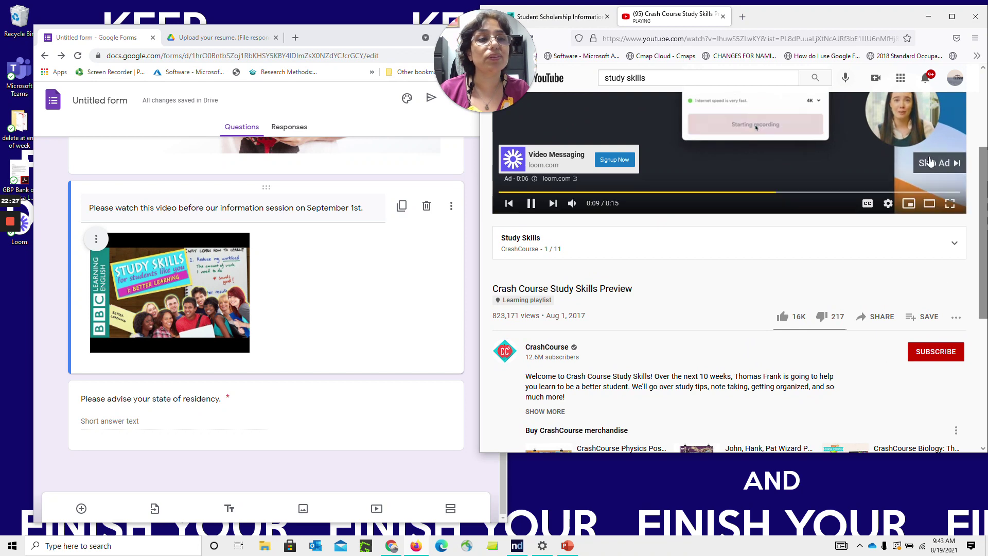
left_click(930, 159)
left_click(530, 204)
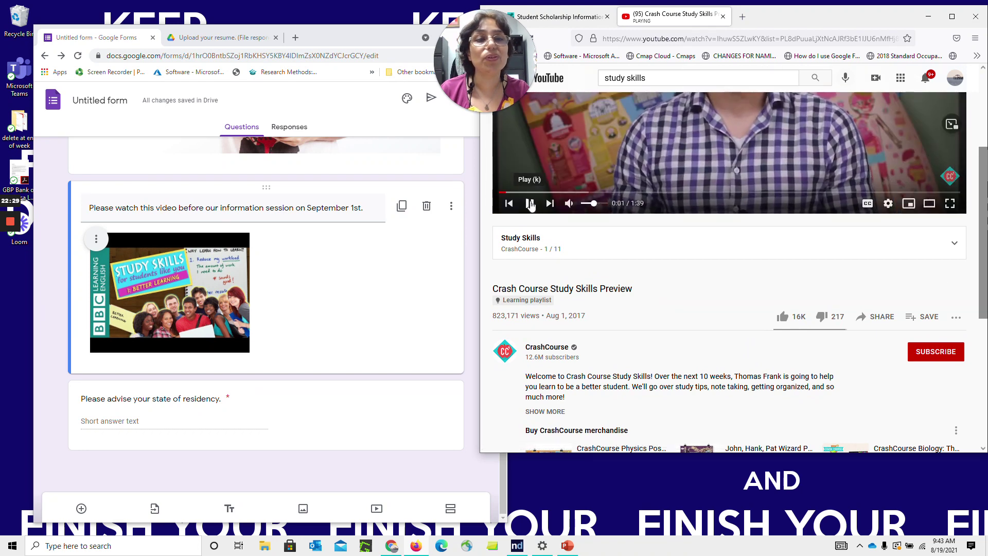
left_click(864, 319)
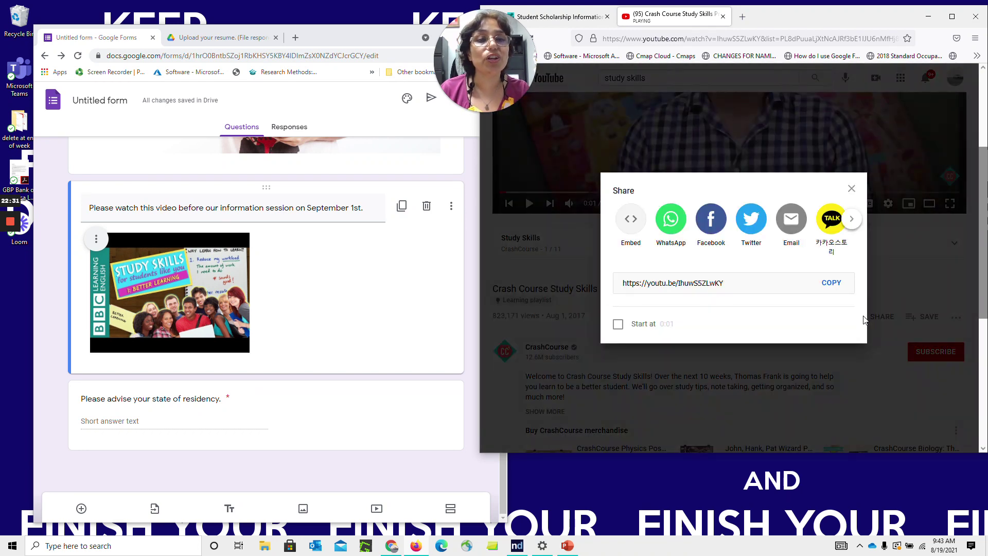
left_click(831, 283)
left_click(559, 16)
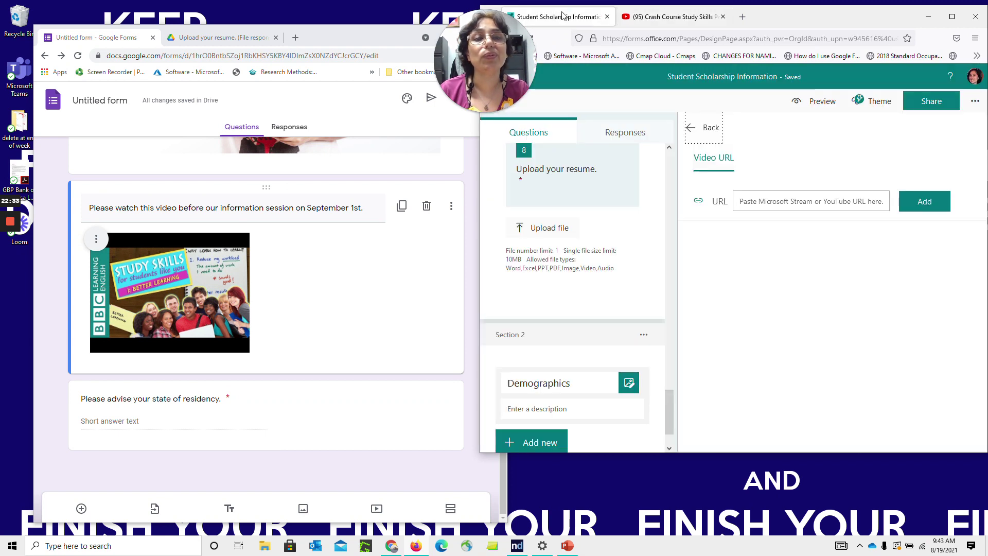
Paste the Crash Course YouTube link and embed it in the Demographics section
left_click(740, 202)
key("ctrl+v")
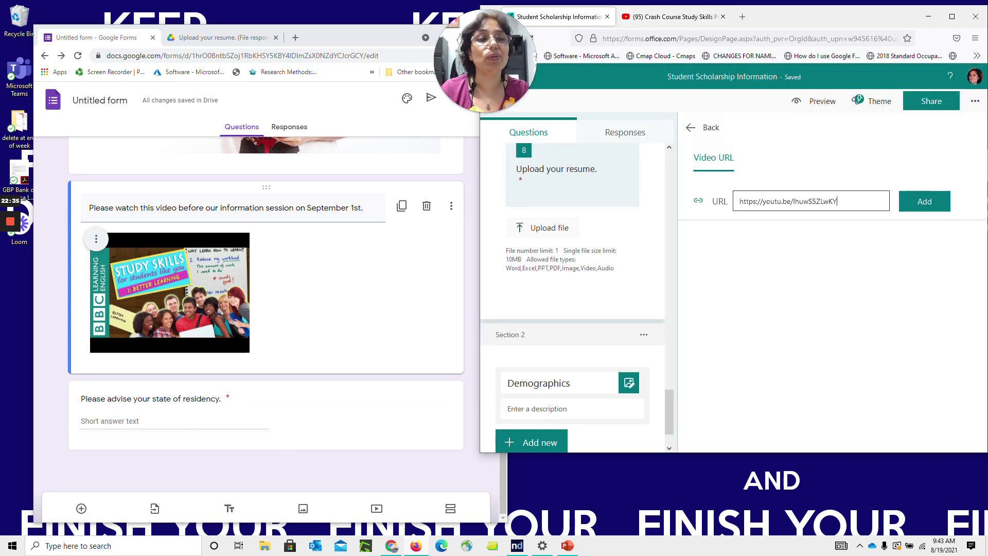
left_click(929, 208)
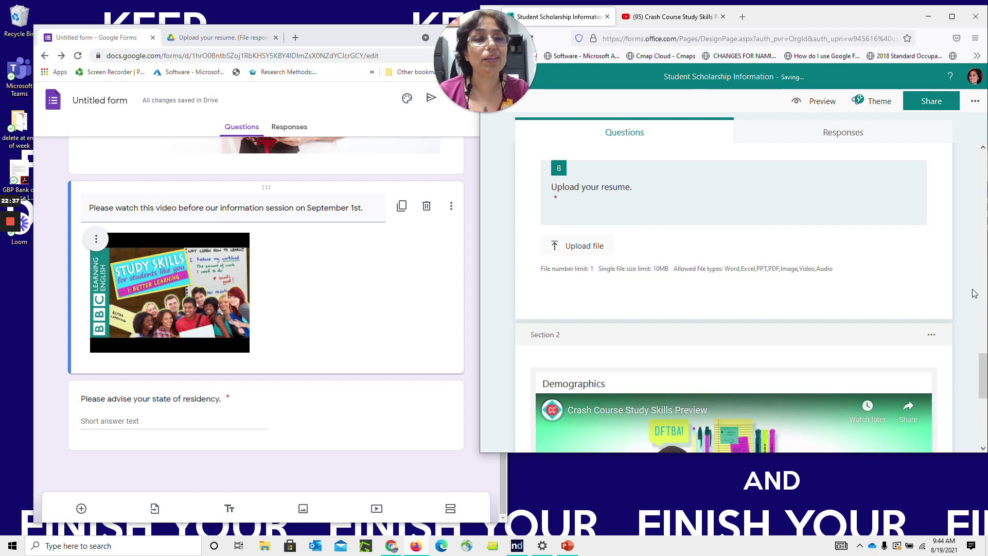
left_click_drag(984, 363, 984, 397)
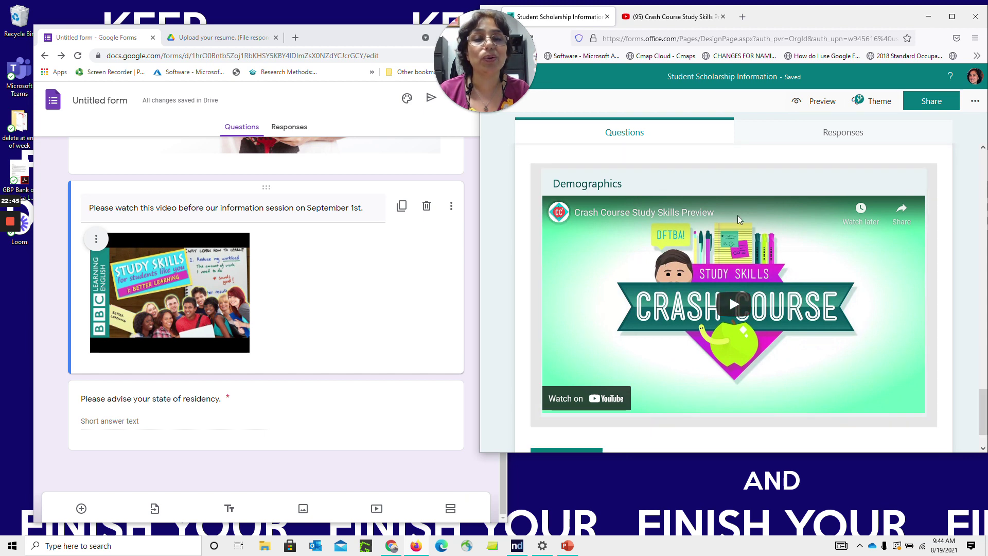
left_click_drag(983, 403, 982, 417)
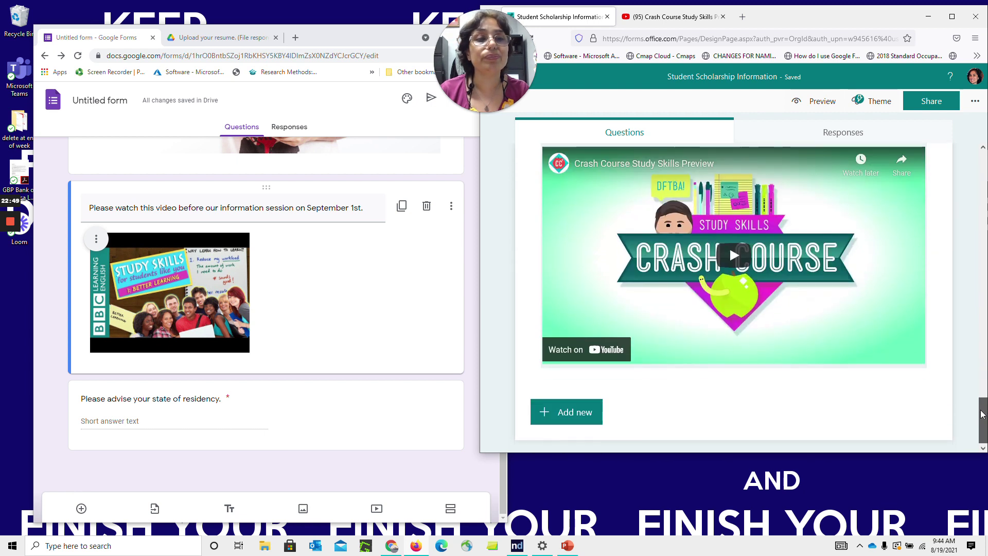
Bring the Google Forms window back to the front and reposition its view
left_click(469, 235)
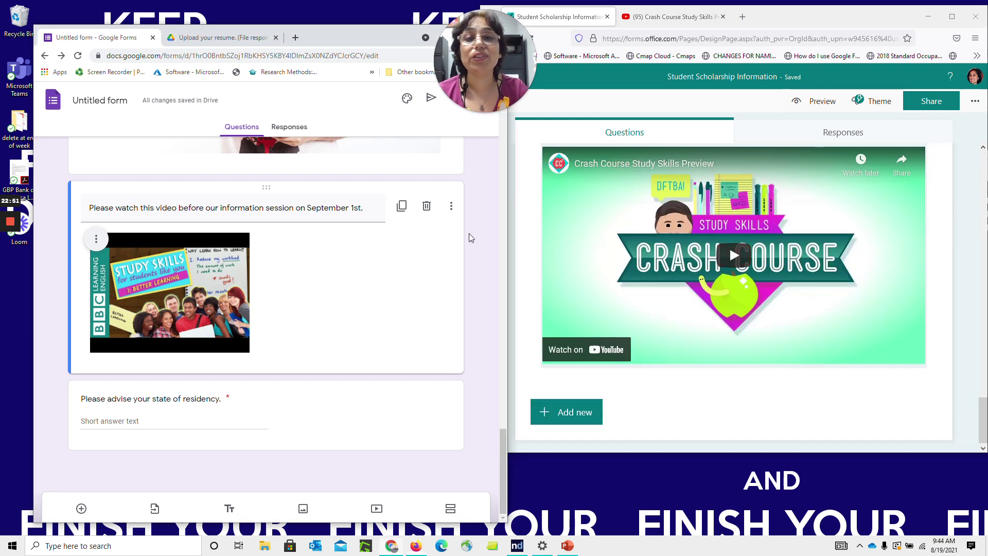
left_click_drag(501, 435, 497, 183)
left_click_drag(467, 24, 705, 440)
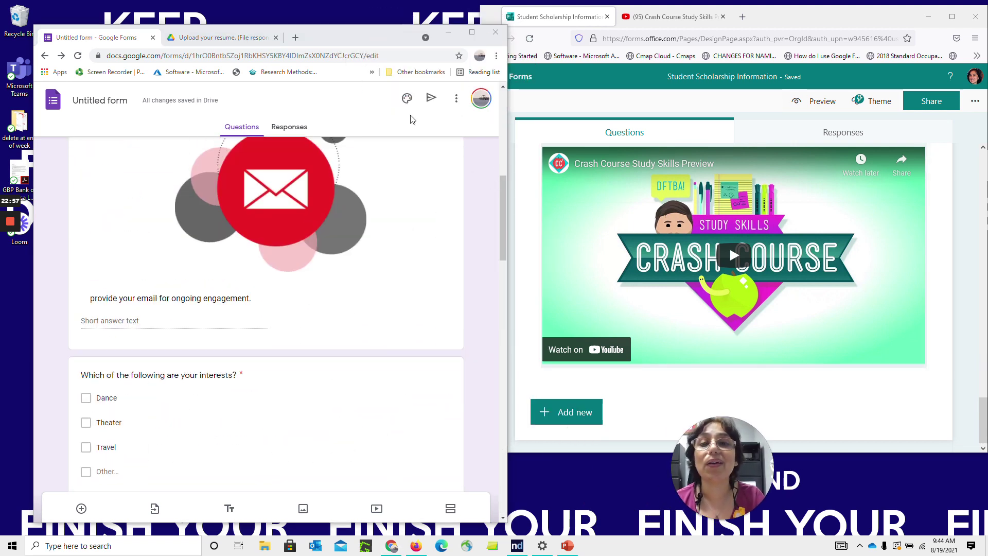
Set the Google form's header image to the open-book photo
left_click(407, 99)
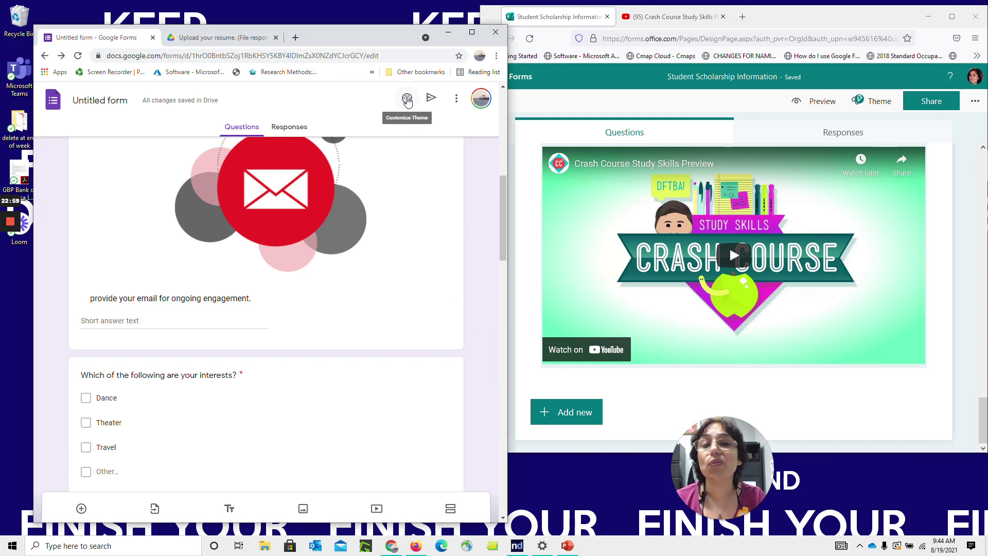
left_click(257, 160)
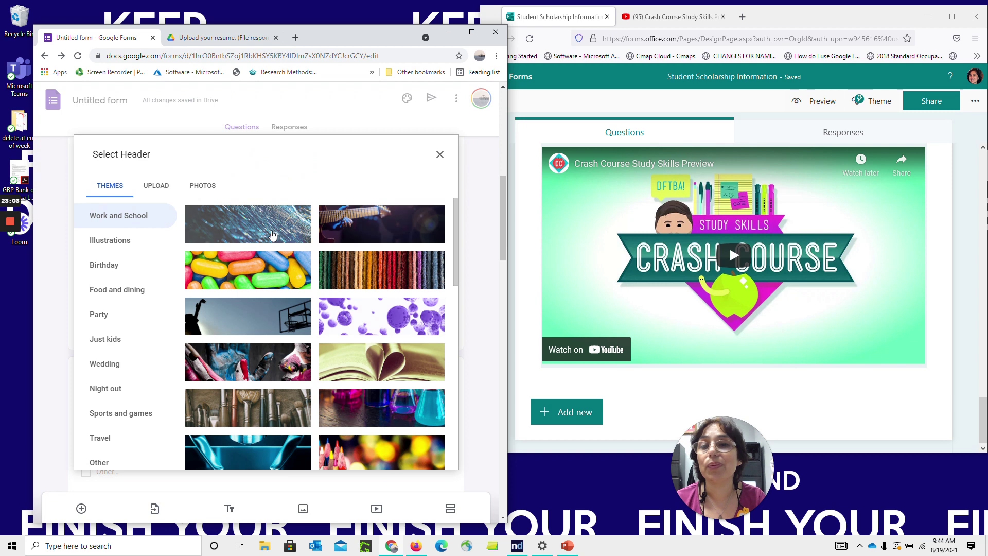
left_click(209, 186)
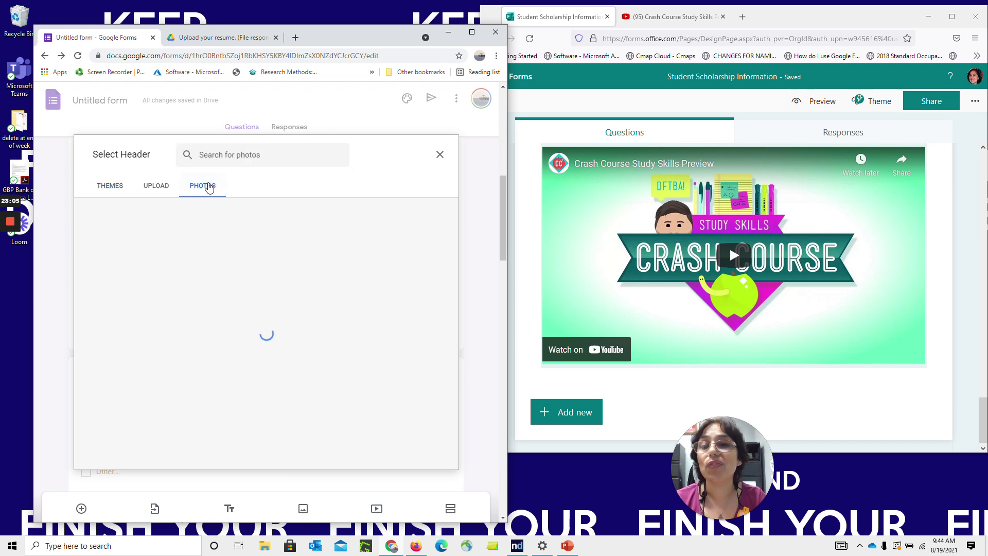
left_click(163, 191)
left_click(118, 193)
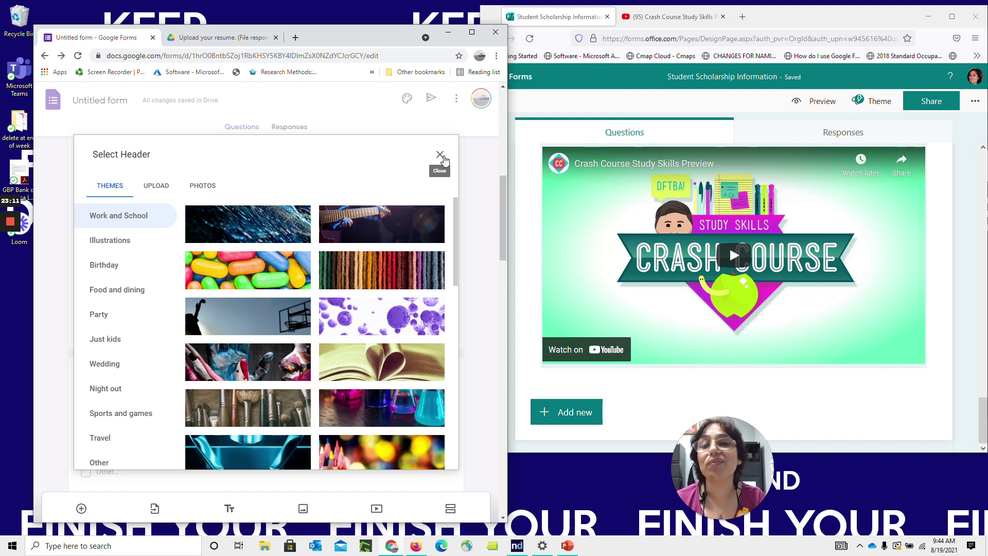
left_click(407, 377)
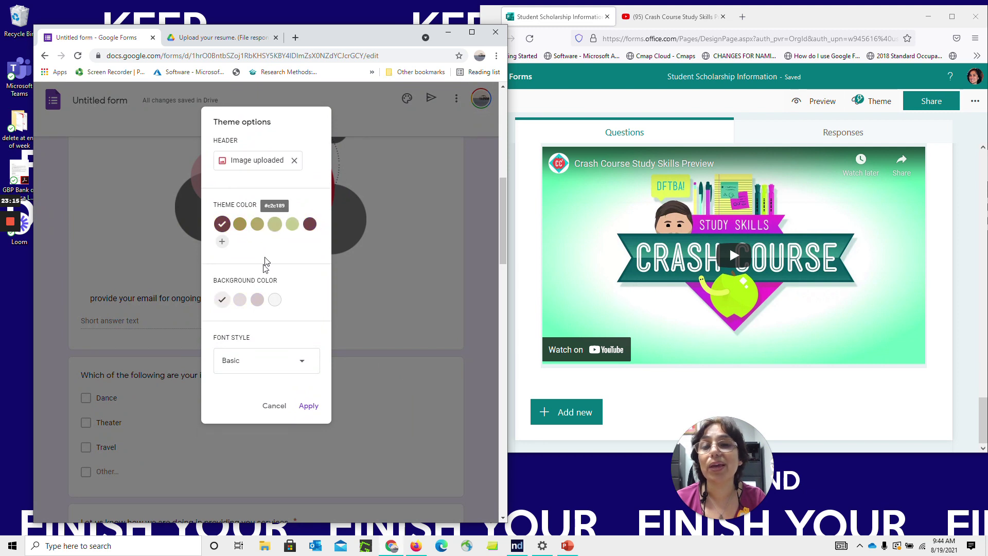
Choose the olive-gold theme colour and Formal font style, and apply the theme
left_click(240, 225)
left_click(256, 300)
left_click(292, 369)
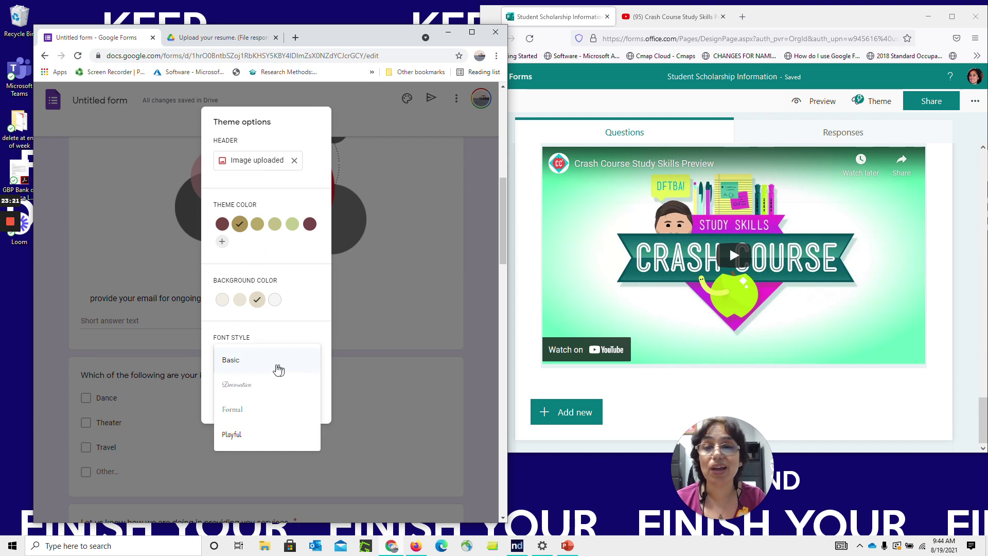
left_click(268, 412)
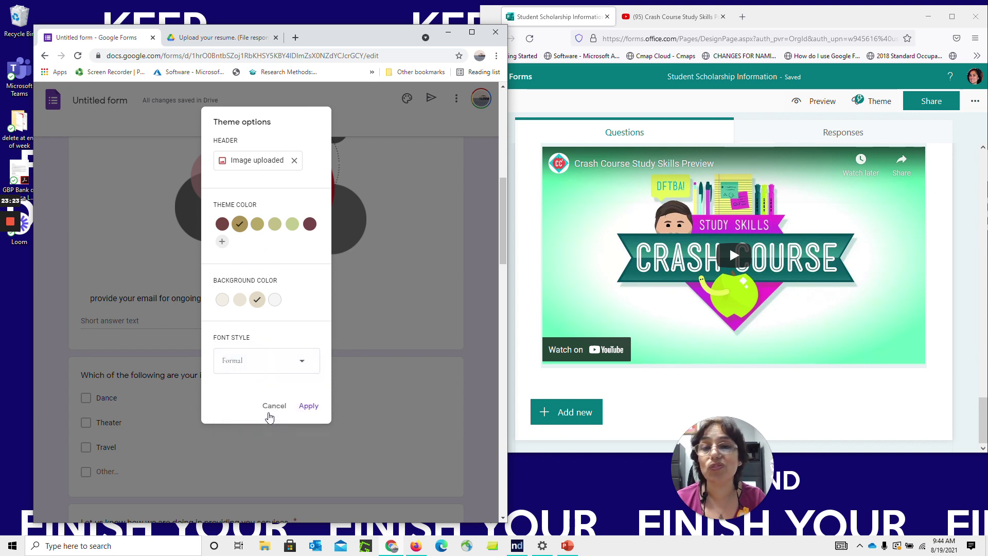
left_click(309, 406)
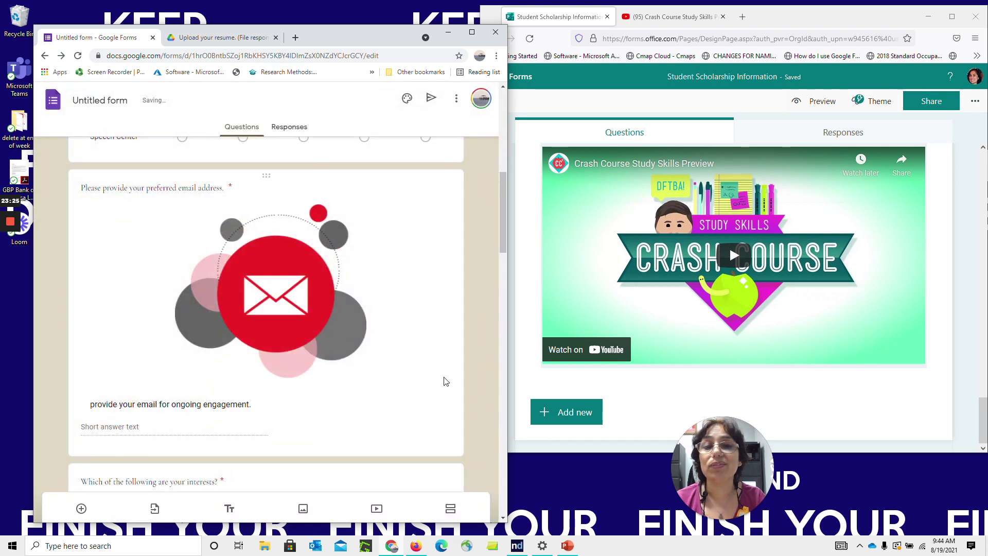
left_click_drag(500, 238, 506, 133)
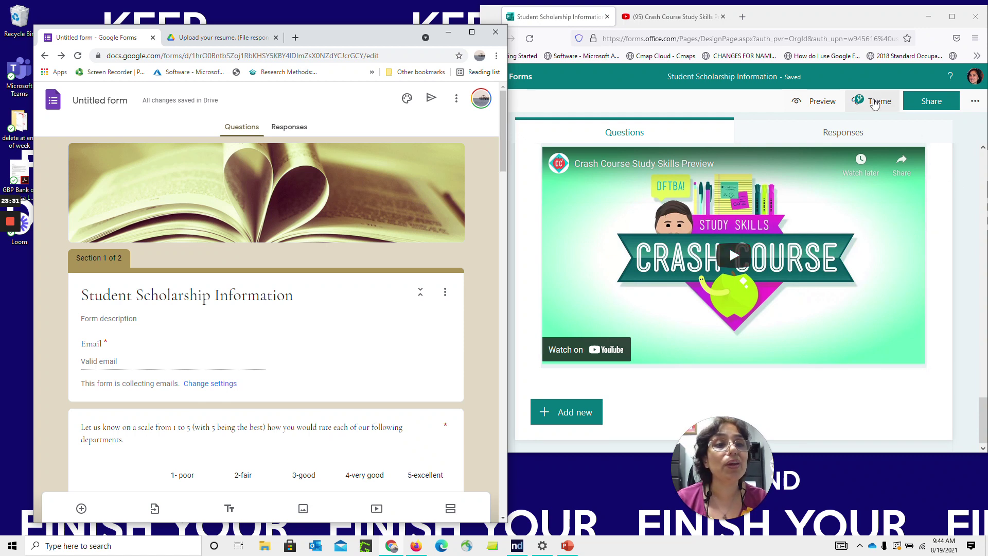
Try the library and paper-plane themes, then apply the graduation caps photo theme
left_click(875, 102)
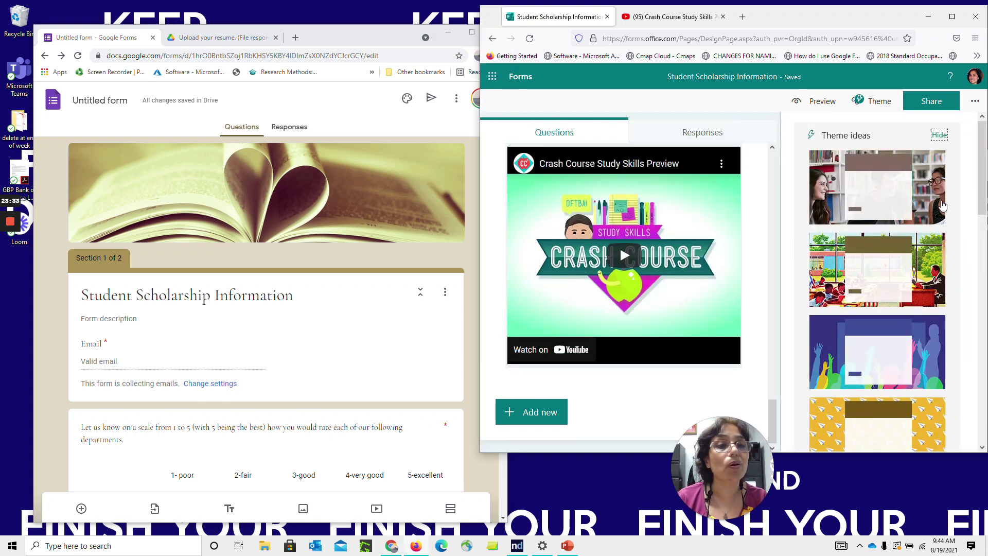
left_click(943, 207)
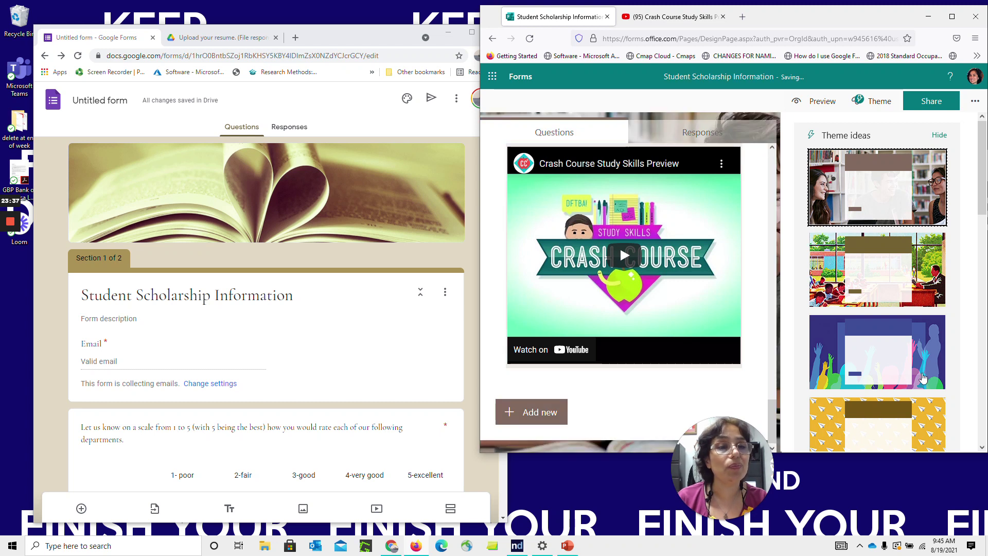
left_click(928, 421)
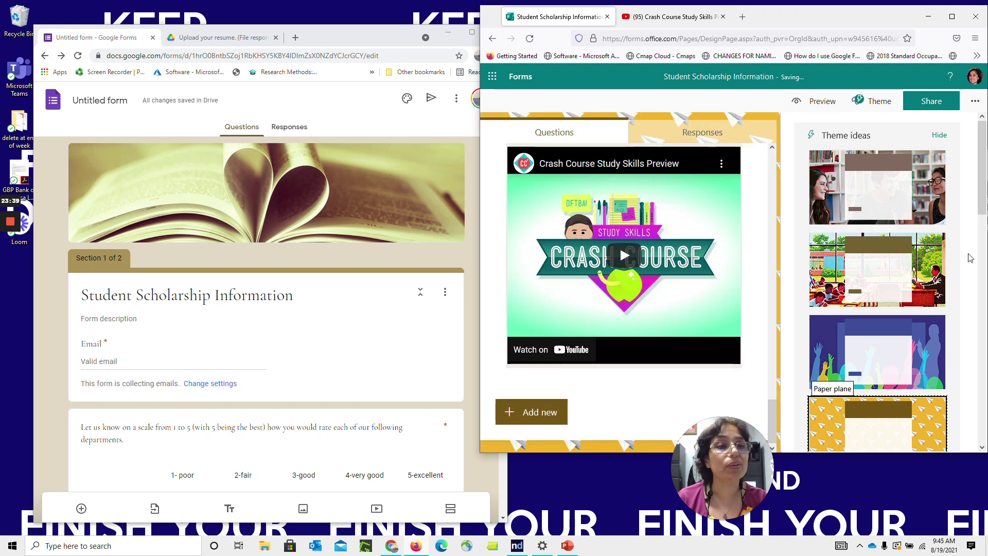
left_click_drag(984, 194, 984, 346)
left_click(929, 251)
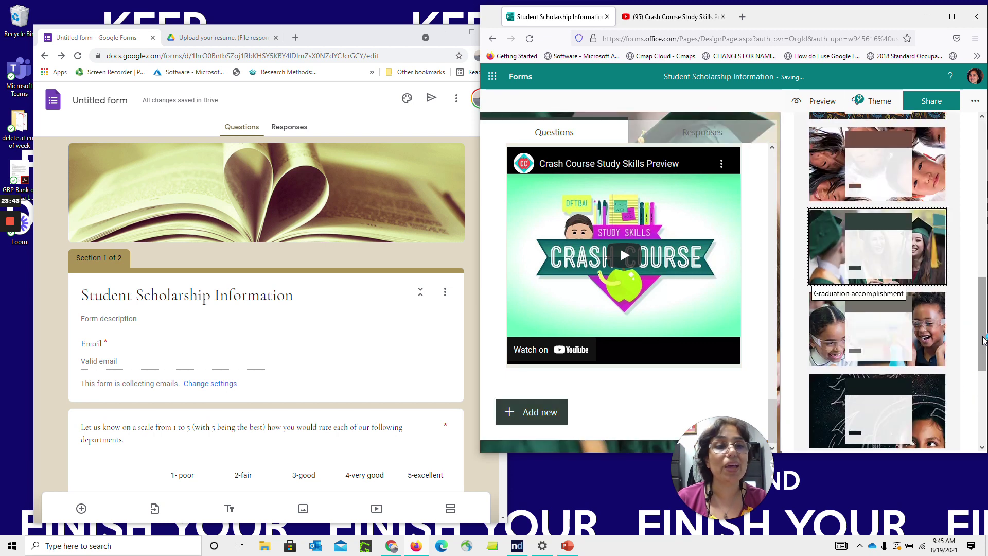
left_click_drag(985, 335, 985, 408)
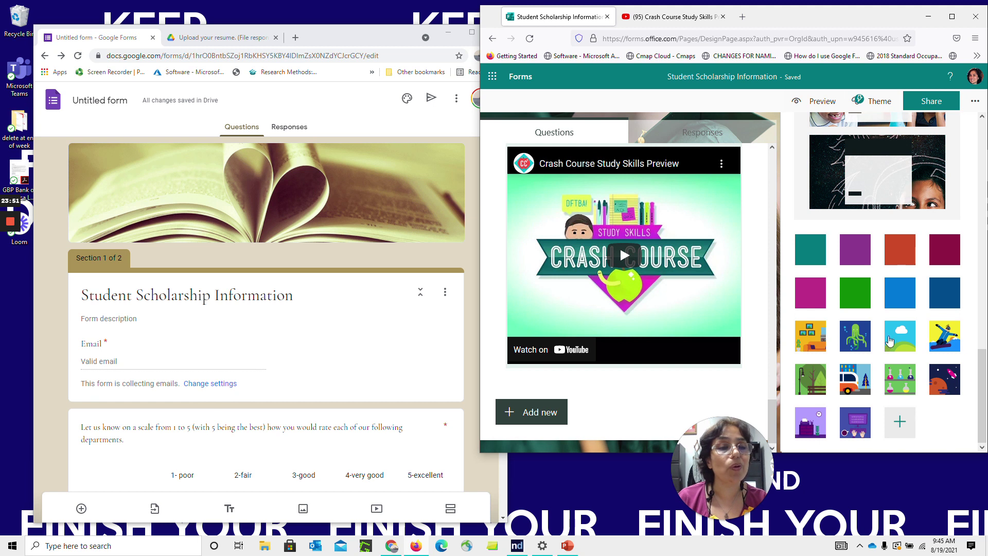
Start a custom theme, search a scholarship background image, and open the hex colour entry
left_click(900, 423)
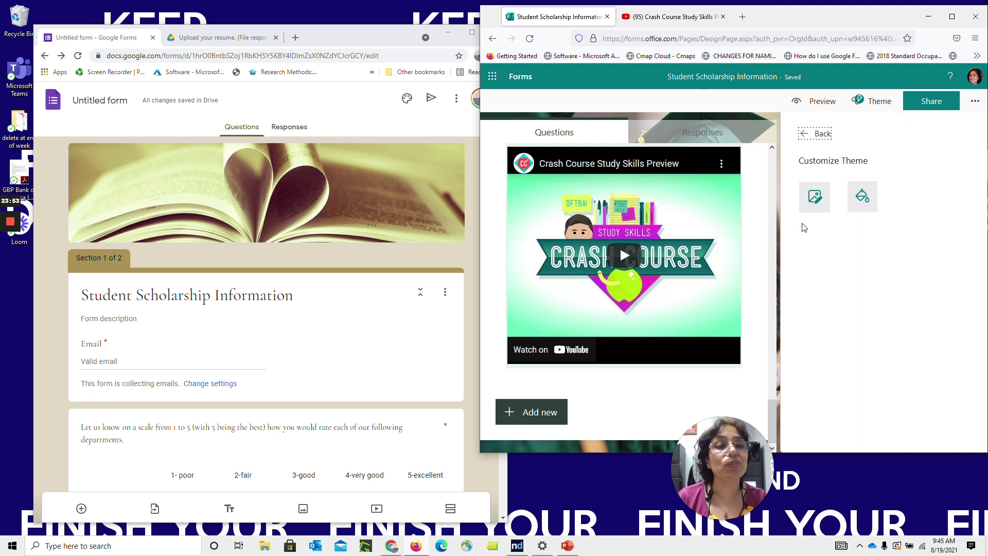
left_click(815, 204)
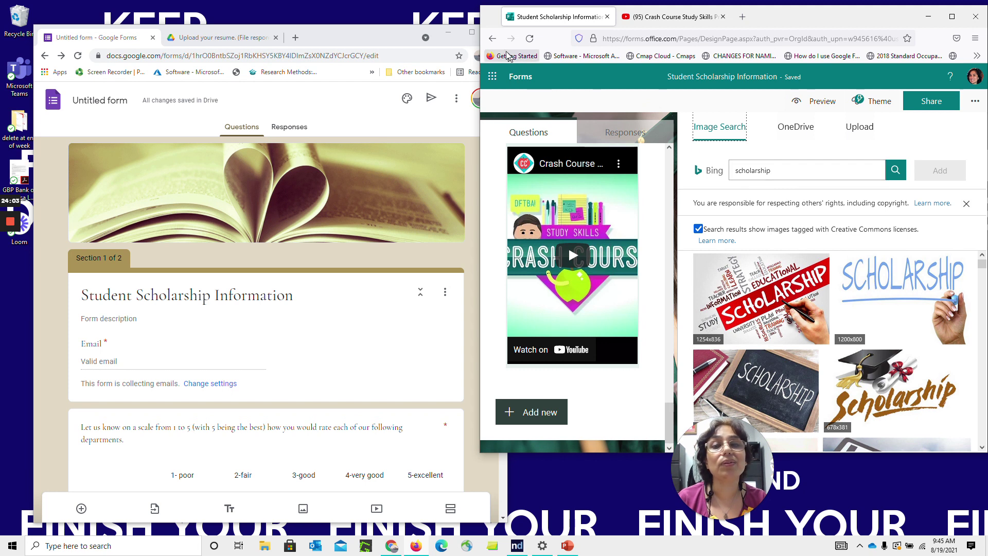
left_click(493, 39)
left_click(873, 202)
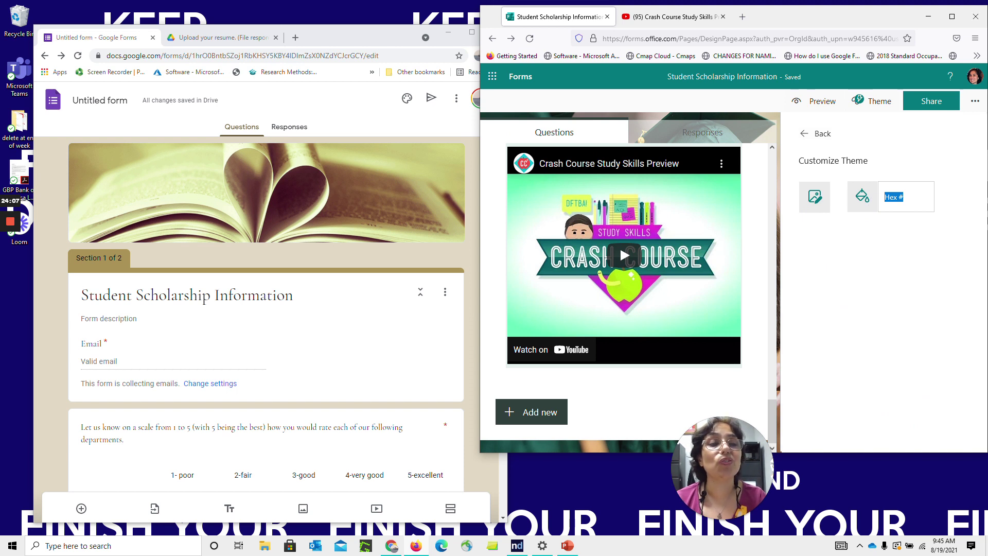
Navigate the YouTube tab to google.com
left_click(669, 17)
left_click(626, 38)
key("ctrl+a")
type("google")
key("Return")
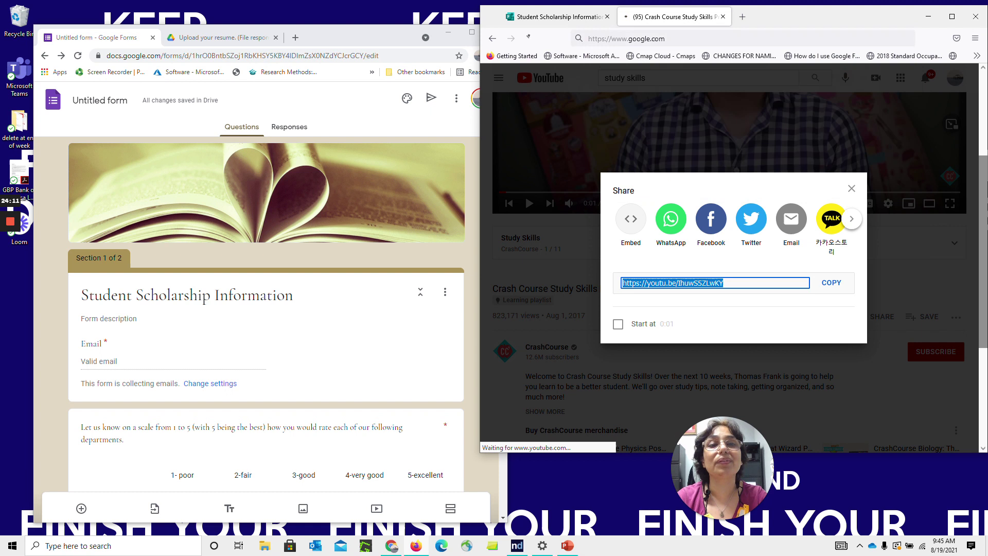
Search 'hex codes html', open HTML Color Codes, and pick red-orange #D45F44
type("hext c")
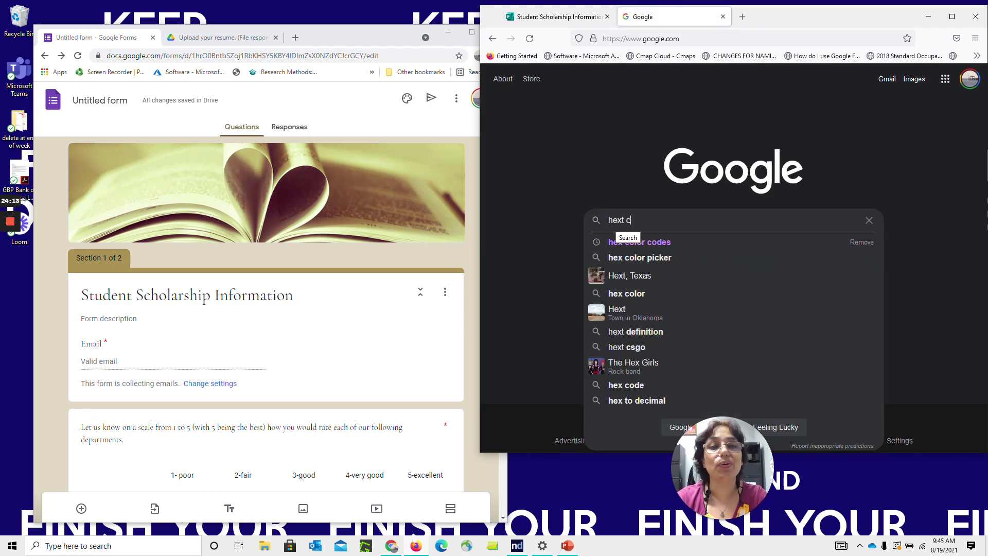
type("o")
key("BackSpace")
key("BackSpace")
key("BackSpace")
key("BackSpace")
type("codes html")
key("Return")
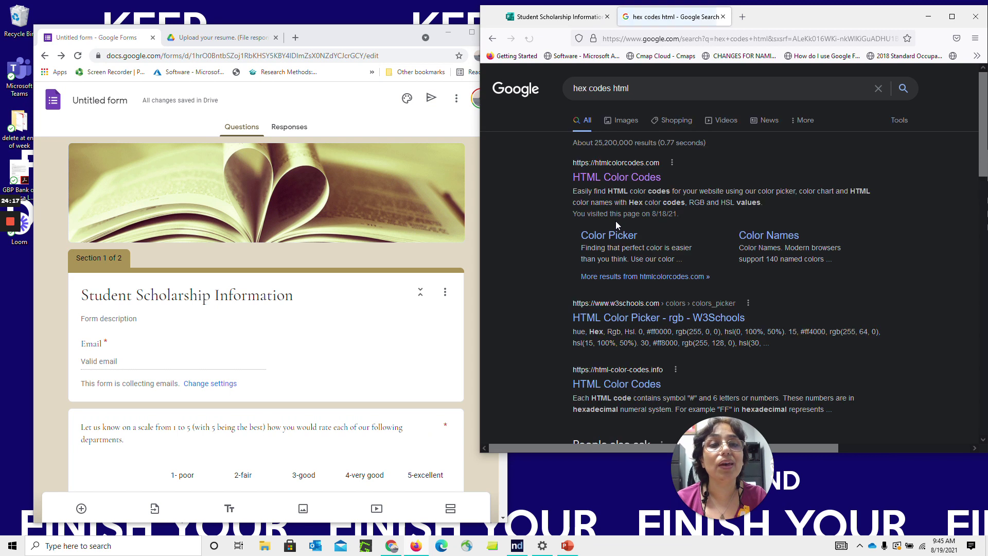
left_click(625, 181)
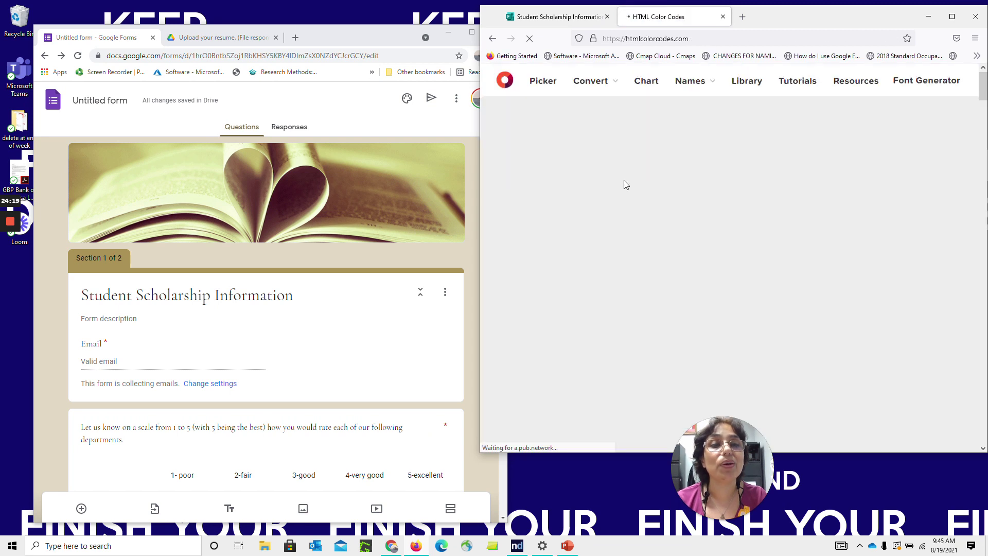
left_click(654, 394)
left_click_drag(653, 394, 613, 423)
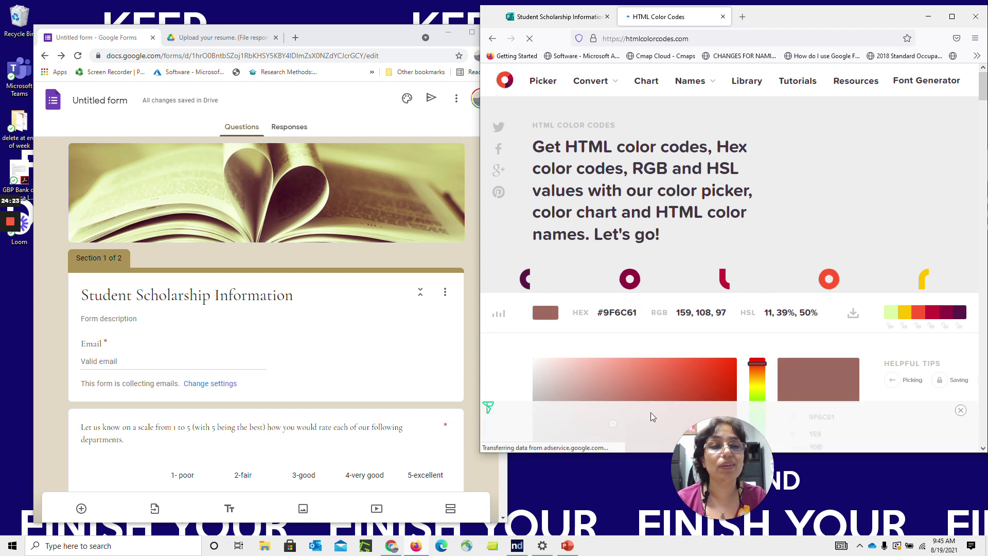
left_click(671, 388)
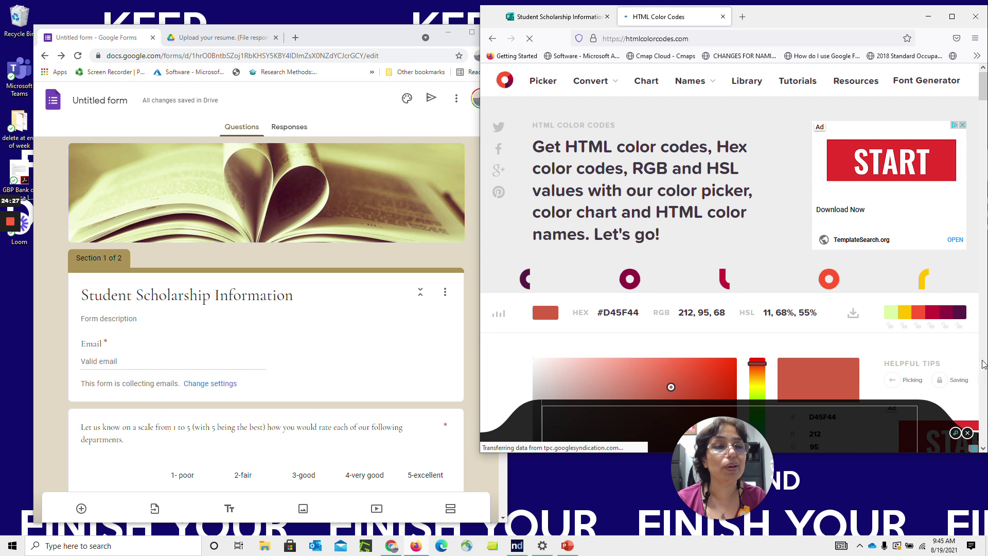
Copy hex D45F44 and paste it as the Microsoft Forms custom theme colour
left_click_drag(984, 98, 984, 107)
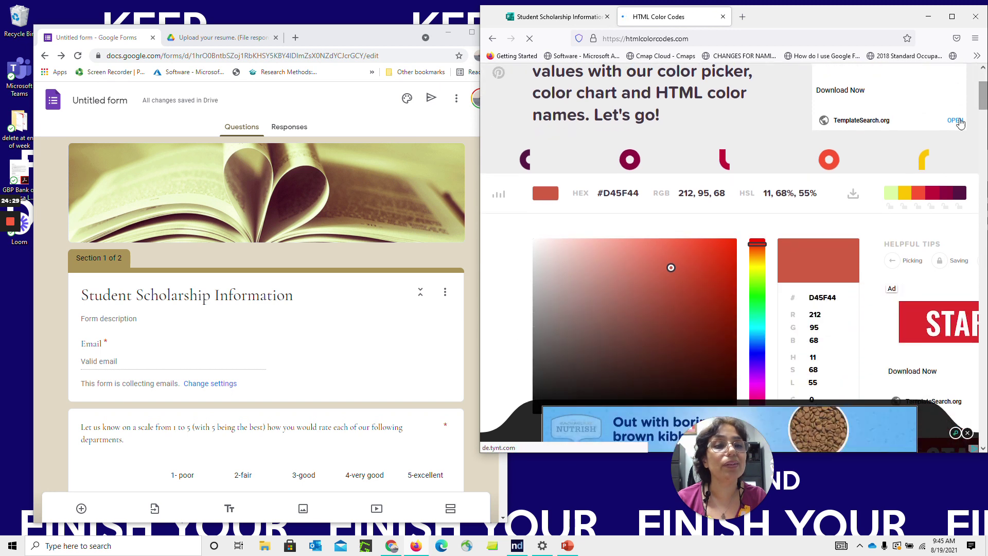
double_click(824, 297)
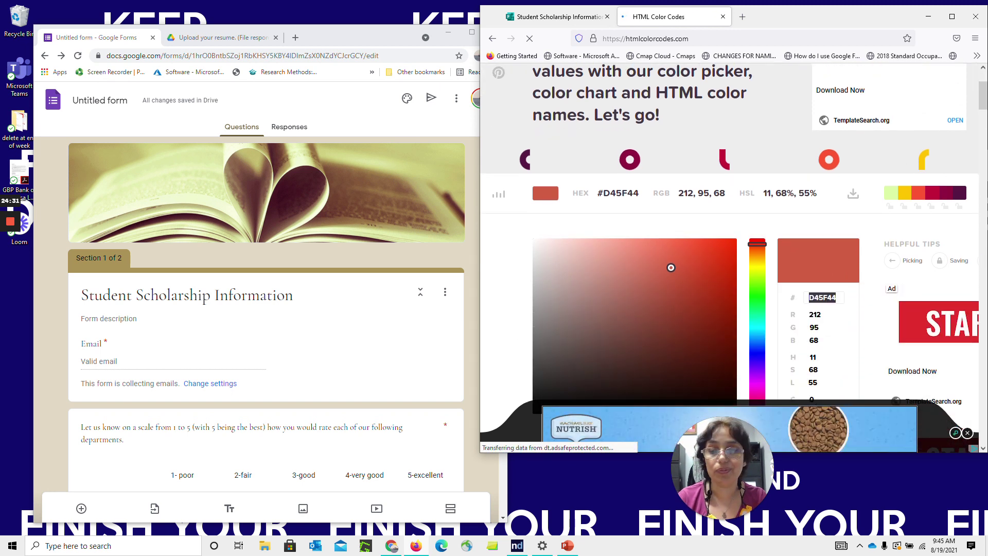
type("d45f44")
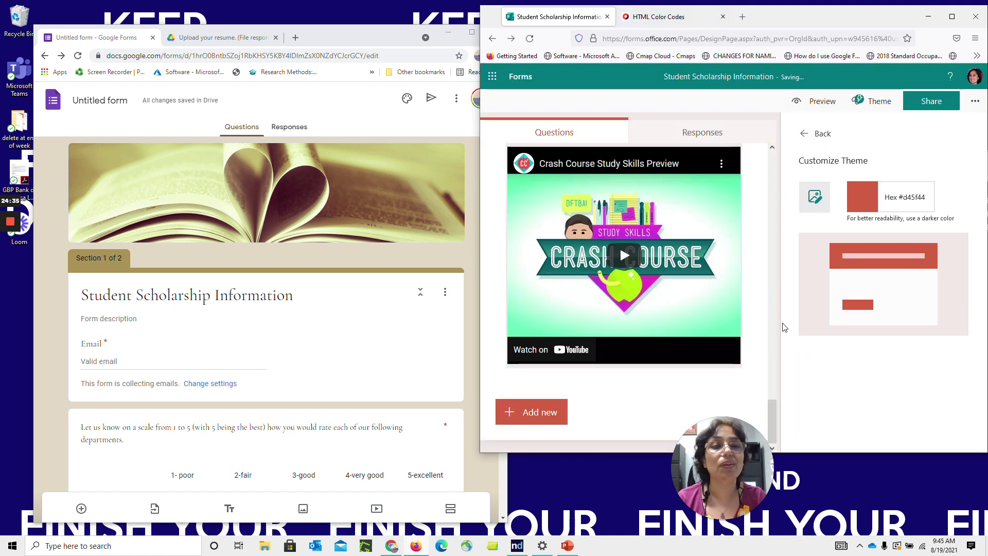
scroll(735, 396, "up", 3)
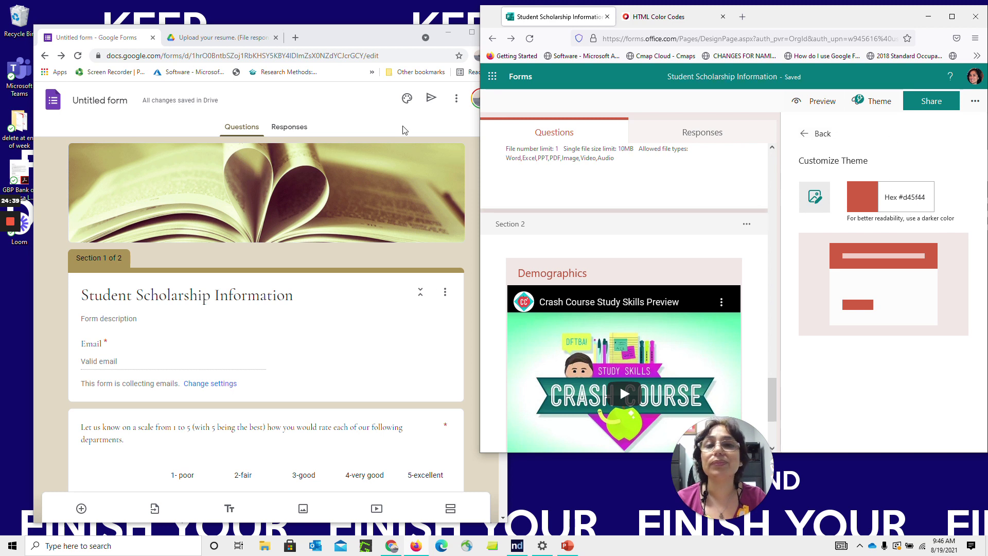
left_click(343, 104)
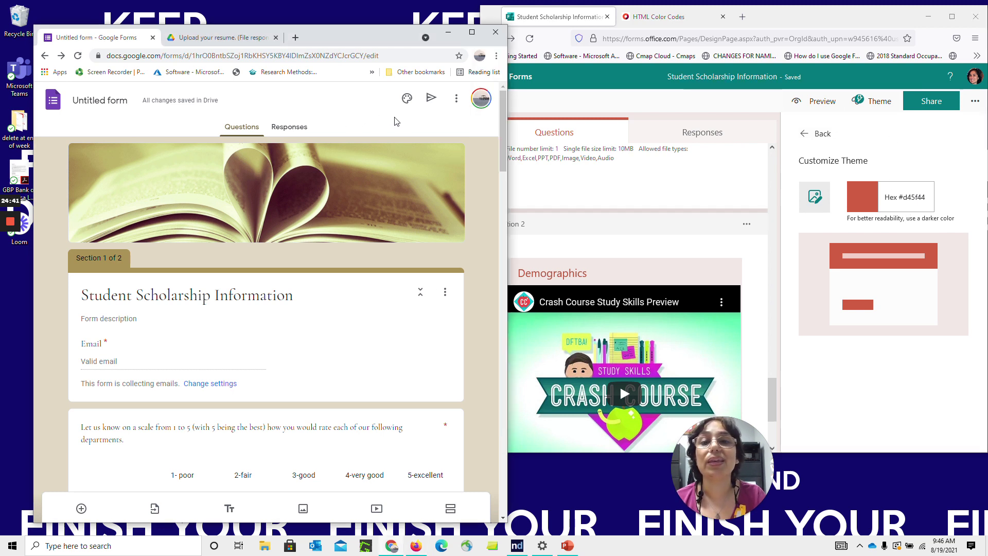
In Google Forms Settings, enable 'Limit to 1 response' and move to Presentation
left_click(457, 100)
left_click(434, 128)
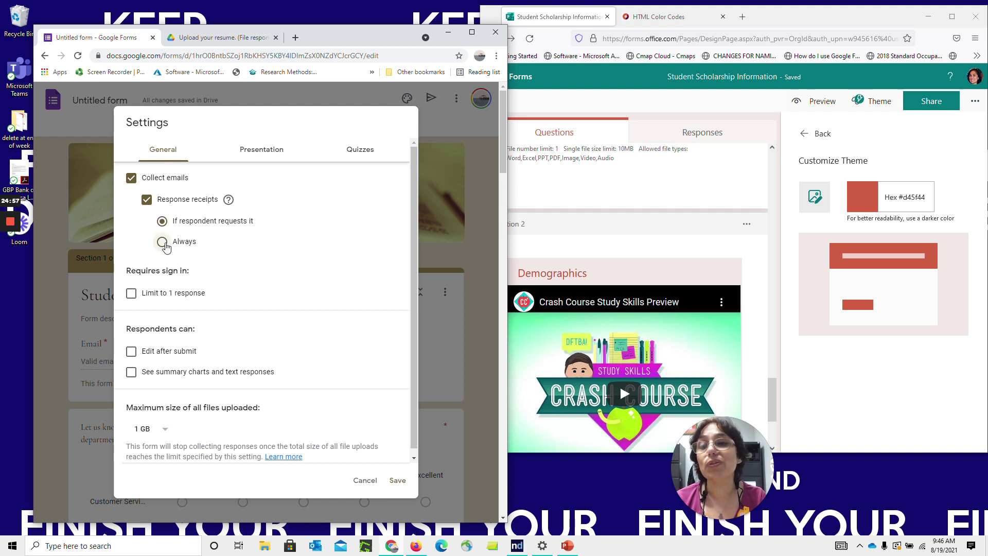
left_click(162, 221)
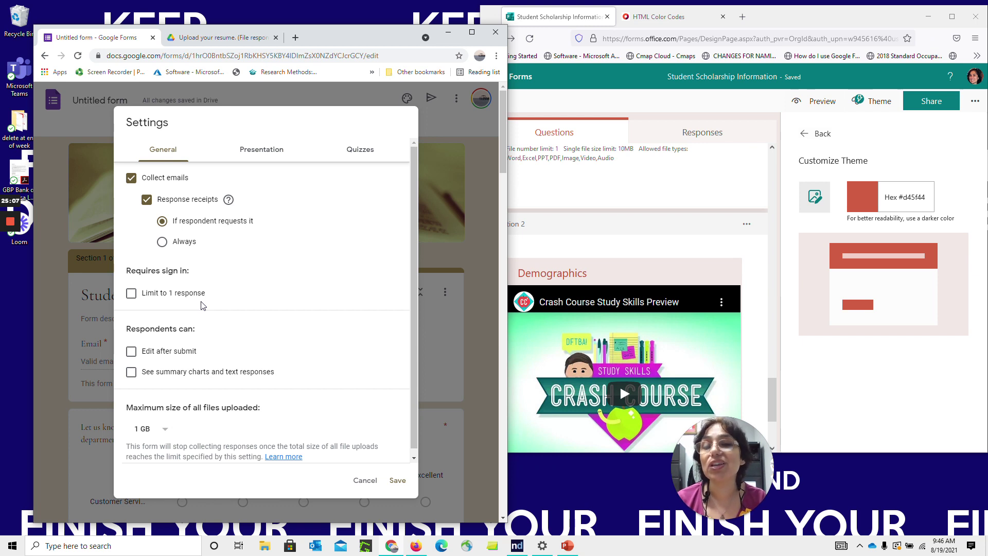
left_click(170, 299)
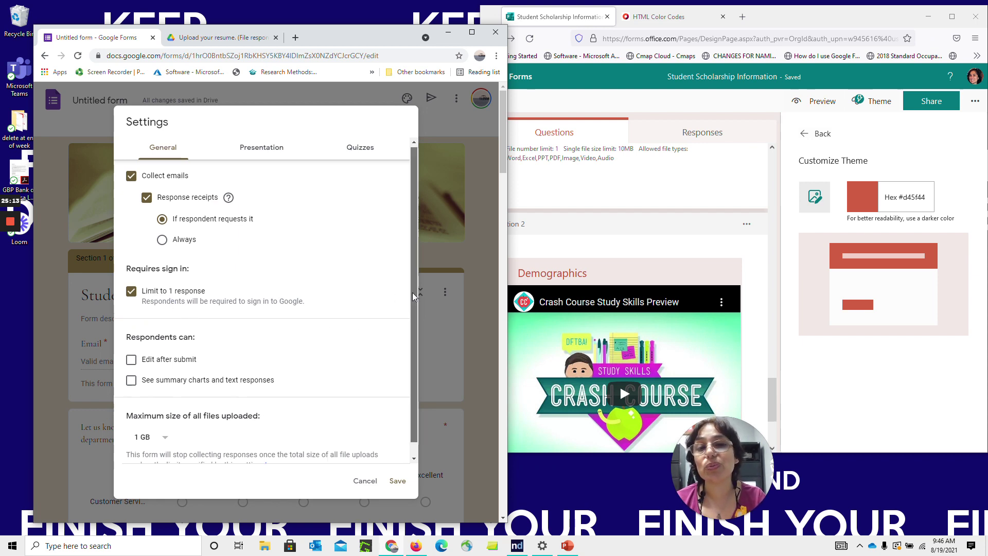
scroll(412, 292, "down", 1)
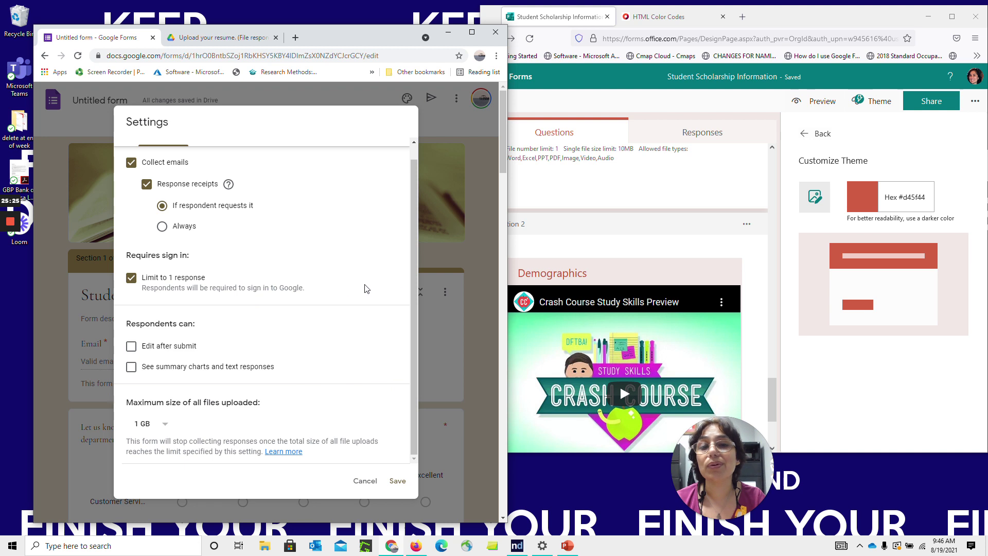
scroll(409, 232, "up", 1)
left_click(255, 152)
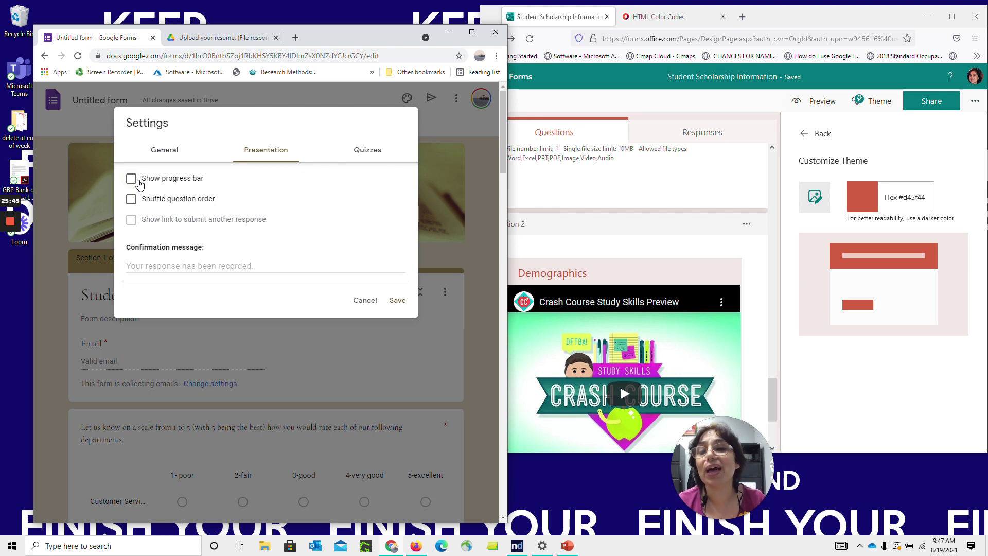
Set the confirmation message to 'Thank you for your timely submission. See you on September 1st'
left_click(266, 265)
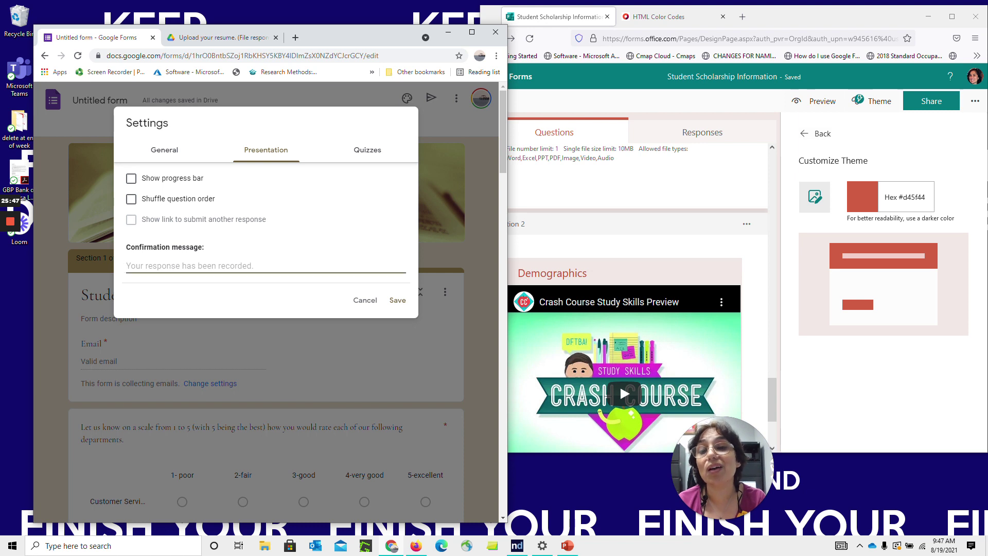
type("Thank y")
key("BackSpace")
type("you for your timely ")
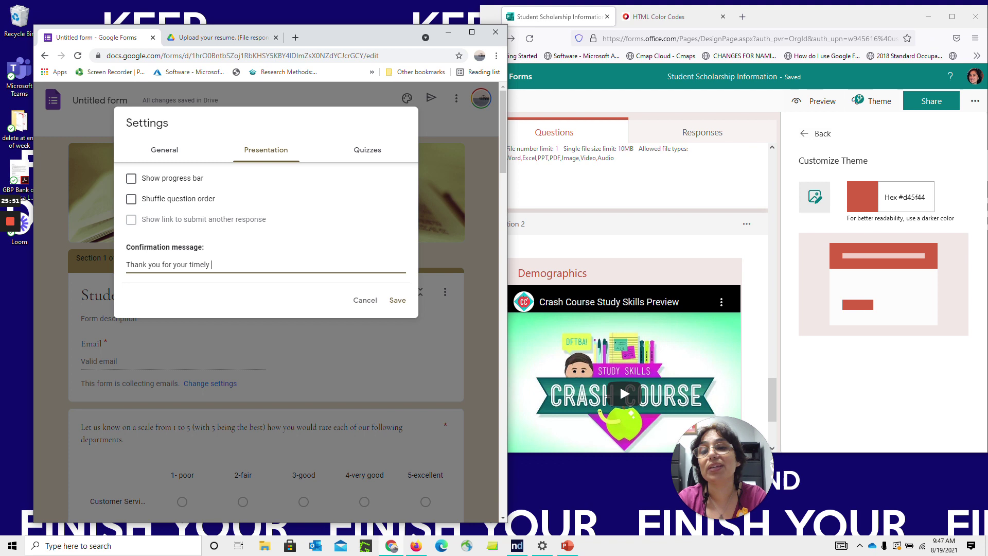
type("submission.  See you on SEpt")
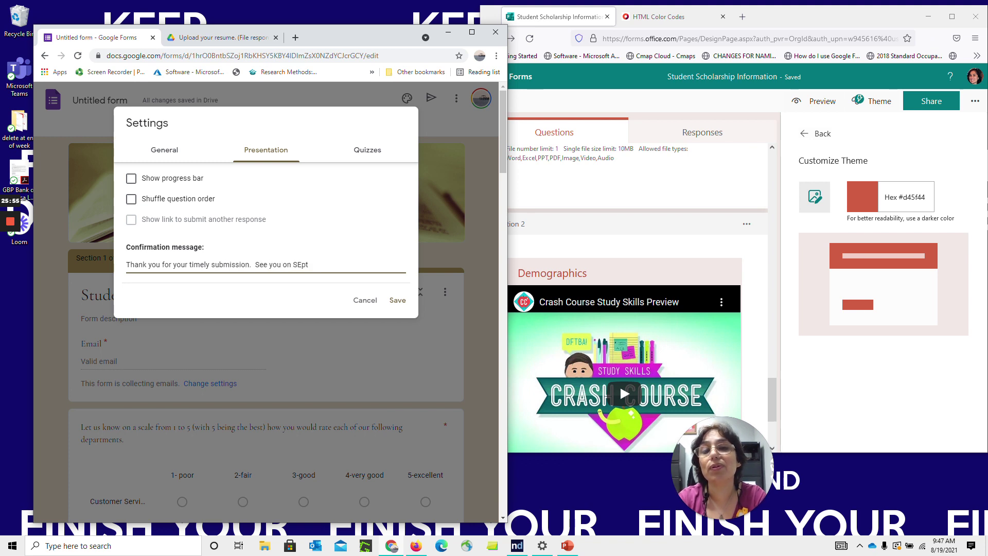
type("emember 1st")
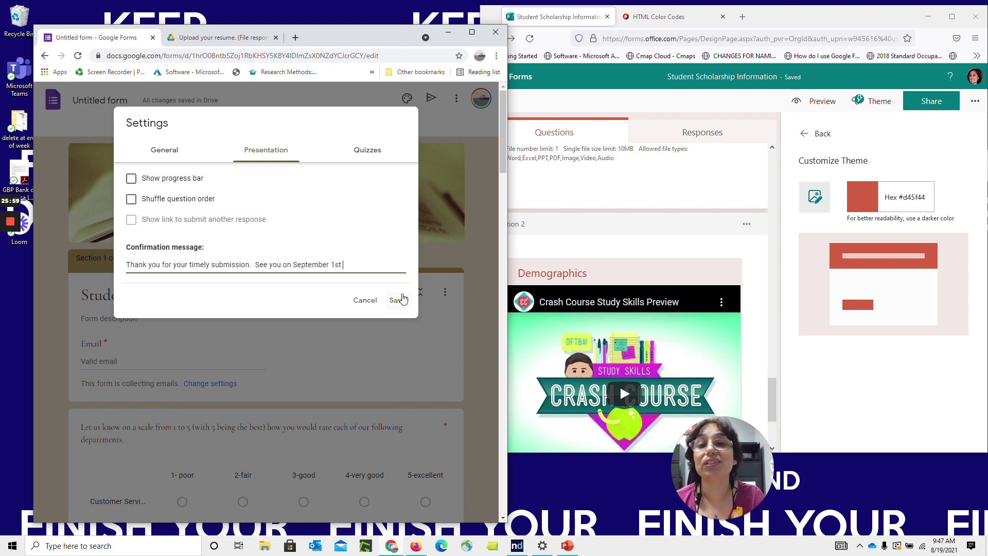
Toggle 'Make this a quiz' on and back off, then save the settings
left_click(368, 153)
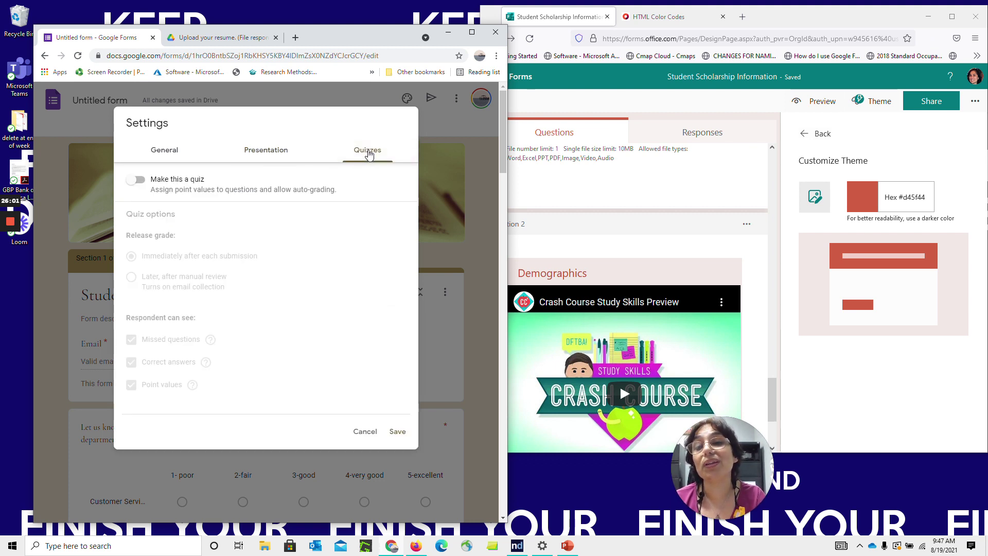
left_click(139, 180)
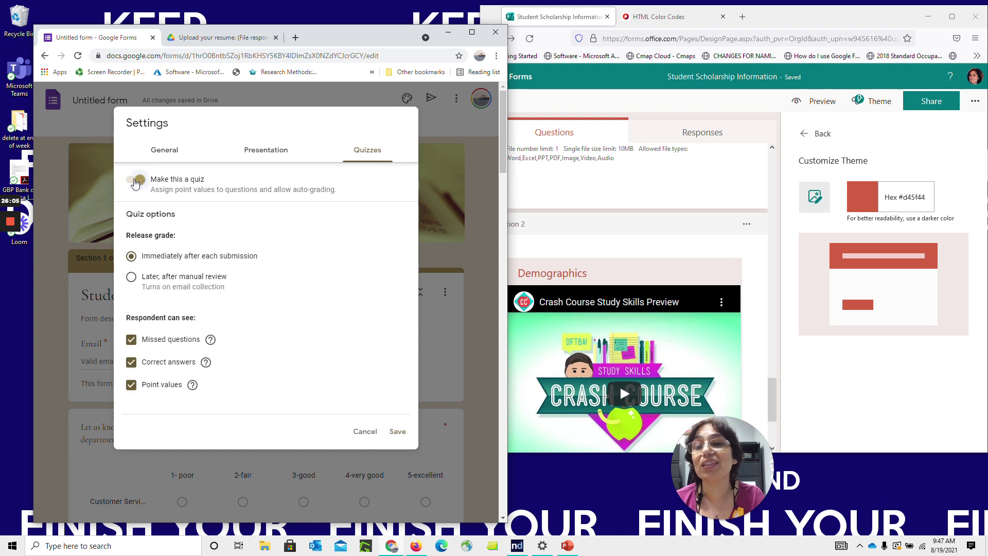
left_click(135, 181)
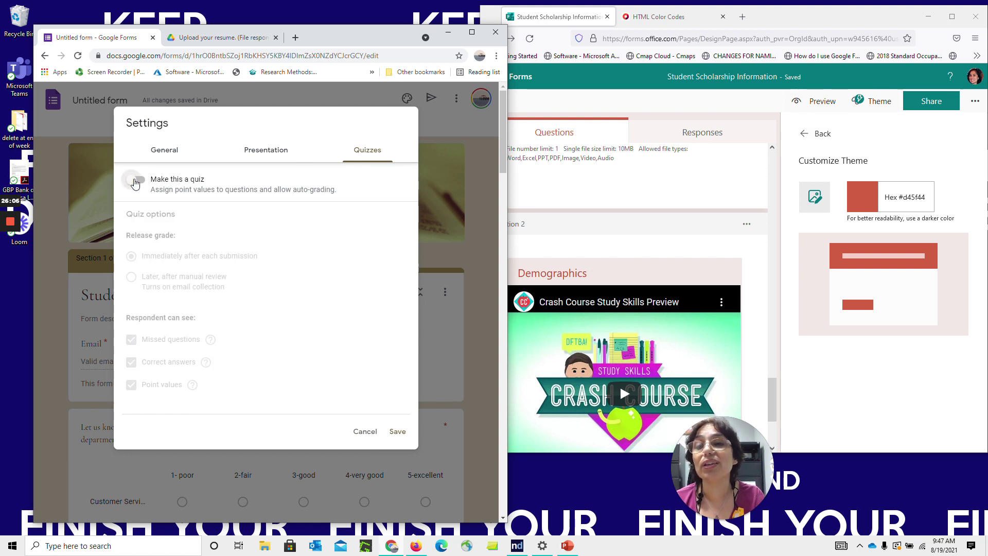
left_click(398, 432)
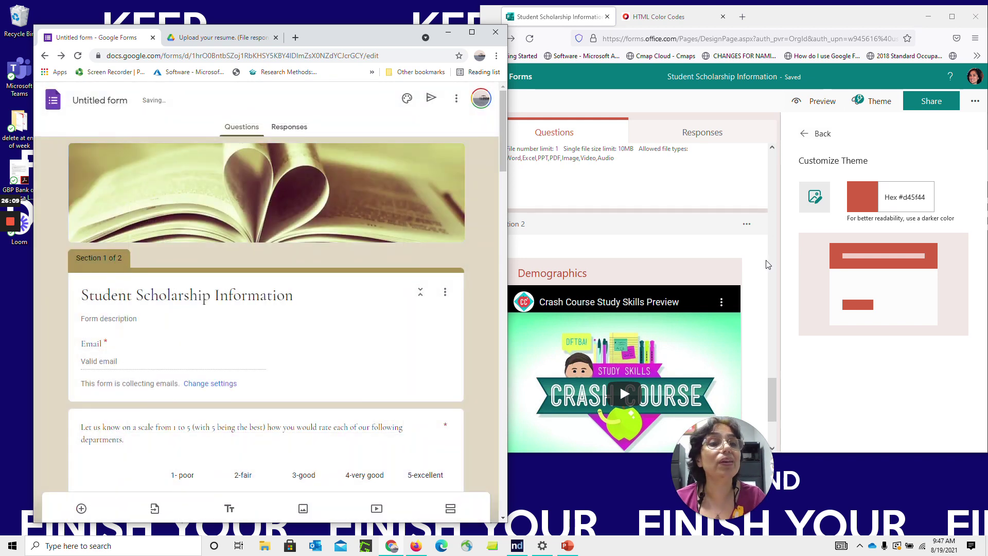
In the form's Settings, try Specific people, then restrict responses to the whole organization while still accepting responses
left_click(976, 101)
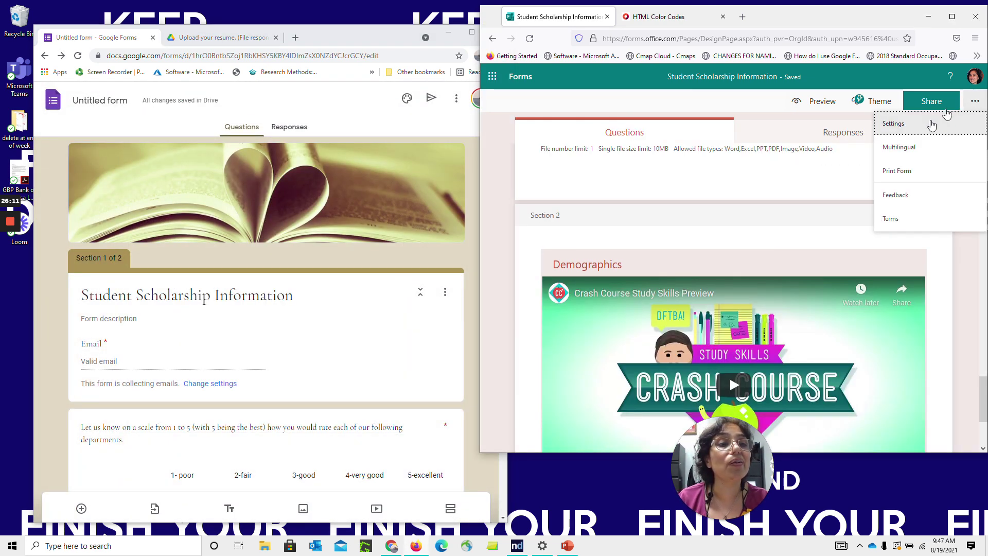
left_click(927, 128)
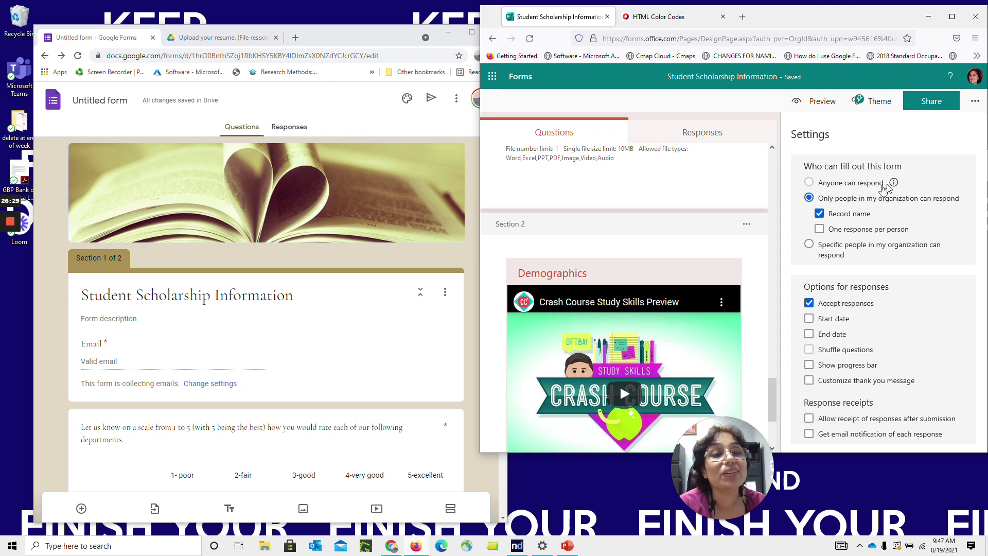
mouse_move(896, 186)
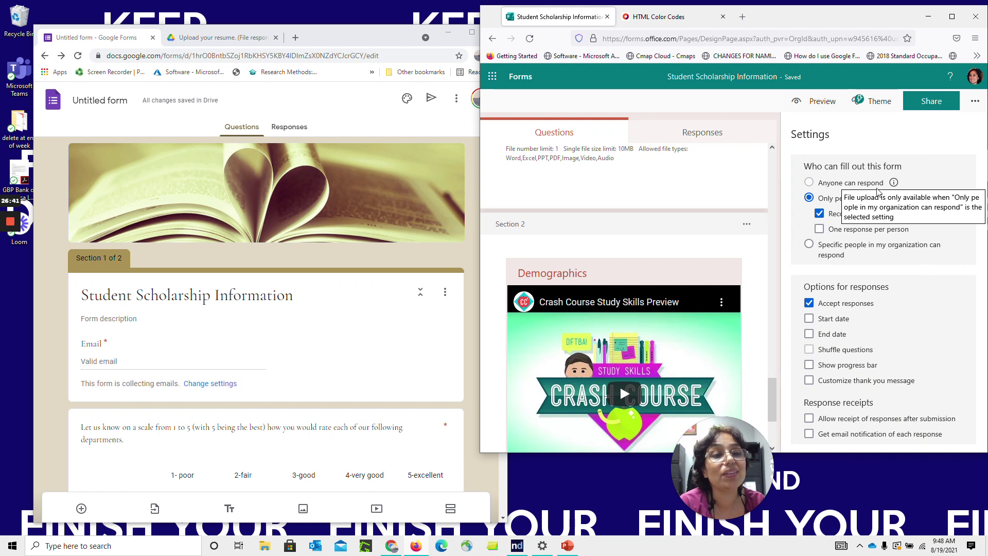
left_click(860, 251)
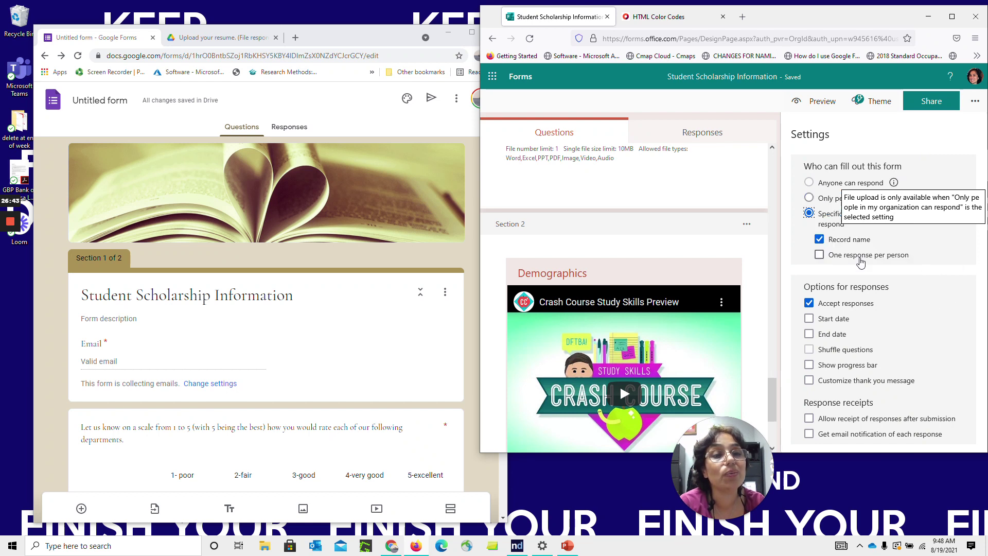
left_click(809, 199)
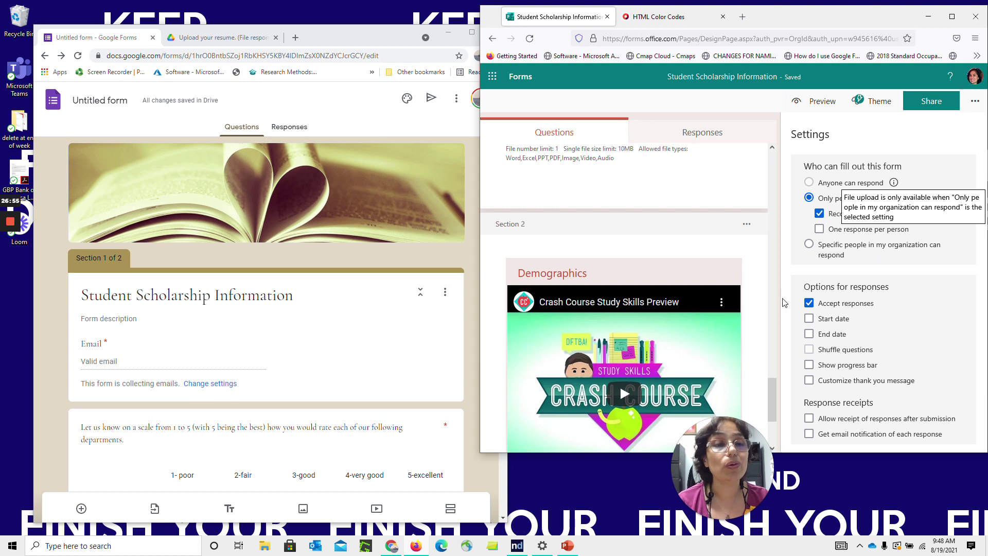
left_click(810, 303)
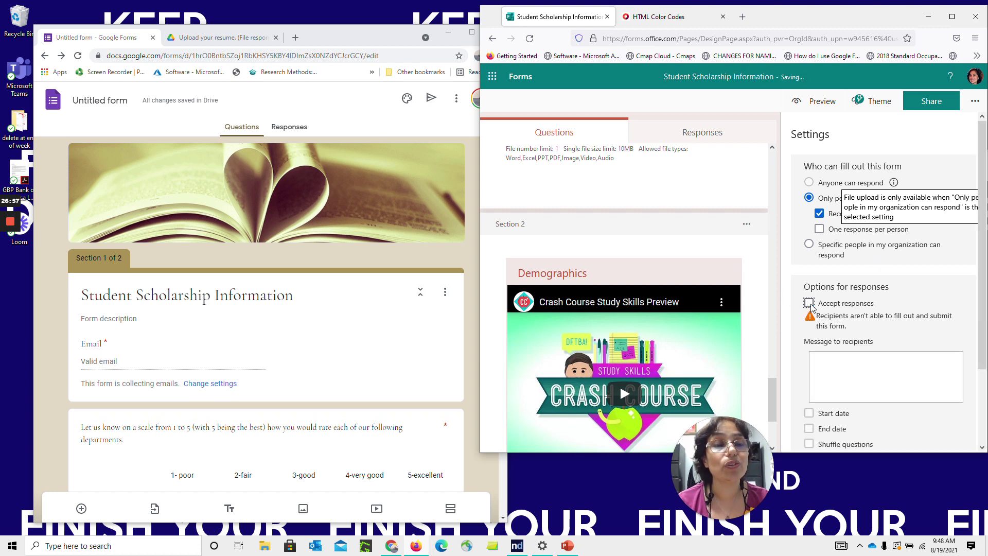
left_click(809, 303)
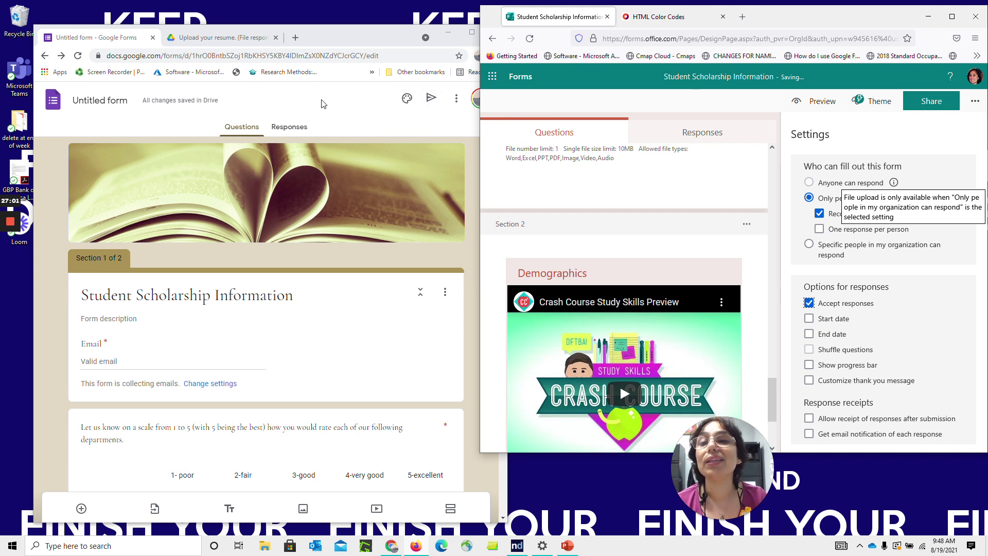
left_click(288, 127)
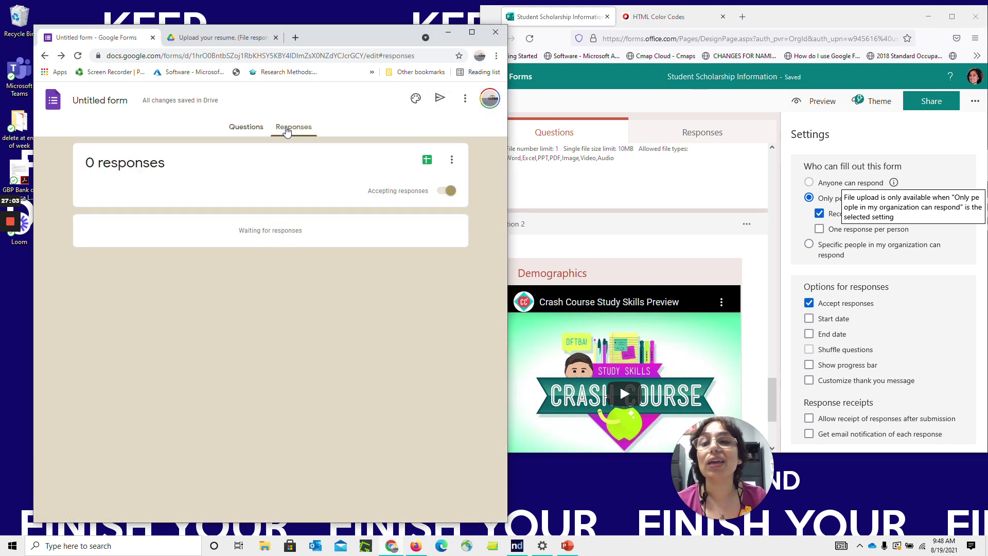
left_click(444, 192)
left_click(446, 194)
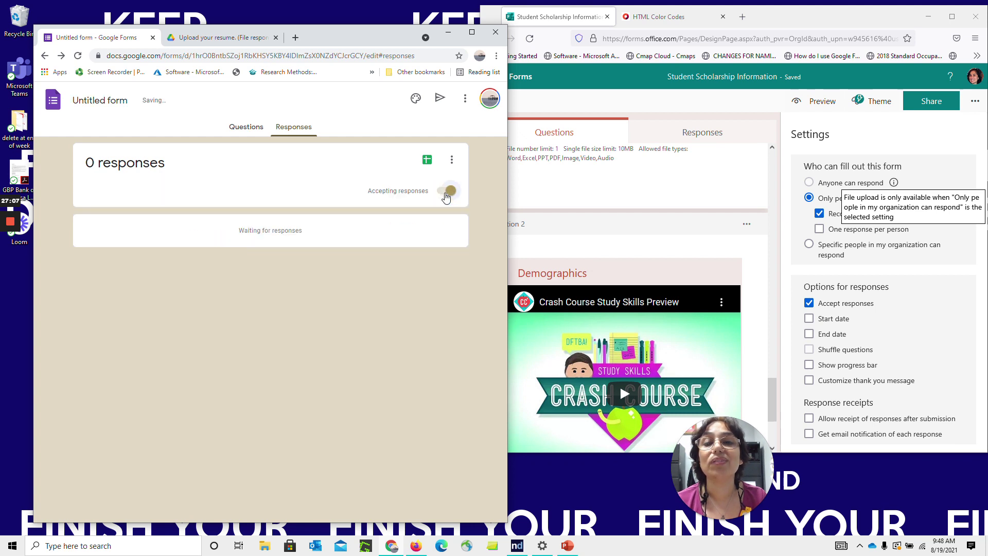
left_click(242, 127)
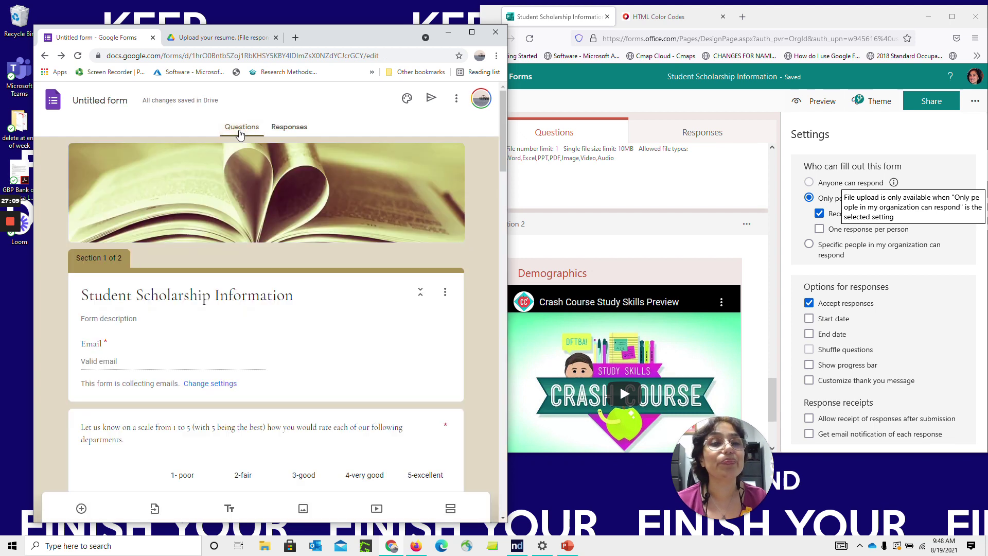
Try the Start date and custom thank-you message options, leaving both turned off
left_click(810, 324)
left_click(809, 320)
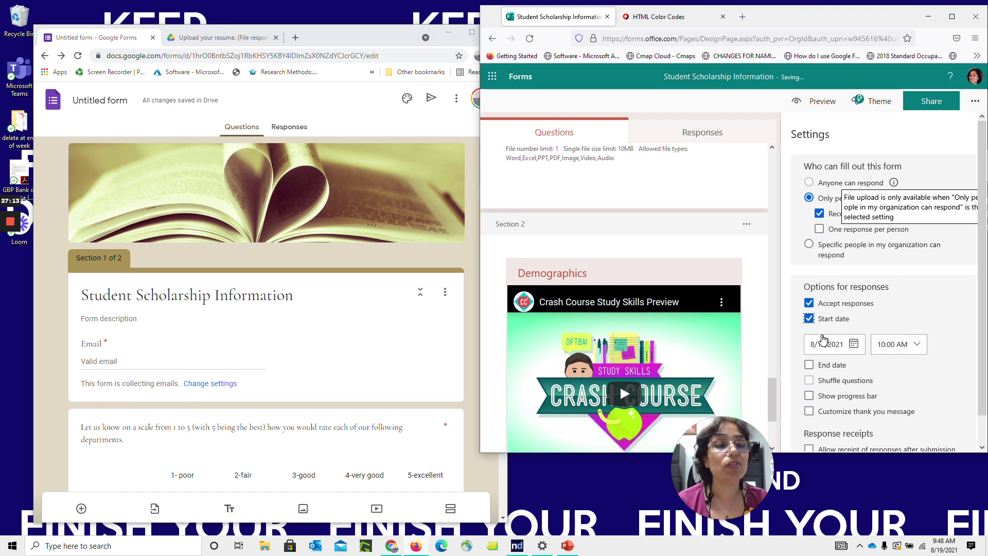
left_click(812, 322)
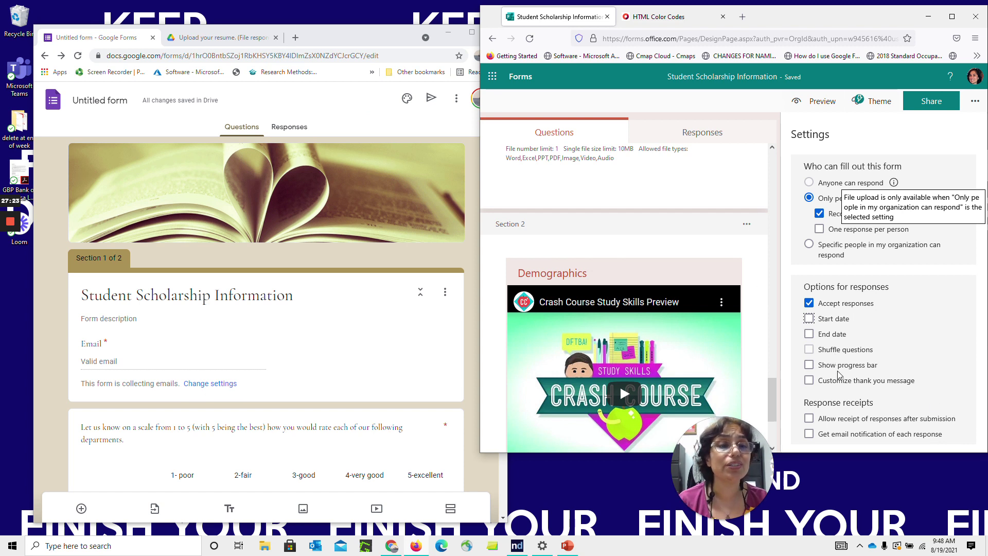
left_click(809, 381)
left_click(810, 381)
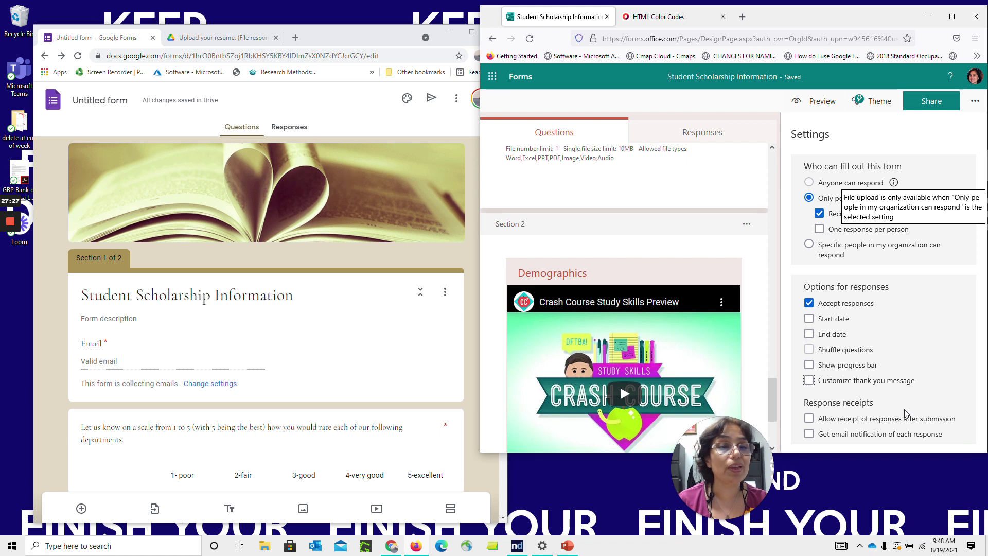
Turn on email notifications for each response and allow respondents a receipt of their responses
left_click(811, 434)
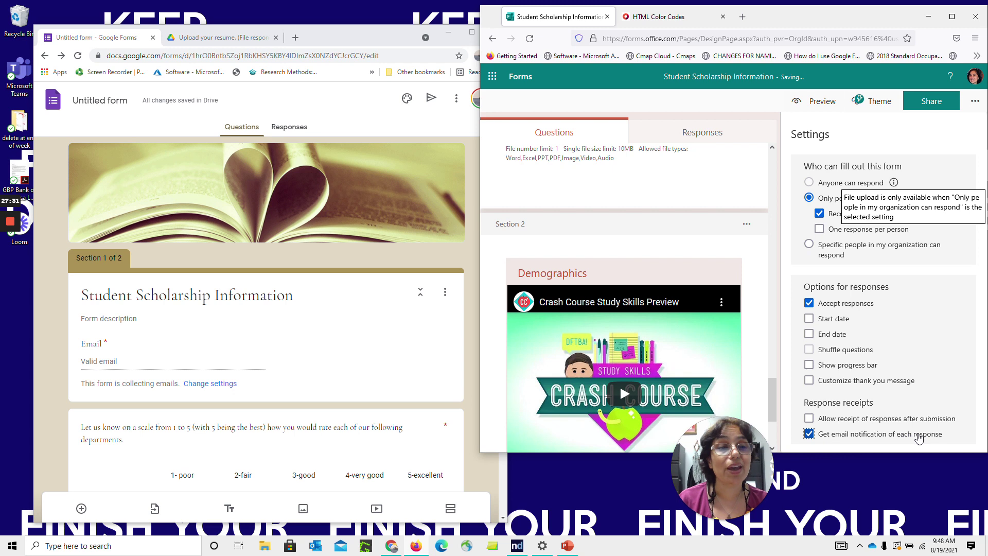
left_click(809, 418)
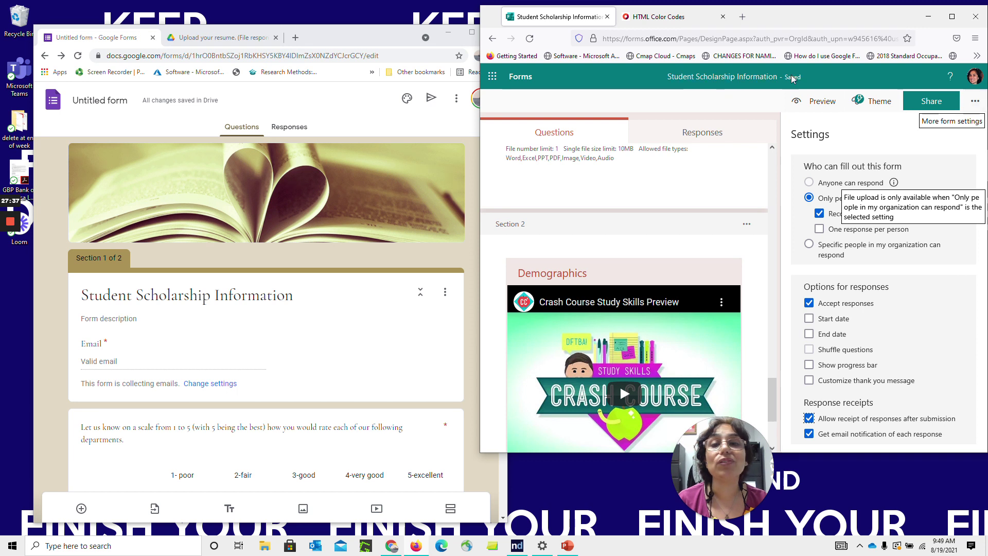
left_click(454, 120)
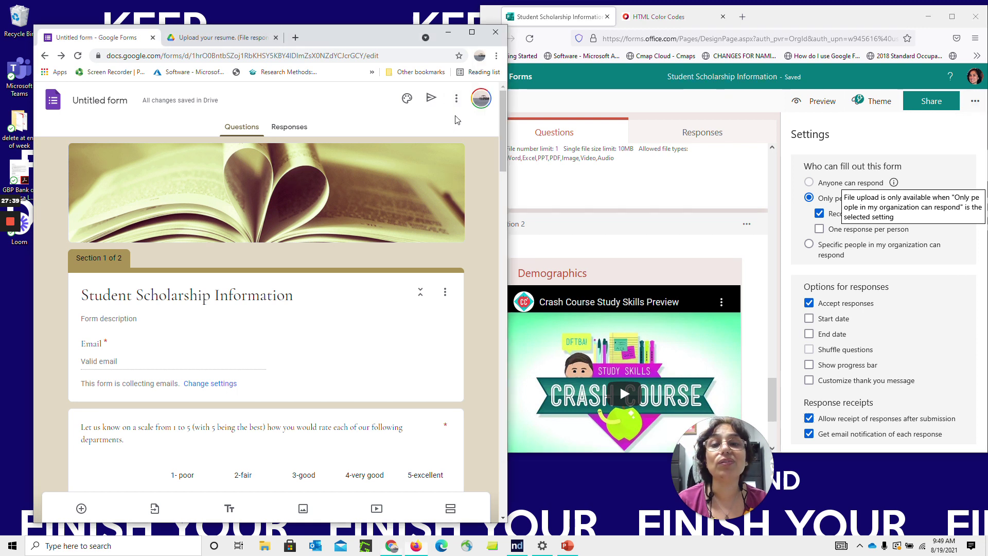
Open the Google form's Add collaborators dialog and inspect the add-people field, which shows restricted access
left_click(456, 98)
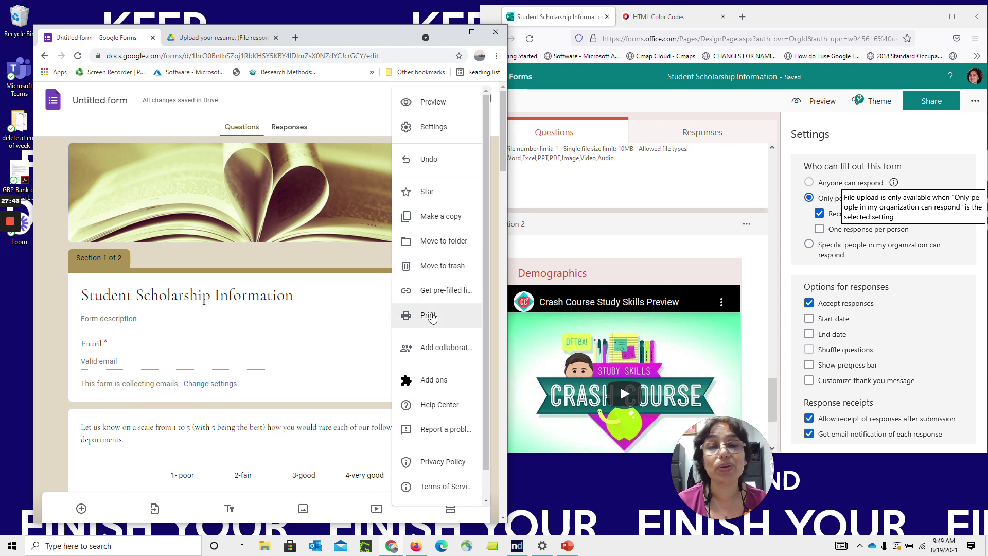
left_click(441, 349)
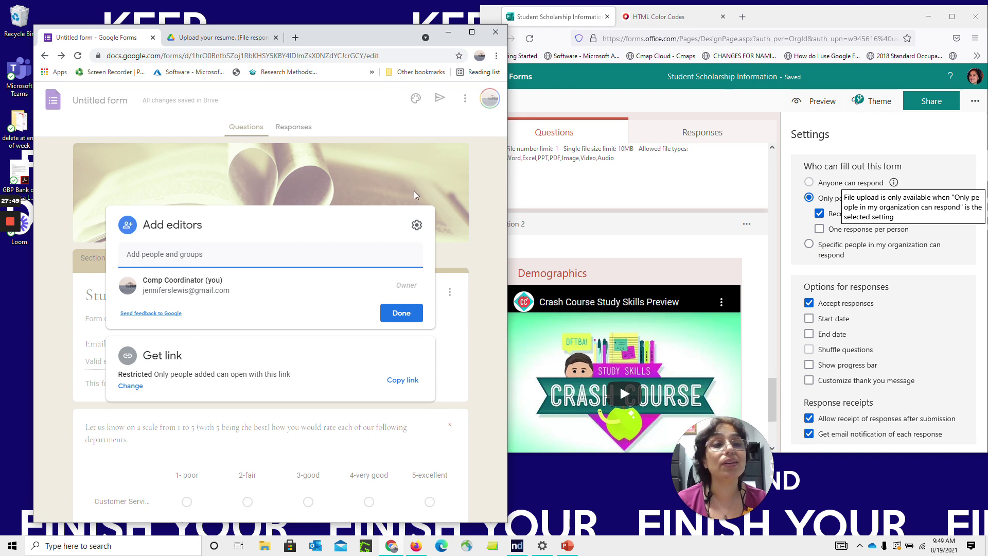
left_click(225, 256)
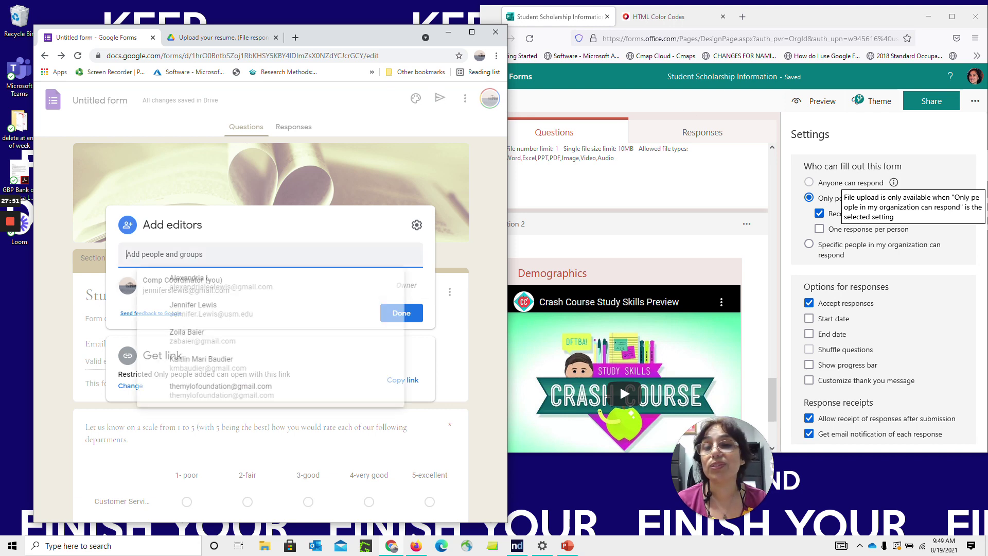
left_click(300, 225)
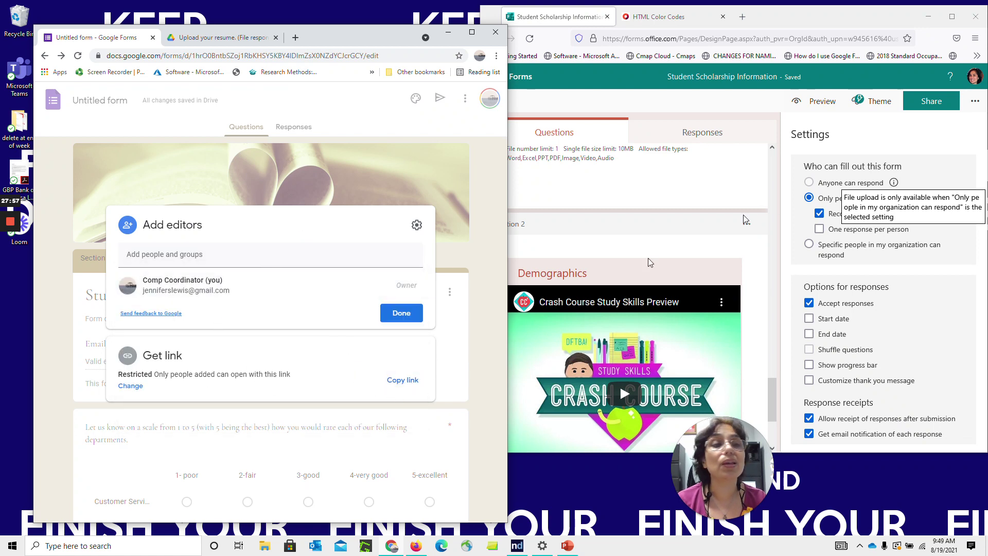
left_click(978, 101)
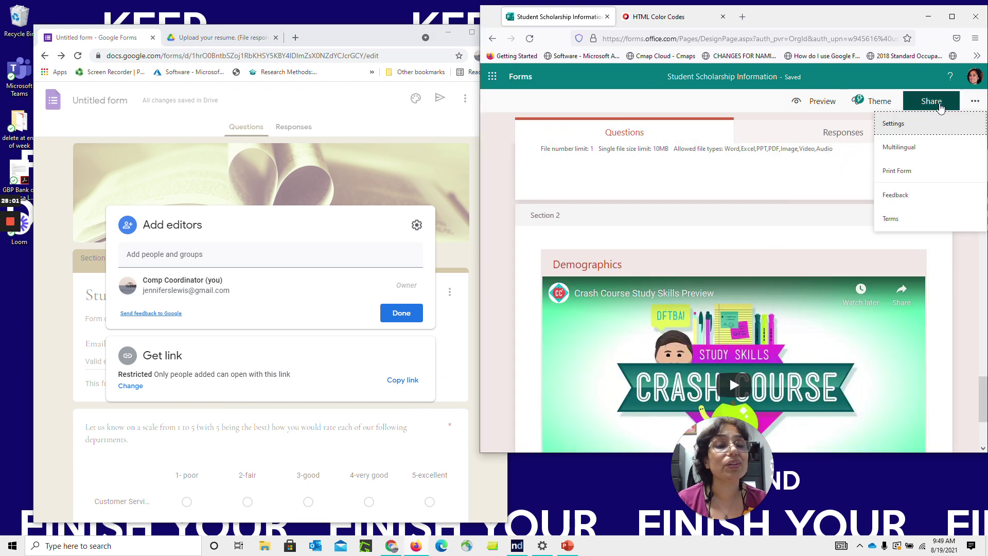
Create a view-and-edit link in Microsoft Forms and pick a suggested collaborator as the Google form's editor
left_click(941, 105)
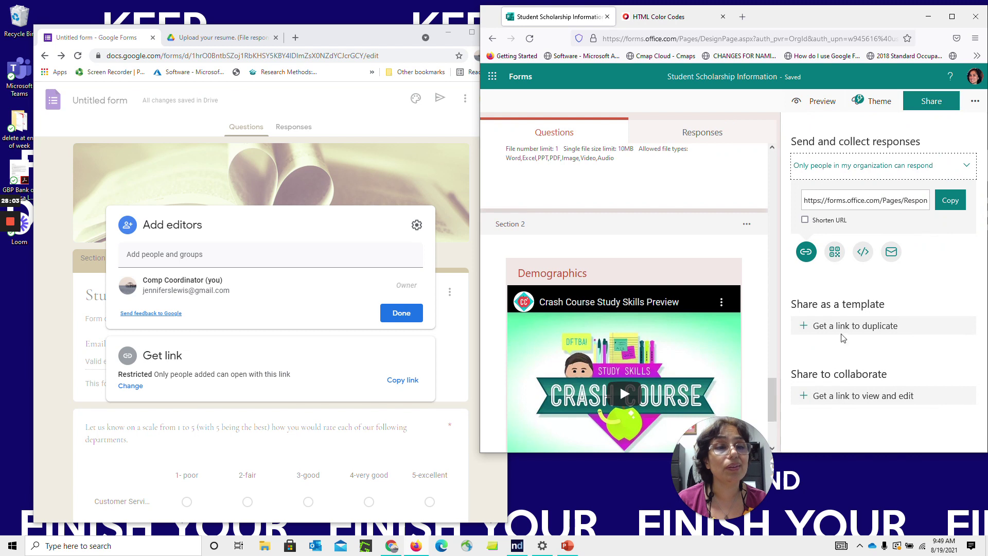
left_click(858, 397)
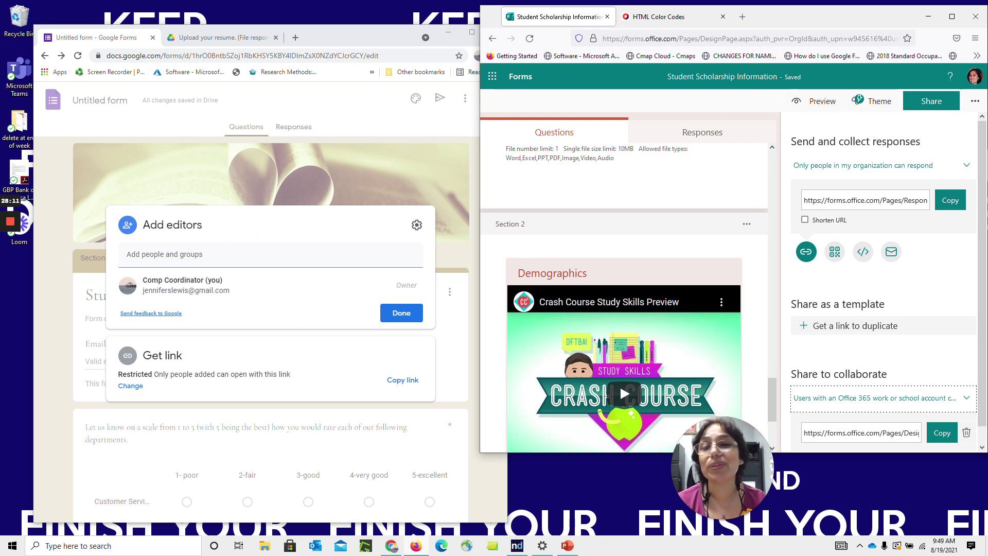
left_click(227, 251)
left_click(268, 286)
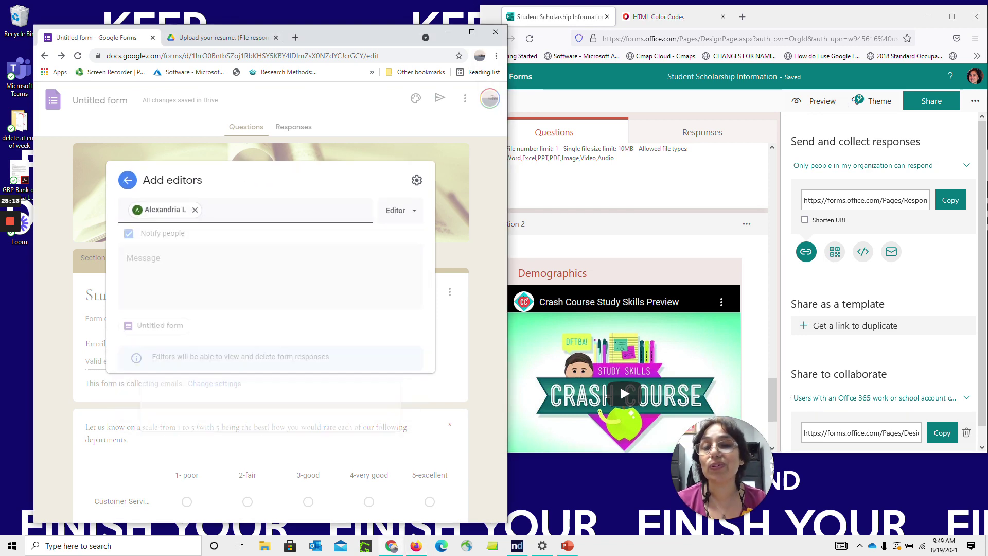
Drop the pending editor invitation, copy the Google form's restricted link, and close the sharing dialog
left_click(221, 292)
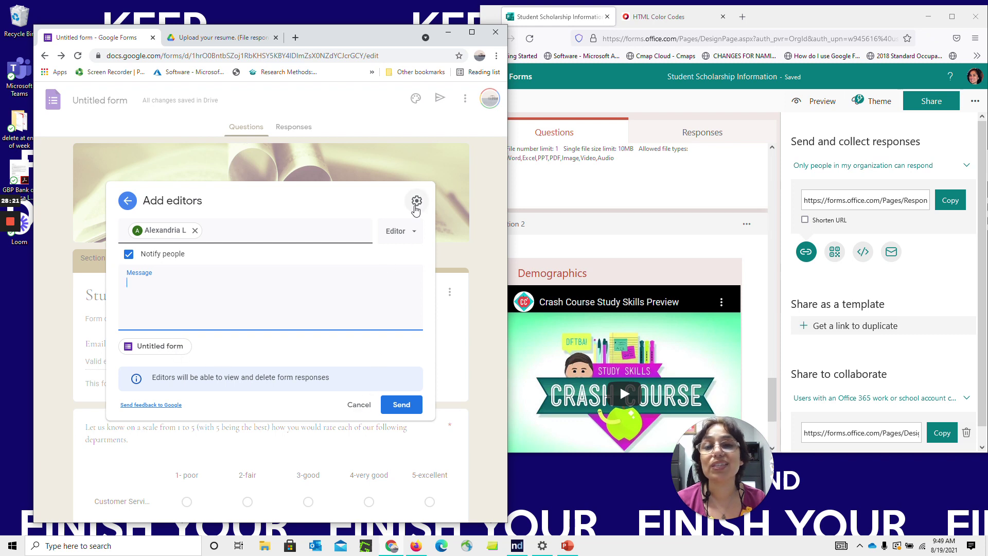
left_click(414, 232)
left_click(414, 232)
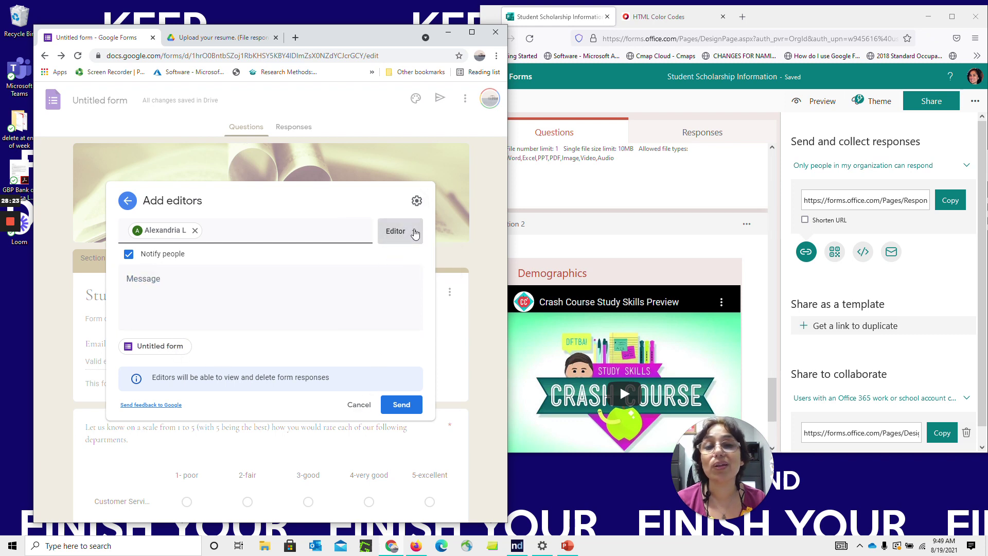
left_click(128, 204)
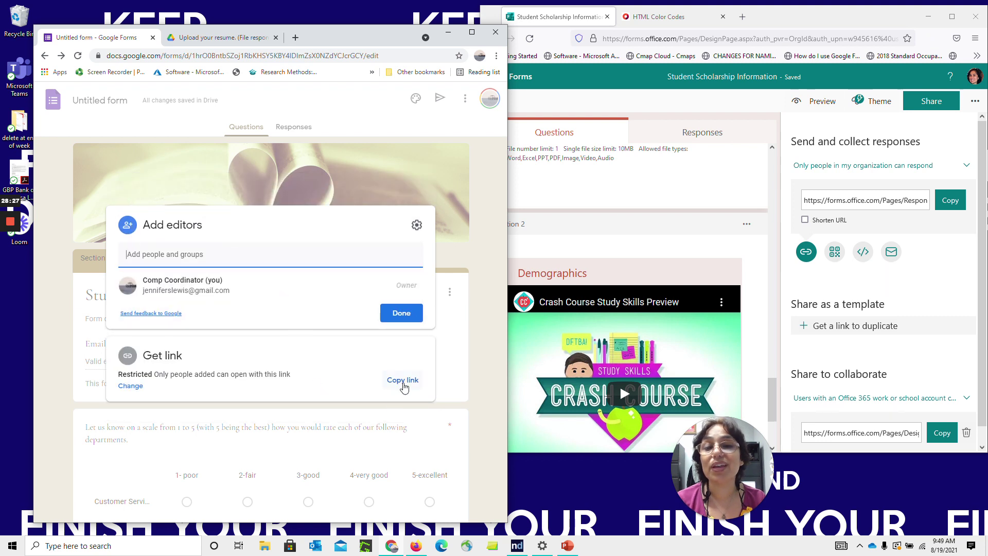
left_click(403, 381)
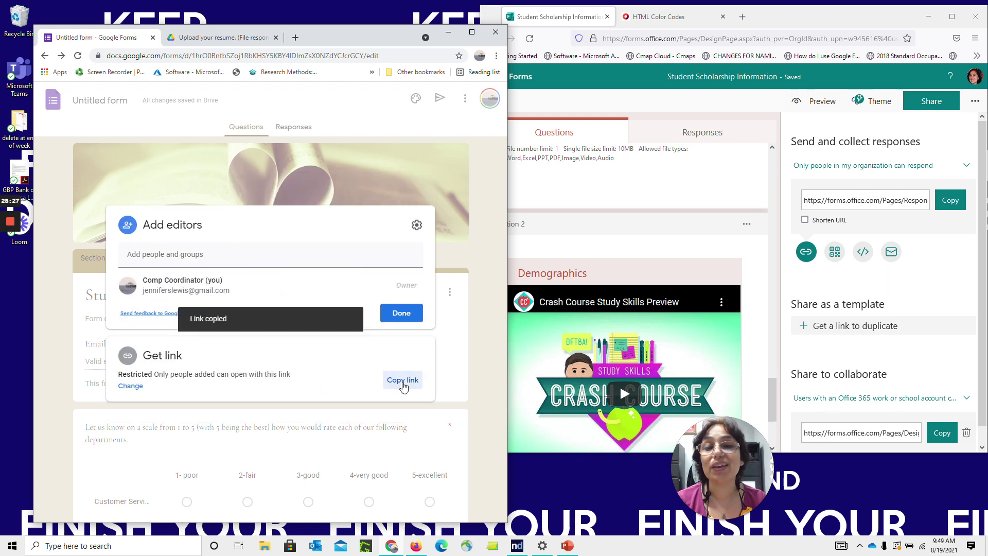
left_click(382, 176)
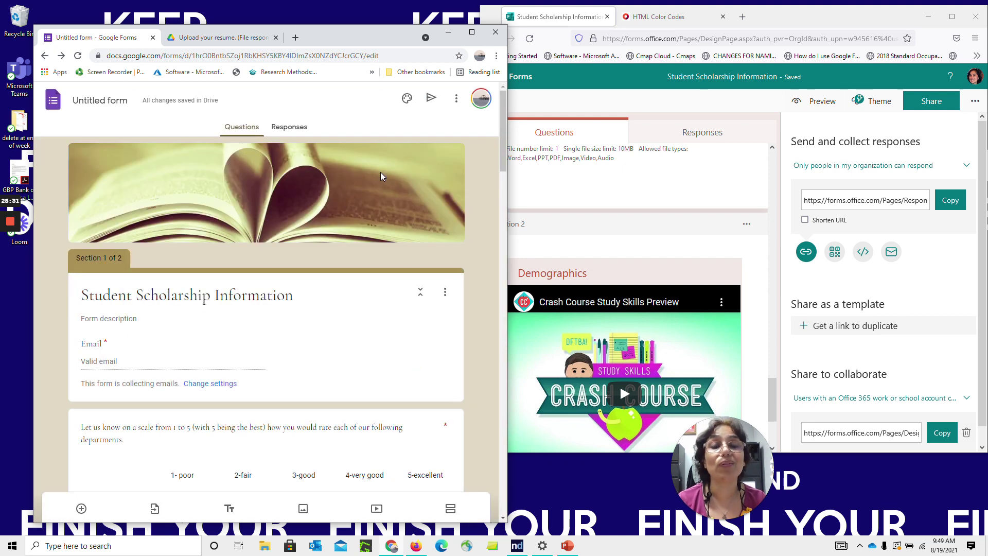
Review Google Forms' default preferences, untick the default quiz point value, and close without saving
left_click(456, 99)
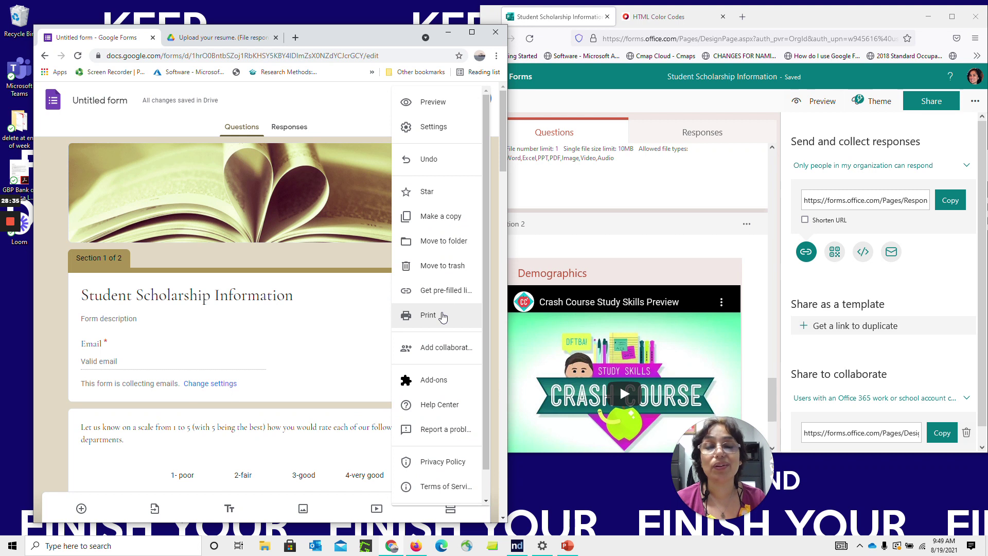
left_click_drag(487, 341, 487, 373)
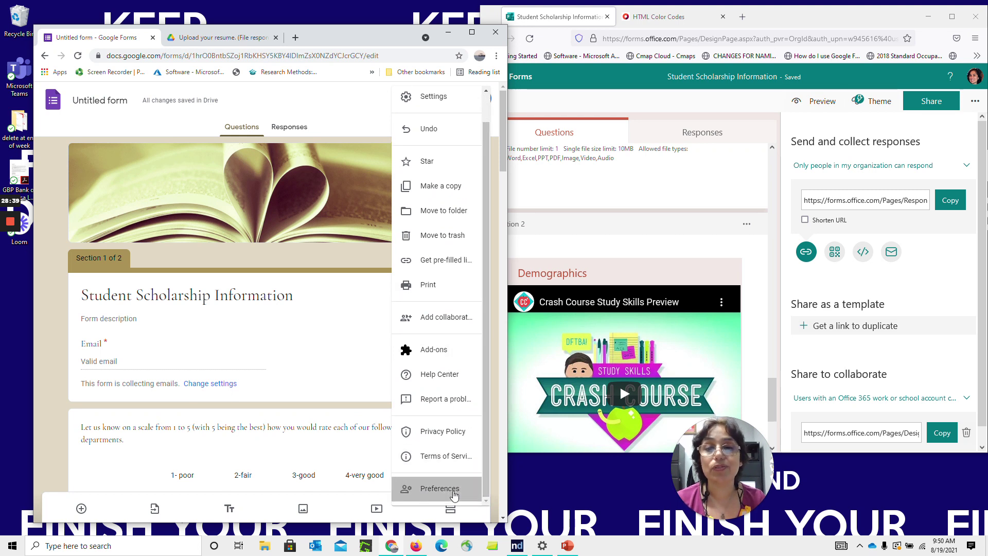
left_click(454, 495)
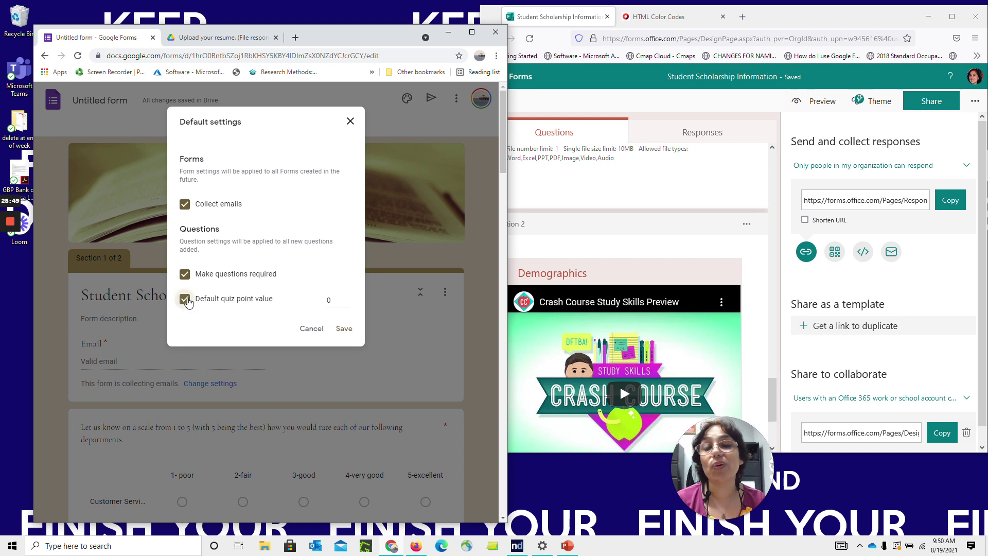
left_click(186, 301)
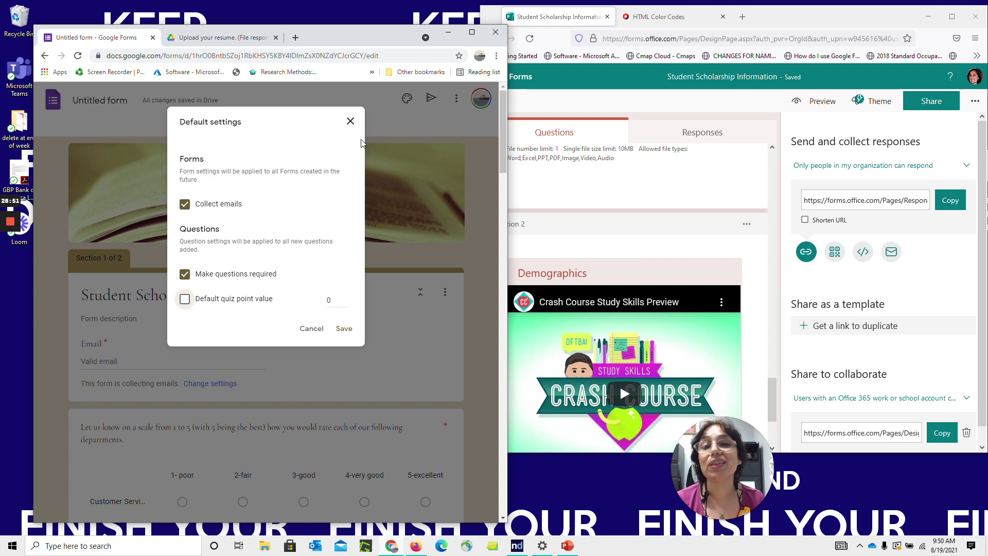
left_click(350, 123)
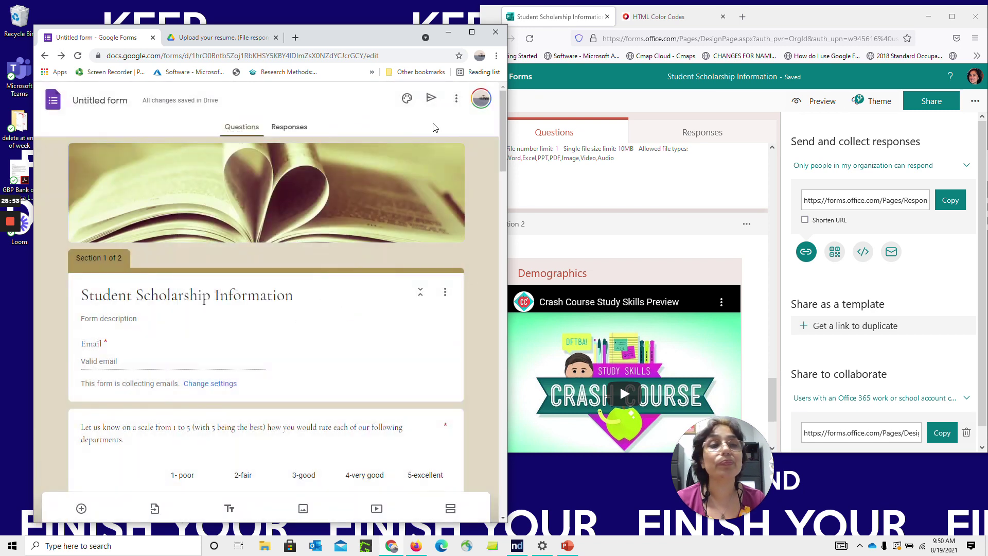
left_click(978, 102)
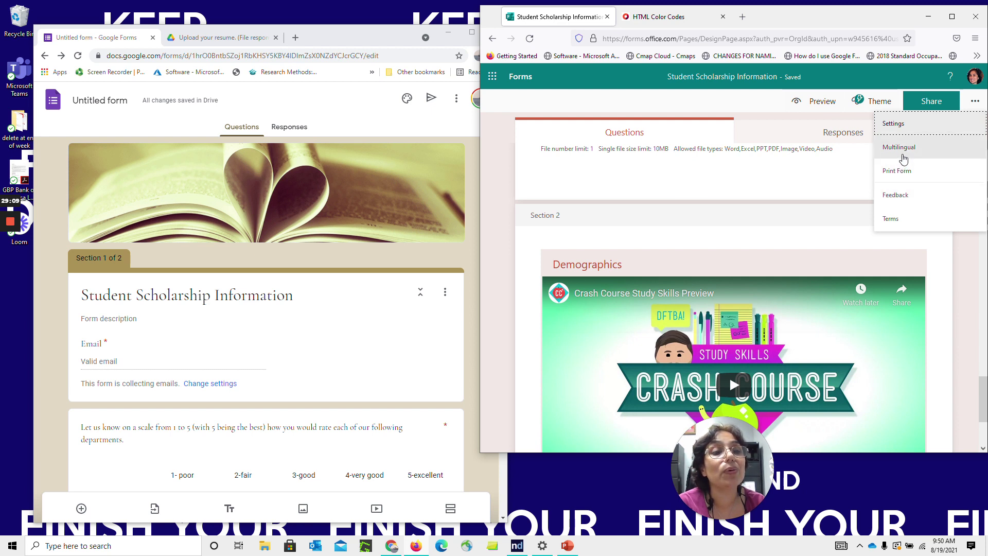
Keep English (United States) as primary, add Español (España, alfabetización internacional), and preview the form
left_click(904, 157)
left_click(834, 185)
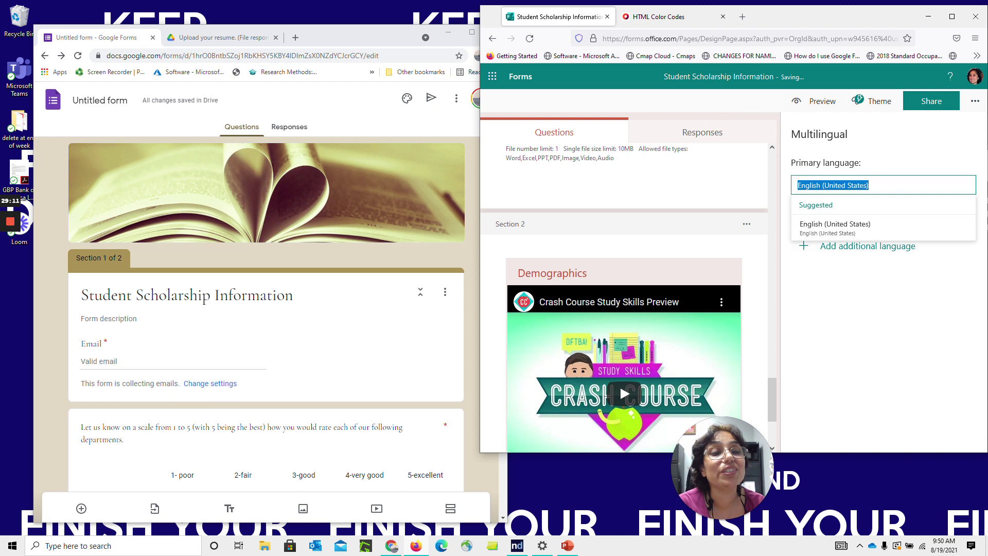
left_click(834, 186)
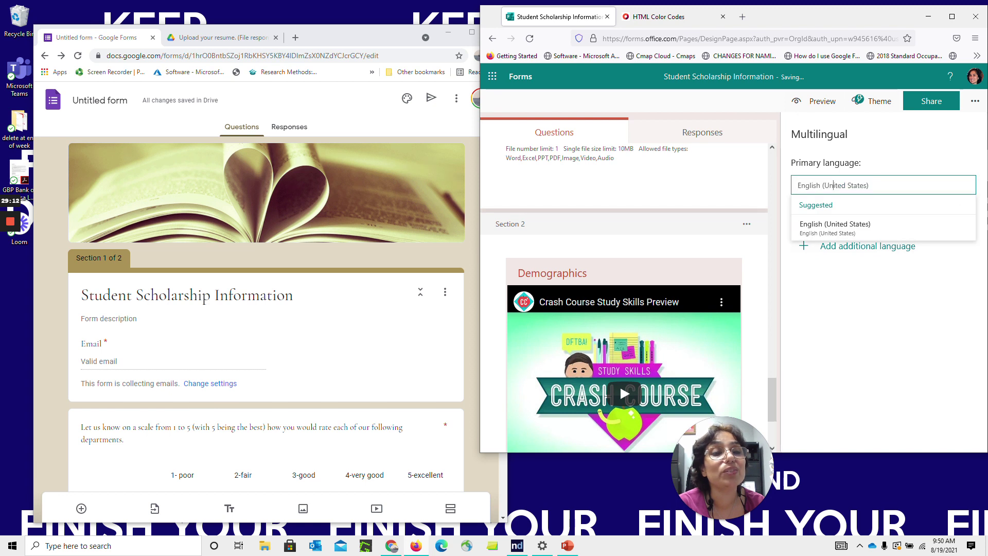
left_click(877, 157)
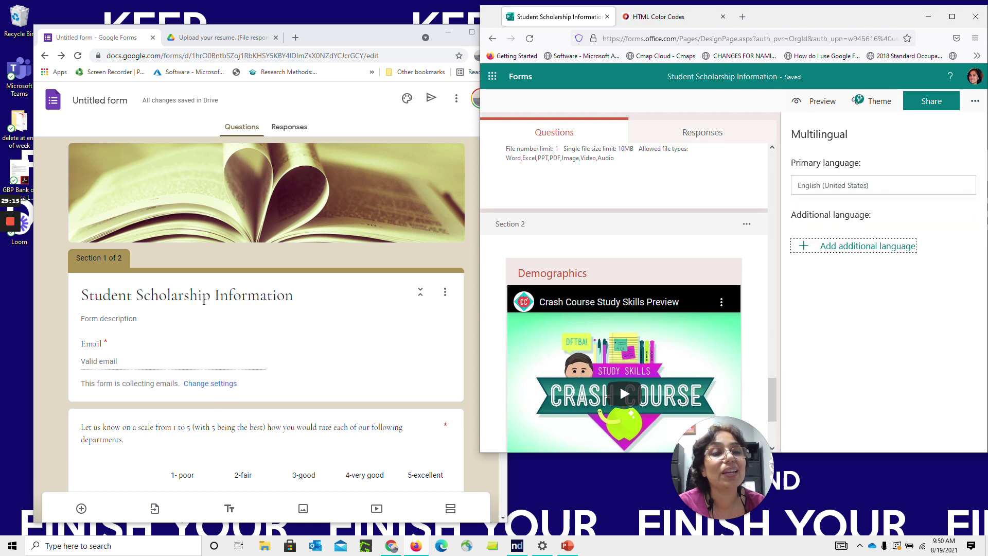
left_click(841, 247)
type("spanish")
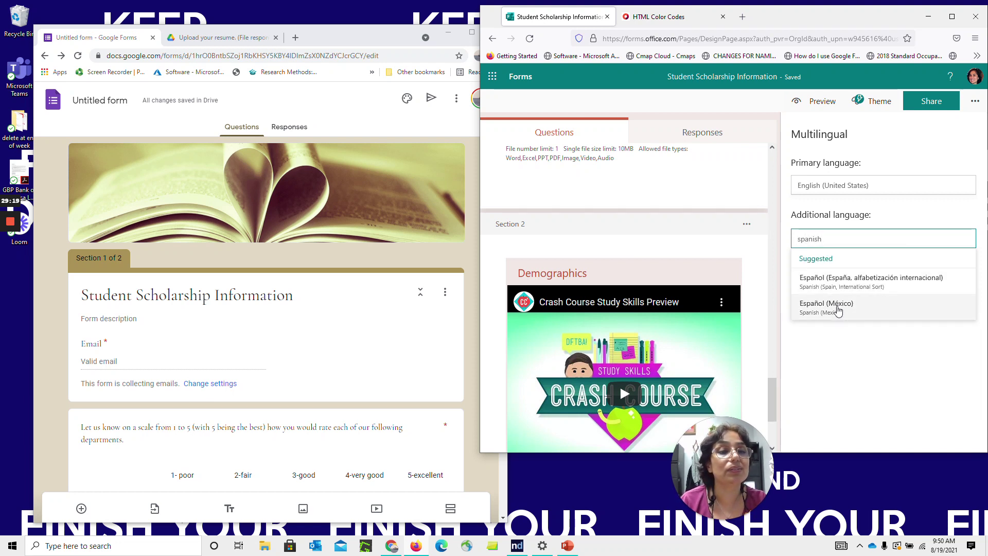
left_click(844, 282)
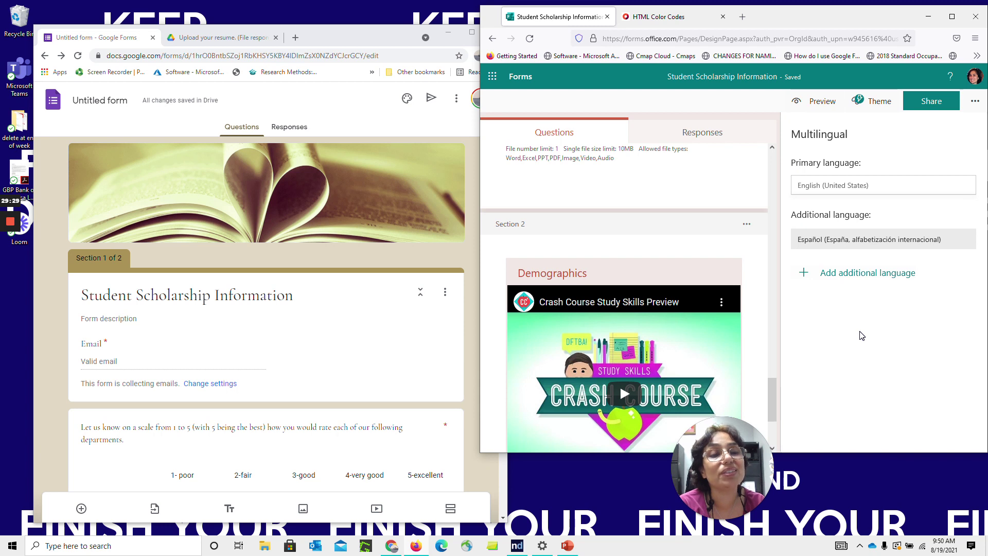
left_click(814, 103)
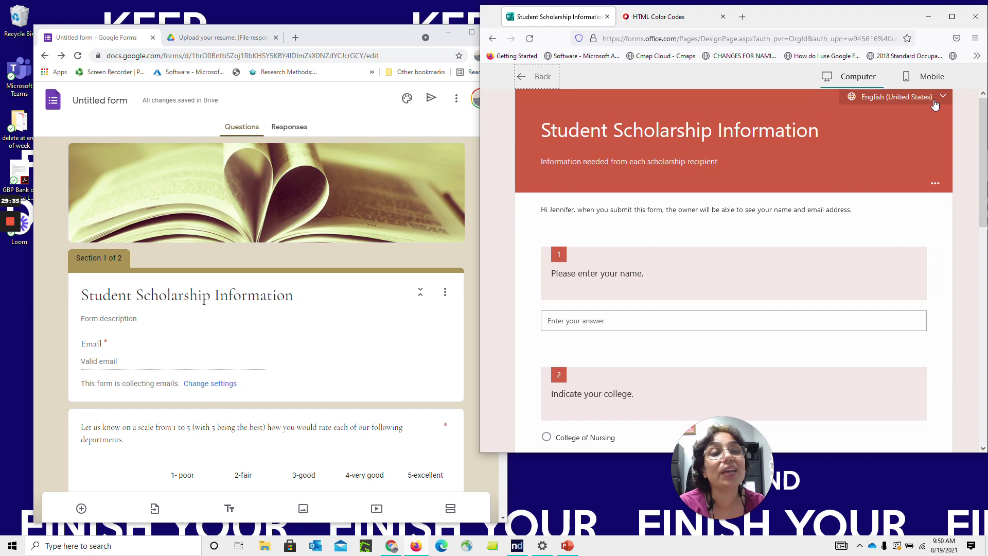
Switch the preview to Español, scroll through the form, then return to the editor
left_click(935, 103)
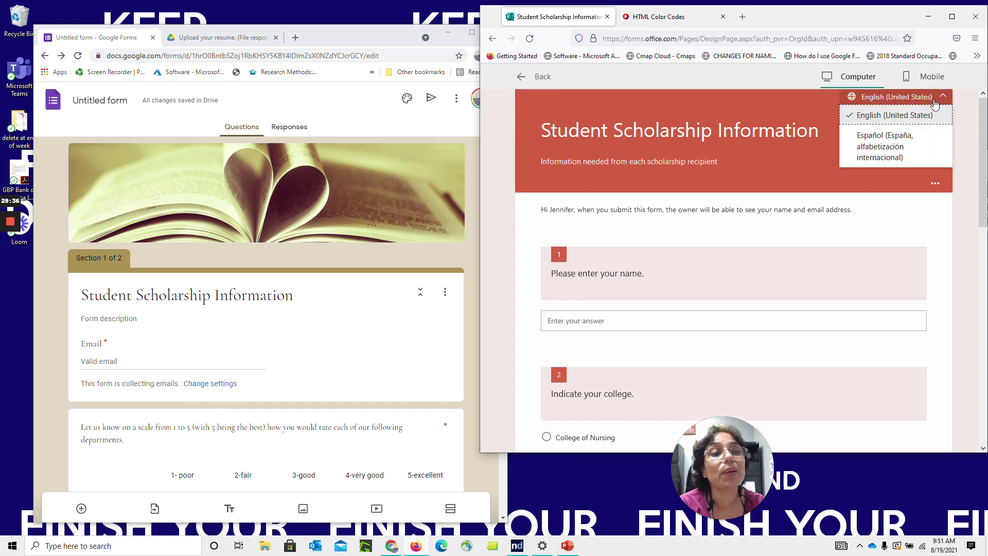
left_click(894, 149)
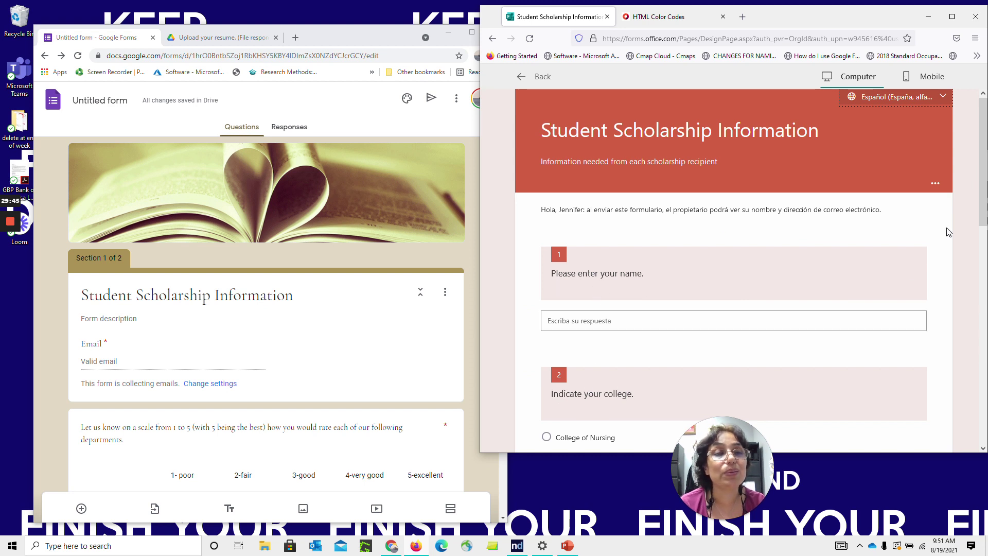
mouse_move(983, 176)
left_mouse_down()
mouse_move(981, 373)
mouse_move(965, 438)
mouse_move(978, 164)
left_mouse_up()
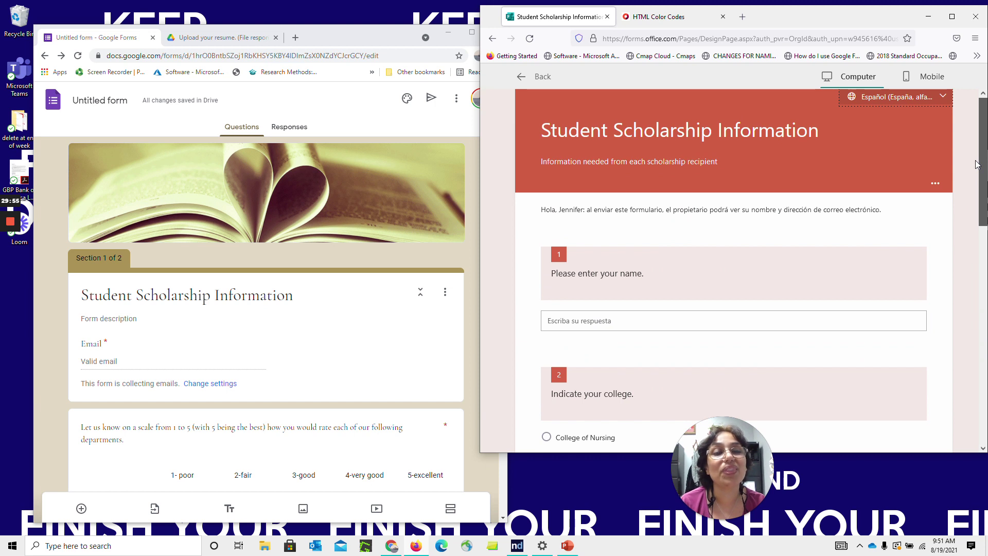
mouse_move(977, 165)
left_mouse_down()
mouse_move(978, 209)
mouse_move(977, 154)
left_mouse_up()
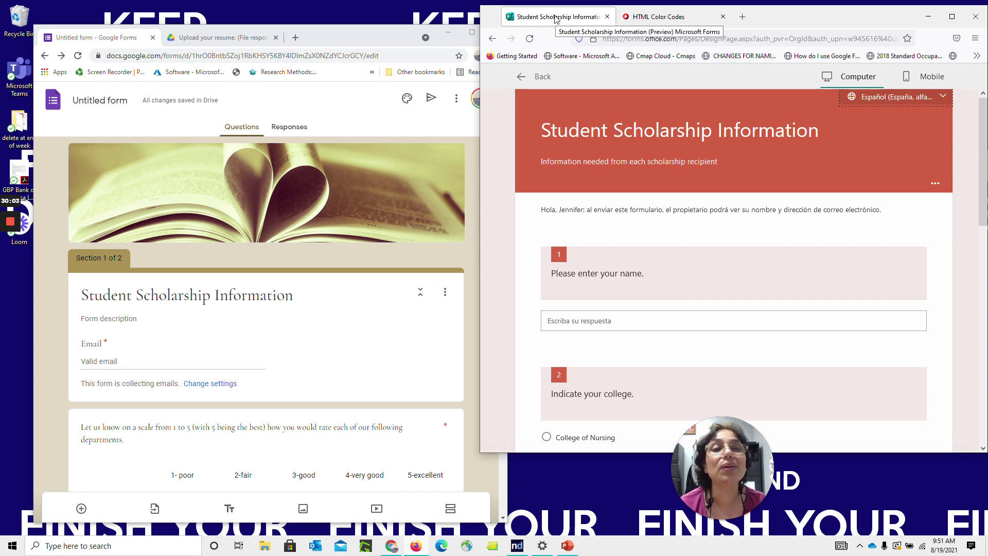
left_click(538, 78)
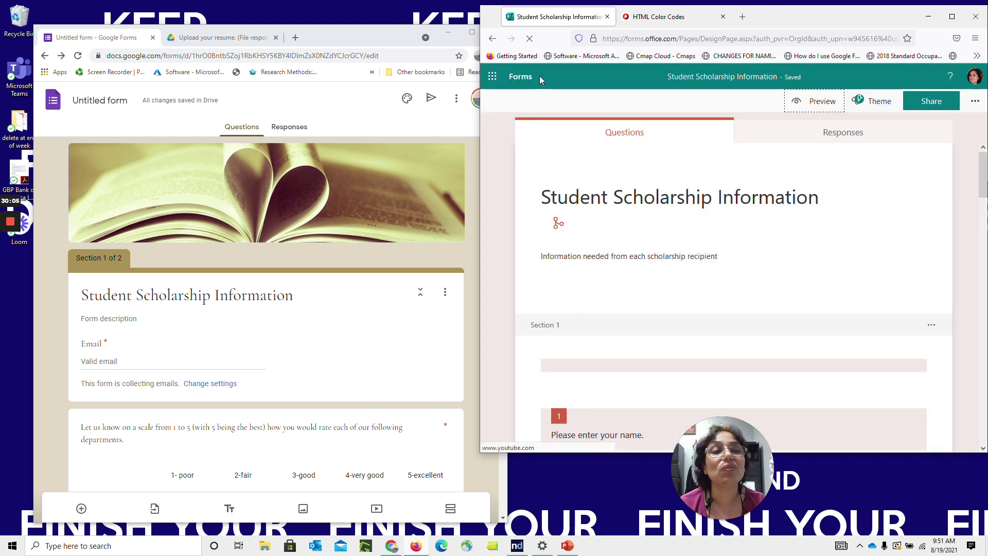
Send Microsoft feedback 'the translation does not translate what I type into my form', allowing contact
left_click(975, 101)
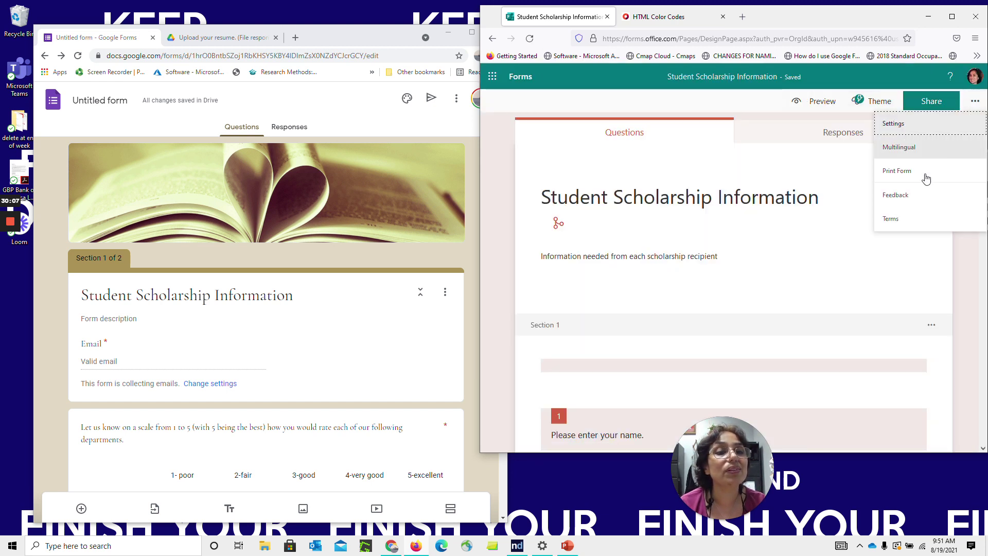
left_click(922, 195)
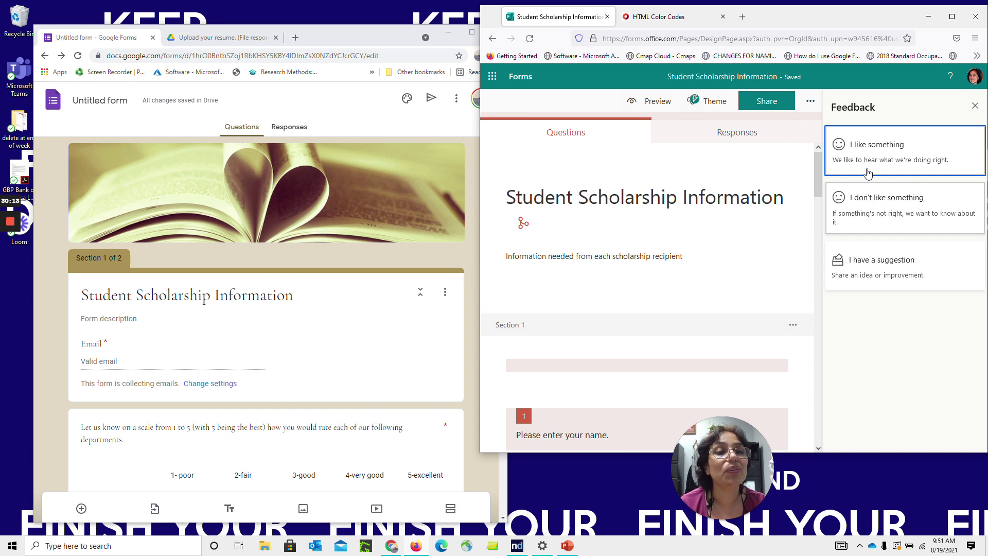
left_click(881, 208)
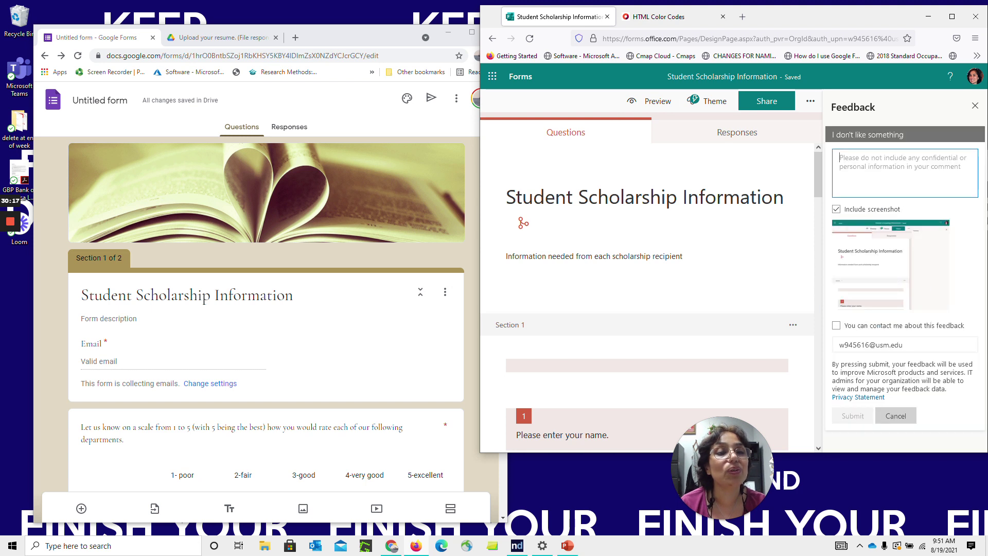
type("the translation does not translate what ")
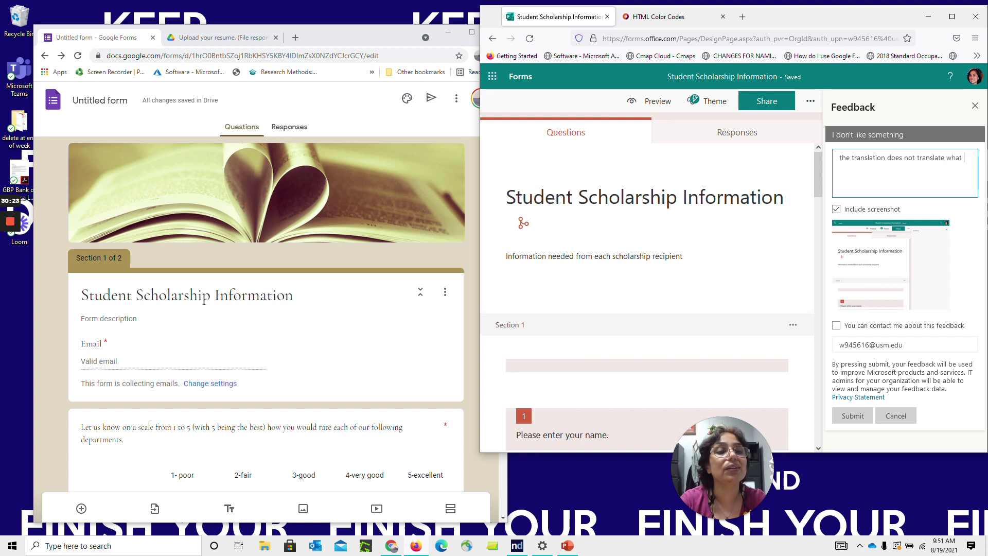
type("I type into my form.")
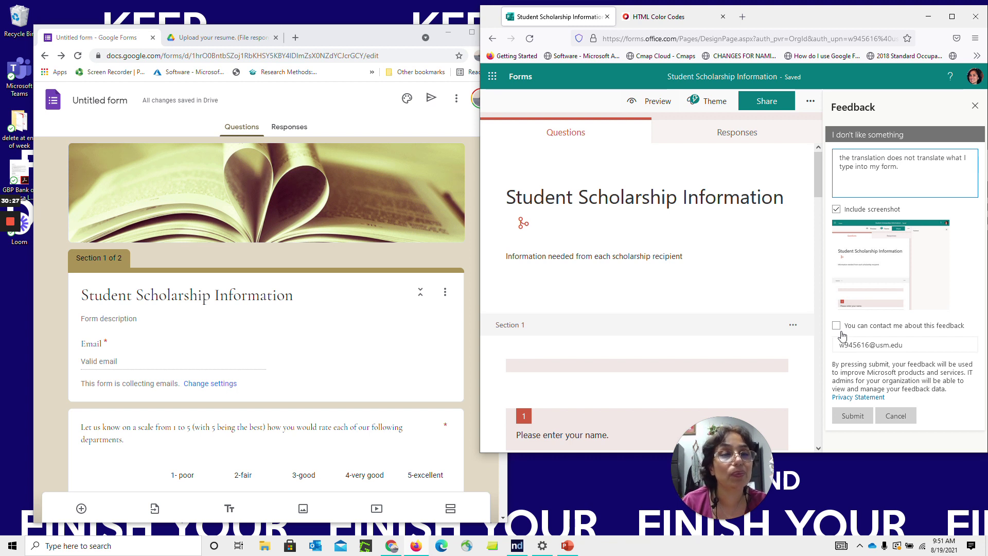
left_click(837, 325)
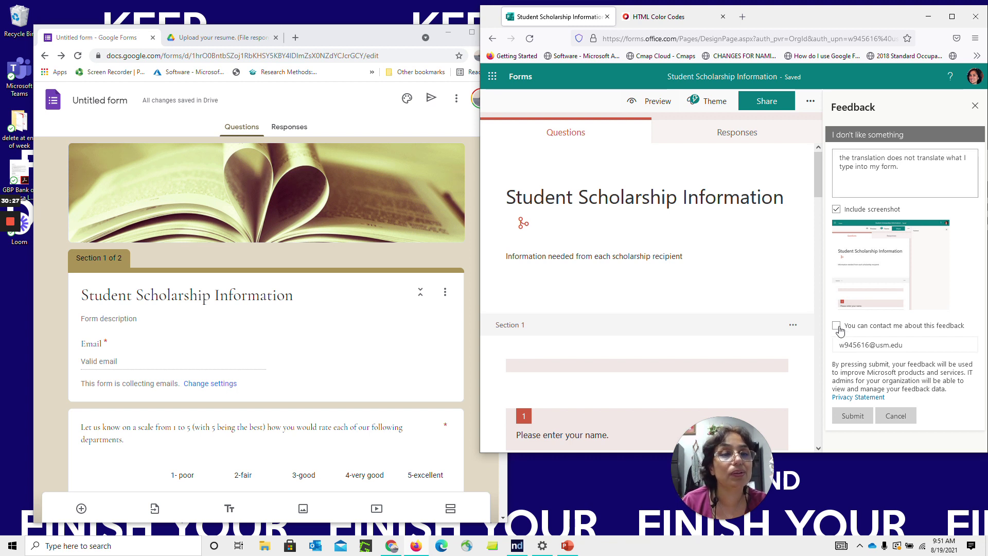
left_click(854, 418)
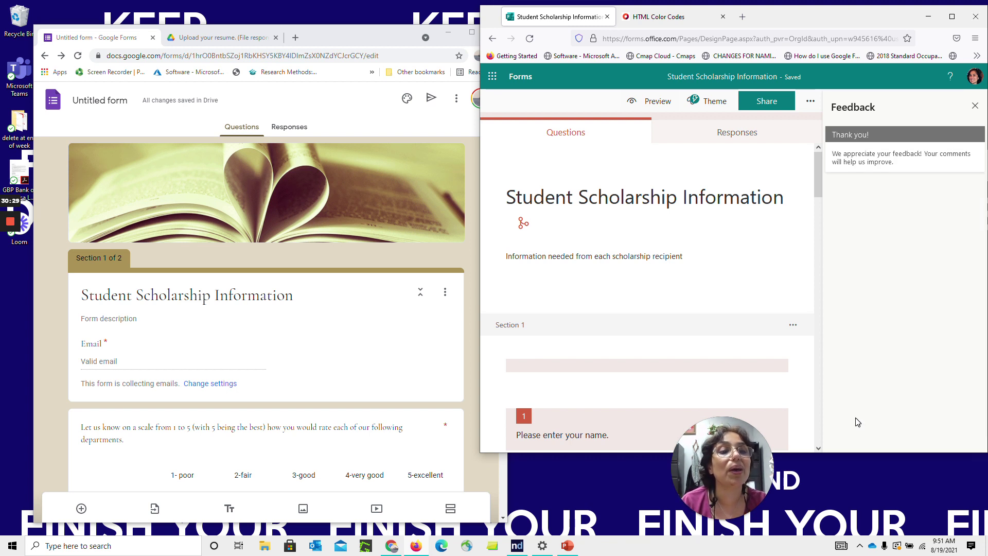
left_click(975, 106)
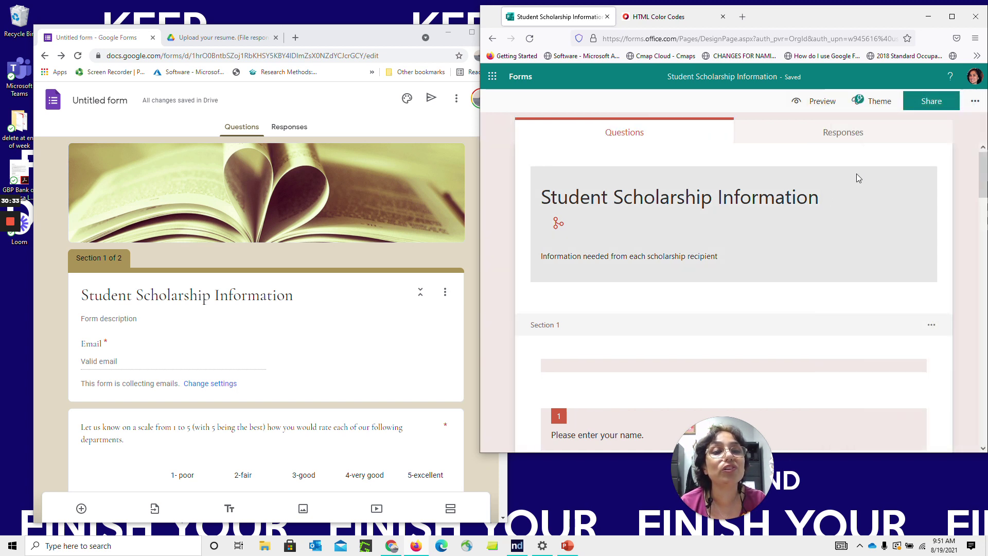
Show Microsoft Forms' sharing options, then review the Google form's Embed and shortened Link send options
mouse_move(984, 185)
left_mouse_down()
mouse_move(984, 193)
mouse_move(984, 177)
left_mouse_up()
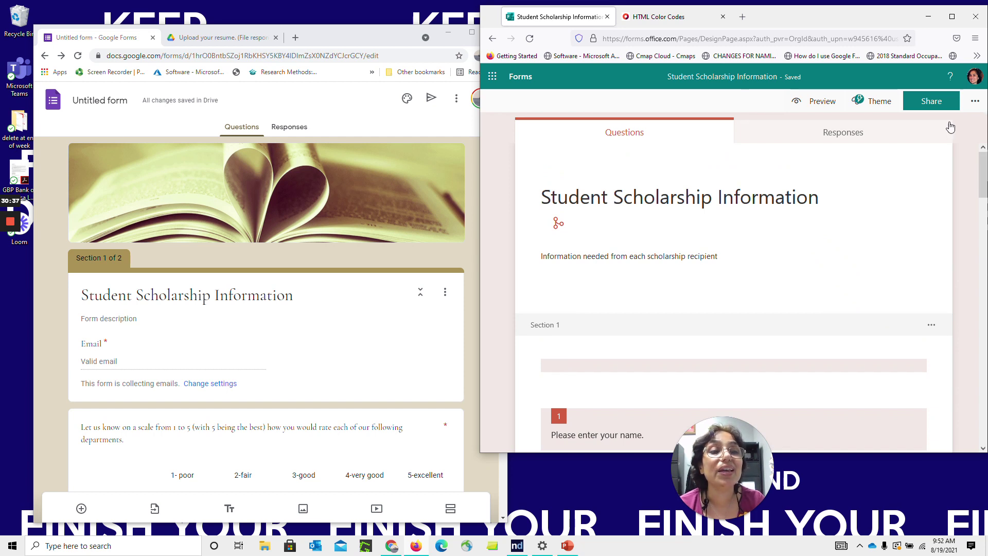
left_click(931, 103)
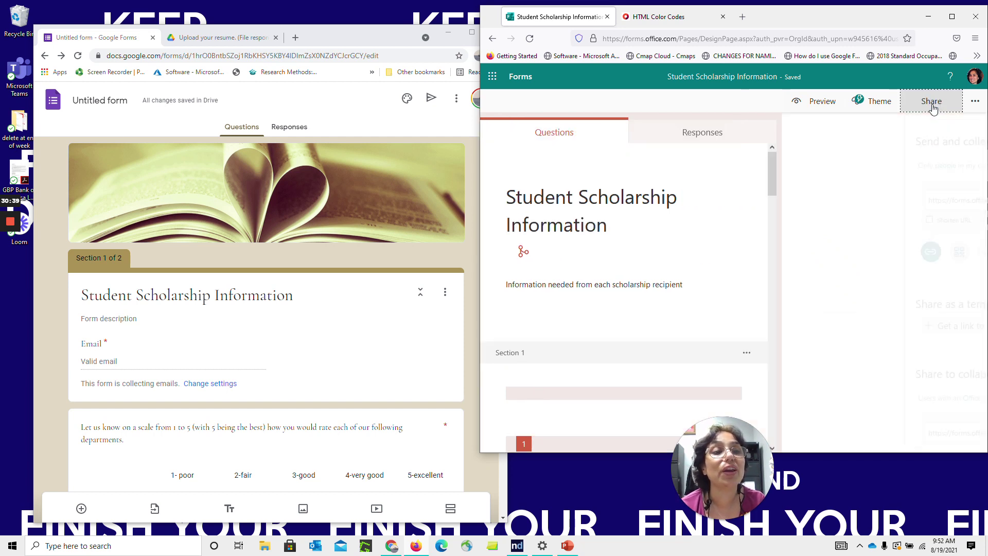
left_click(431, 99)
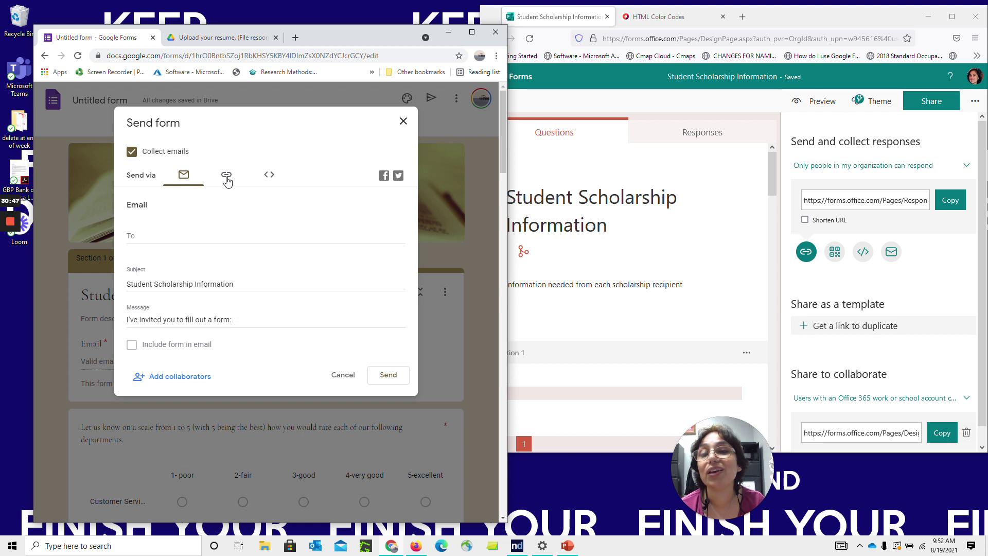
left_click(270, 178)
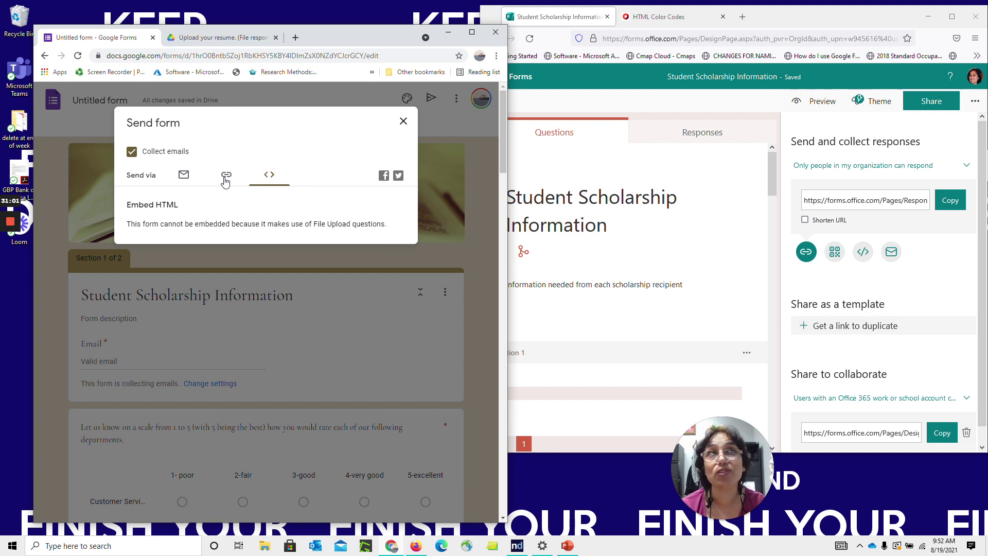
left_click(226, 176)
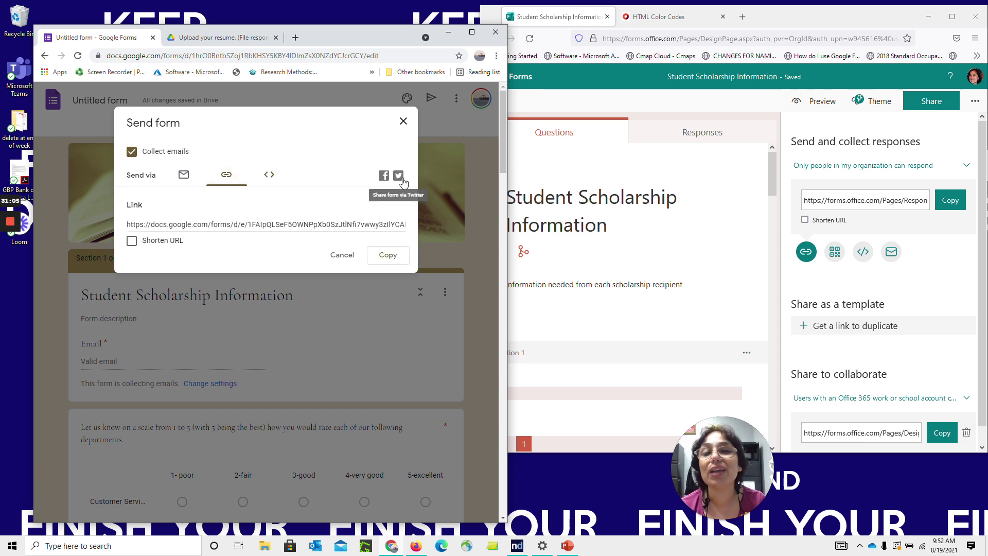
left_click(132, 242)
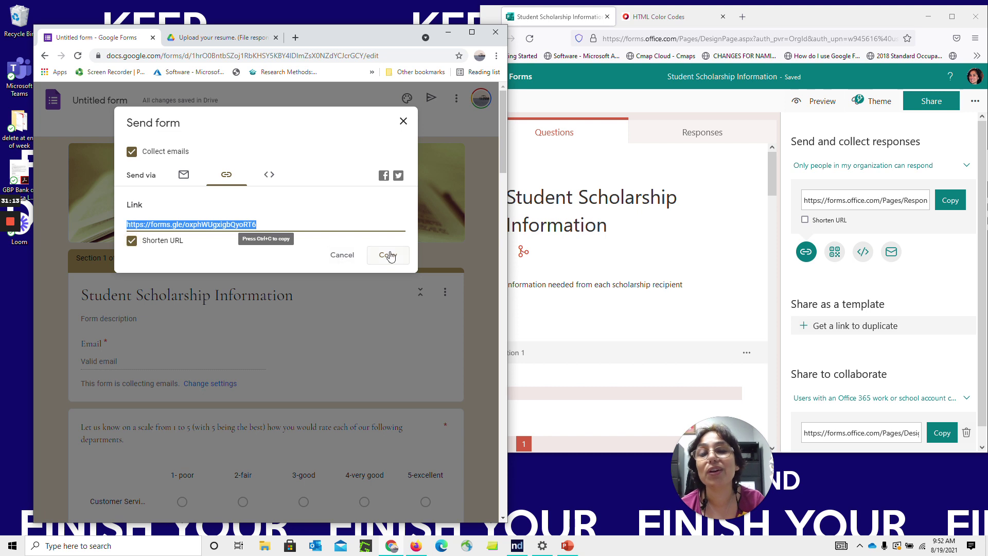
Enter a recipient e-mail address in Google's Email option, then close the send dialog without sending
left_click(184, 176)
left_click(166, 236)
type("alex")
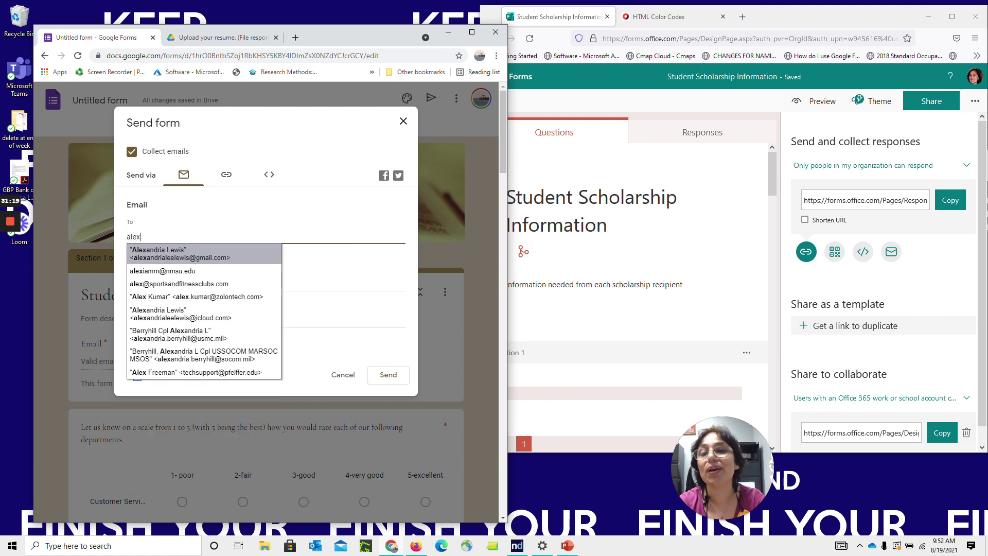
key("Return")
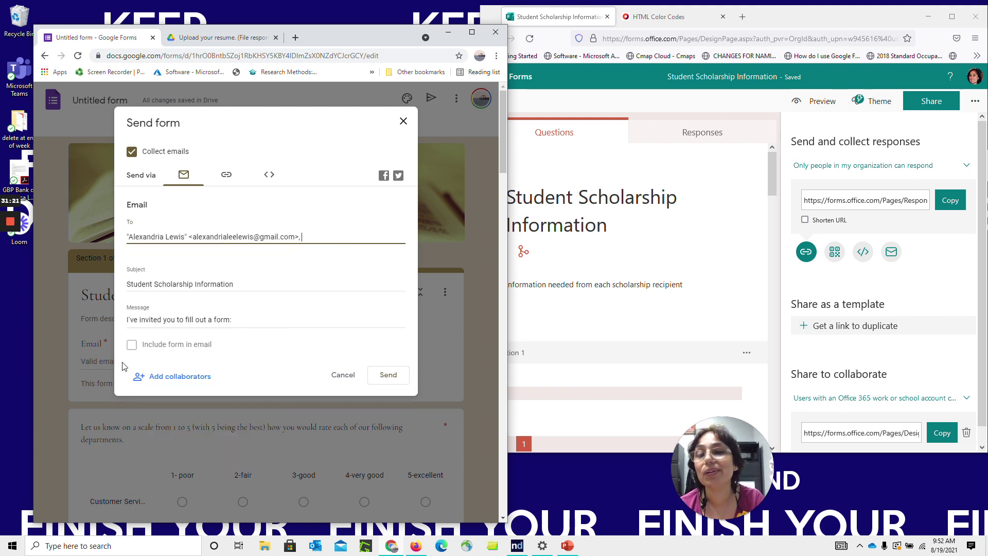
left_click(133, 346)
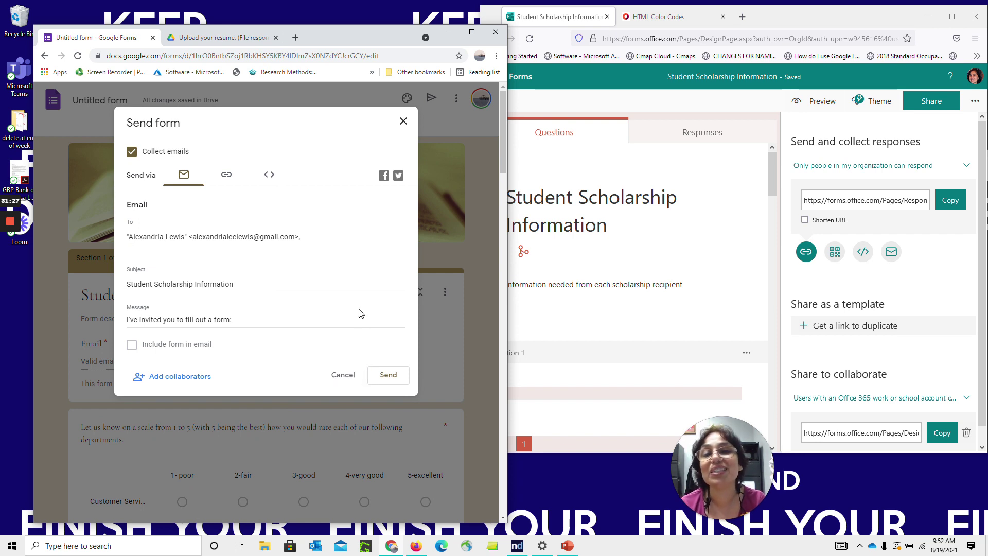
left_click(403, 122)
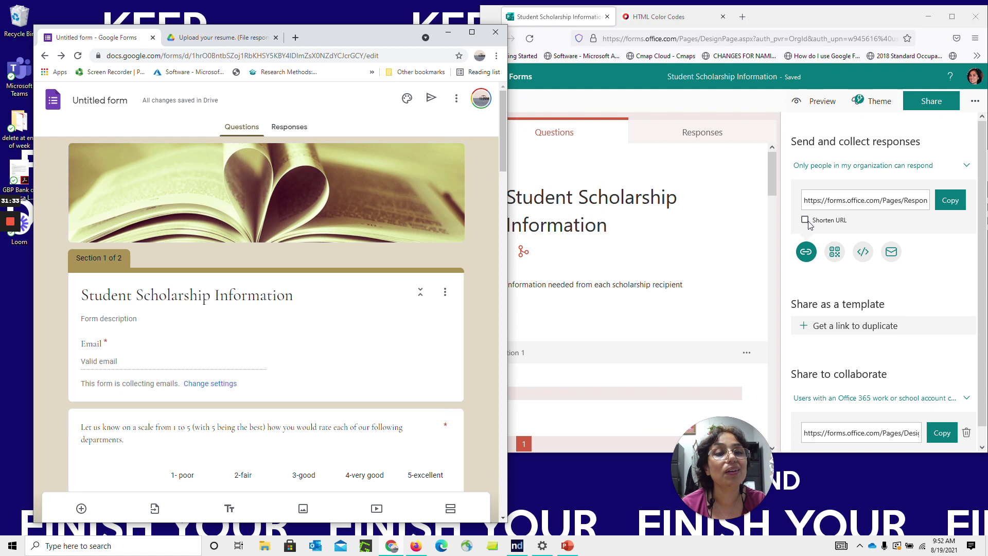
Shorten the form's response link, then discard an Outlook e-mail draft containing it without saving
left_click(814, 226)
left_click(806, 220)
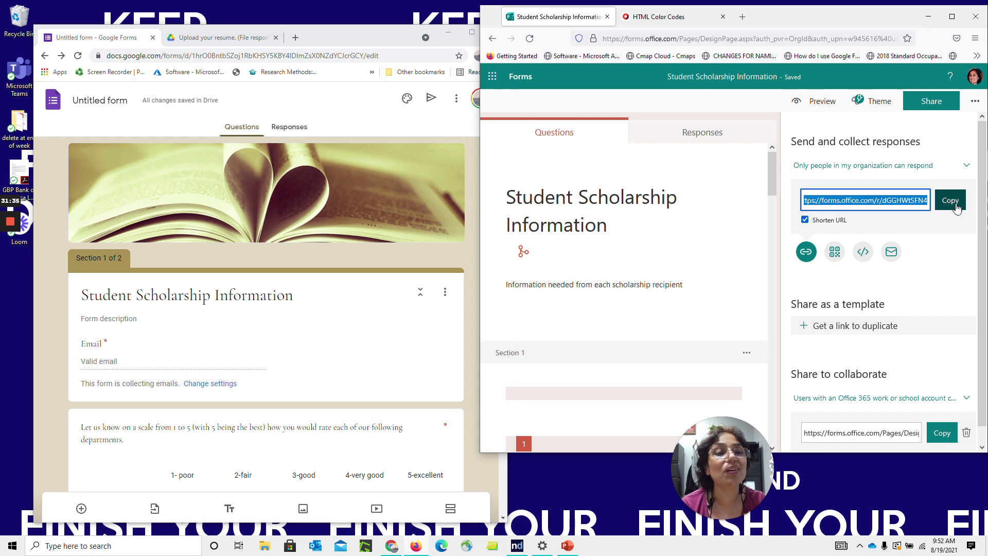
left_click(892, 252)
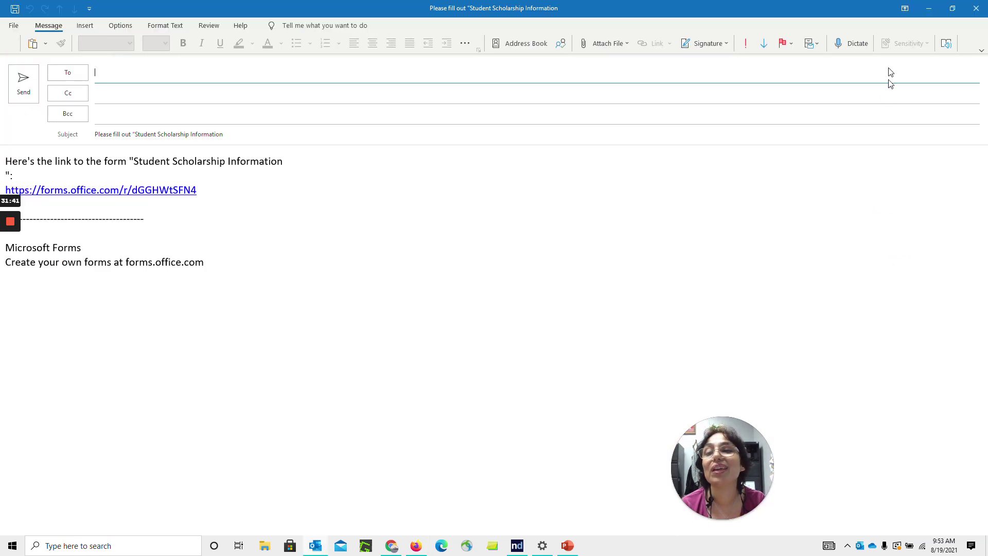
left_click(977, 8)
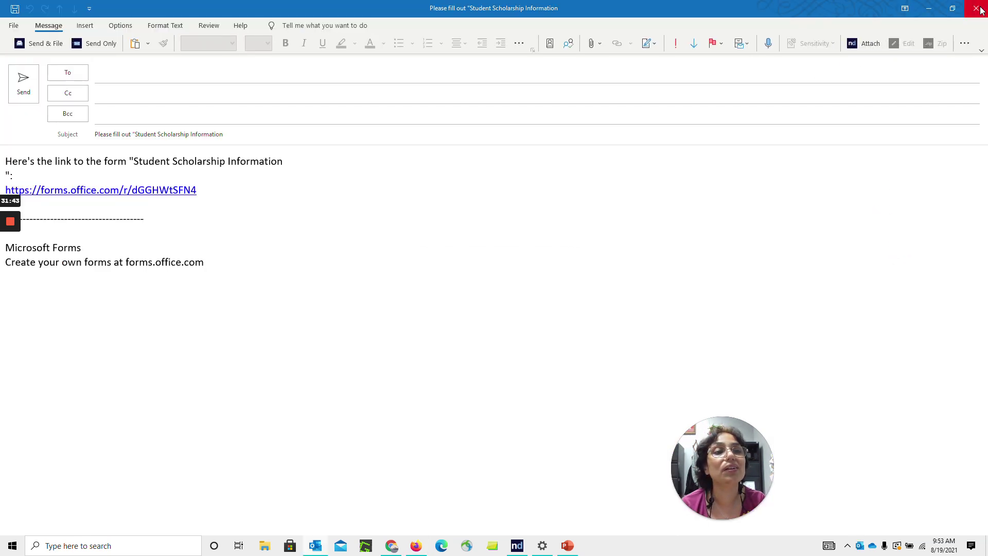
left_click(502, 303)
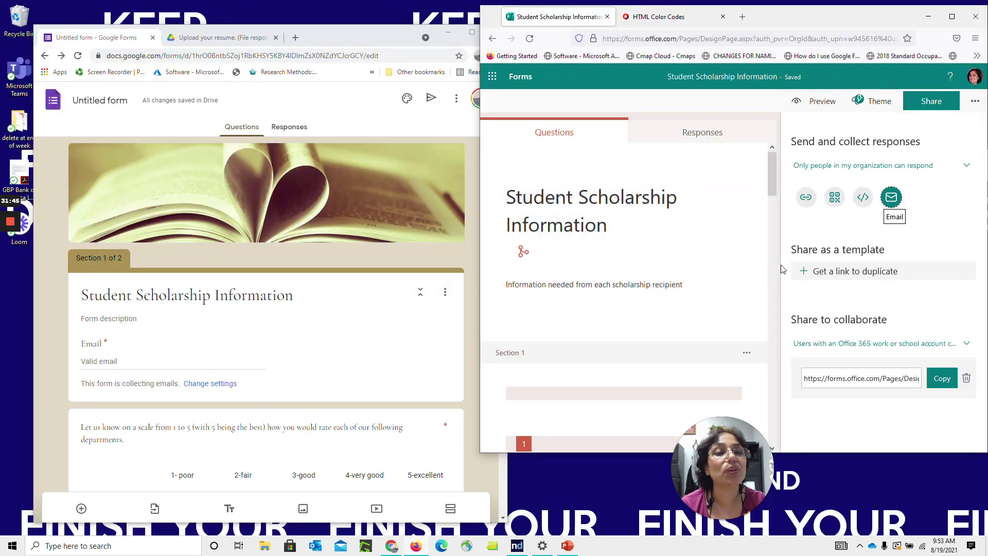
Show the form's embed code and then its QR code in the share panel
left_click(863, 198)
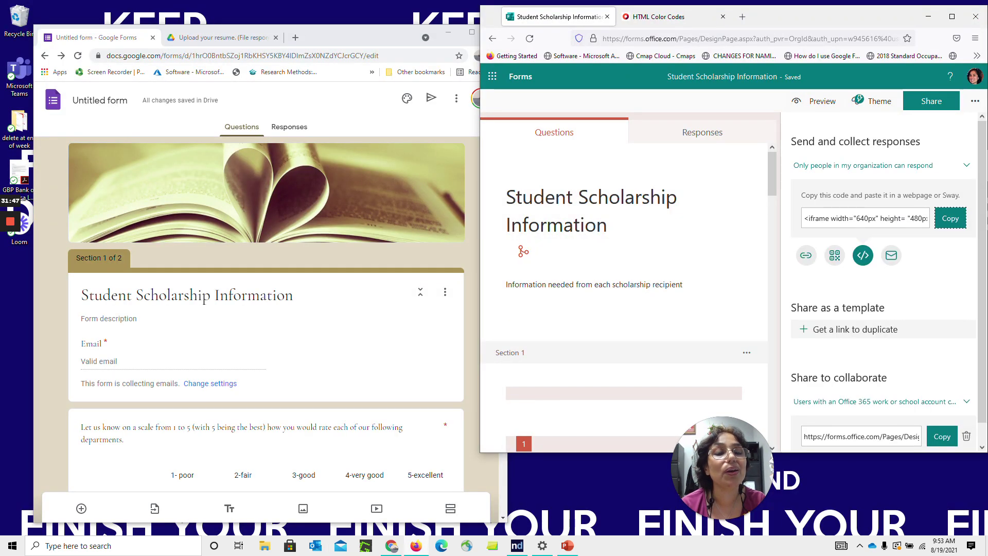
left_click(951, 221)
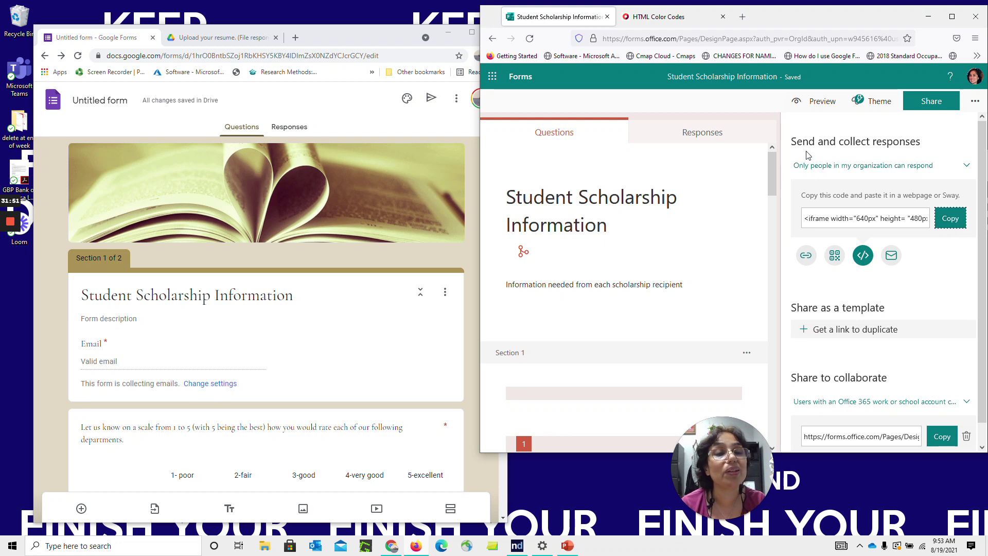
left_click(835, 258)
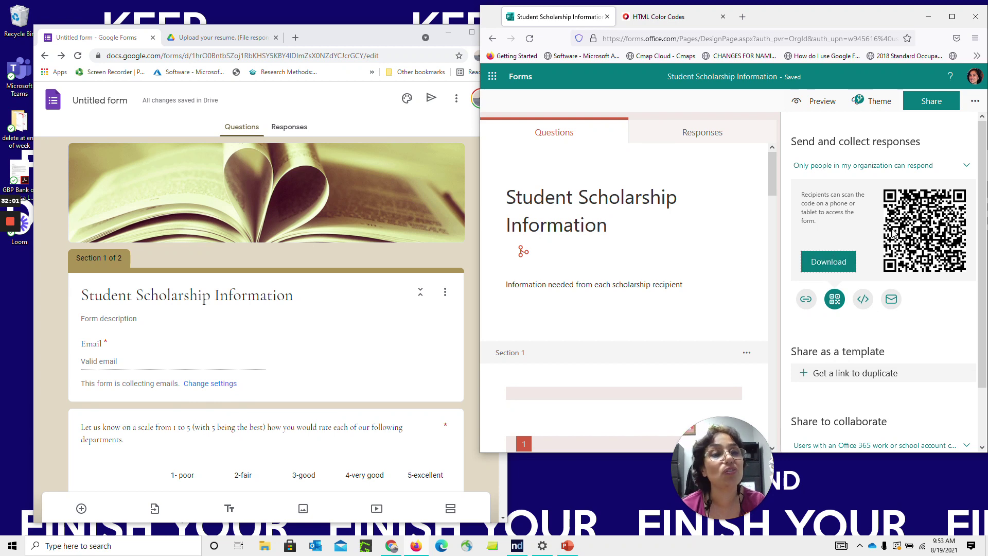
scroll(979, 192, "down", 2)
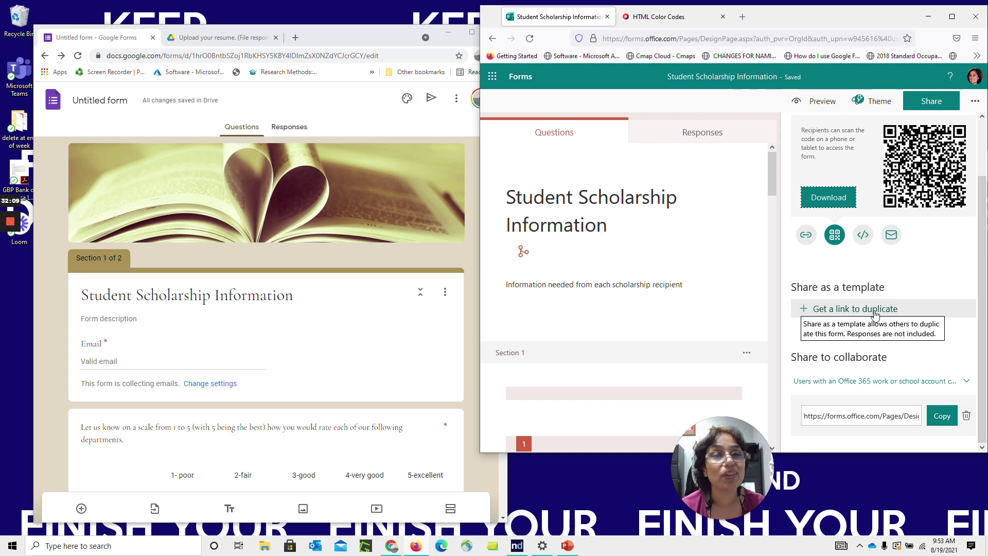
Create a share-as-template link so anyone with it can duplicate the scholarship form
left_click(875, 309)
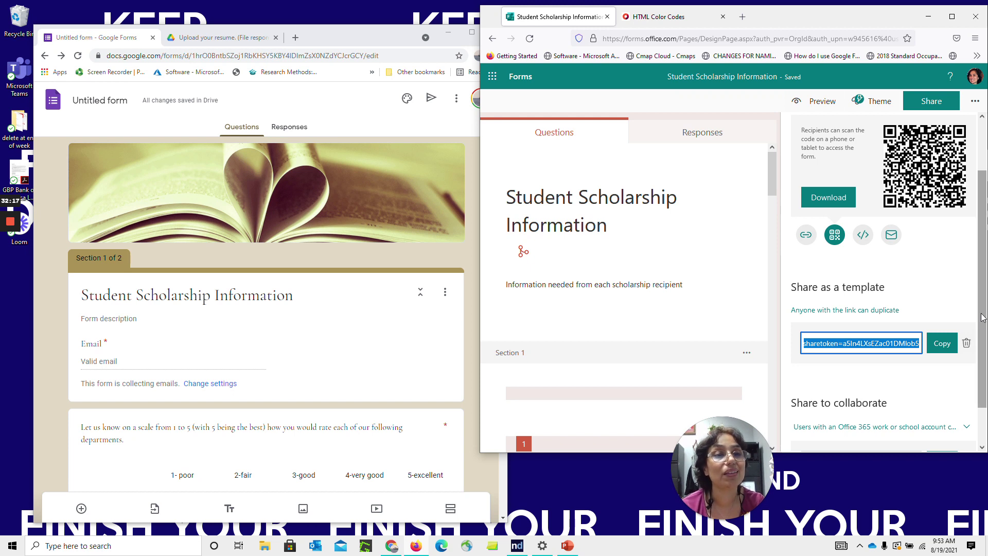
scroll(983, 378, "down", 1)
scroll(984, 381, "up", 1)
scroll(985, 406, "down", 1)
scroll(980, 345, "up", 3)
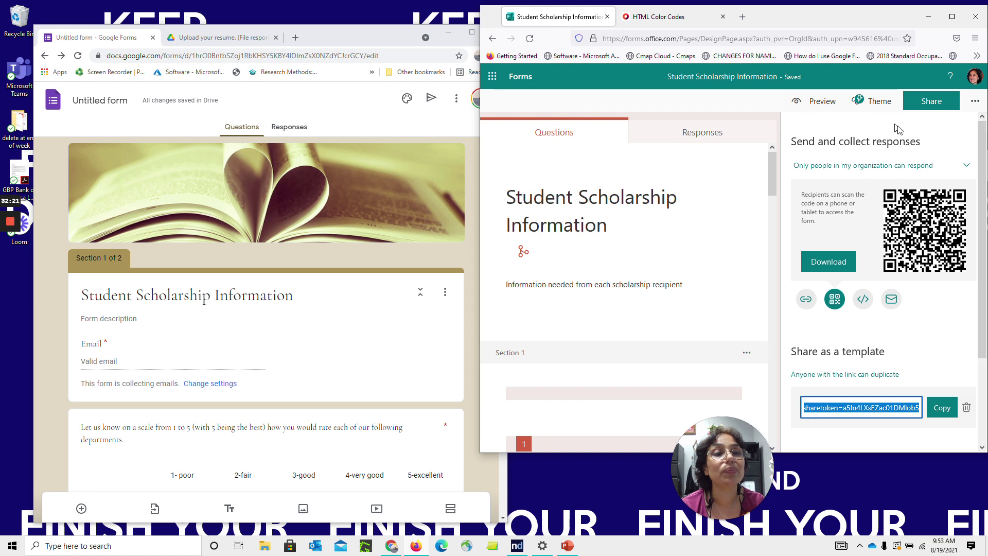
Compare both apps' responses views (0 responses), toggle Google's Accepting responses off and on, and open the spreadsheet destination choice
left_click(716, 138)
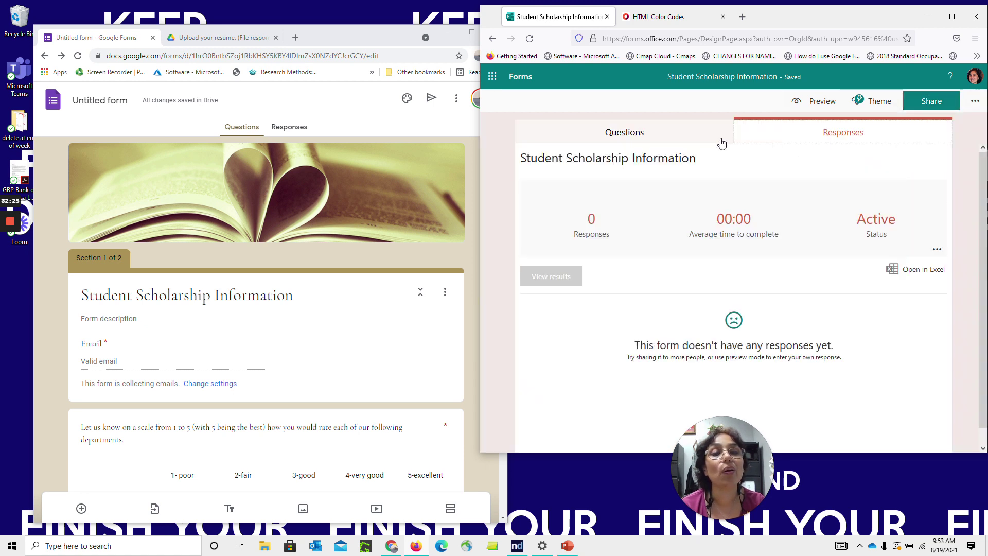
left_click(294, 129)
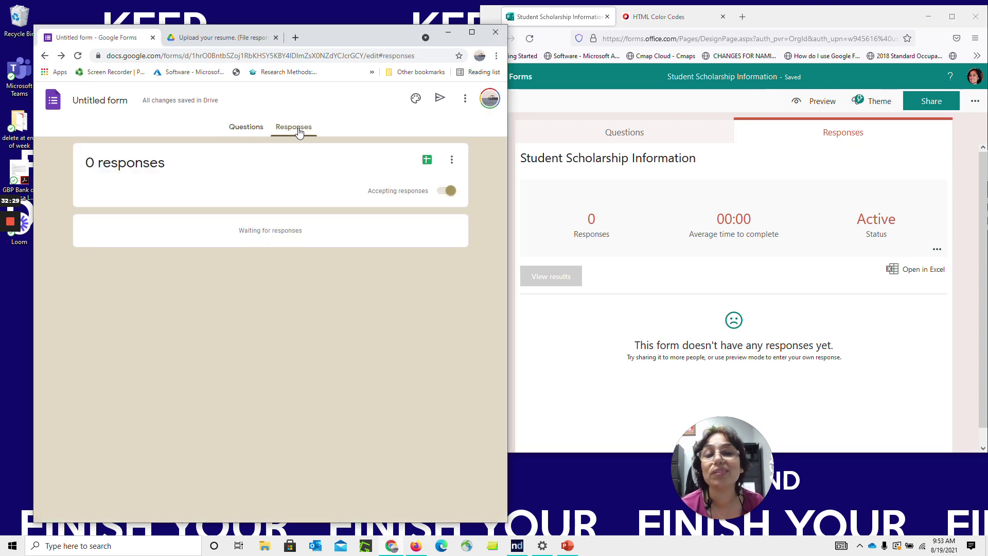
left_click(448, 191)
left_click(446, 192)
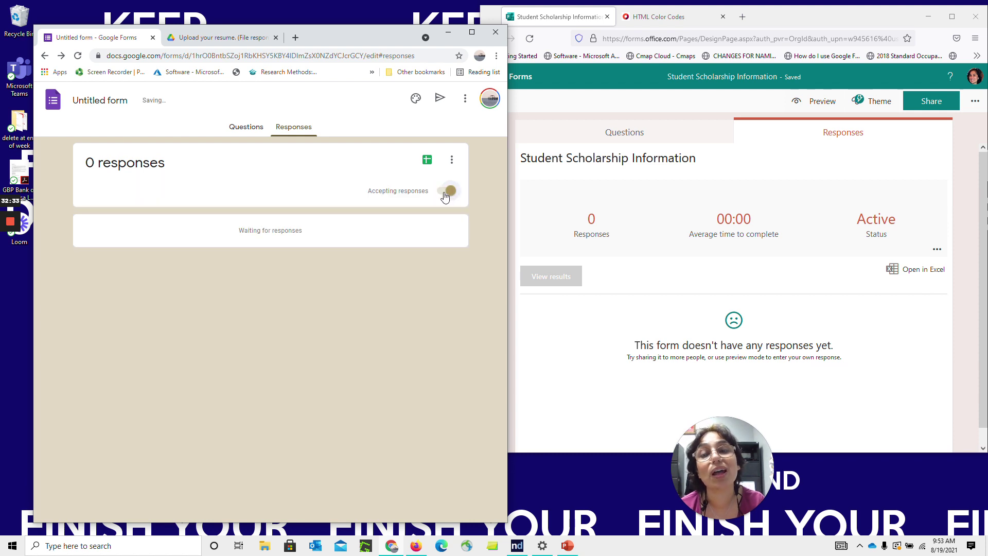
left_click(446, 192)
left_click(446, 193)
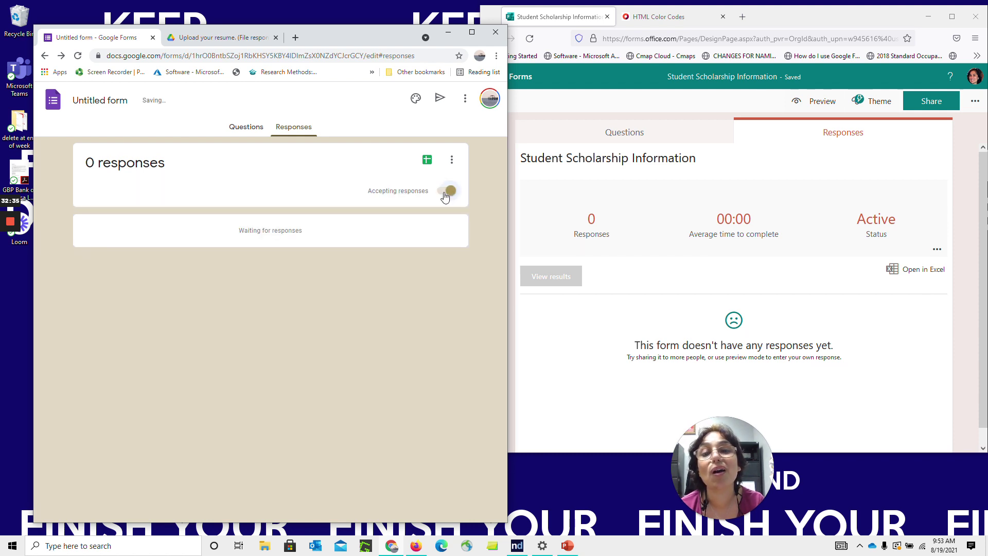
left_click(427, 160)
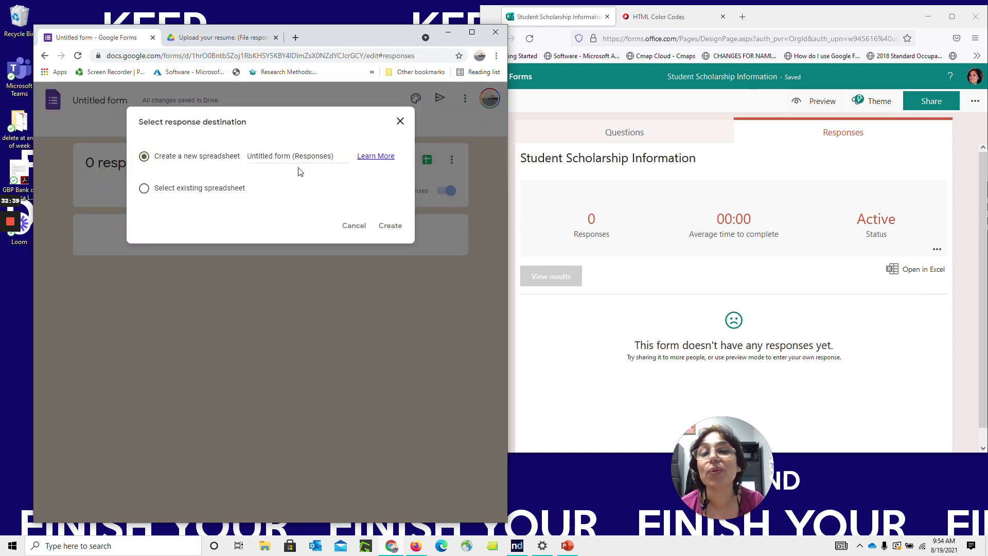
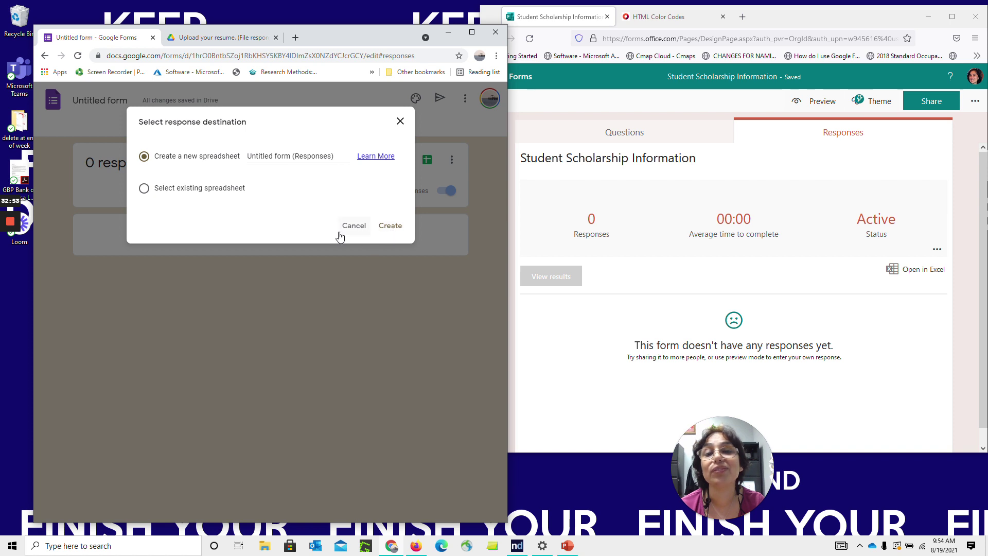
Dismiss Google's response spreadsheet prompt, try Open in Excel in Microsoft Forms, then show the form's questions
left_click(350, 234)
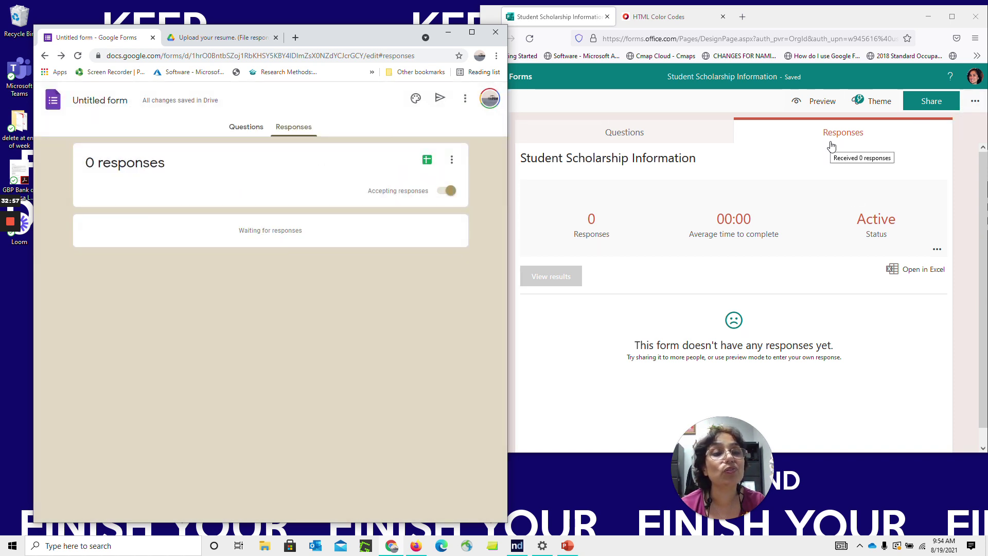
left_click(910, 268)
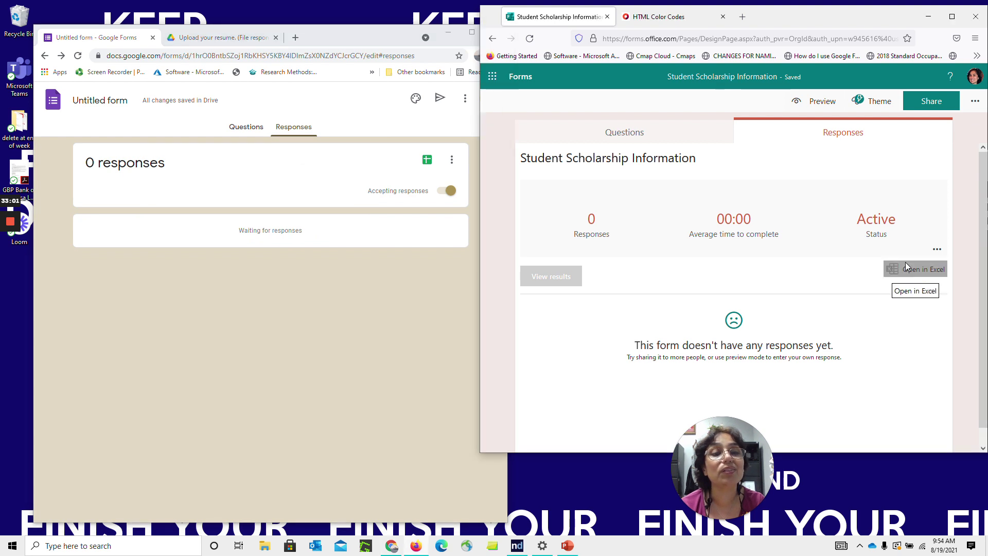
left_click(938, 280)
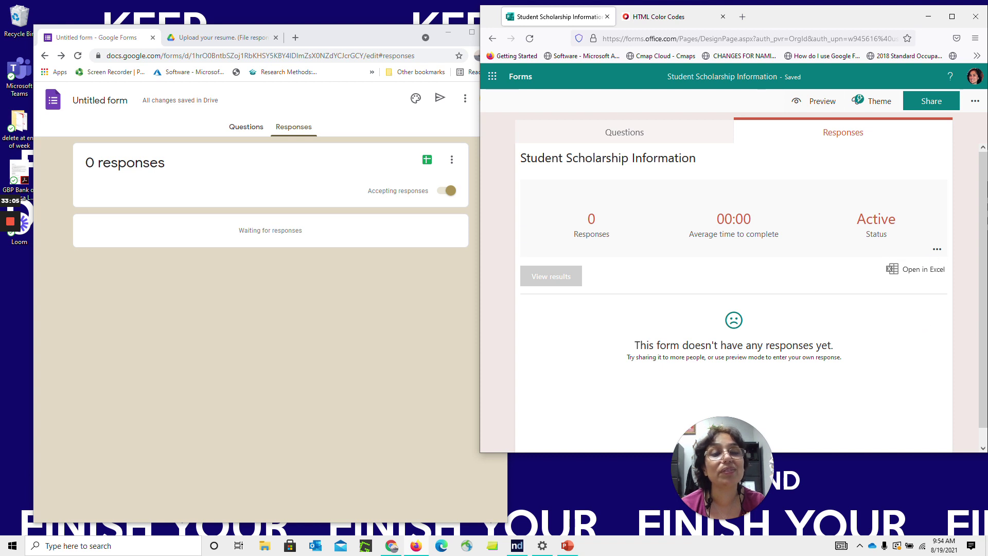
left_click(657, 135)
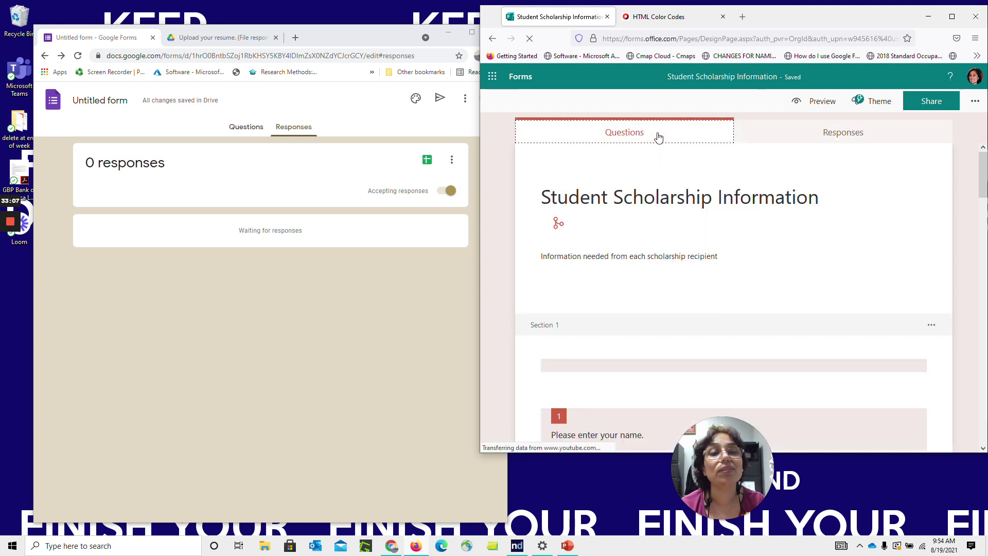
Preview the form, close the HTML Color Codes tab, check the responses summary, and preview again
left_click(821, 103)
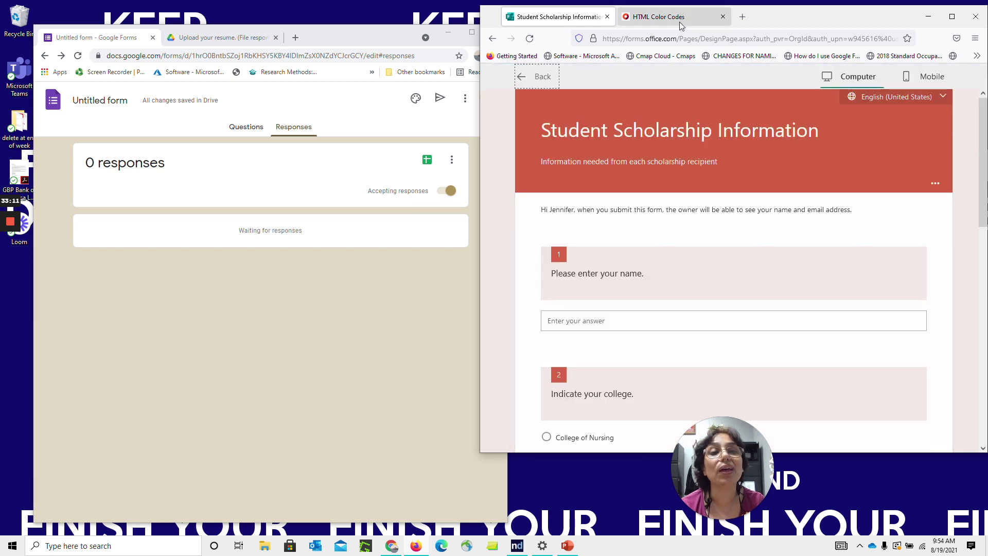
left_click(724, 16)
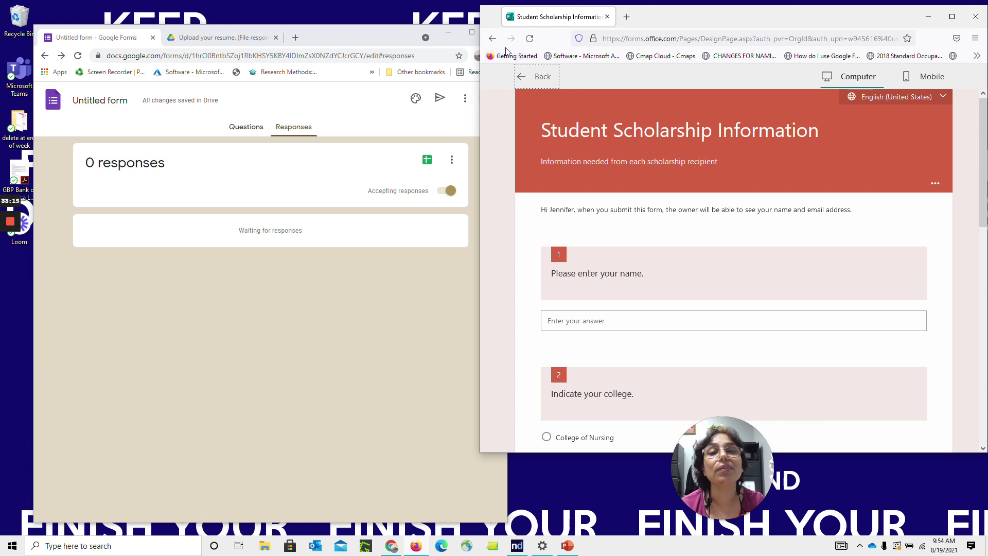
left_click(534, 80)
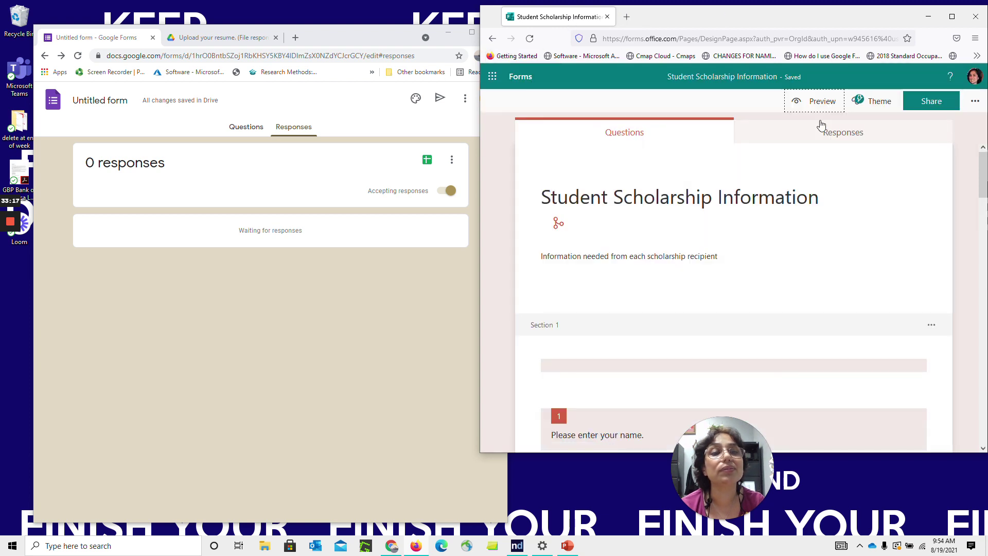
left_click(830, 138)
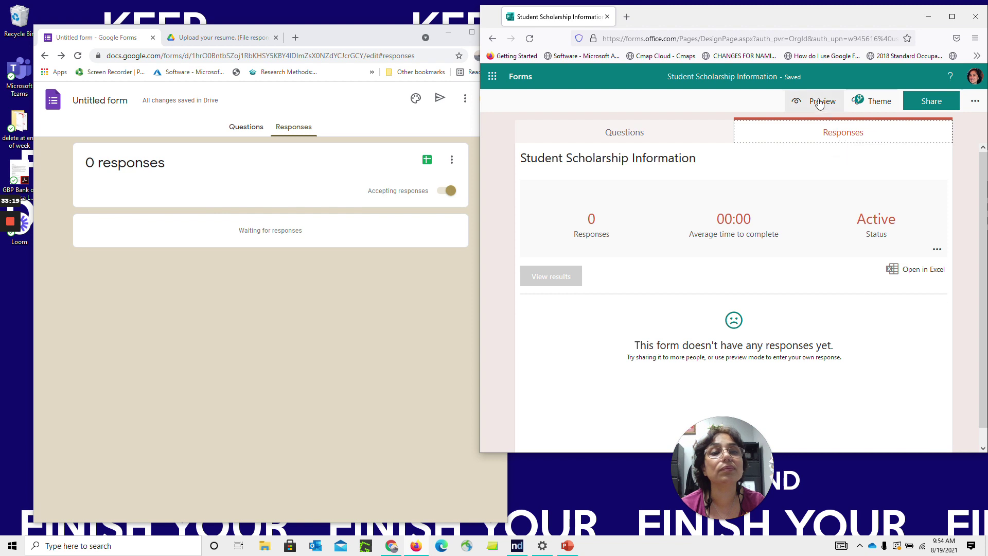
left_click(819, 101)
Enter the respondent's name and choose College of Nursing for question 2
left_click(571, 321)
key("Tab")
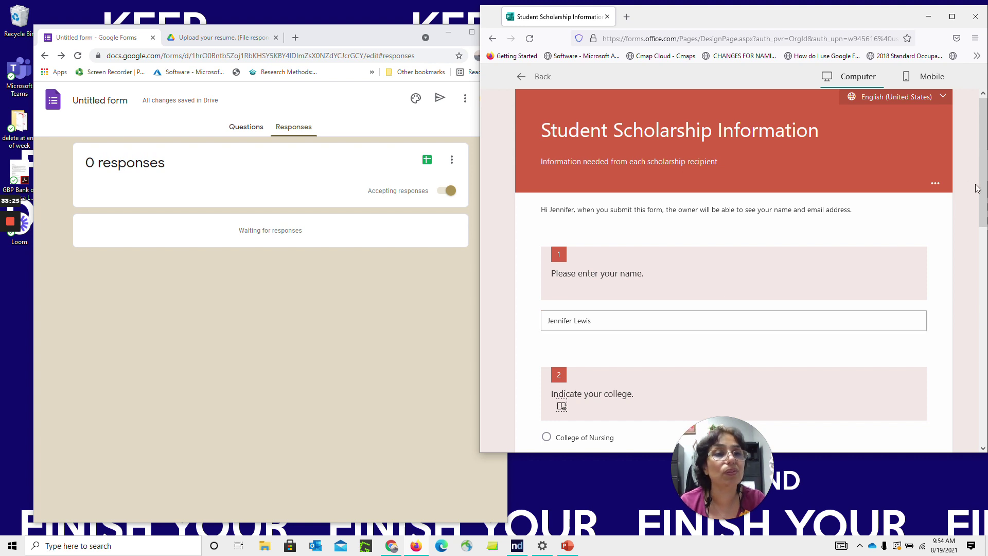
scroll(669, 272, "down", 3)
left_click(546, 267)
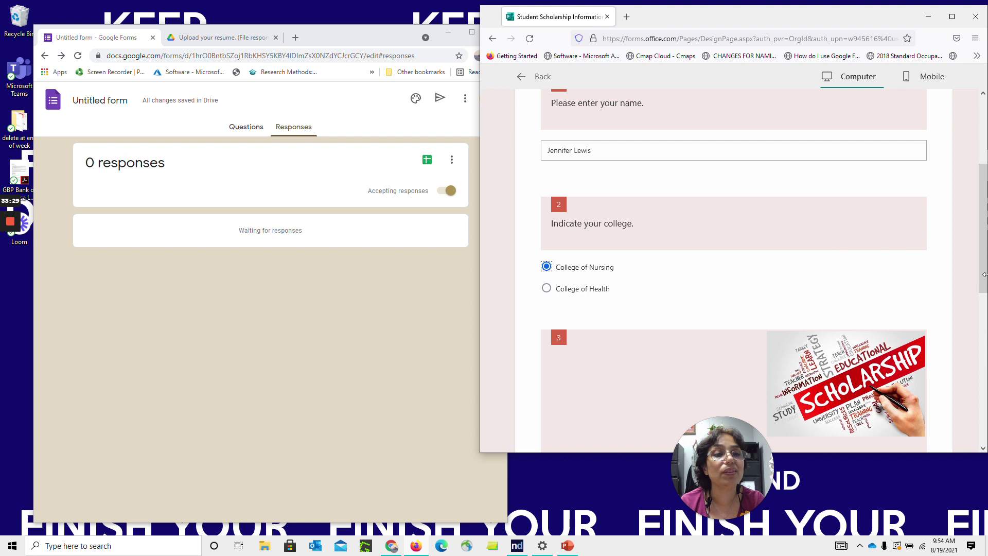
Have Immersive Reader read the form's title and description aloud, then return to the form
left_click_drag(984, 275, 978, 156)
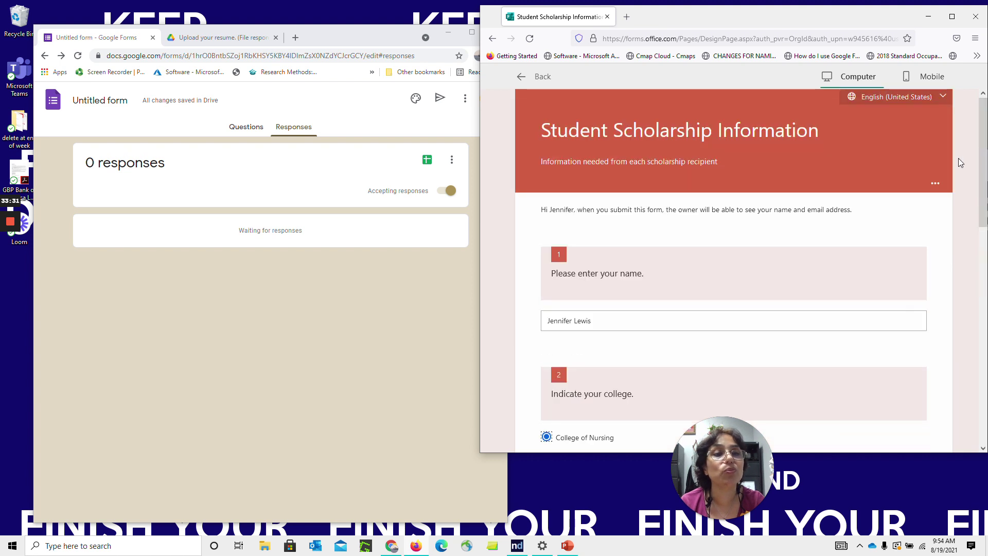
left_click(917, 183)
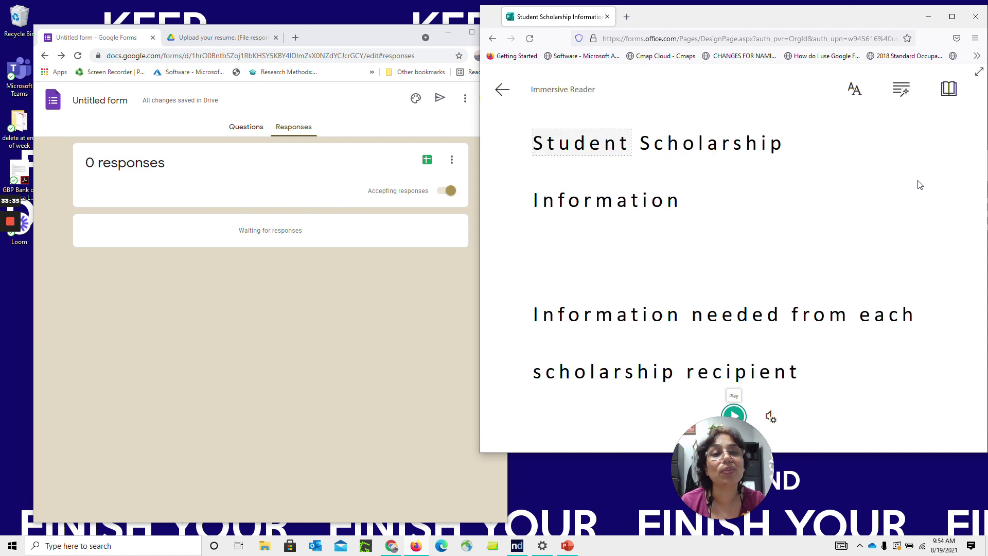
left_click(735, 415)
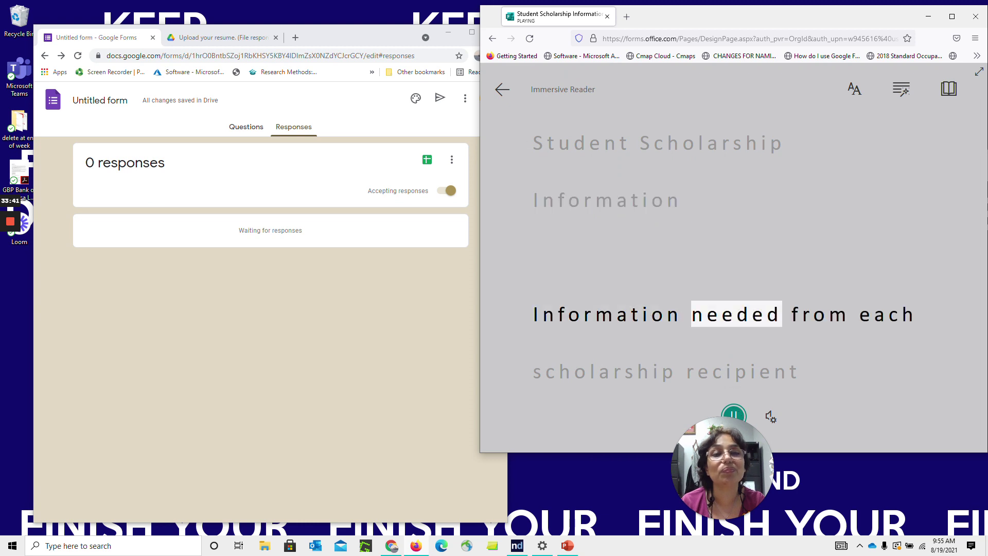
left_click(503, 91)
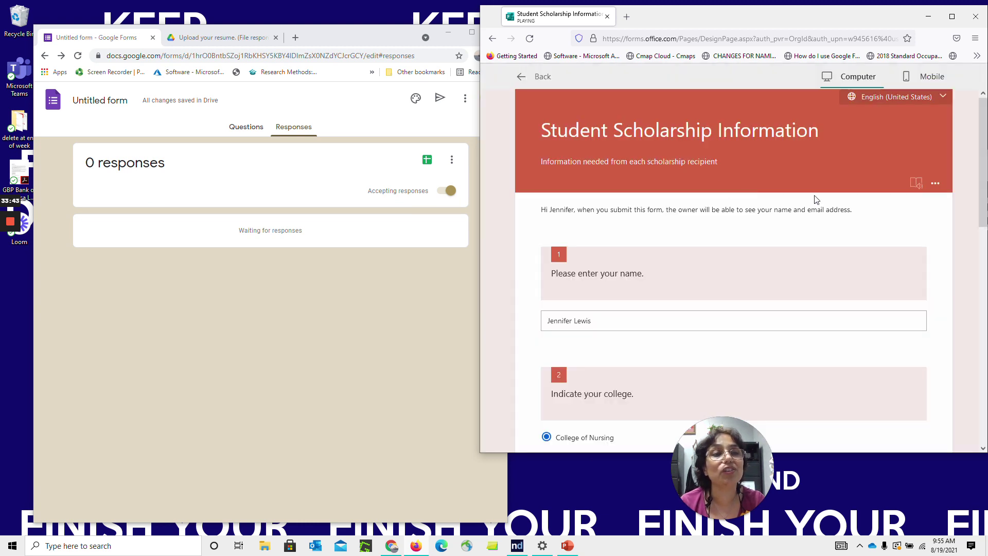
Give the scholarship office four stars, answer Yes to the Zoom study group, choose after 5:30 p.m
scroll(984, 207, "down", 4)
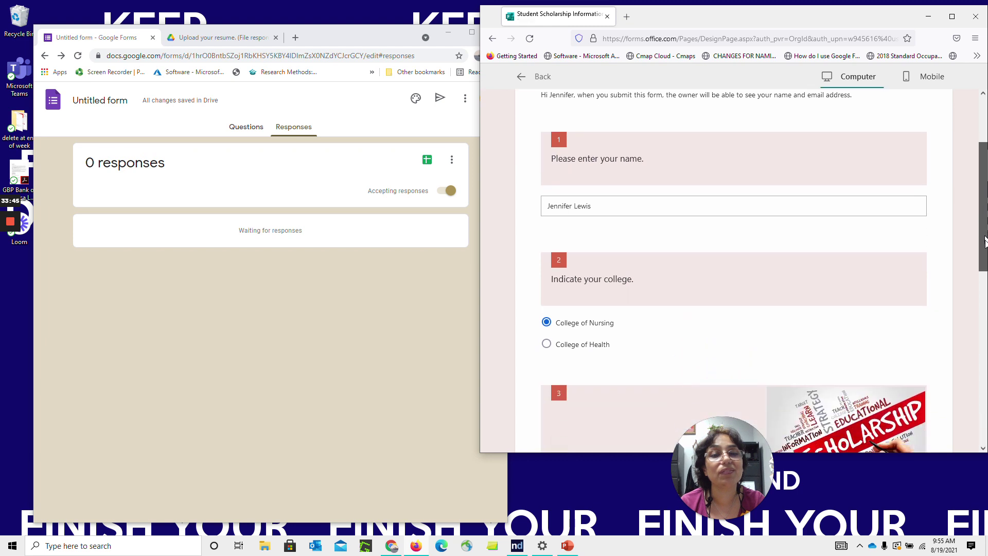
scroll(984, 257, "down", 5)
left_click(608, 291)
scroll(633, 309, "down", 3)
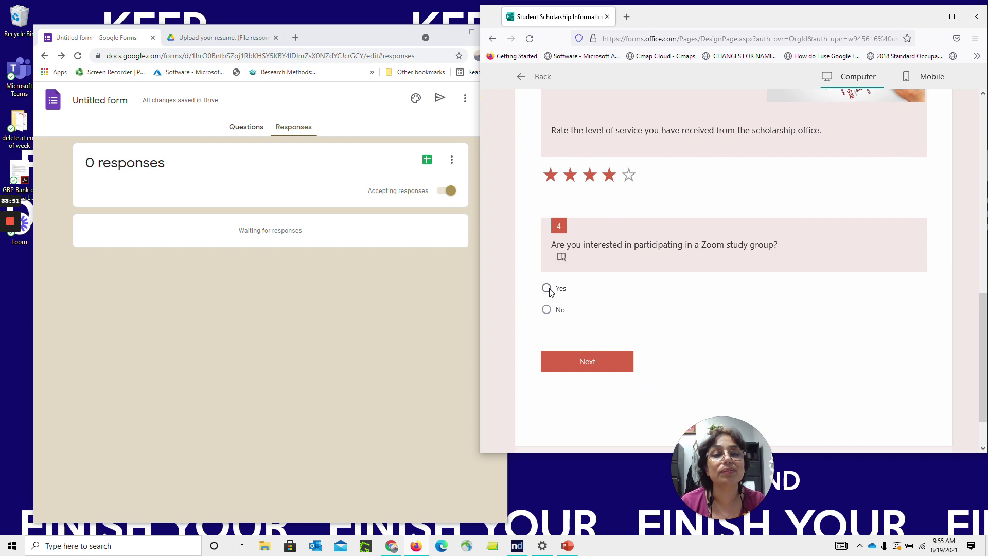
left_click(547, 288)
left_click(570, 443)
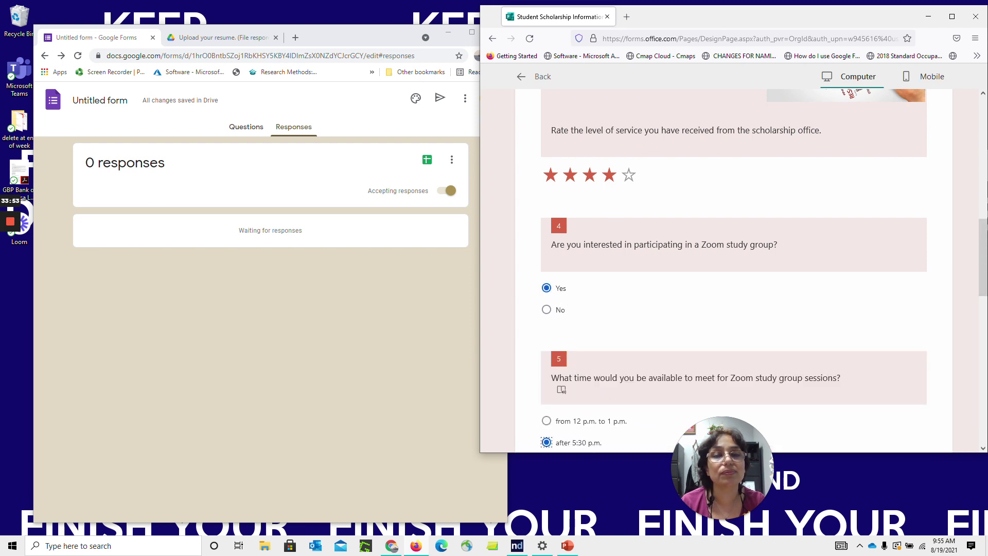
Set the service date to 8/15/2021, rate Writing and Speech Tutoring Fair and Mentorship Very good
scroll(984, 296, "down", 3)
scroll(984, 296, "down", 5)
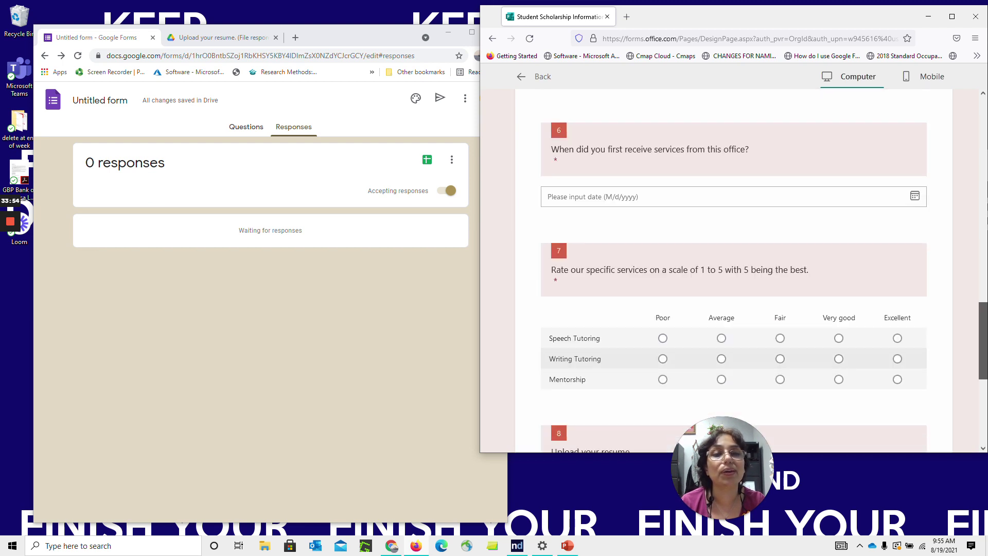
left_click(672, 197)
left_click(566, 285)
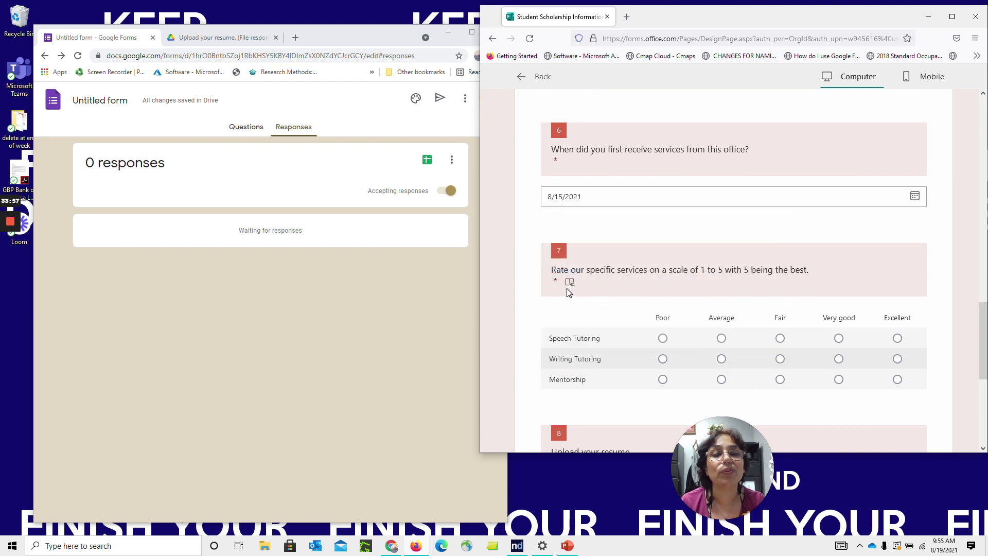
left_click(782, 359)
left_click(781, 339)
left_click(839, 379)
scroll(983, 349, "down", 5)
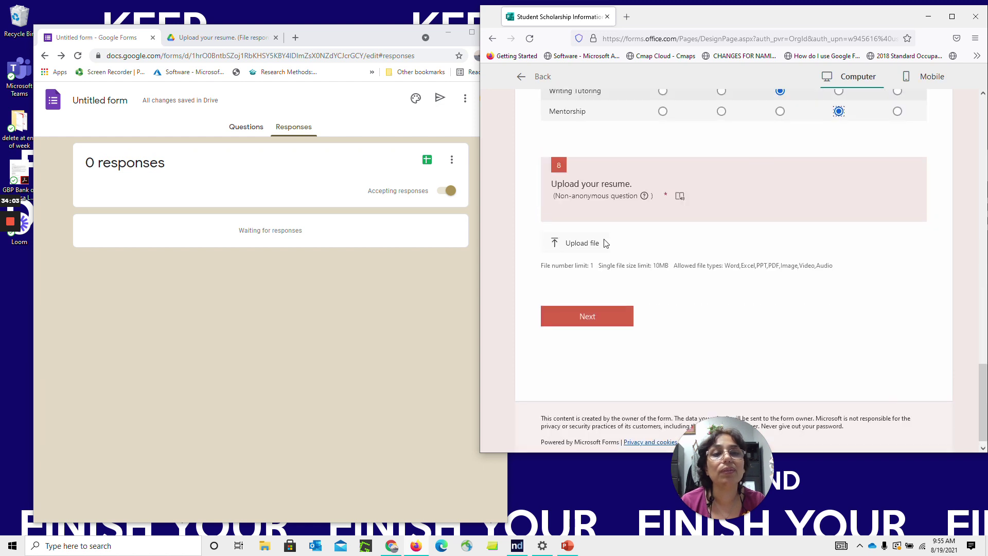
left_click(584, 241)
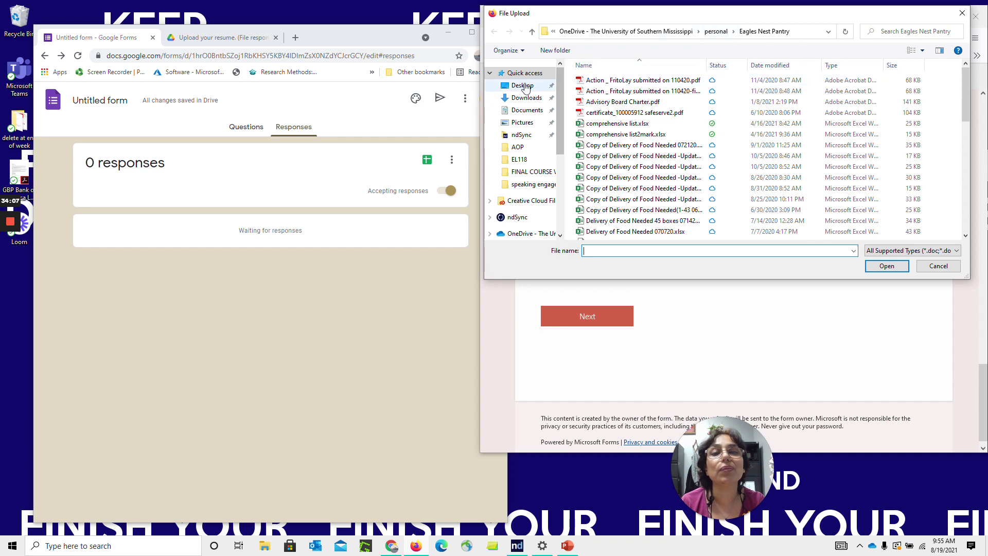
Search OneDrive for a resume and upload the Community Service Report file
left_click(525, 234)
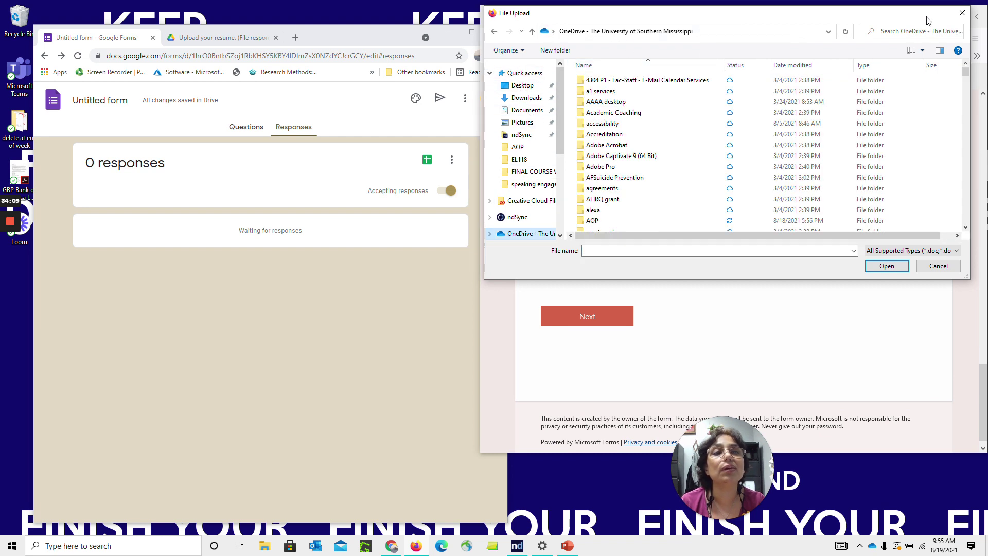
left_click(910, 32)
type("resume")
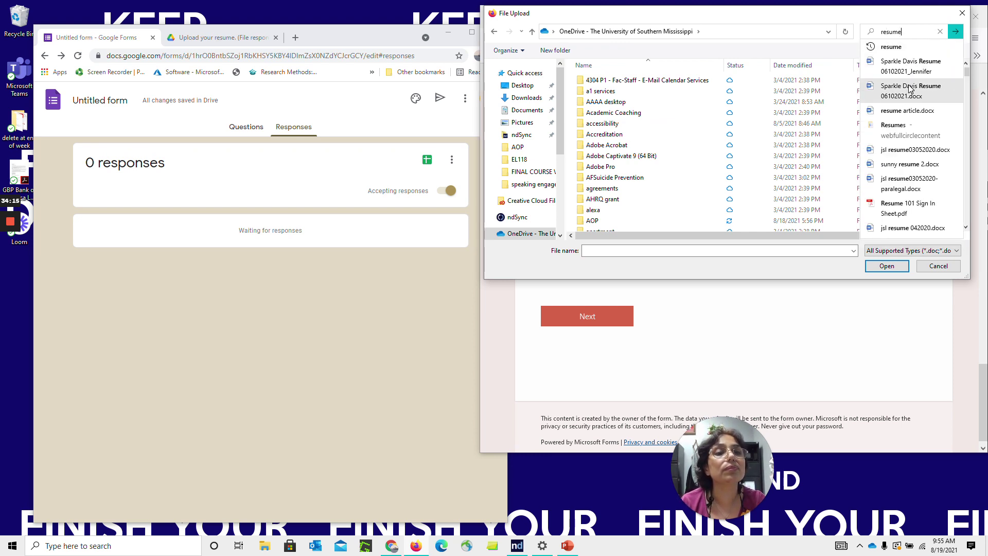
left_click(910, 88)
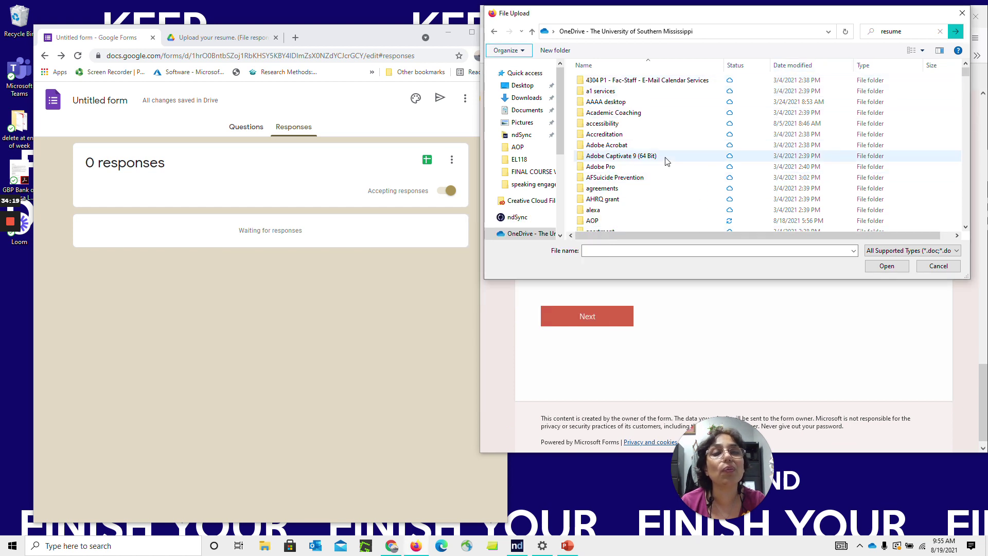
left_click(646, 250)
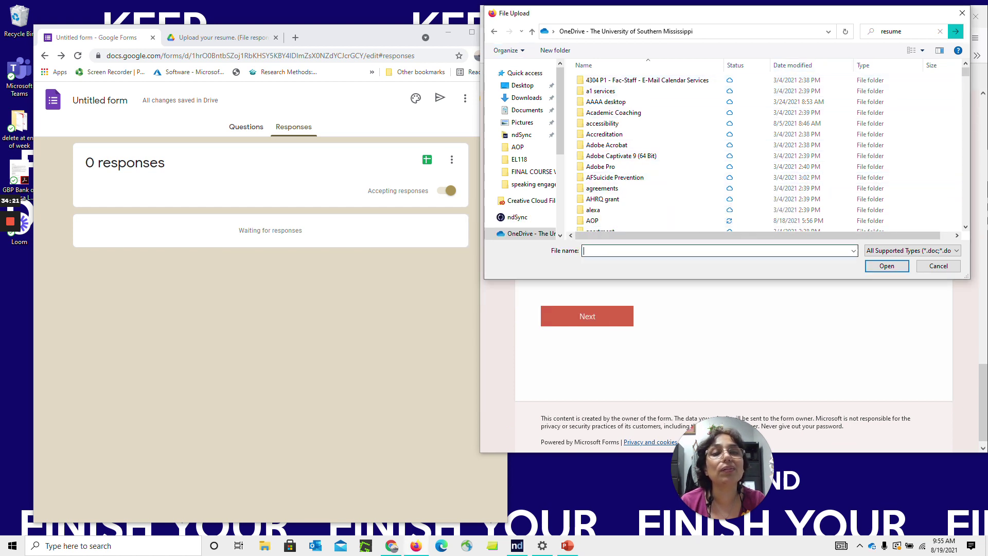
type("resume")
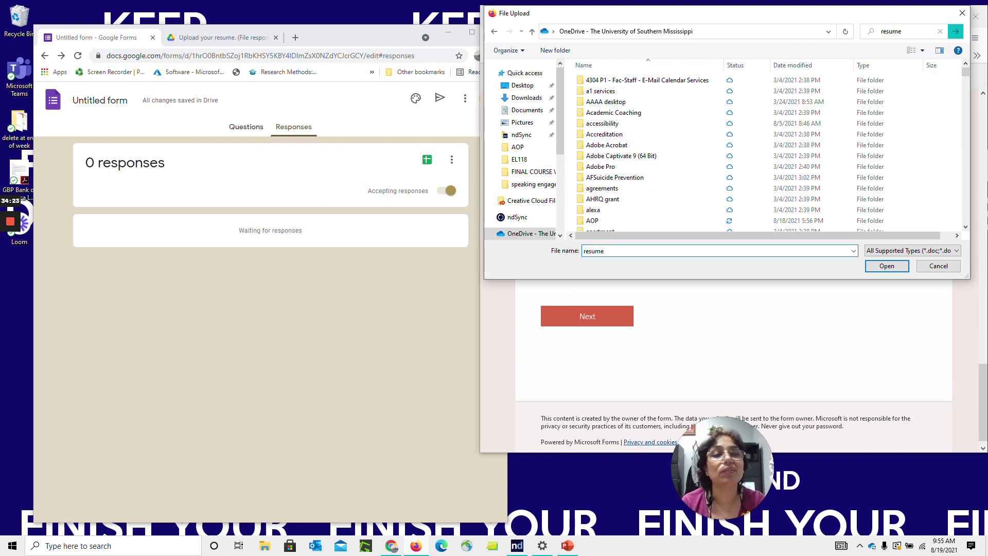
left_click_drag(965, 72, 967, 158)
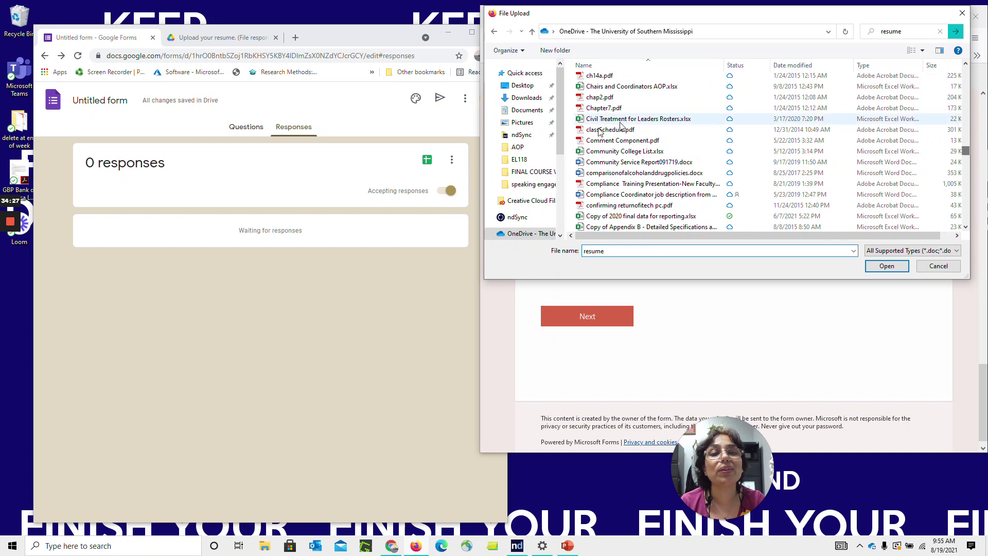
double_click(589, 163)
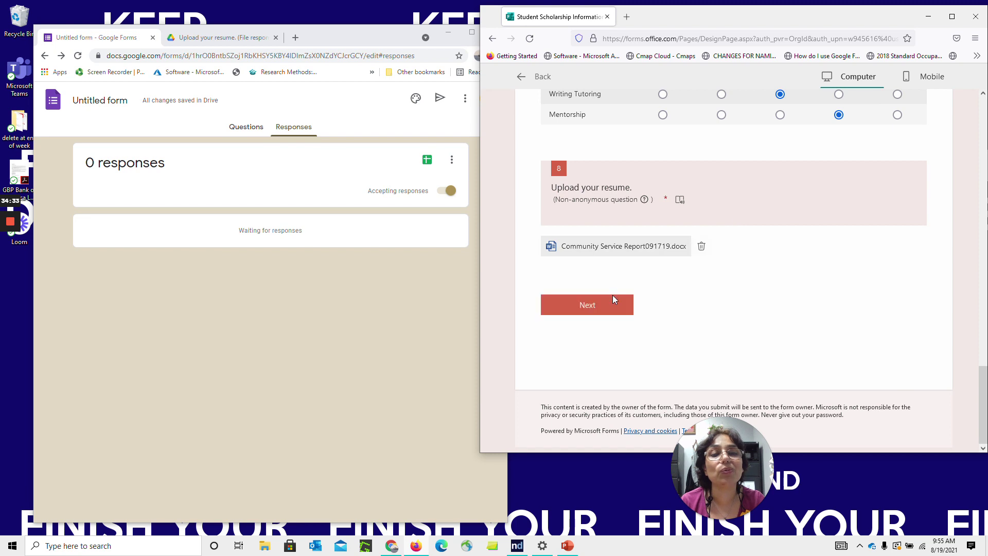
Advance to the final section, submit the preview response, and return to the form editor
left_click(611, 304)
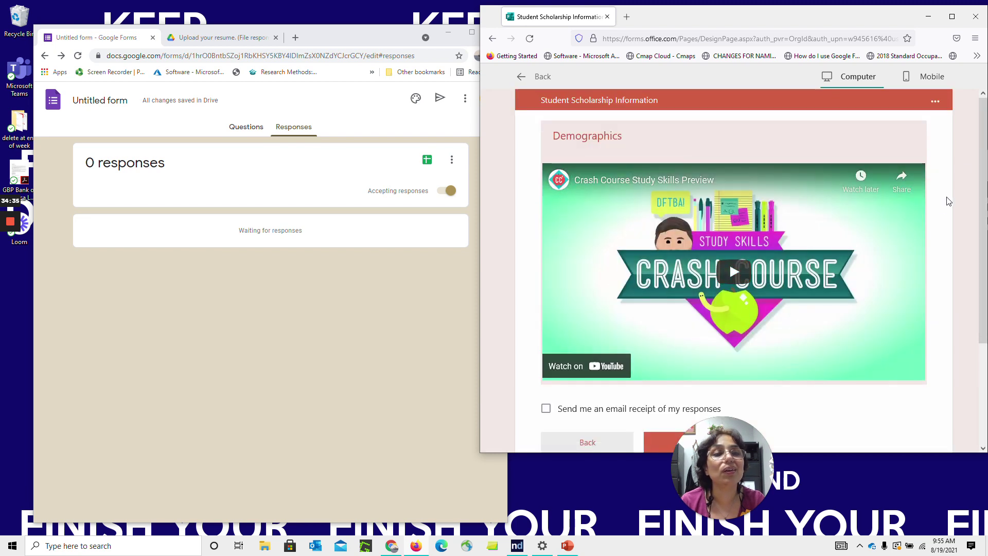
scroll(949, 200, "down", 3)
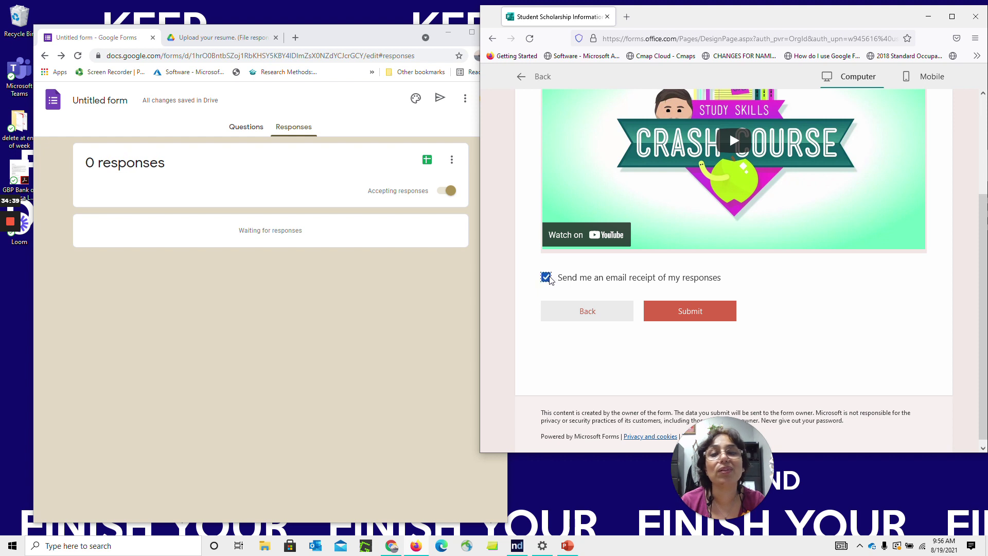
left_click(680, 311)
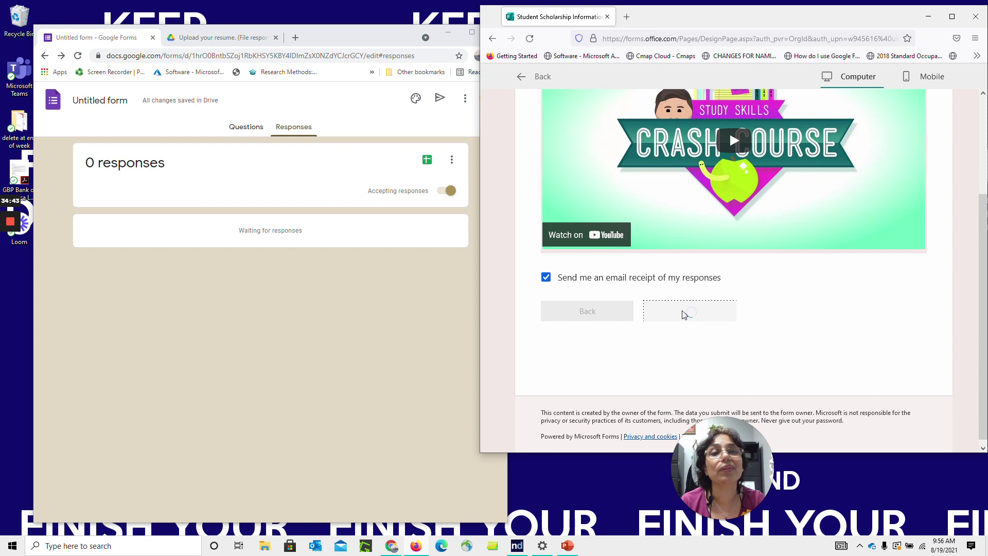
left_click(522, 80)
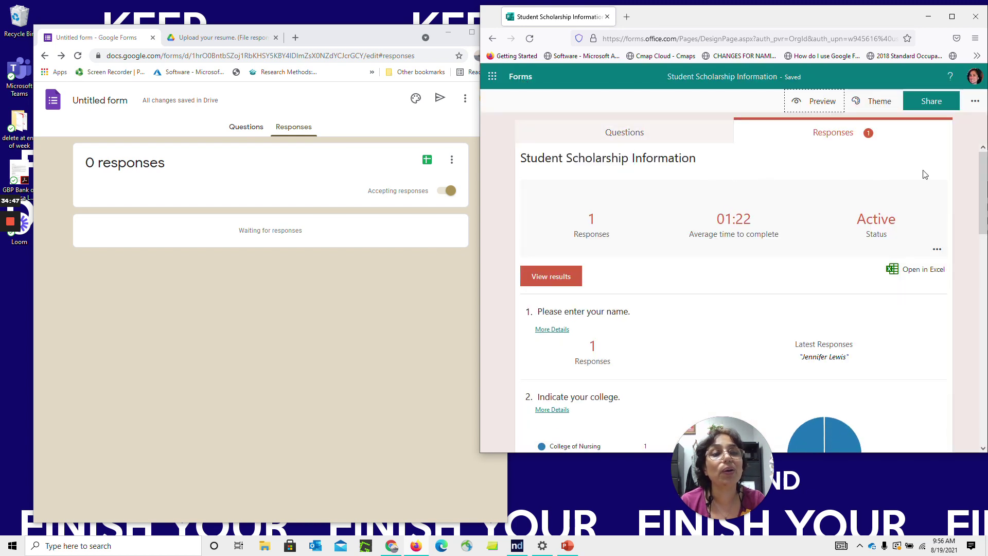
Scroll the responses summary and open the single response as an Excel workbook
scroll(983, 172, "down", 1)
left_click_drag(984, 172, 980, 184)
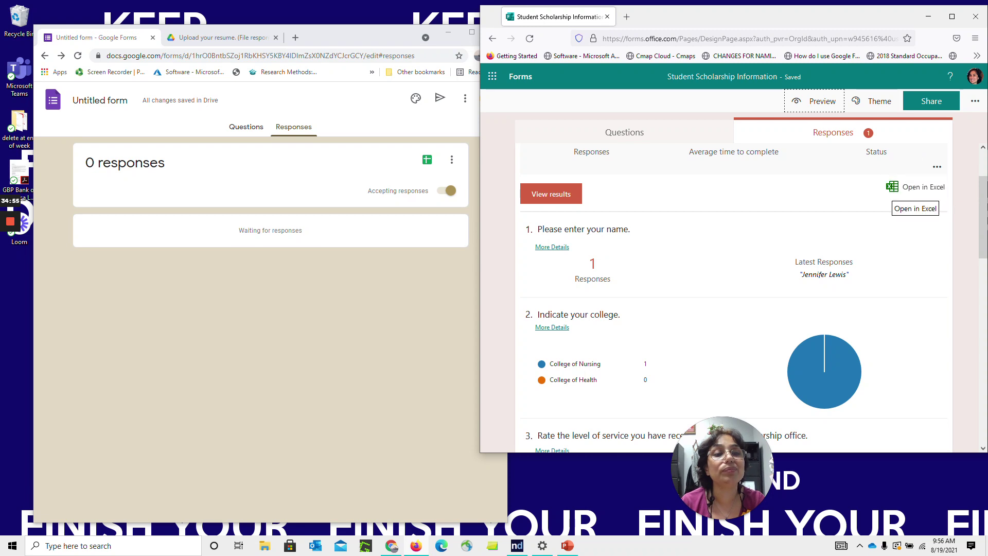
mouse_move(983, 201)
left_mouse_down()
mouse_move(974, 417)
mouse_move(974, 190)
left_mouse_up()
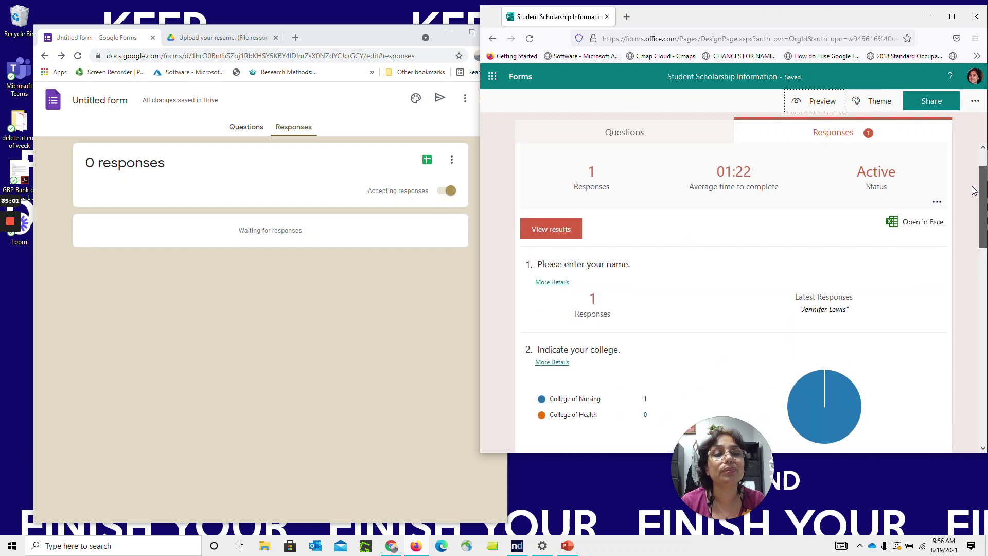
left_click(917, 222)
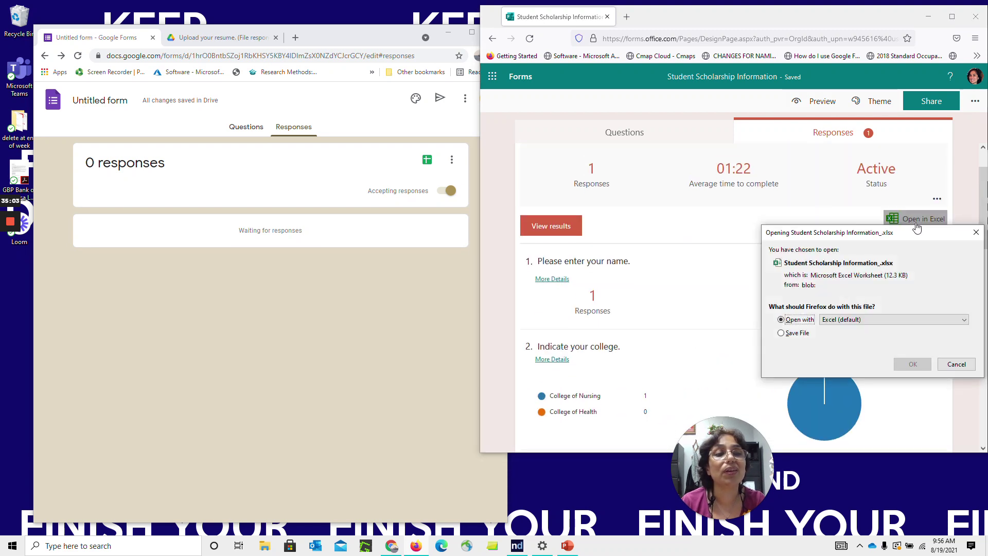
left_click(913, 365)
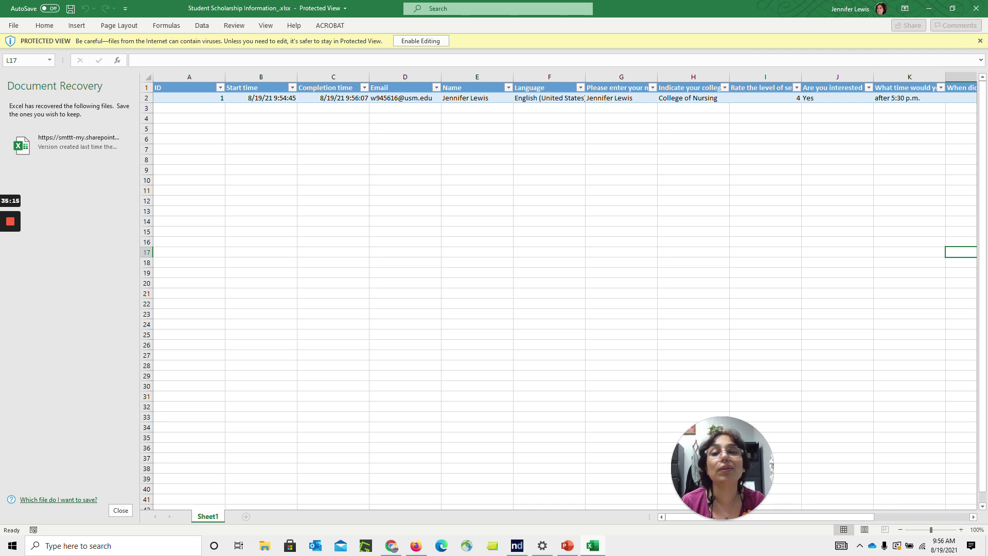
Look through the Insert and Home ribbons, then enable editing of the protected responses workbook
left_click(263, 98)
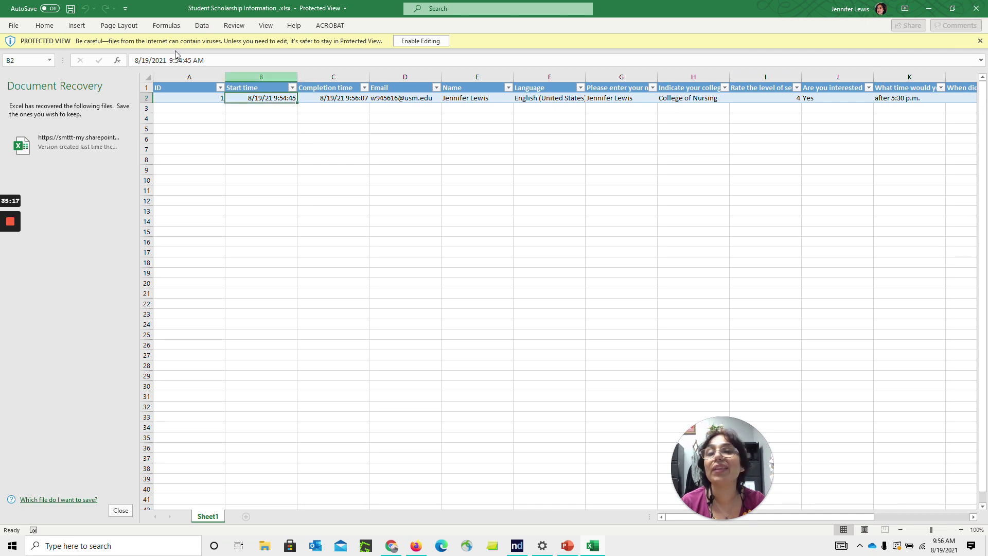
left_click(77, 26)
left_click(44, 25)
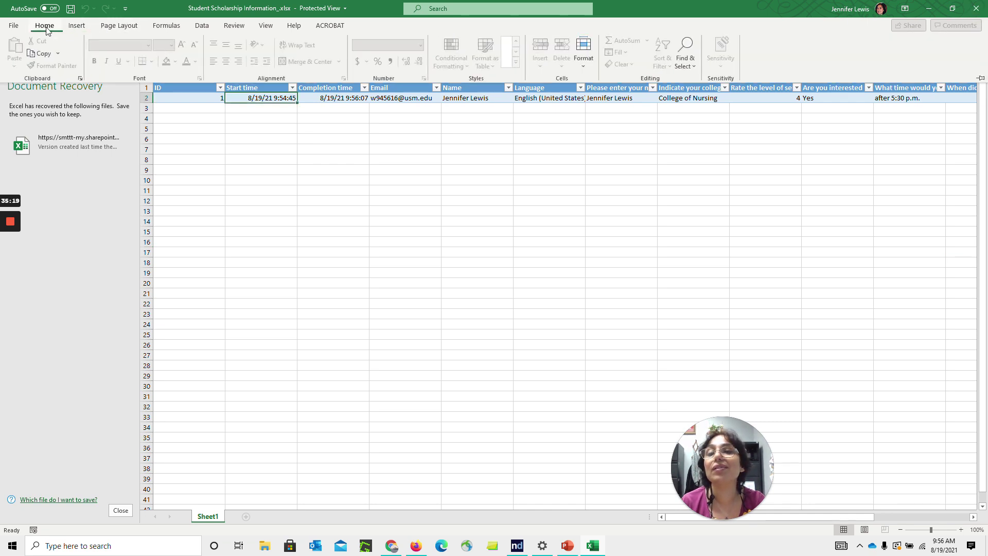
left_click(599, 102)
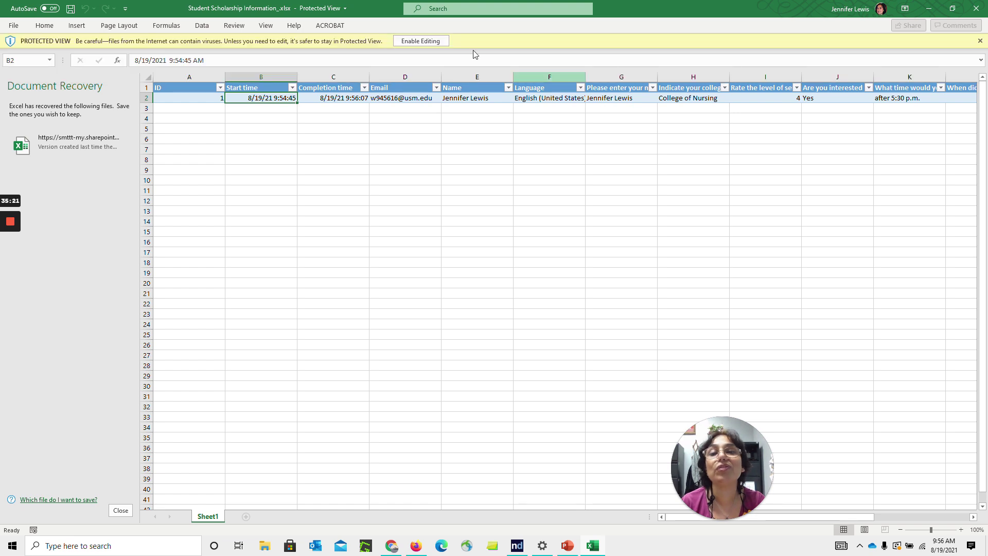
left_click(420, 42)
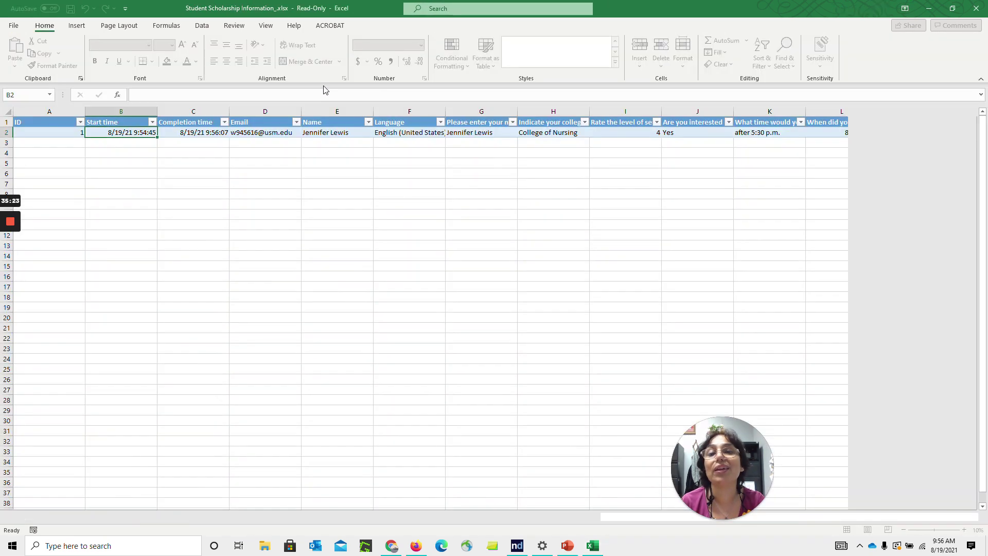
Build a PivotTable from Table1 on a new sheet counting Names per Email, then close without saving
left_click(329, 133)
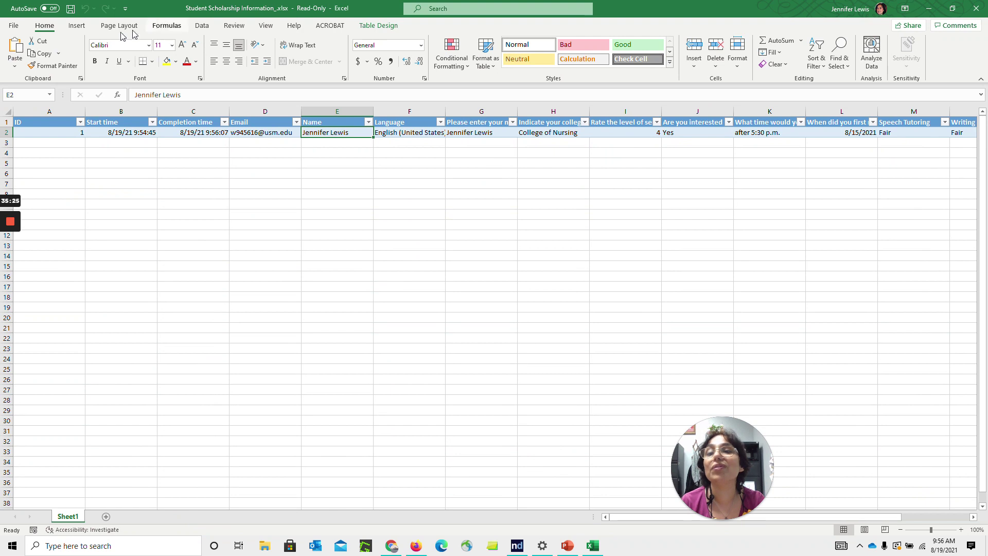
left_click(78, 26)
left_click(19, 51)
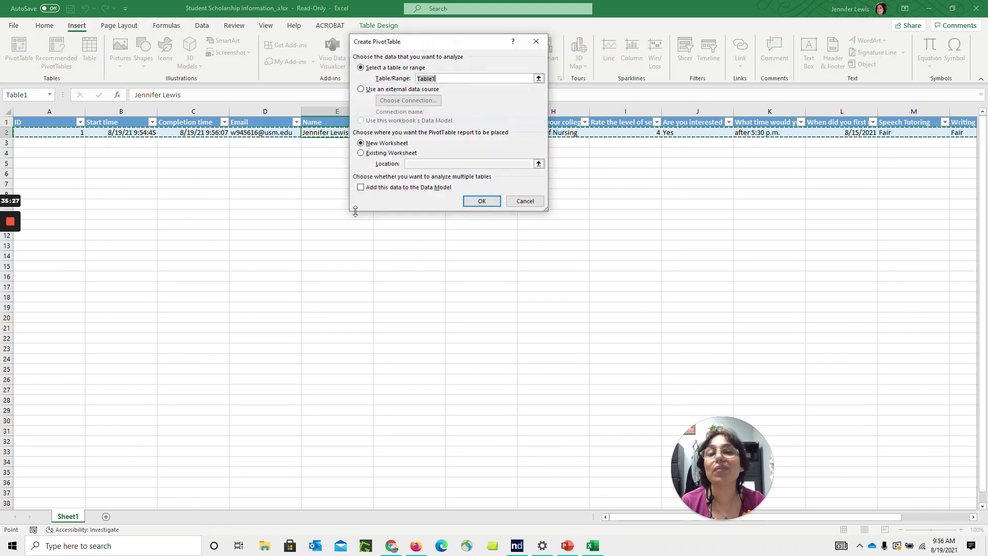
left_click(480, 203)
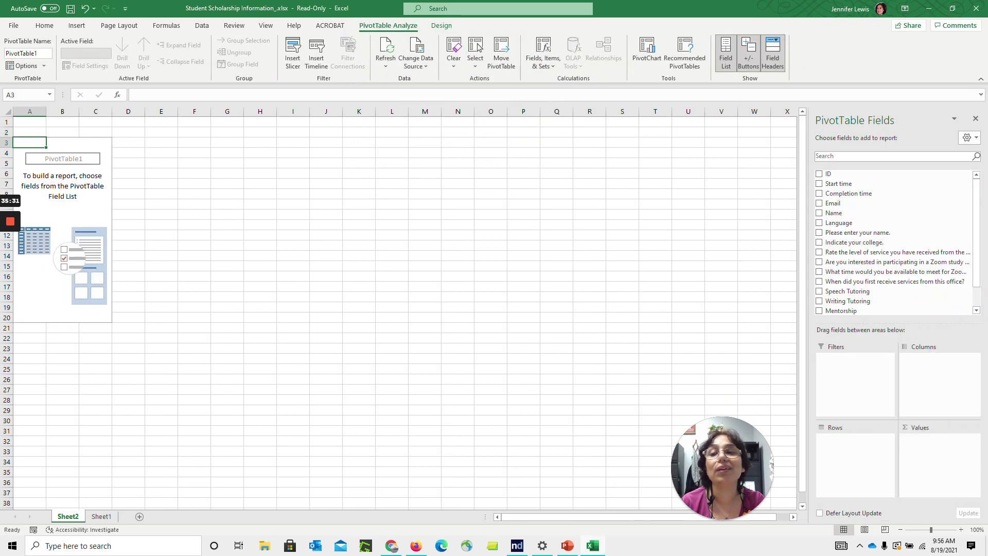
left_click(820, 204)
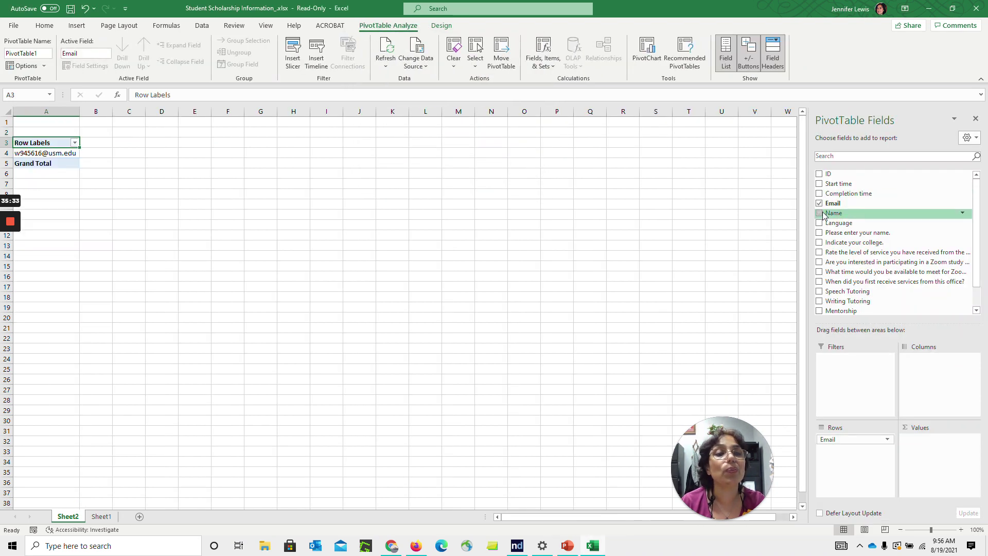
left_click(820, 214)
left_click_drag(834, 213, 930, 462)
left_click(649, 348)
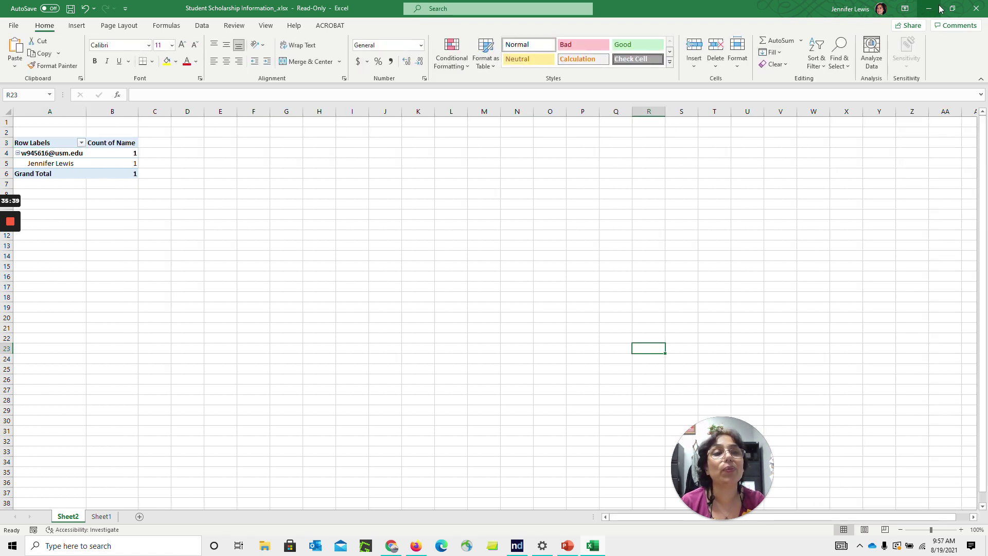
left_click(976, 8)
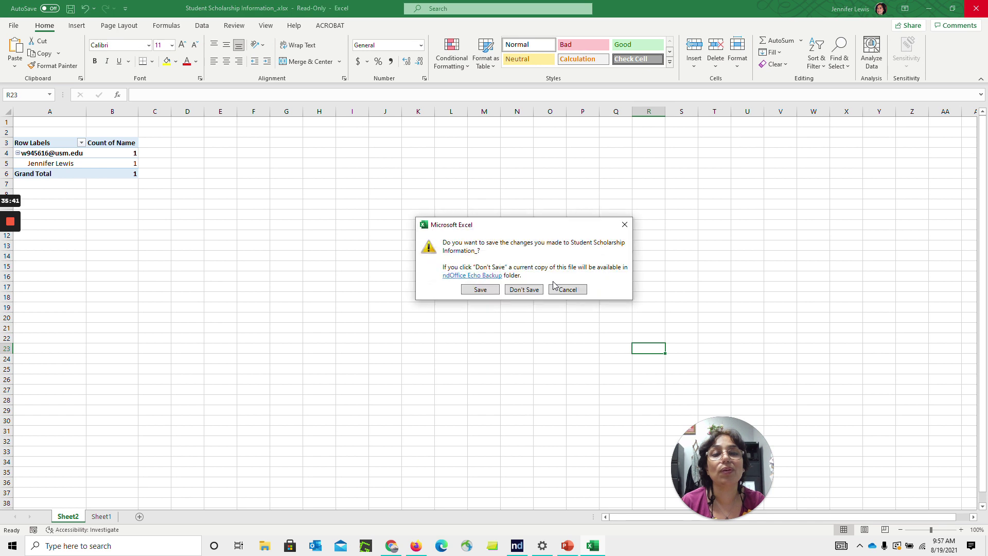
left_click(525, 290)
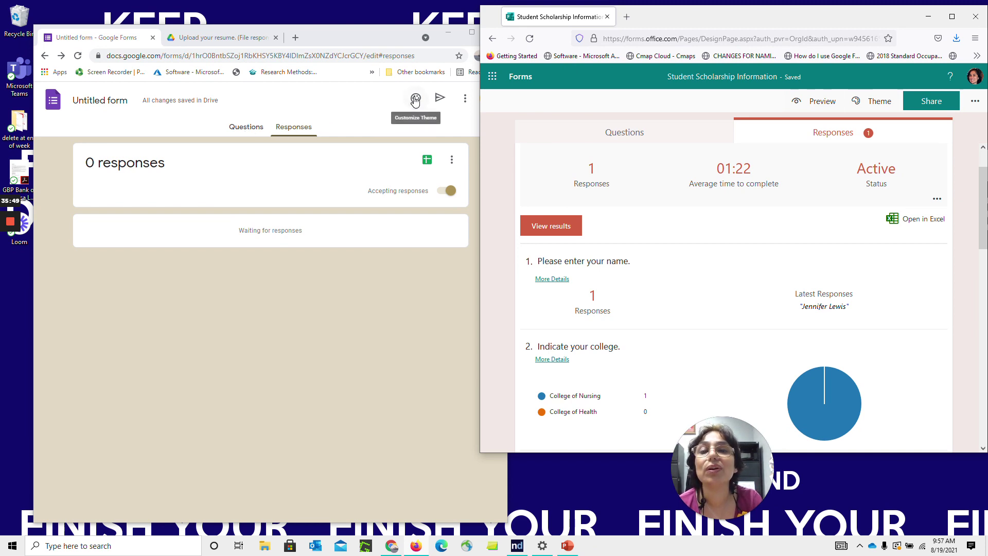
Preview the Google form, fill the email from suggestions, rate Customer Service 4, Help Desk 4, Writing Center 5
left_click(453, 115)
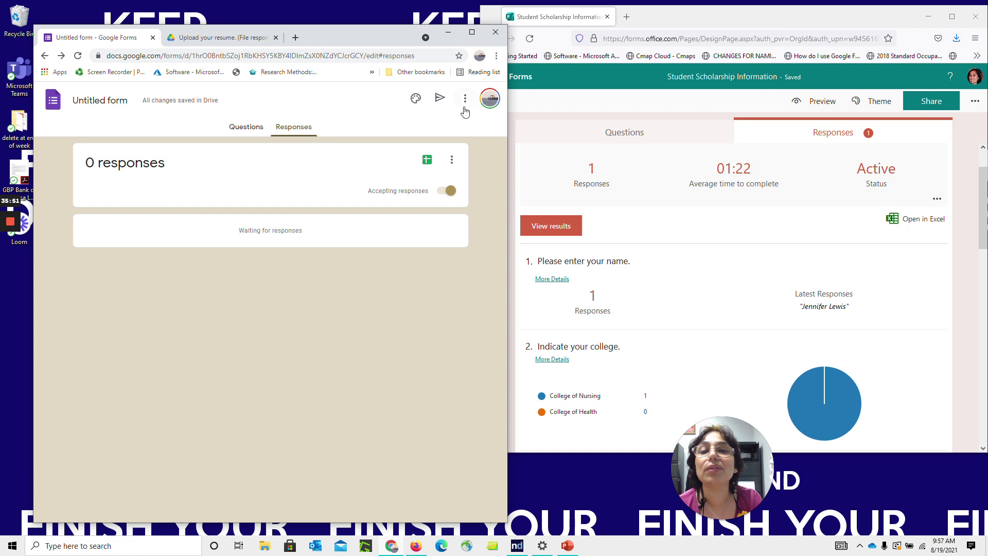
left_click(465, 98)
left_click(455, 105)
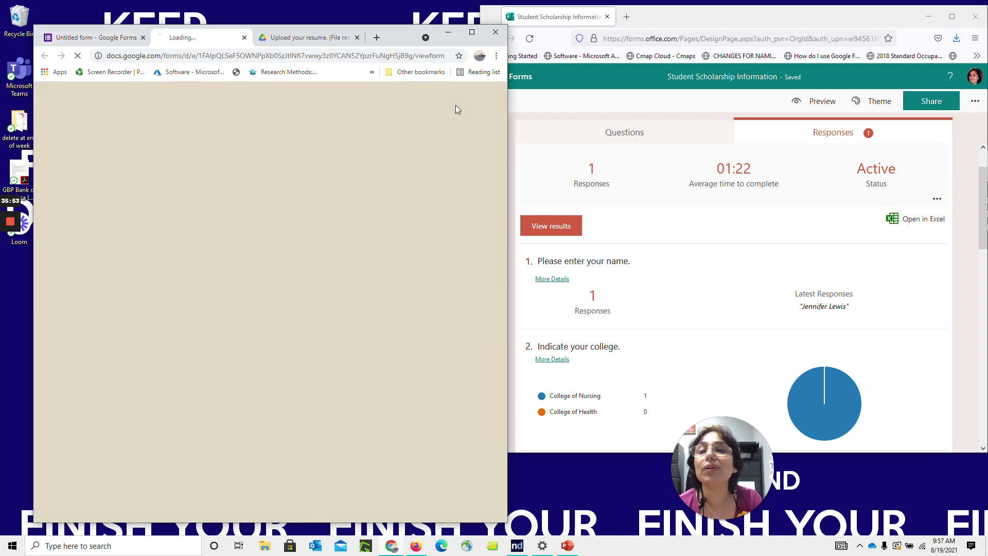
left_click(159, 330)
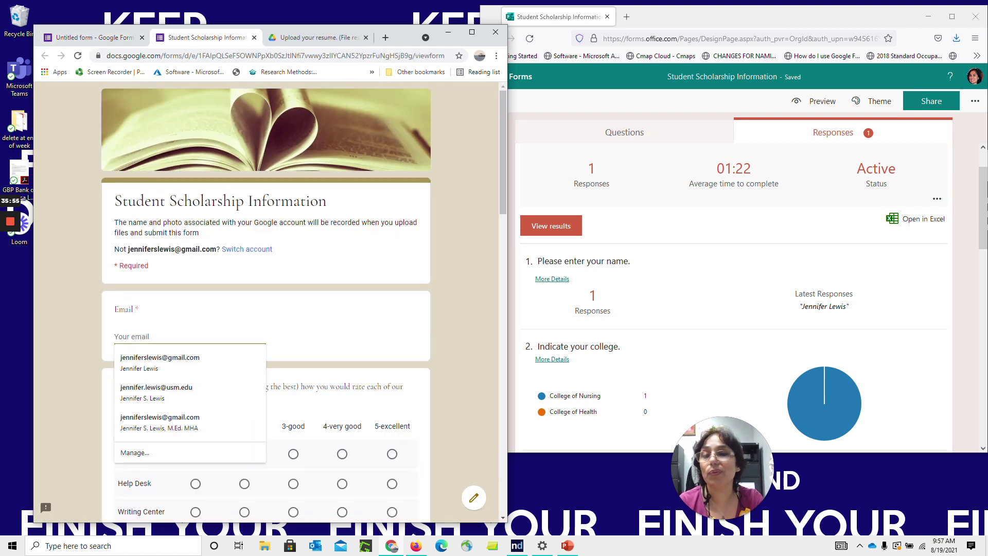
left_click(157, 348)
left_click(342, 454)
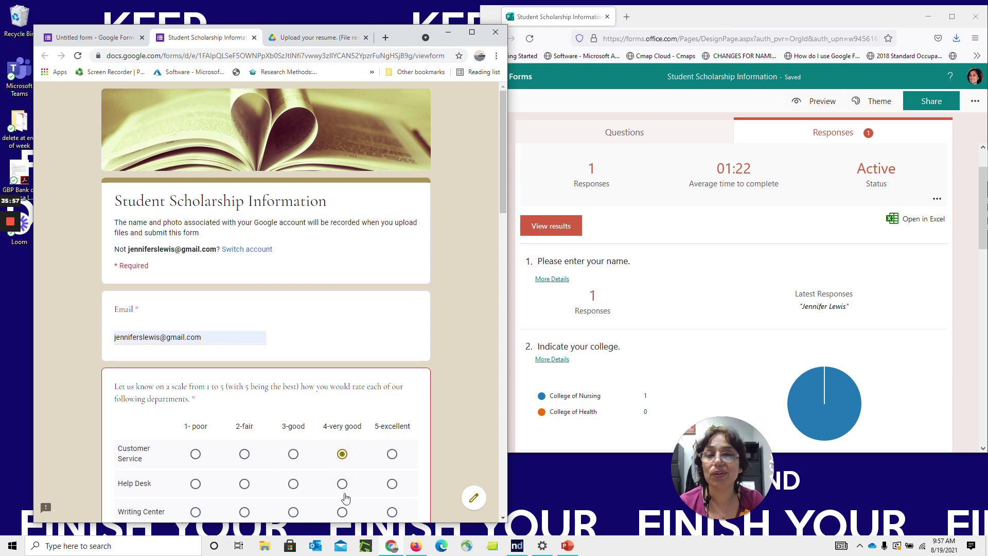
left_click(342, 483)
left_click(391, 512)
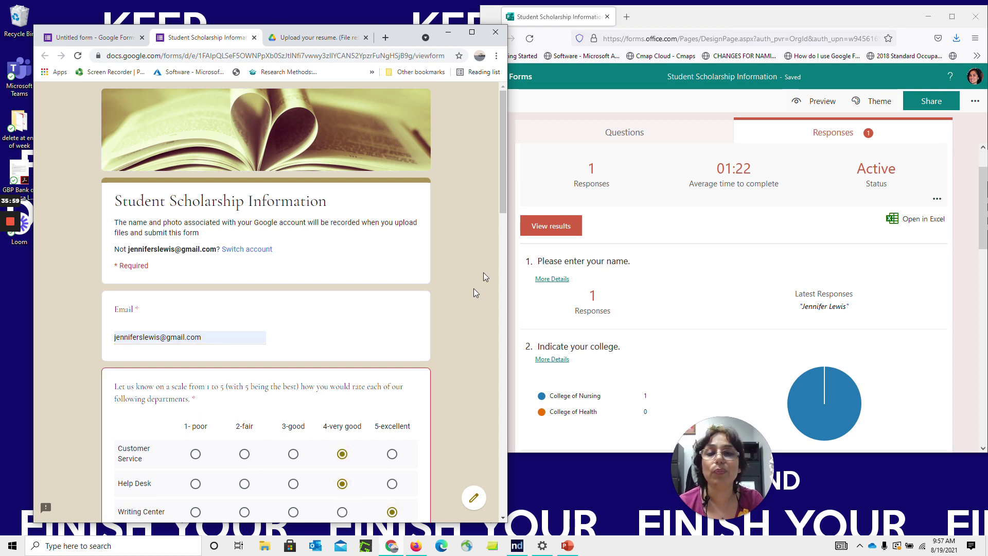
Check Theater, rate the services 5 Excellent, and set the first interaction date to 08/09/2021
left_click_drag(499, 188, 505, 332)
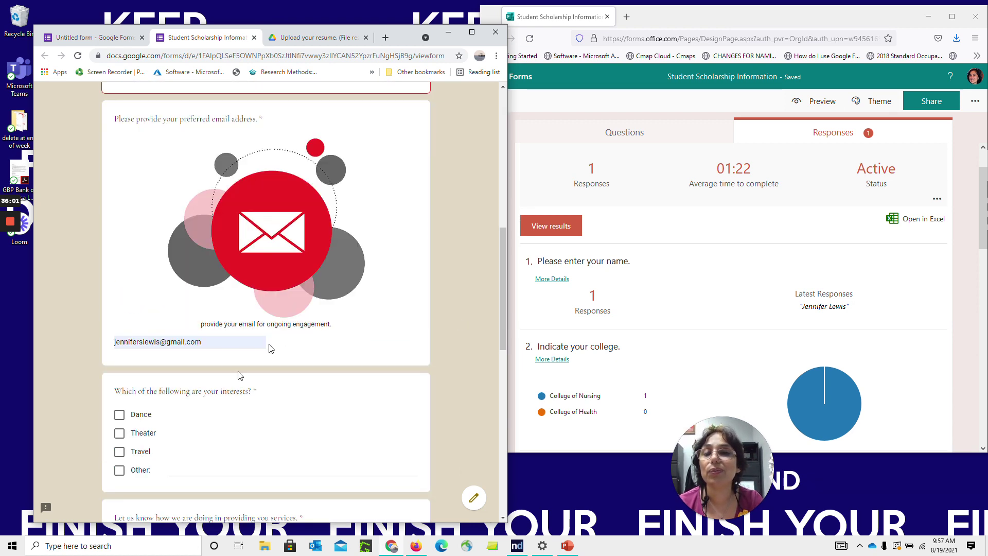
left_click(120, 435)
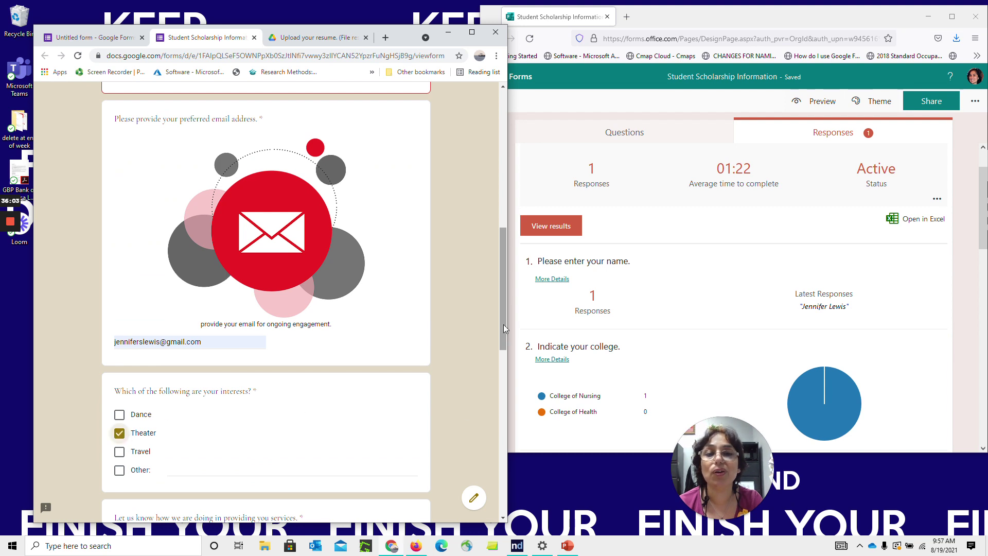
scroll(507, 336, "down", 7)
left_click(337, 291)
left_click(144, 467)
left_click(153, 471)
left_click(175, 467)
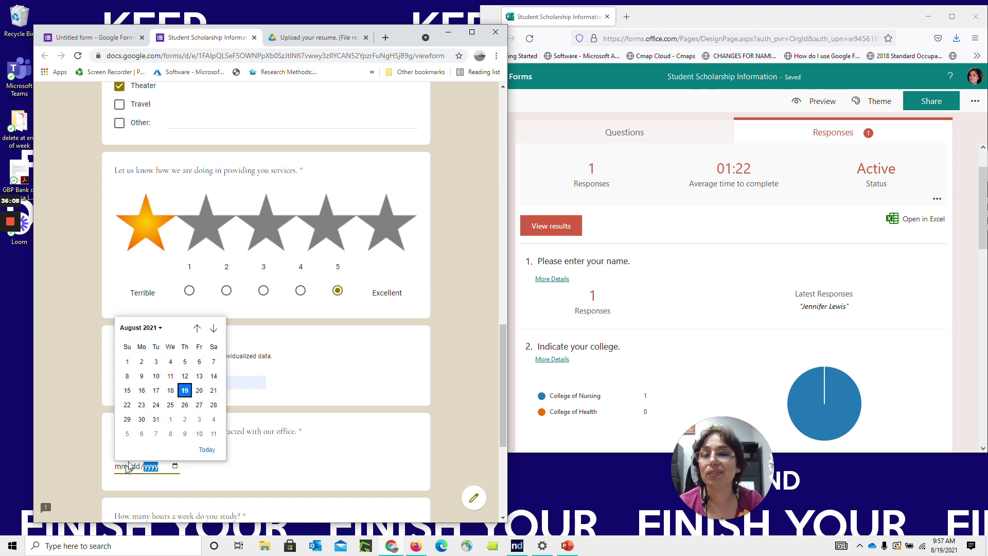
left_click(148, 382)
scroll(507, 355, "down", 5)
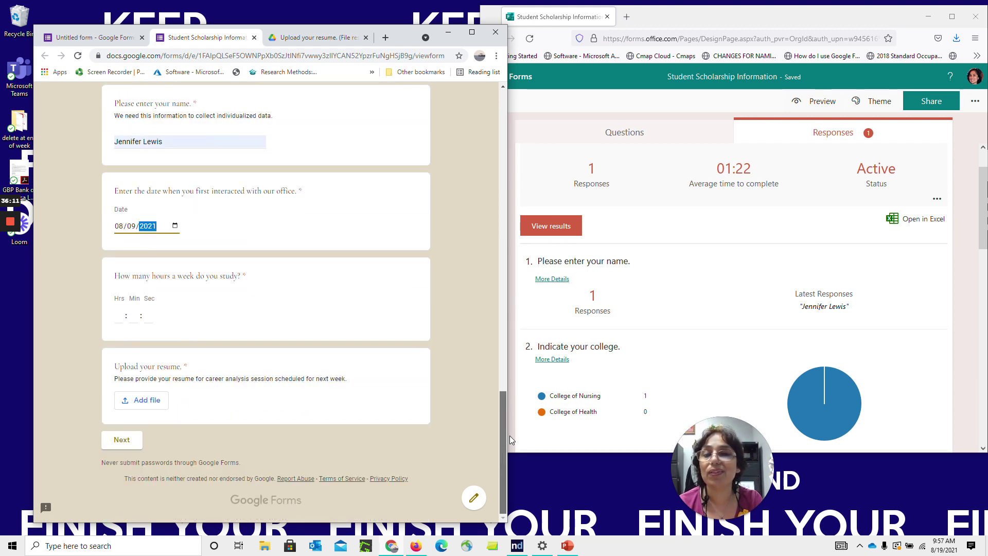
left_click(118, 317)
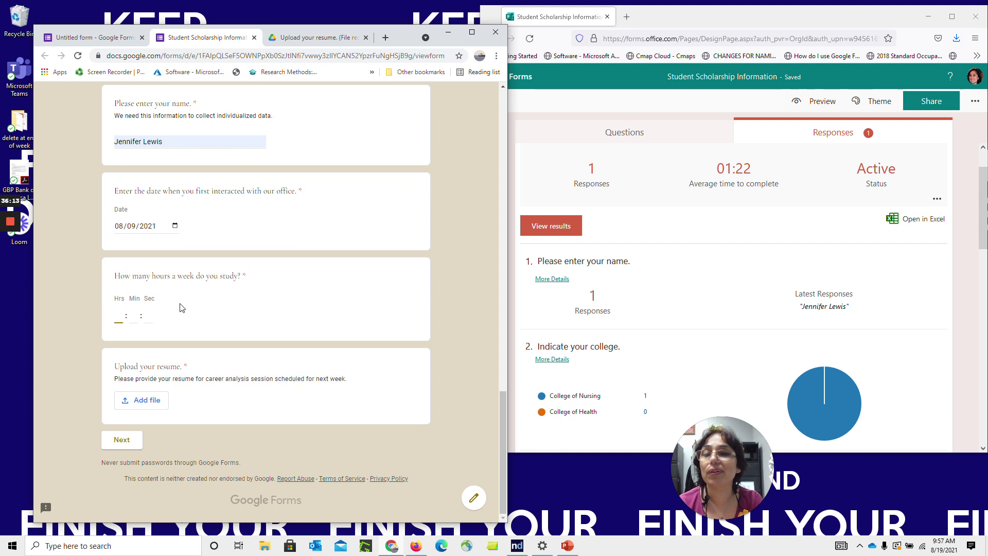
Attach the resume file jsl resume072419.docx to the upload question
left_click(144, 401)
left_click(226, 227)
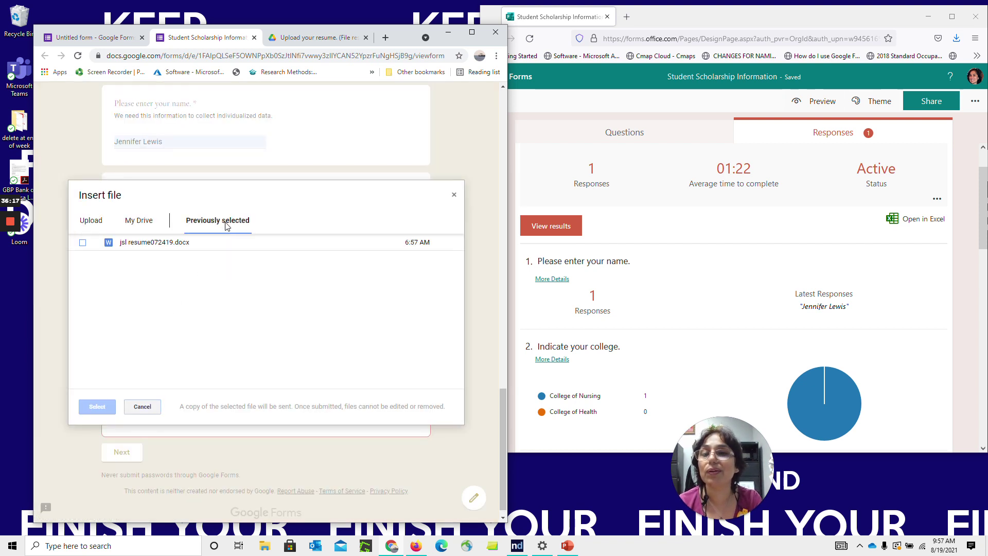
left_click(185, 242)
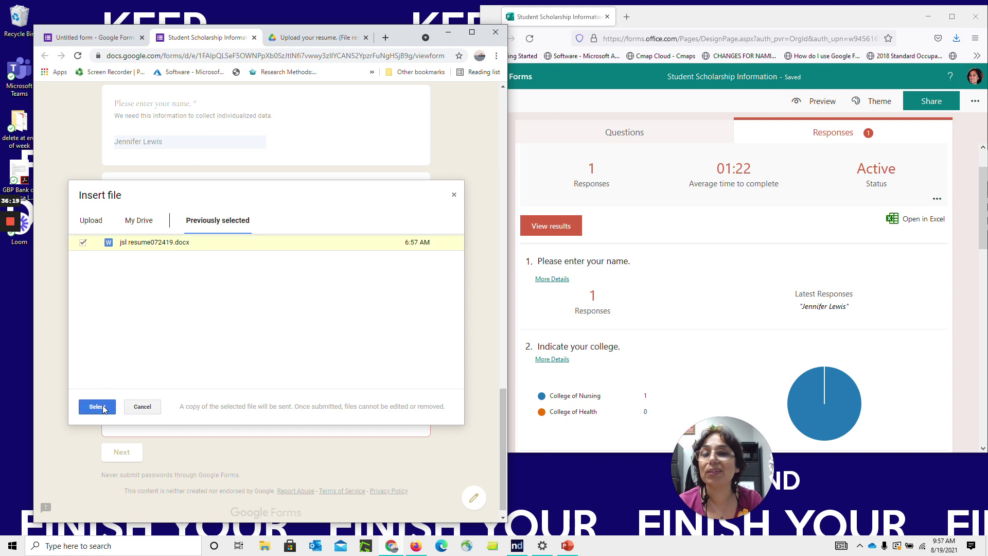
left_click(105, 409)
Rate Speech Center 5-excellent in the grid and advance to the Demographics page
left_click(114, 445)
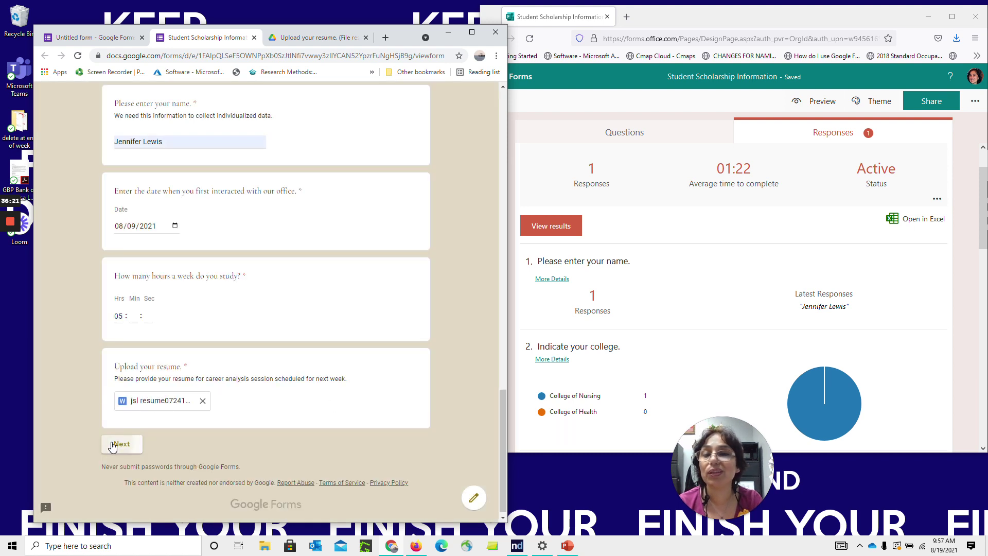
left_click_drag(502, 233, 505, 425)
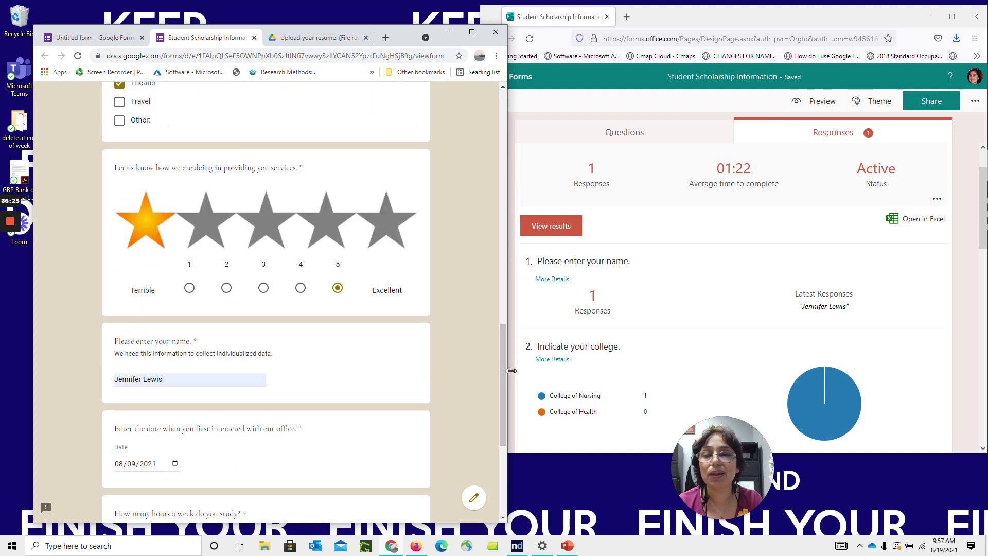
left_click_drag(503, 377, 501, 458)
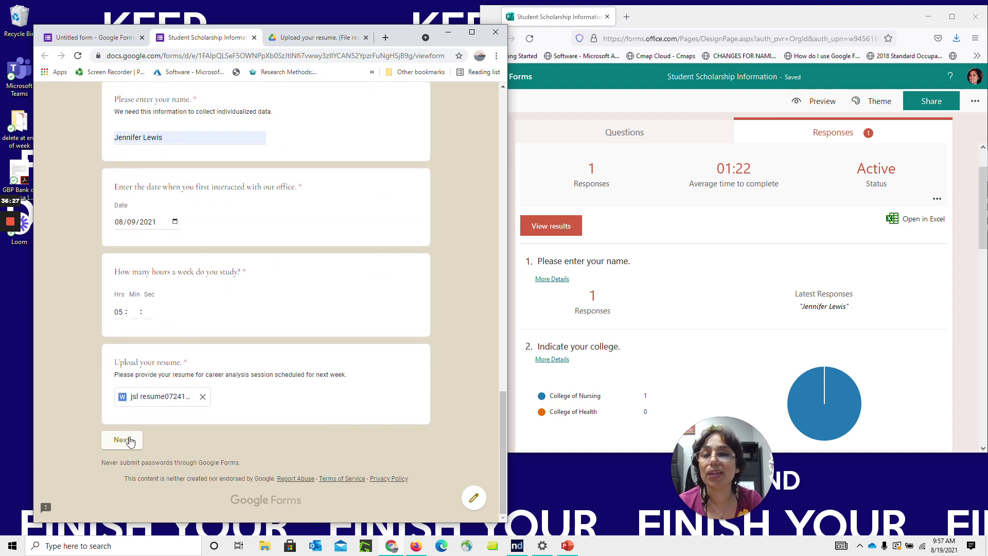
left_click(129, 441)
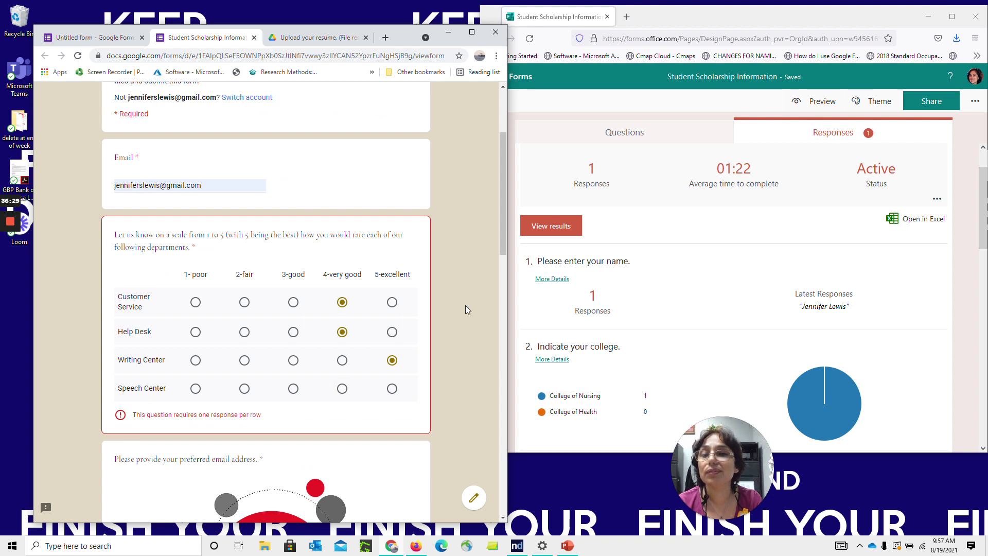
left_click(392, 389)
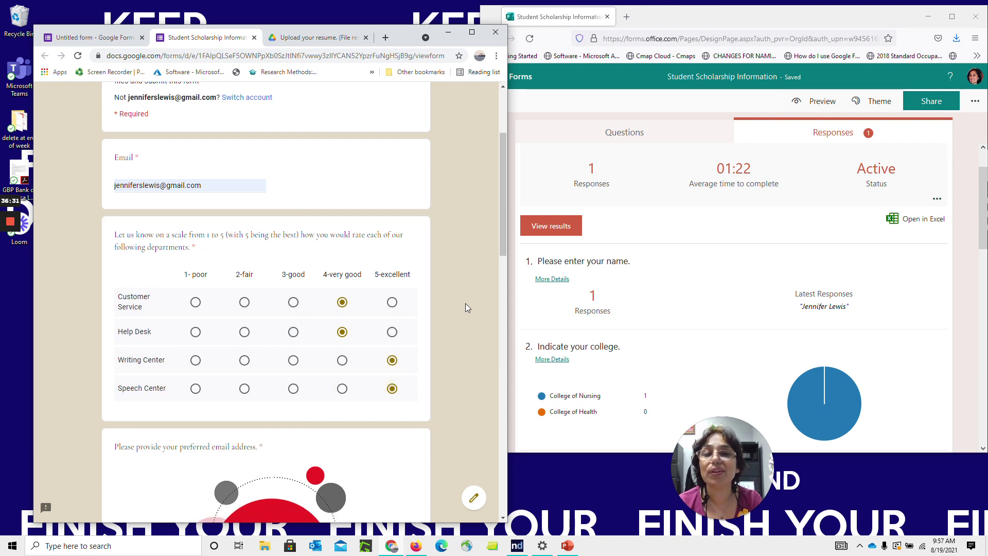
left_click_drag(504, 218, 503, 474)
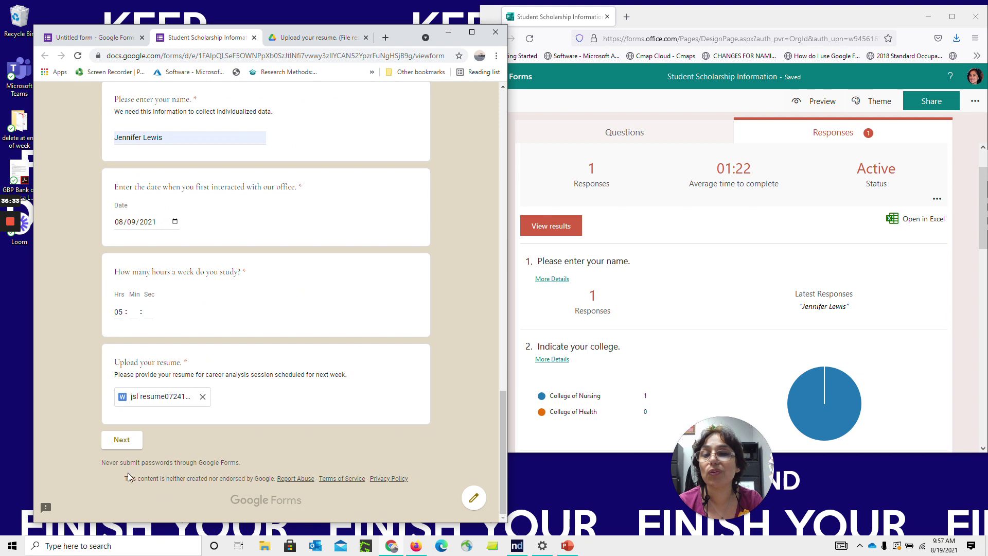
left_click(122, 440)
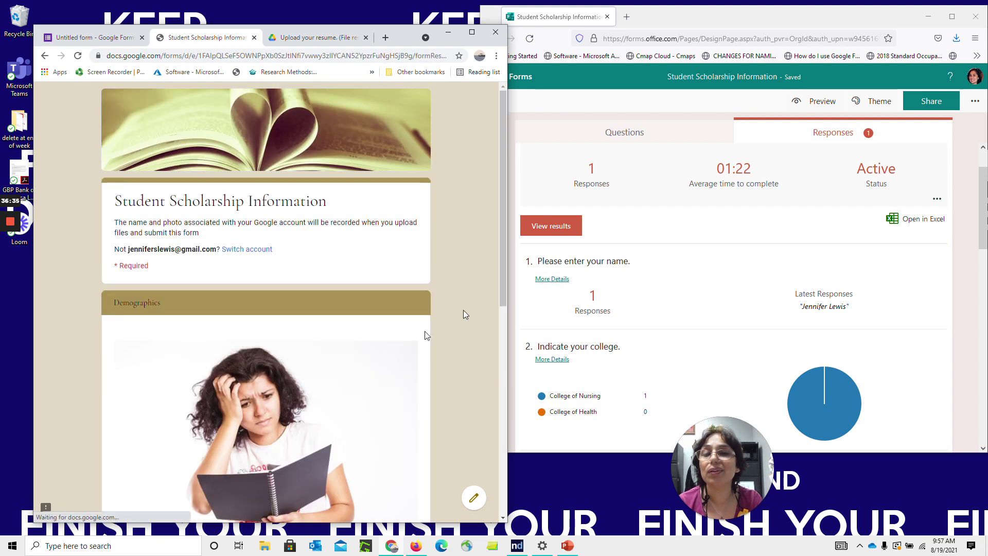
Enter North Carolina as residency, request a copy, submit, and pass the traffic-light reCAPTCHA
left_click_drag(507, 237, 514, 446)
left_click(173, 341)
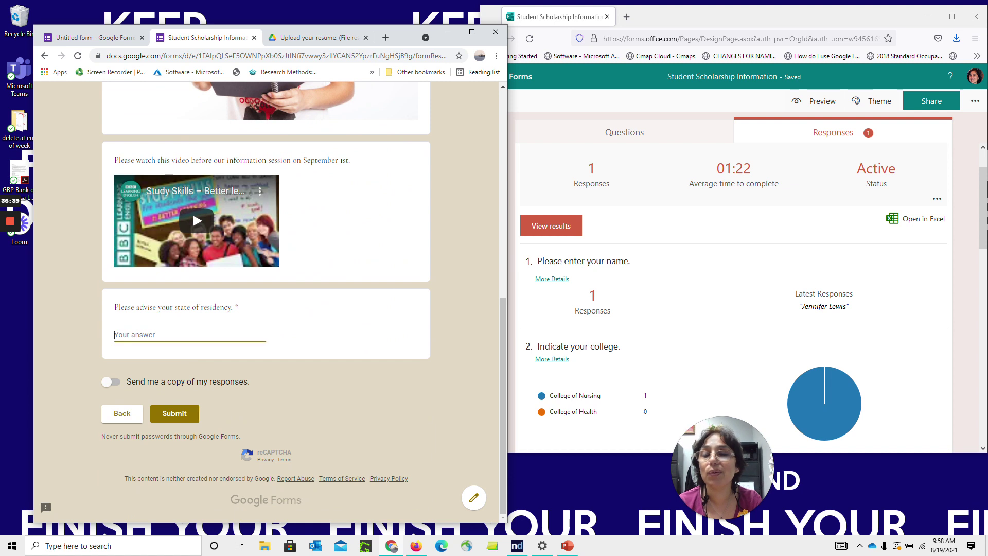
type("North Carolina")
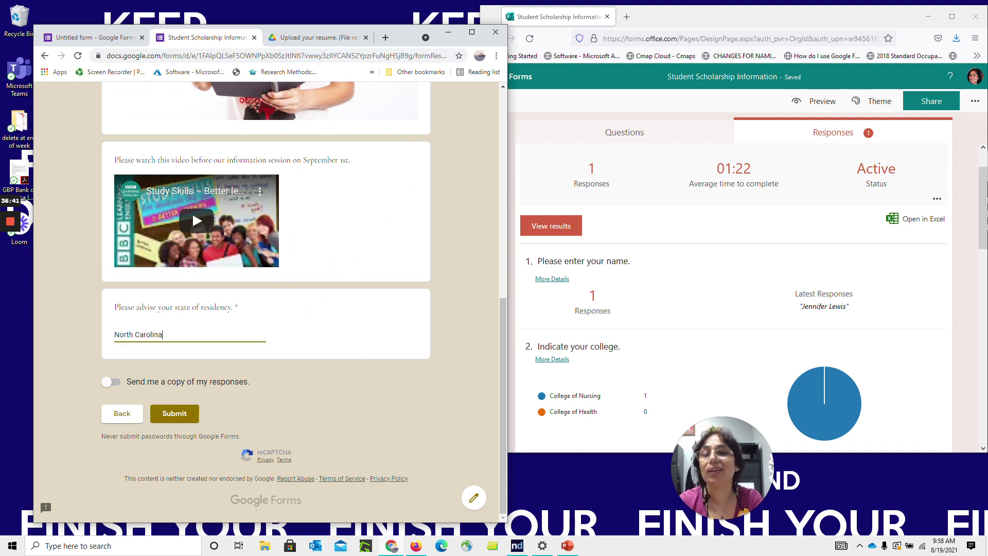
left_click(112, 382)
left_click(183, 415)
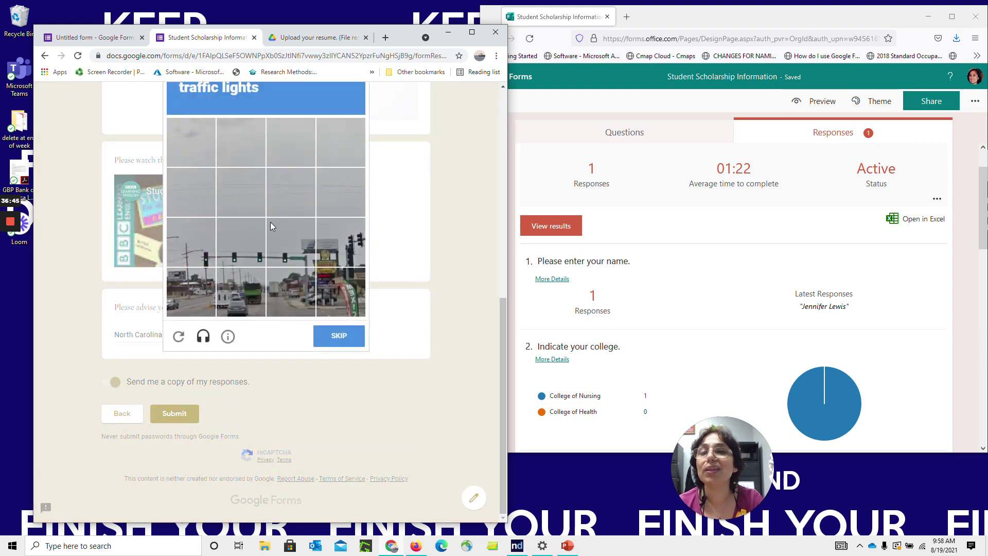
left_click_drag(504, 321, 500, 279)
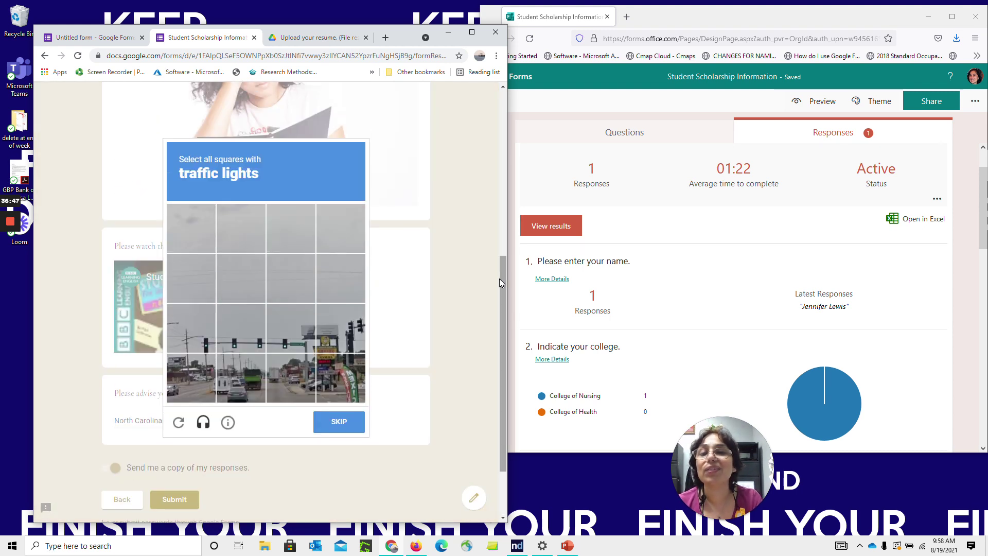
left_click(200, 330)
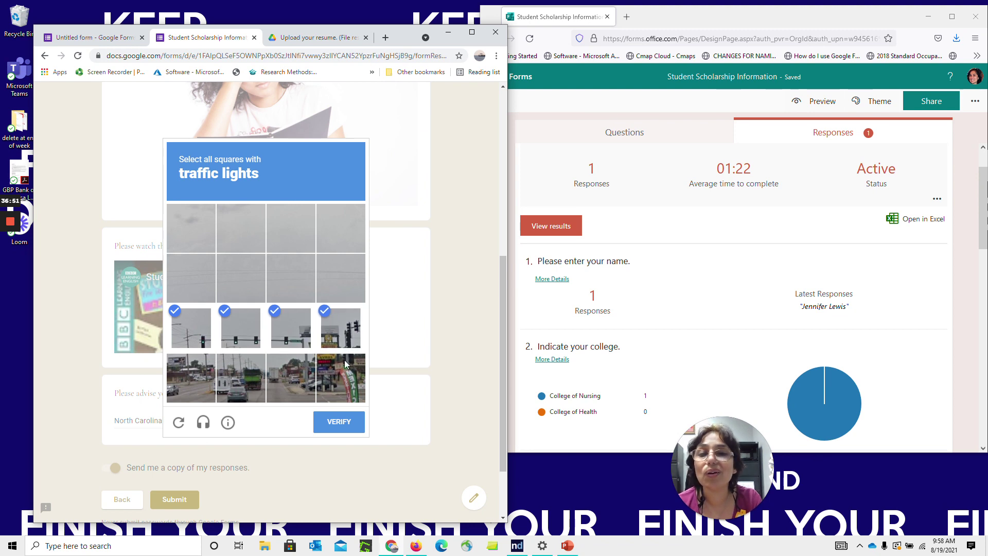
left_click(345, 421)
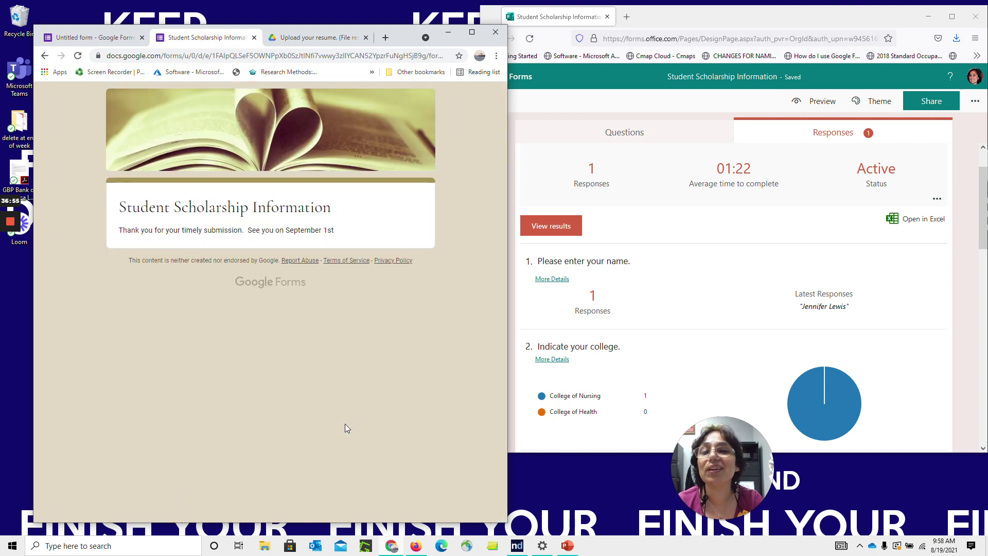
Review the Untitled form's one-response summary, including its department ratings chart
left_click(110, 38)
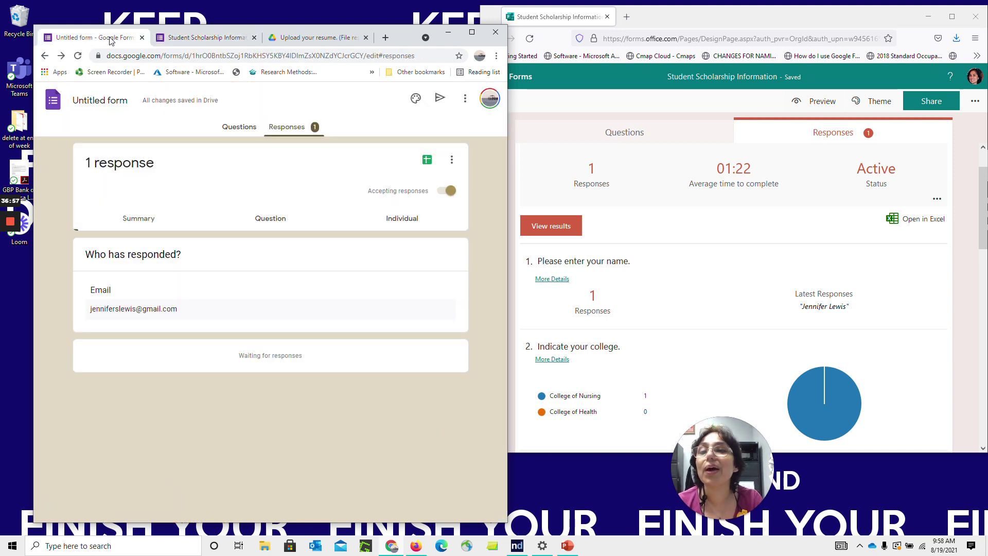
left_click_drag(501, 169, 511, 470)
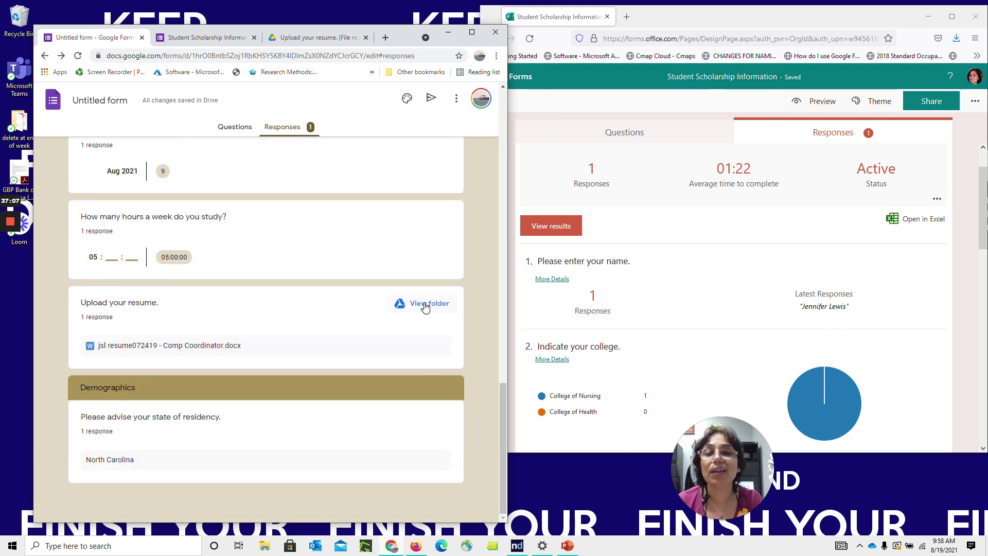
left_click_drag(501, 427, 503, 167)
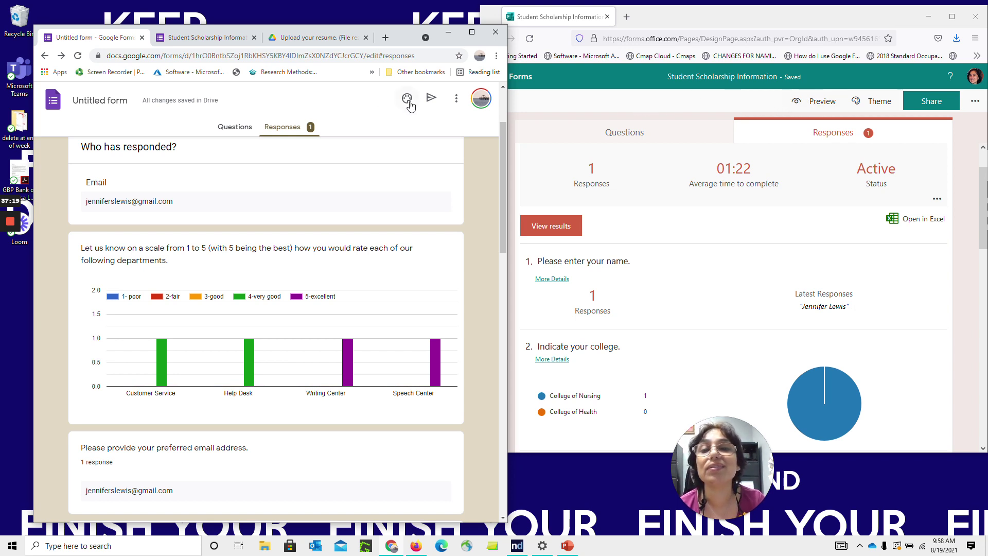
Check the add-ons list under More, then launch Form Publisher from the add-ons icon and get started
left_click(456, 98)
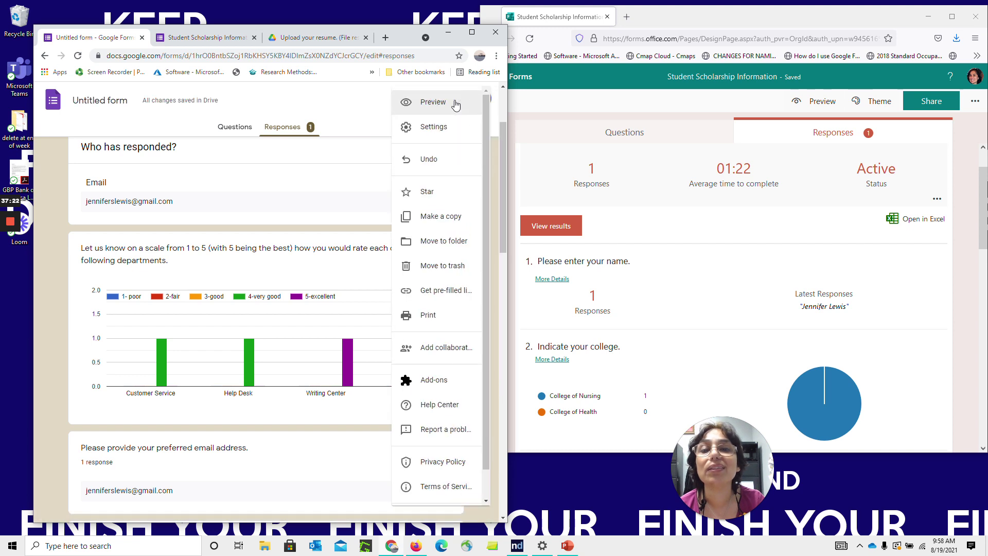
left_click(438, 380)
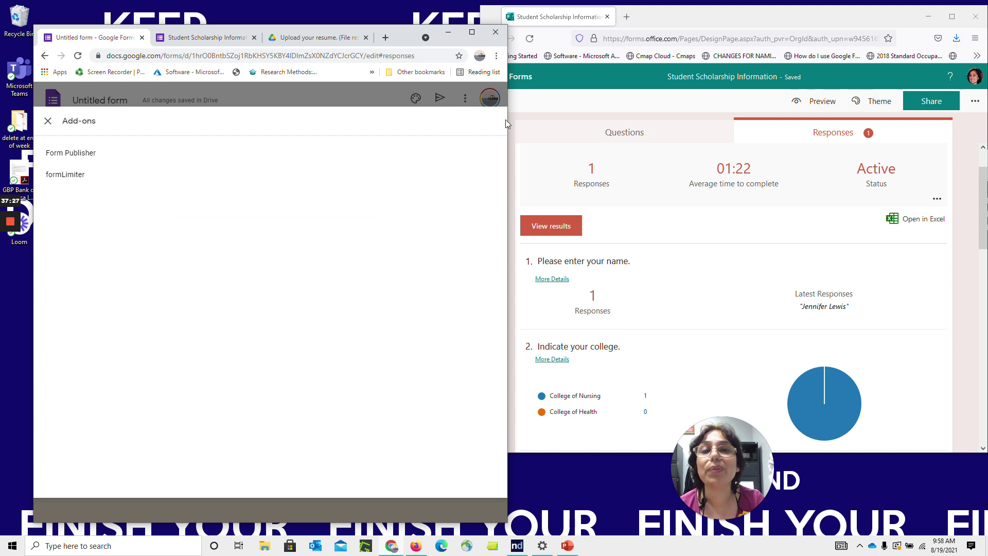
left_click(471, 32)
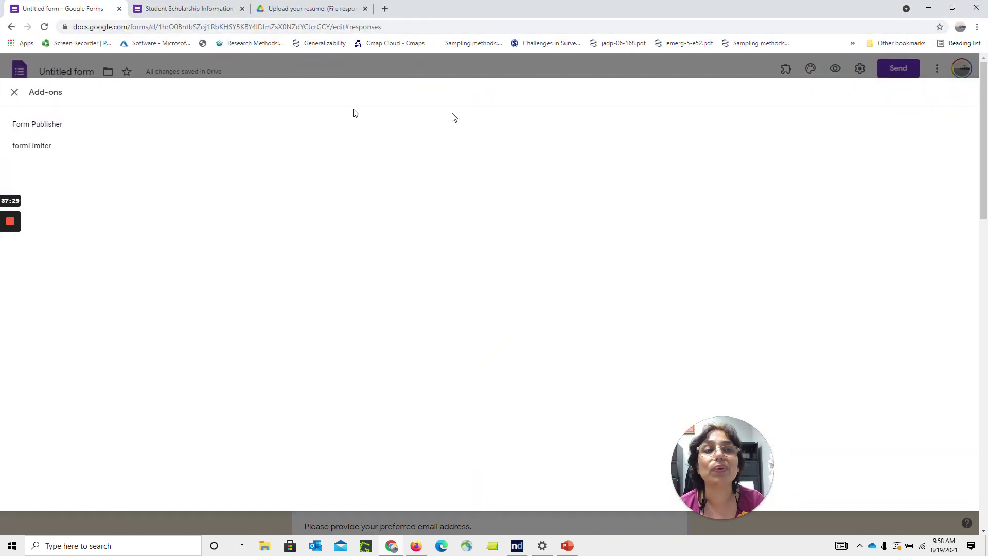
left_click(14, 92)
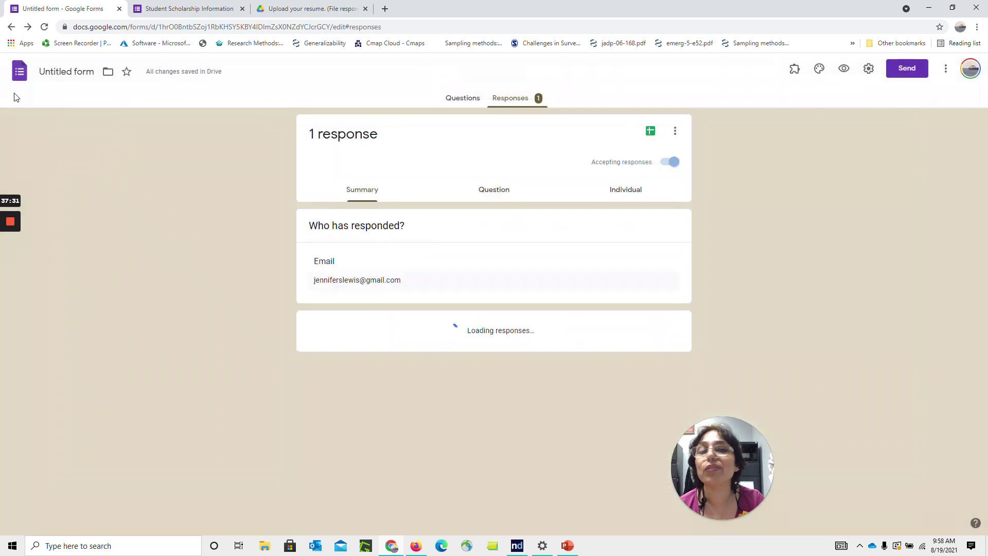
left_click(788, 72)
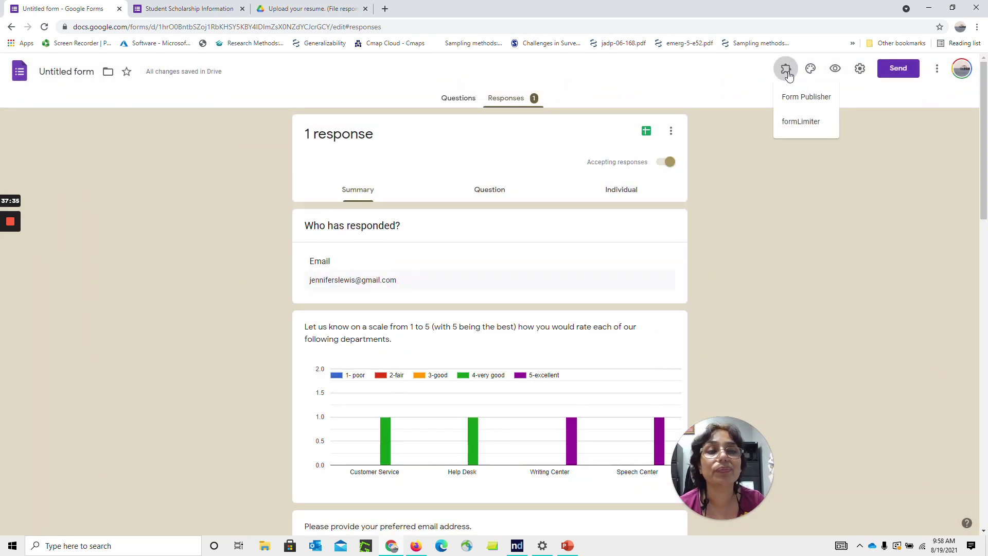
left_click(802, 98)
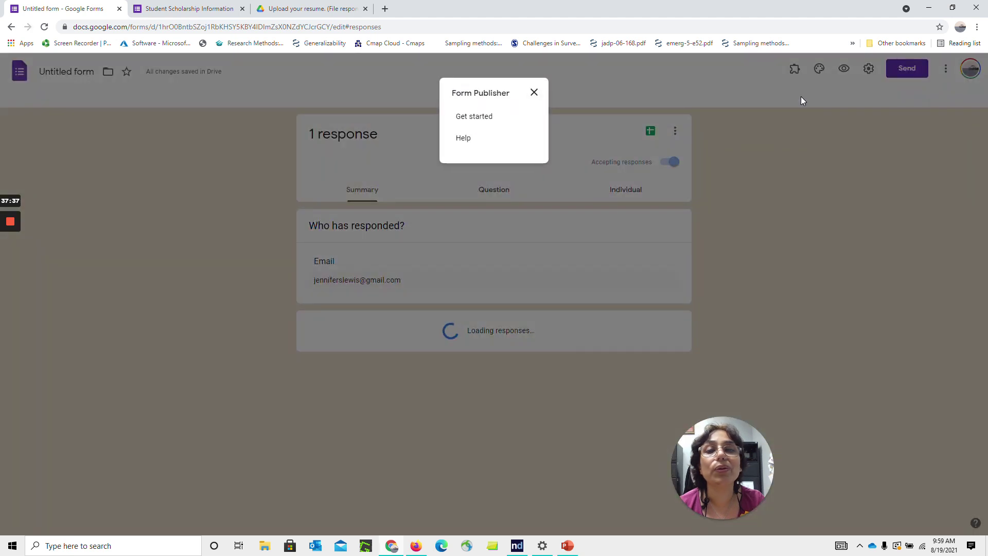
left_click(474, 116)
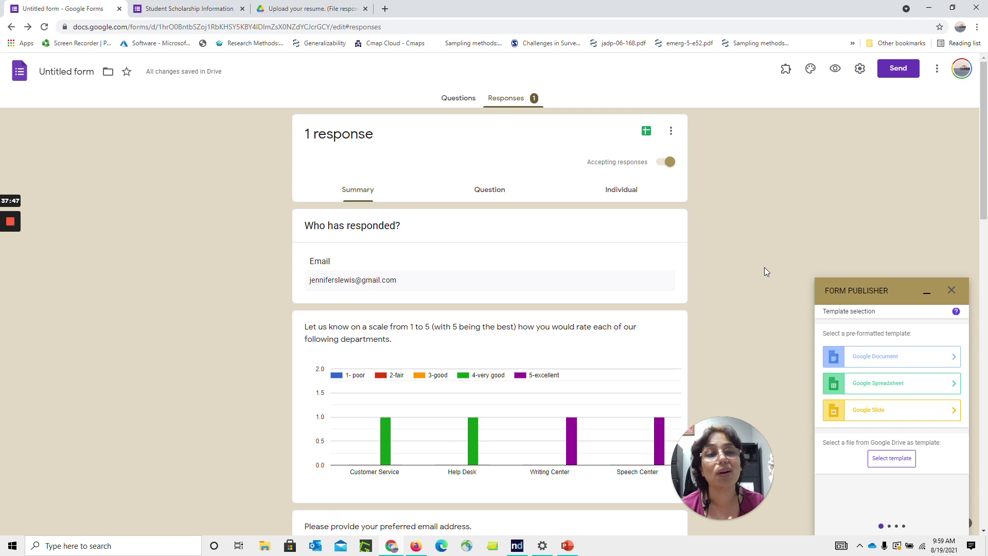
Pick Google Document as the Form Publisher template and continue past the markers list
left_click(897, 360)
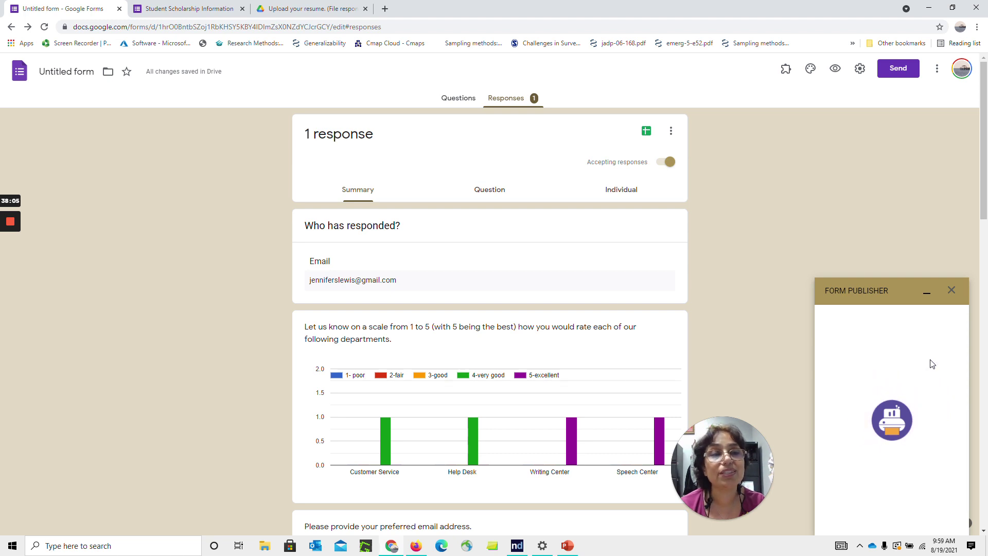
scroll(965, 374, "down", 1)
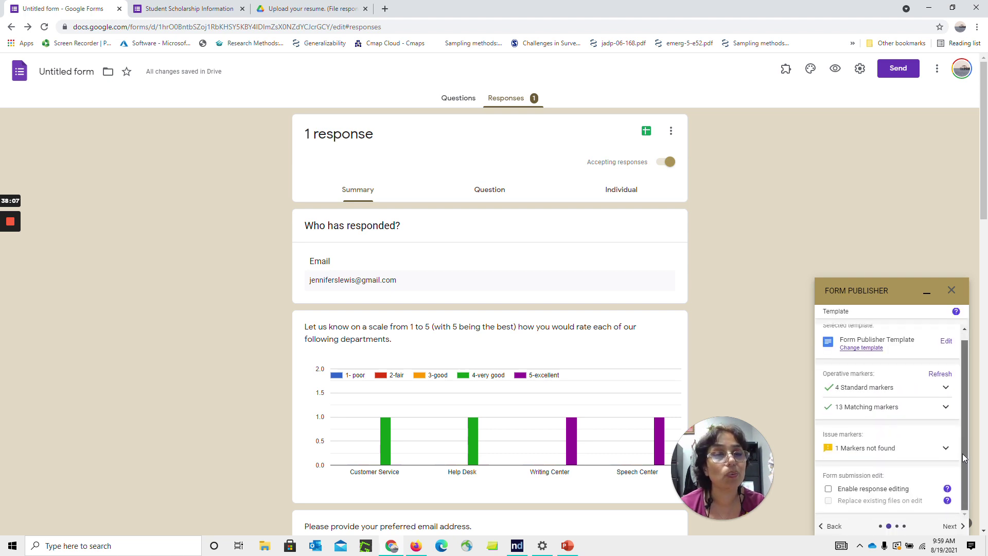
left_click(955, 527)
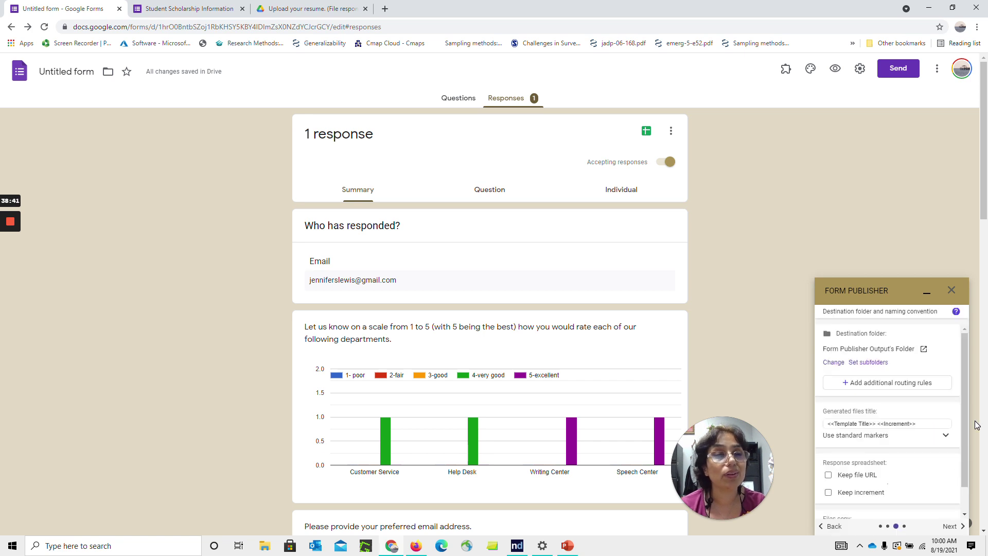
Keep the Form Publisher Output's Folder destination and continue to sharing and notifications
scroll(967, 410, "down", 1)
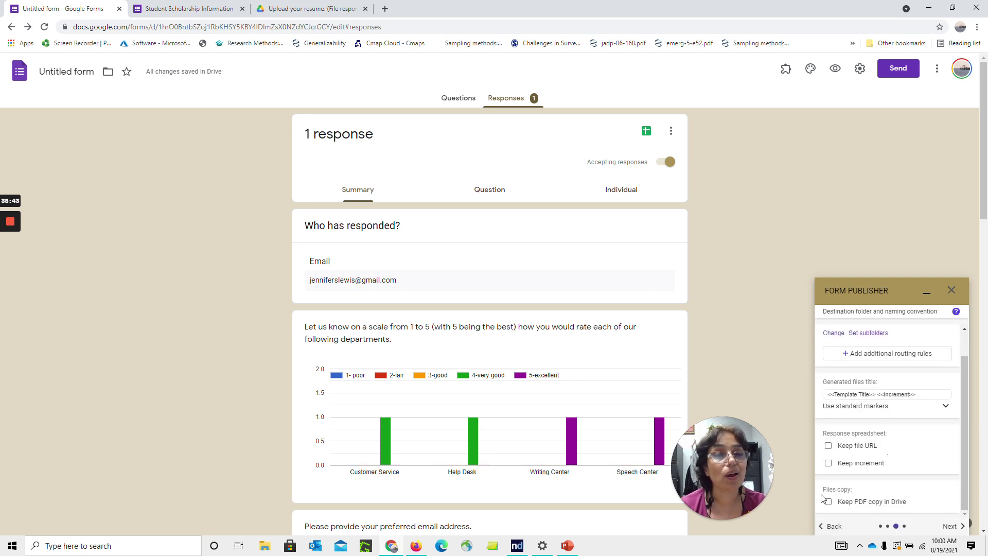
left_click(948, 527)
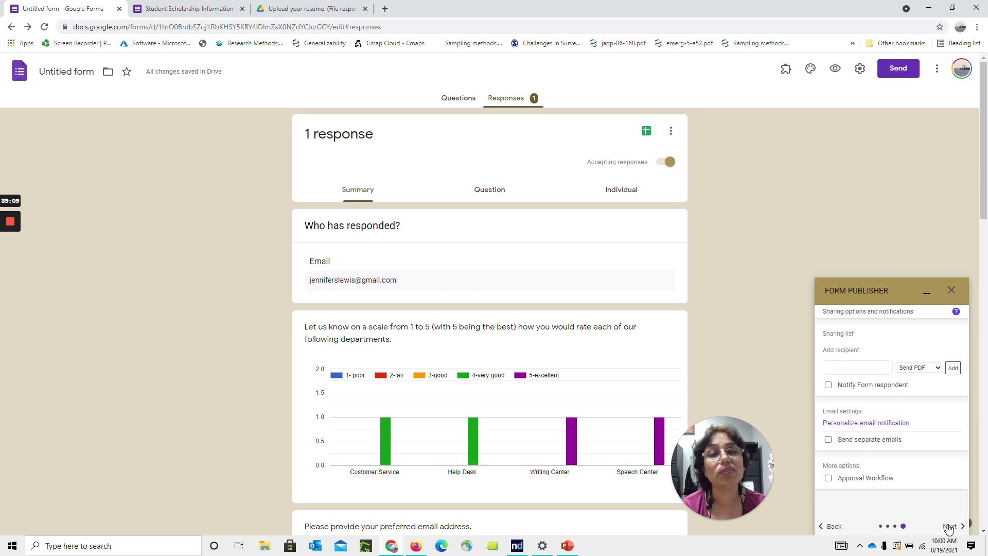
Send respondents a PDF copy, add a recipient e-mail address, finish setup, and begin renaming the form
left_click(872, 368)
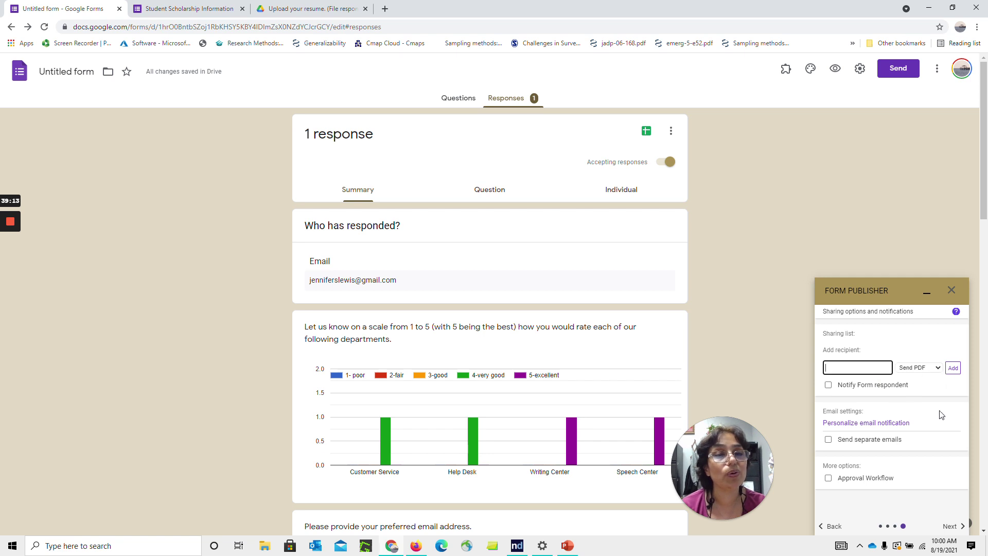
left_click(828, 385)
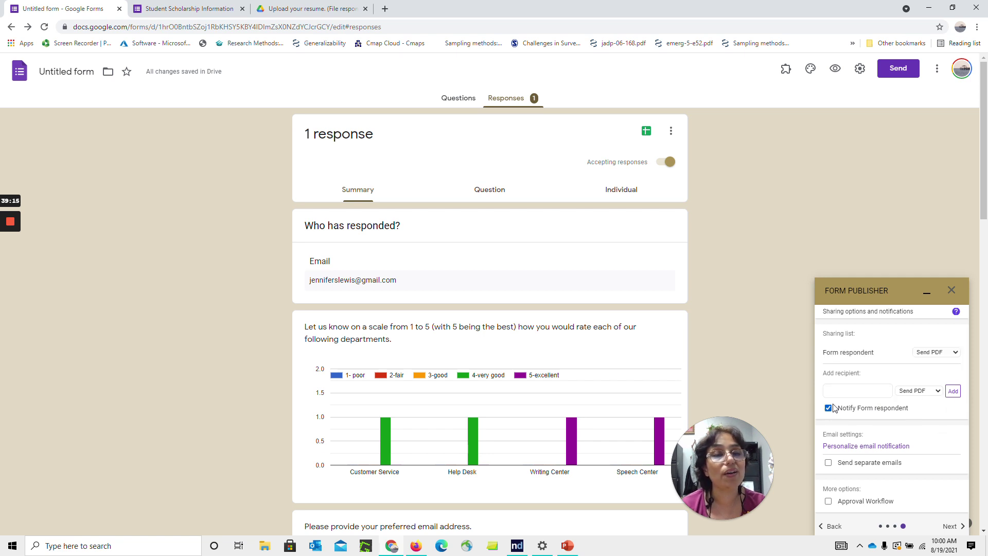
left_click(858, 391)
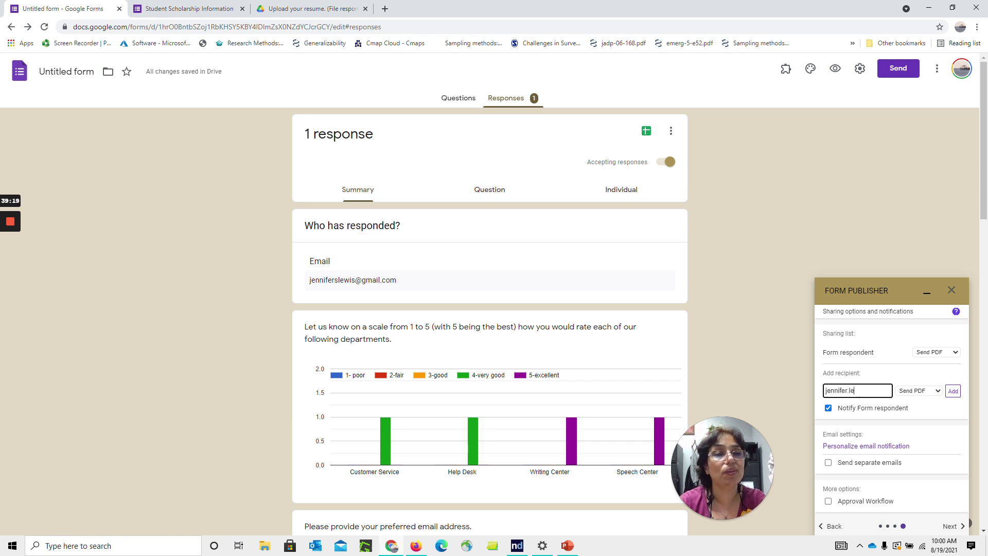
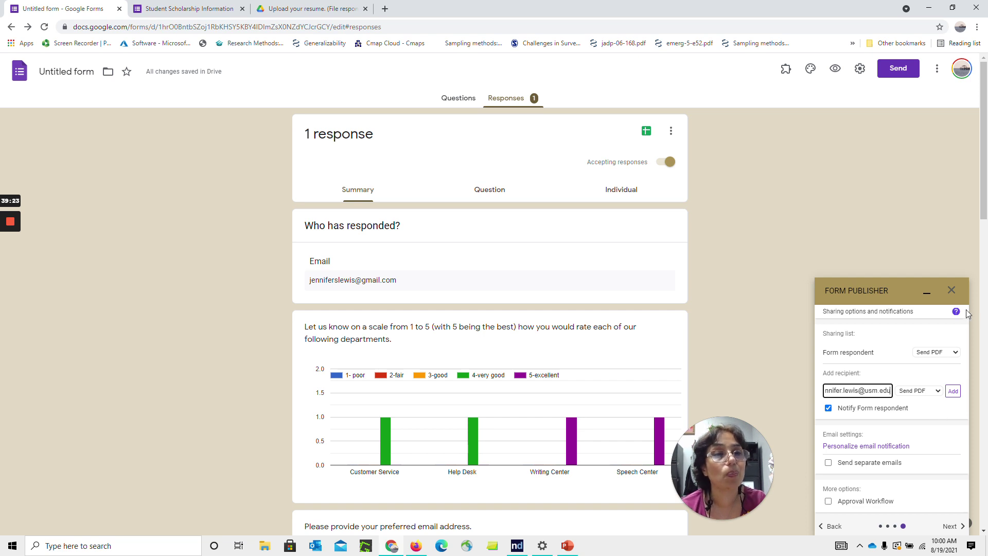
left_click_drag(985, 190, 984, 215)
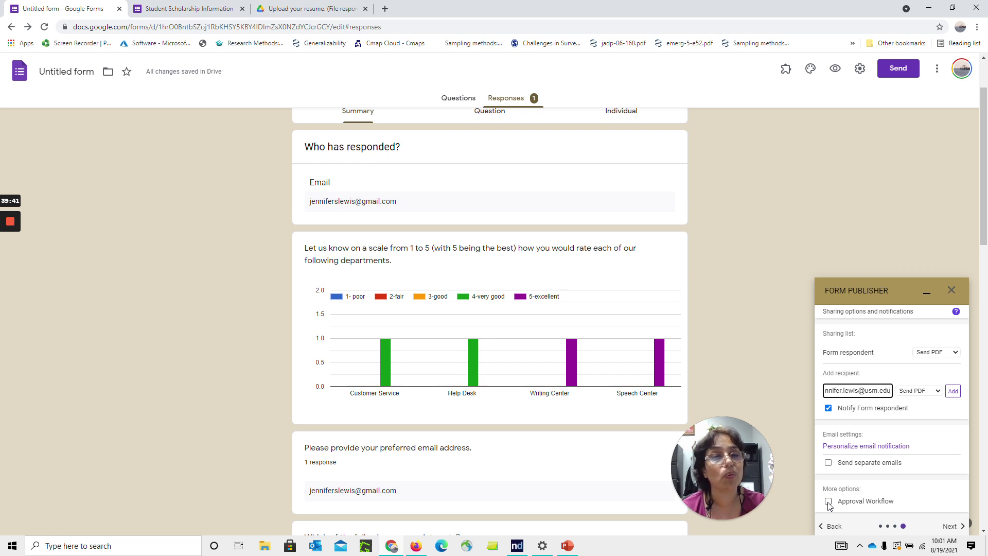
left_click(957, 527)
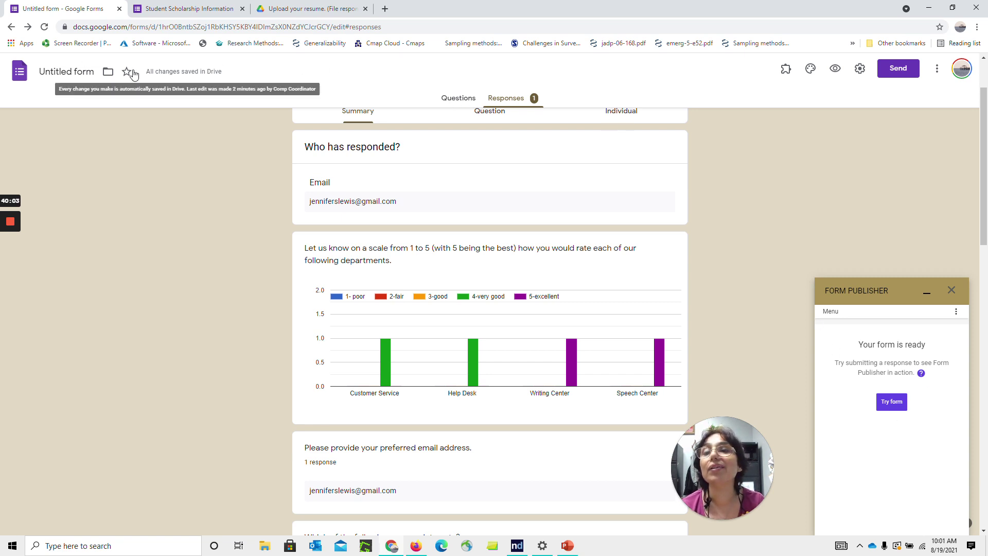
left_click(66, 71)
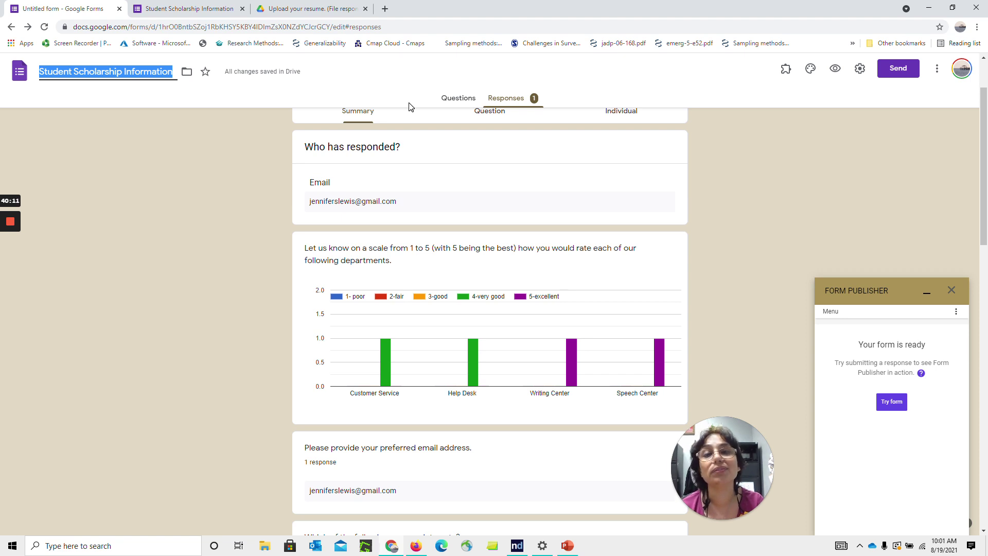
Confirm the title Student Scholarship Information, then preview the form and close the preview
left_click(783, 197)
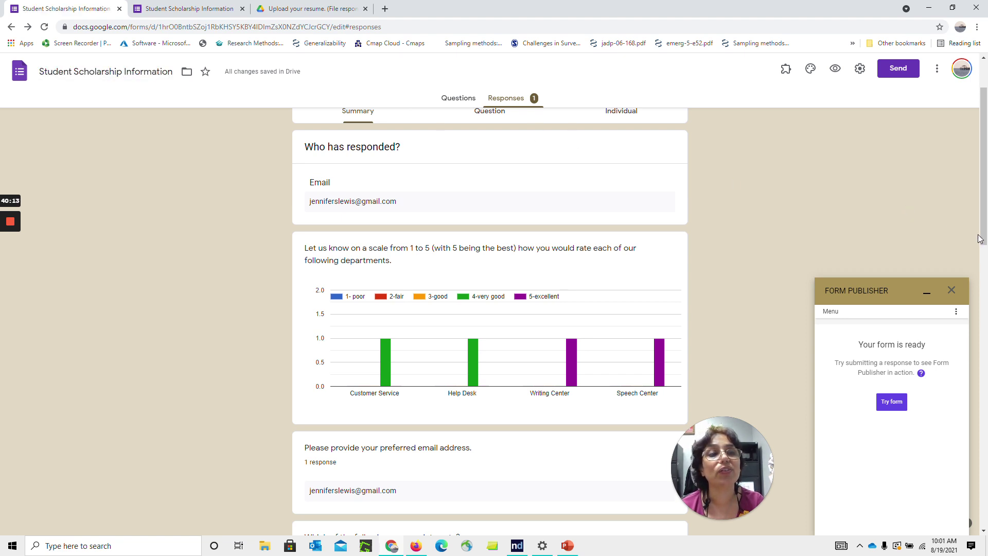
scroll(980, 239, "up", 2)
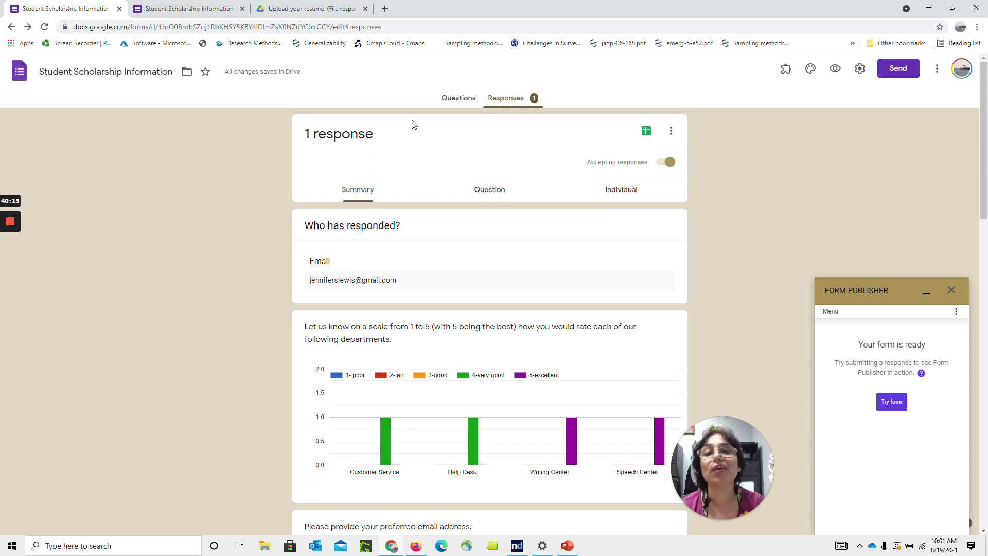
left_click(453, 101)
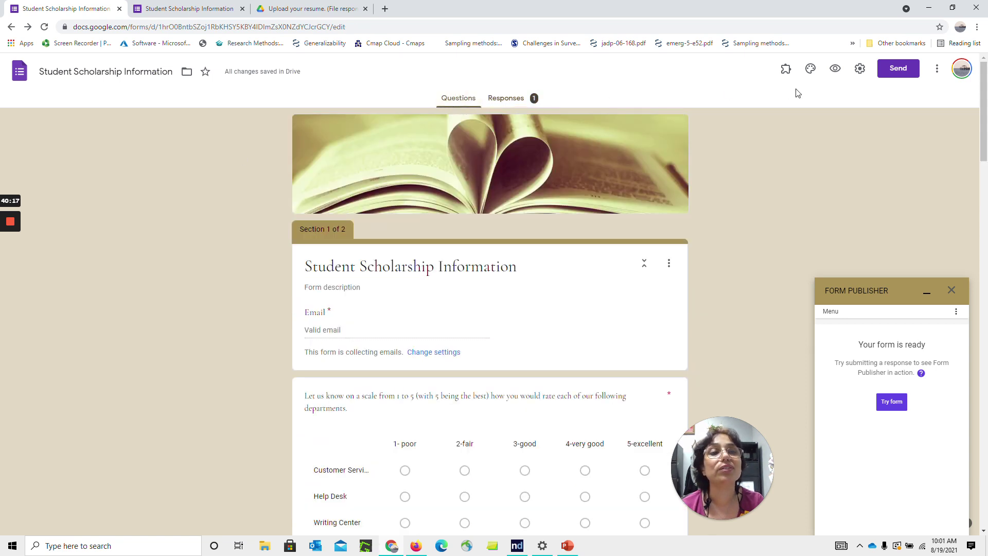
left_click(835, 69)
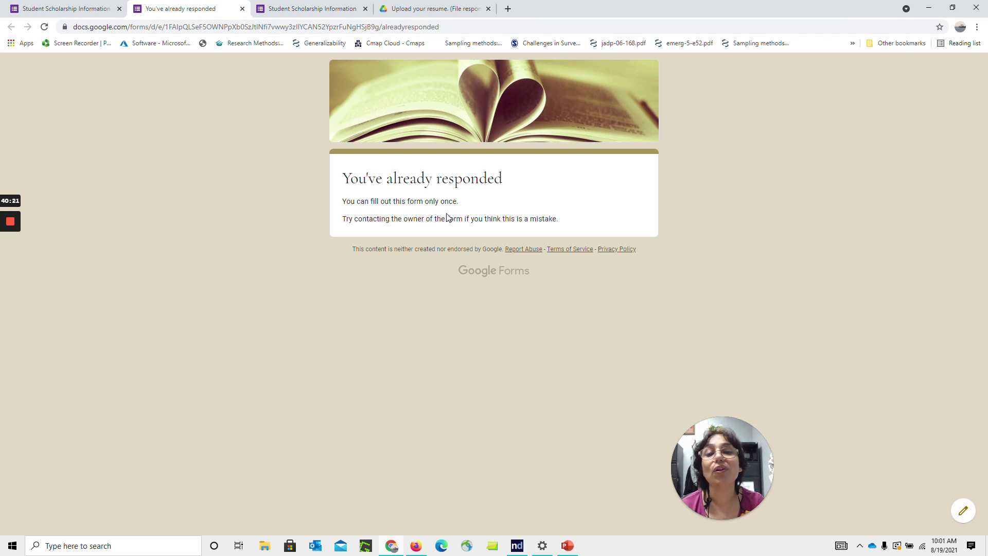
left_click(242, 9)
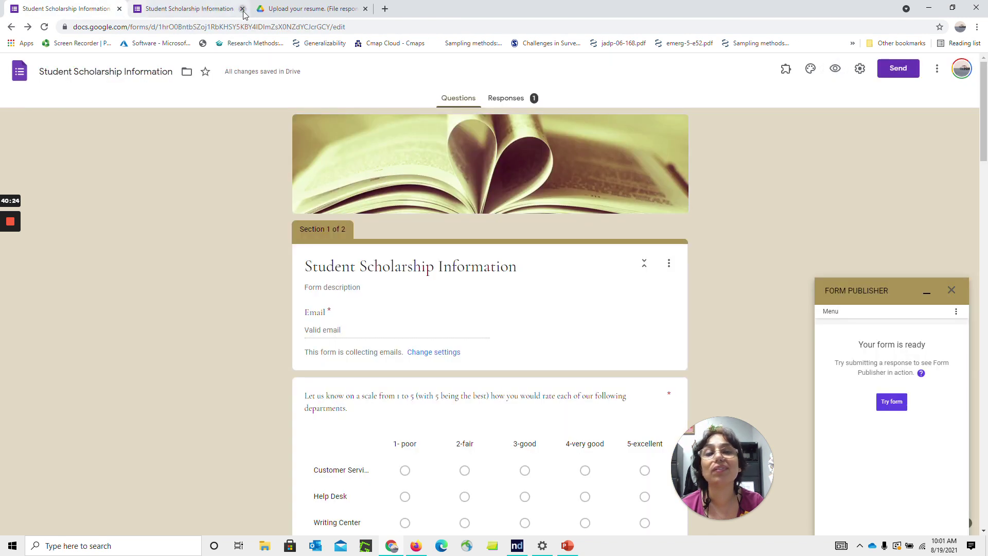
Turn off Limit to 1 response in the form settings, save, and view the respondent tab
left_click(938, 72)
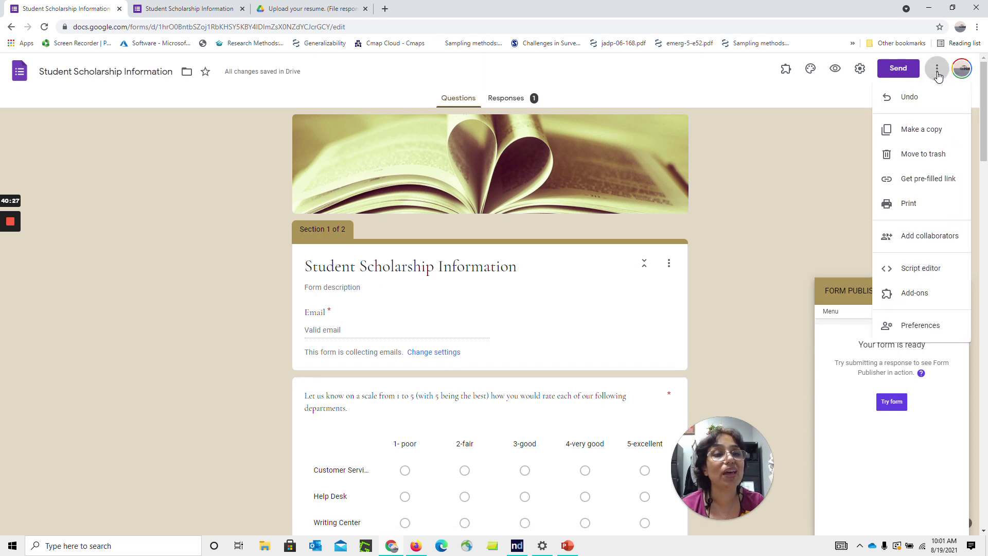
left_click(920, 324)
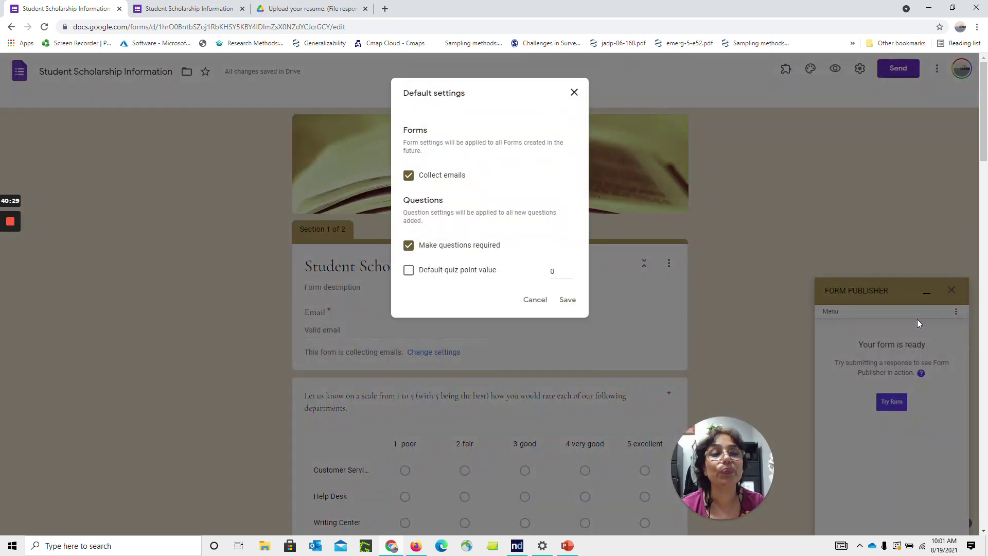
left_click(574, 92)
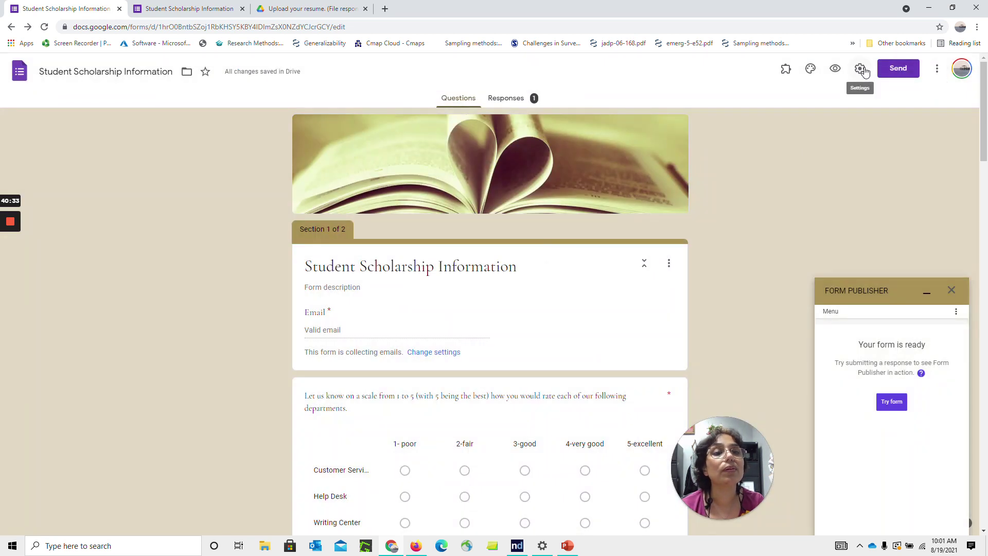
left_click(862, 68)
left_click(355, 264)
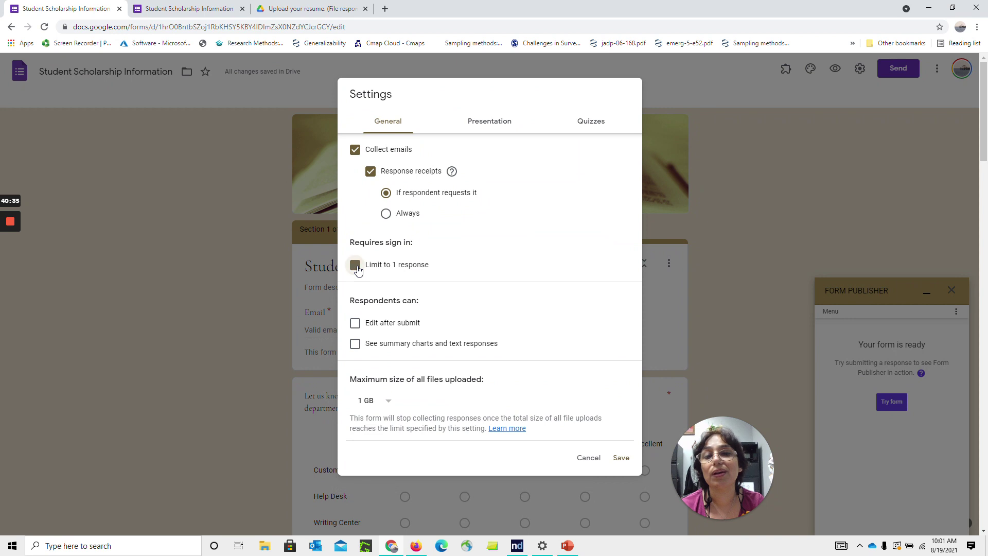
left_click(620, 457)
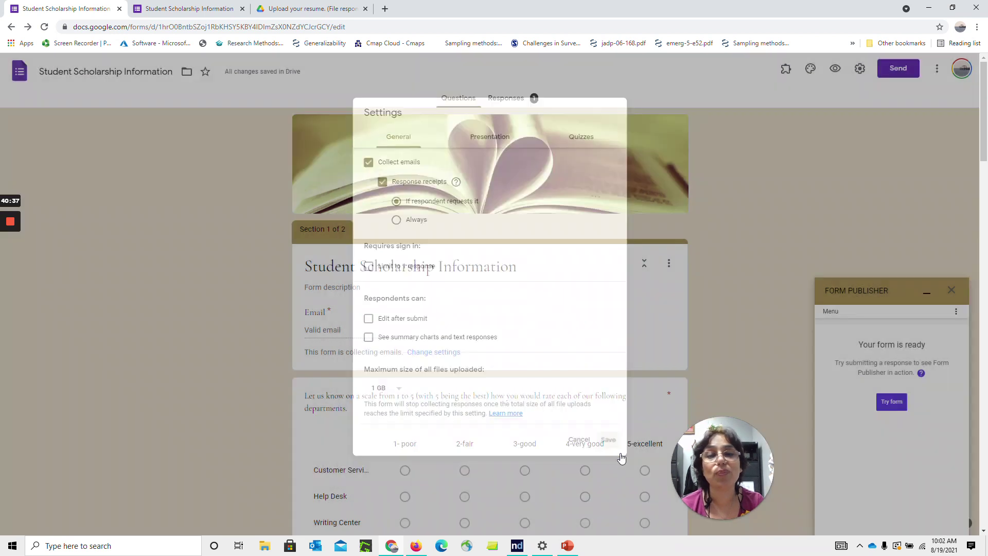
left_click(191, 9)
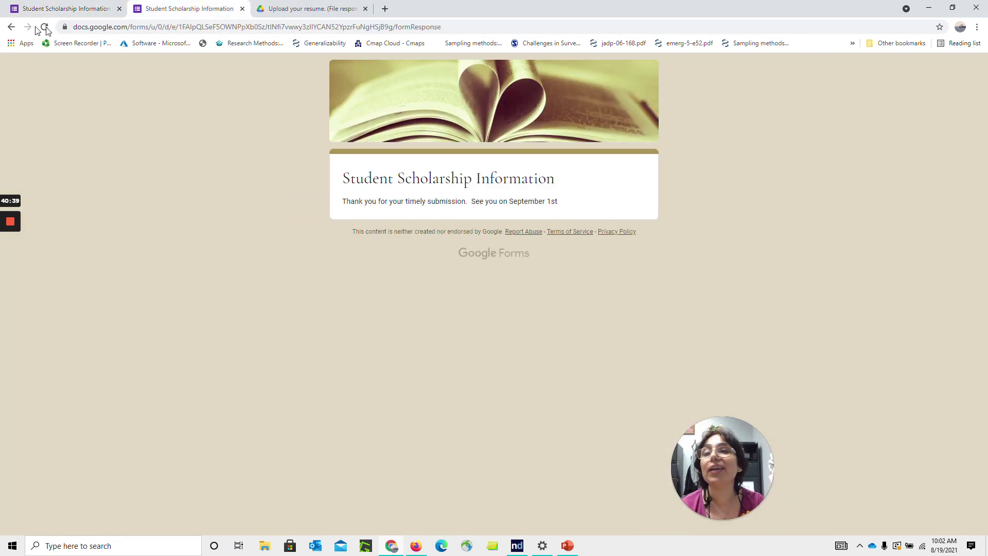
Start a fresh response with the saved e-mail; rate Customer Service and Help Desk 4, Writing and Speech Centers 5
left_click(45, 27)
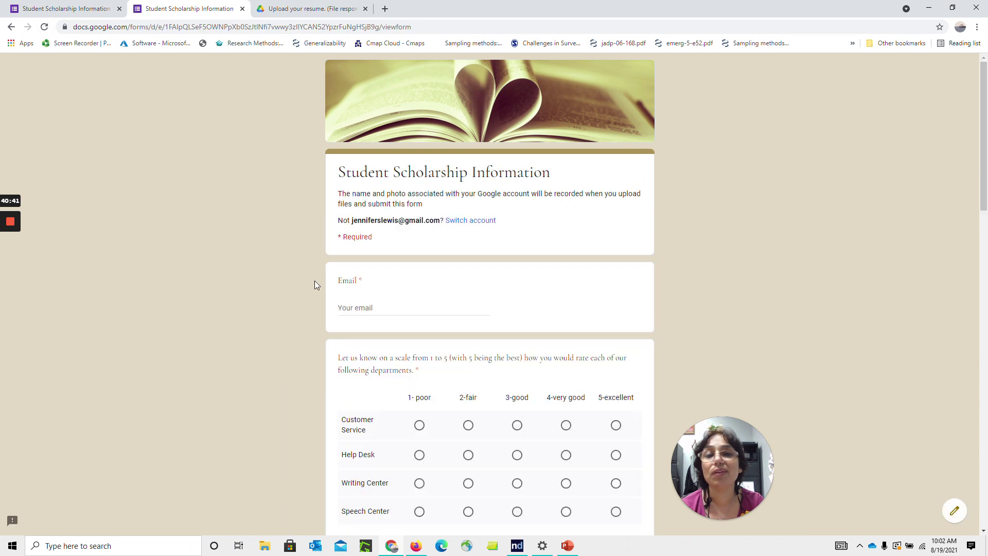
left_click(355, 308)
left_click(390, 335)
left_click(566, 425)
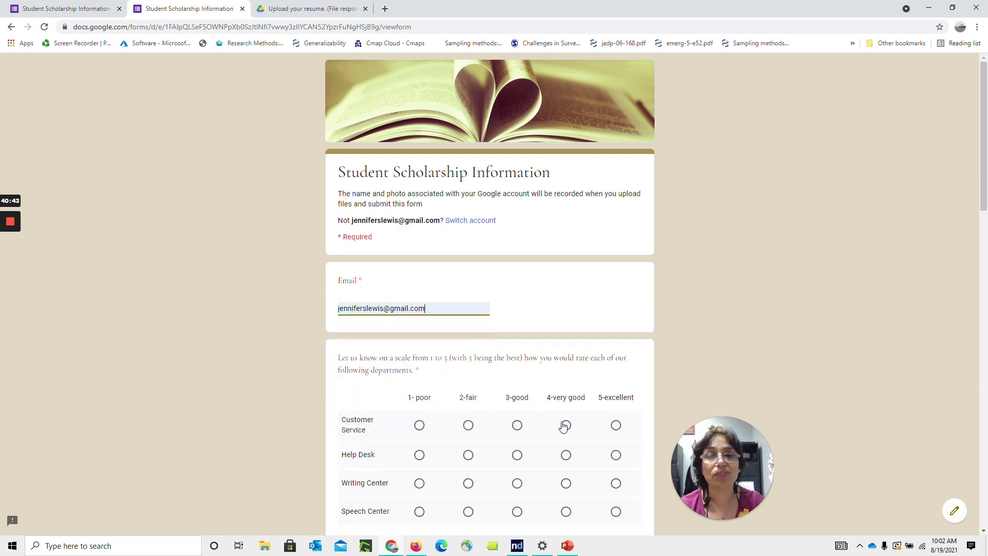
left_click(566, 455)
left_click(616, 483)
left_click(616, 511)
Choose Dance as an interest, rate the services 5, and set the first-interaction date to August 8, 2021
left_click_drag(982, 158, 983, 327)
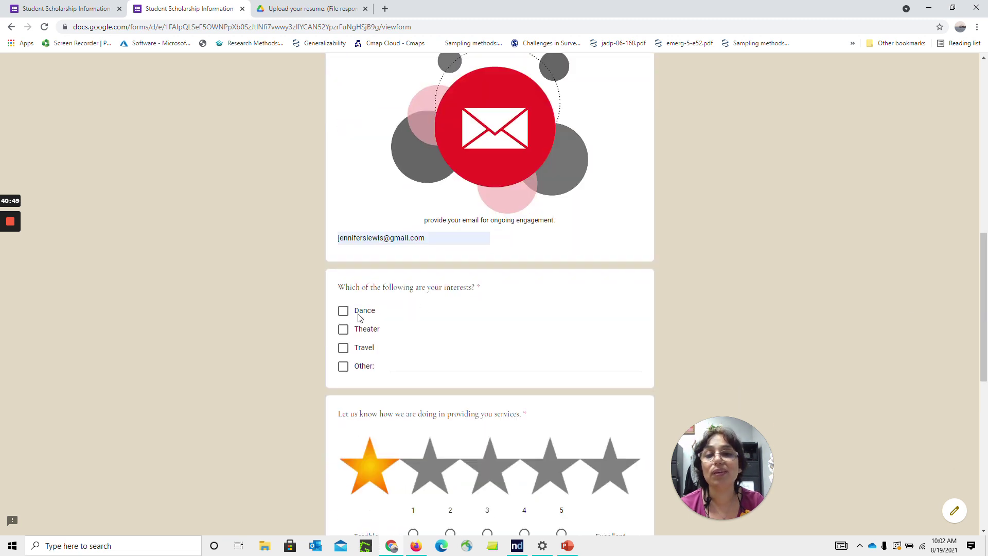
left_click(344, 312)
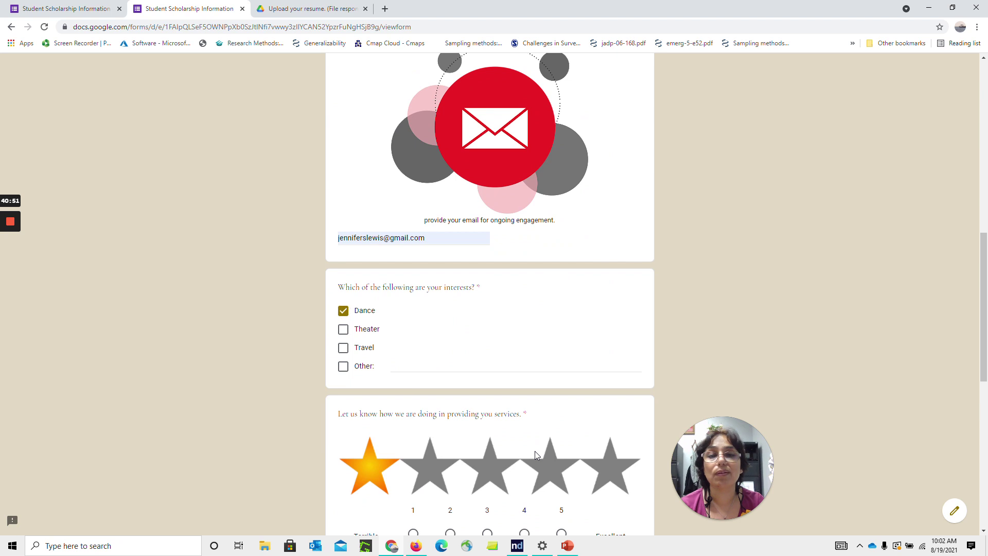
left_click(562, 532)
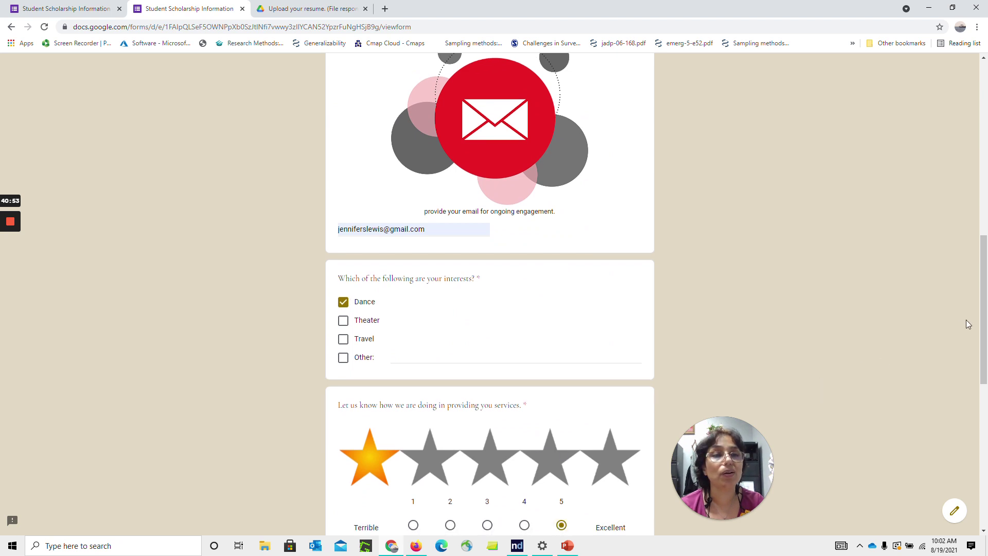
left_click_drag(979, 312, 983, 449)
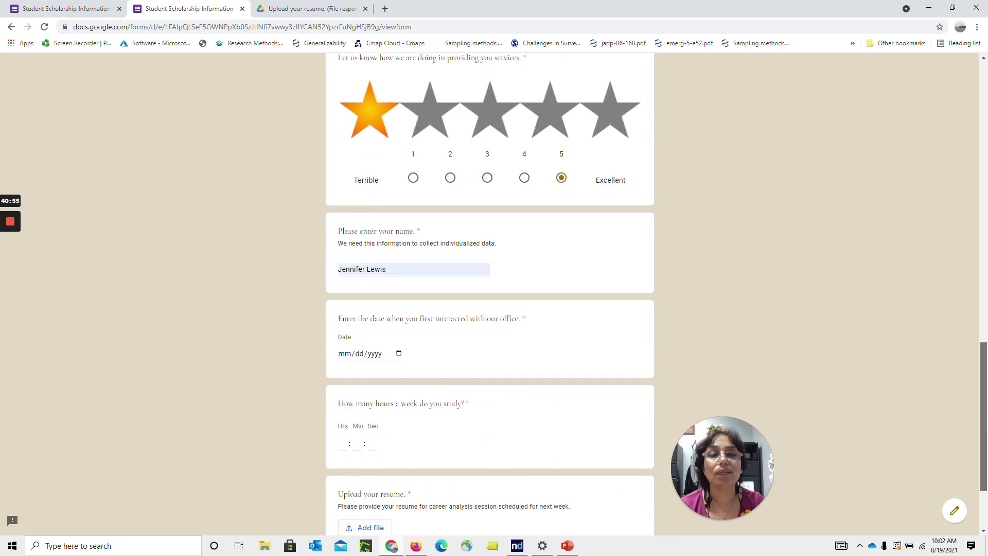
left_click(373, 359)
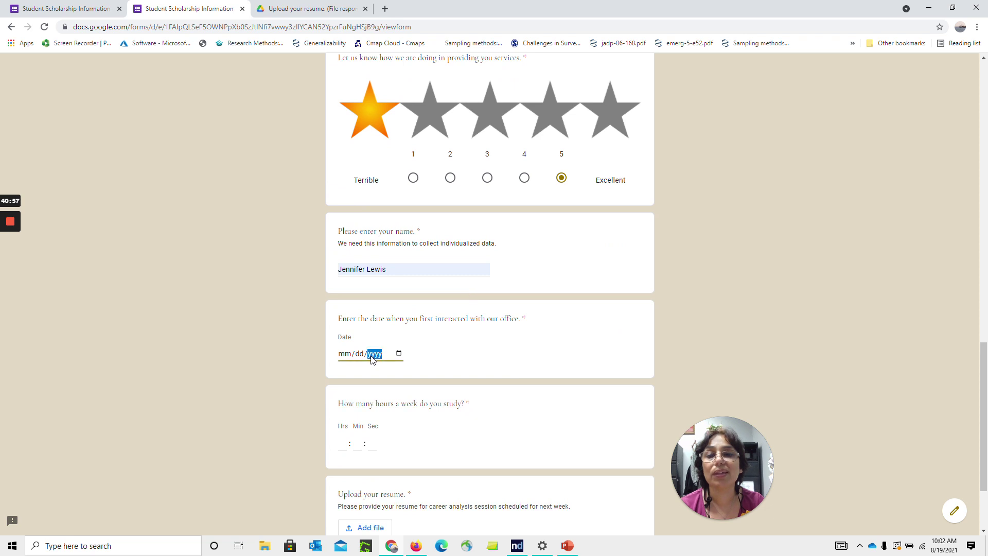
left_click(398, 353)
left_click(349, 419)
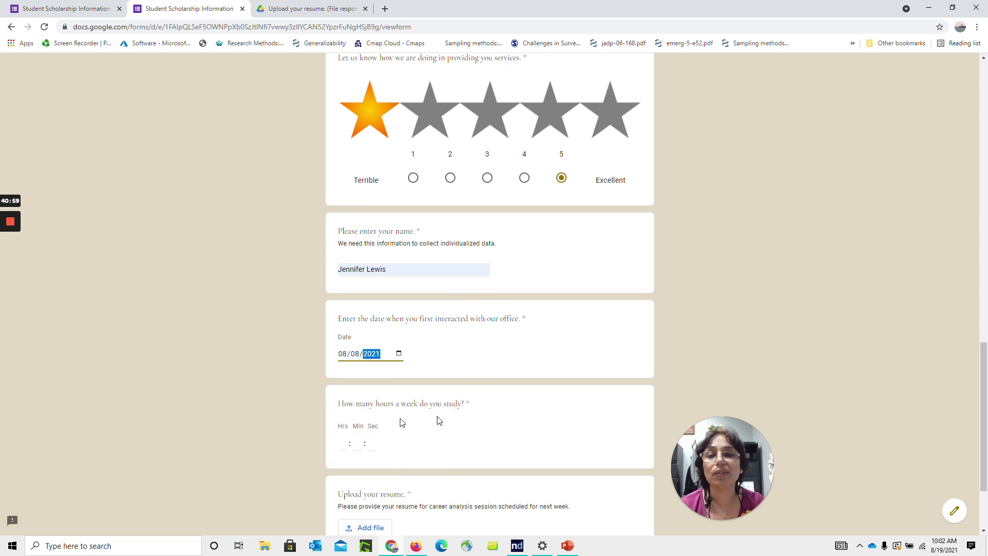
Attach the resume file jsl resume072419.docx to the upload question
left_click(342, 443)
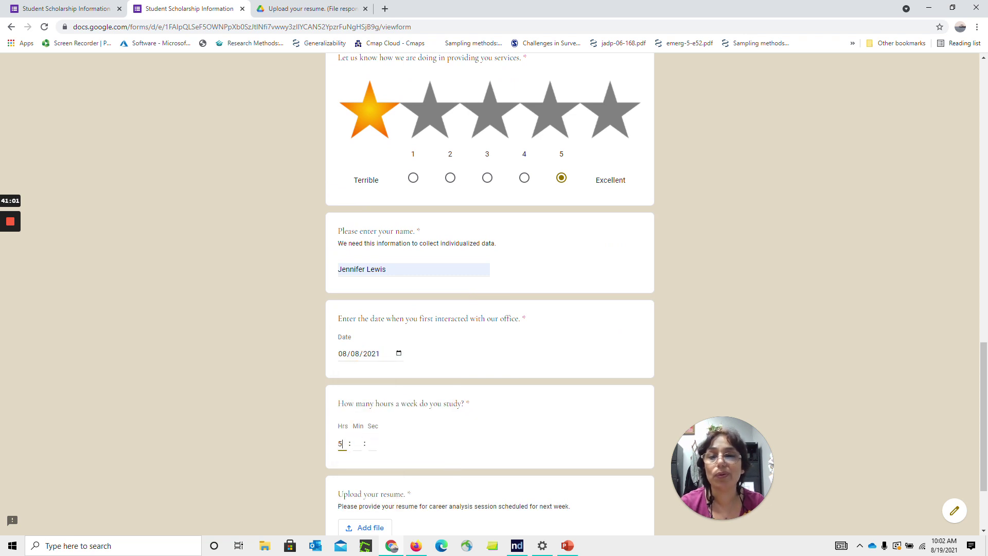
left_click(381, 524)
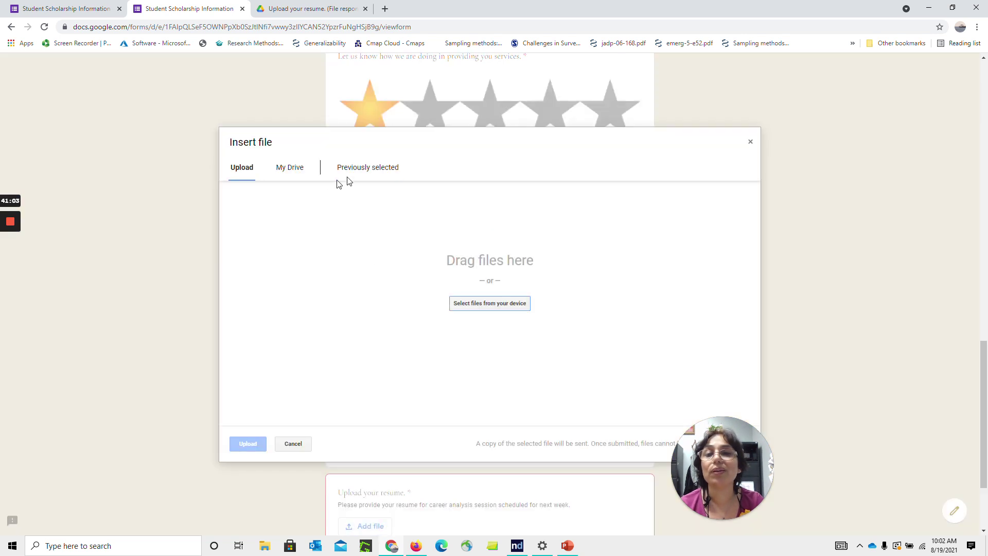
left_click(360, 172)
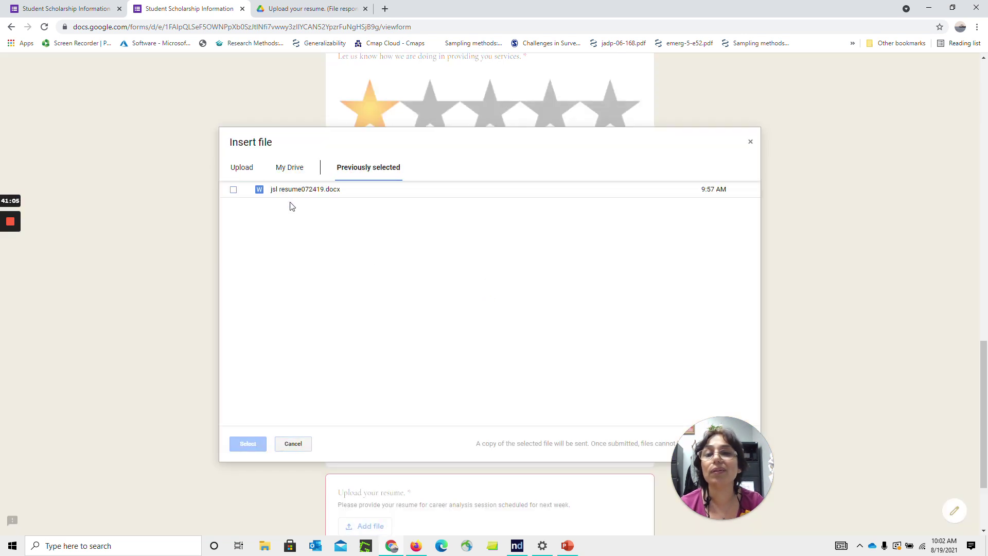
left_click(296, 196)
left_click(248, 444)
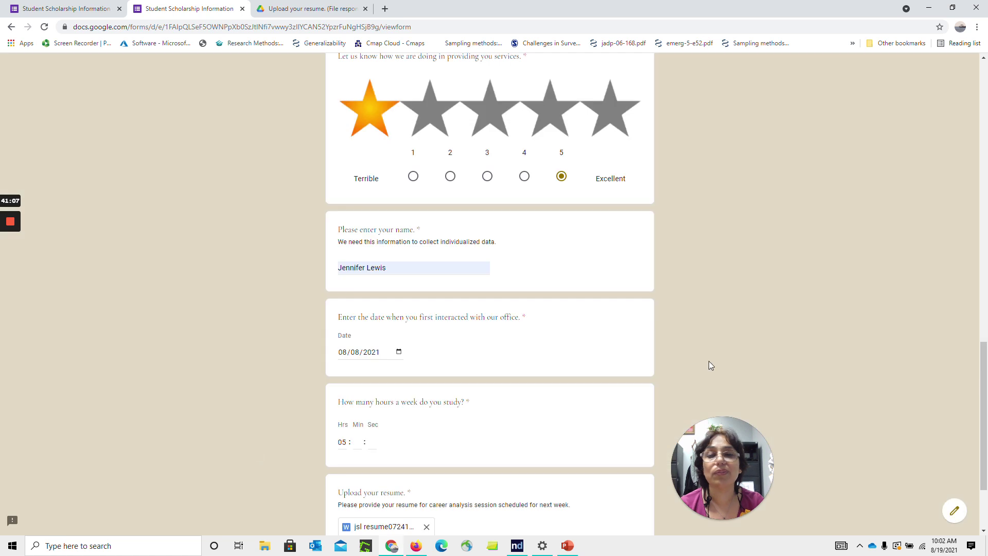
In the next section enter Mississippi as state of residency, request an emailed copy, and submit
scroll(295, 455, "down", 3)
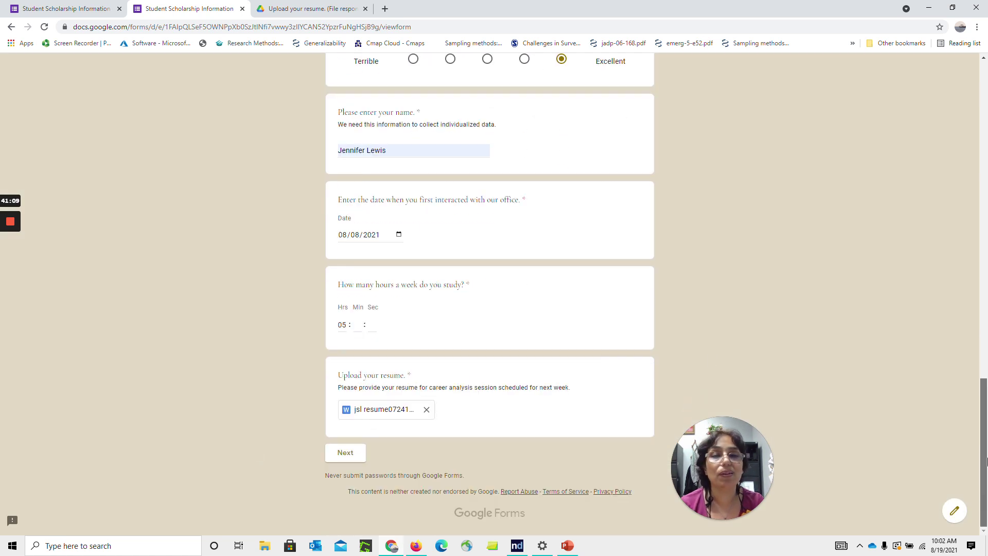
left_click(334, 455)
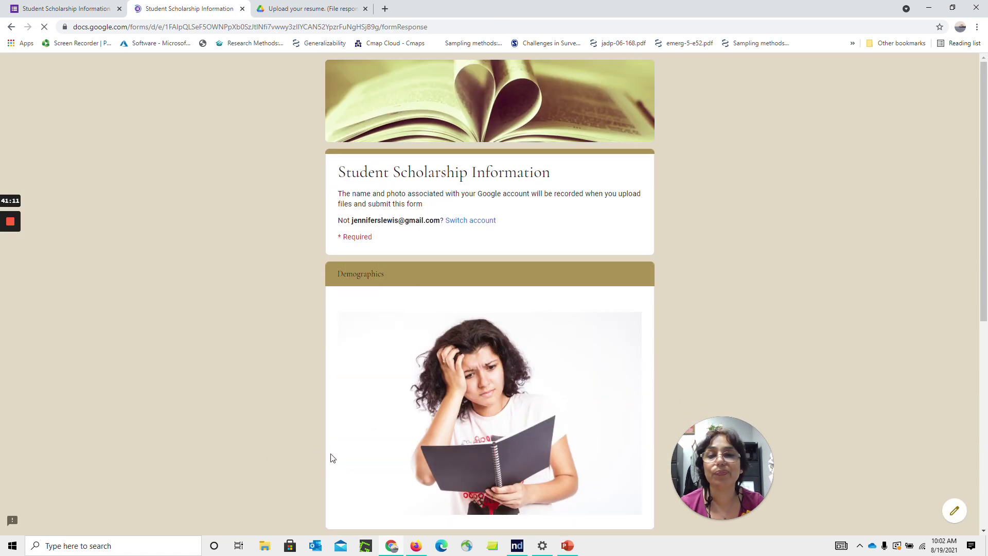
scroll(607, 378, "down", 5)
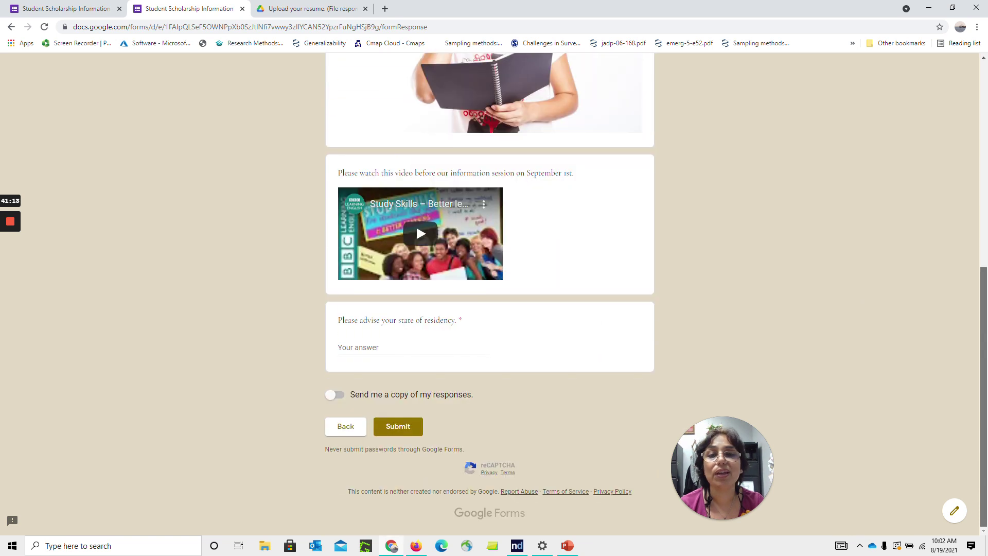
left_click(370, 348)
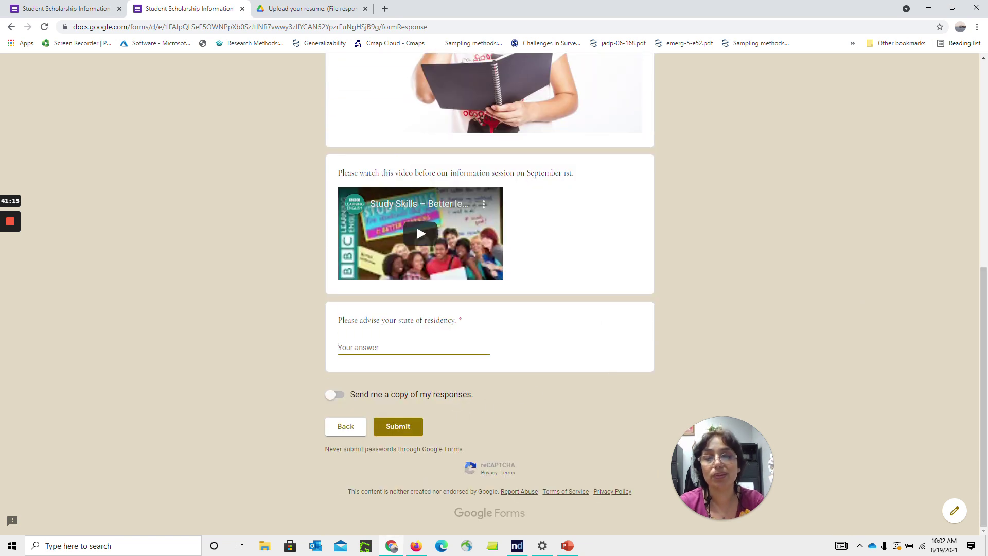
type("Mississippi")
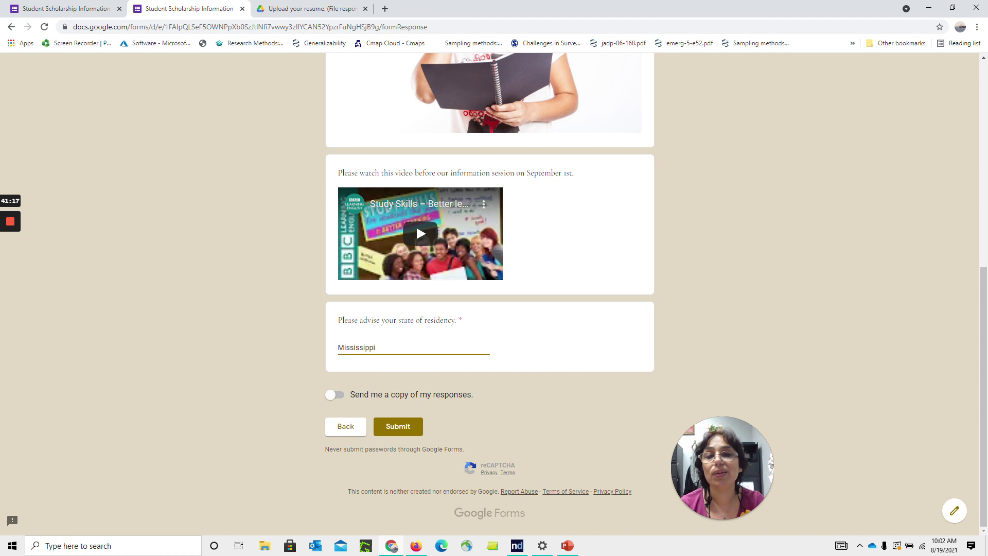
left_click(336, 399)
left_click(411, 428)
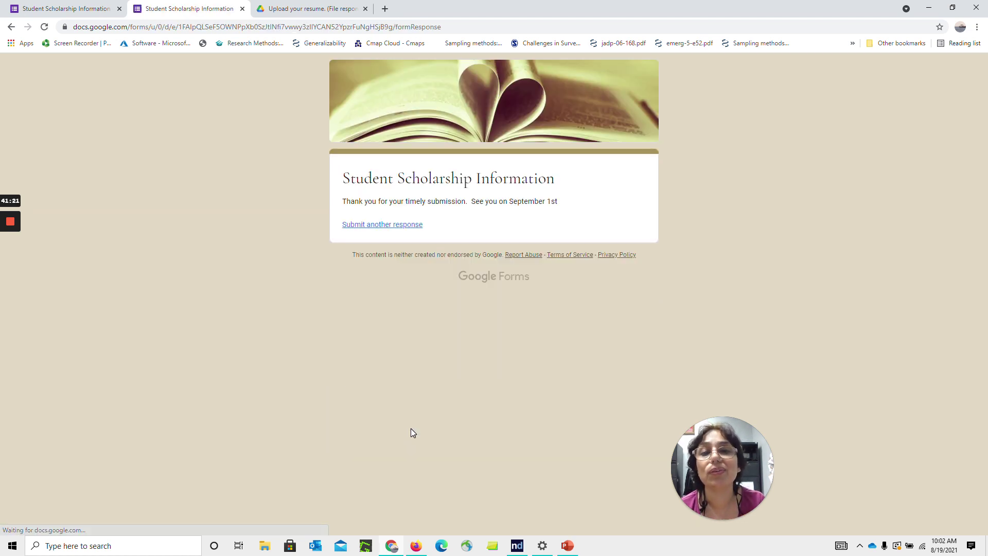
Try the form from the Form Publisher panel, then open the generated results folder in Drive
left_click(97, 10)
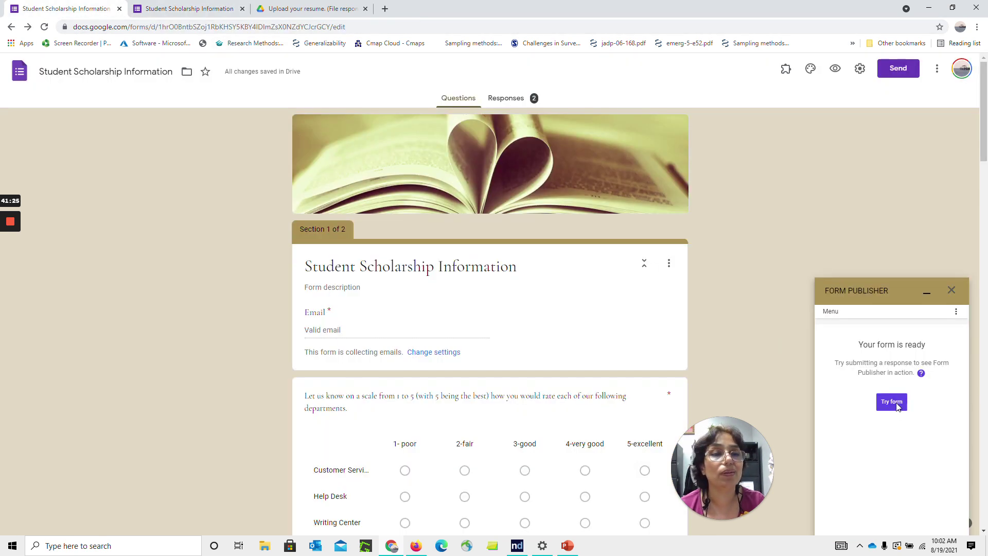
left_click(894, 403)
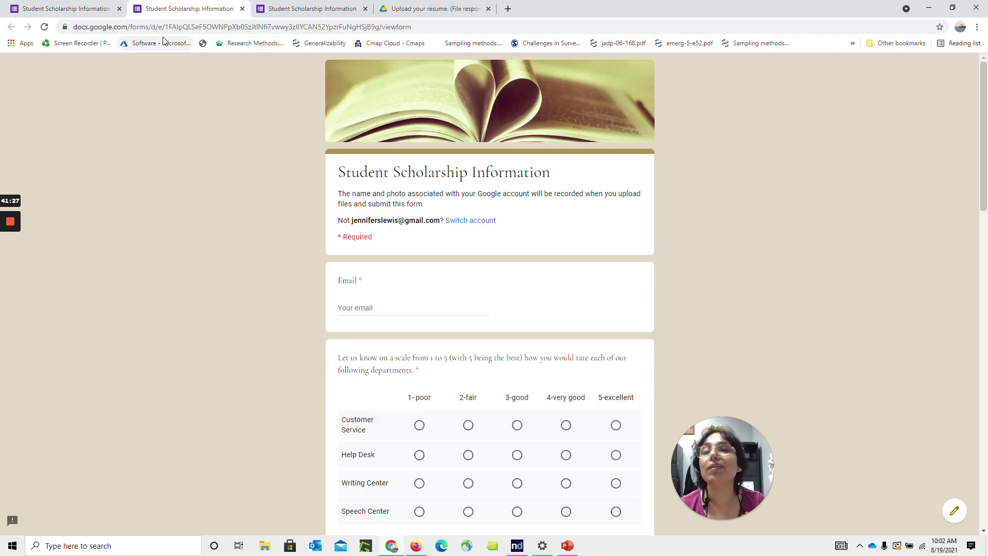
left_click(85, 11)
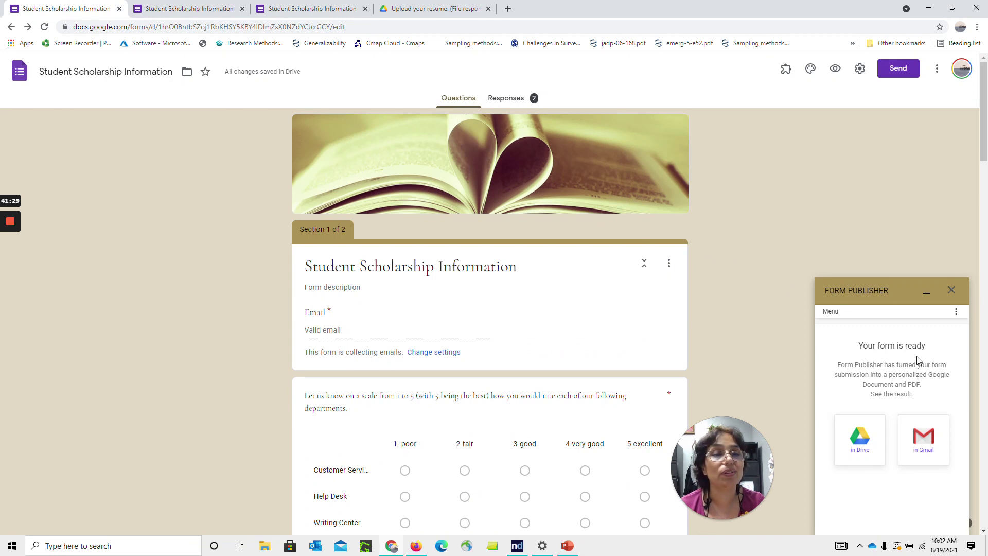
left_click(860, 446)
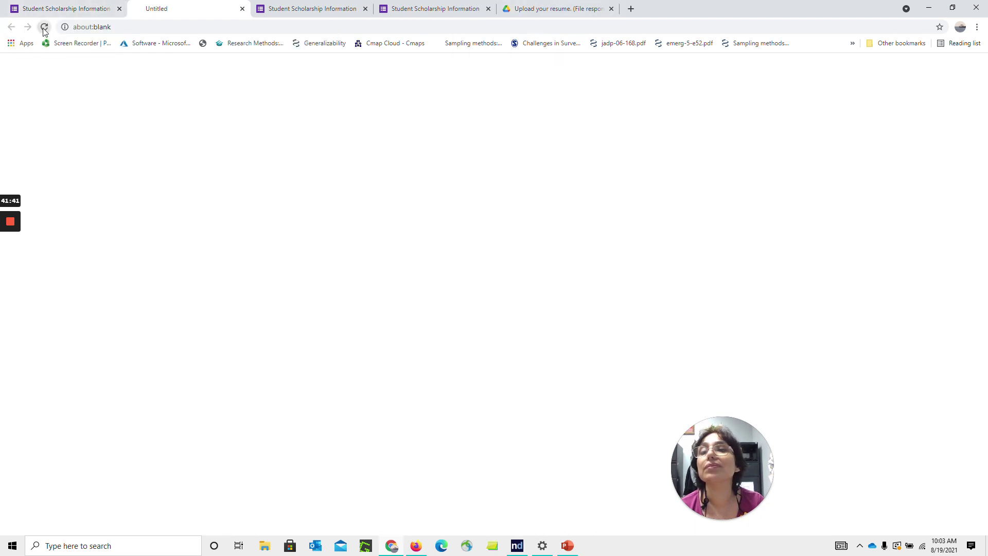
left_click(61, 11)
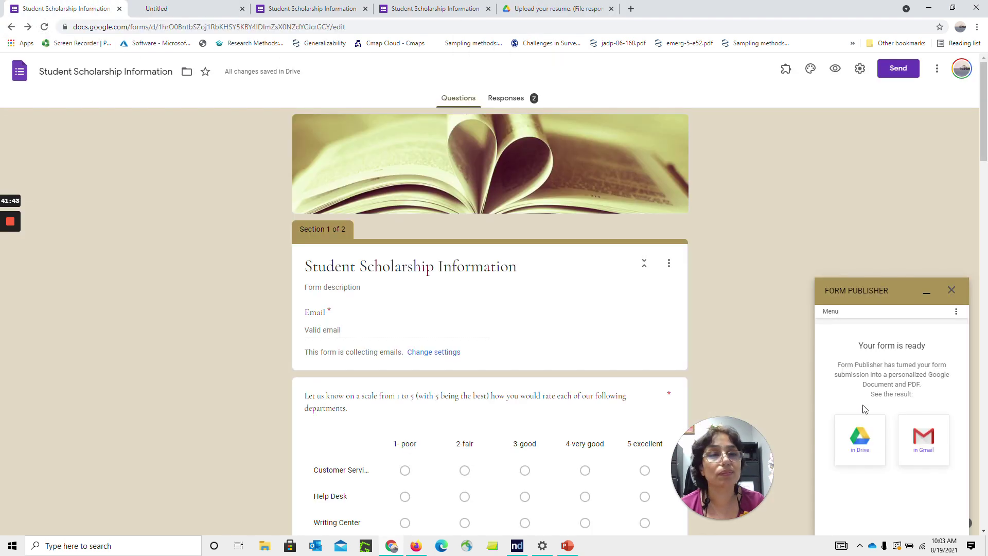
left_click(868, 443)
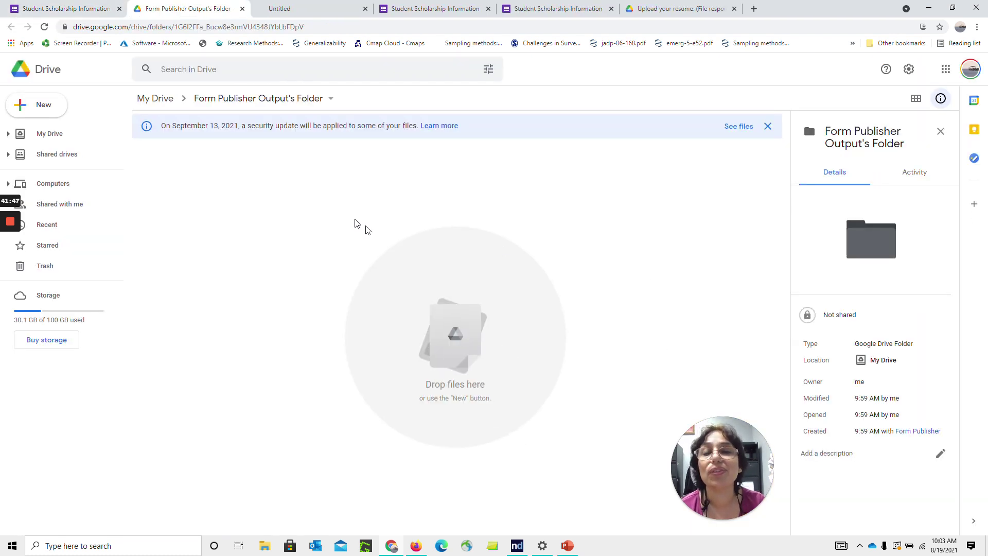
Close the blank and duplicate form tabs and reload the Drive output folder
left_click(366, 10)
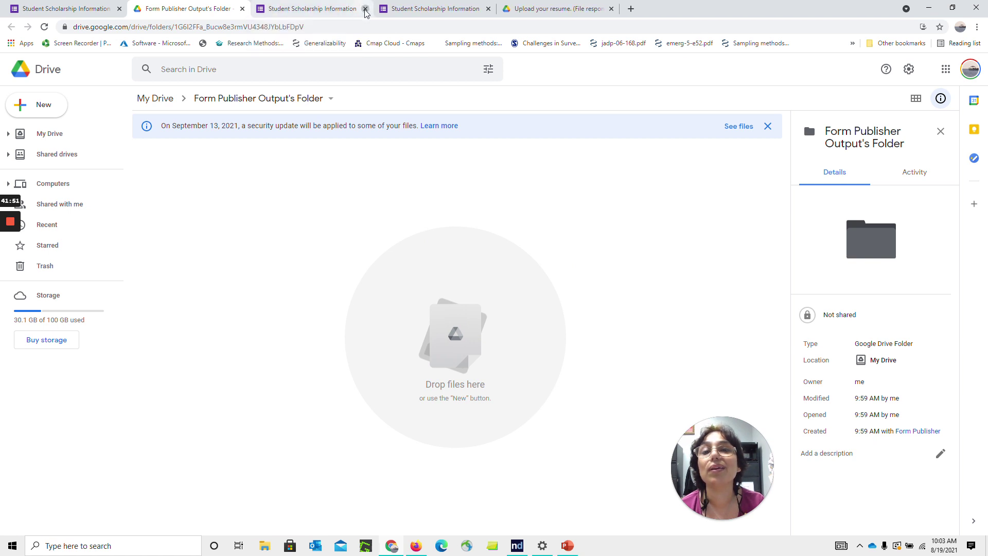
left_click(365, 9)
left_click(365, 10)
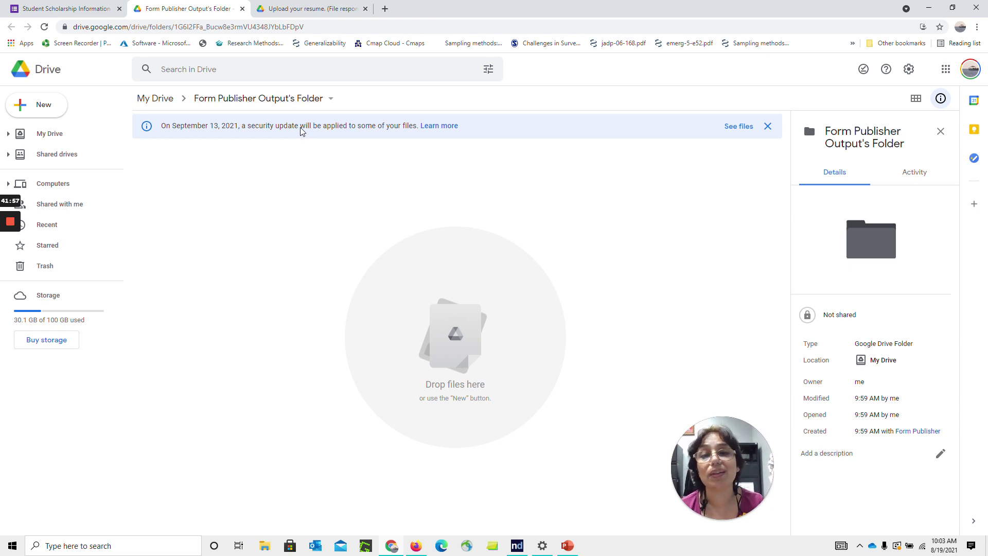
left_click(45, 27)
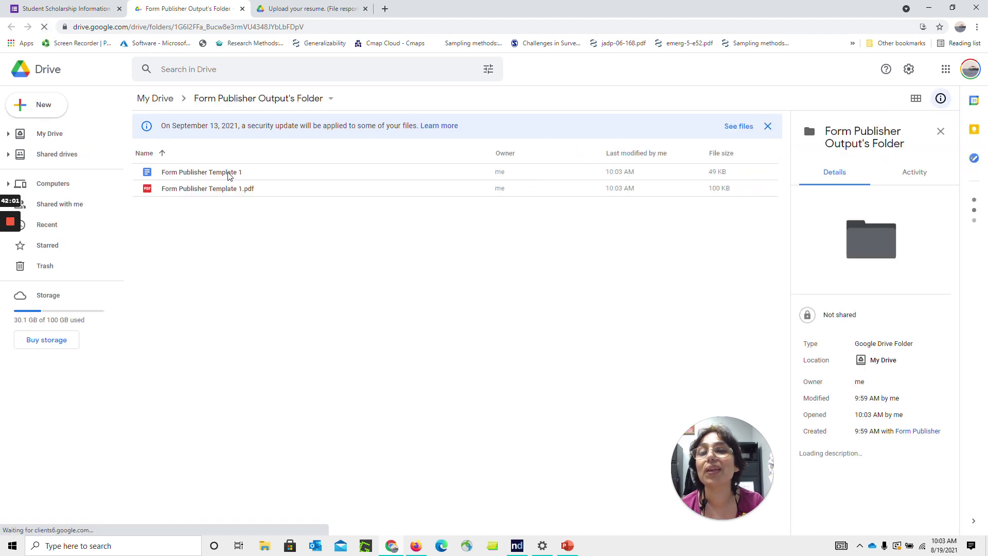
Preview the generated Form Publisher Template 1 document and its PDF, then close the previews
left_click(230, 176)
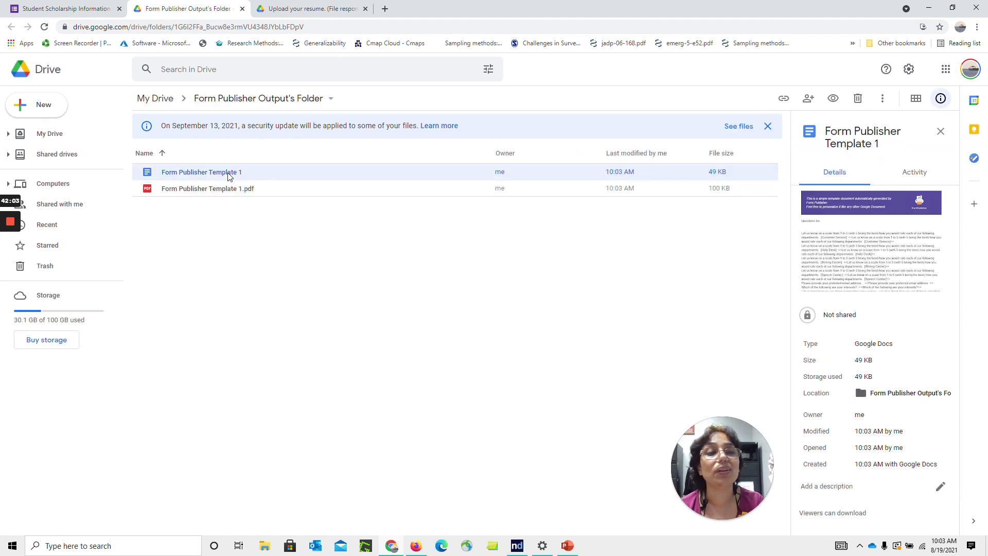
double_click(230, 176)
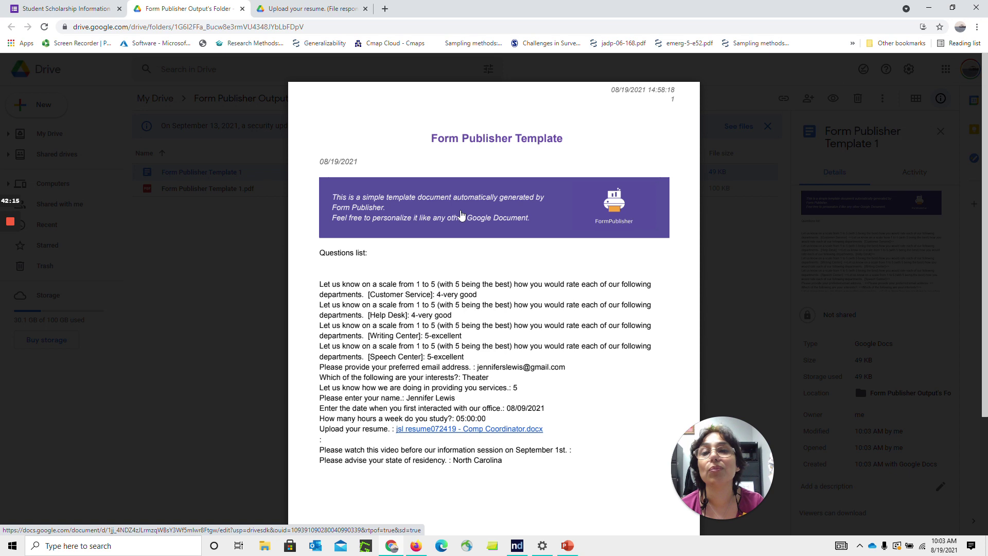
left_click(98, 13)
left_click(157, 9)
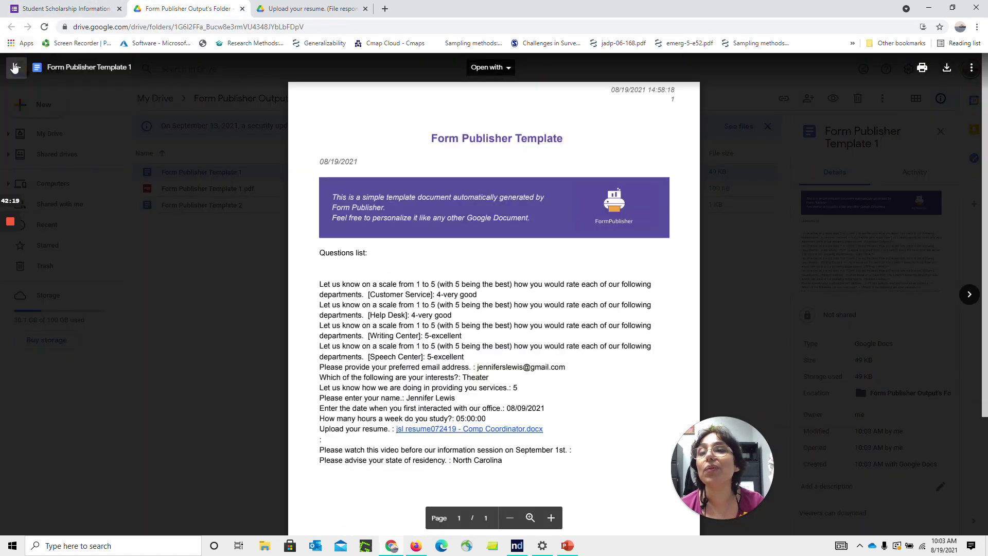
left_click(16, 68)
double_click(189, 194)
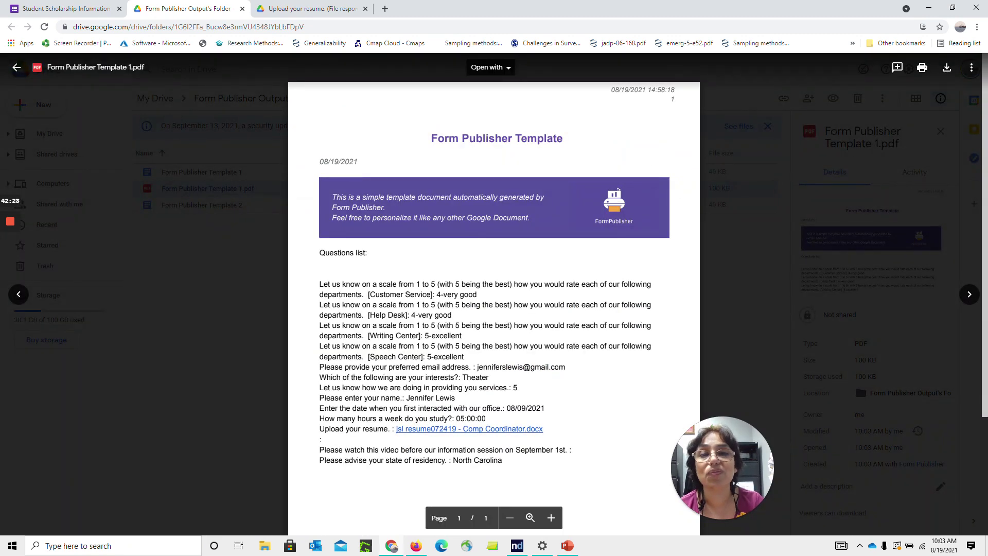
left_click(17, 69)
In formLimiter, set a date-and-time response limit with August 31, 2021 as the due date
left_click(89, 9)
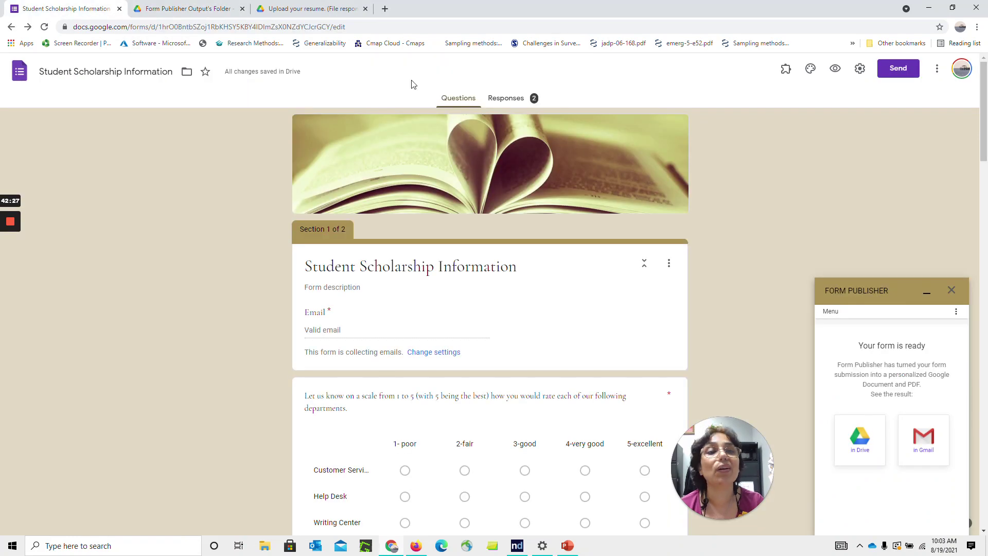
left_click(786, 69)
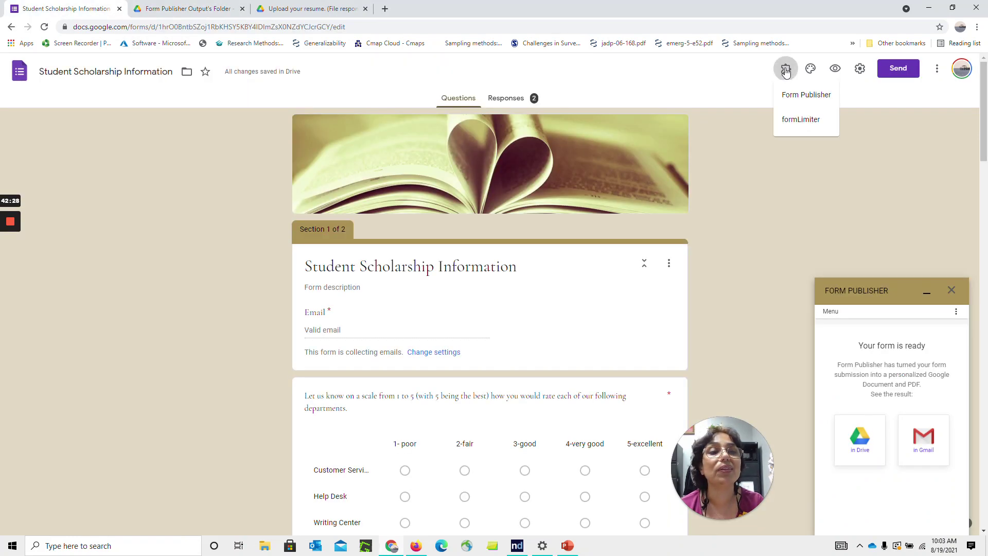
left_click(793, 124)
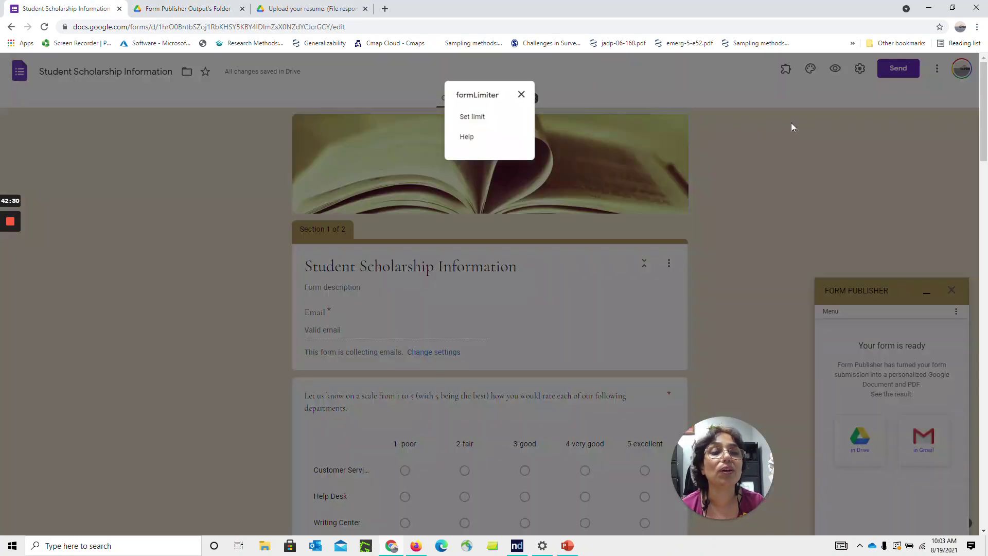
left_click(470, 119)
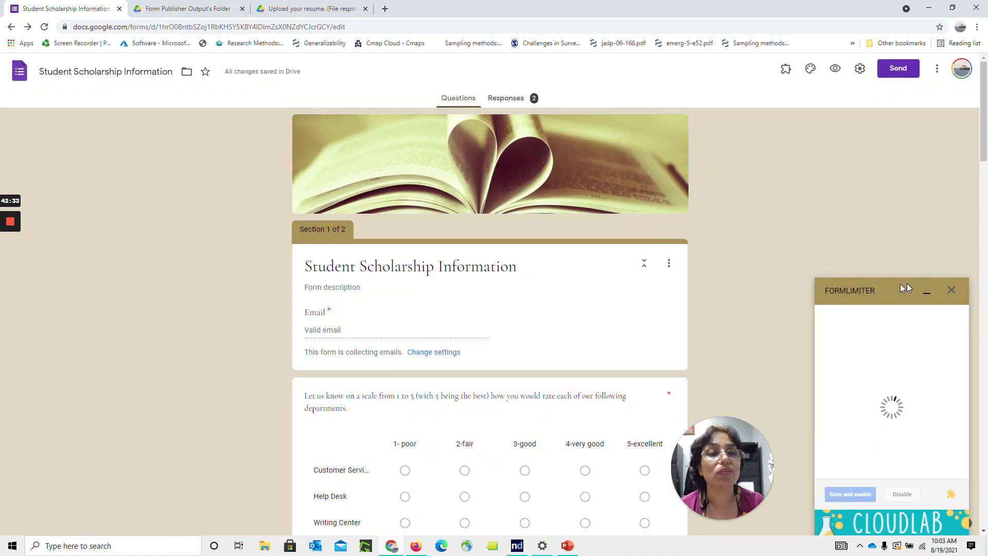
left_click(892, 332)
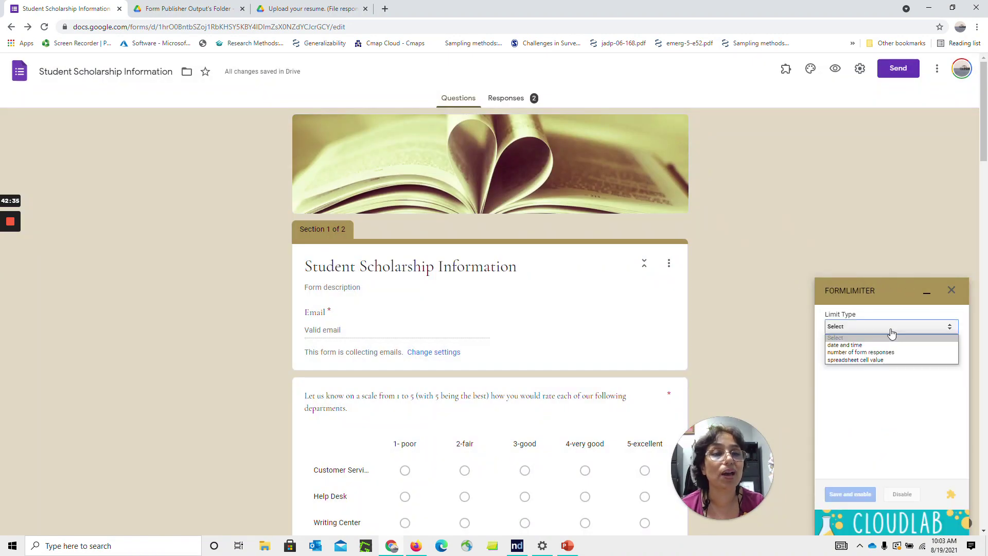
left_click(882, 345)
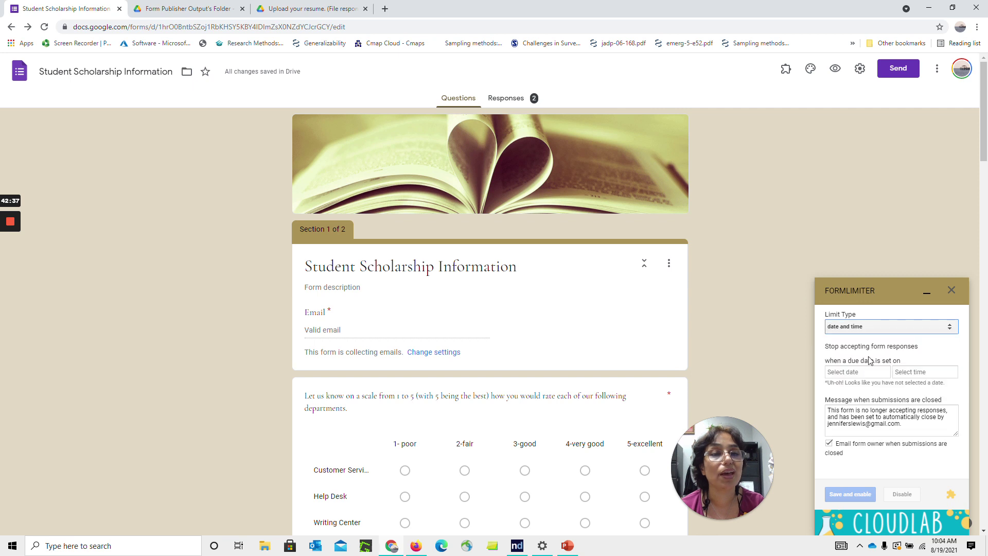
left_click(855, 372)
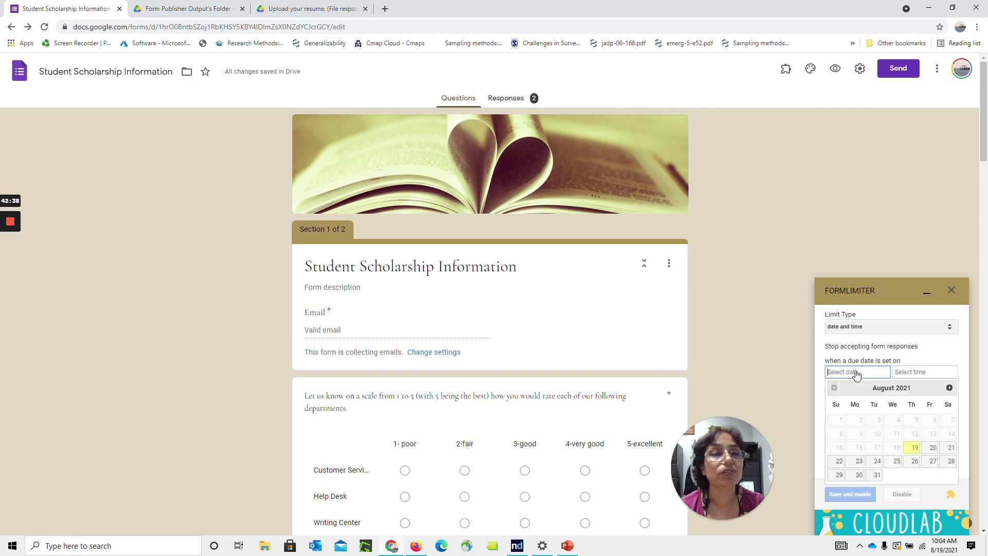
left_click(875, 476)
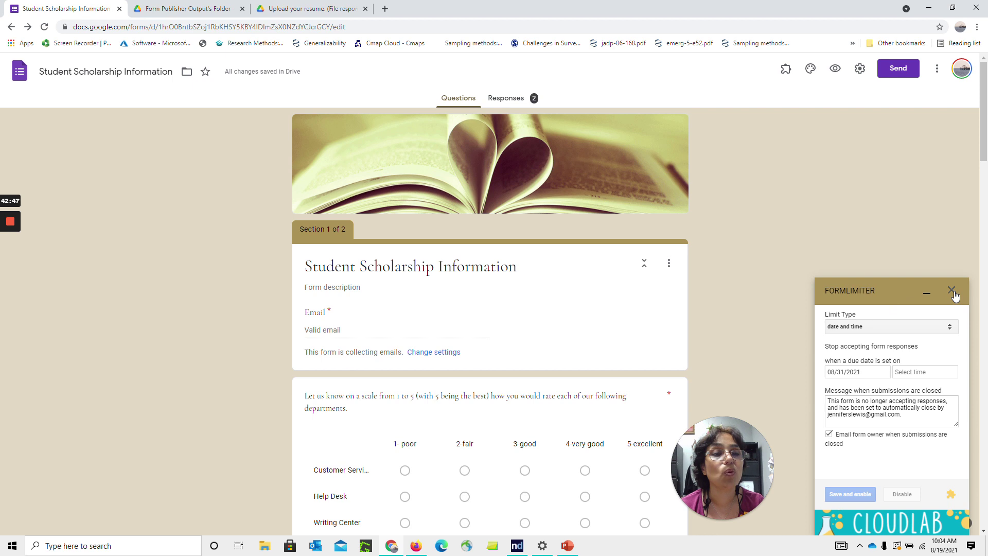
Search Google for 'chrome add-ons' Drive extensions and open the Save to Google Drive store page
left_click(386, 11)
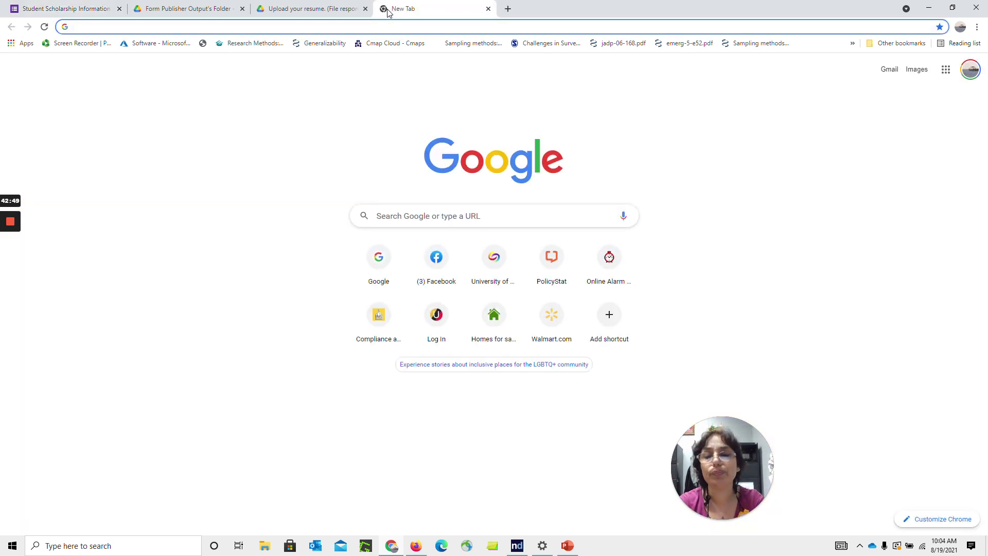
type("google.com")
key("Return")
left_click(397, 218)
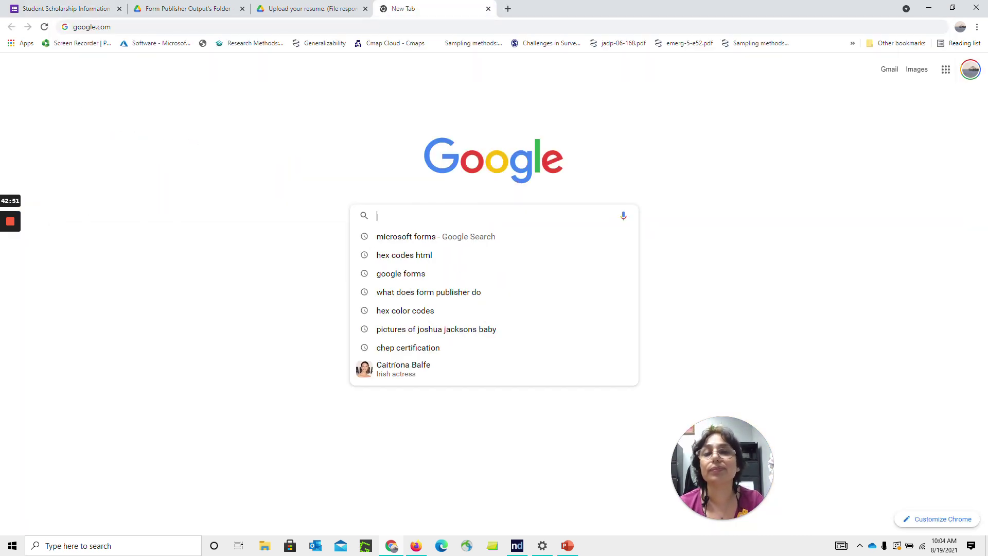
type("chrome add-")
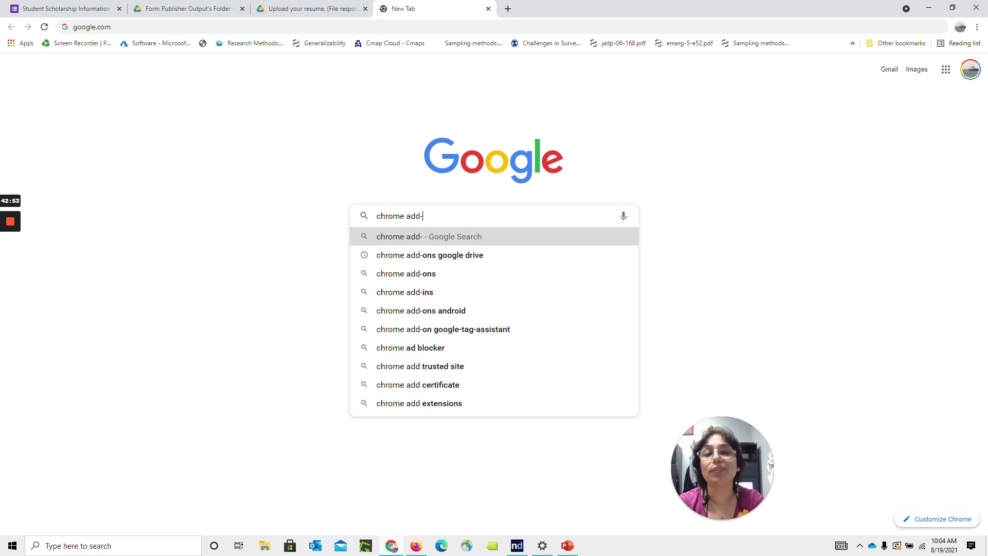
type("ons")
key("Down")
key("Return")
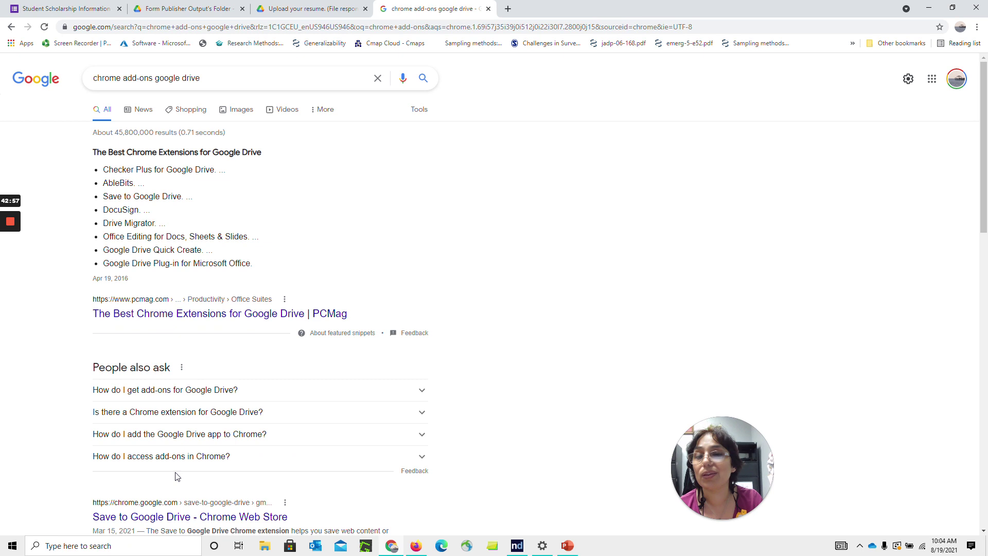
scroll(177, 477, "down", 1)
left_click(177, 476)
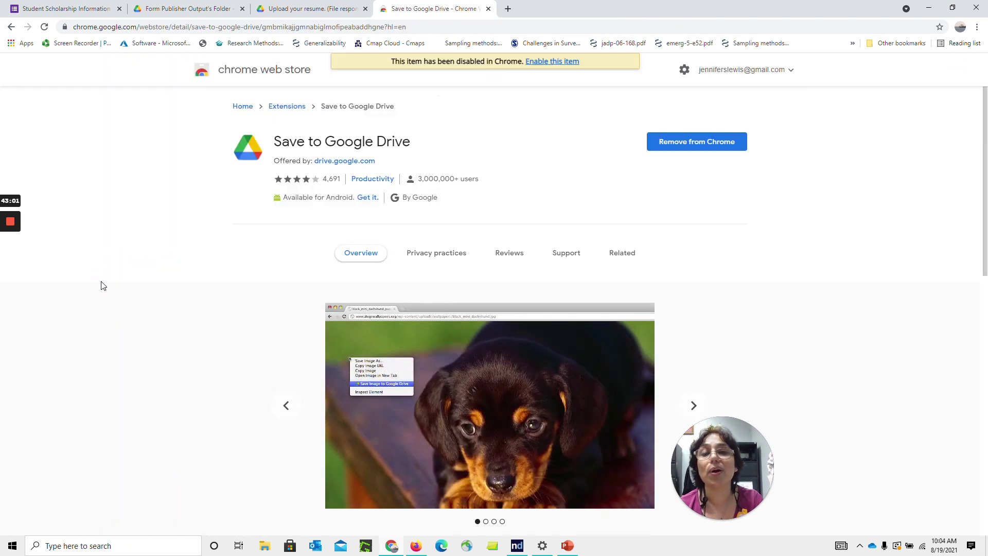
Close the Save to Google Drive, Upload your resume and Form Publisher Output's Folder tabs
left_click(488, 9)
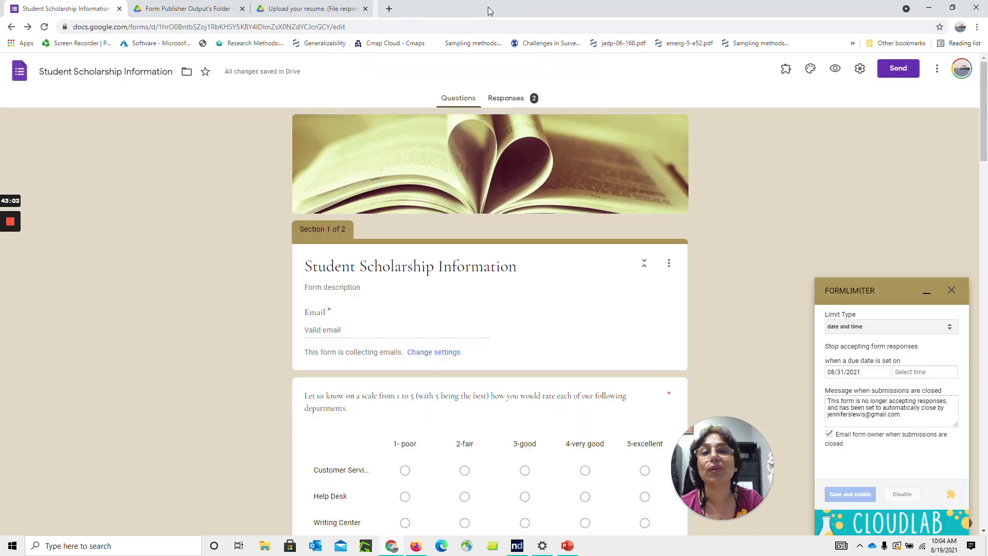
left_click(366, 9)
left_click(243, 8)
Close the browser windows, then search 'data' in Windows and open data for exercises.xlsx
left_click(119, 9)
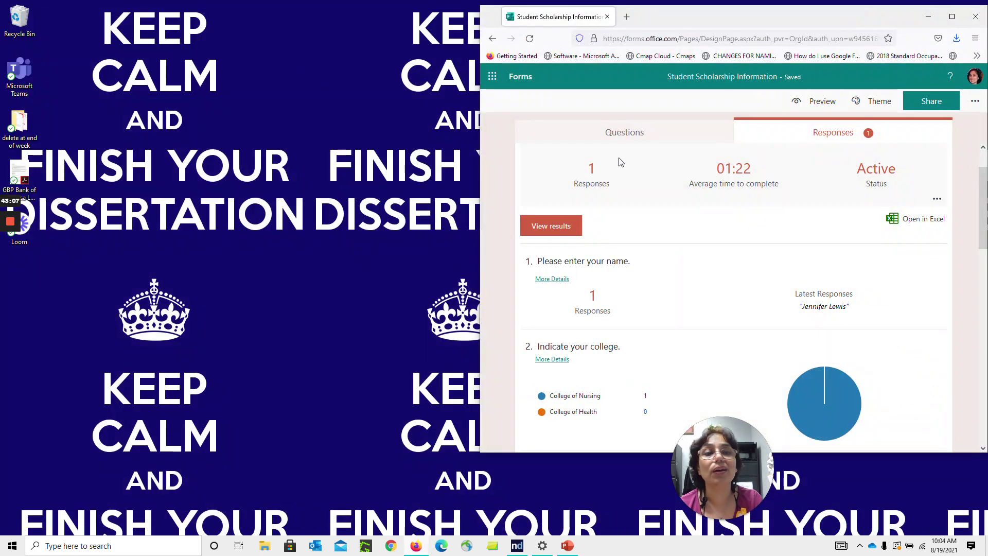
left_click(975, 17)
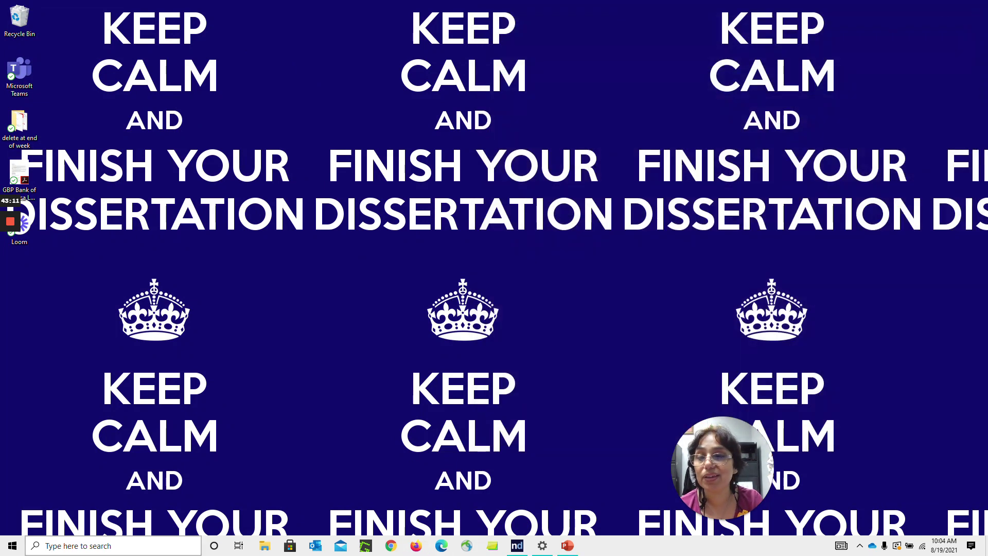
left_click(108, 553)
type("sample")
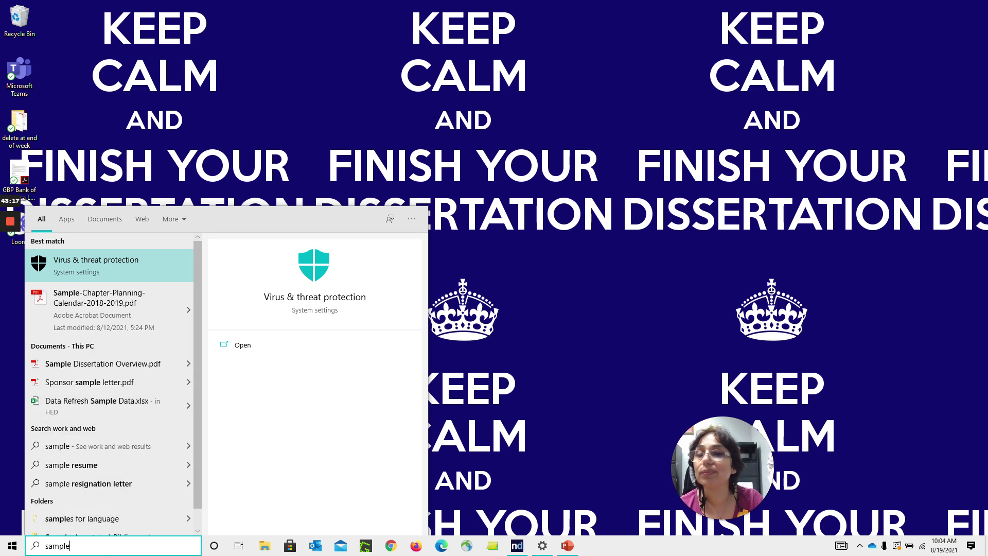
key("BackSpace")
key("BackSpace")
key("BackSpace")
key("BackSpace")
key("BackSpace")
key("BackSpace")
type("dat")
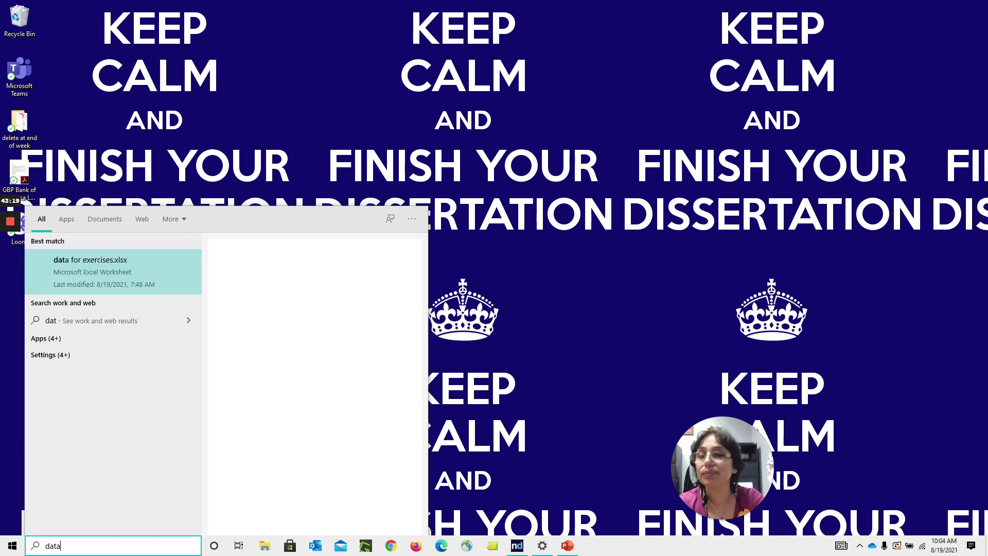
type("a")
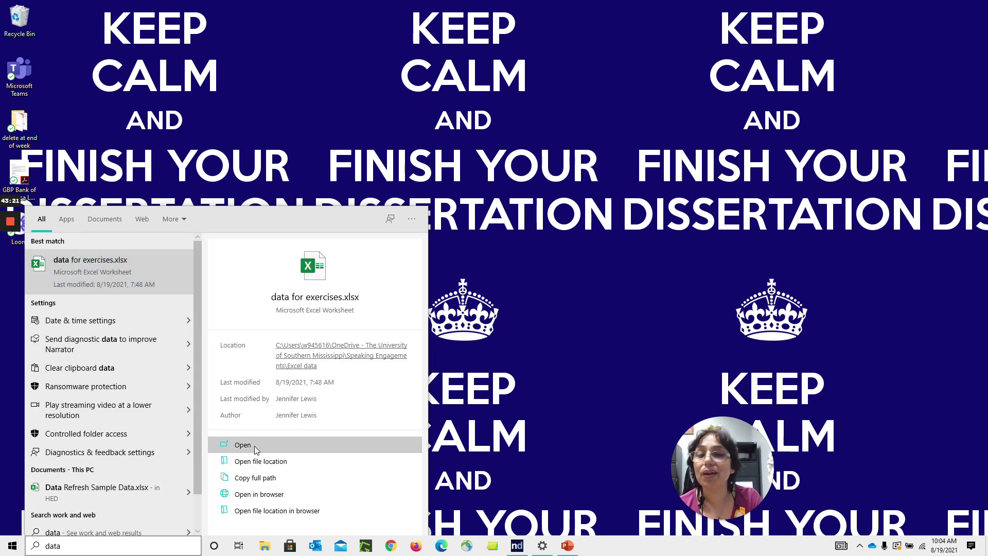
left_click(254, 446)
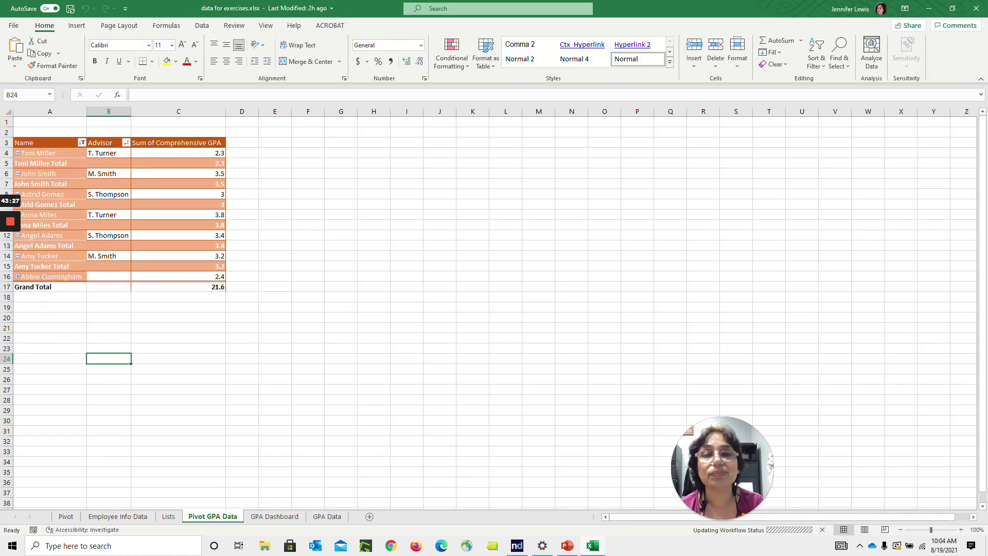
Convert the Employee Info Data range from A1 into a table with headers, named Table2
left_click(67, 516)
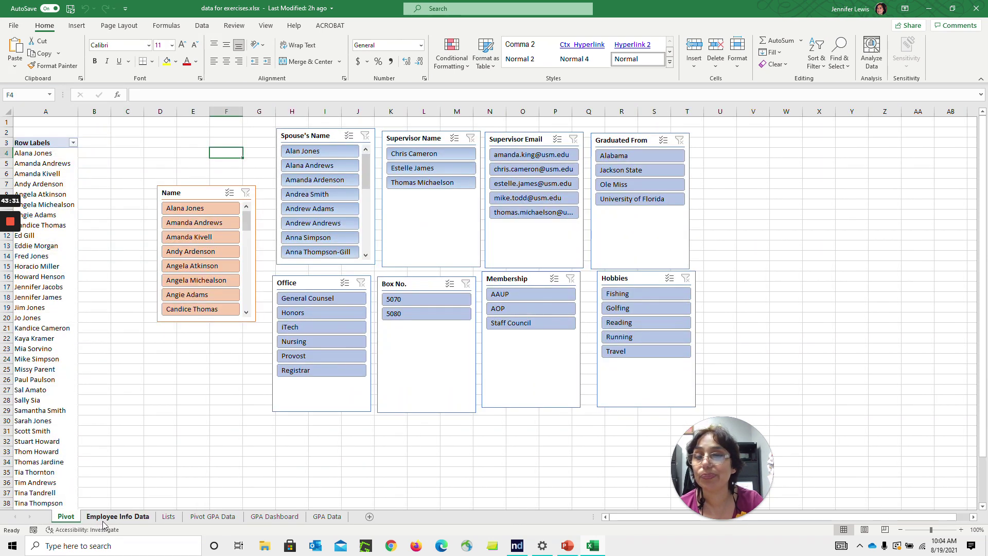
left_click(104, 518)
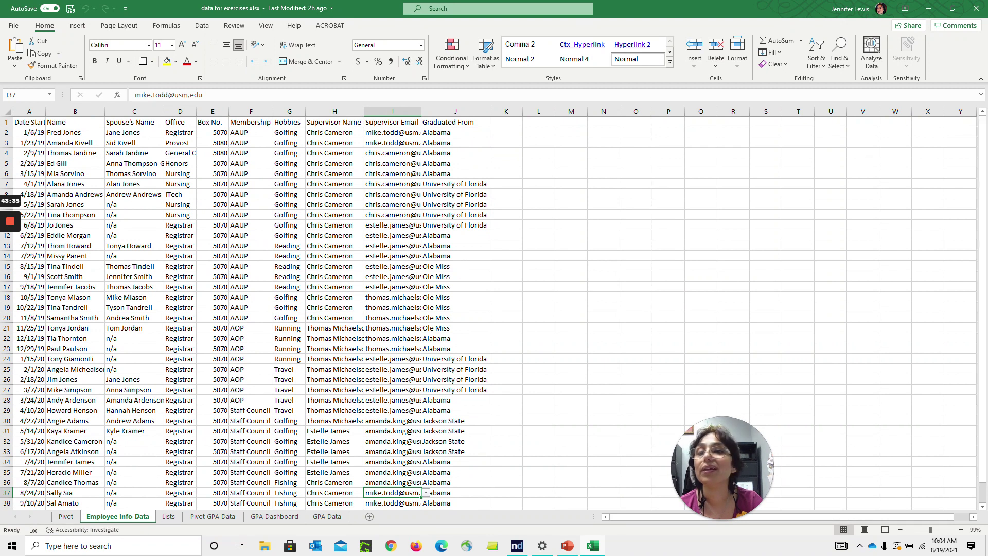
key("ctrl+Home")
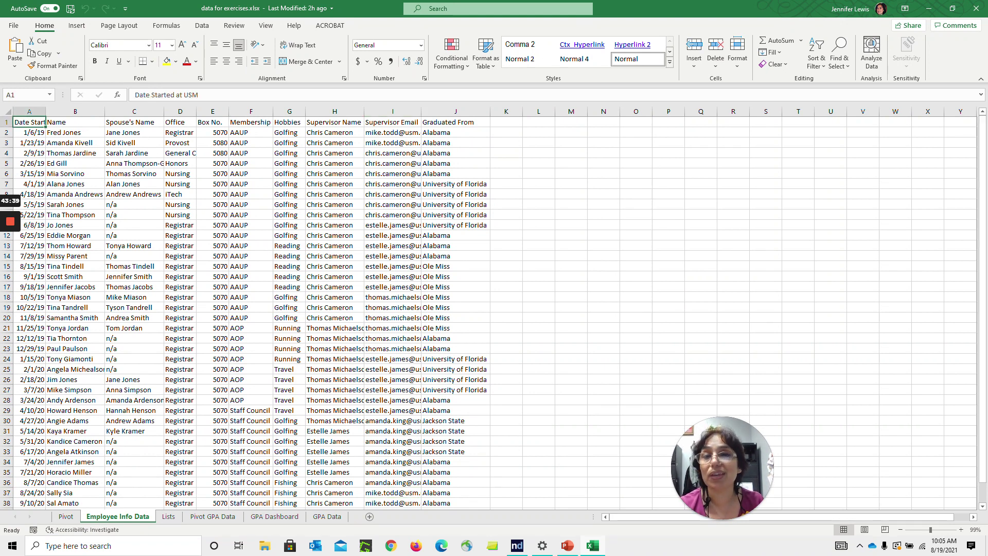
key("alt")
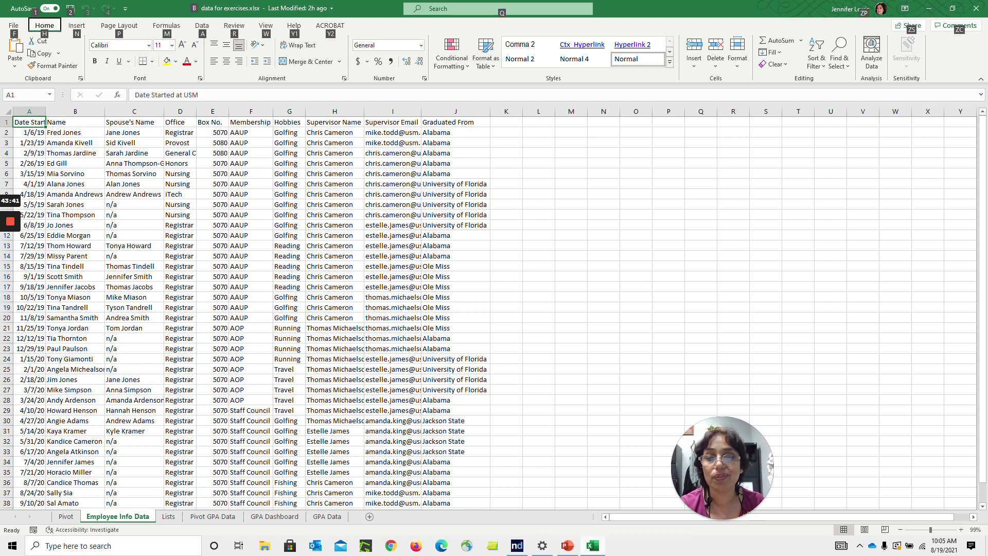
key("n")
key("t")
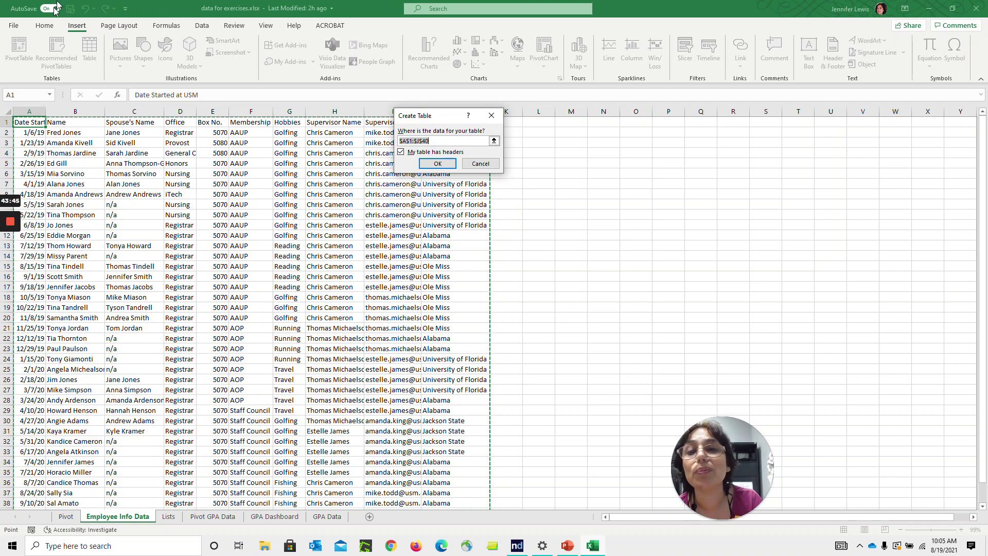
left_click(435, 164)
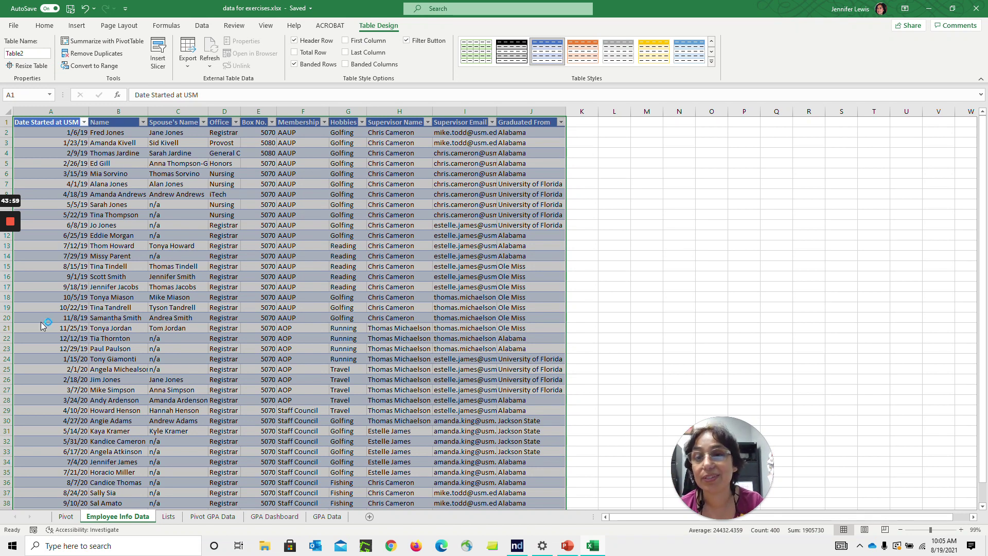
left_click(62, 276)
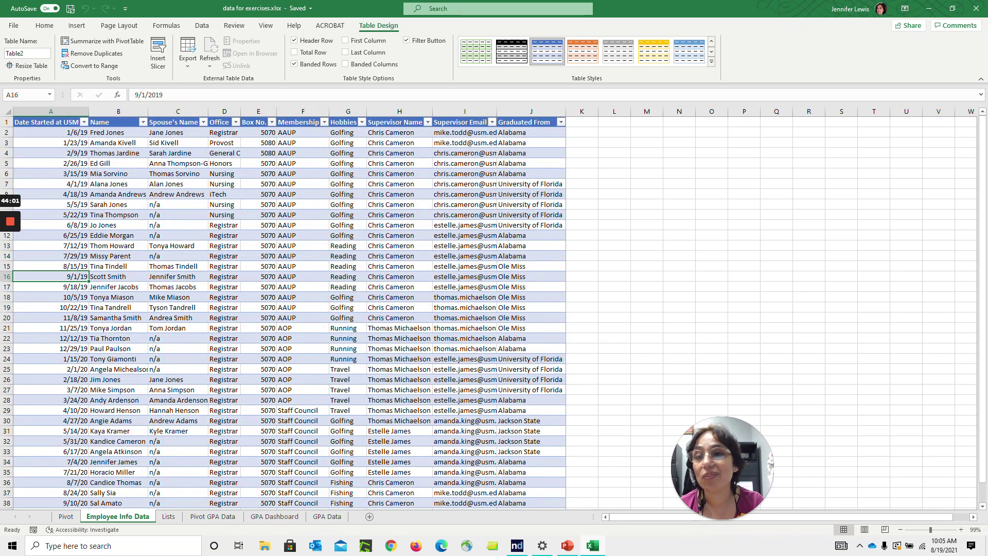
left_click(77, 25)
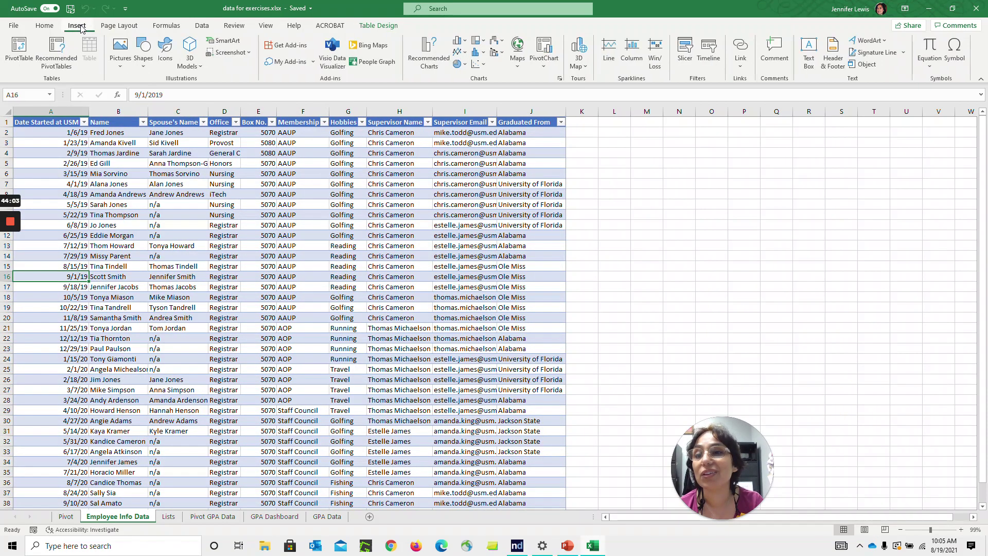
Build a new-sheet PivotTable from Table2 with Name and Spouse's Name rows and Count of Name
left_click(14, 65)
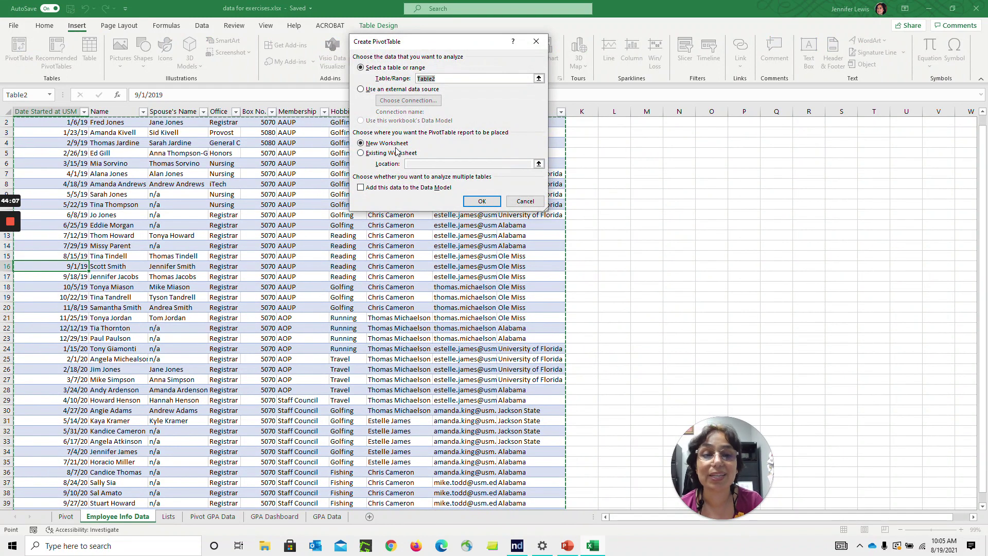
left_click(482, 202)
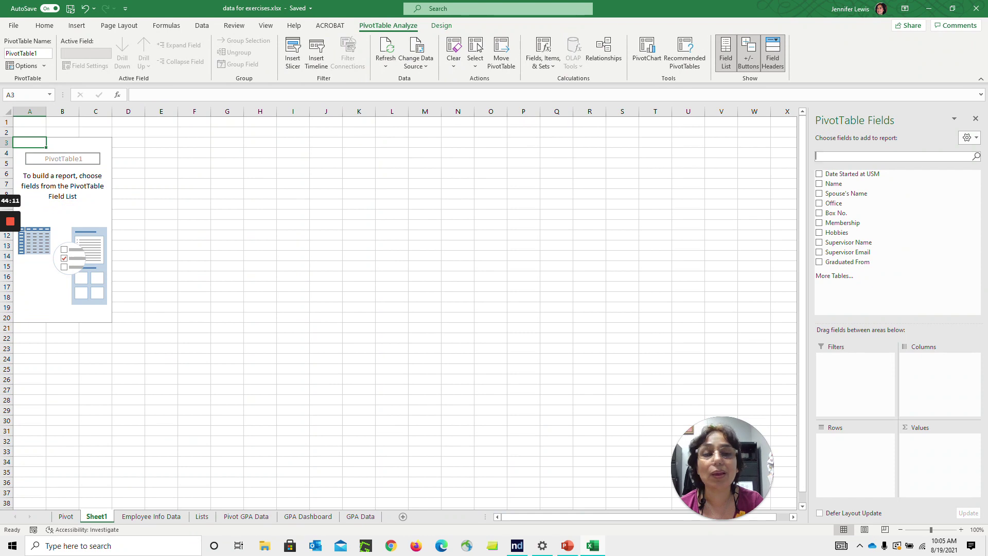
left_click(820, 184)
left_click(820, 193)
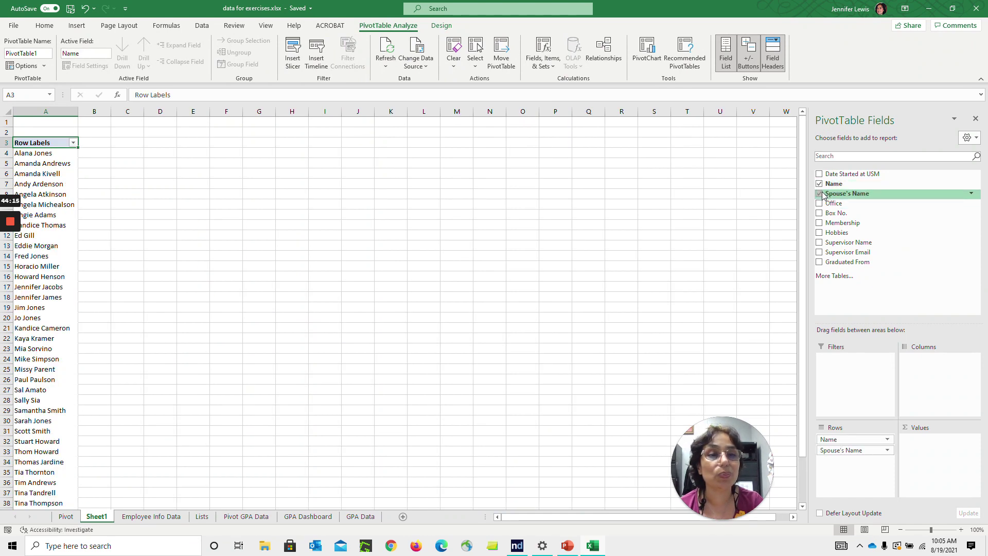
left_click_drag(844, 183, 936, 458)
left_click_drag(804, 275, 801, 513)
left_click_drag(801, 471, 787, 226)
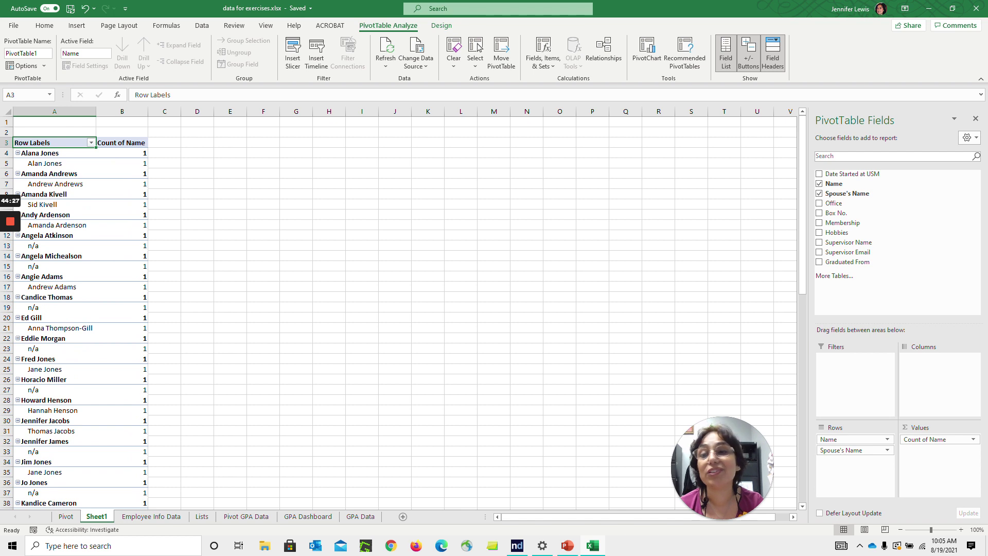
left_click(296, 214)
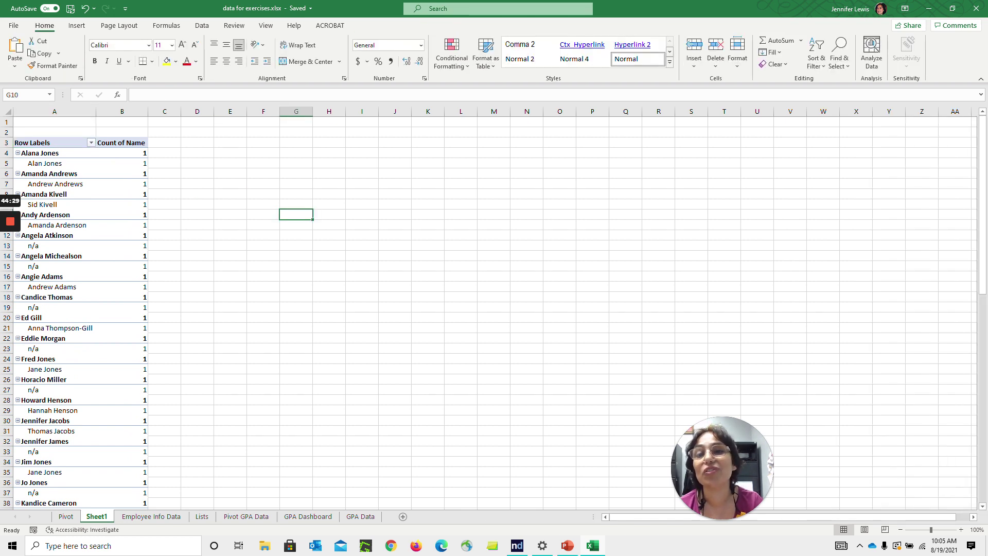
Insert ten PivotTable slicers, from Date Started at USM through Graduated From
left_click(122, 204)
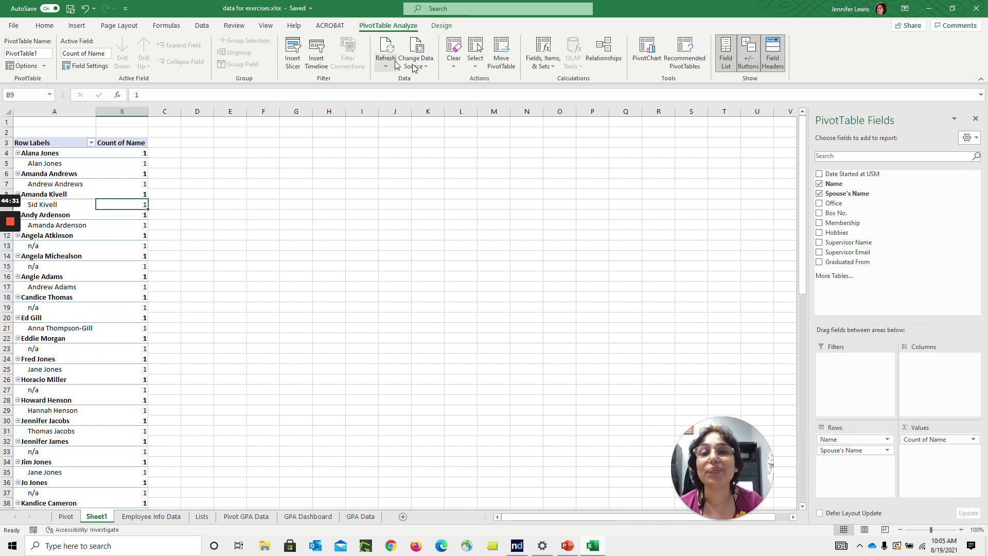
left_click(399, 55)
left_click(399, 65)
left_click(400, 77)
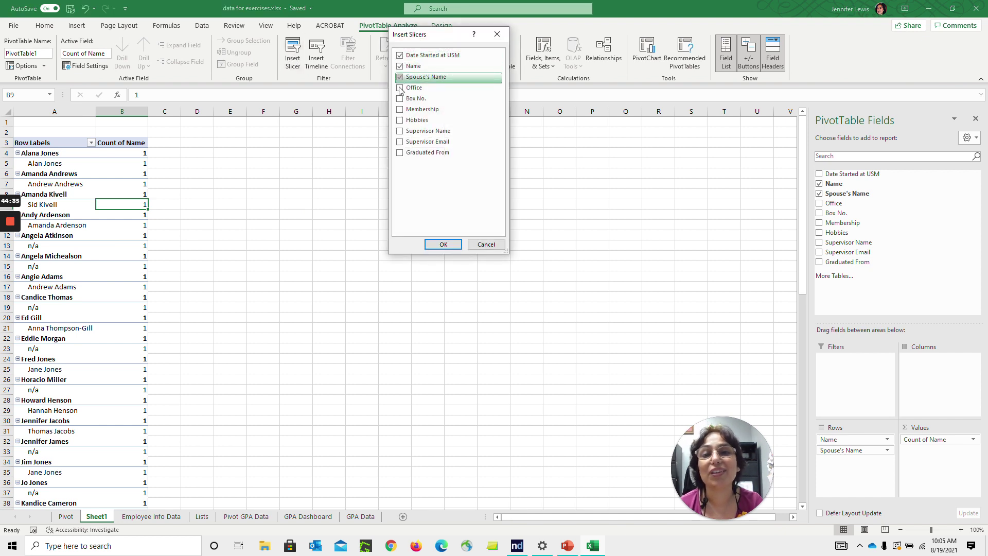
left_click(400, 88)
left_click(400, 98)
left_click(400, 109)
left_click(400, 121)
left_click(400, 131)
left_click(400, 141)
left_click(400, 152)
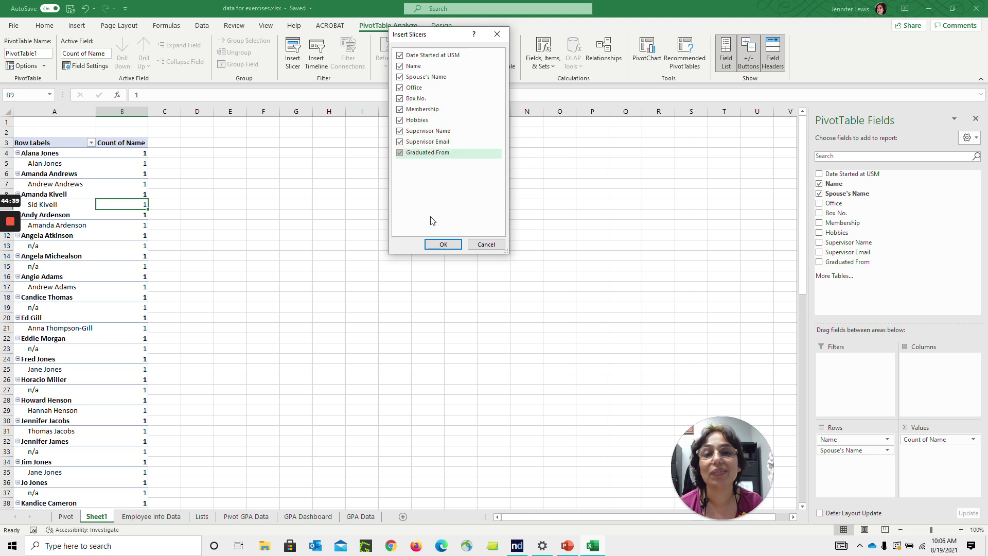
left_click(448, 245)
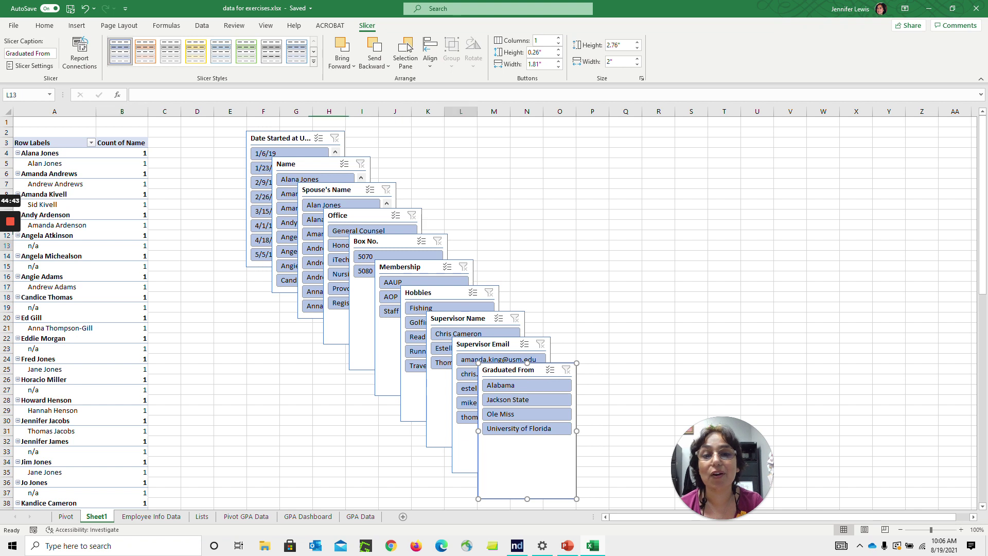
Select all ten stacked slicers together and remove them from Sheet1
right_click(448, 245)
left_click(453, 252)
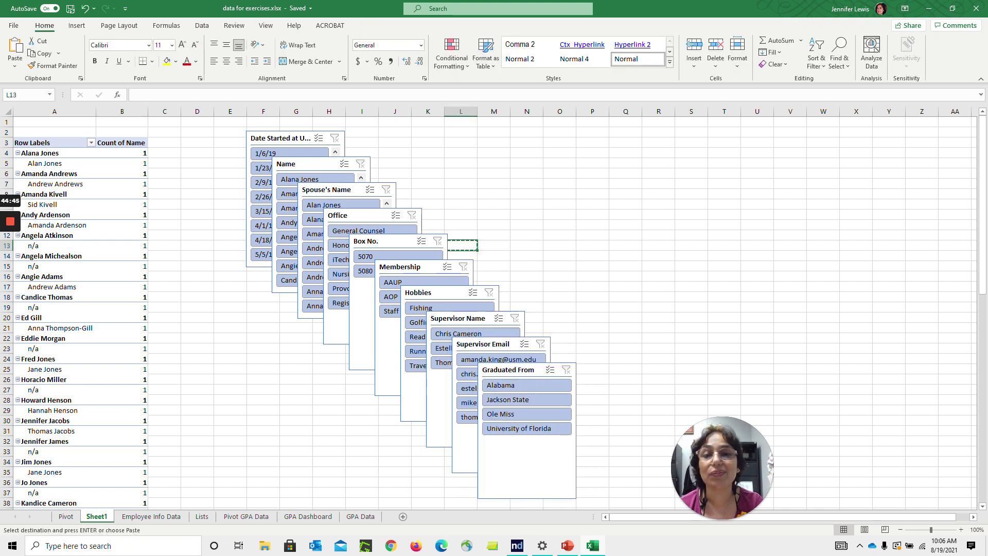
key("Escape")
left_click(494, 194)
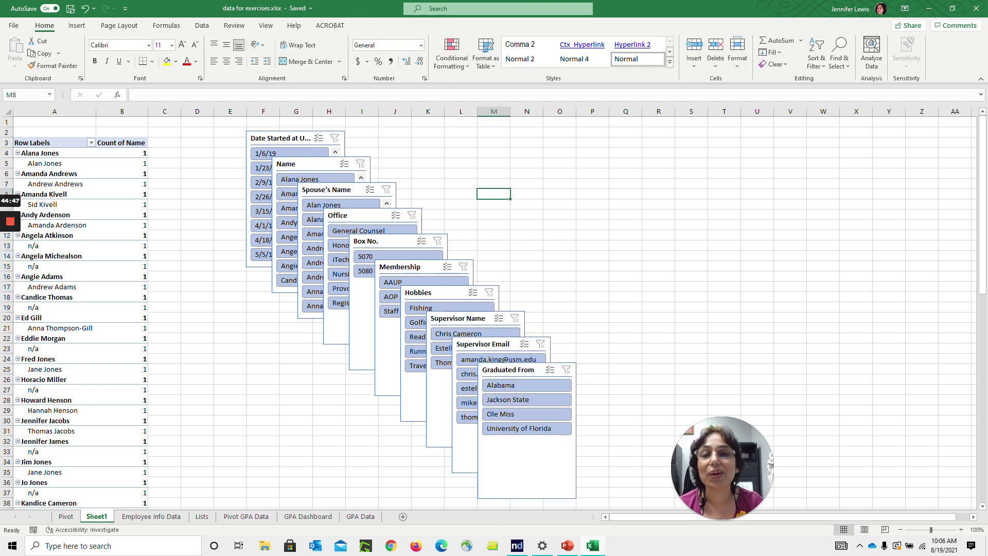
left_click(295, 135)
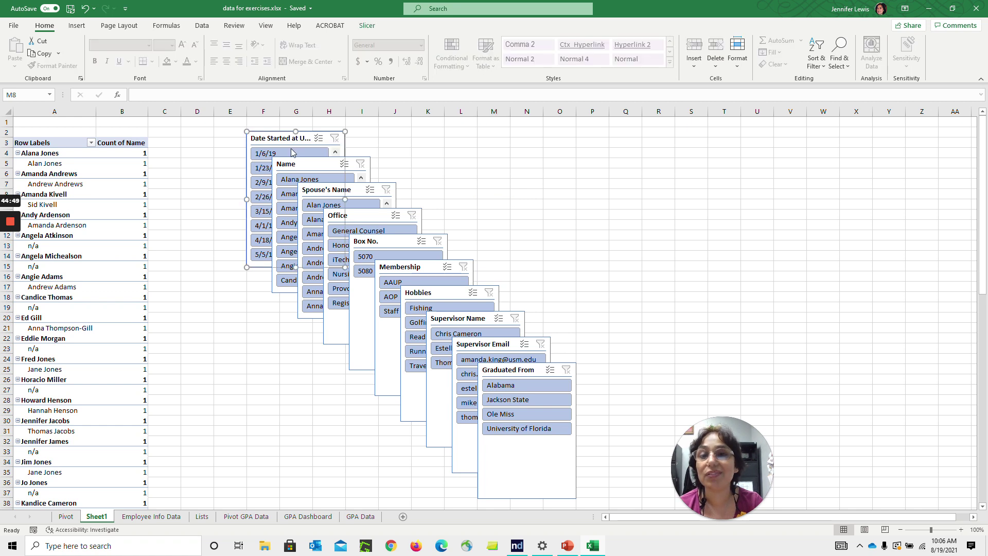
left_click(310, 163, "ctrl")
left_click(333, 189, "ctrl")
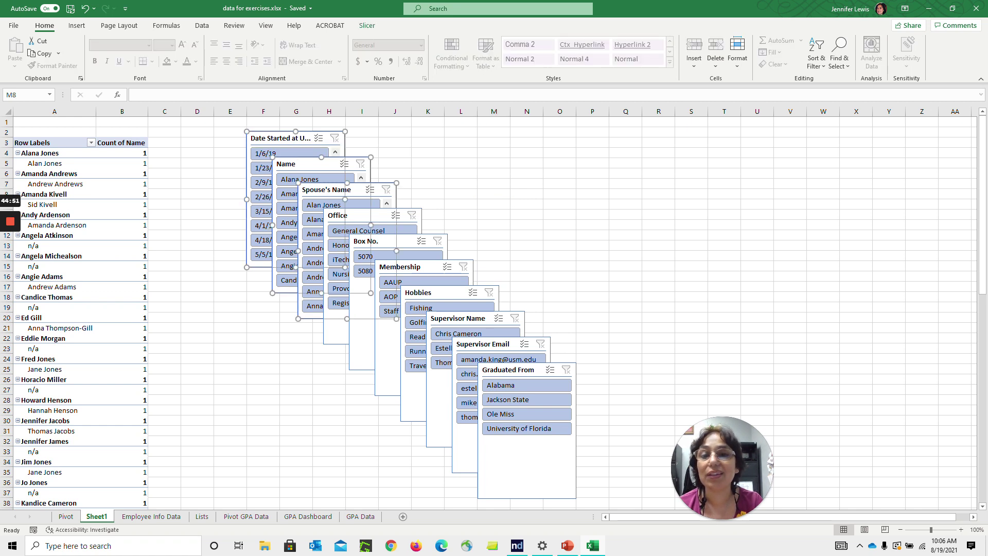
left_click(359, 215, "ctrl")
left_click(396, 248, "ctrl")
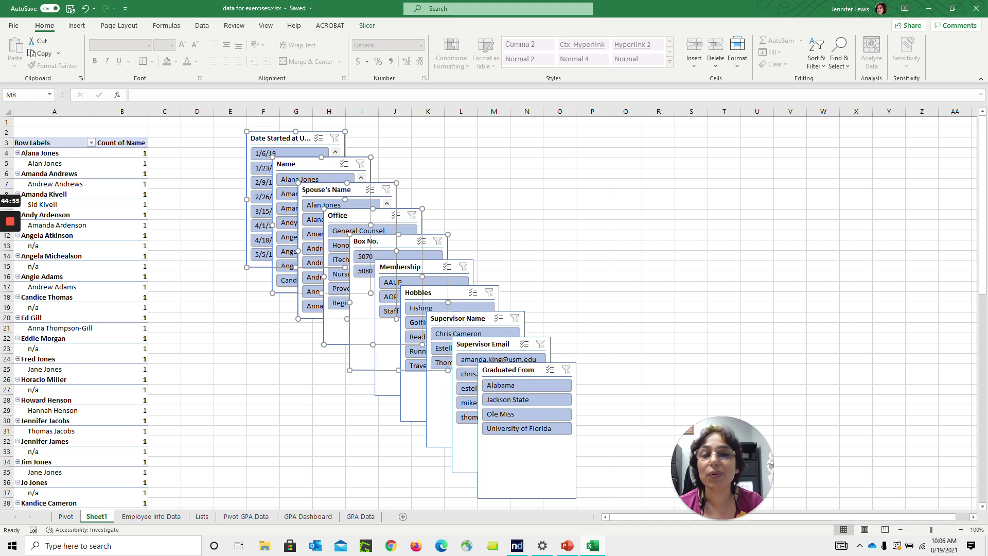
left_click(423, 268, "ctrl")
left_click(444, 293, "ctrl")
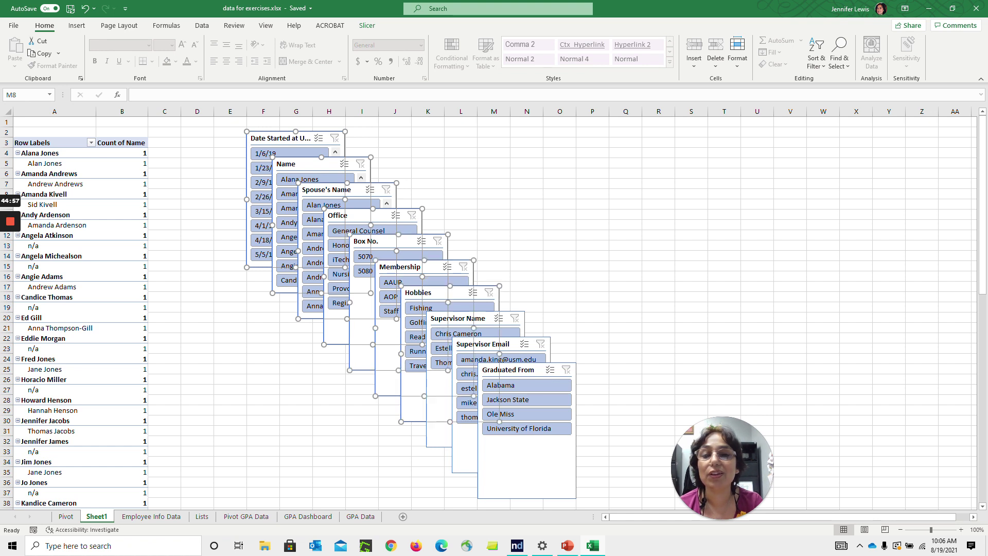
left_click(471, 319, "ctrl")
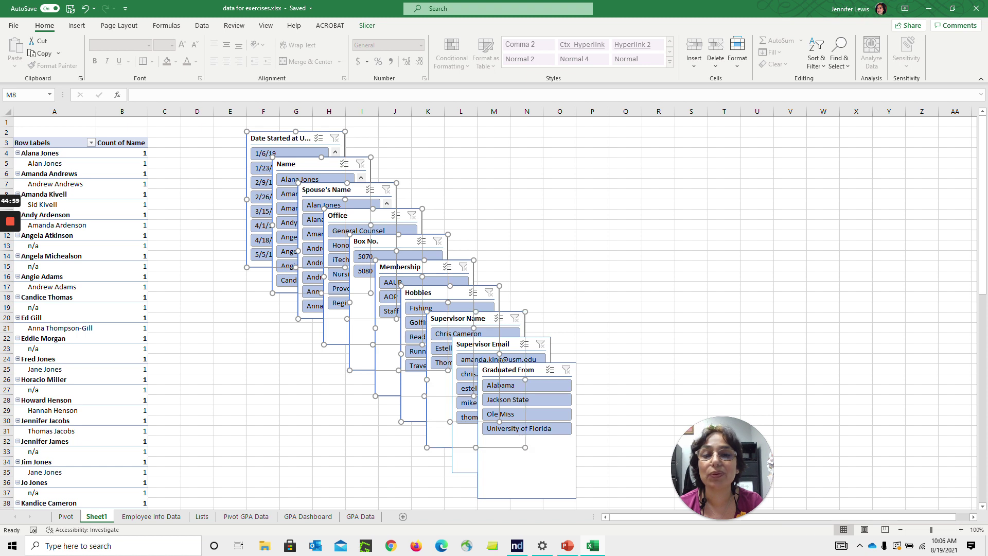
left_click(502, 357, "ctrl")
left_click(513, 370, "ctrl")
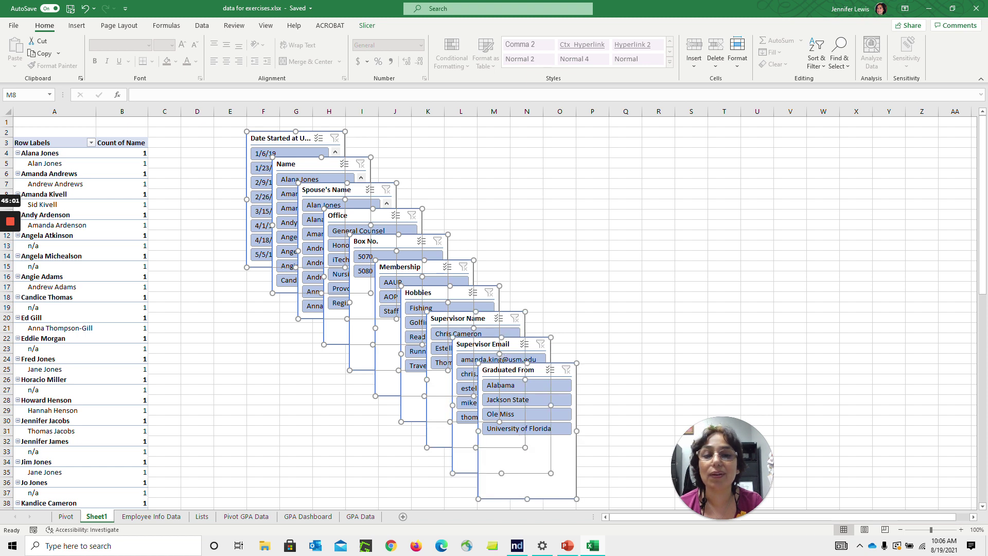
key("Delete")
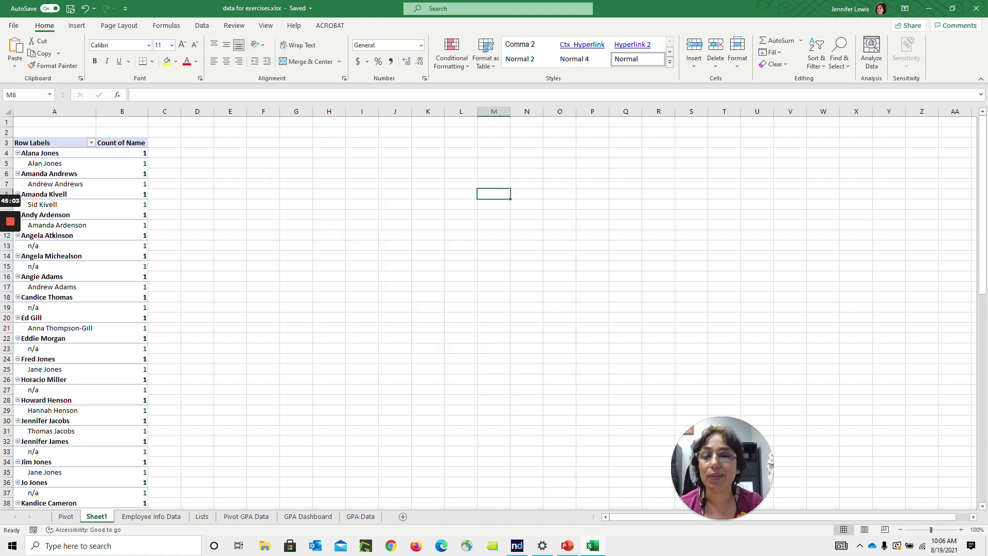
Paste the slicers onto a new Sheet2 and place Graduated From, Supervisor, Hobbies, Membership and Box No. slicers
left_click(403, 516)
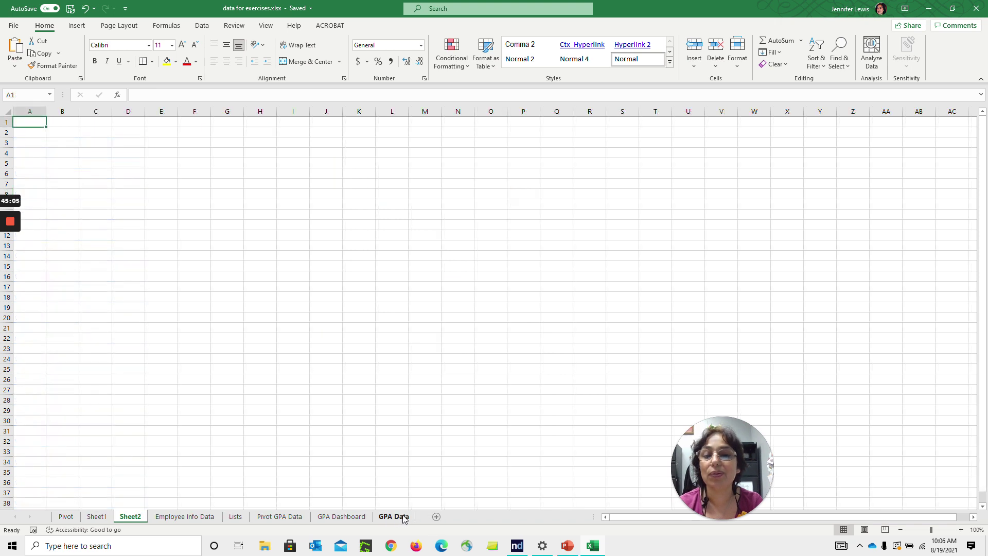
key("ctrl+v")
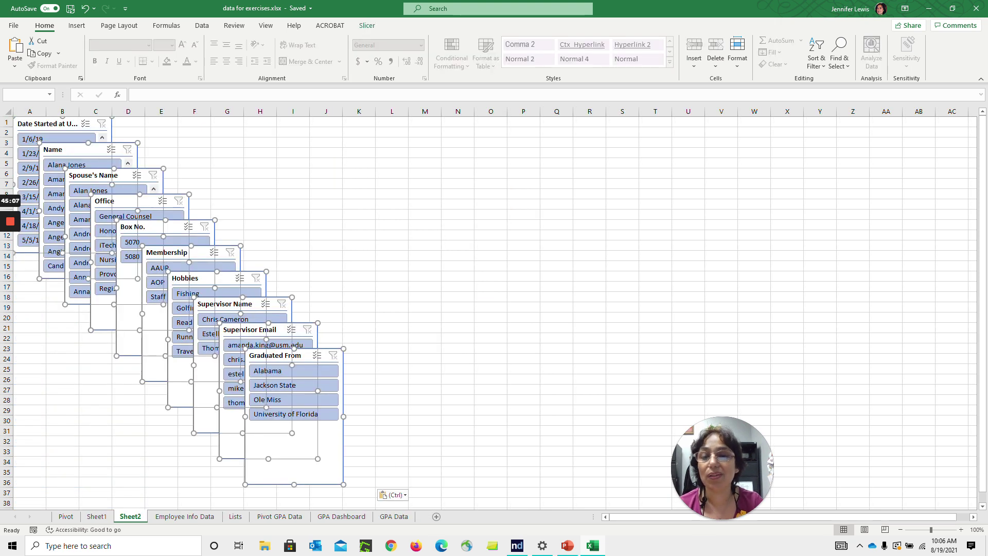
left_click(491, 327)
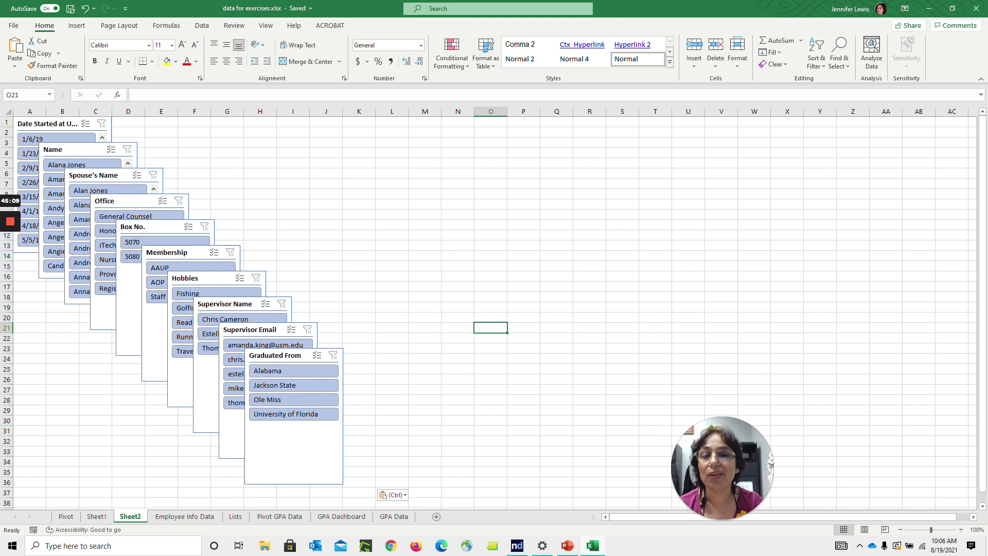
left_click_drag(288, 356, 604, 156)
left_click_drag(279, 330, 626, 305)
left_click_drag(226, 304, 485, 306)
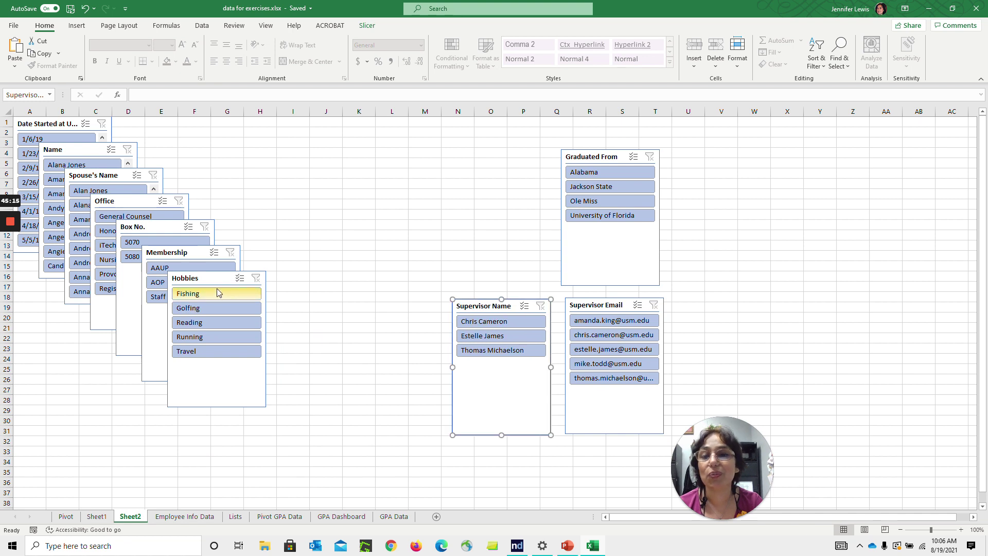
left_click_drag(217, 281, 507, 158)
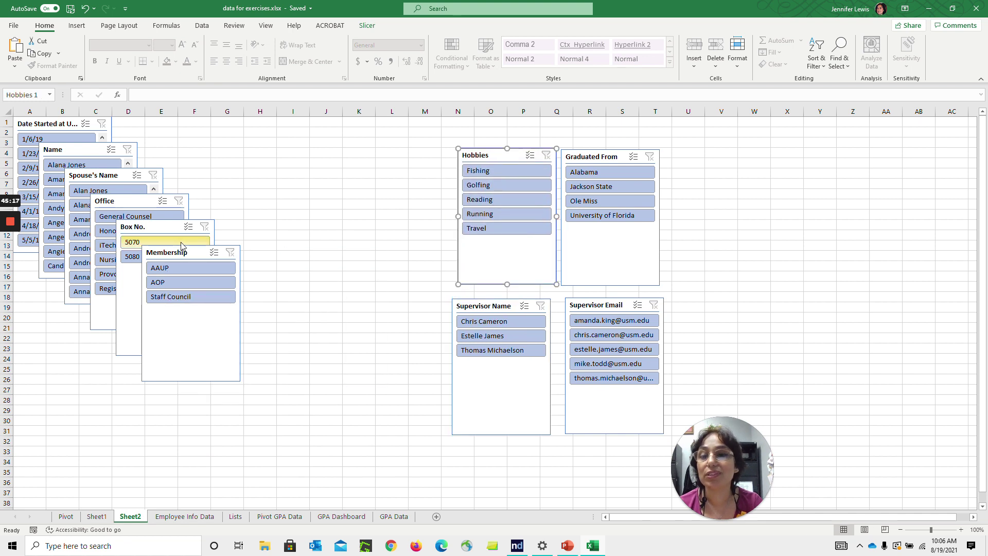
left_click_drag(180, 251, 382, 299)
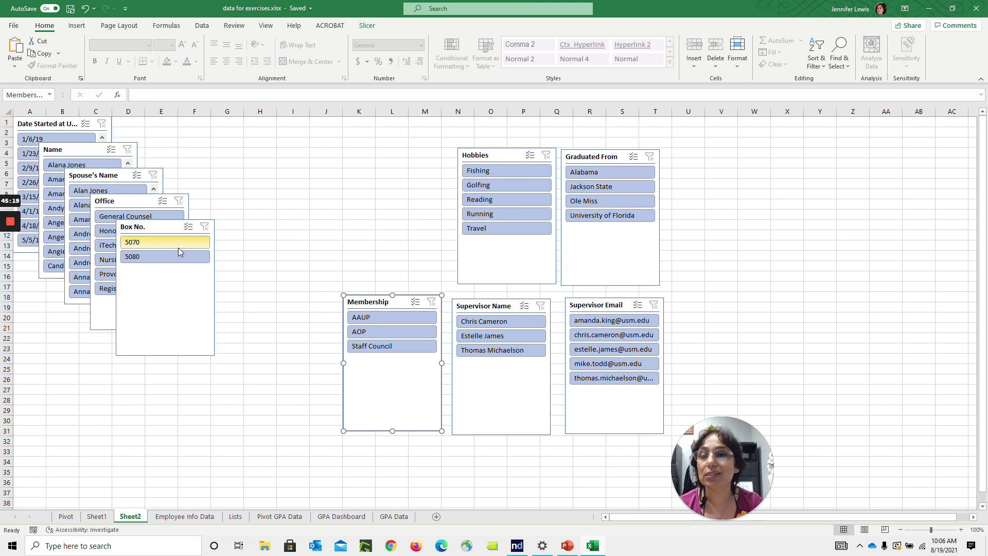
left_click_drag(178, 252, 408, 171)
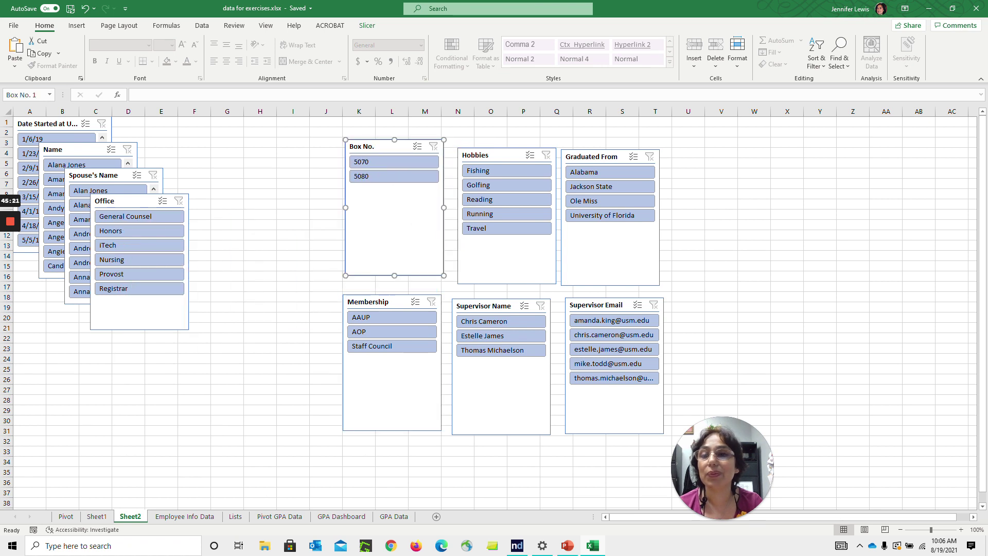
Place the Office, Spouse's Name, Name and start date slicers, then nudge slicers into alignment
left_click_drag(119, 201, 253, 301)
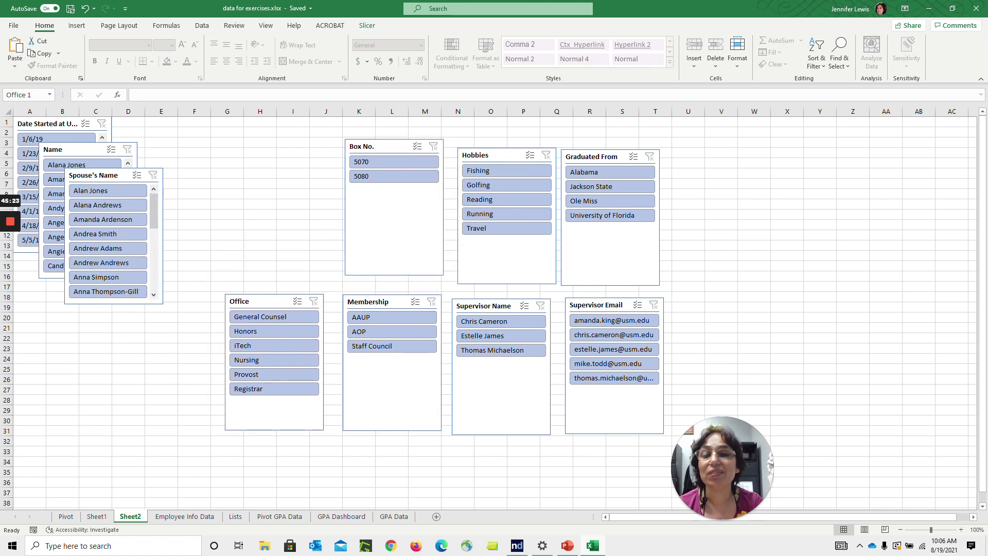
left_click_drag(93, 175, 262, 138)
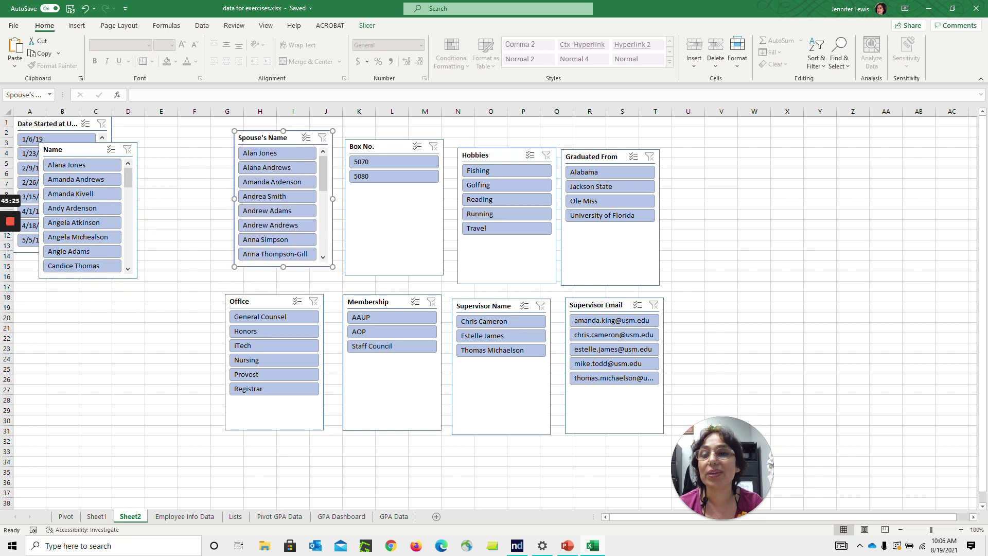
left_click_drag(56, 149, 151, 164)
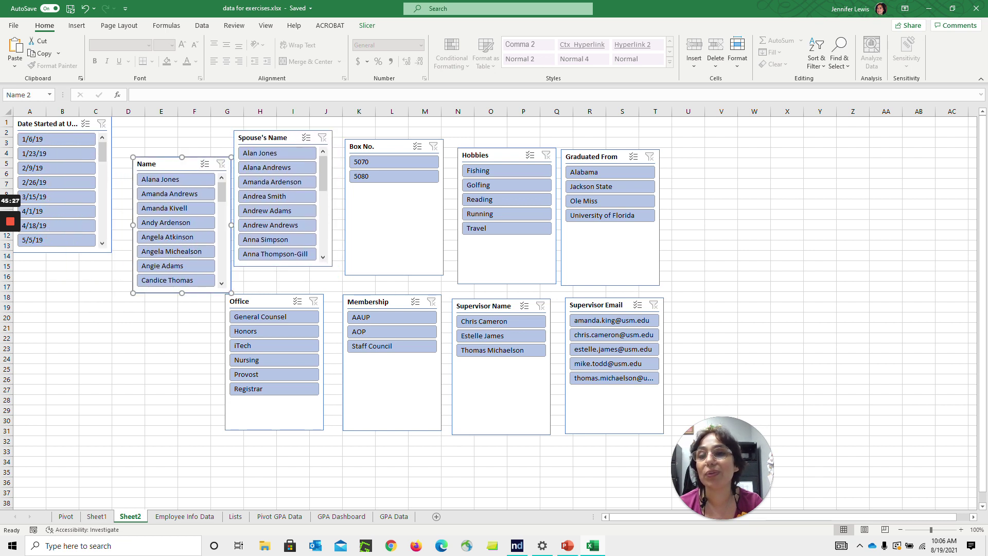
left_click_drag(52, 124, 168, 318)
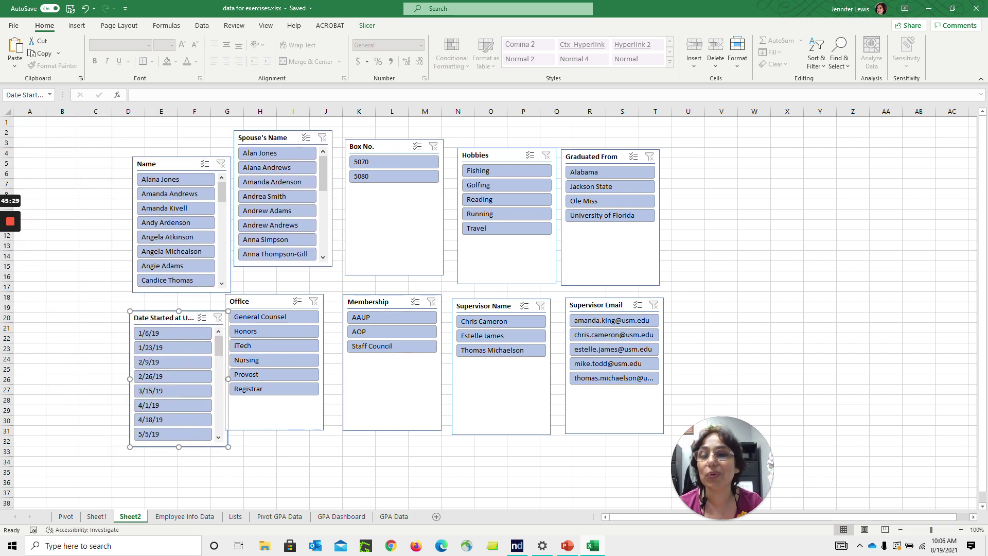
left_click_drag(154, 163, 63, 162)
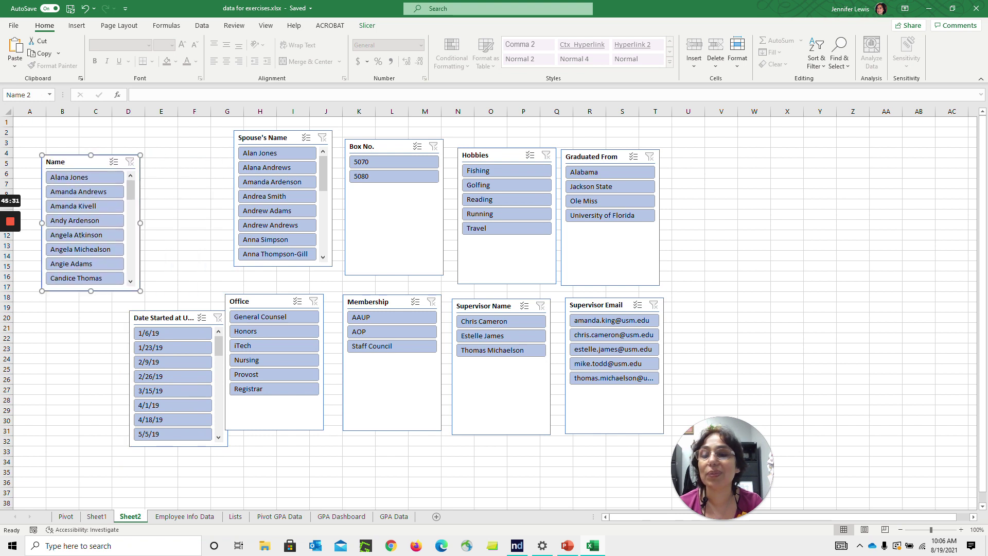
left_click_drag(166, 318, 179, 161)
left_click_drag(381, 147, 396, 147)
left_click(267, 138)
left_click_drag(267, 138, 280, 151)
mouse_move(249, 302)
left_mouse_down()
mouse_move(270, 303)
mouse_move(262, 300)
left_mouse_up()
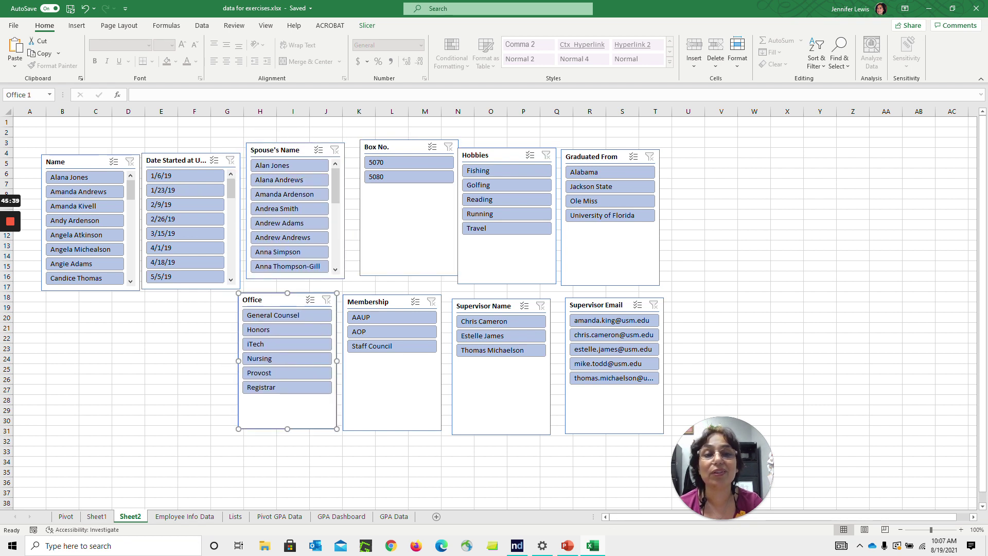
right_click(763, 205)
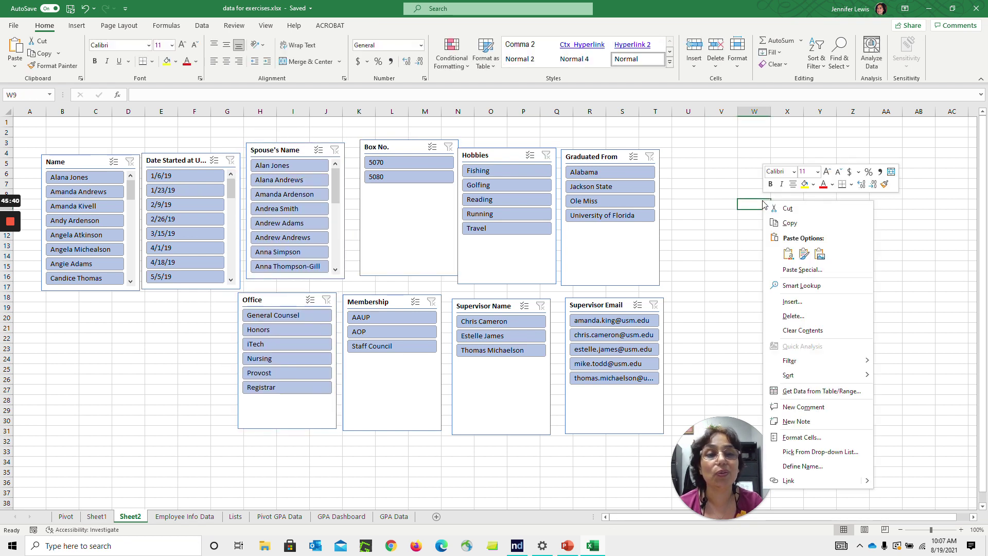
Set cell X7's font colour to orange
left_click(802, 437)
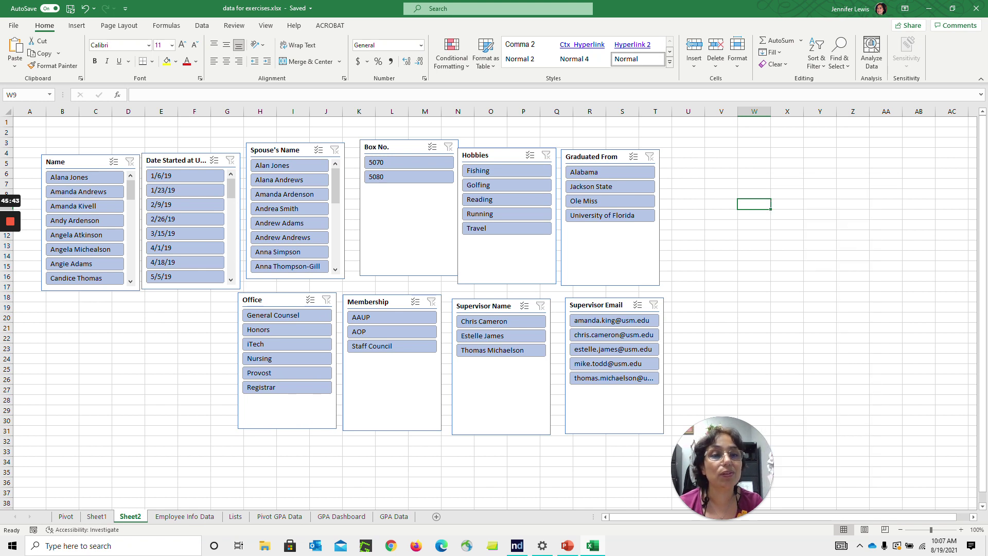
right_click(778, 184)
left_click(843, 171)
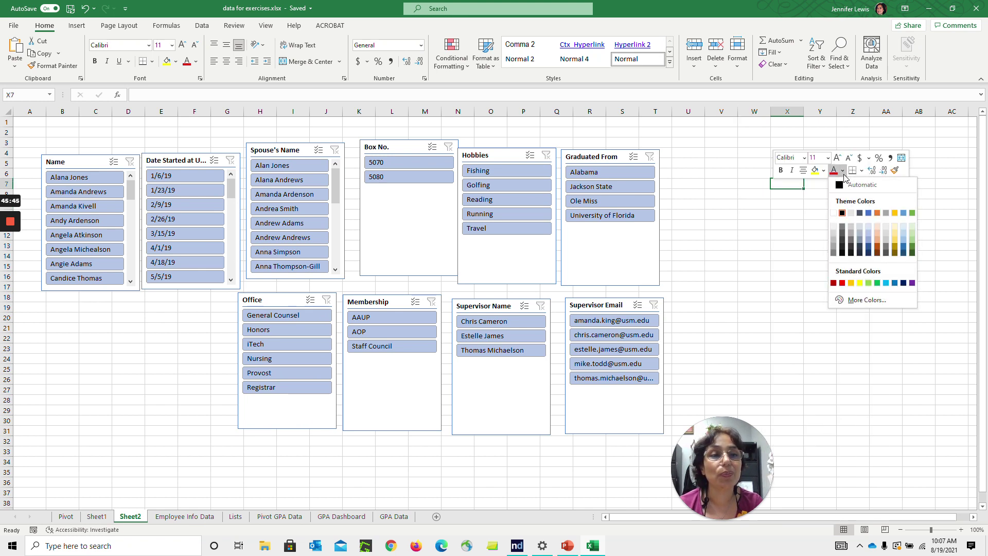
left_click(852, 284)
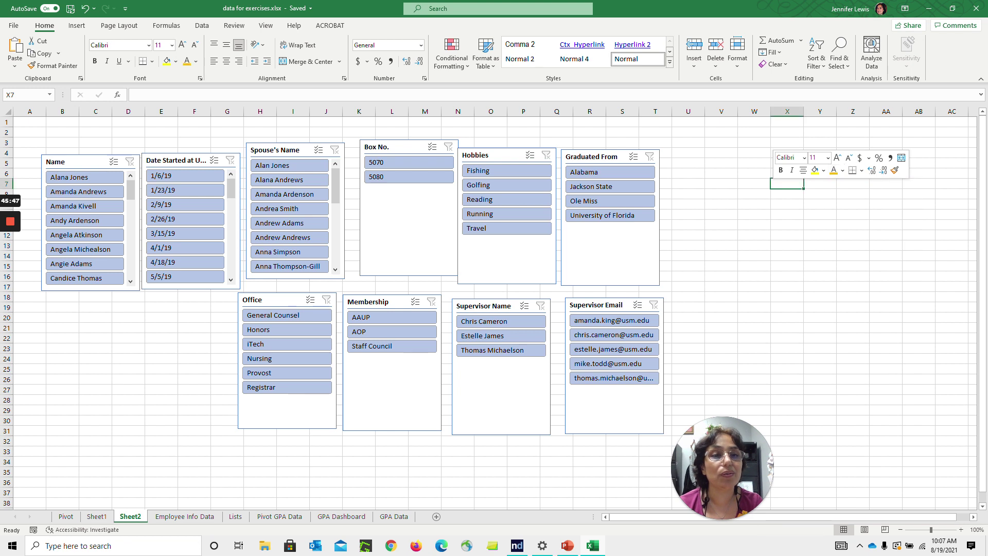
left_click(787, 225)
Select the whole sheet and fill every cell with orange
key("ctrl+a")
right_click(781, 227)
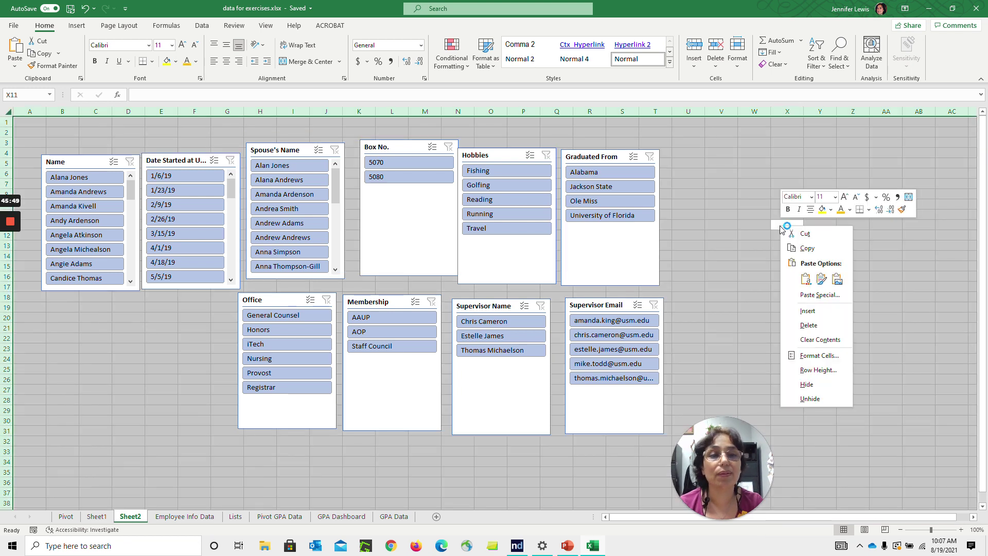
left_click(724, 173)
left_click(723, 174)
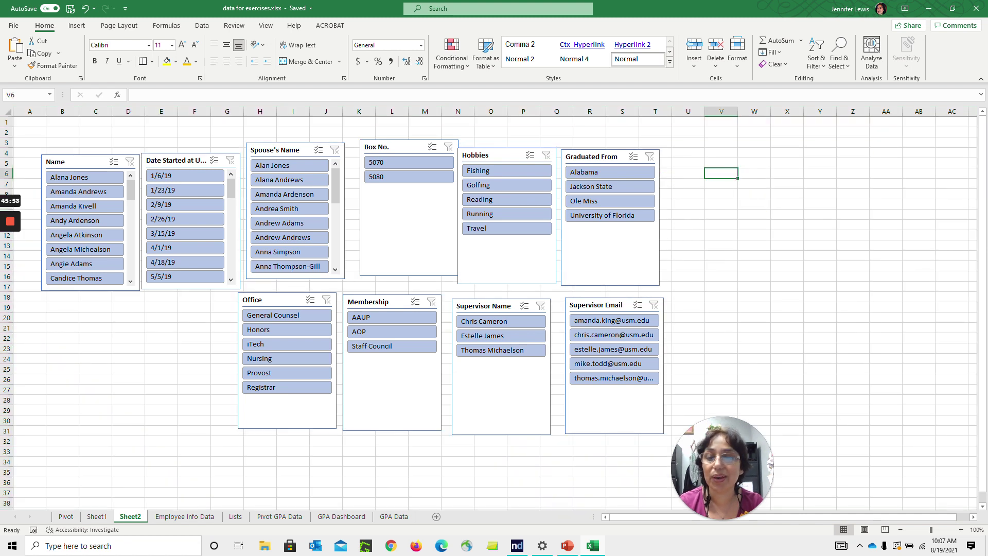
key("ctrl+a")
right_click(724, 170)
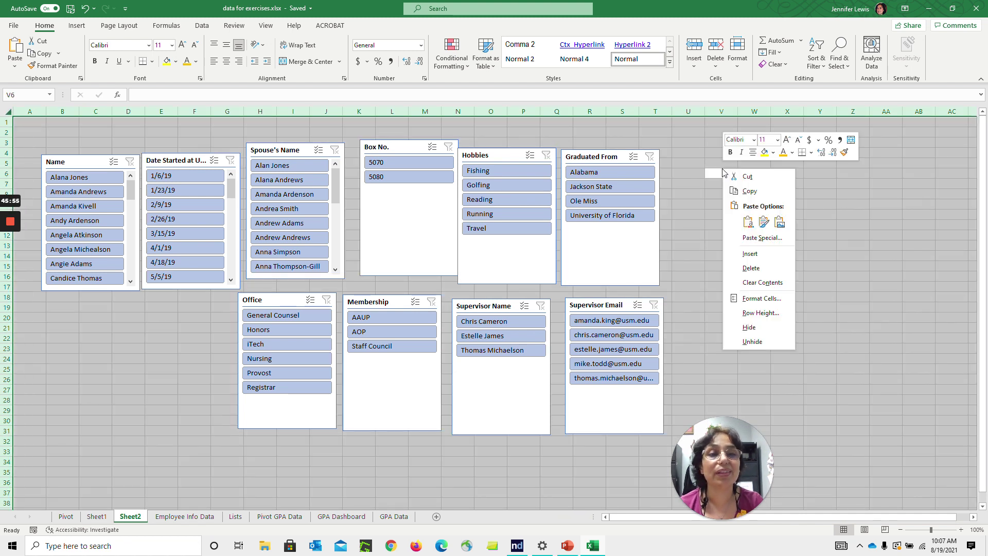
left_click(784, 155)
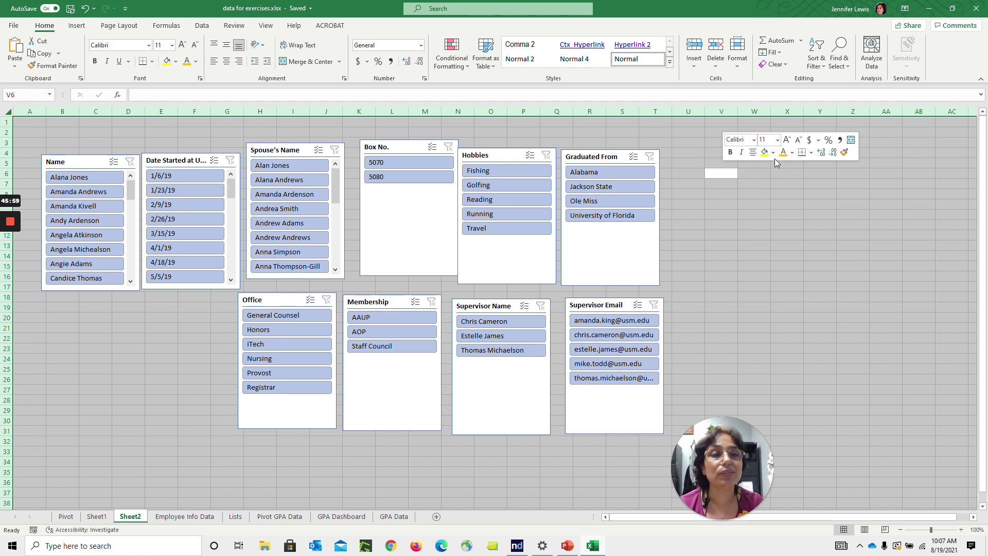
left_click(774, 157)
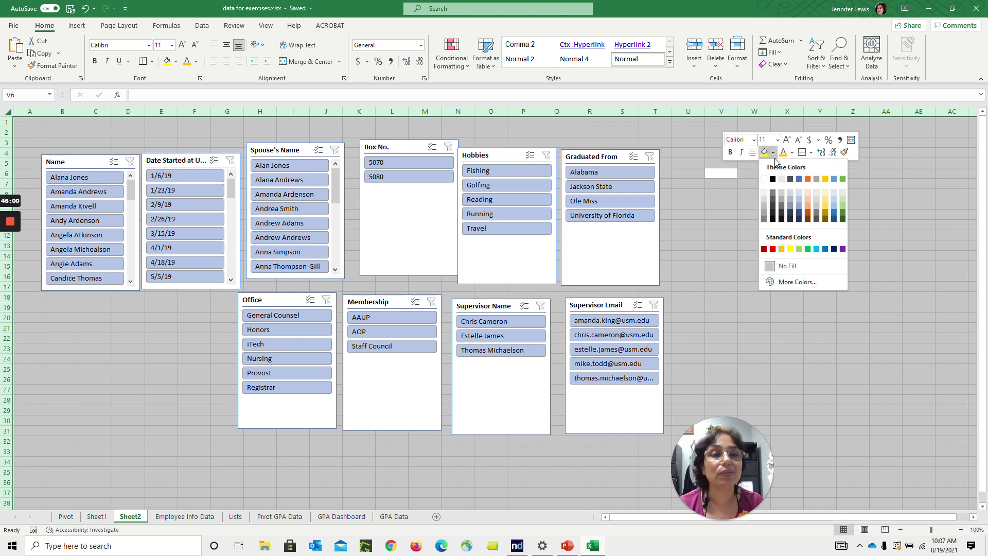
left_click(782, 249)
left_click(785, 246)
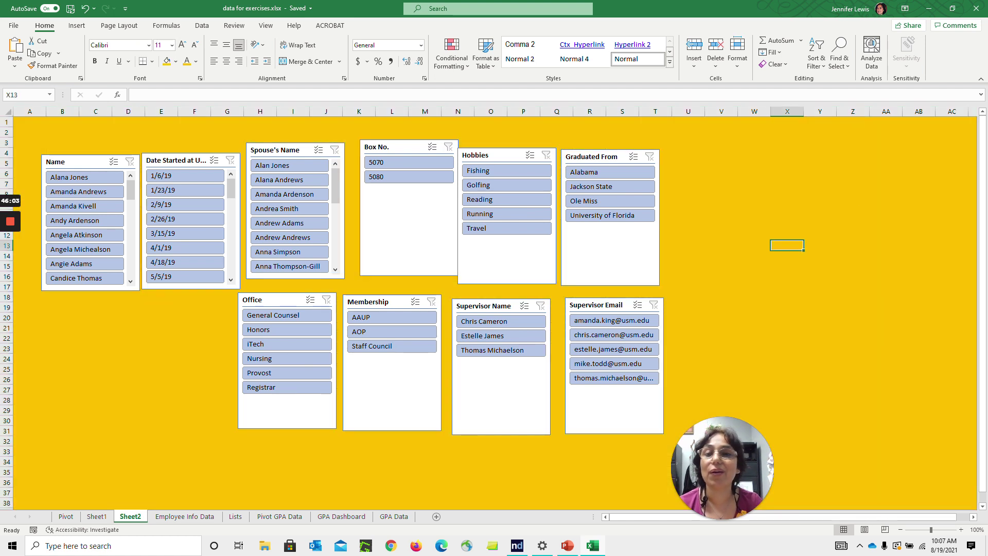
Merge K1:S2 and enter the title CONTACTS DASHBOARD
left_click_drag(358, 122, 623, 132)
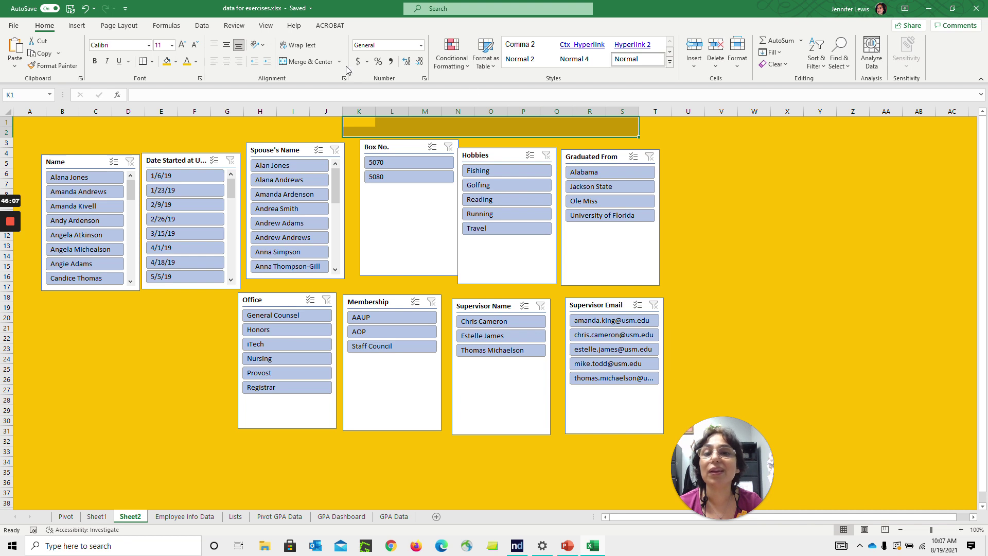
left_click(315, 62)
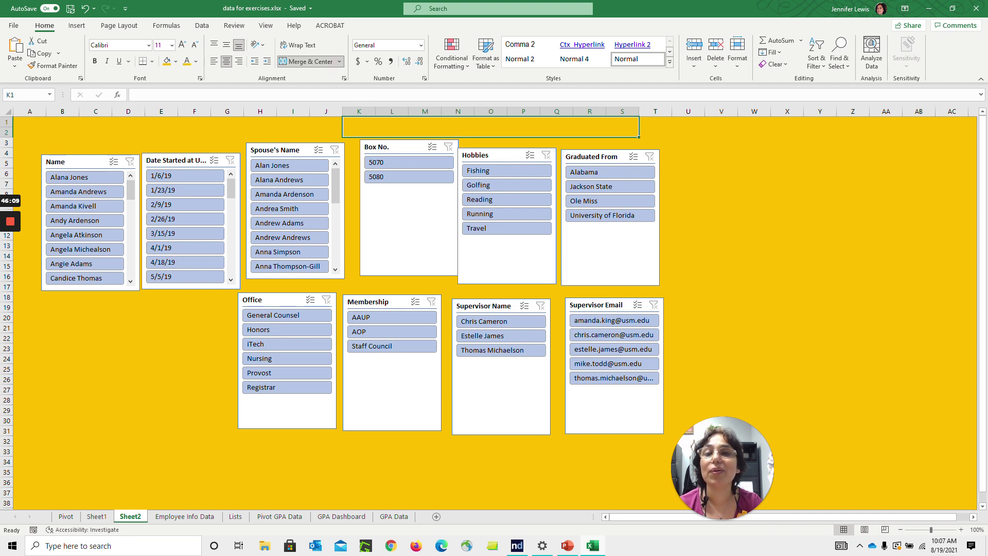
left_click(332, 95)
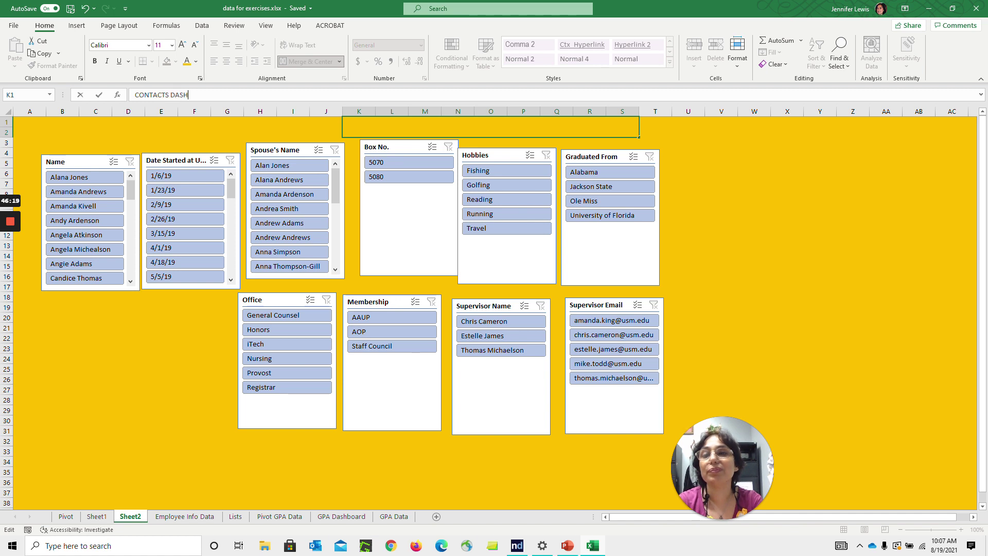
key("Return")
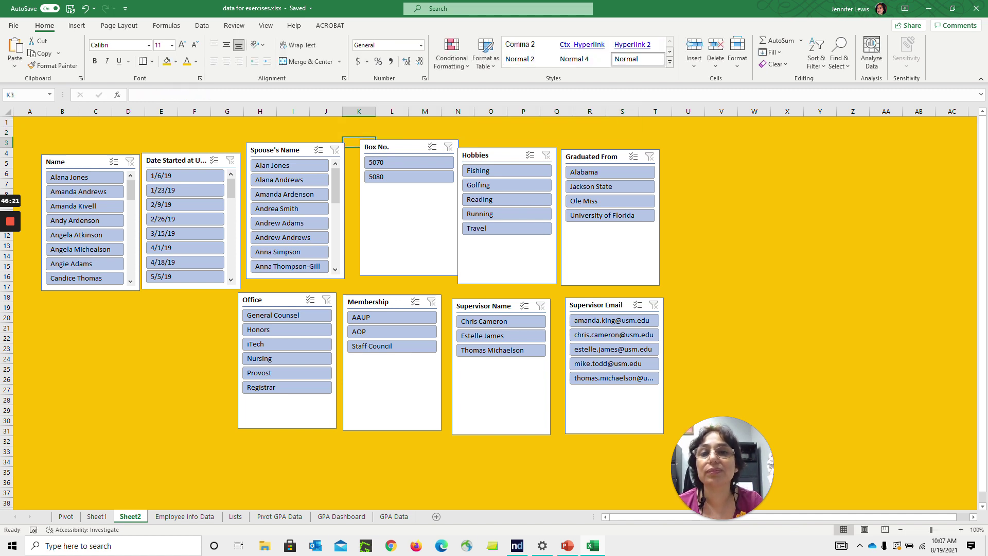
key("Up")
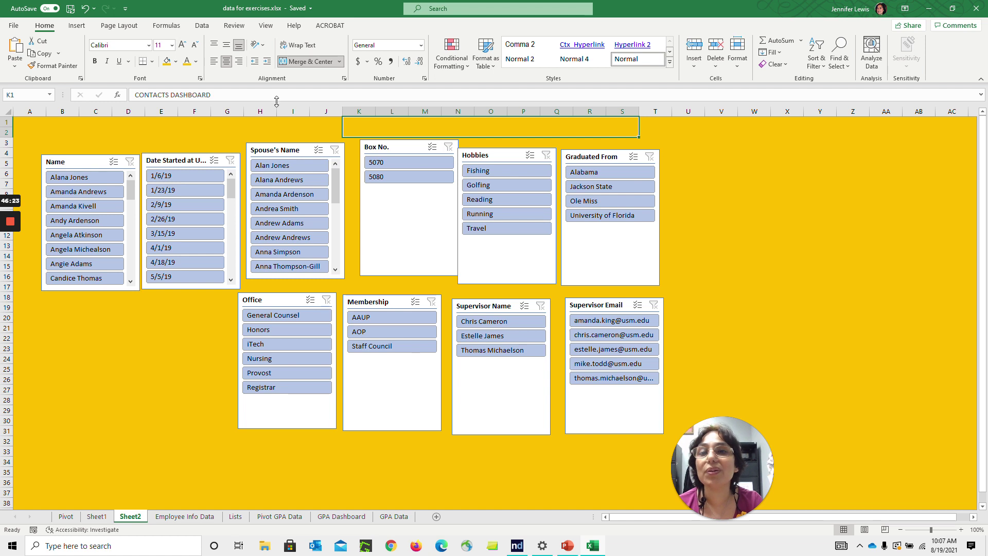
Format the title as black, bold, 24 pt text
double_click(453, 130)
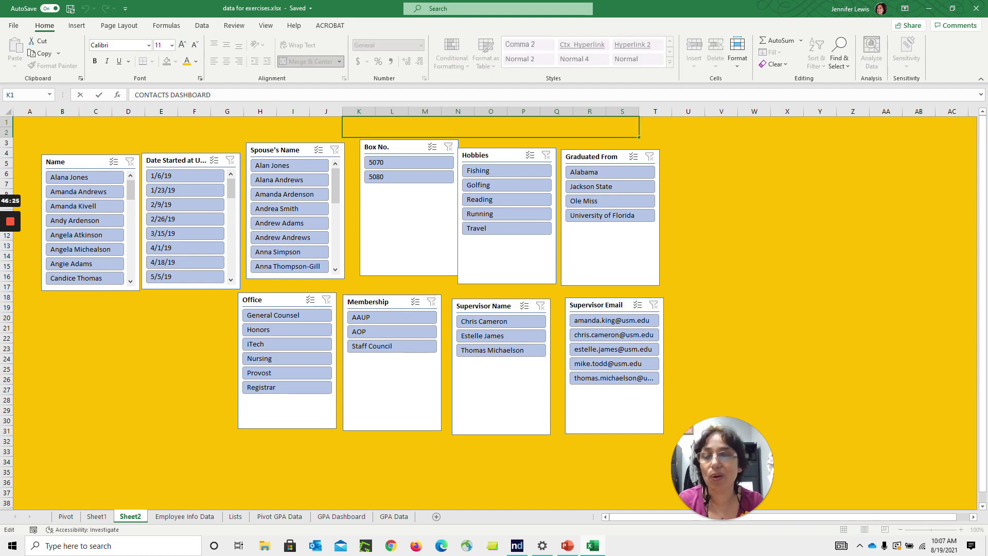
left_click(196, 61)
left_click(194, 77)
left_click(183, 45)
left_click(183, 45)
left_click(183, 46)
left_click(183, 45)
left_click(183, 46)
left_click(182, 45)
left_click(183, 45)
left_click(95, 62)
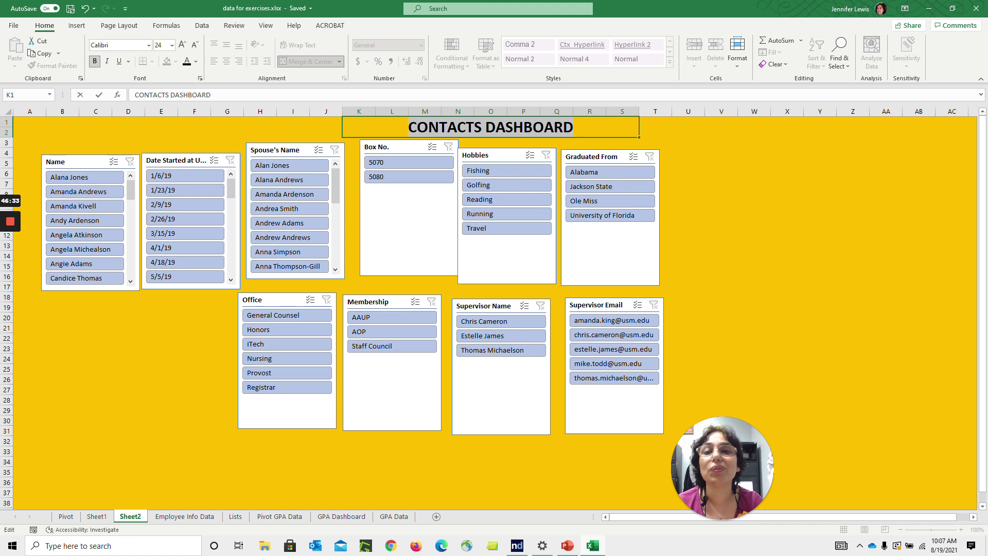
left_click(293, 122)
Merge and centre the title across rows 1–3 through column AB
left_click_drag(30, 132, 918, 145)
left_click(326, 65)
left_click(787, 215)
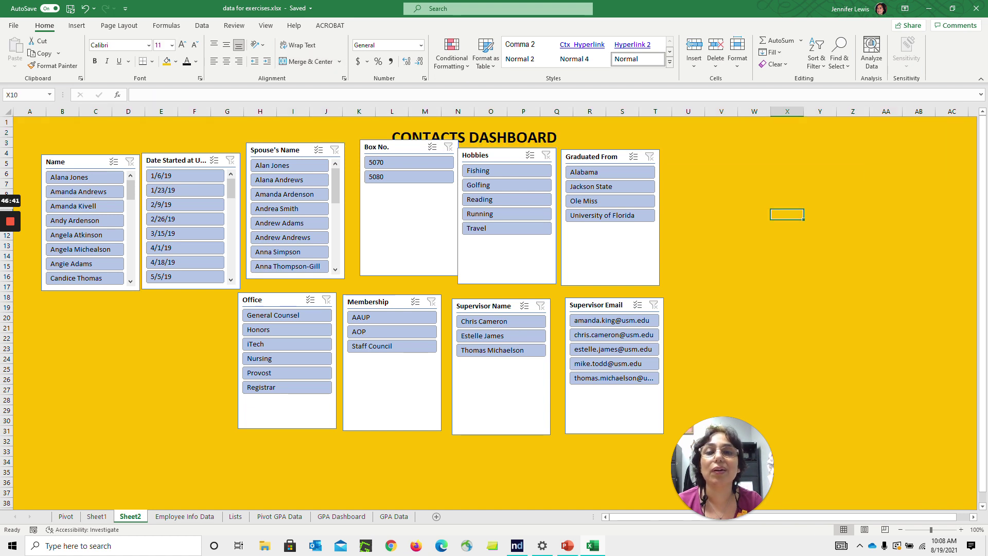
Realign the Box No., Hobbies, Graduated From and Spouse's Name slicers in their row
mouse_move(395, 147)
left_mouse_down()
mouse_move(388, 169)
mouse_move(384, 157)
left_mouse_up()
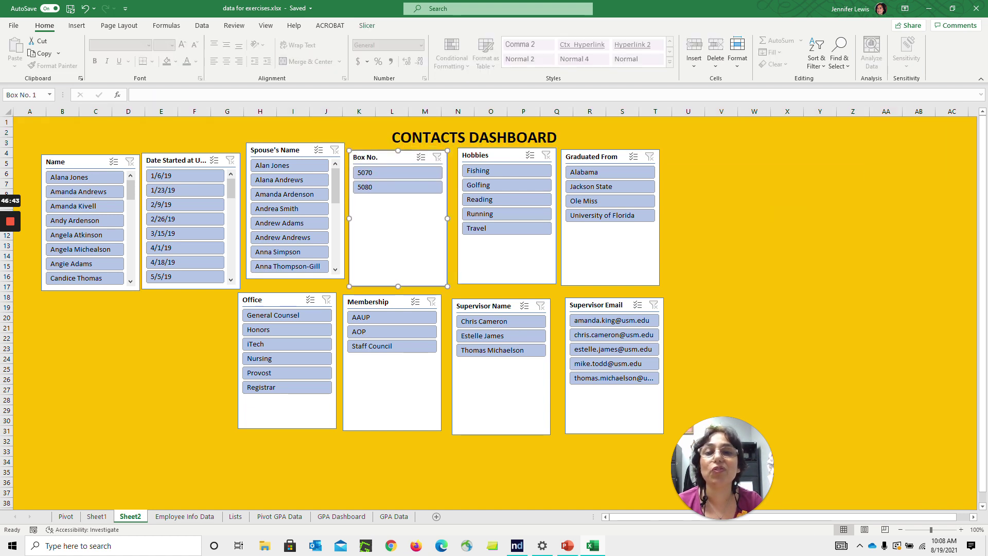
left_click_drag(494, 155, 491, 162)
left_click_drag(592, 157, 592, 165)
left_click_drag(288, 148, 284, 157)
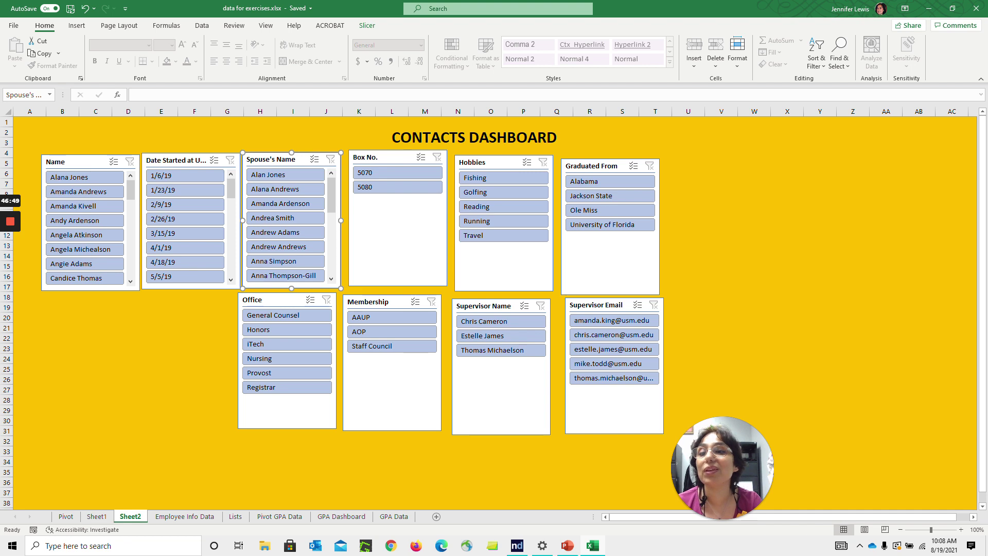
Draw a tall blue rectangle down column A at the sheet's left edge
left_click(60, 131)
left_click(77, 25)
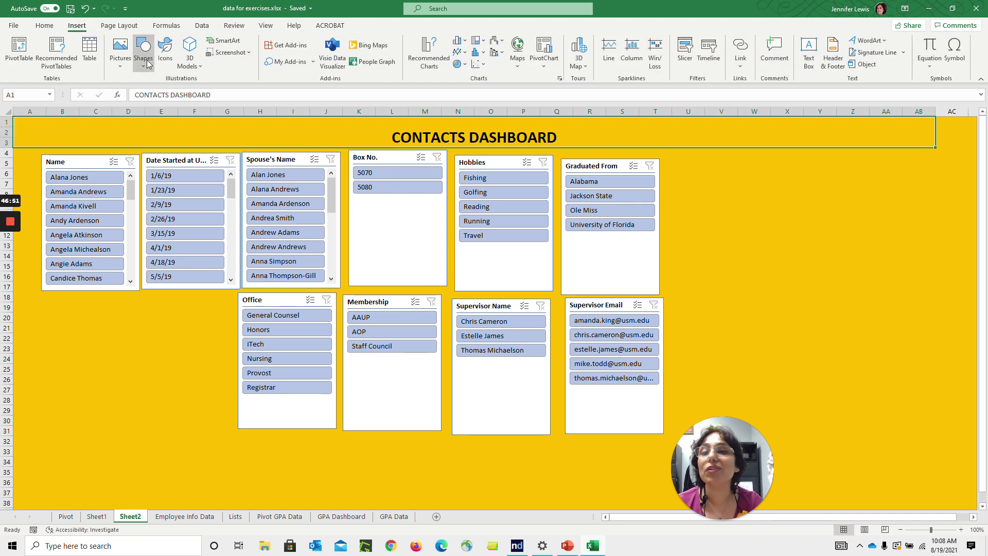
left_click(143, 51)
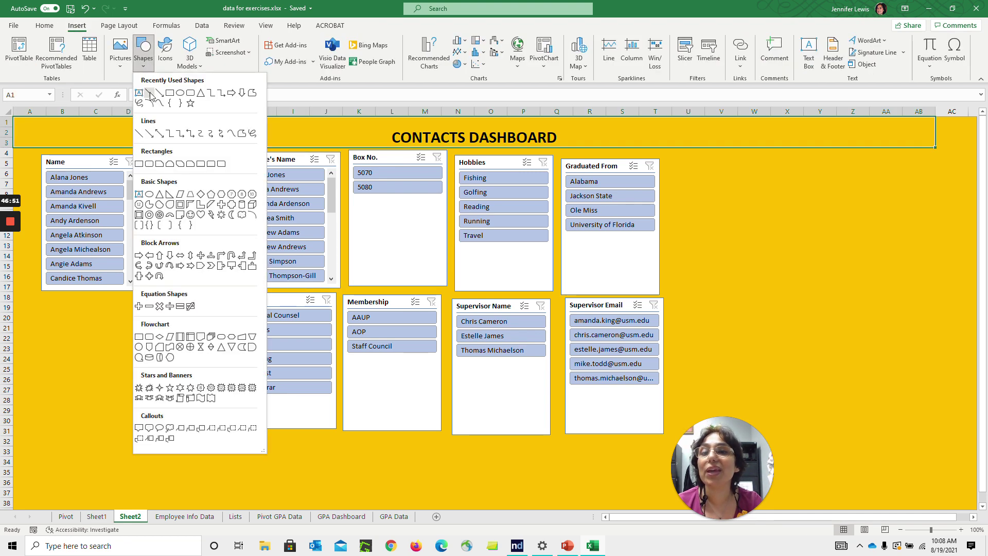
left_click(140, 163)
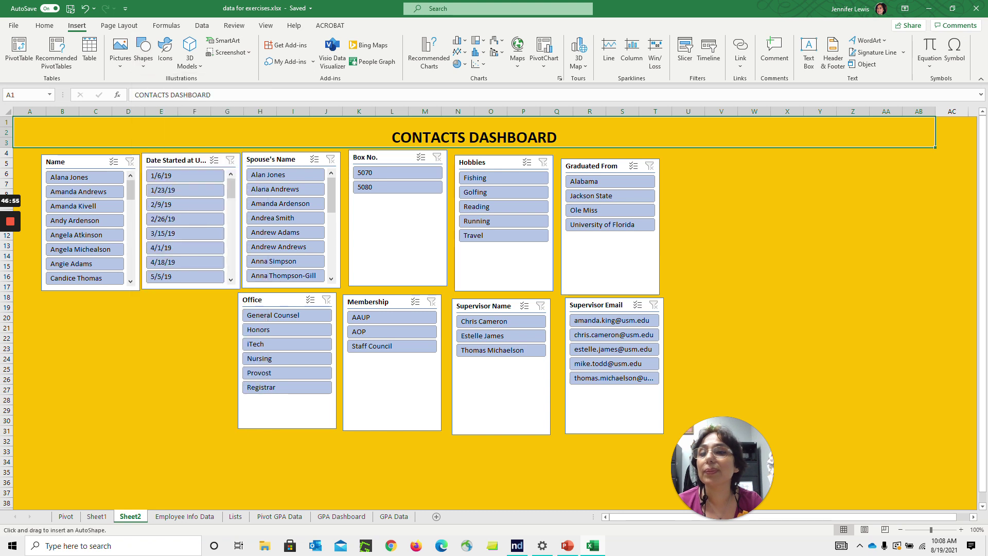
mouse_move(18, 151)
left_mouse_down()
mouse_move(35, 171)
mouse_move(47, 424)
left_mouse_up()
left_click_drag(35, 361, 30, 361)
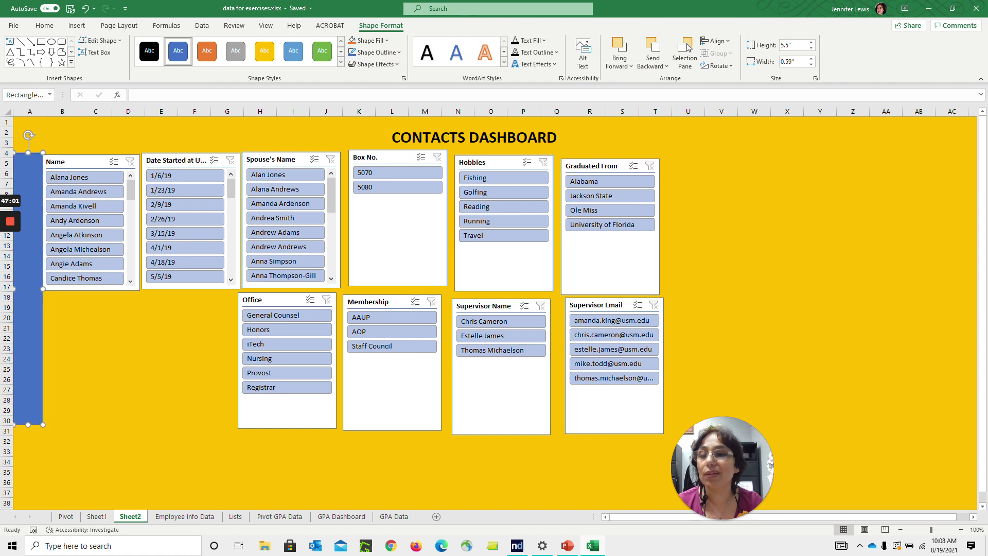
Copy the rectangle, rotate it horizontal along rows 31–33, and paste another rotated copy
right_click(28, 410)
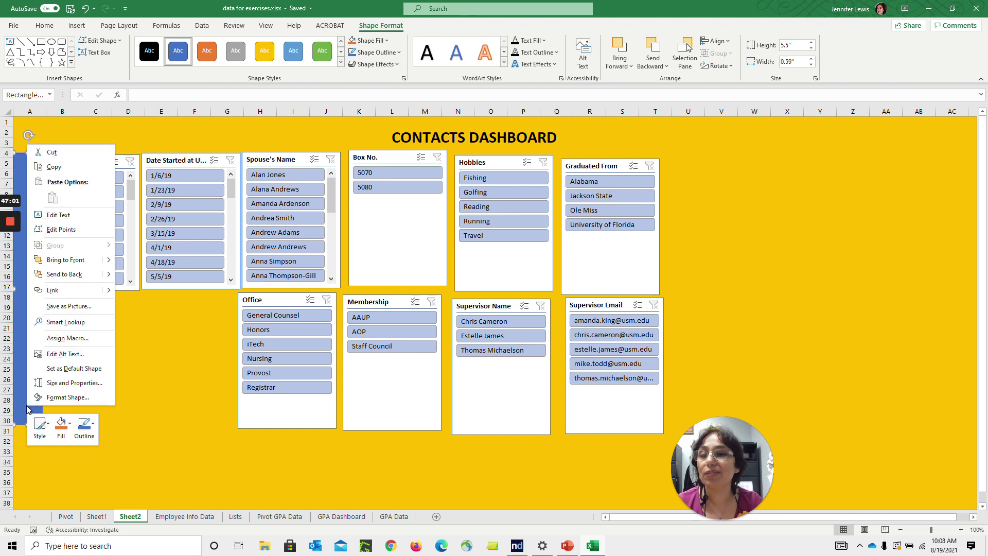
left_click(72, 173)
left_click(95, 430)
key("ctrl+v")
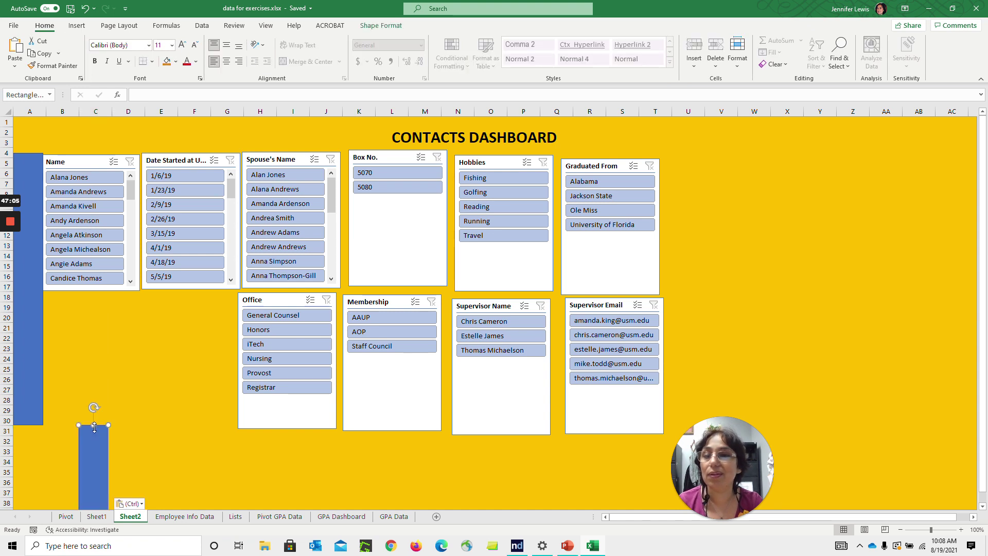
left_click_drag(93, 407, 278, 370)
left_click_drag(206, 370, 206, 440)
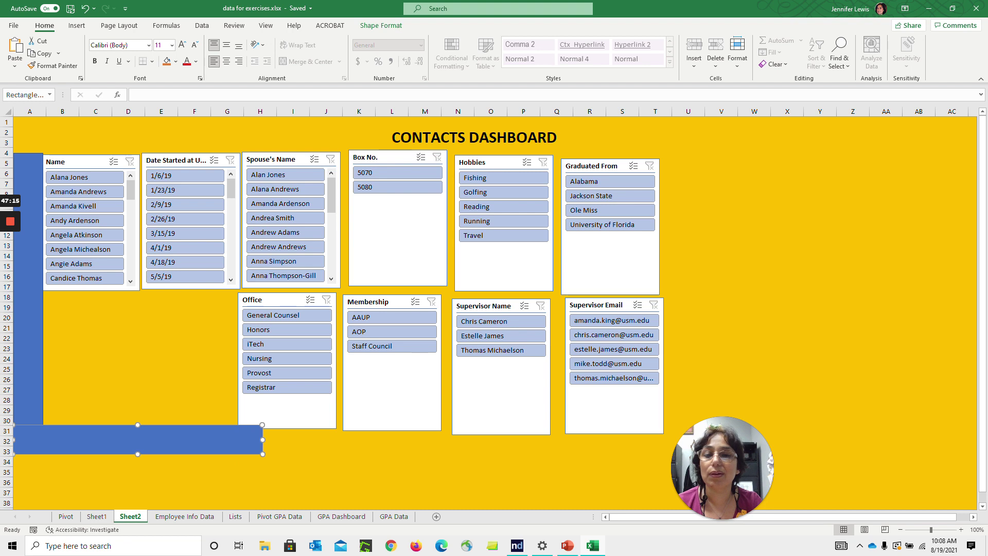
left_click(293, 462)
key("ctrl+v")
left_click_drag(291, 438, 81, 479)
Extend the bottom blue bar further right with another rotated copy
left_click_drag(196, 480, 360, 408)
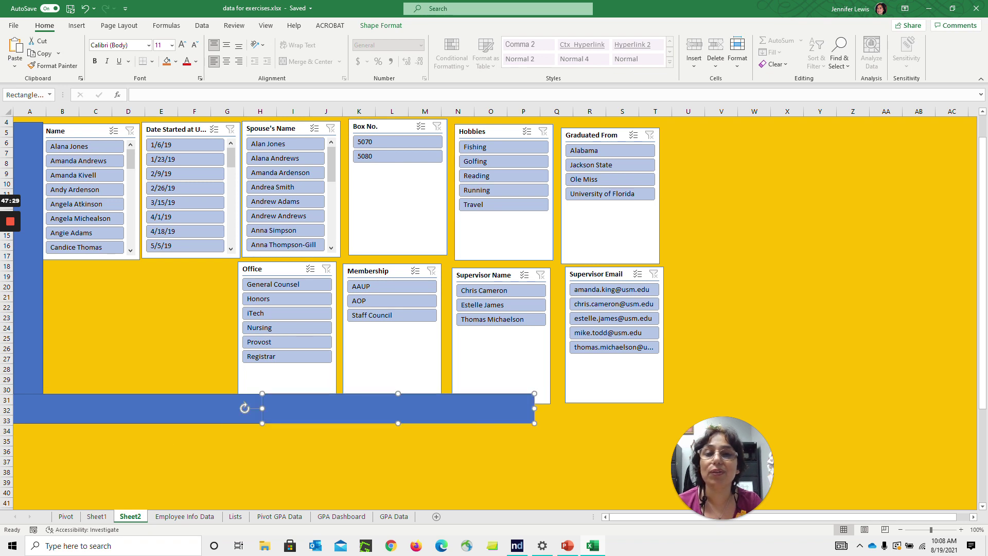
left_click(589, 441)
key("ctrl+v")
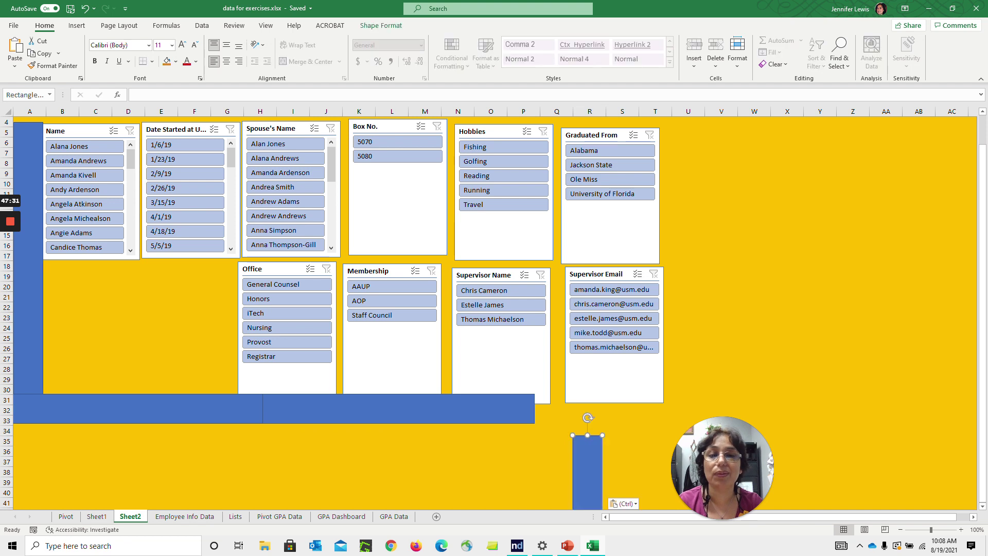
left_click_drag(588, 418, 324, 328)
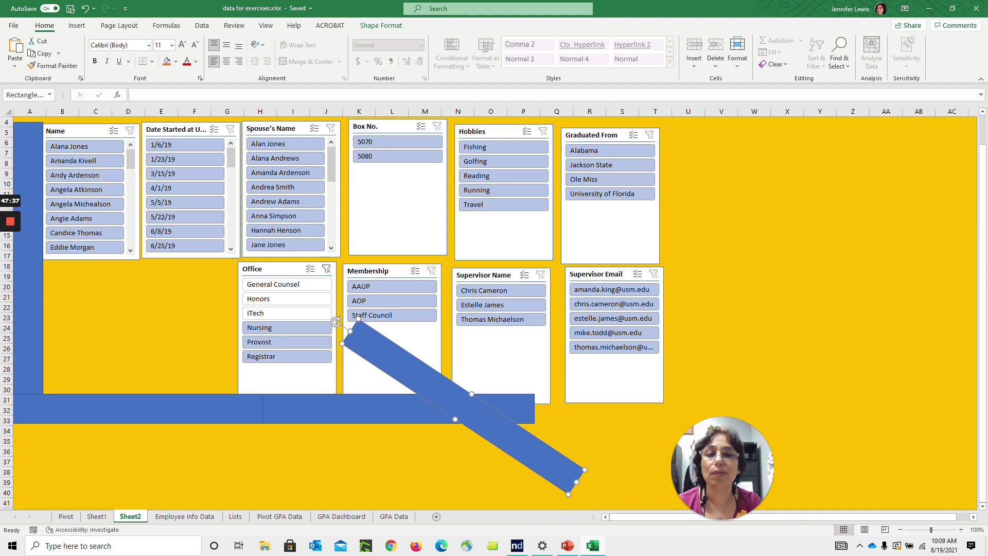
left_click_drag(310, 406, 310, 406)
left_click_drag(392, 407, 497, 408)
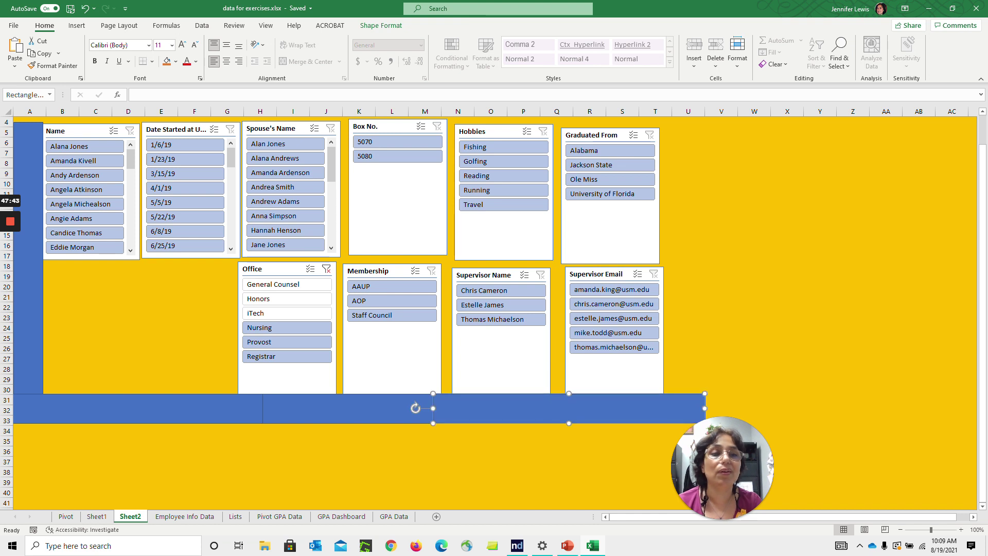
left_click(787, 163)
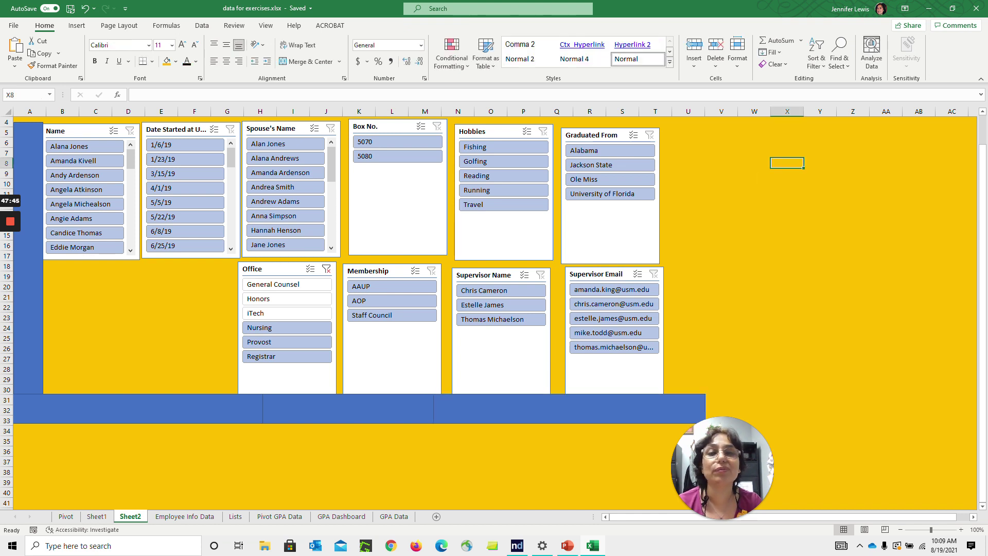
Add a vertical blue bar in column V to the right of the slicers
left_click(26, 218)
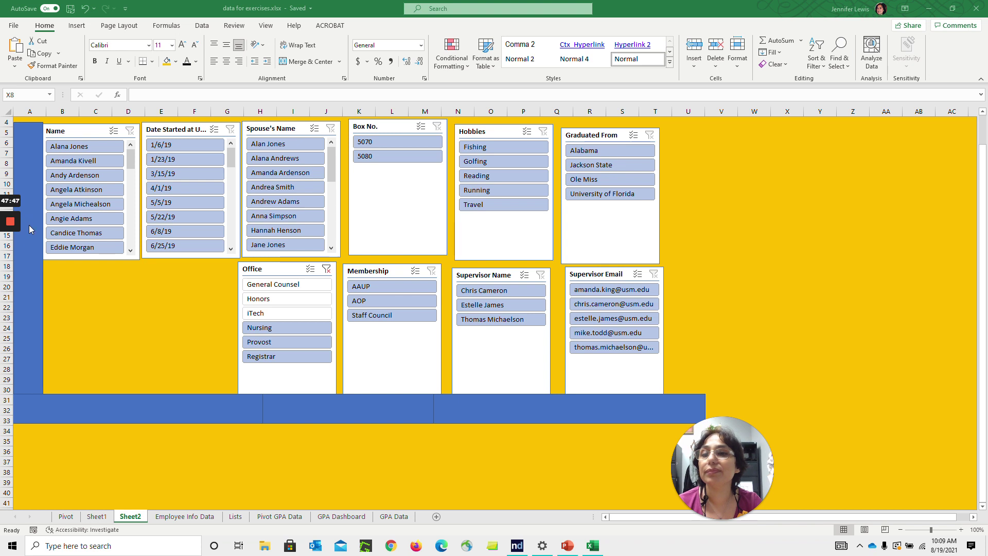
left_click(709, 208)
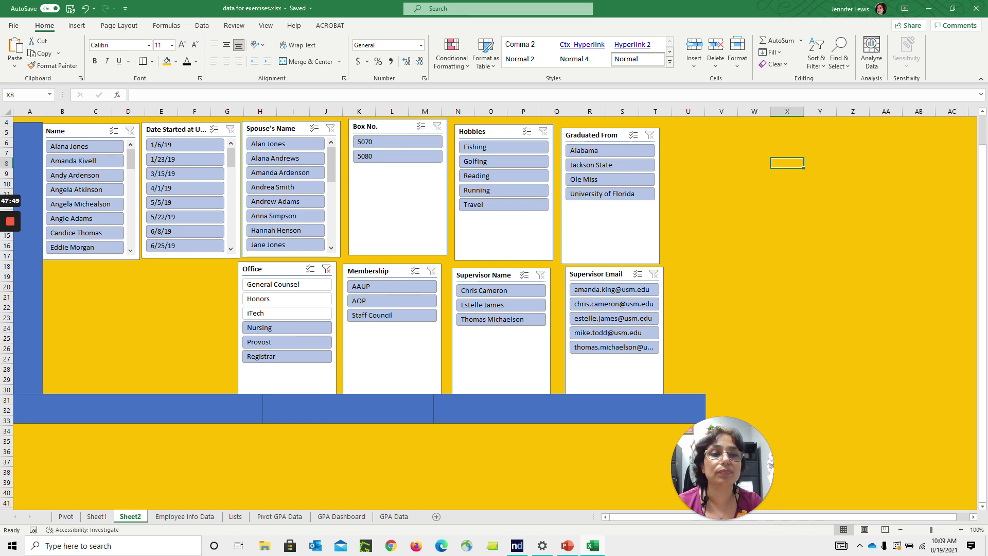
right_click(708, 209)
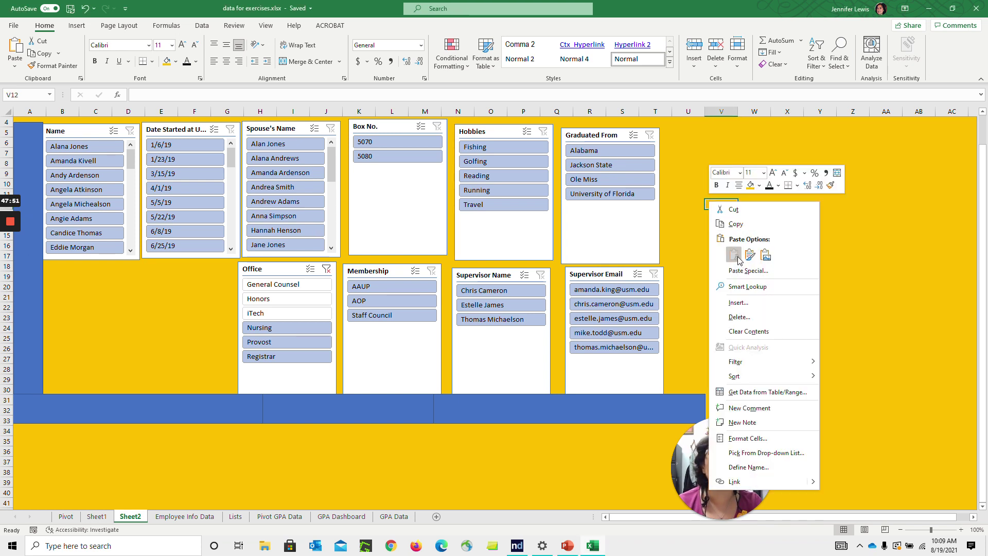
key("Escape")
left_click_drag(709, 208, 705, 175)
left_click_drag(714, 265, 716, 286)
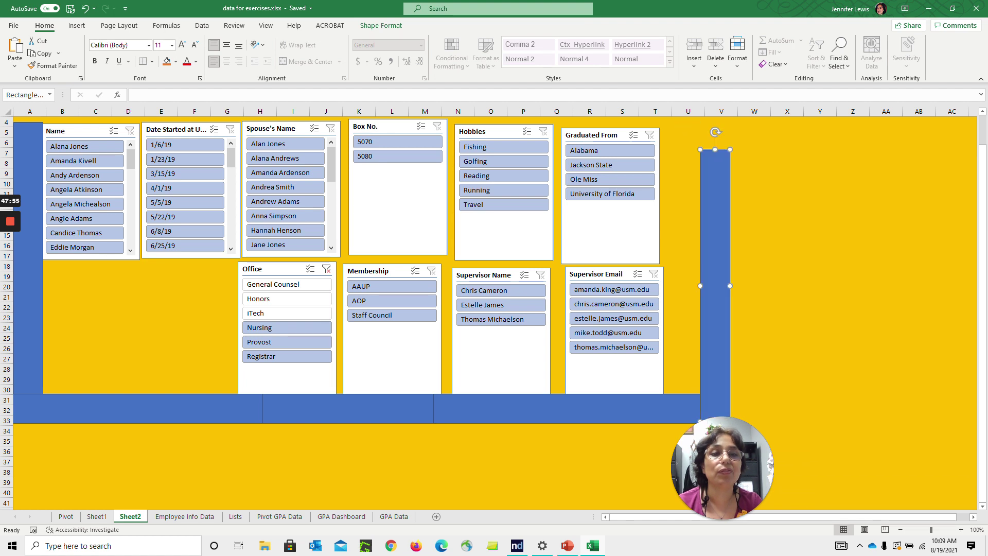
left_click_drag(715, 150, 716, 119)
Stretch the left blue bar up to row 1
left_click(28, 164)
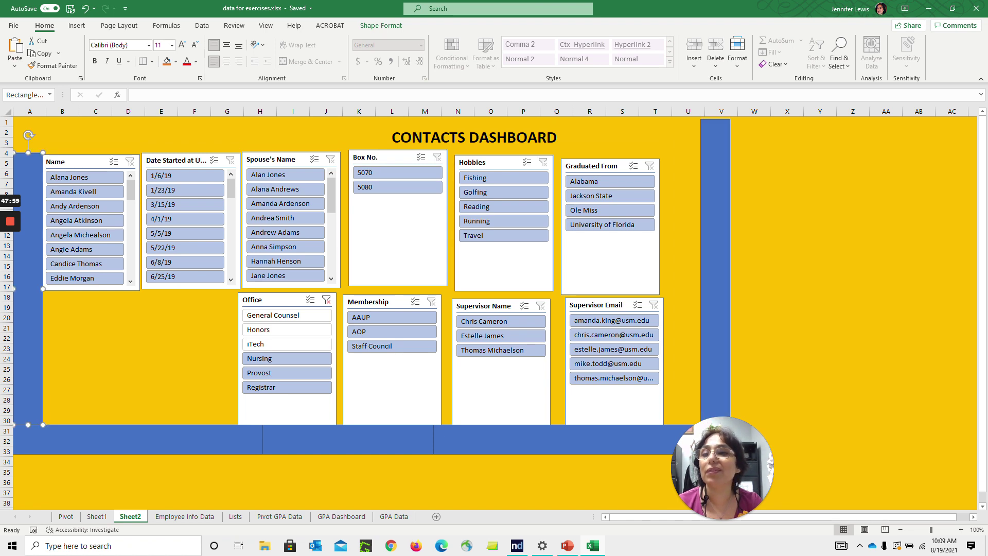
left_click_drag(28, 152, 29, 117)
left_click_drag(853, 285, 853, 279)
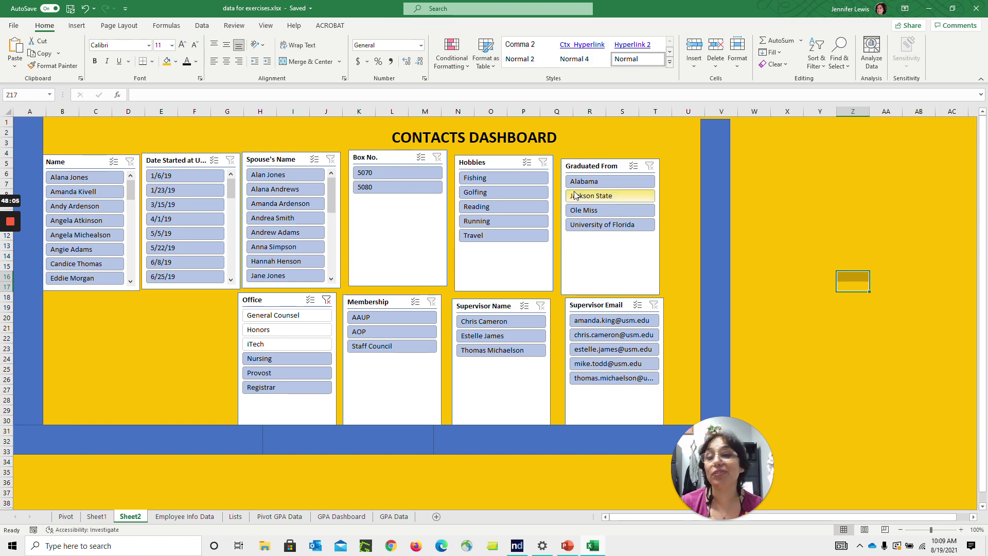
Select one employee's name in the Name slicer to filter the dashboard
left_click(72, 178)
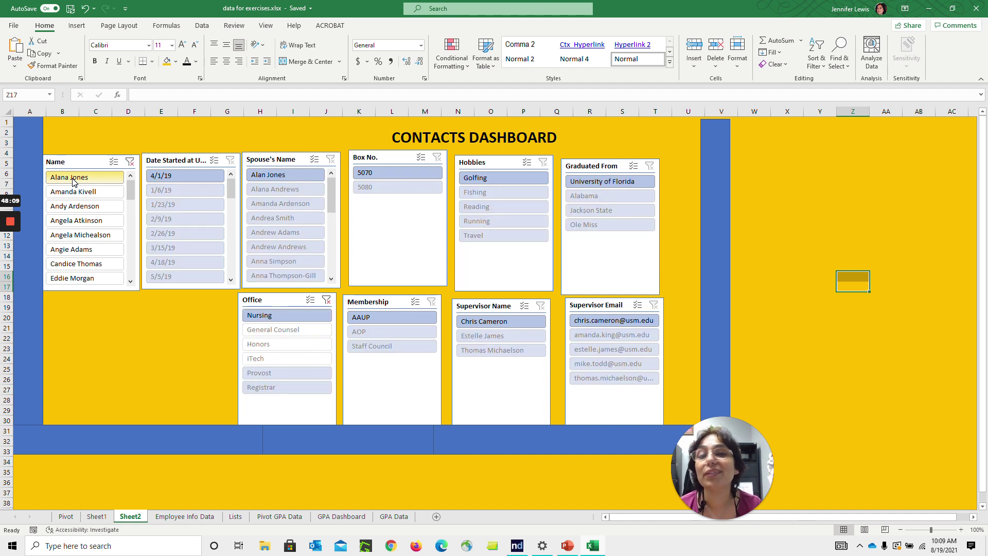
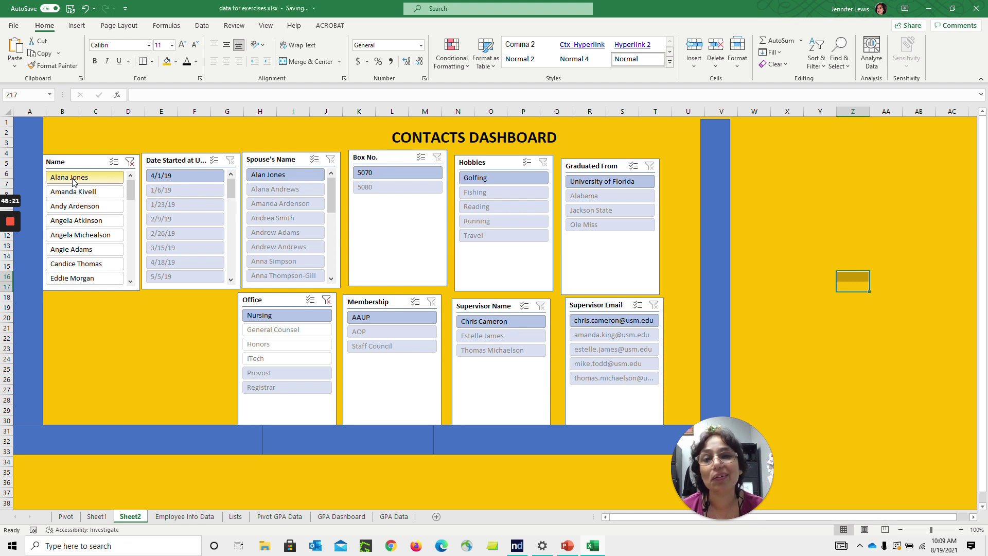
Clear the Name slicer's filter, then select the Name slicer for restyling
left_click(128, 163)
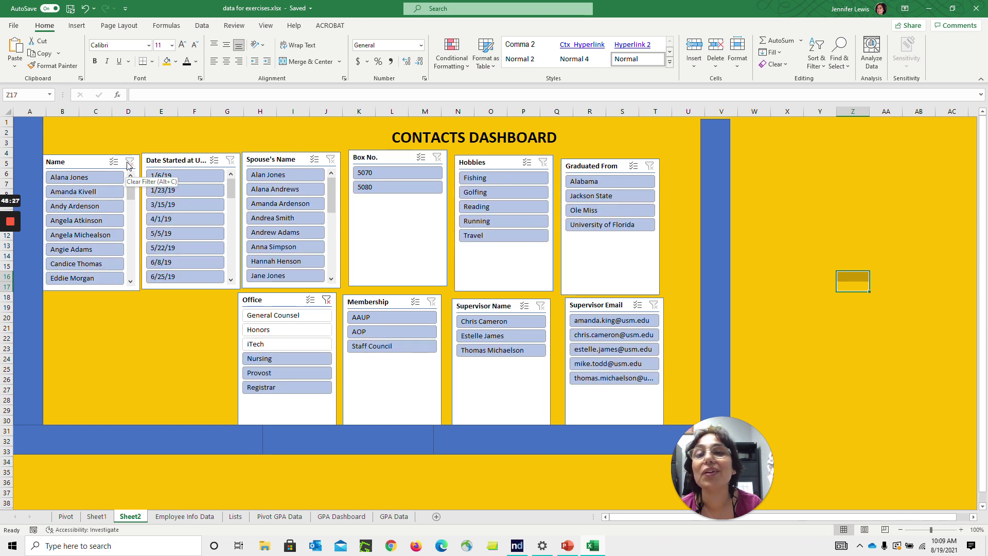
left_click(82, 163)
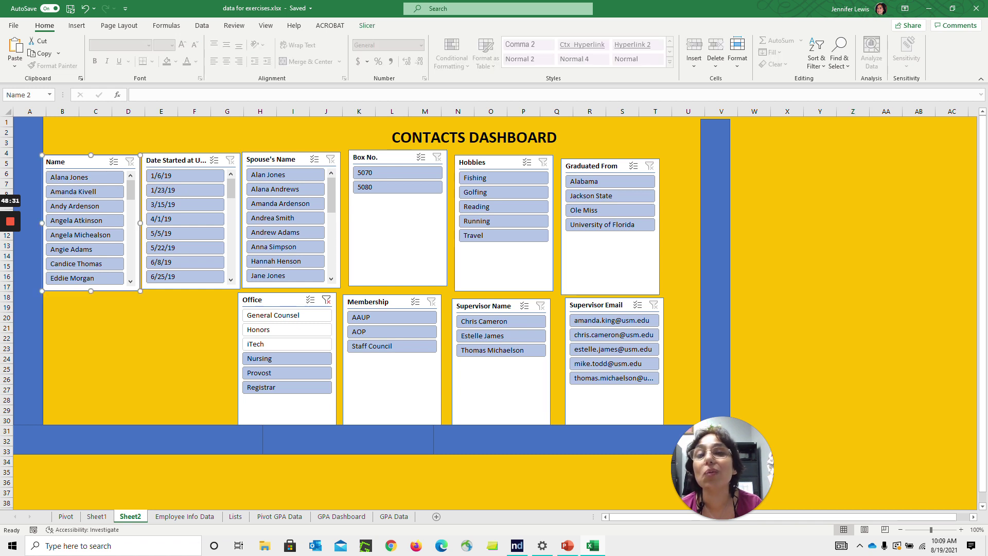
Apply the orange slicer style to the Name slicer, then filter by one spouse's name
left_click(362, 27)
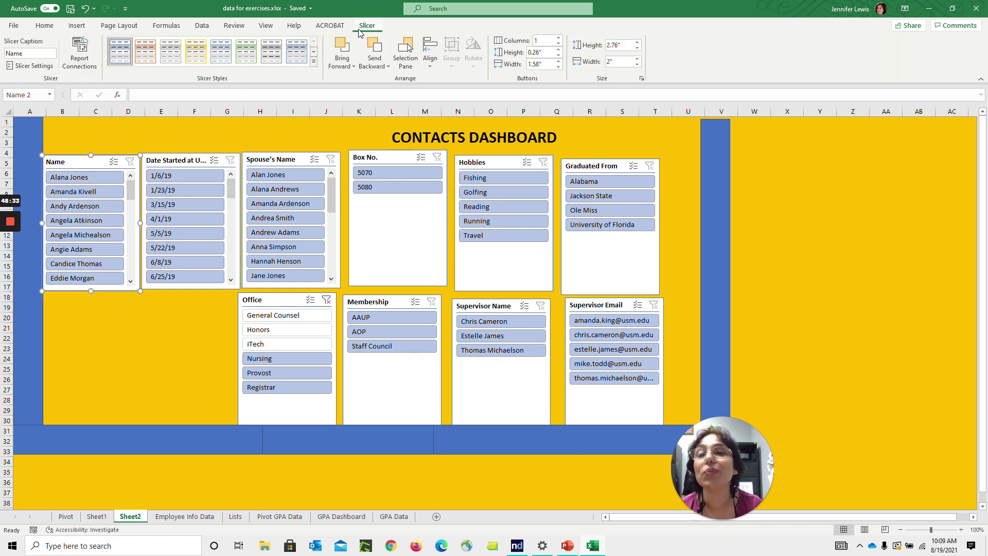
left_click(148, 54)
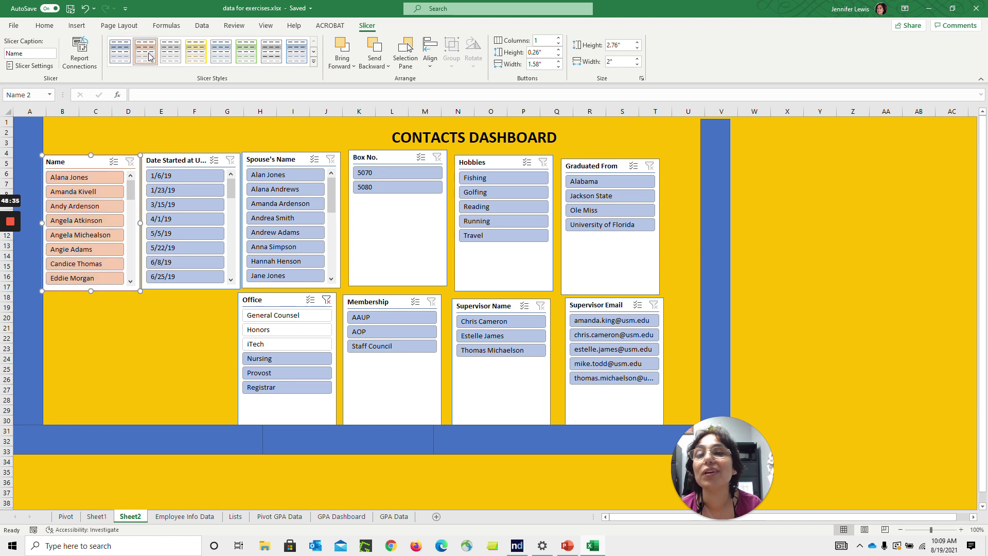
left_click(313, 51)
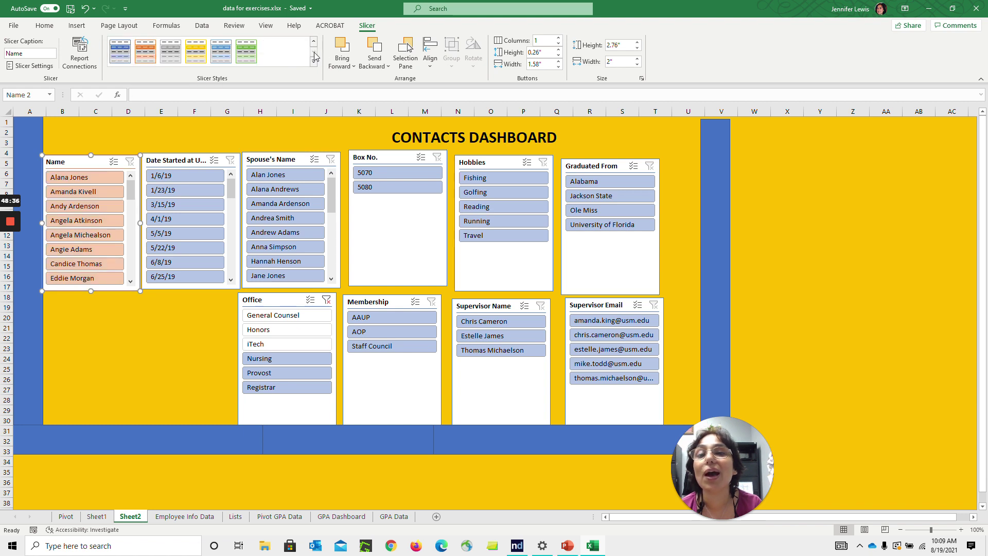
left_click(206, 53)
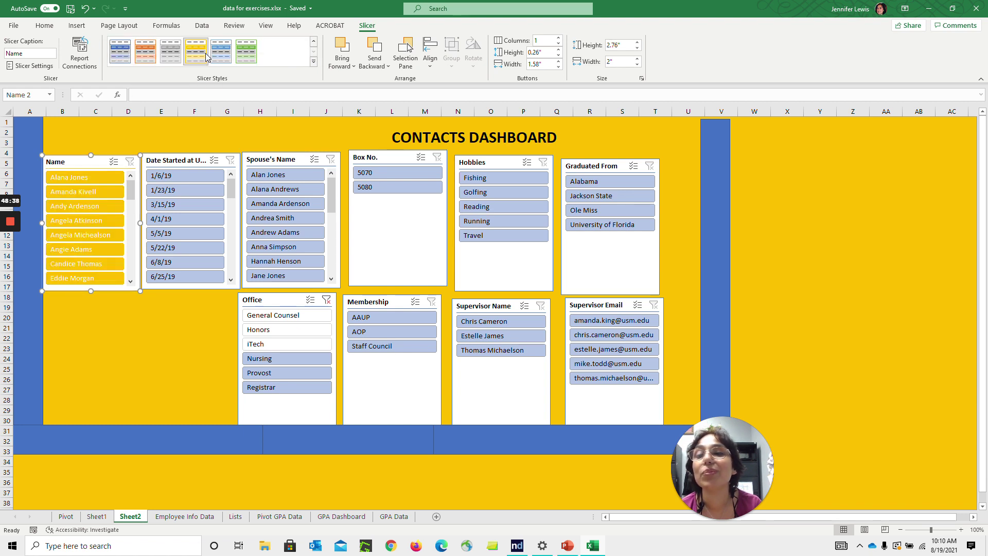
left_click(145, 56)
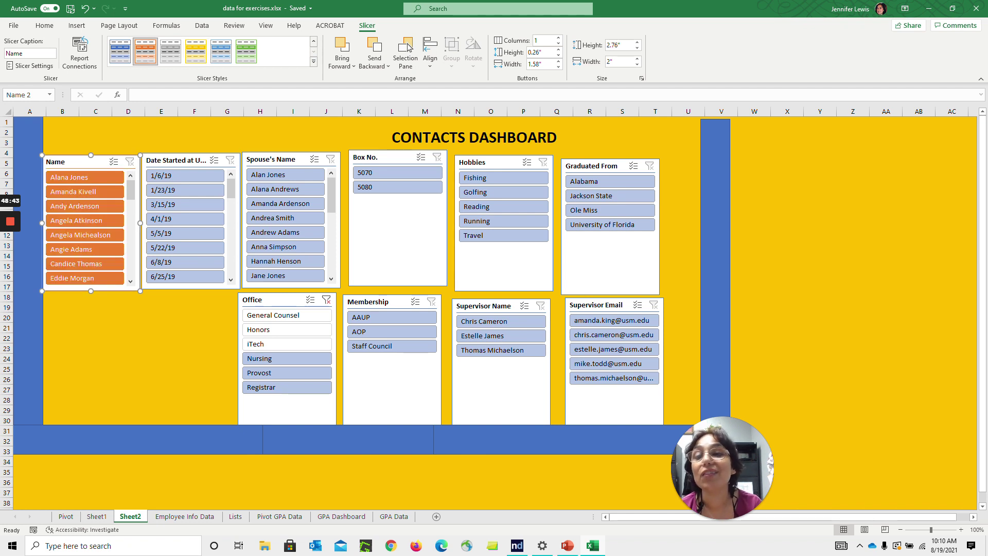
left_click(296, 175)
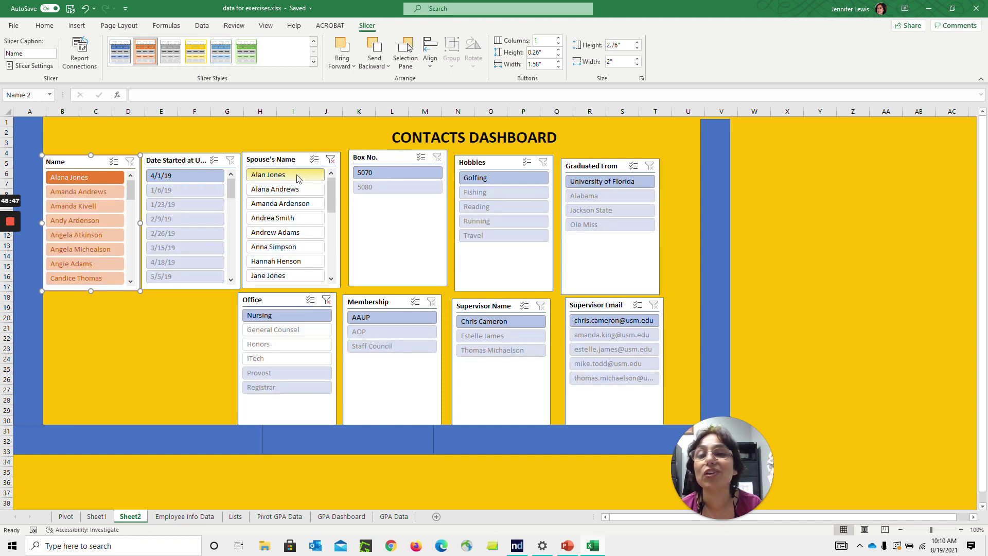
Clear the spouse filter, try Box No. 5070, then filter the dashboard to the Fishing hobby
left_click(331, 159)
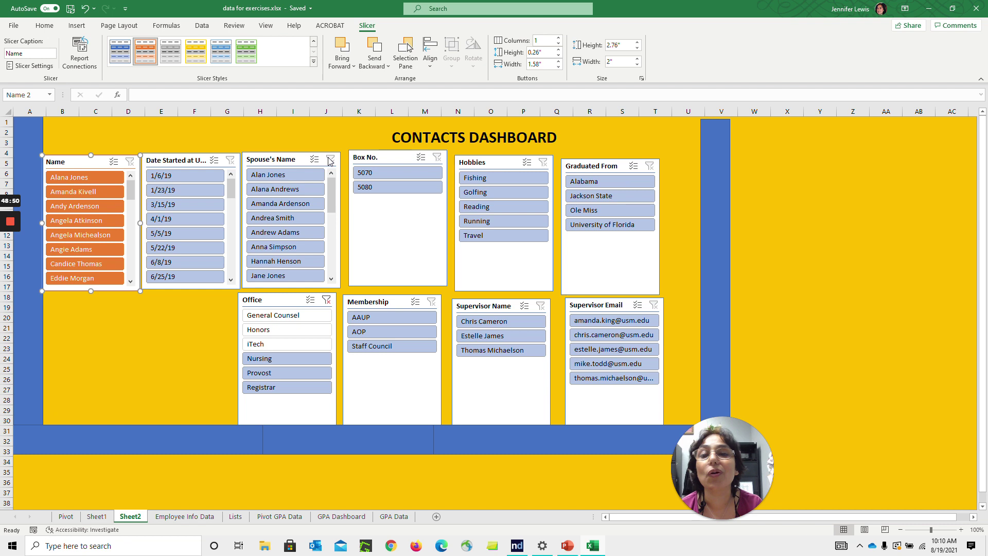
left_click(372, 175)
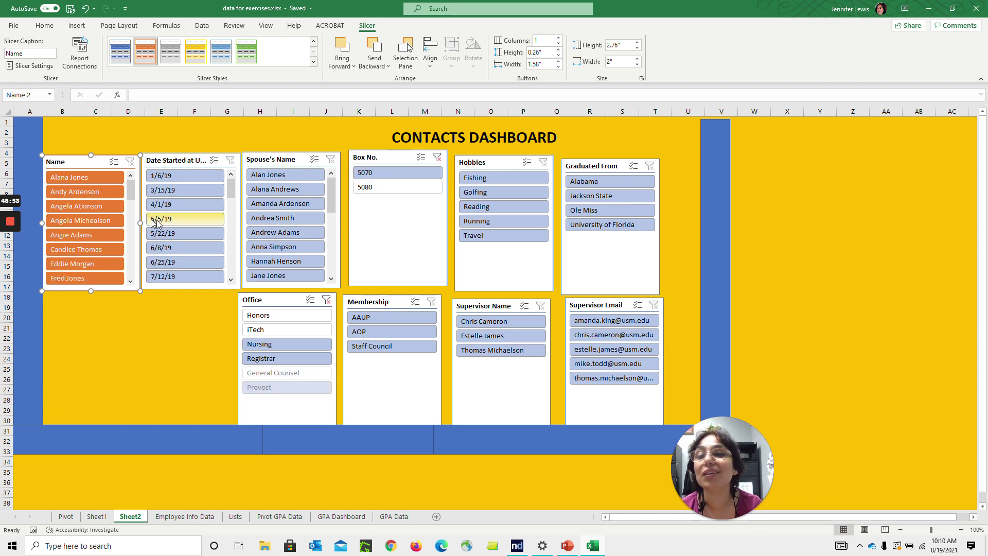
left_click_drag(131, 193, 139, 175)
left_click(195, 390)
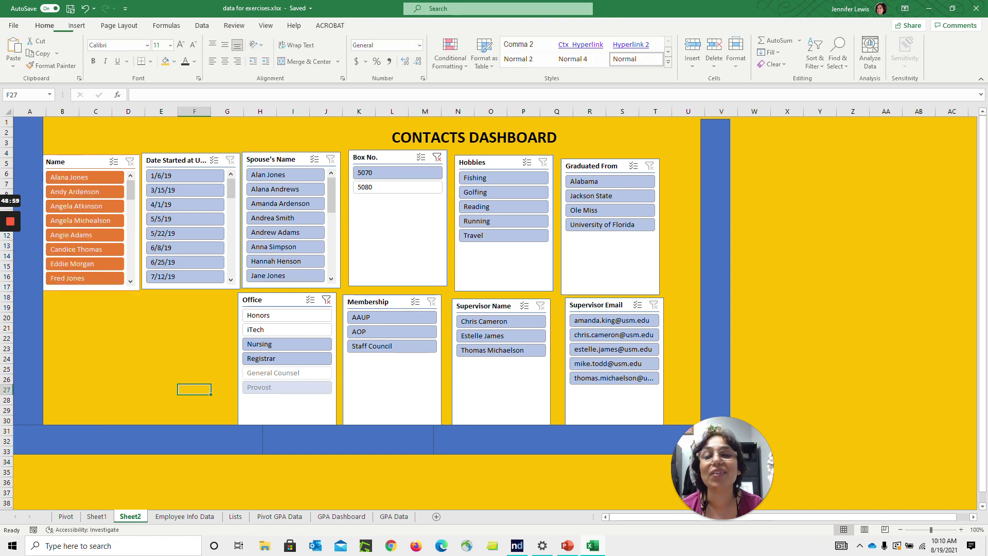
left_click(437, 157)
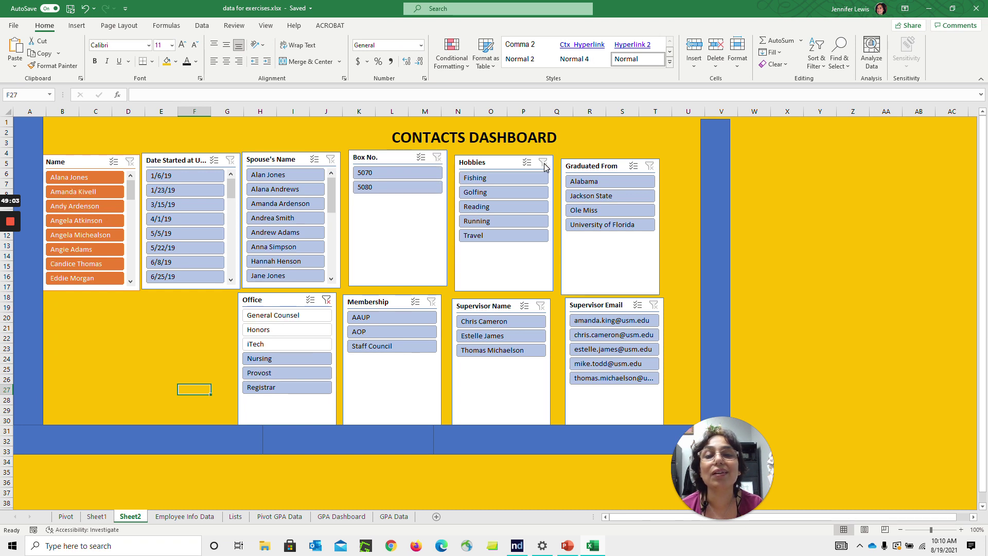
left_click(512, 178)
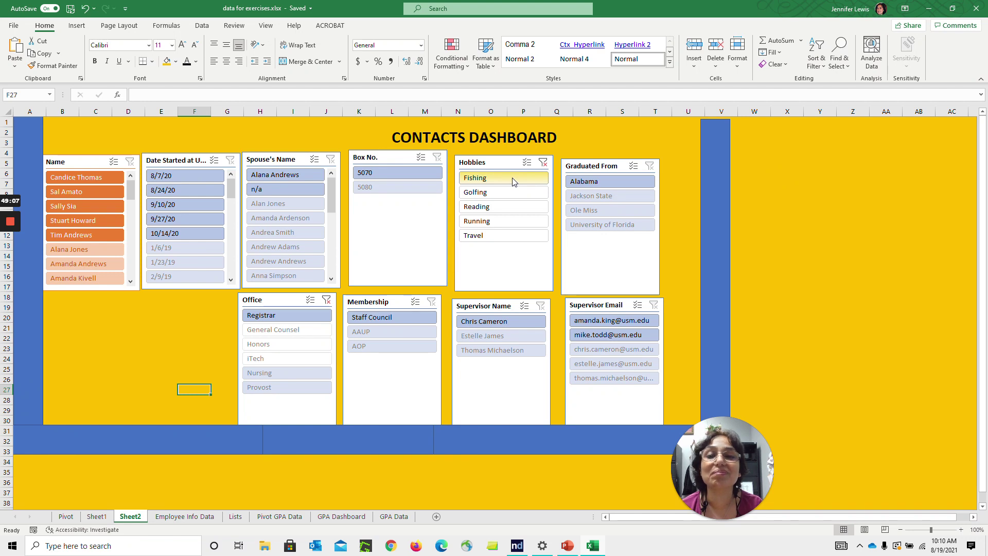
Toggle Multi-Select on the Box No. slicer and clear the Hobbies filter
left_click(421, 158)
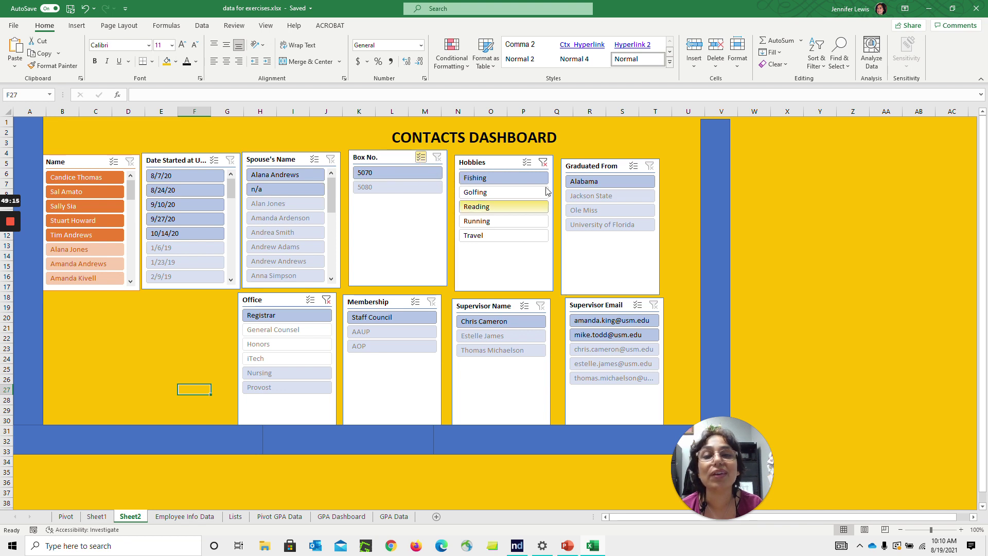
left_click(543, 163)
left_click(422, 158)
left_click(441, 163)
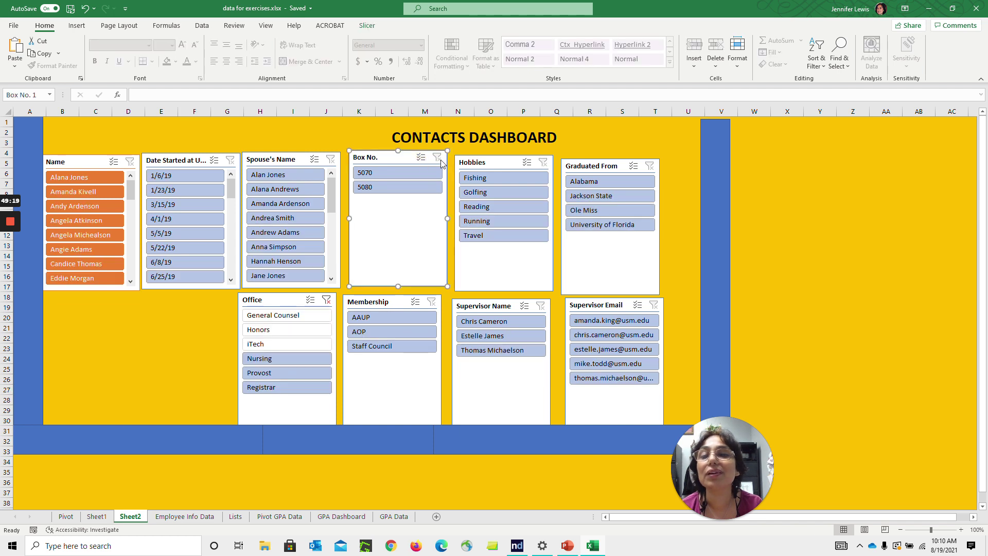
With Multi-Select in Hobbies, deselect Fishing, Reading, Running and Travel, reselect Reading, then clear
left_click(529, 162)
left_click(515, 177)
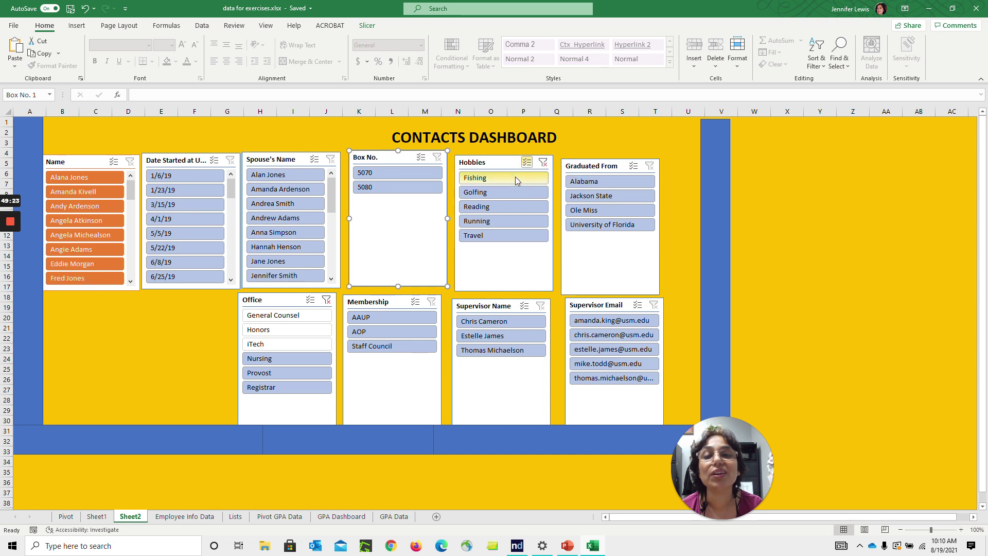
left_click(511, 205)
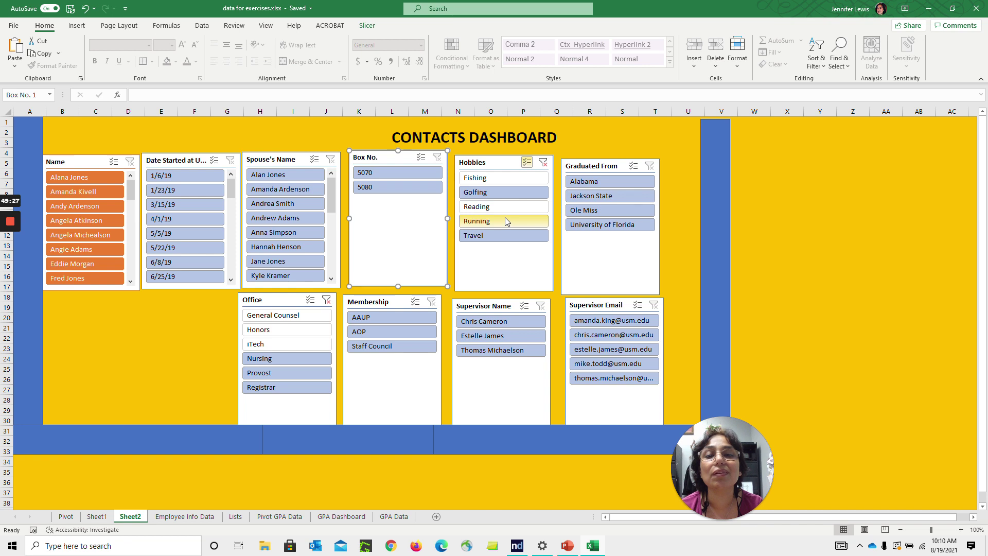
left_click(505, 221)
left_click(499, 237)
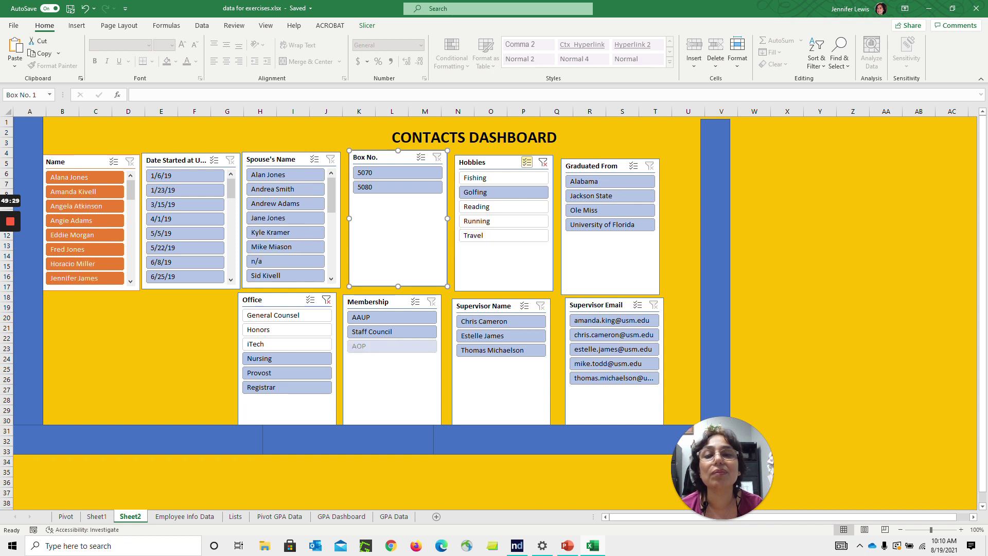
left_click(504, 208)
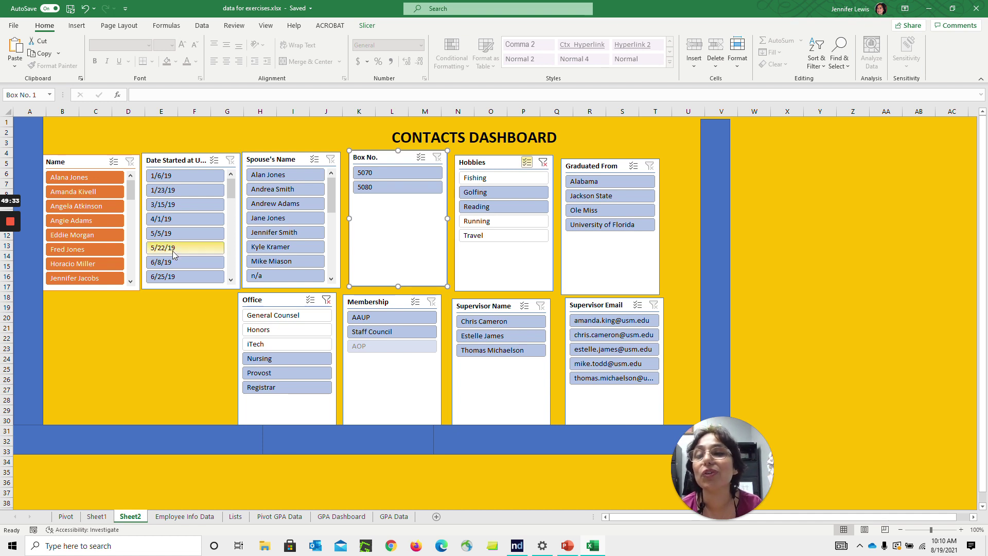
left_click_drag(130, 198, 137, 202)
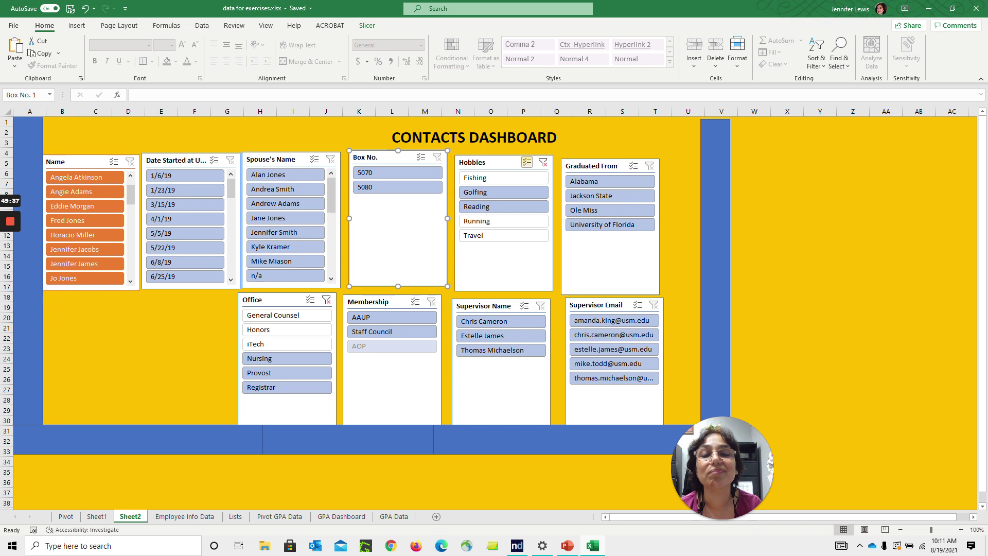
left_click(543, 162)
left_click(527, 162)
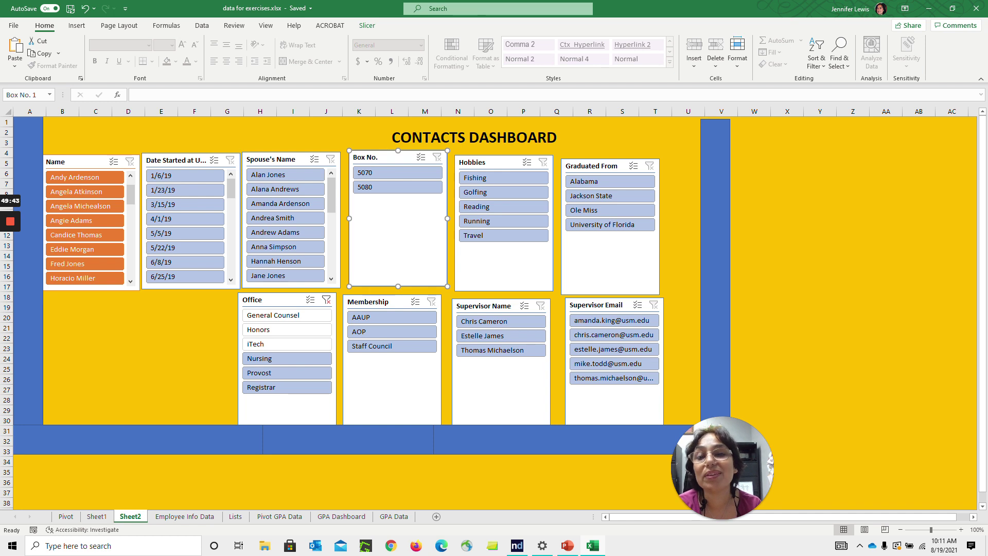
Rename the Sheet1 pivot table of names and spouses to 'Staff Information'
left_click(96, 517)
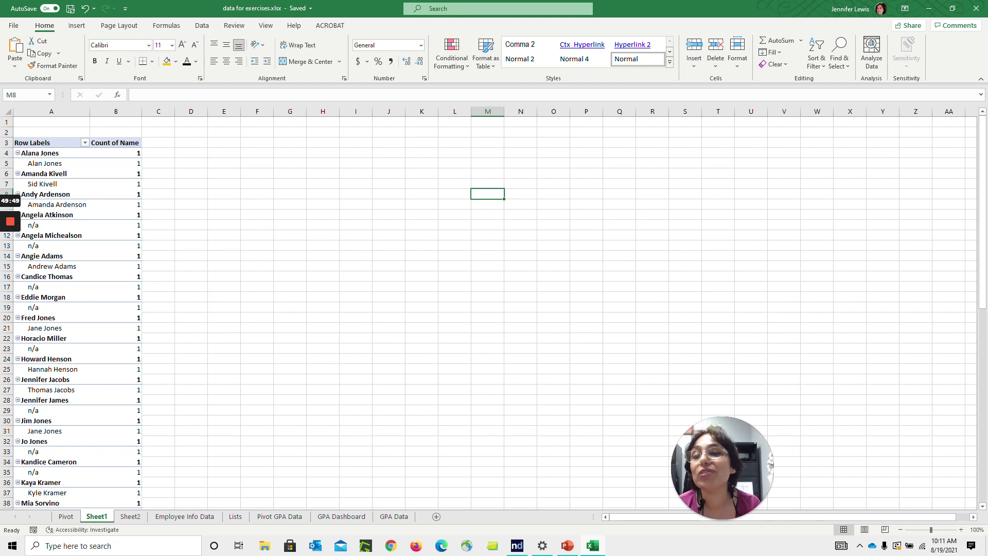
left_click(50, 143)
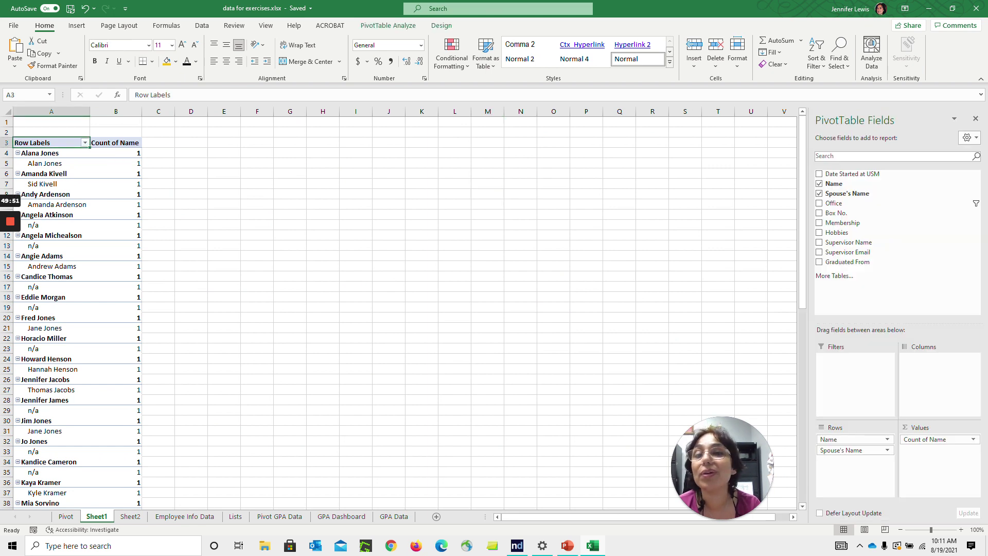
left_click(384, 27)
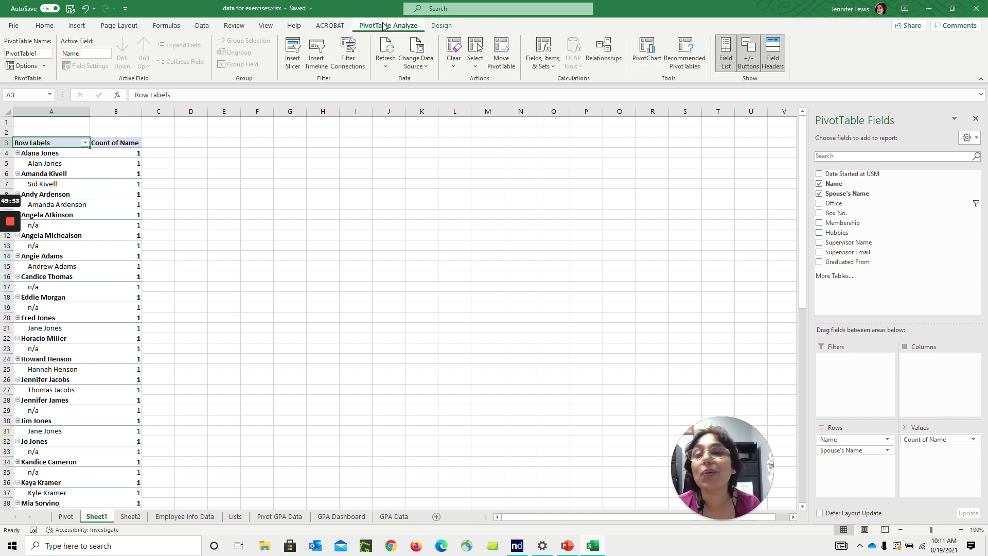
left_click(28, 53)
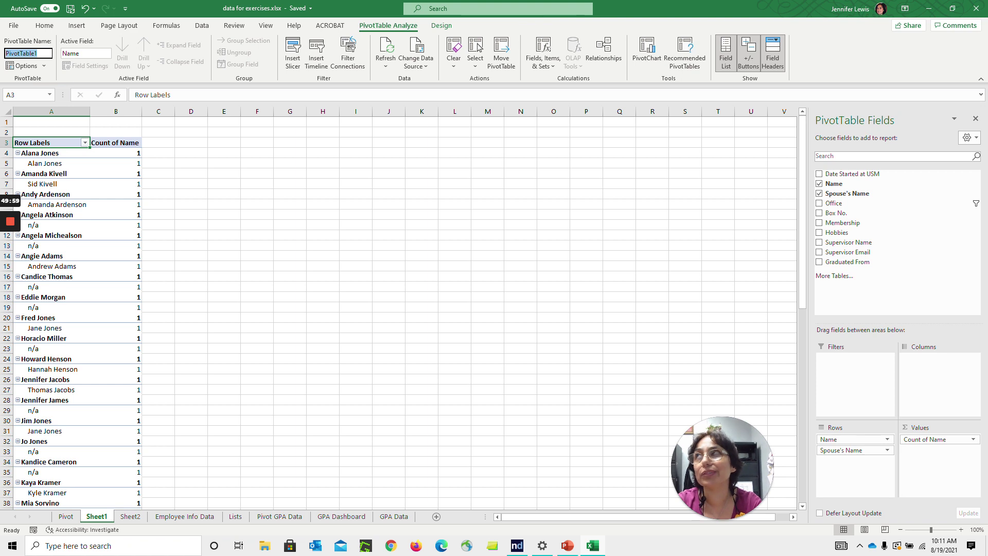
type("Staf")
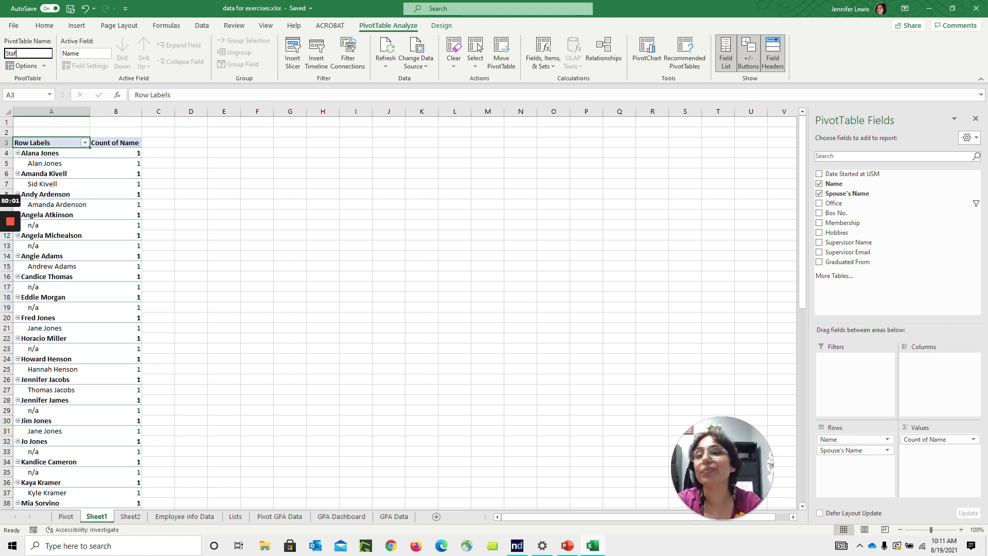
type("f Information")
key("Return")
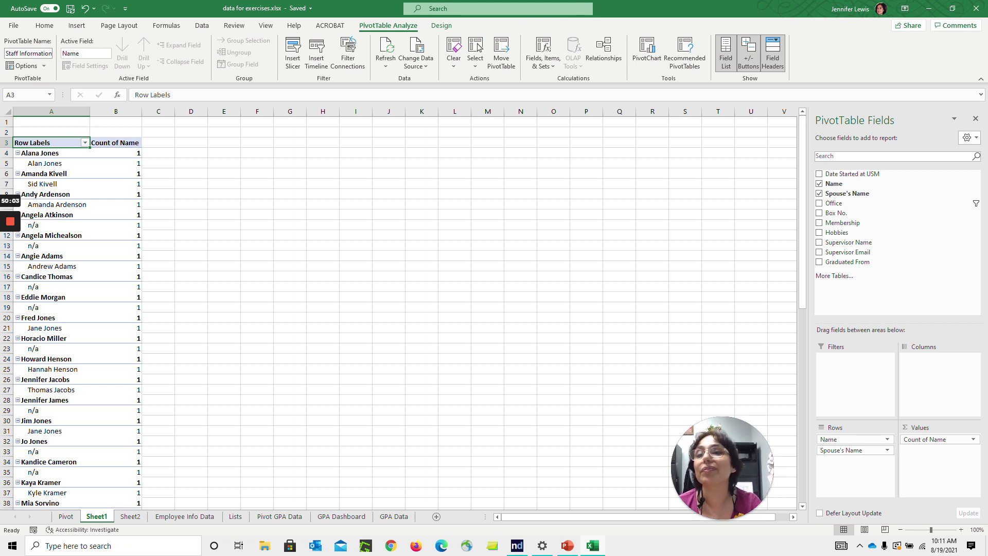
left_click(44, 66)
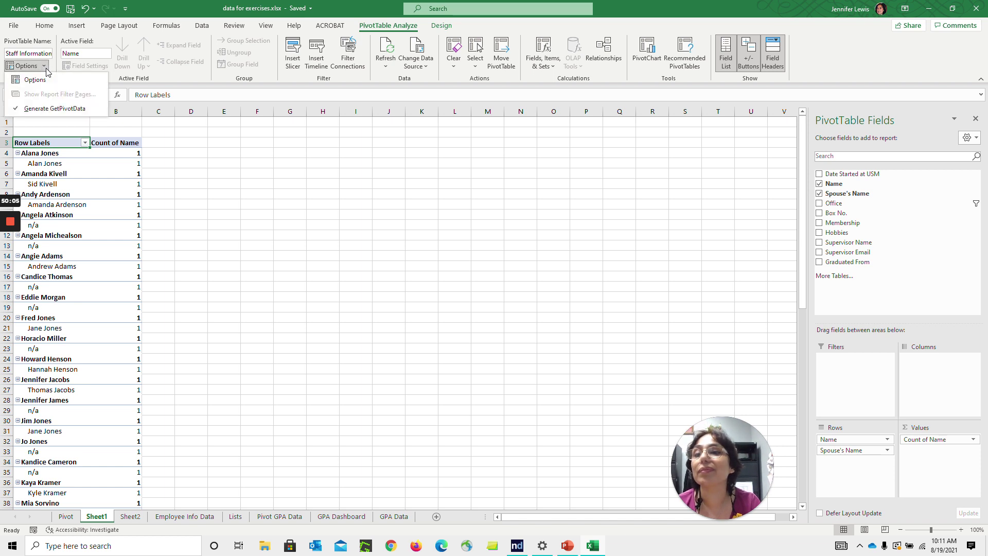
left_click(57, 80)
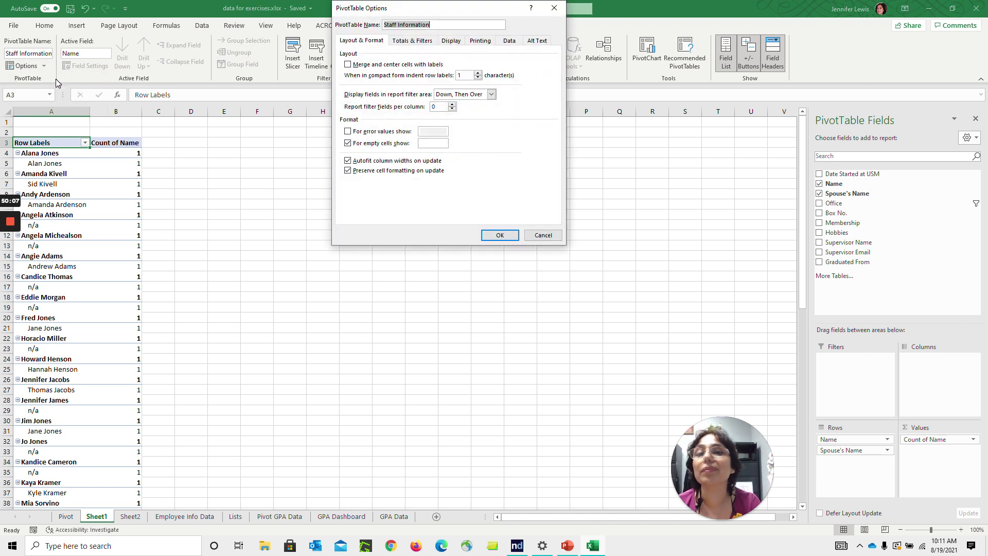
left_click(413, 44)
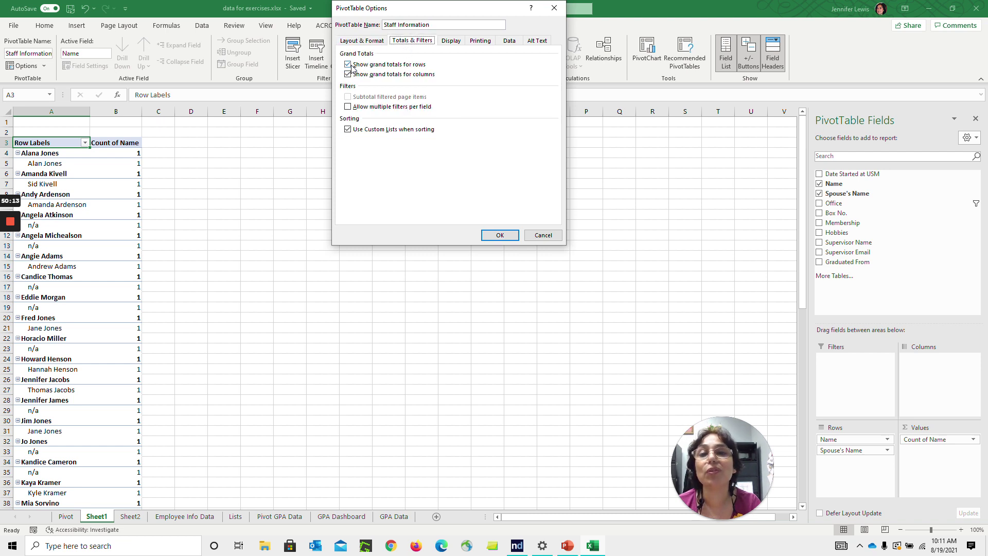
left_click(543, 236)
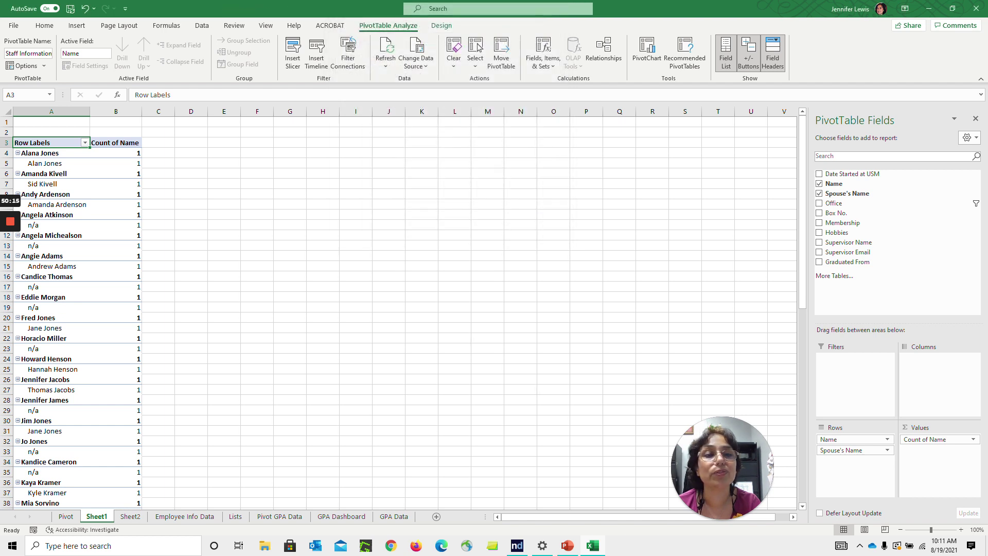
left_click_drag(801, 158, 806, 404)
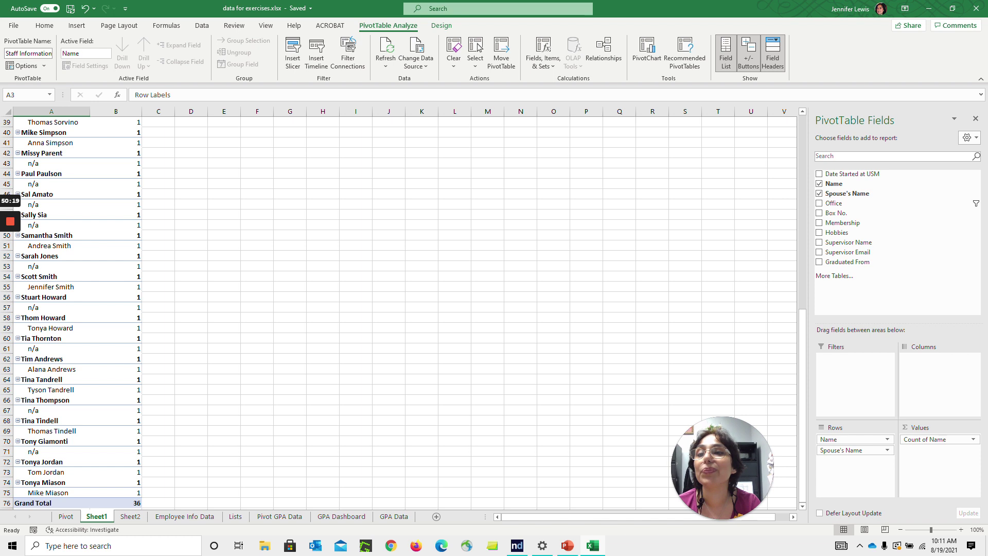
left_click(39, 66)
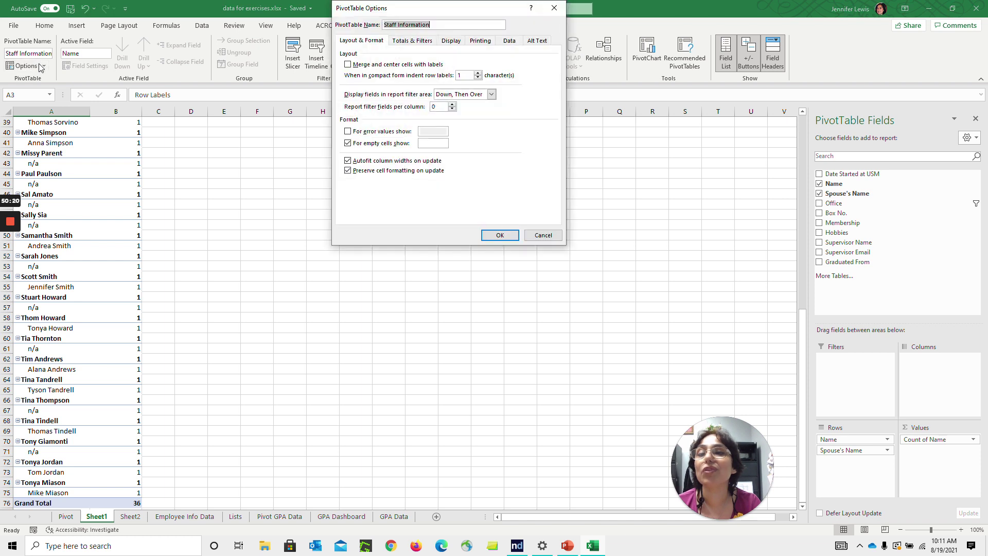
left_click(425, 42)
left_click(355, 67)
left_click(358, 75)
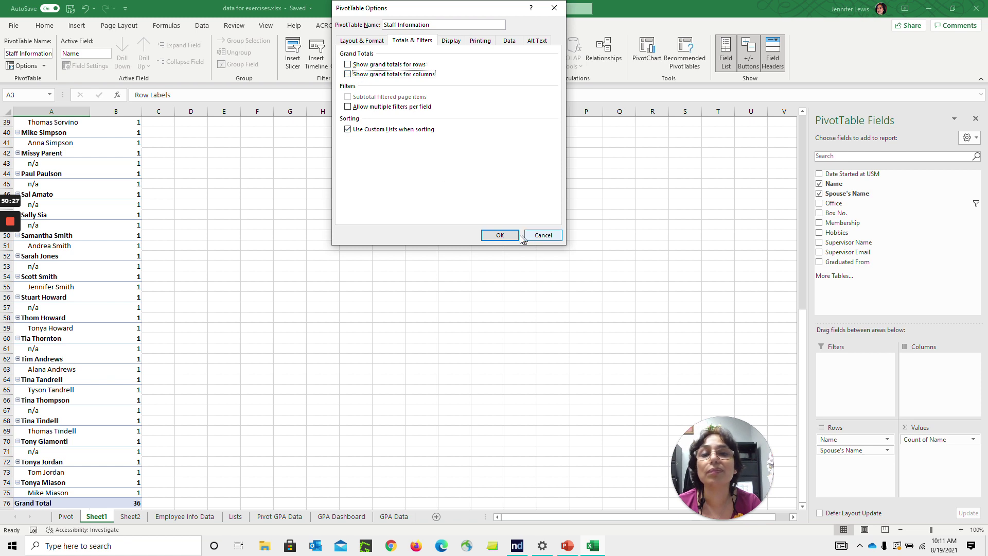
left_click(500, 235)
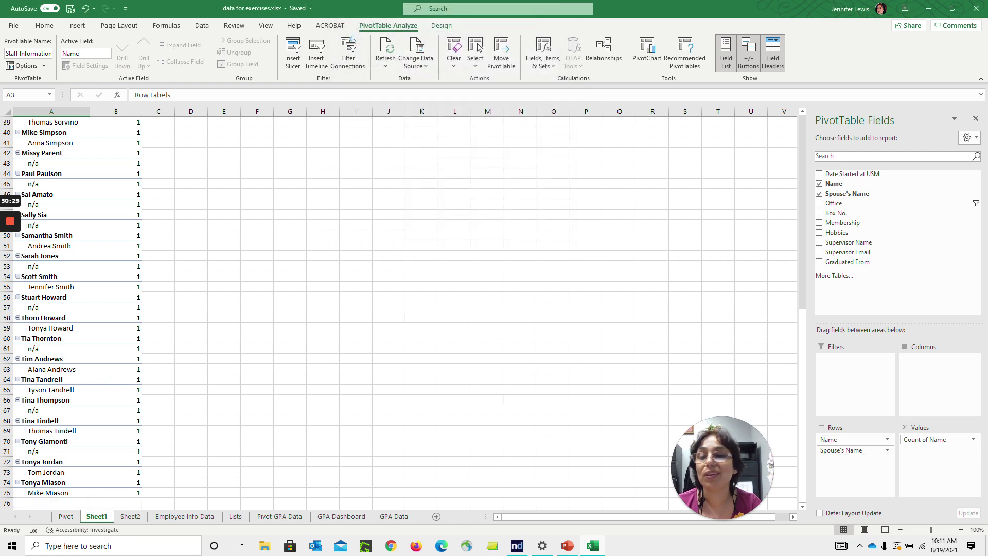
left_click(23, 66)
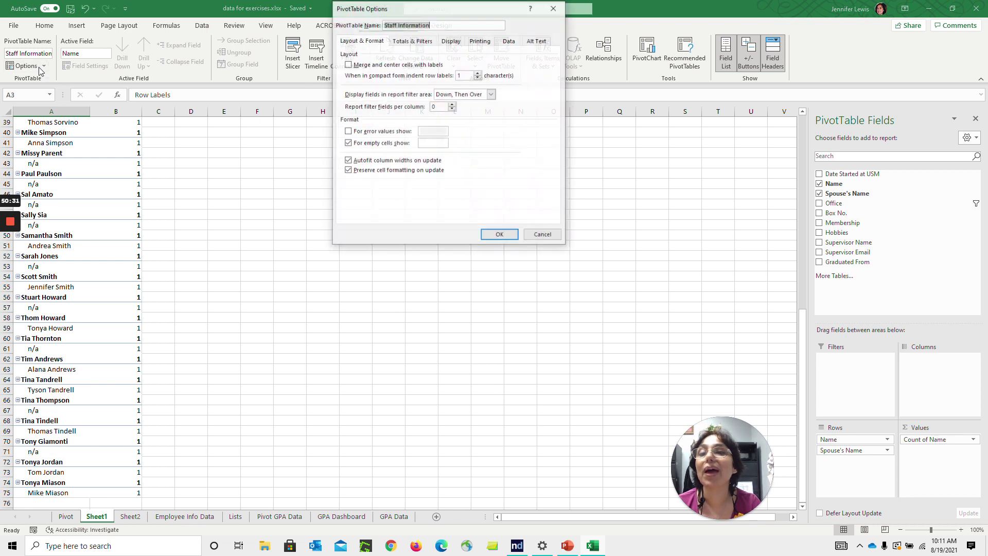
left_click(420, 41)
left_click(363, 74)
left_click(500, 236)
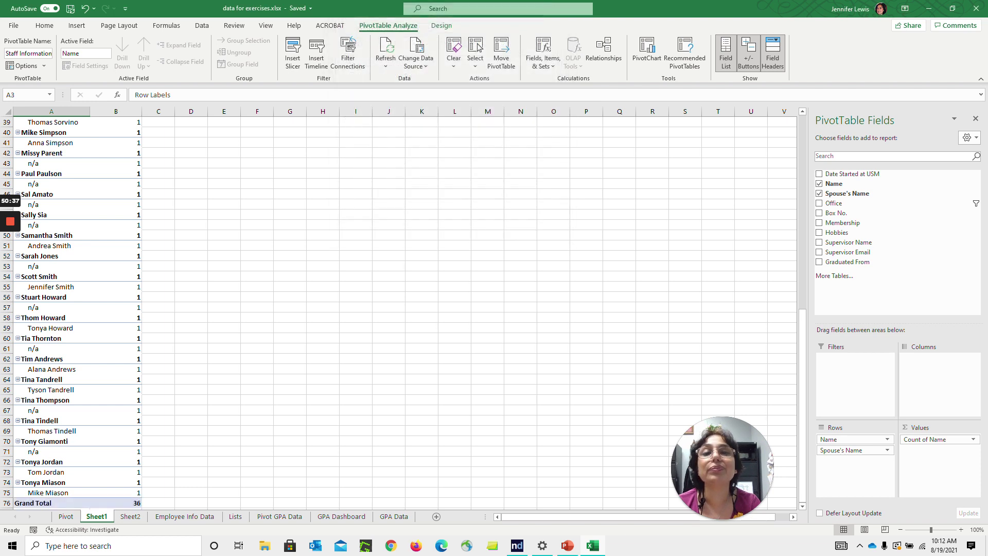
left_click(51, 174)
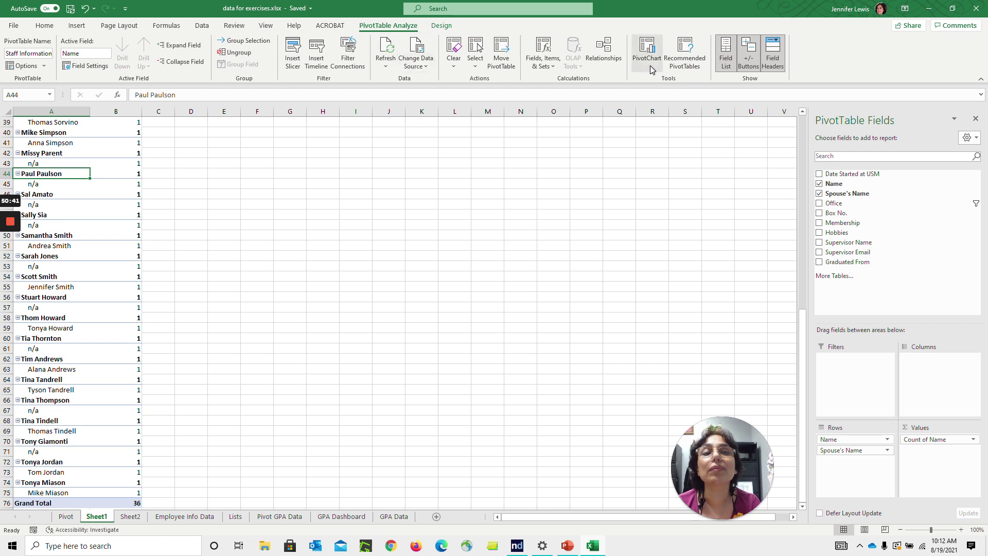
left_click(726, 61)
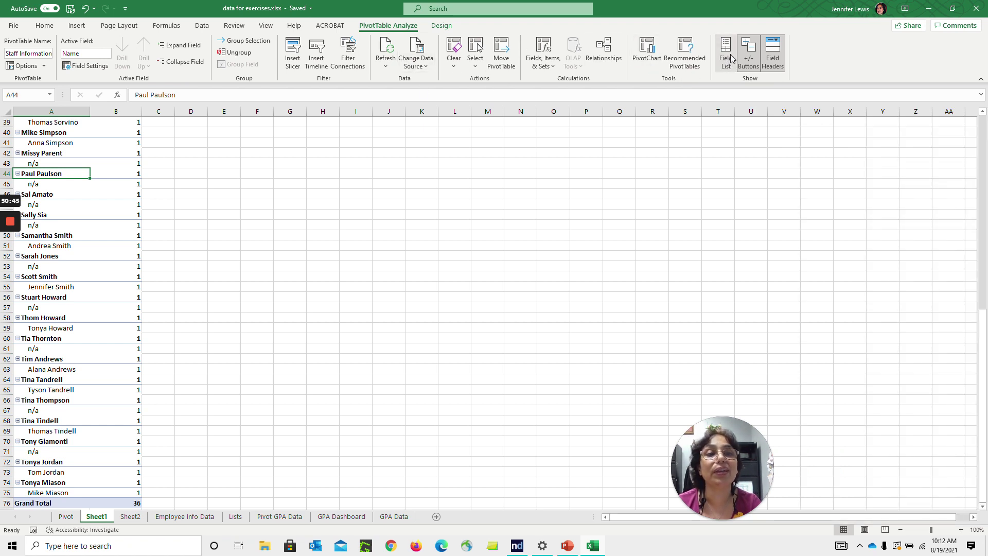
left_click(727, 60)
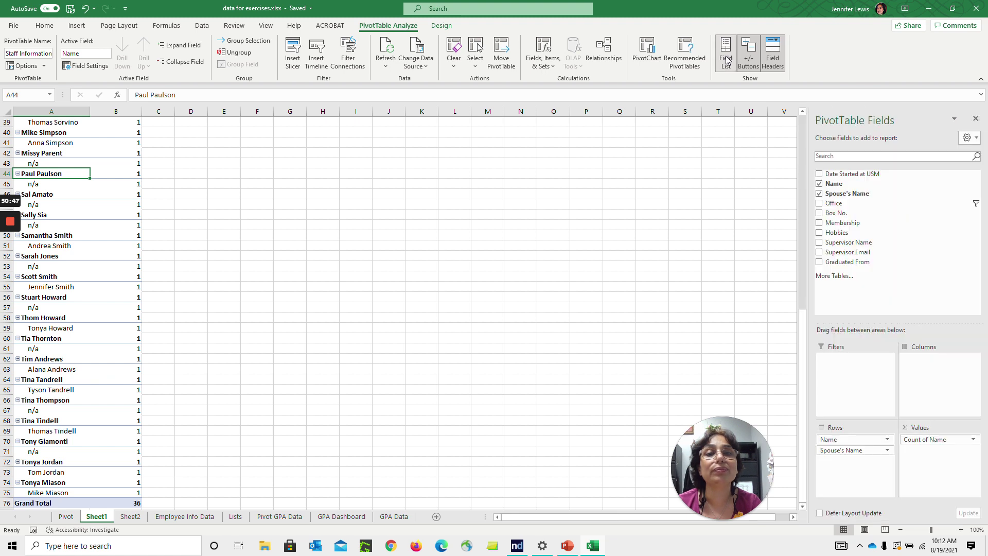
left_click(690, 64)
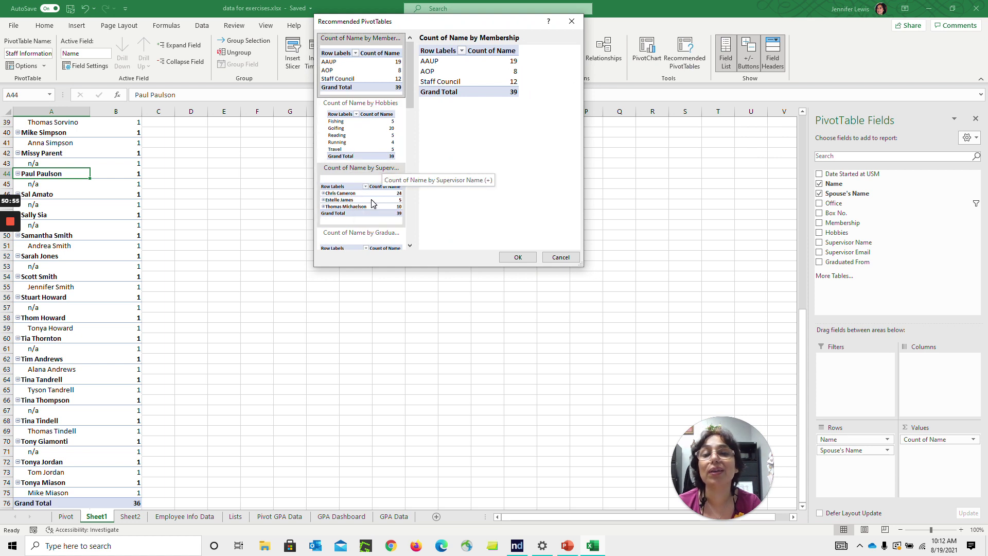
left_click(561, 258)
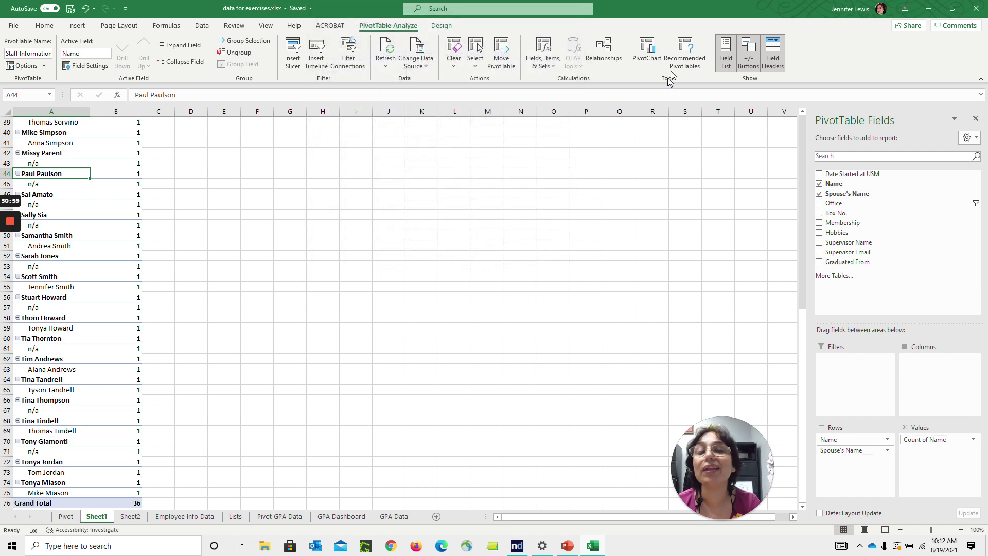
Replace Spouse's Name with Sum of Box No. in the pivot, giving a 182530 total
left_click(650, 60)
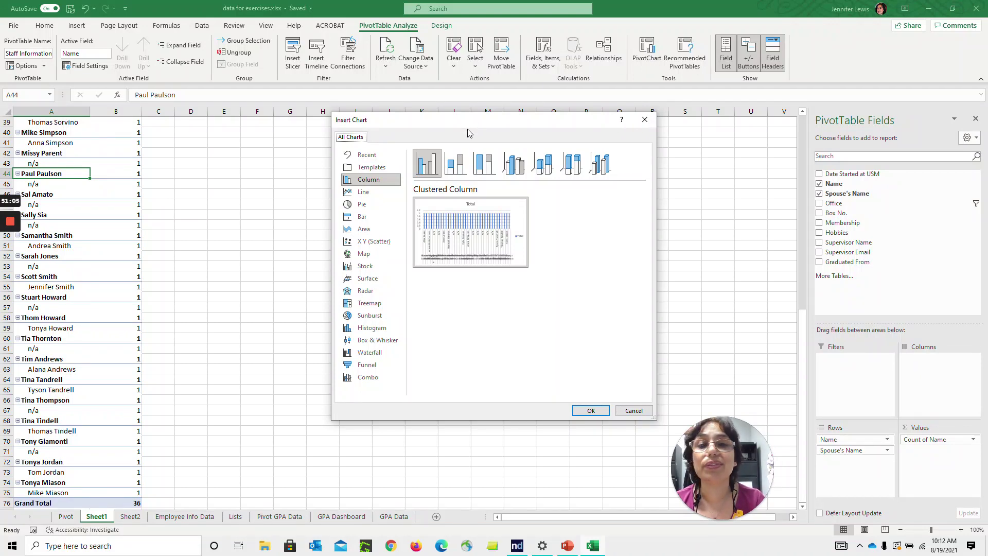
left_click(633, 410)
left_click(819, 193)
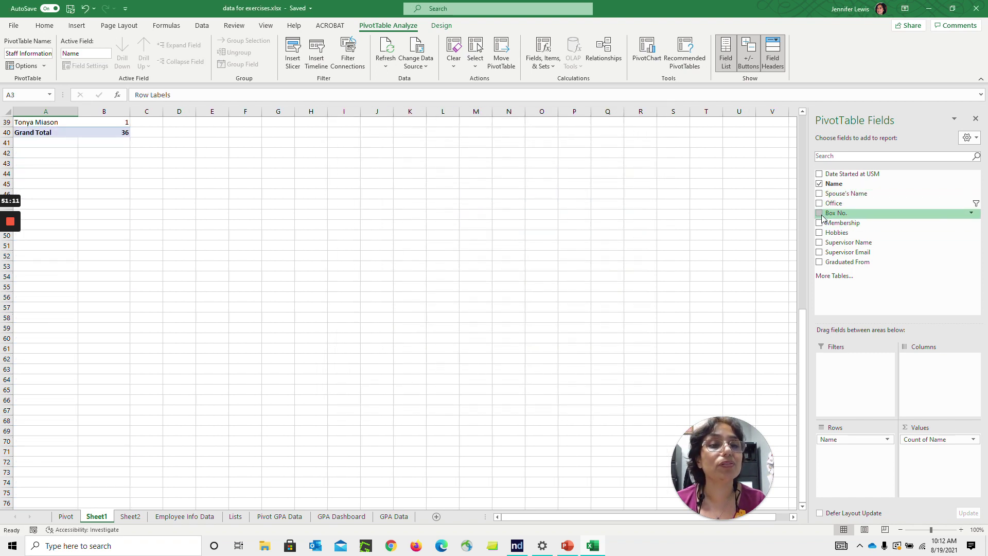
left_click(818, 213)
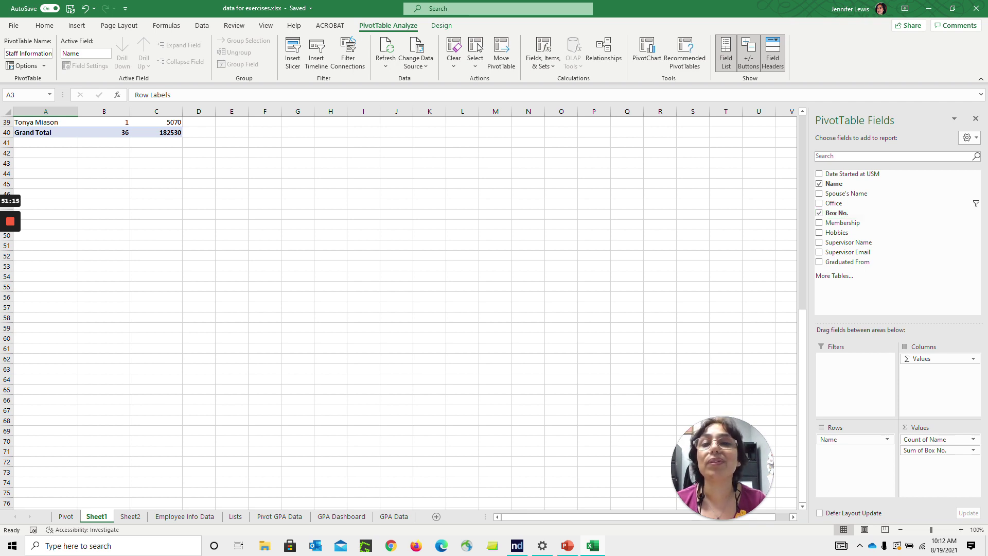
left_click(108, 132)
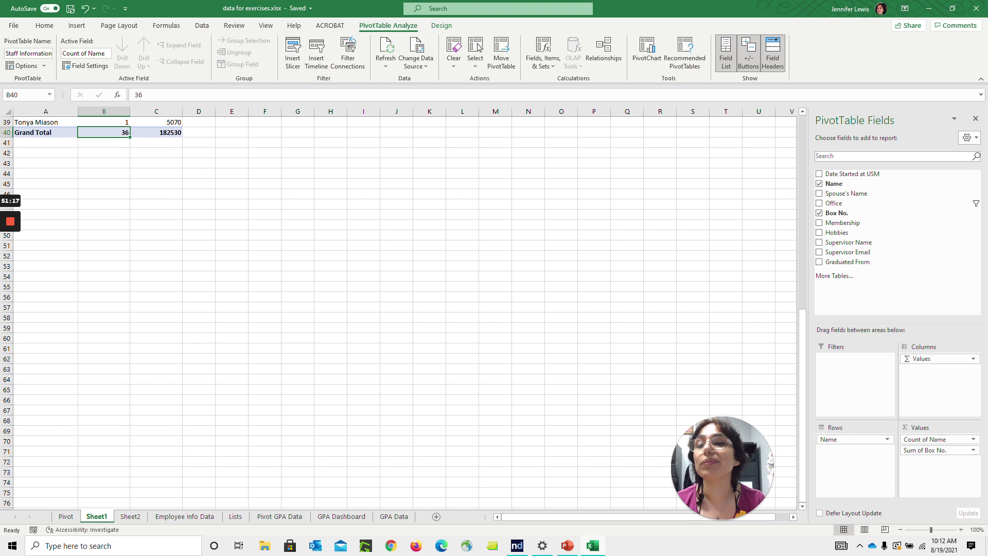
Back on Sheet1, start a PivotChart from the Staff Information pivot table
left_click(130, 516)
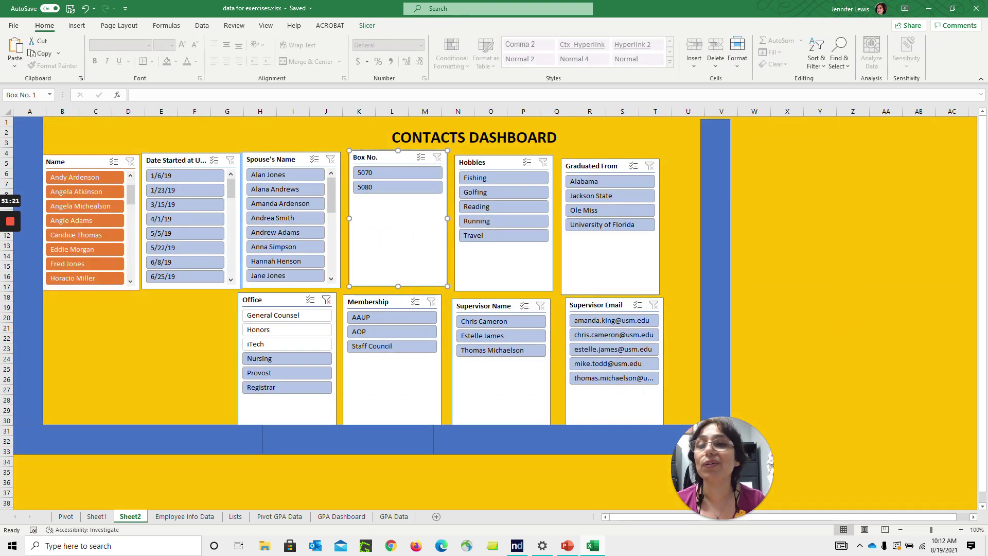
left_click(100, 516)
left_click(104, 317)
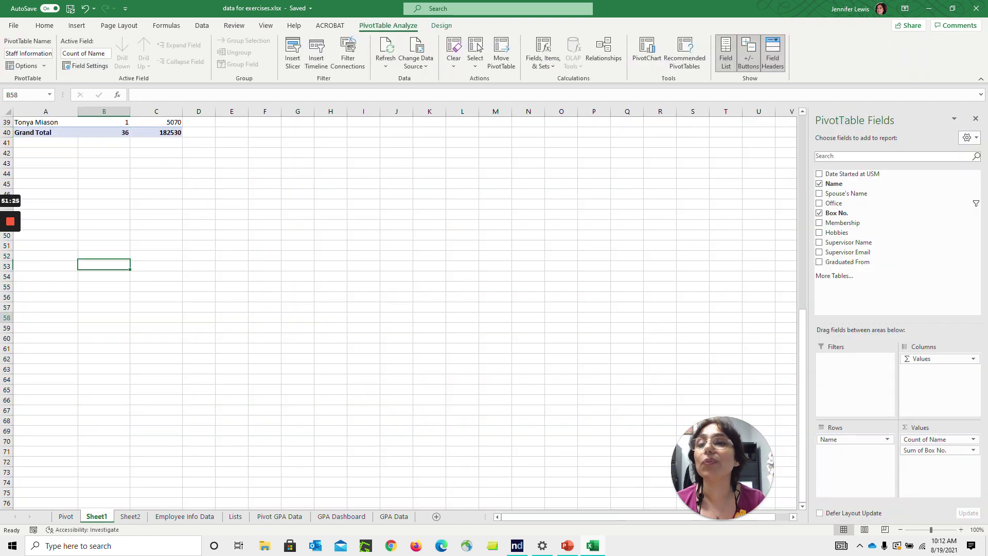
left_click(104, 132)
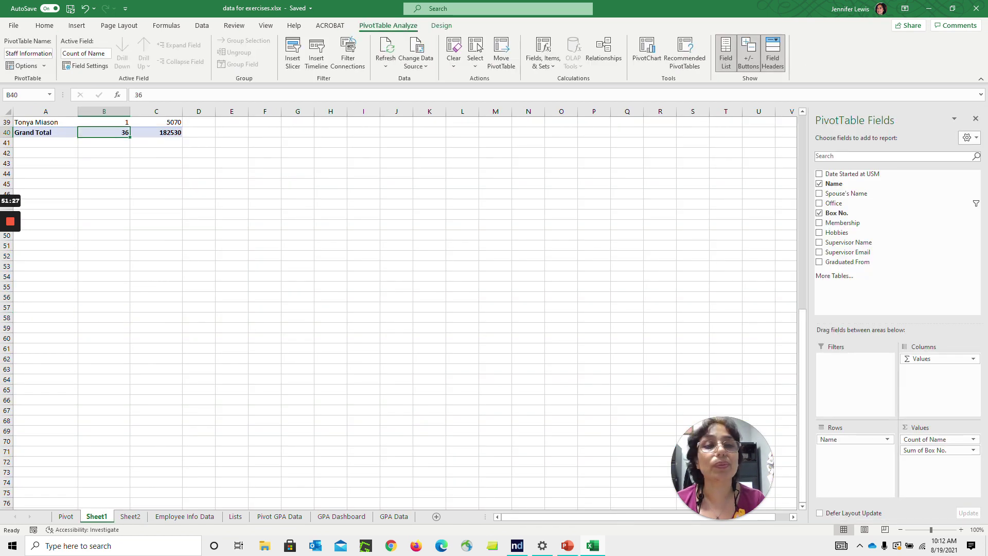
left_click_drag(803, 370, 765, 150)
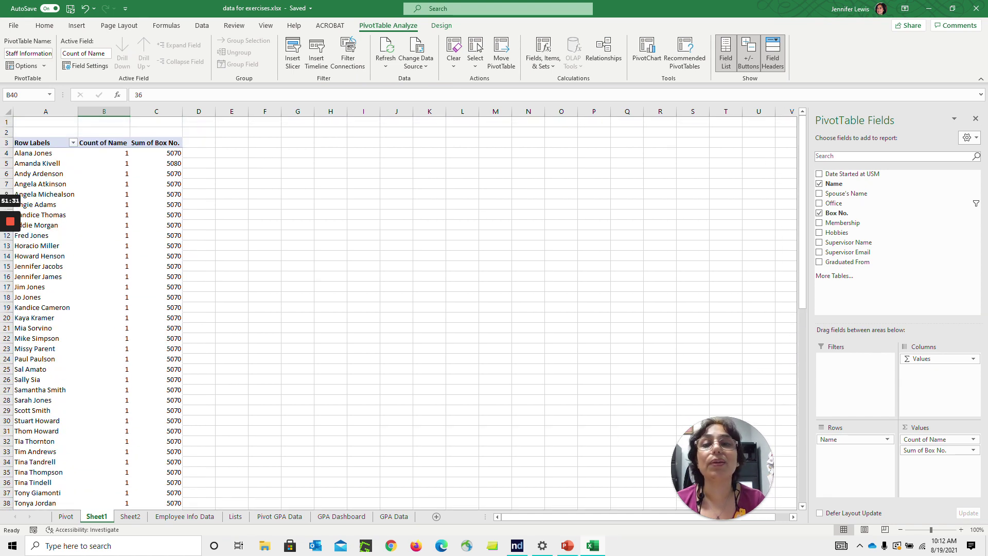
left_click(45, 266)
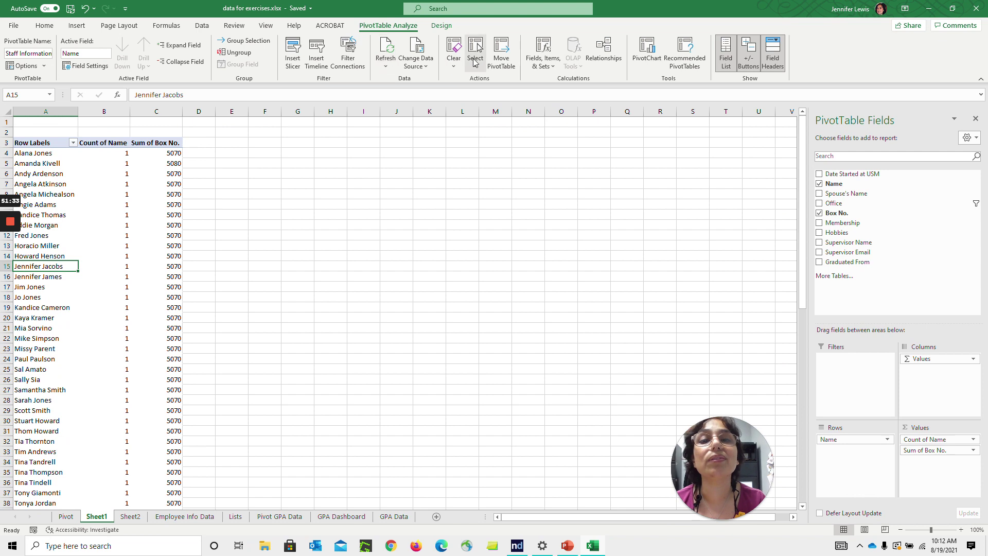
left_click(647, 54)
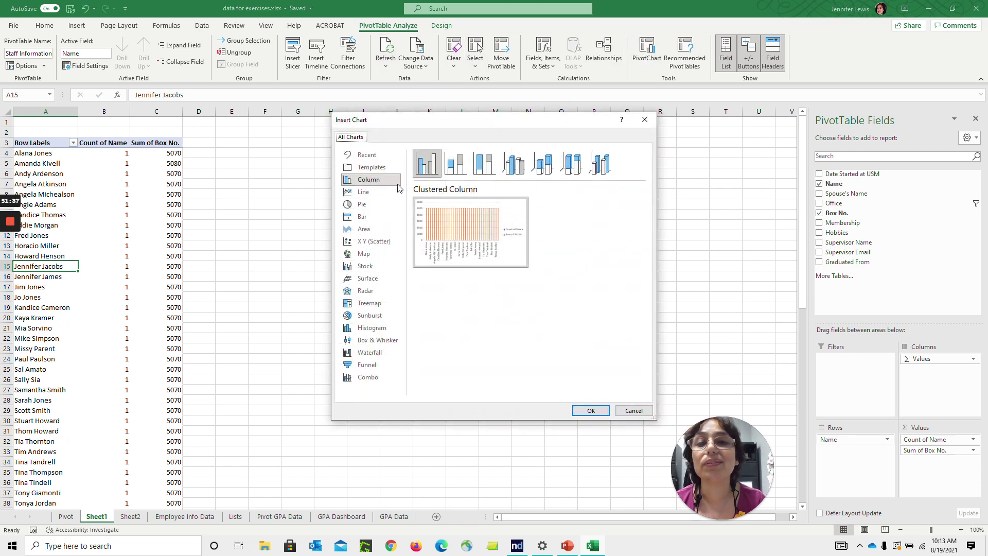
After previewing other chart types, insert a Clustered Column pivot chart
mouse_move(442, 215)
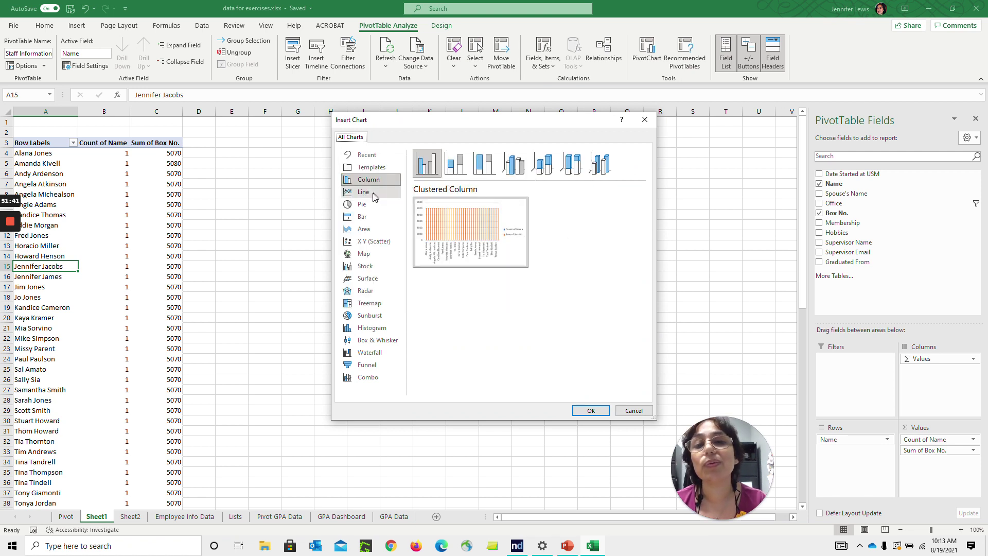
left_click(371, 195)
left_click(370, 205)
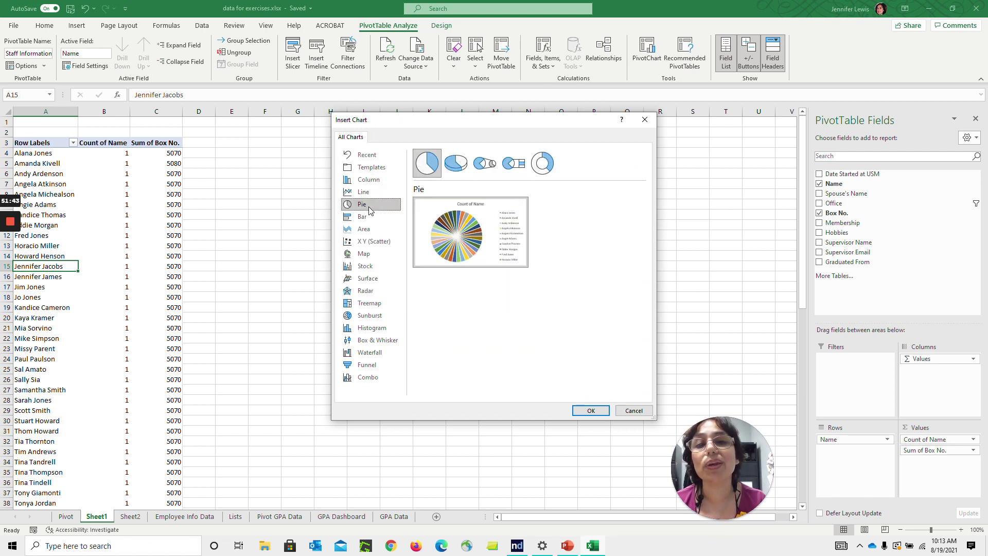
left_click(371, 168)
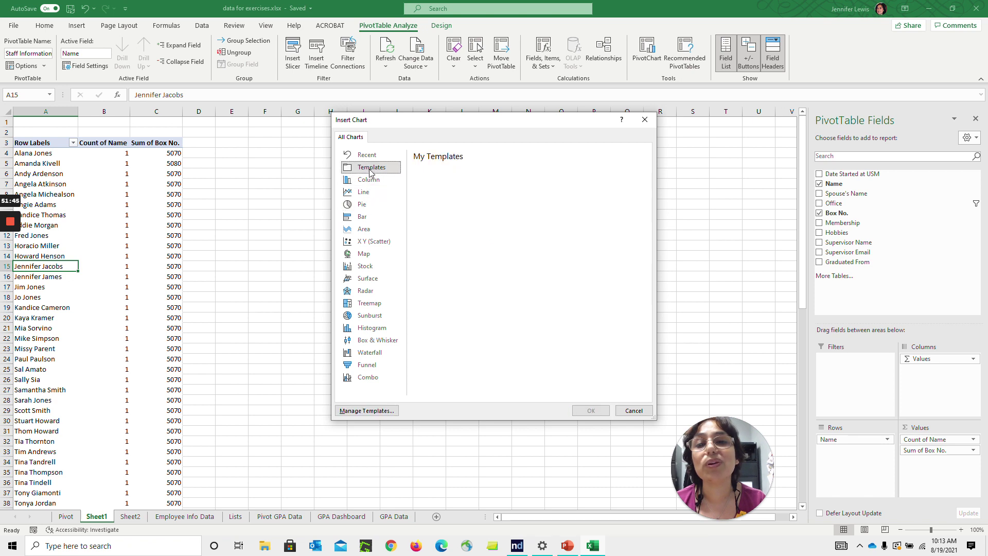
left_click(368, 230)
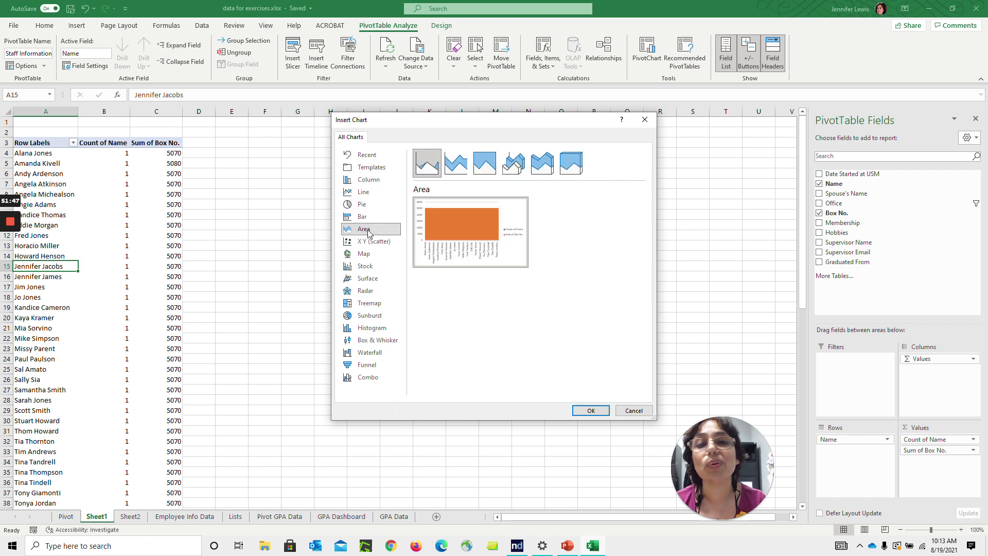
left_click(365, 254)
left_click(367, 266)
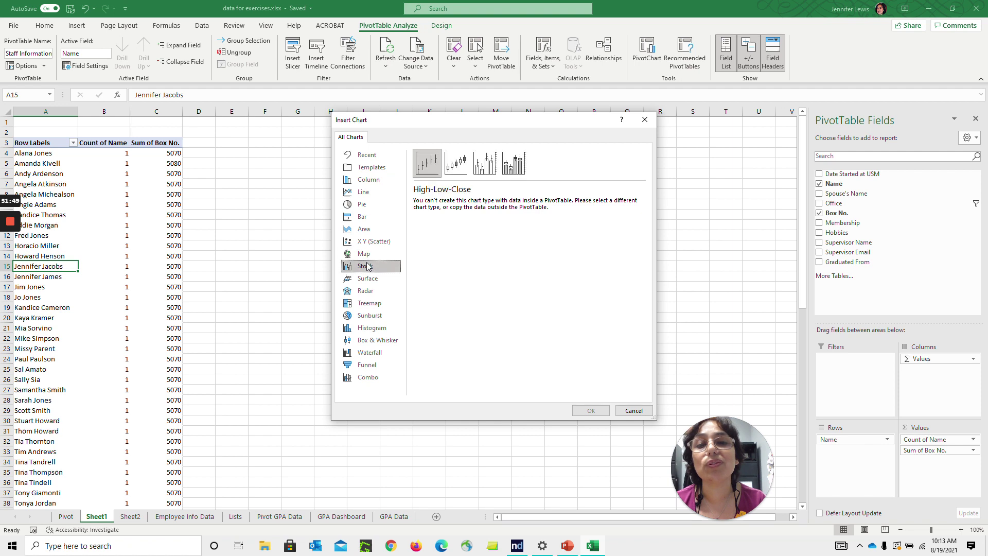
left_click(367, 278)
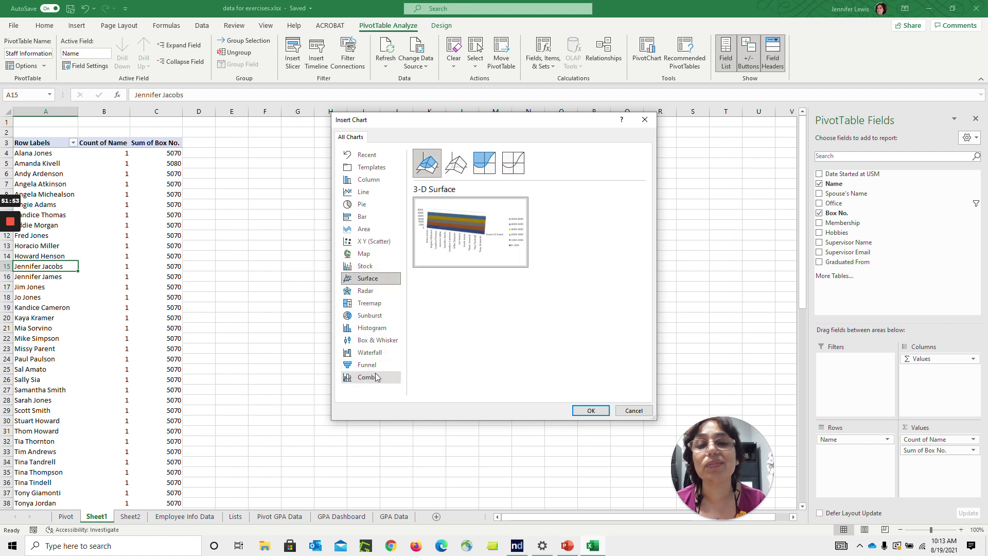
left_click(384, 193)
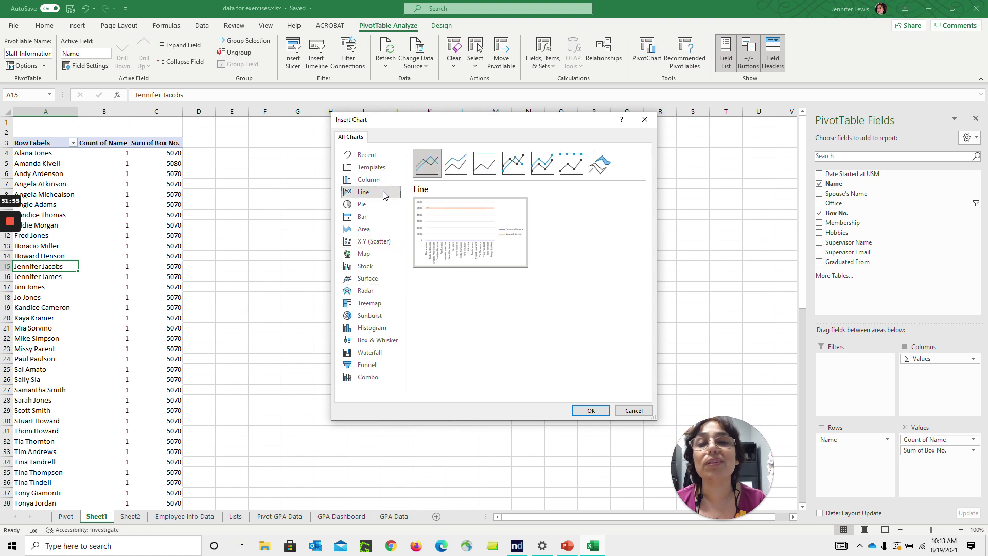
left_click(383, 182)
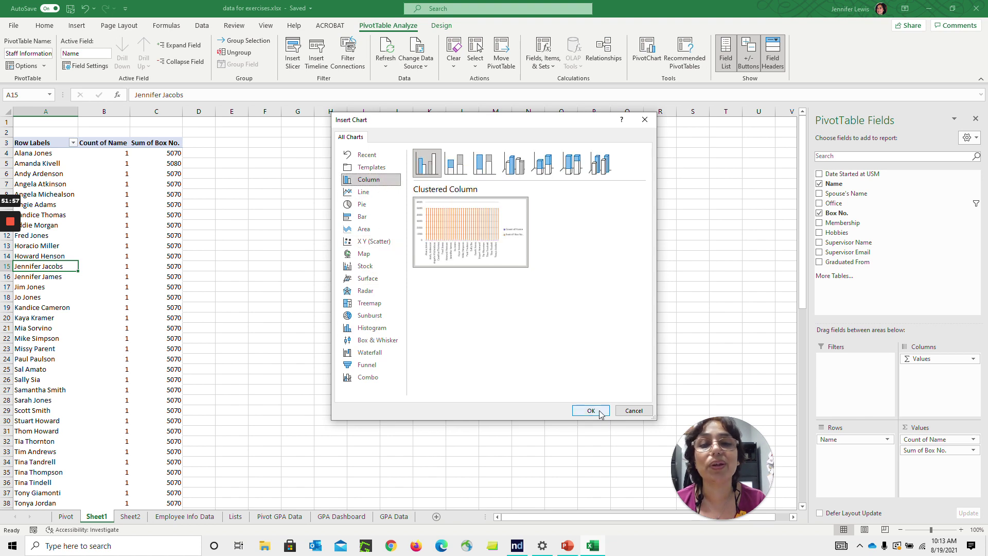
left_click(591, 411)
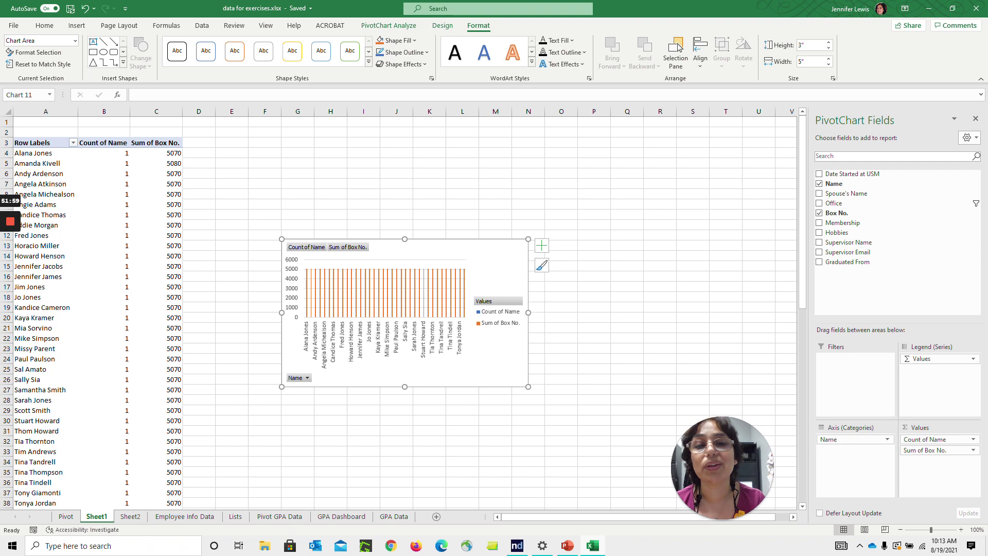
Enlarge the pivot chart beside the pivot table and select a pivot cell
left_click_drag(529, 387, 586, 402)
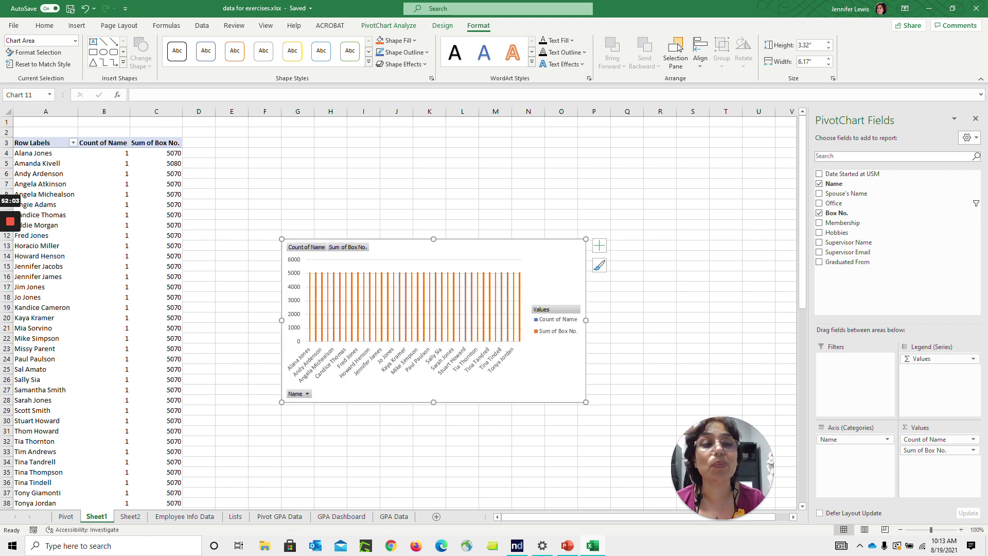
scroll(807, 299, "down", 6)
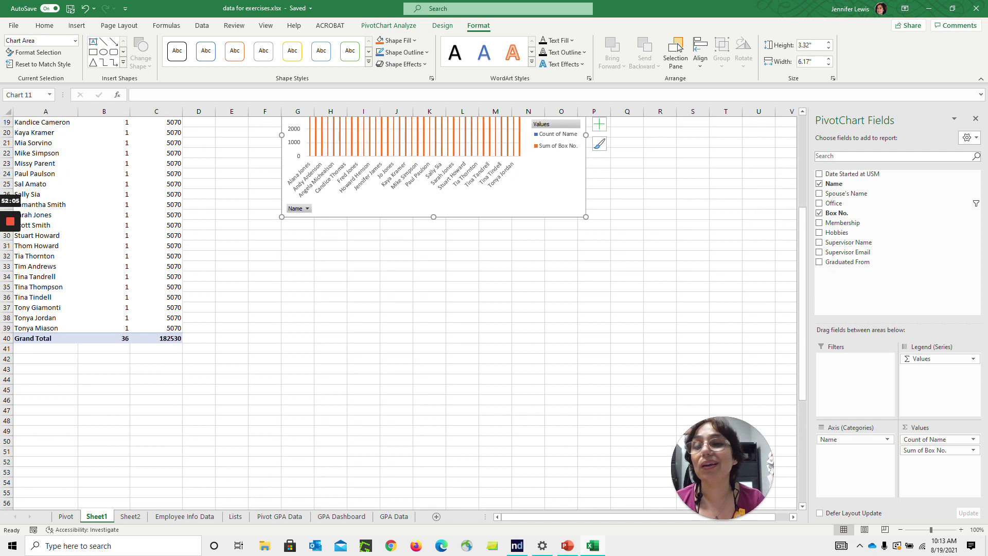
left_click(108, 339)
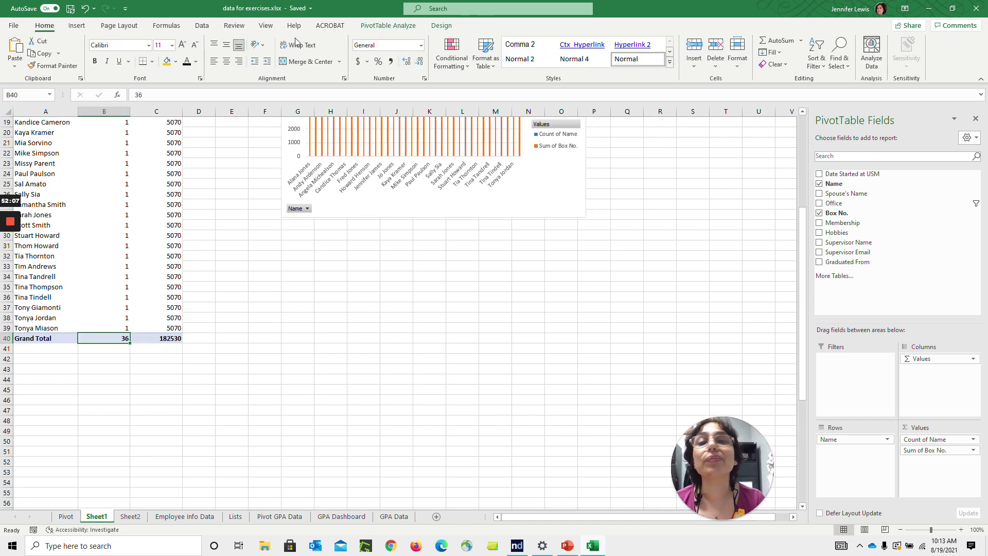
Turn off both row and column grand totals in the PivotTable Options
left_click(415, 27)
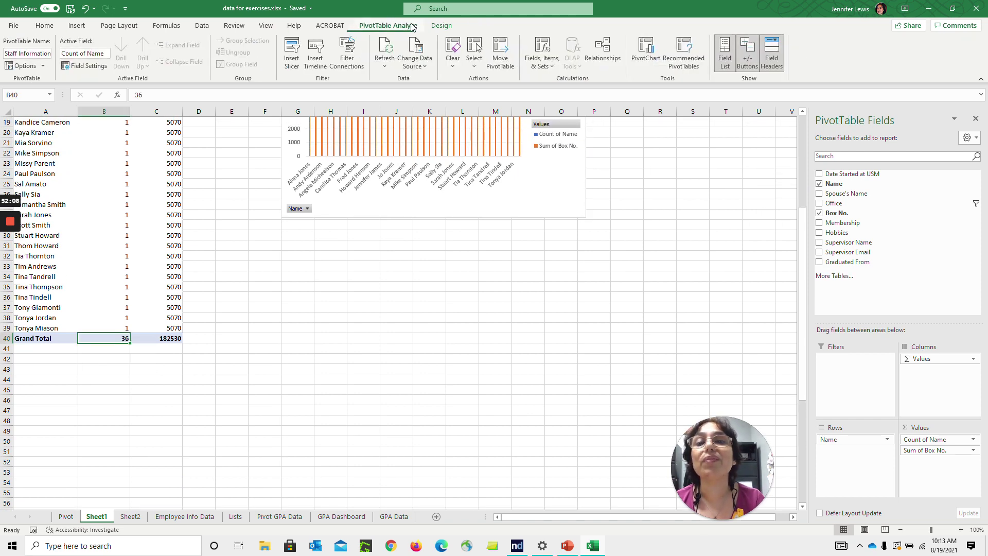
left_click(40, 67)
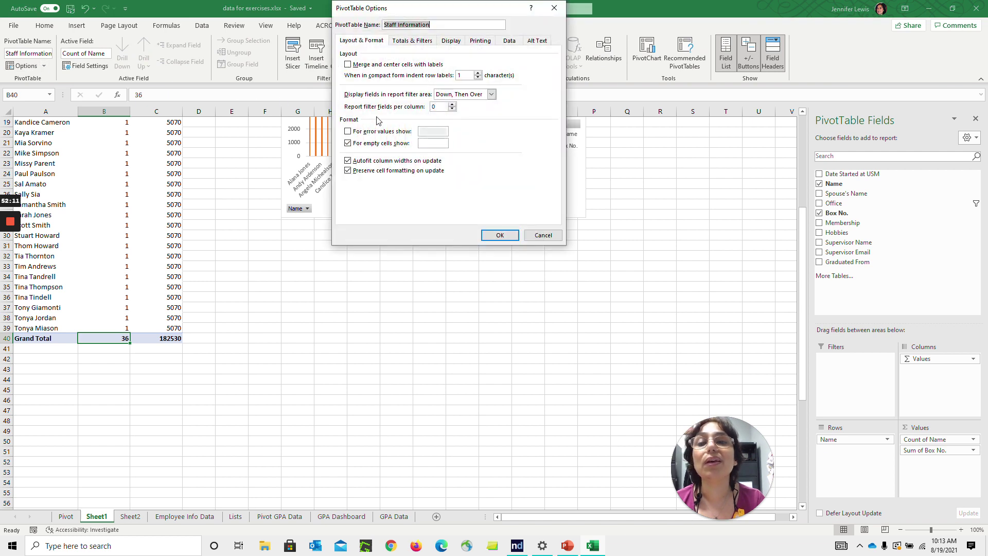
left_click(406, 40)
left_click(374, 64)
left_click(376, 74)
left_click(500, 235)
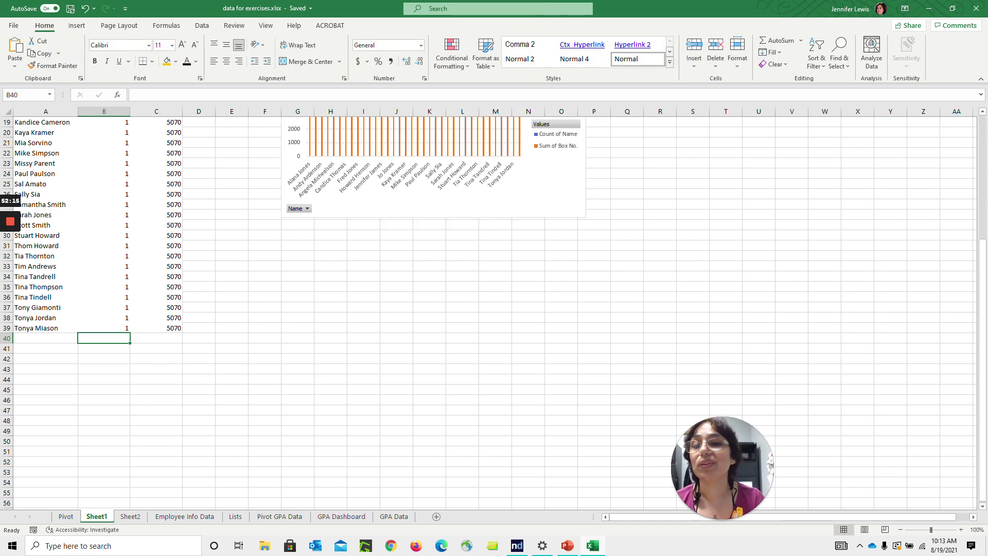
left_click_drag(982, 391, 973, 293)
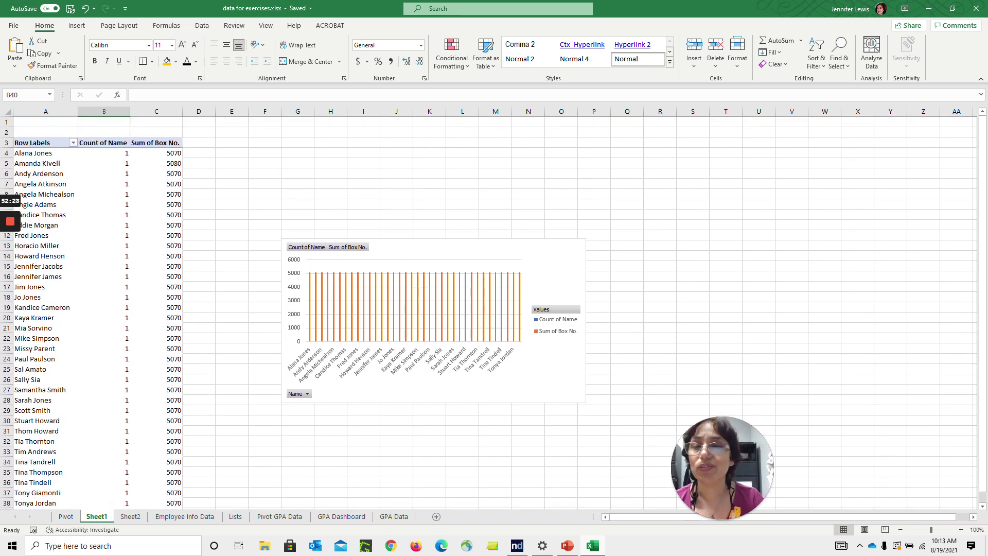
Open the Employee Info Data sheet and inspect the dropdowns in H22, F3 and F2
left_click(203, 518)
left_click(400, 328)
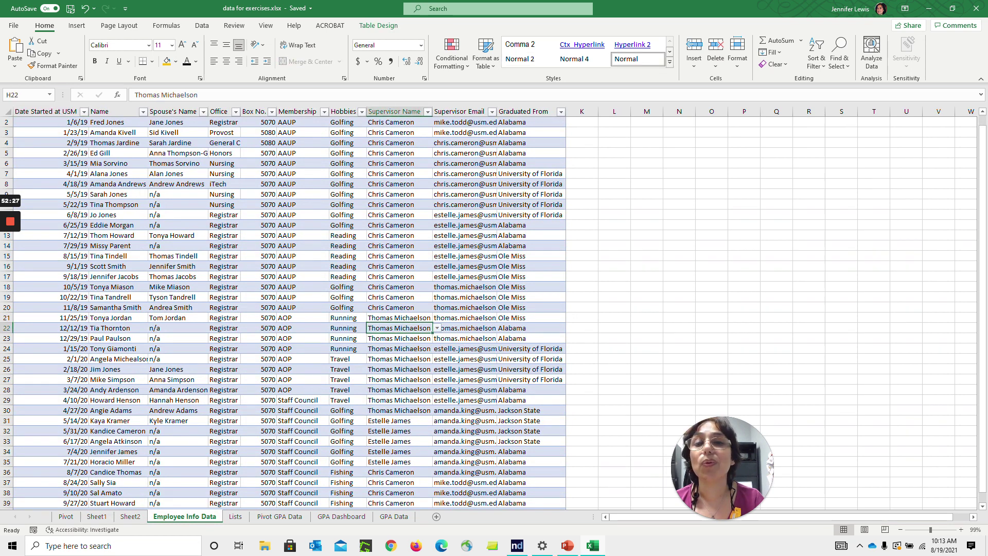
left_click(235, 517)
left_click(213, 519)
left_click(302, 133)
left_click(303, 122)
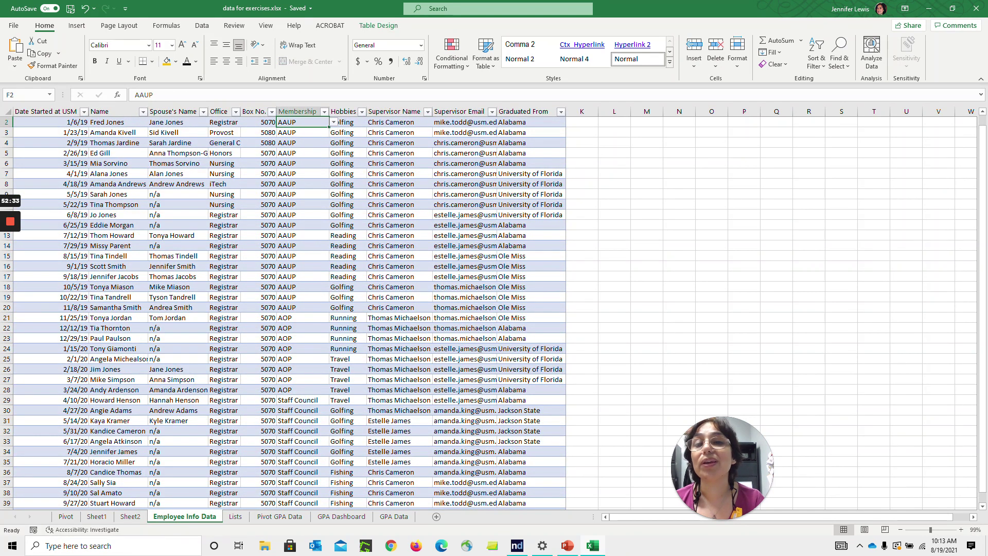
Inspect row 2's cells, open and close the Box No. dropdown in E2, and check the Lists sheet
left_click(51, 122)
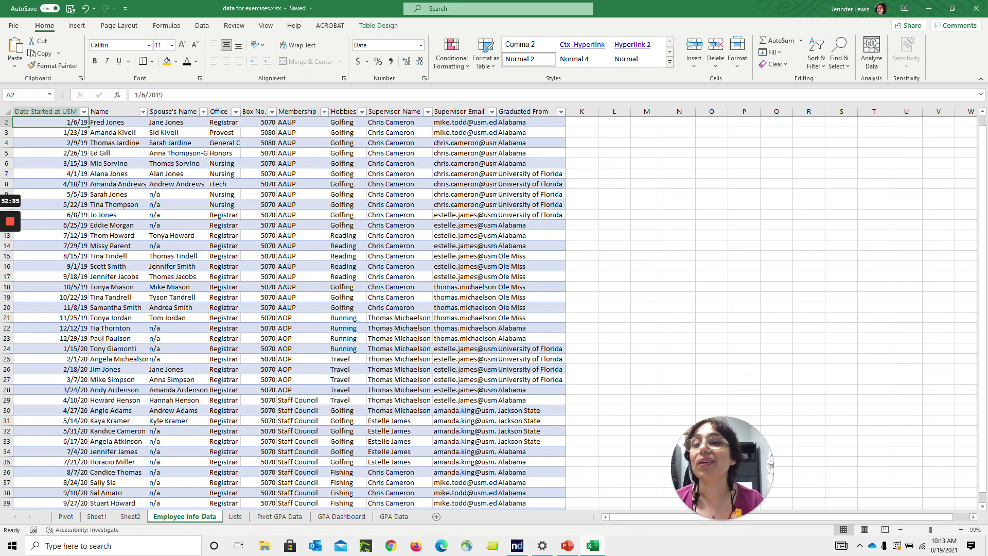
key("Right")
key("Right")
key("Right")
key("Left")
key("Right")
key("Right")
key("Left")
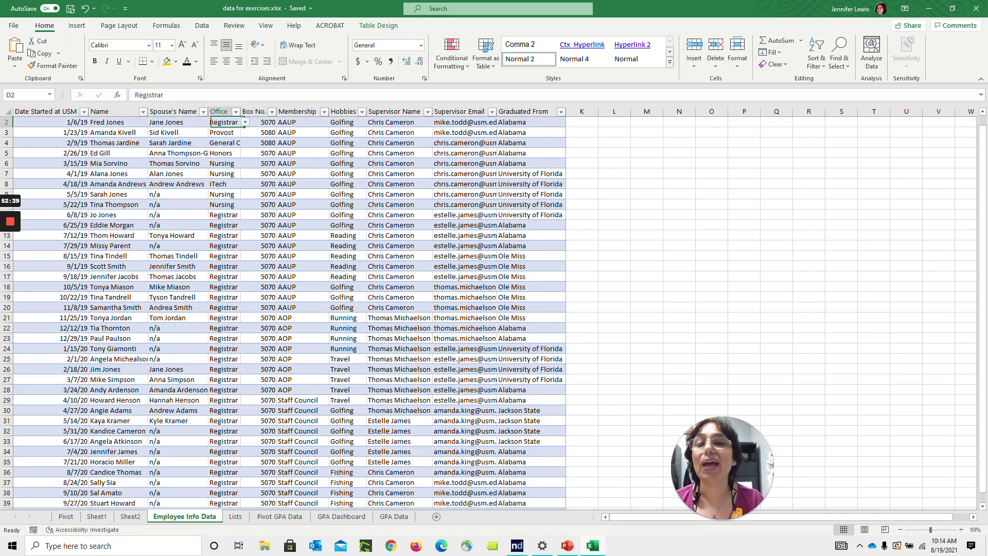
key("Right")
key("Right")
key("Right")
key("Right")
key("Right")
key("Right")
key("Right")
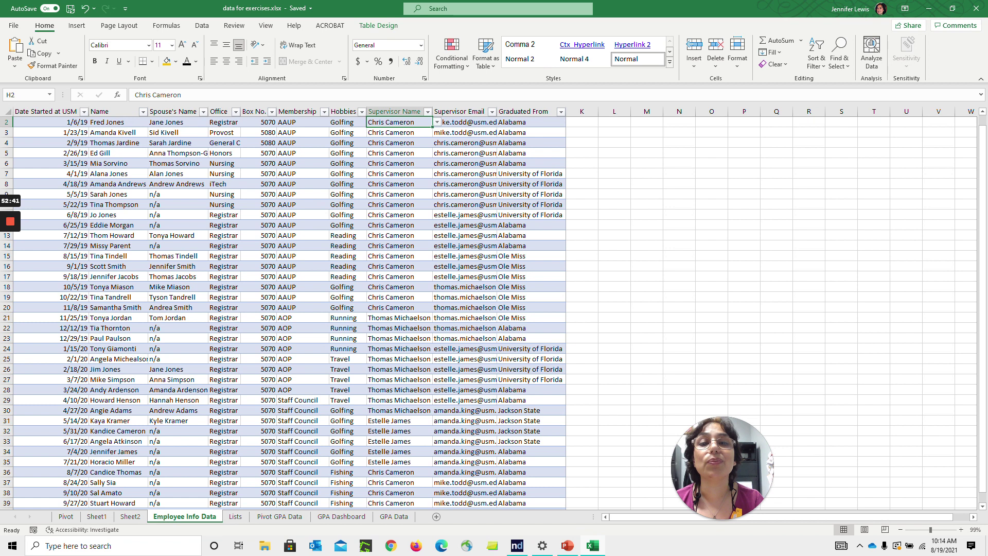
key("Left")
key("Left")
key("Left")
key("Left")
key("Left")
key("Left")
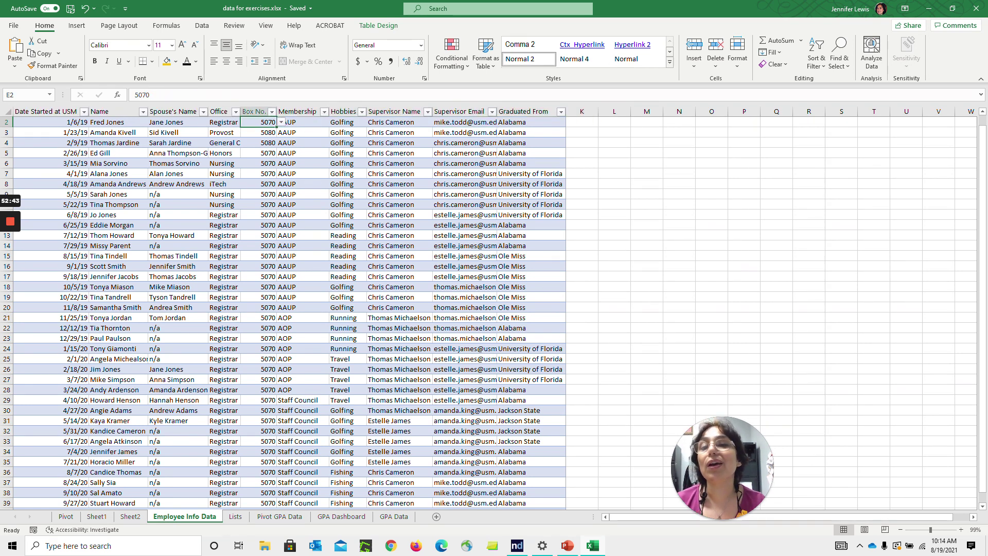
left_click(281, 123)
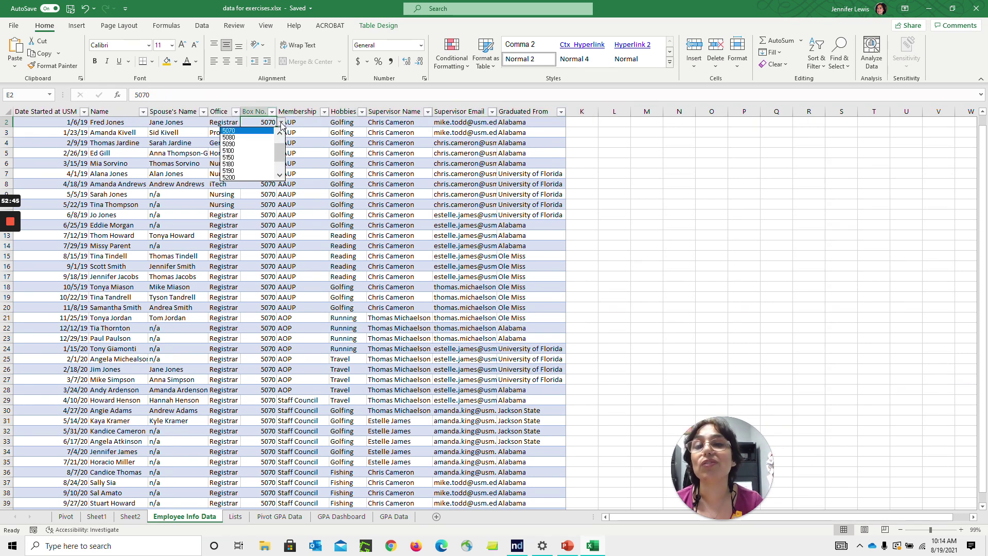
left_click(281, 122)
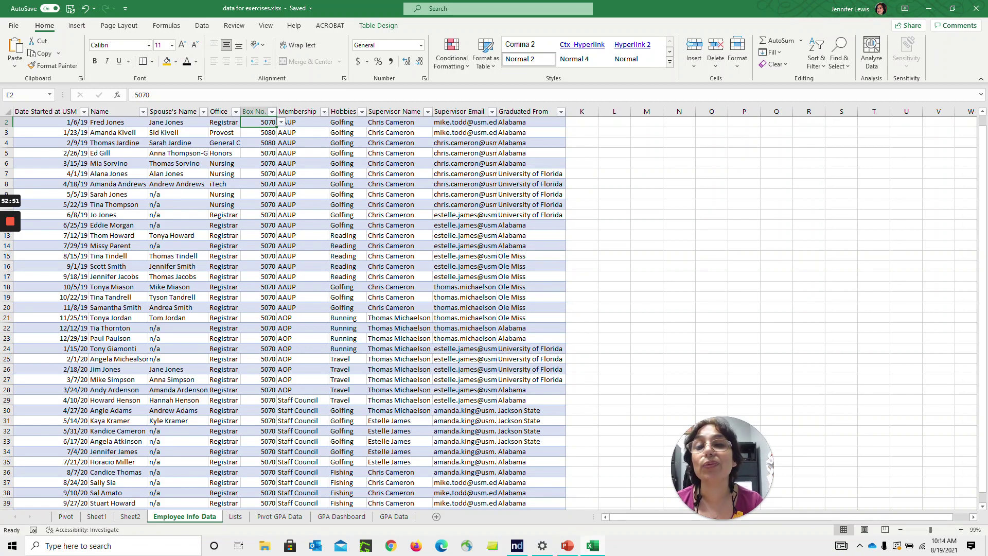
left_click(240, 521)
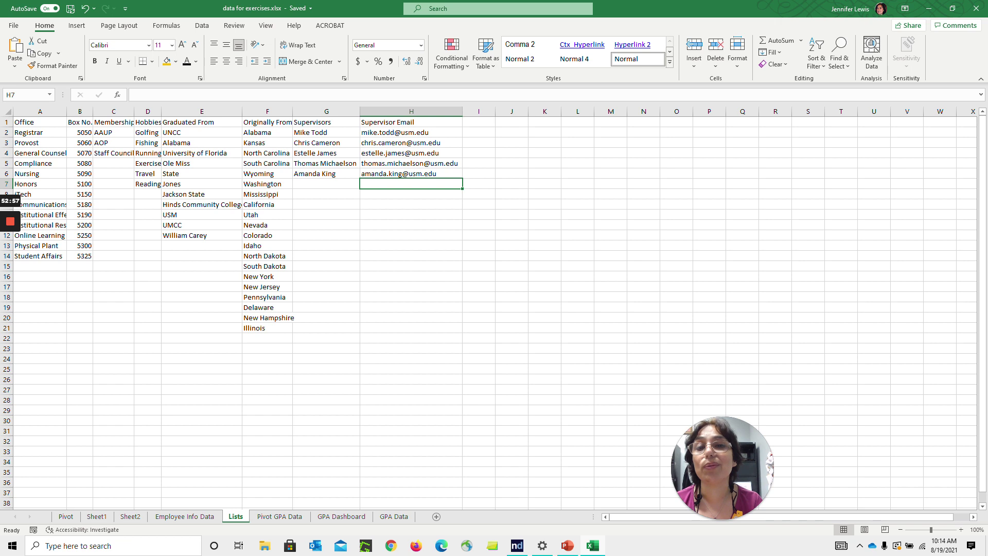
left_click(211, 520)
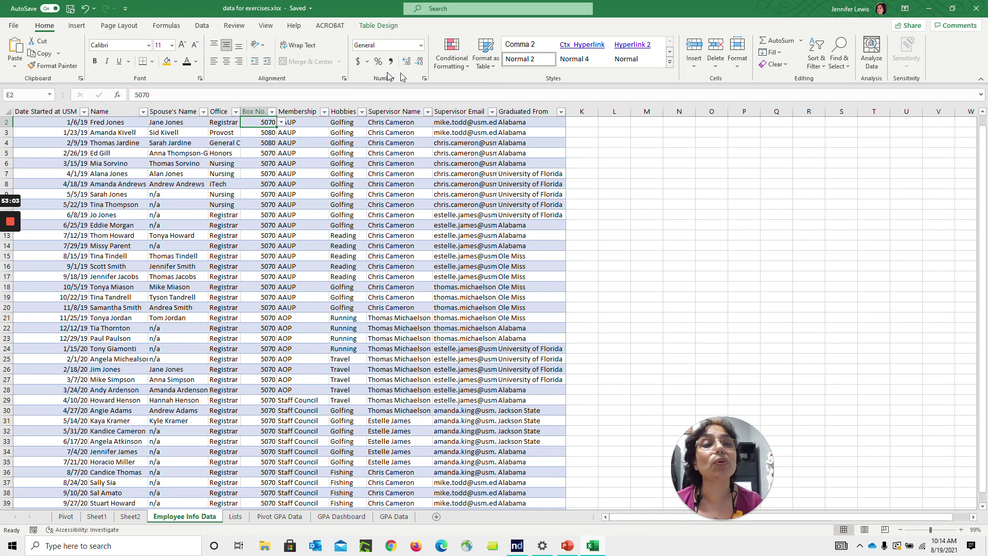
Set E2's Data Validation list source to the Box No. cells Lists!$B$2:$B$14
left_click(202, 28)
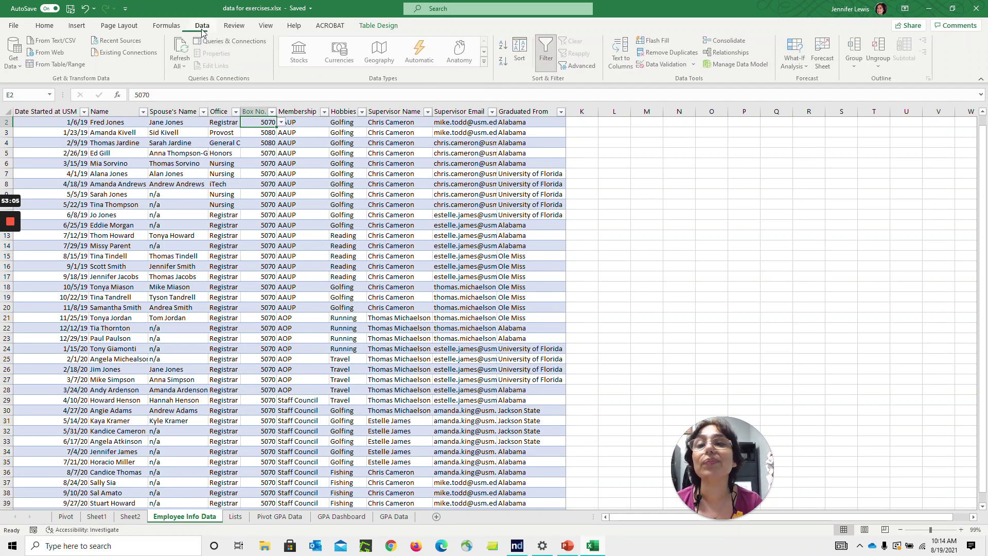
left_click(664, 64)
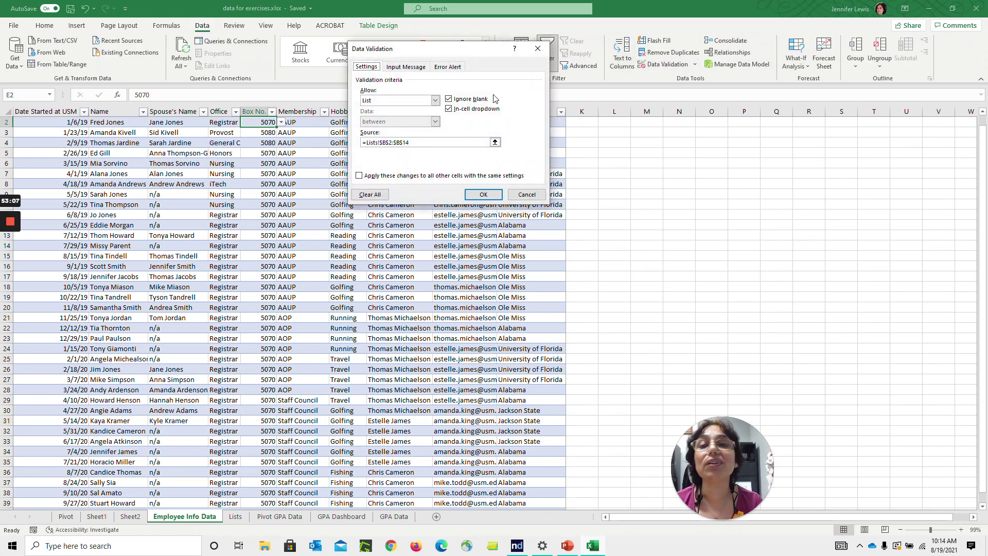
left_click(495, 145)
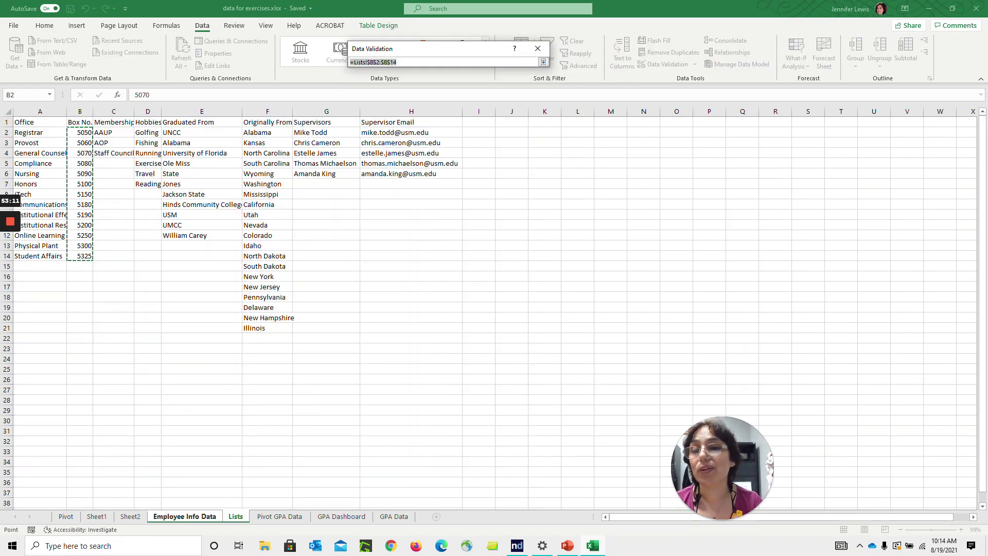
left_click_drag(111, 132, 126, 156)
left_click_drag(82, 133, 124, 255)
left_click(83, 256)
left_click(83, 183)
left_click_drag(83, 133, 85, 257)
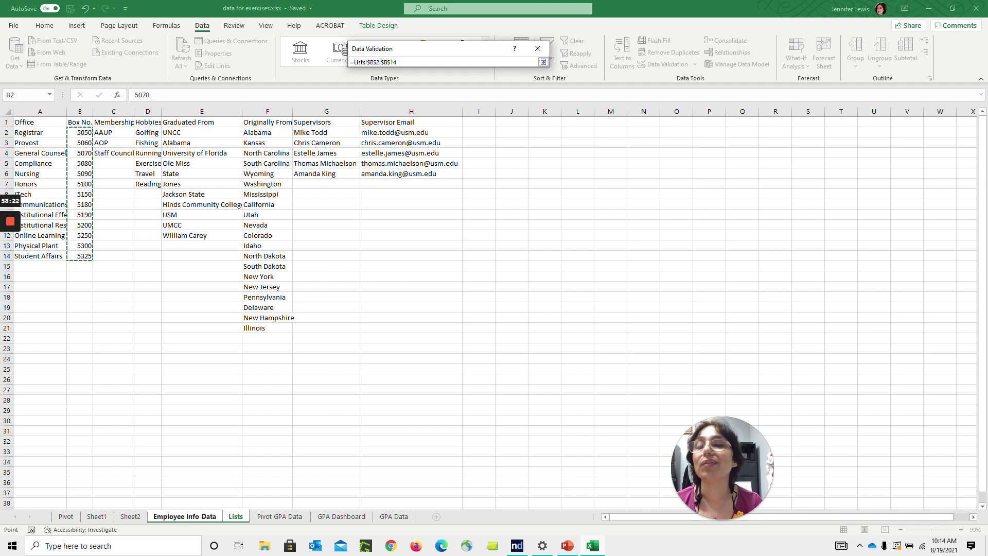
left_click(543, 62)
left_click(482, 195)
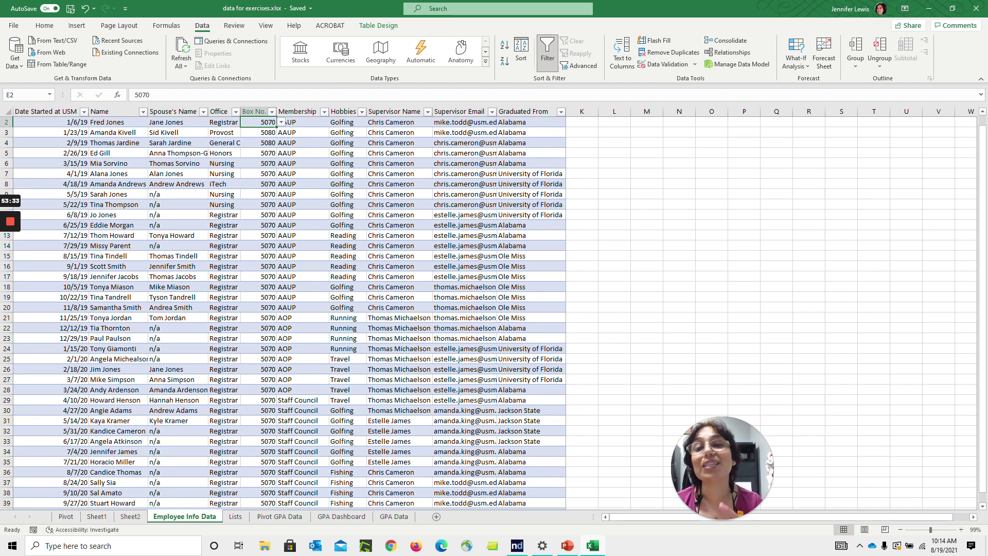
Choose 5090 from row 3's Box No. dropdown
left_click(263, 133)
left_click(282, 133)
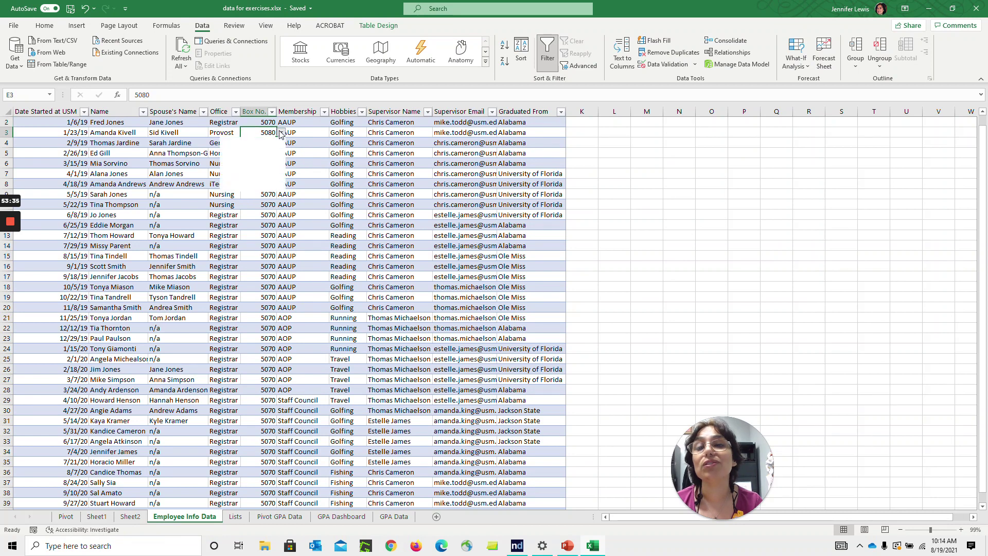
left_click(264, 149)
Set row 4's membership to Staff Council and hobby to Fishing, then go to Pivot GPA Data
left_click(262, 143)
left_click(302, 143)
left_click(334, 144)
left_click(318, 165)
left_click(345, 143)
left_click(371, 144)
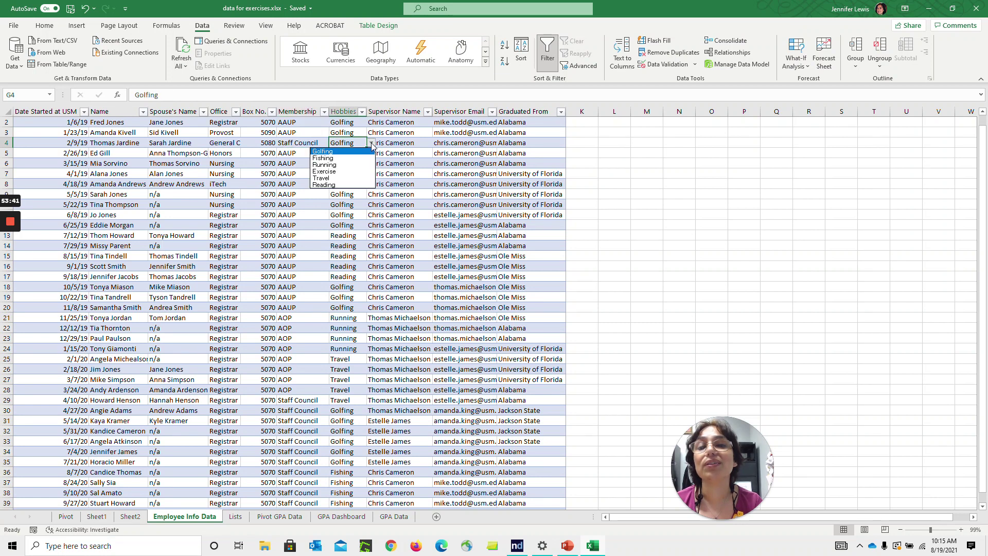
left_click(339, 163)
left_click(399, 163)
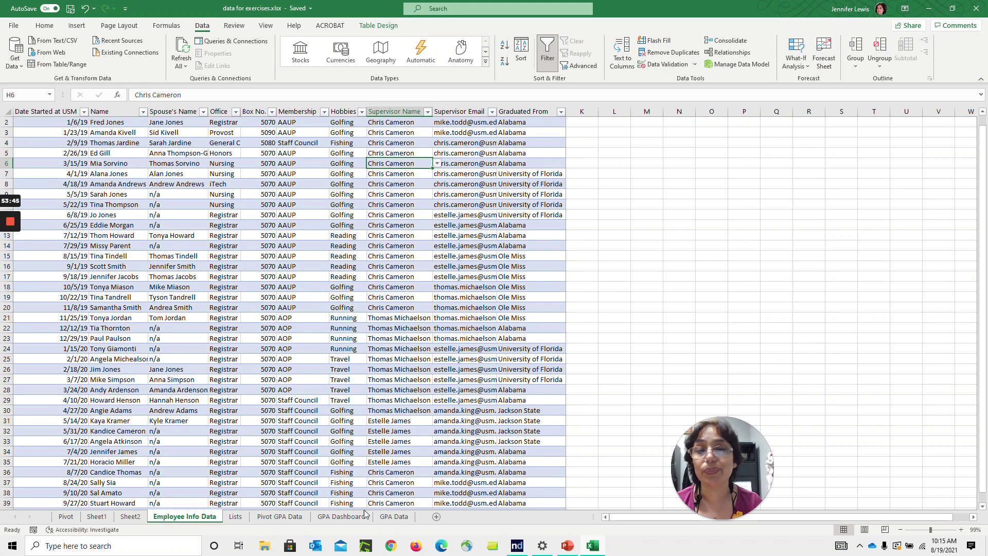
left_click(291, 517)
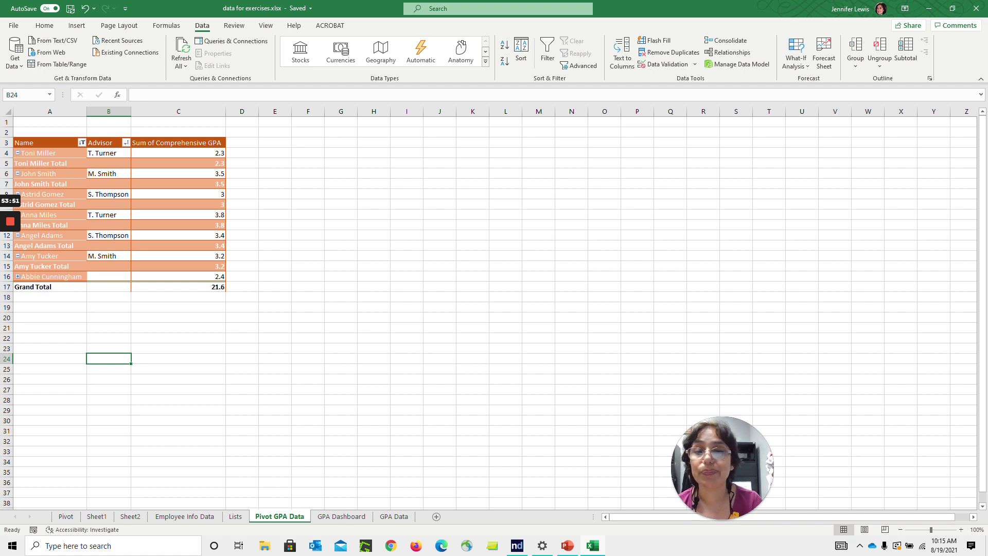
Build a new-sheet pivot from GPA Data summing Comprehensive GPA by Name, then start a PivotChart
left_click(390, 517)
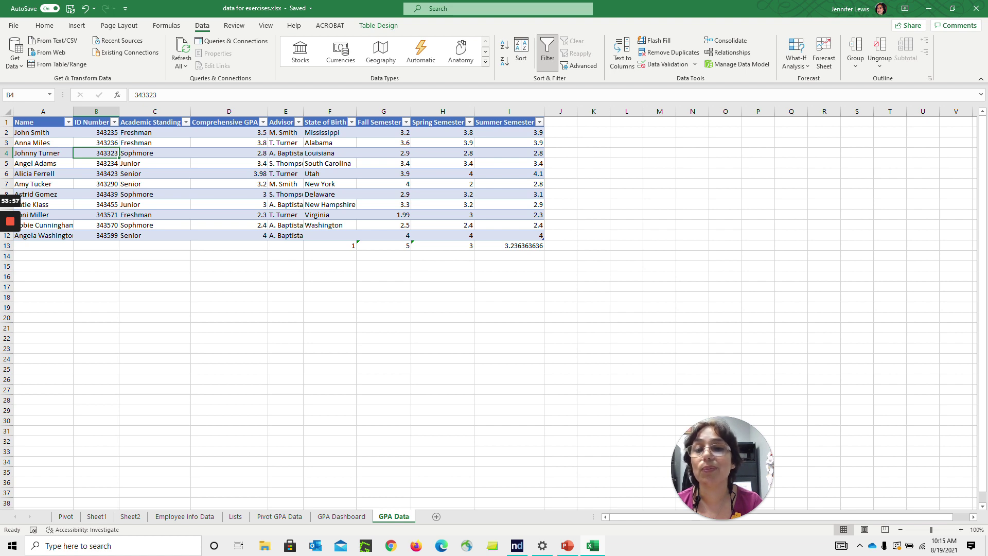
left_click(77, 25)
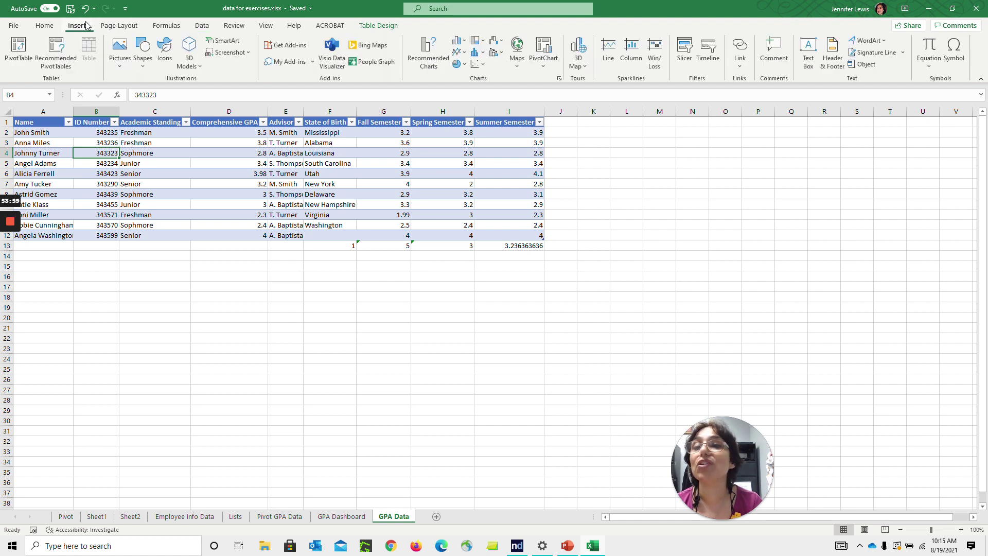
left_click(25, 54)
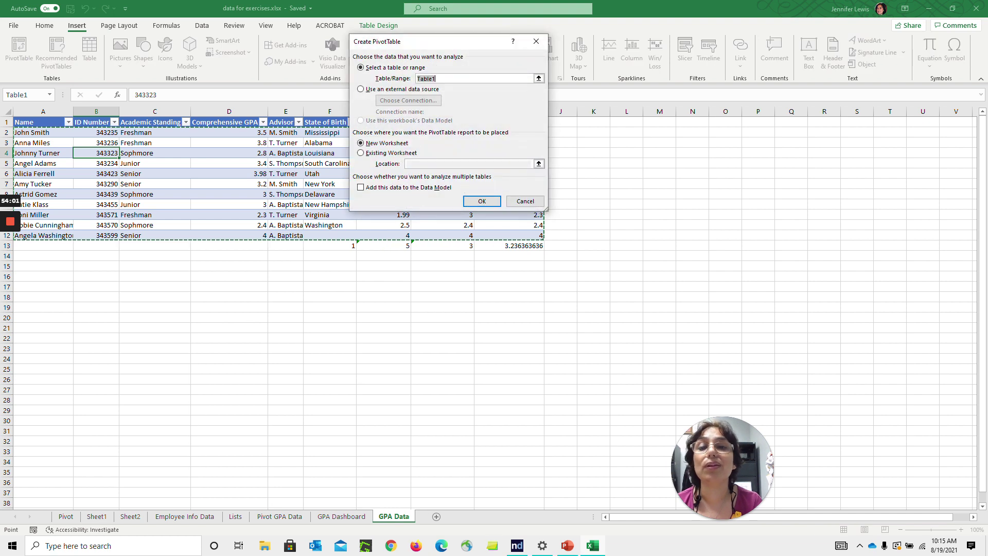
key("Escape")
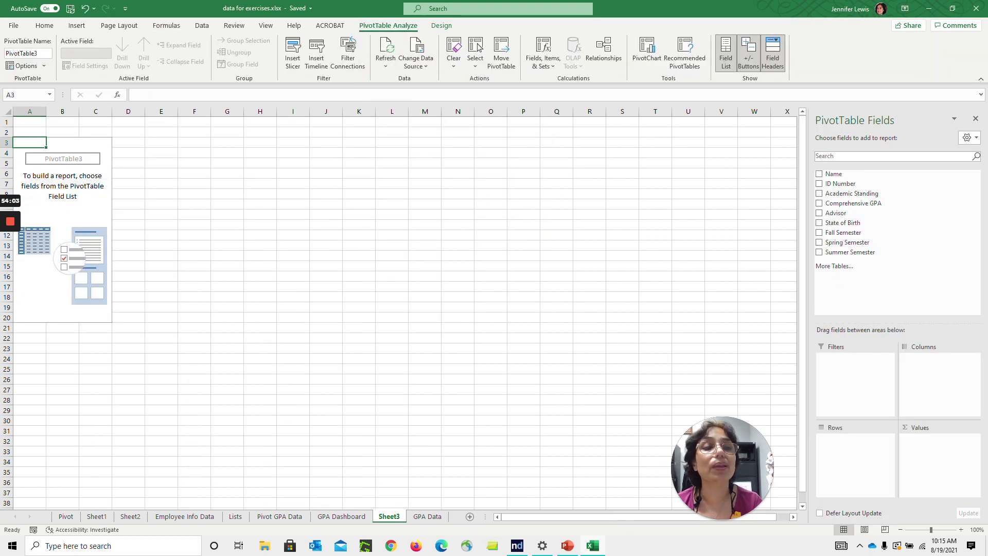
left_click(819, 174)
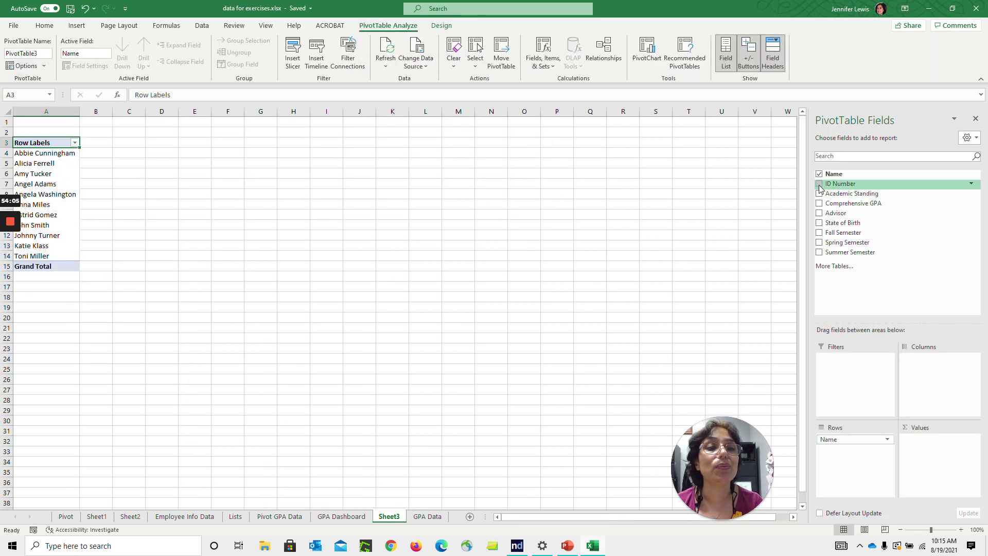
left_click(820, 205)
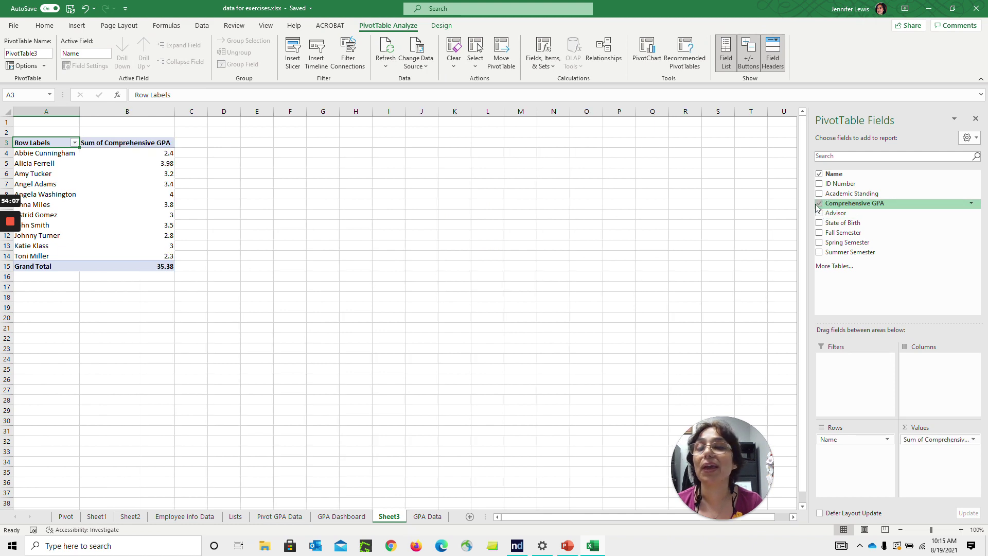
left_click(149, 184)
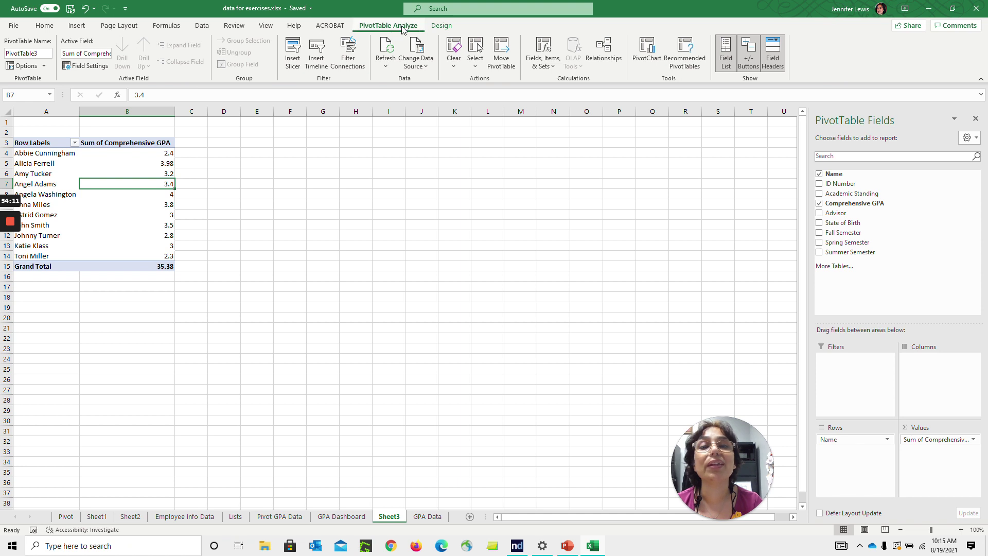
left_click(647, 55)
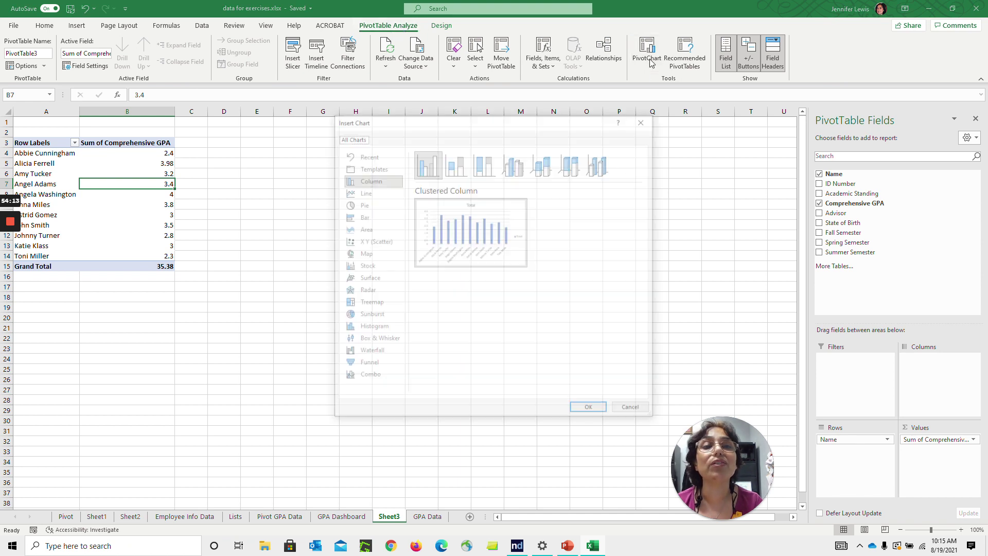
Insert a Clustered Column pivot chart and title it 'GPA Data'
left_click(589, 410)
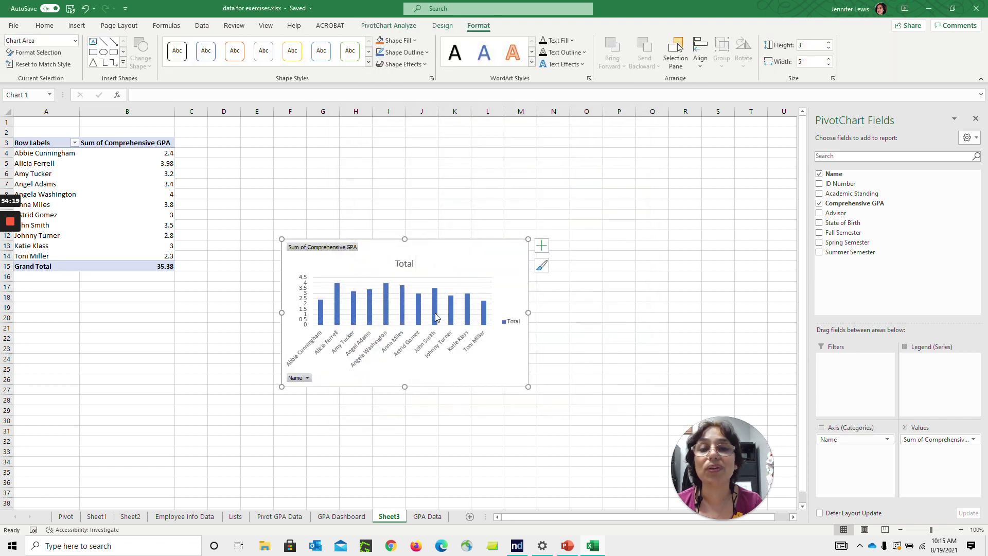
left_click(405, 264)
double_click(408, 266)
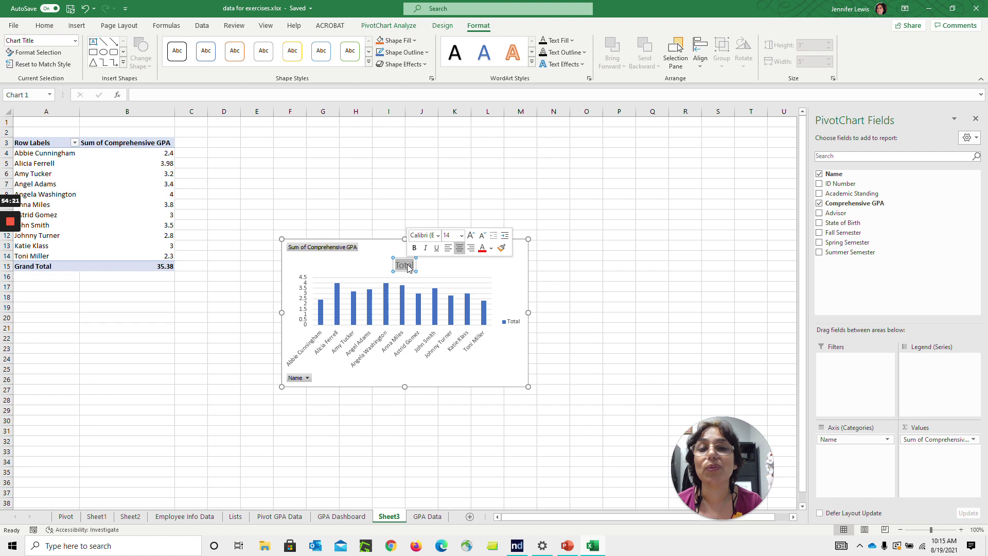
type("GPA D")
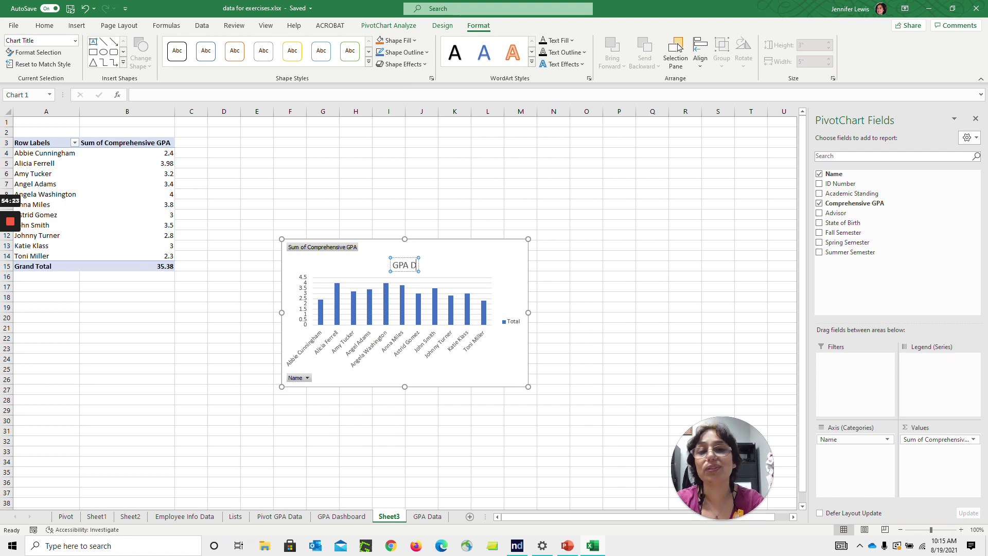
type("ata")
left_click(554, 255)
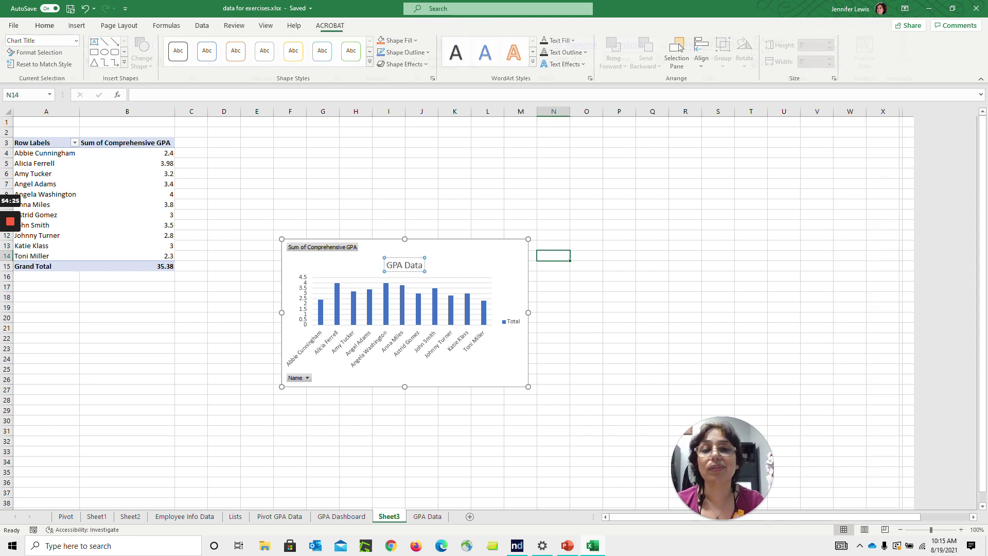
Apply a dark chart style to the GPA Data chart
left_click(507, 261)
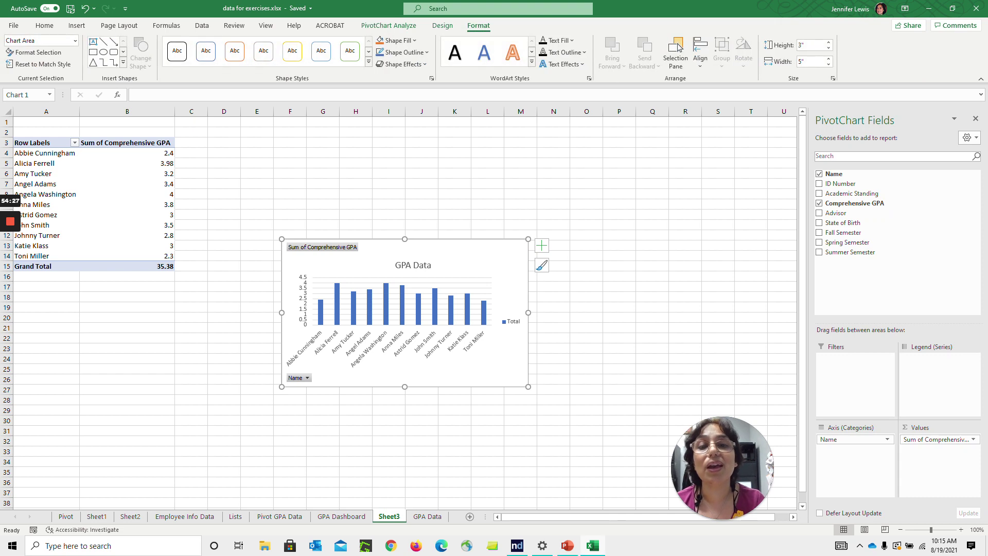
left_click(542, 265)
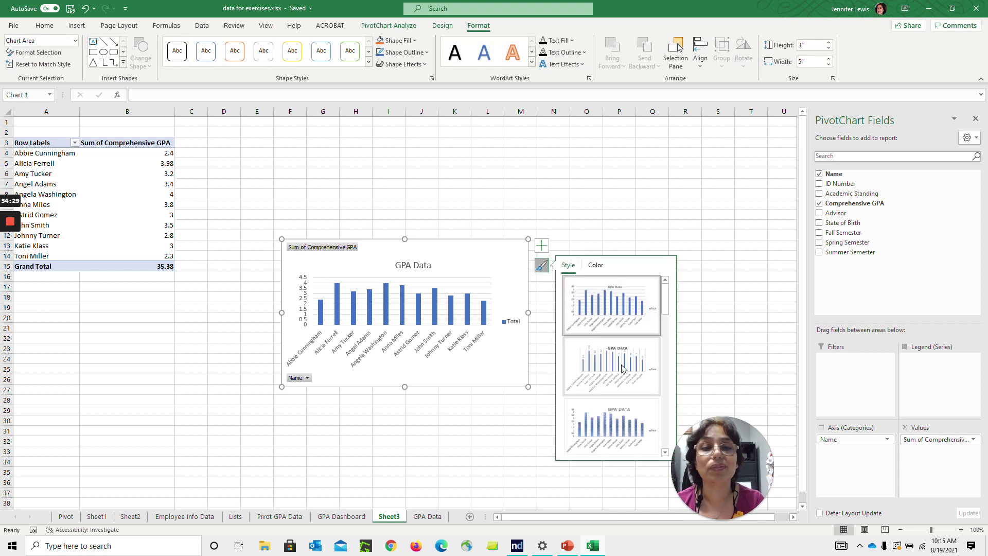
left_click_drag(667, 299, 666, 373)
left_click(553, 194)
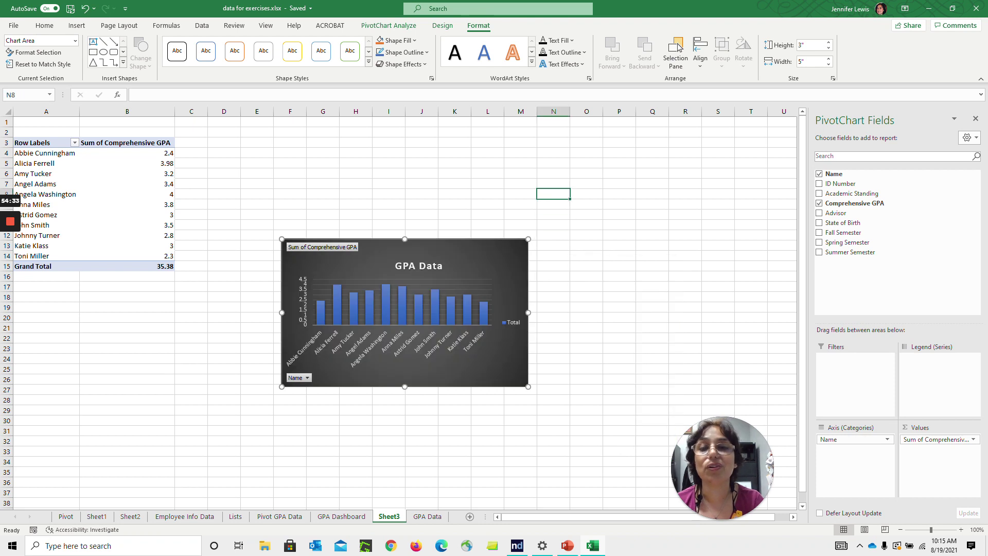
Filter the chart's Name field down to two students
left_click(307, 379)
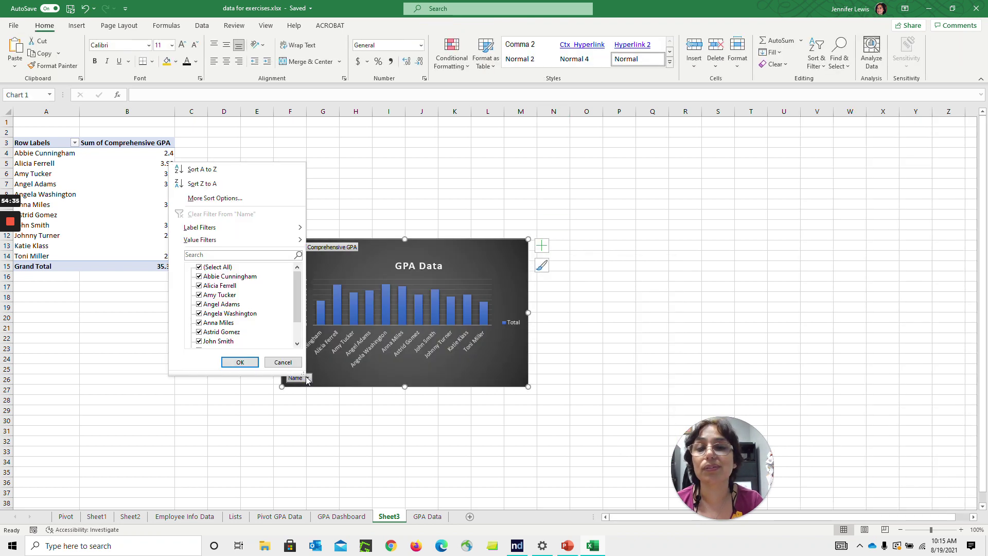
left_click(200, 267)
left_click(199, 295)
left_click(199, 322)
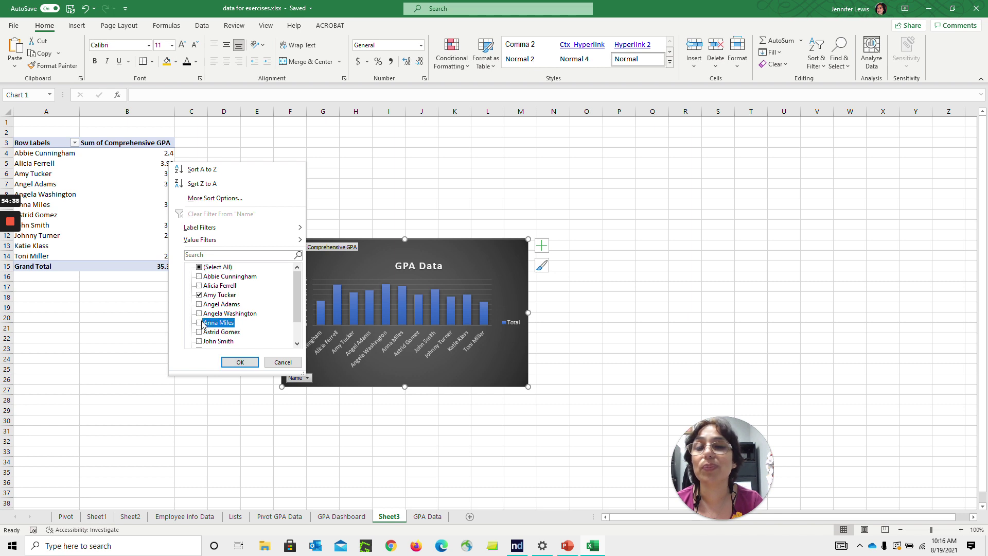
left_click(242, 362)
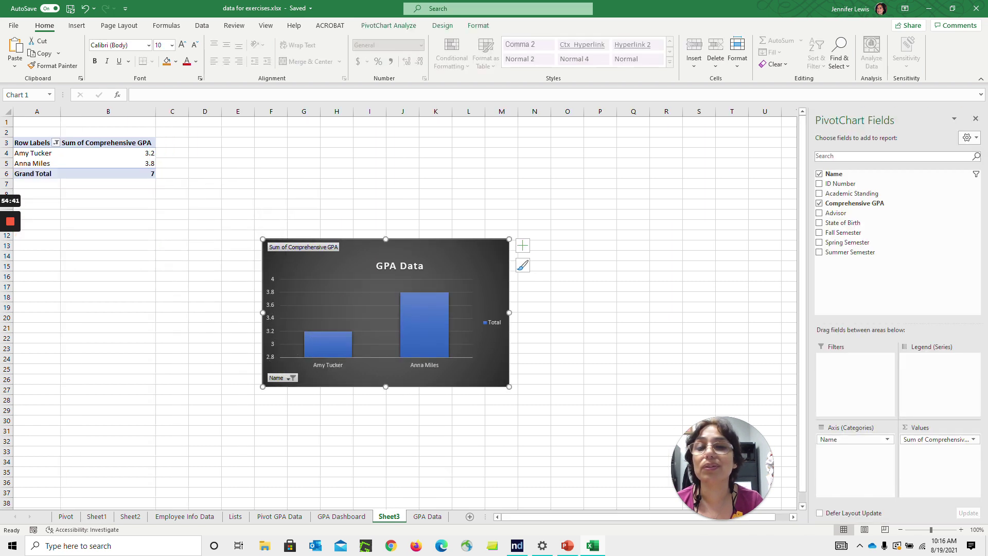
Sort the chart's Name field Z to A
left_click(292, 379)
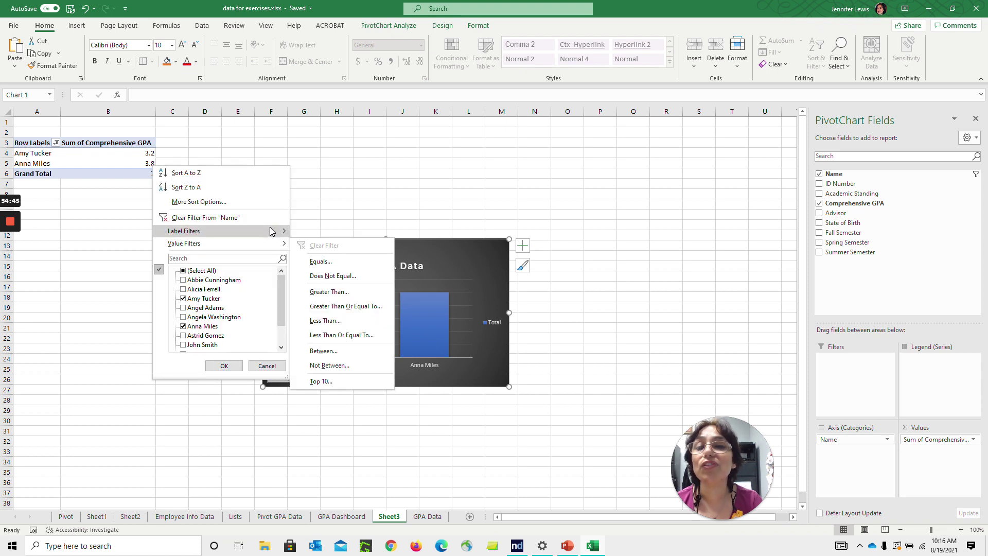
mouse_move(271, 233)
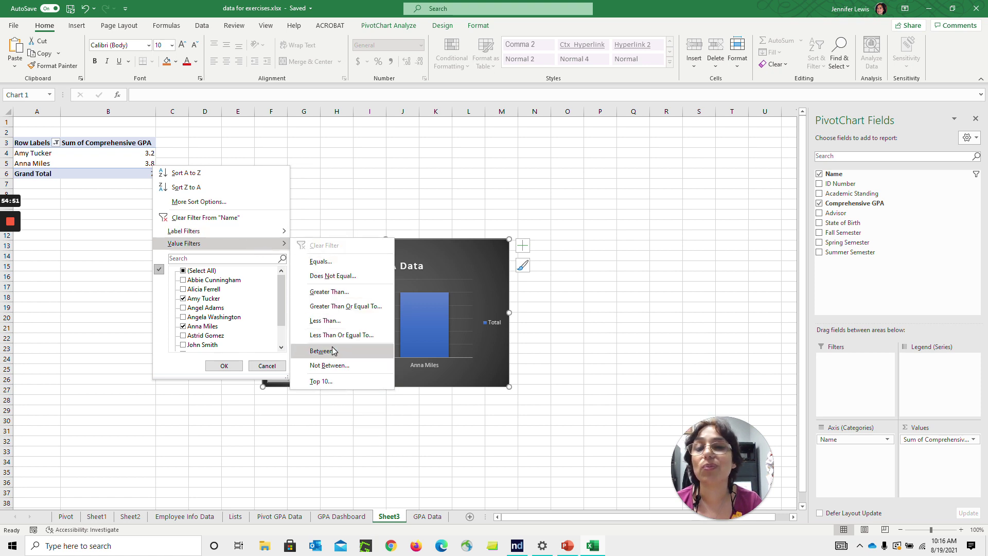
left_click(227, 172)
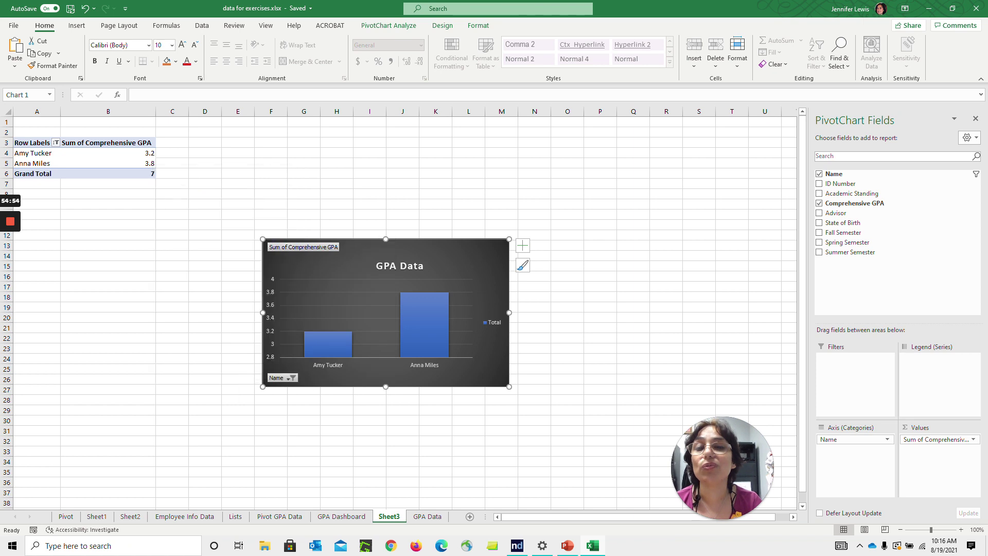
left_click(294, 379)
left_click(230, 188)
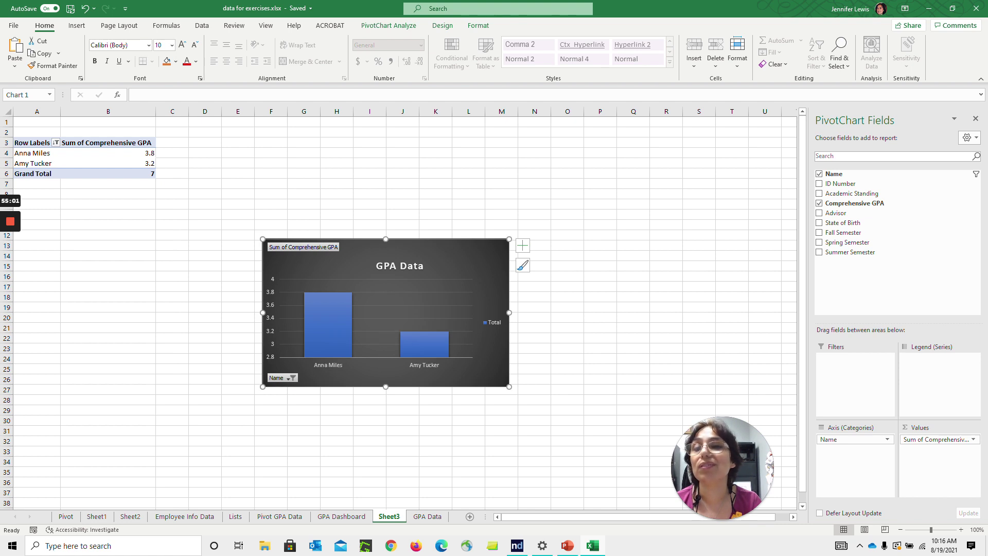
Re-sort the pivot table's row labels, ending in reverse alphabetical order
left_click(55, 142)
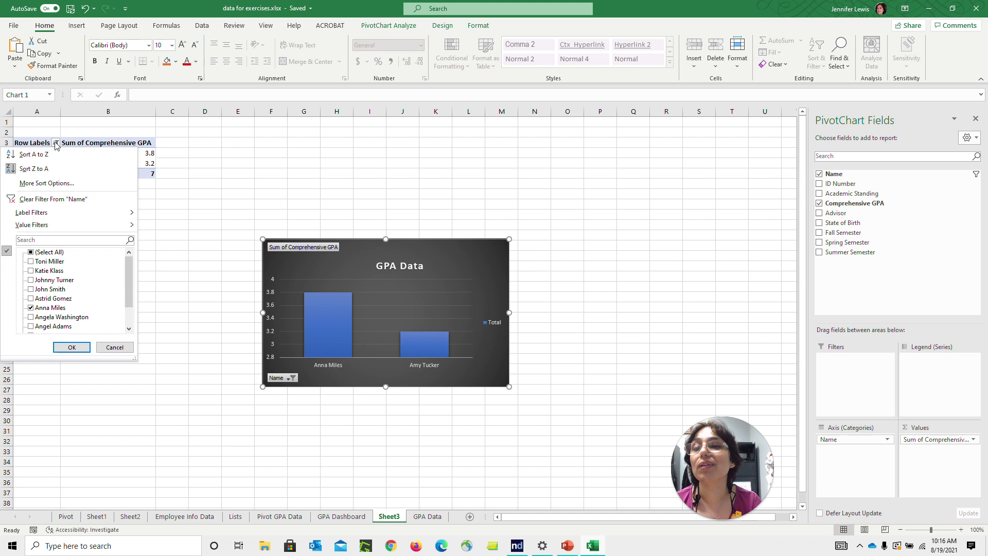
left_click(31, 153)
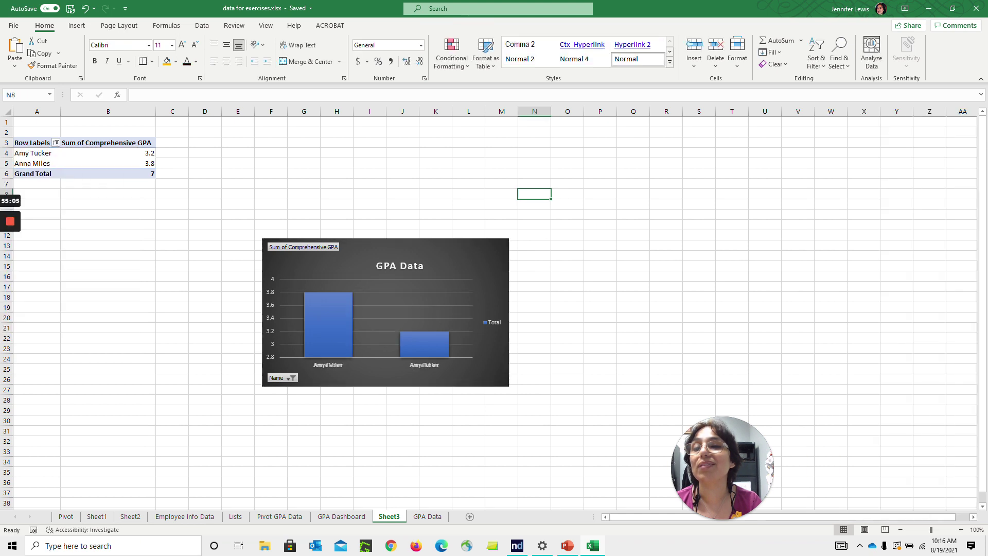
left_click(55, 143)
left_click(55, 170)
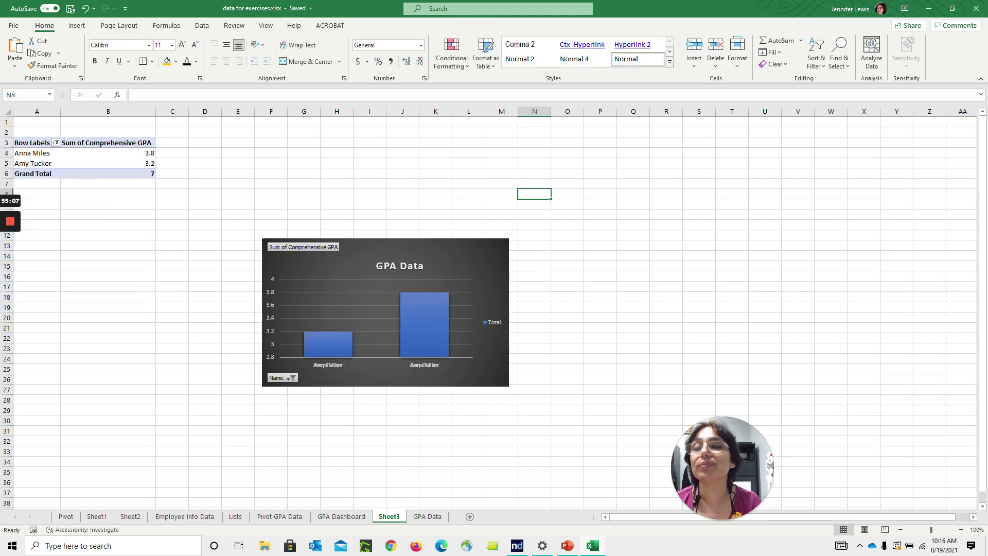
left_click(108, 235)
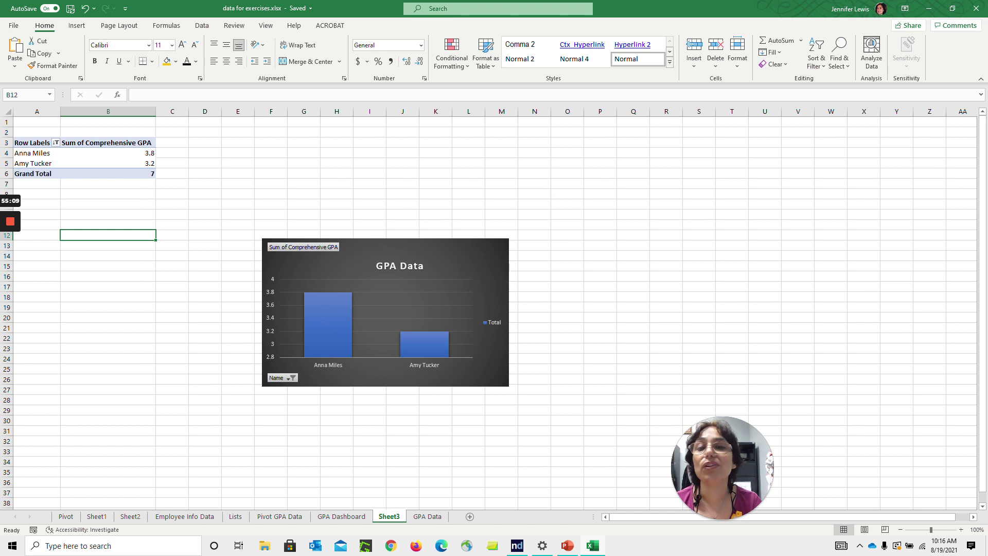
left_click(108, 153)
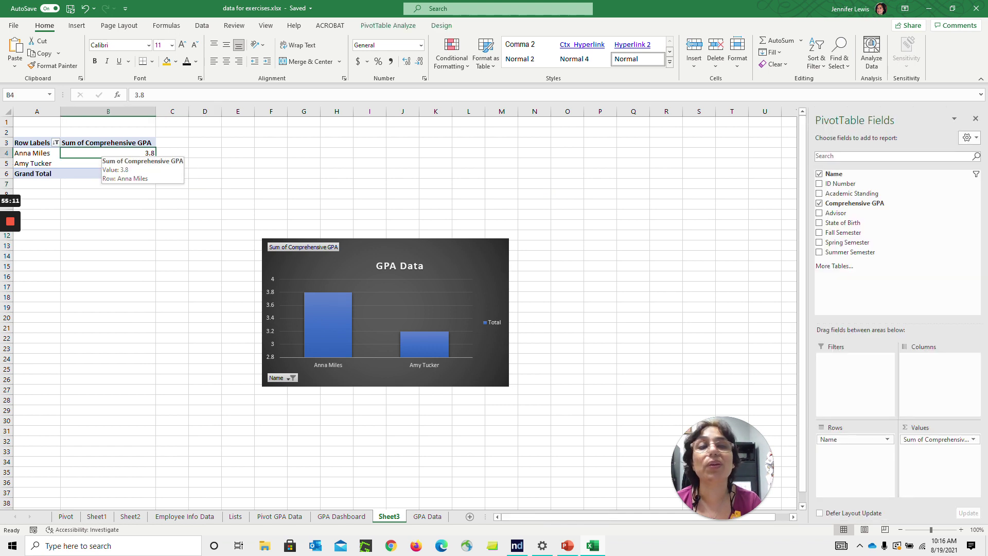
Insert slicers for all nine fields, Name through Summer Semester
left_click(379, 29)
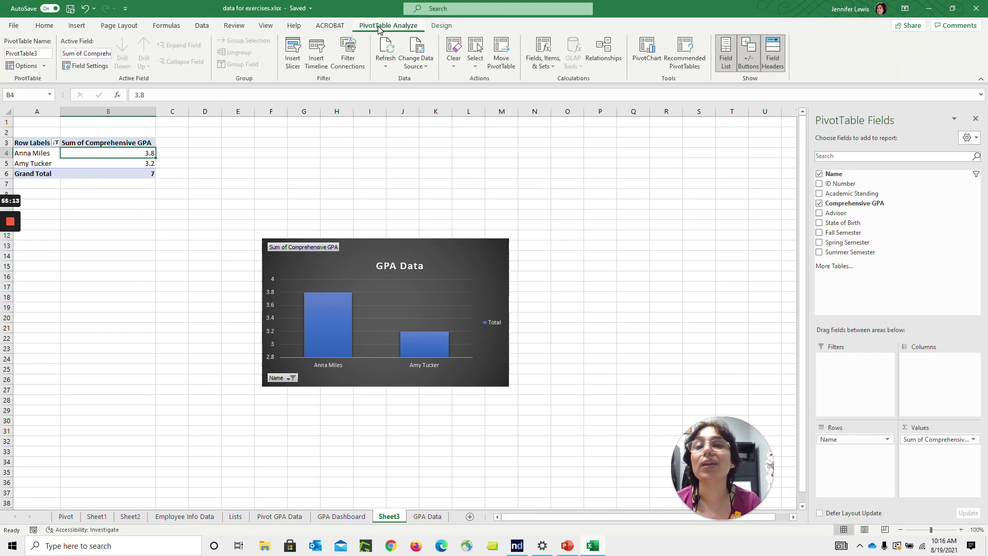
left_click(297, 59)
left_click(401, 55)
left_click(400, 66)
left_click(401, 76)
left_click(400, 87)
left_click(400, 98)
left_click(400, 109)
left_click(401, 120)
left_click(400, 131)
left_click(400, 141)
left_click(443, 244)
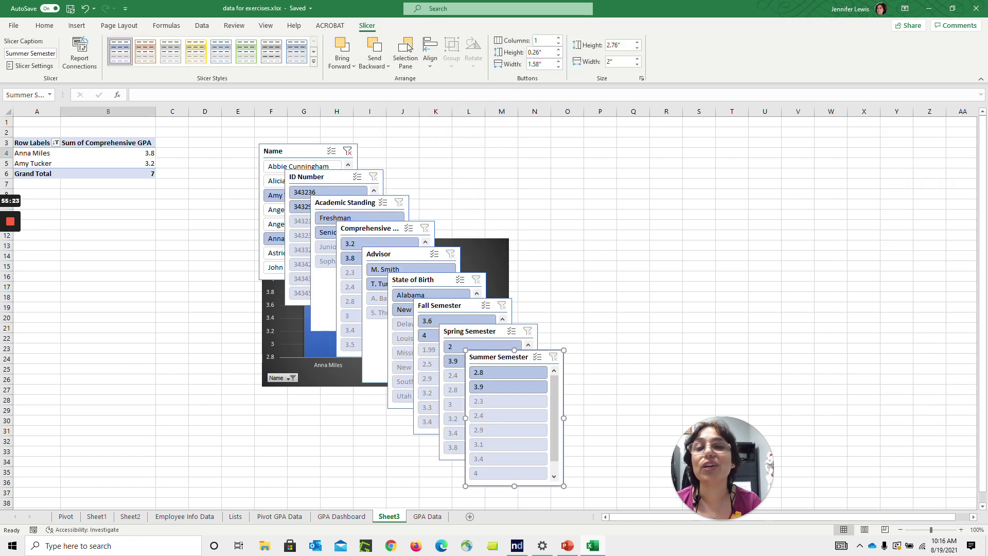
Multi-select the Name through Fall Semester slicers as a group
key("Tab")
left_click(319, 177, "ctrl")
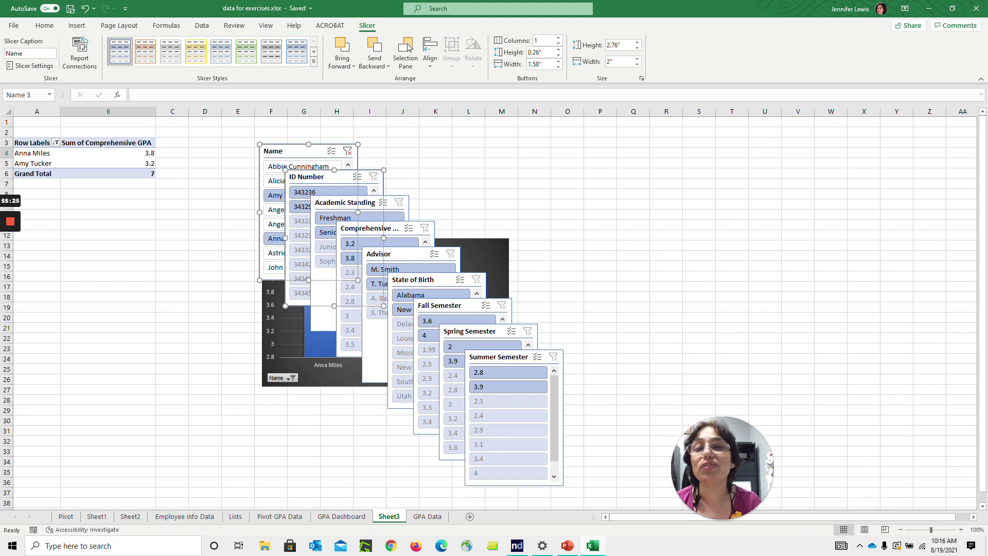
left_click(345, 202, "ctrl")
left_click(369, 228, "ctrl")
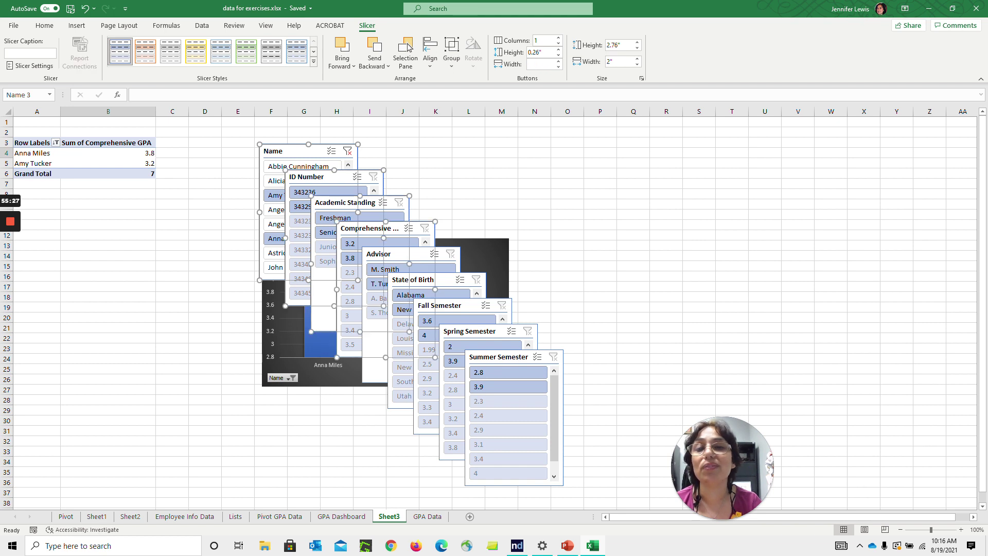
left_click(395, 253, "ctrl")
left_click(421, 279, "ctrl")
left_click(443, 306, "ctrl")
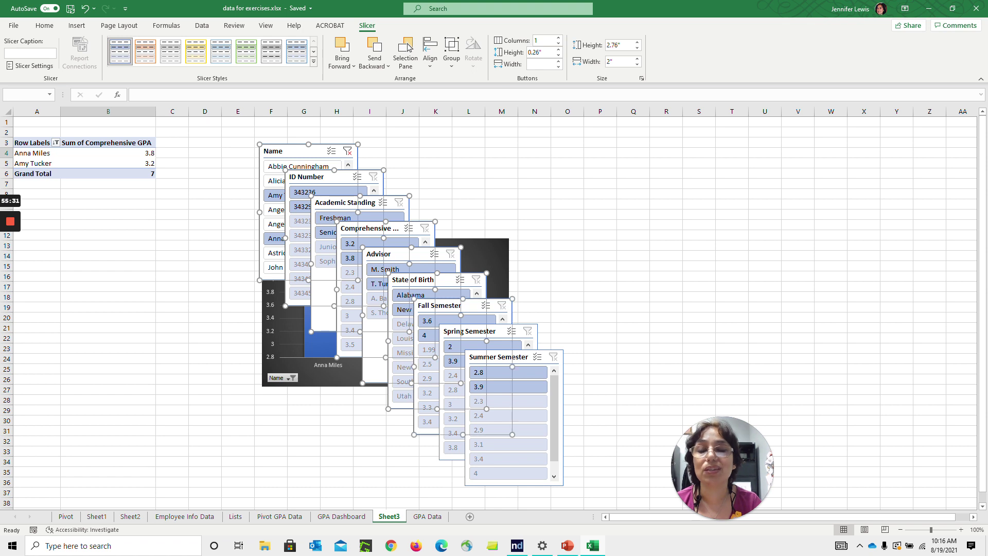
On the GPA Dashboard, clear the Name slicer and filter to one 3.2-GPA Senior student
left_click(428, 516)
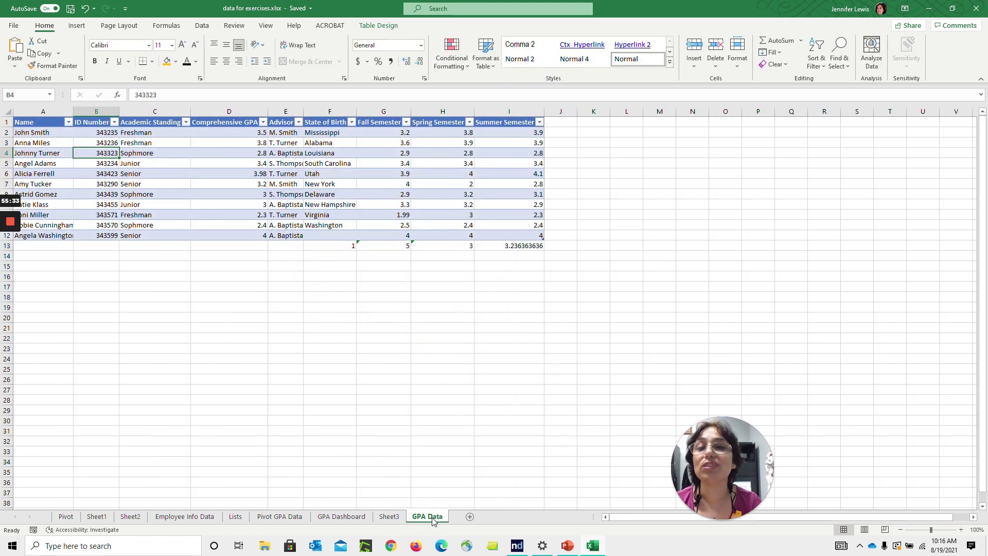
left_click(348, 519)
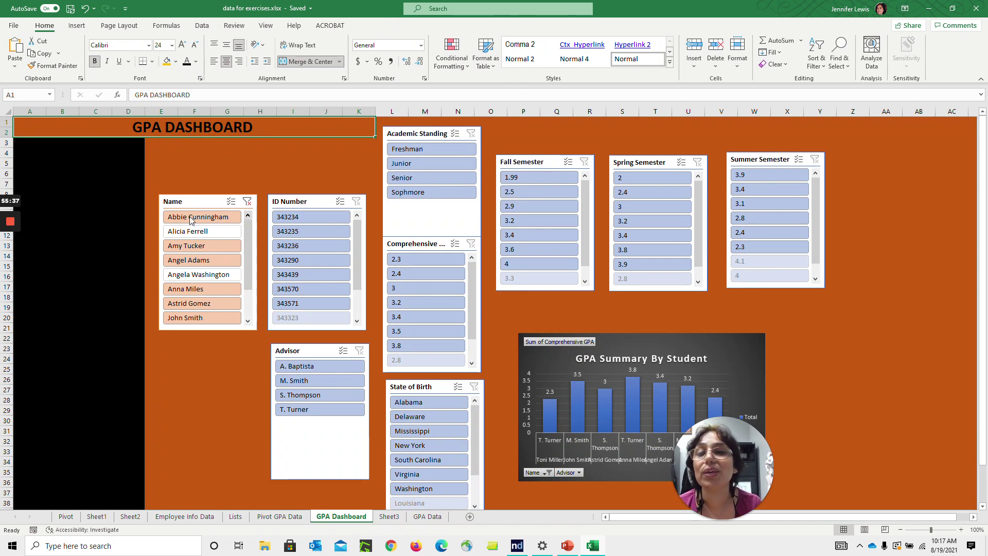
left_click(247, 202)
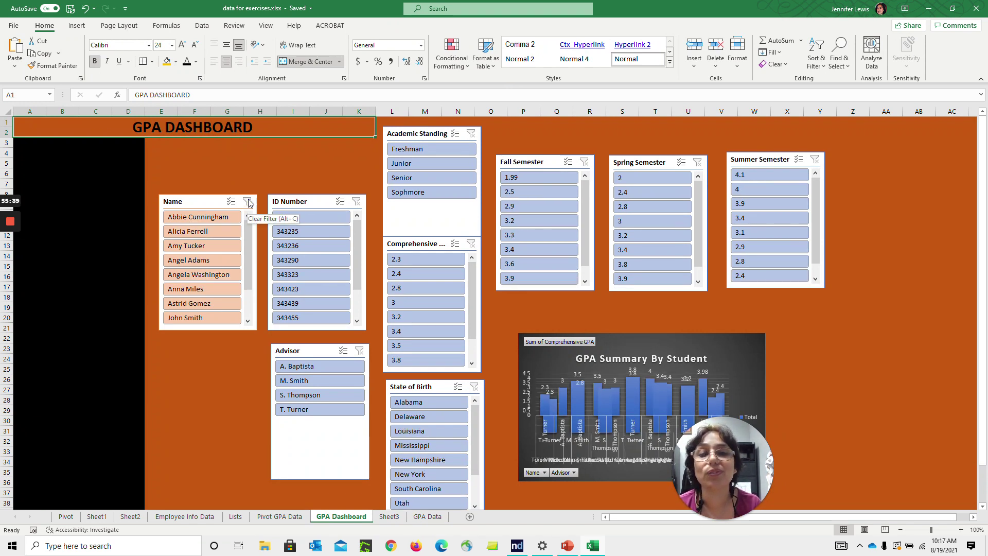
left_click(206, 247)
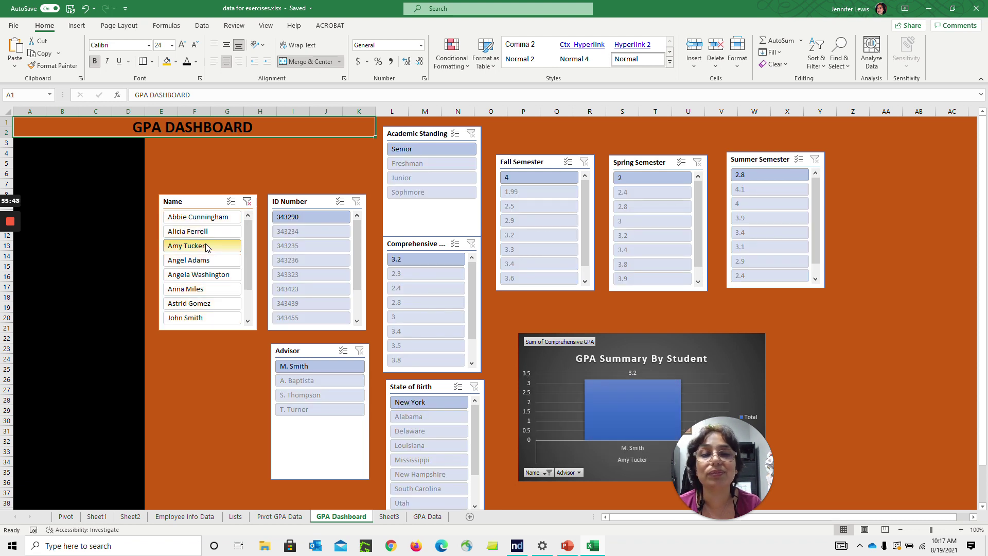
Widen the GPA Summary By Student chart to the right and raise its top edge
left_click_drag(740, 441, 882, 356)
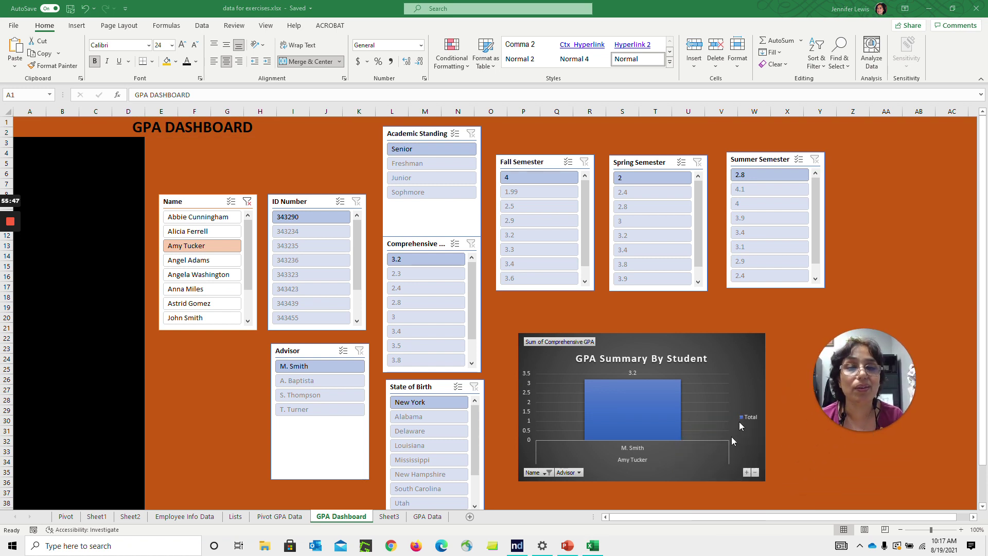
left_click(578, 474)
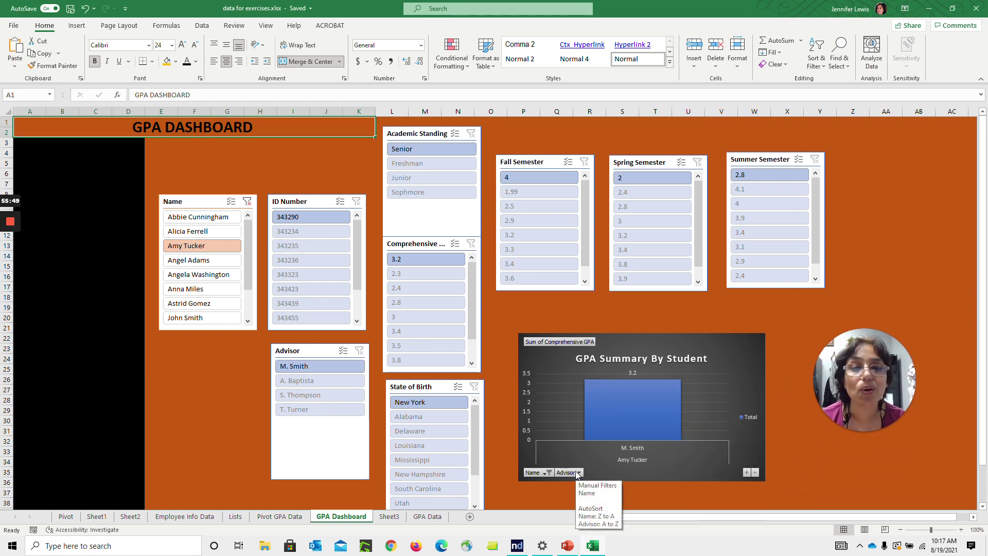
left_click(544, 472)
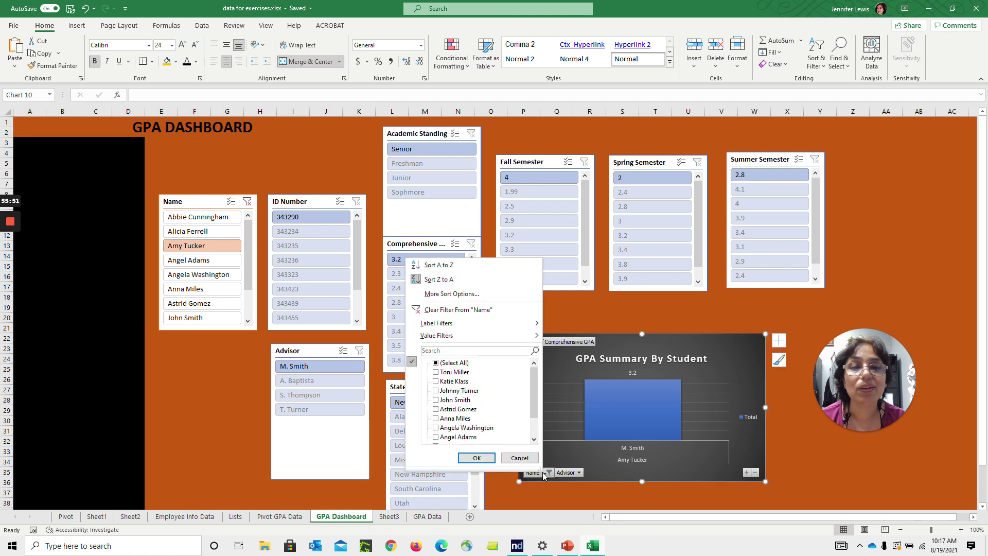
left_click(545, 474)
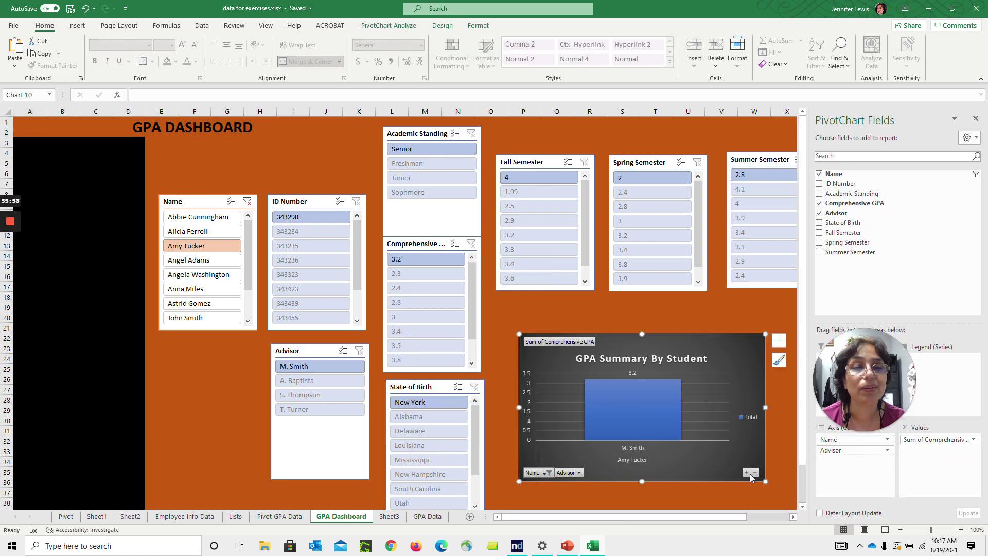
left_click(748, 474)
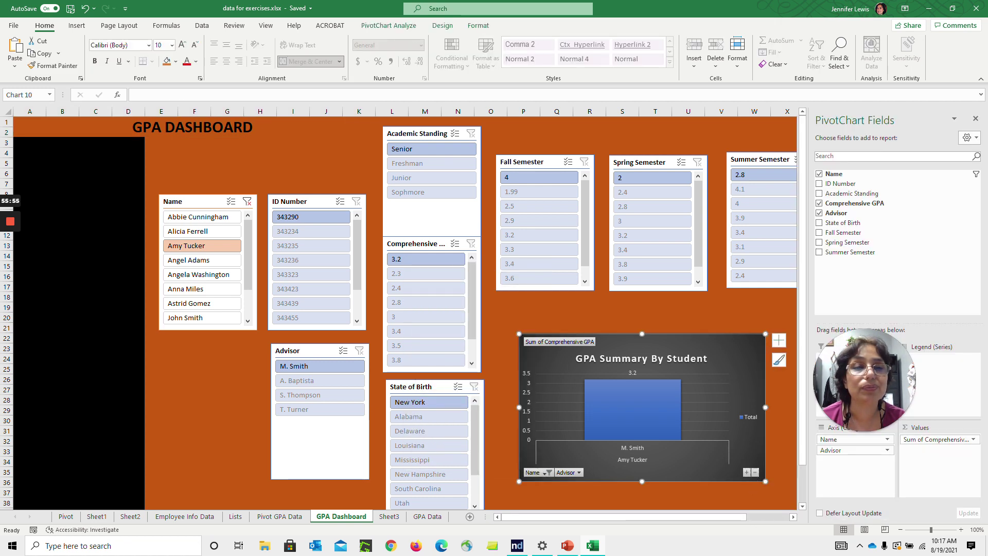
left_click_drag(766, 407, 785, 407)
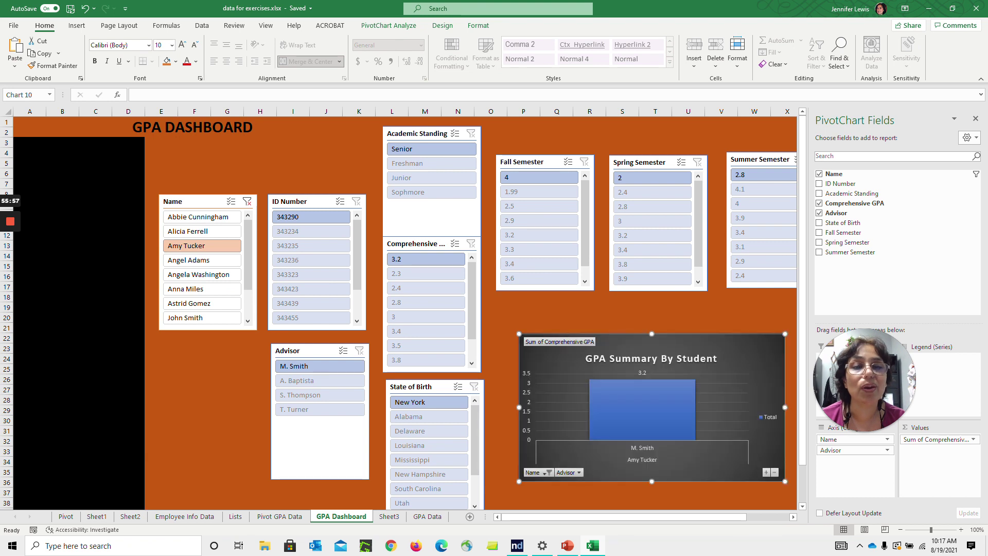
left_click_drag(652, 334, 652, 315)
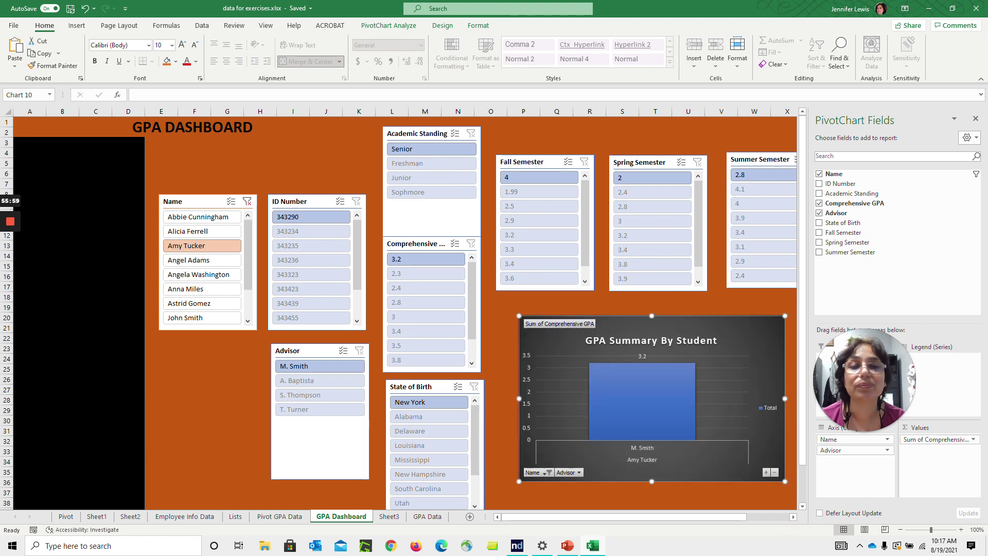
left_click(493, 359)
Select cells on the dashboard and show the Formulas function library
left_click(95, 225)
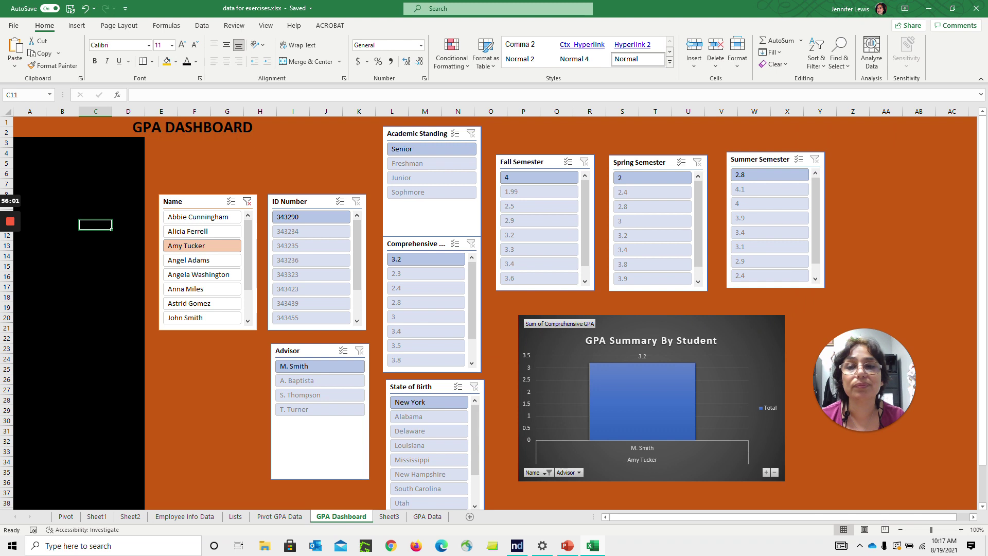
left_click(195, 163)
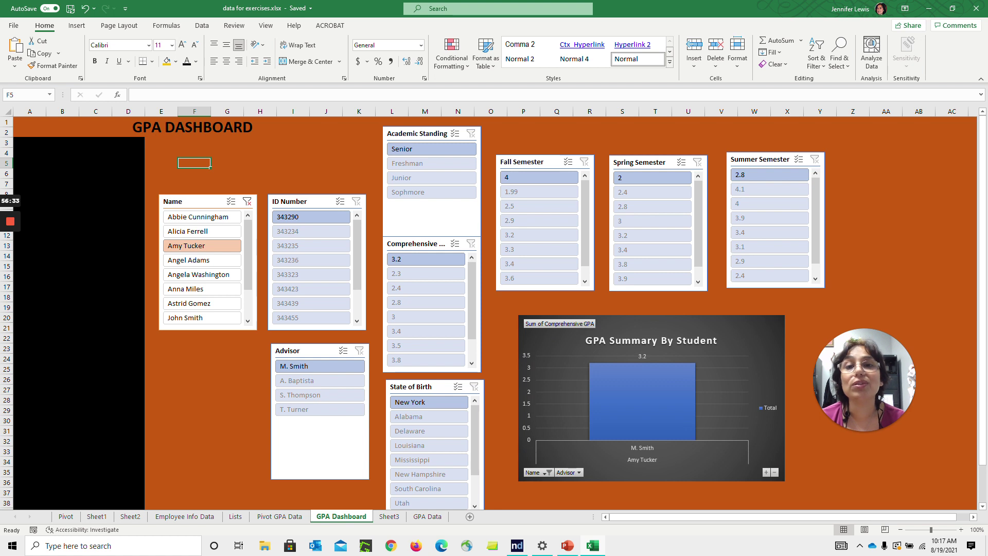
left_click(167, 27)
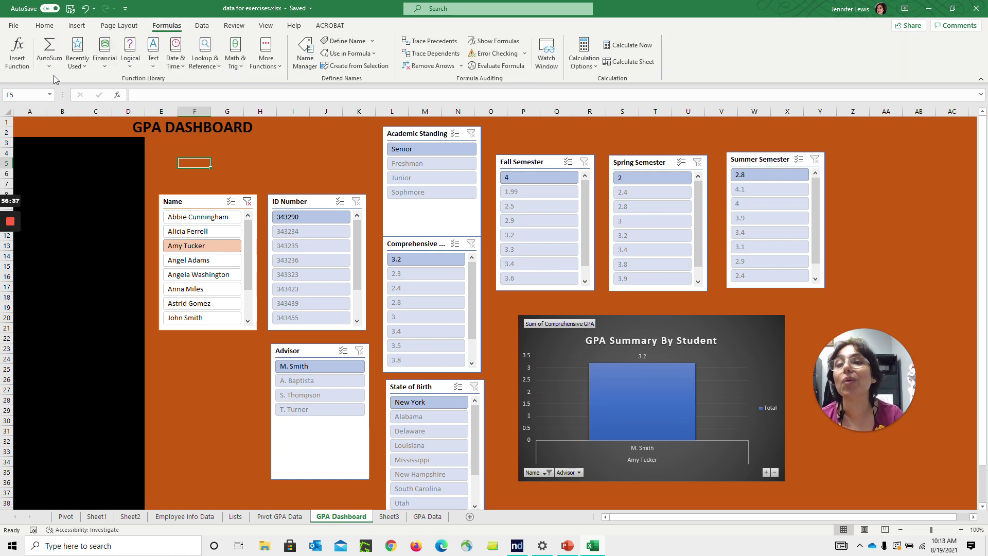
left_click(76, 62)
left_click(75, 66)
left_click(105, 68)
left_click(105, 67)
left_click(83, 67)
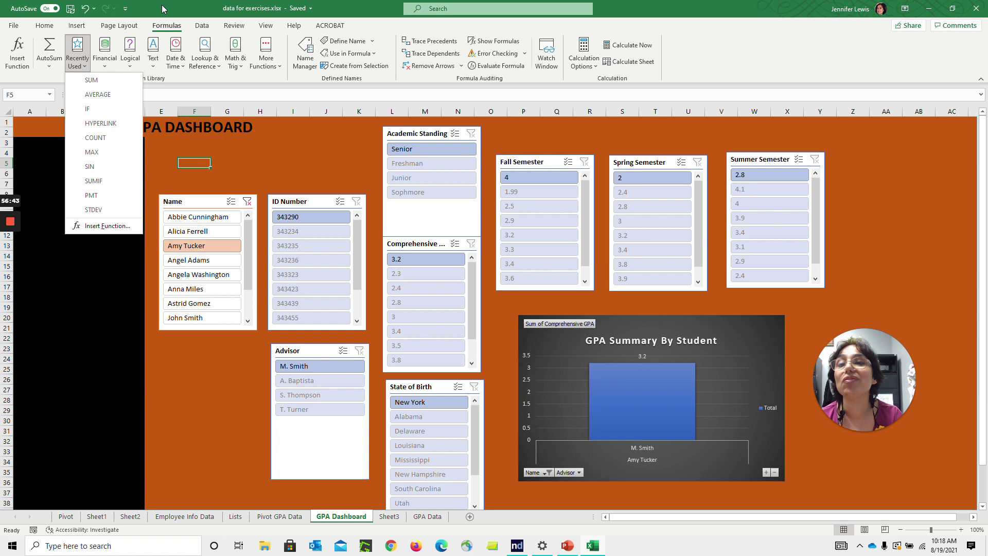
left_click(131, 61)
left_click(132, 65)
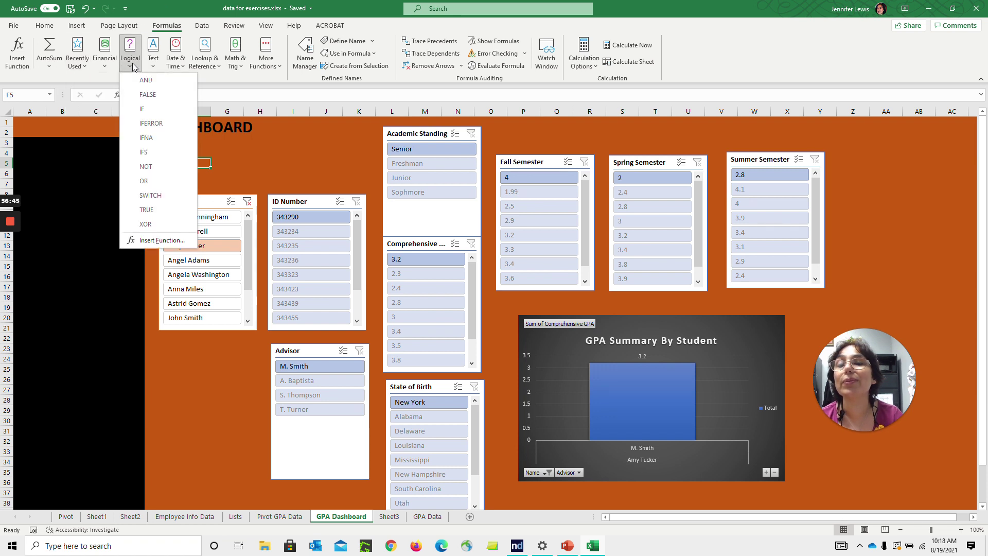
left_click(133, 66)
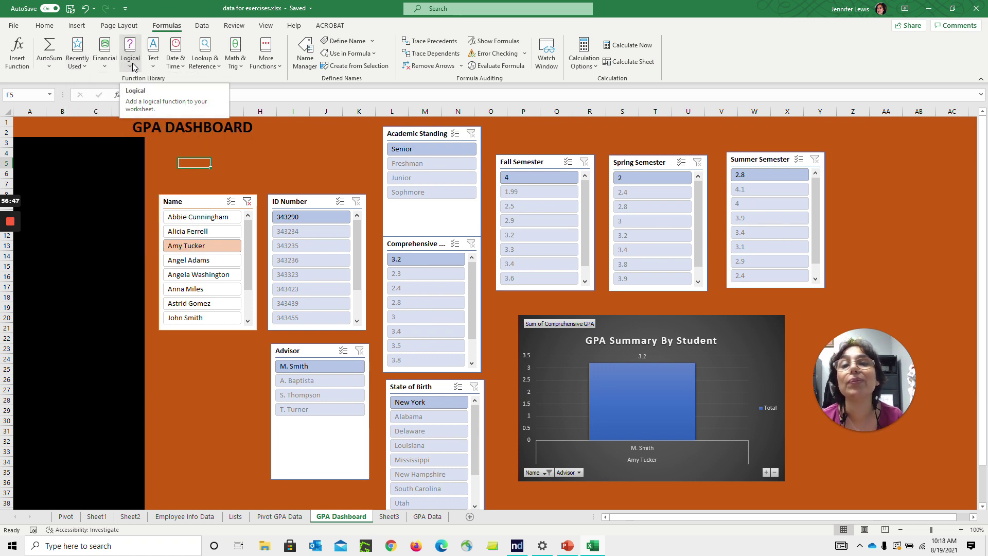